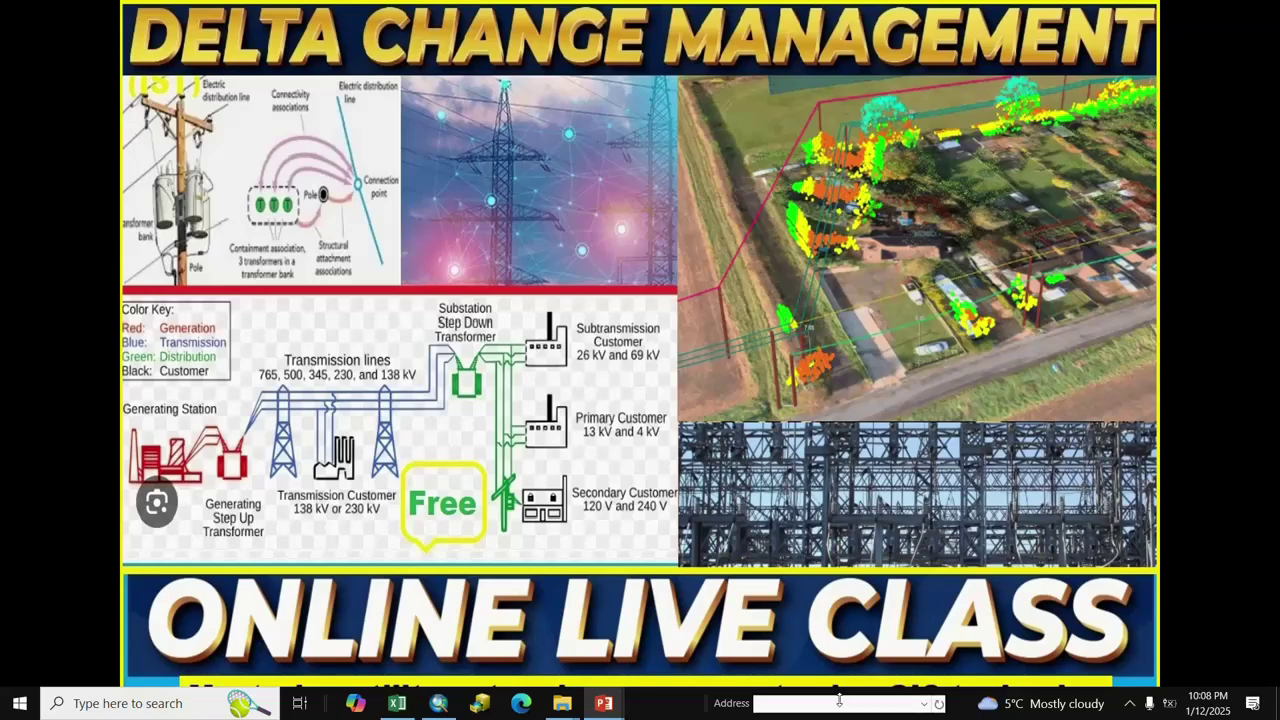
Step: Switch to the Delete File workbook in Excel and check the empty GISID cell on the DistributionTransformer sheet
click(397, 703)
click(334, 413)
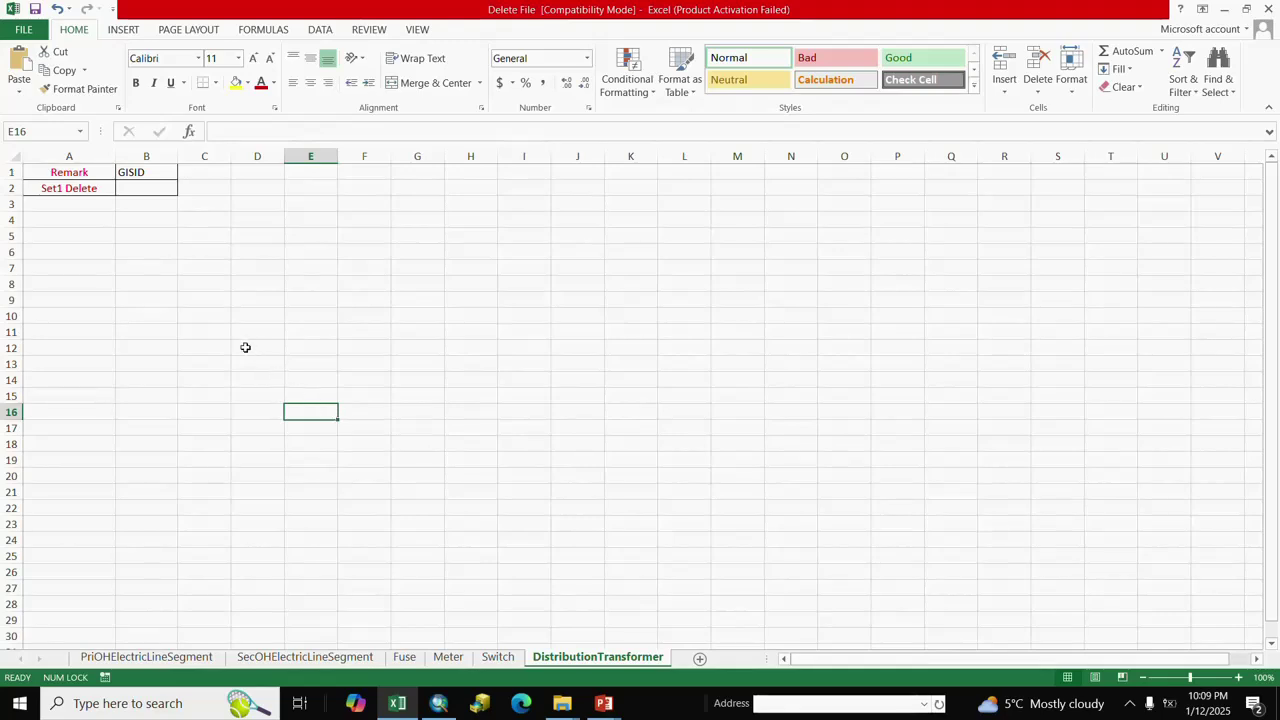
click(203, 330)
click(146, 190)
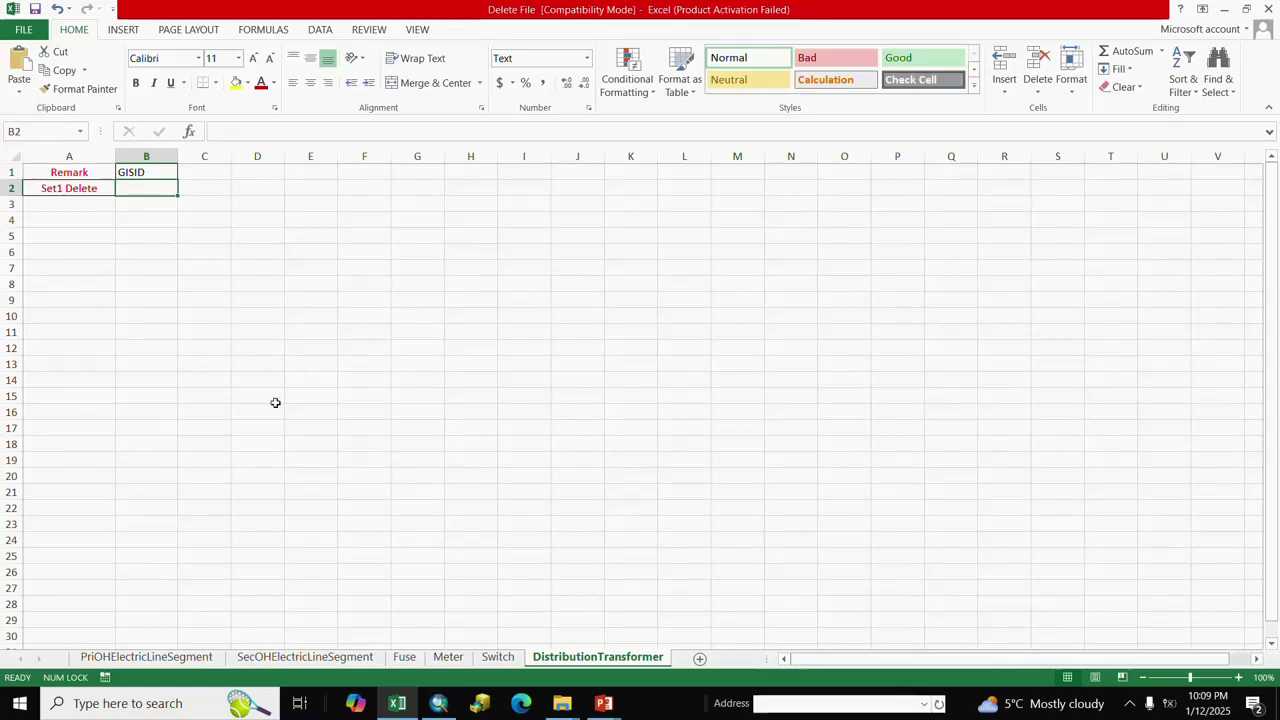
Step: Switch to ArcMap and inspect the electric station, selecting the support structure where the overhead and underground primary lines meet
click(438, 703)
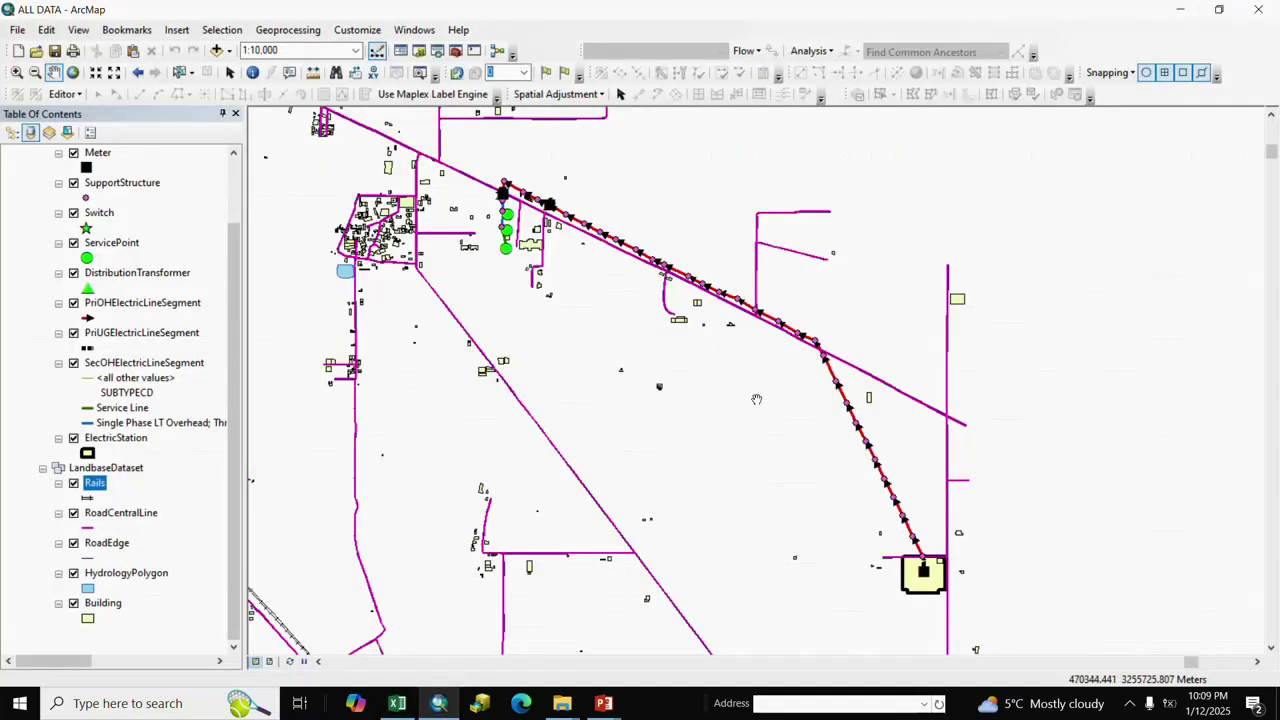
scroll(708, 391, down, 2)
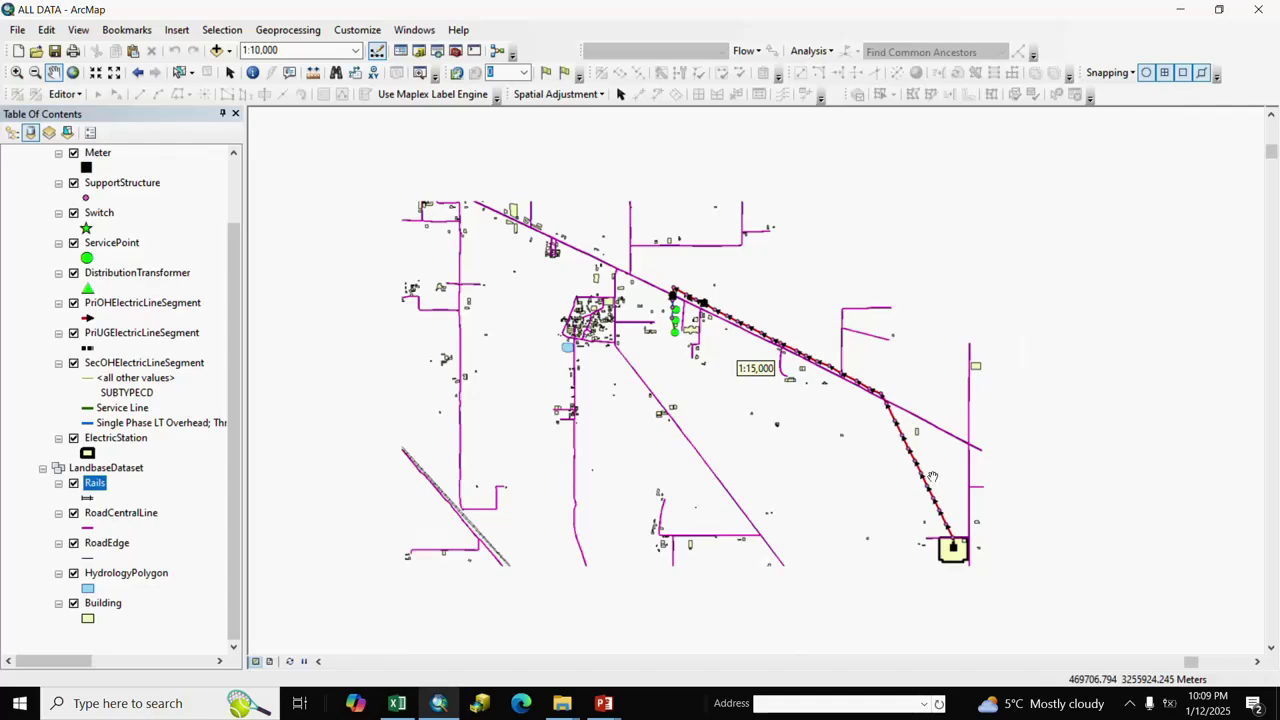
scroll(751, 429, down, 1)
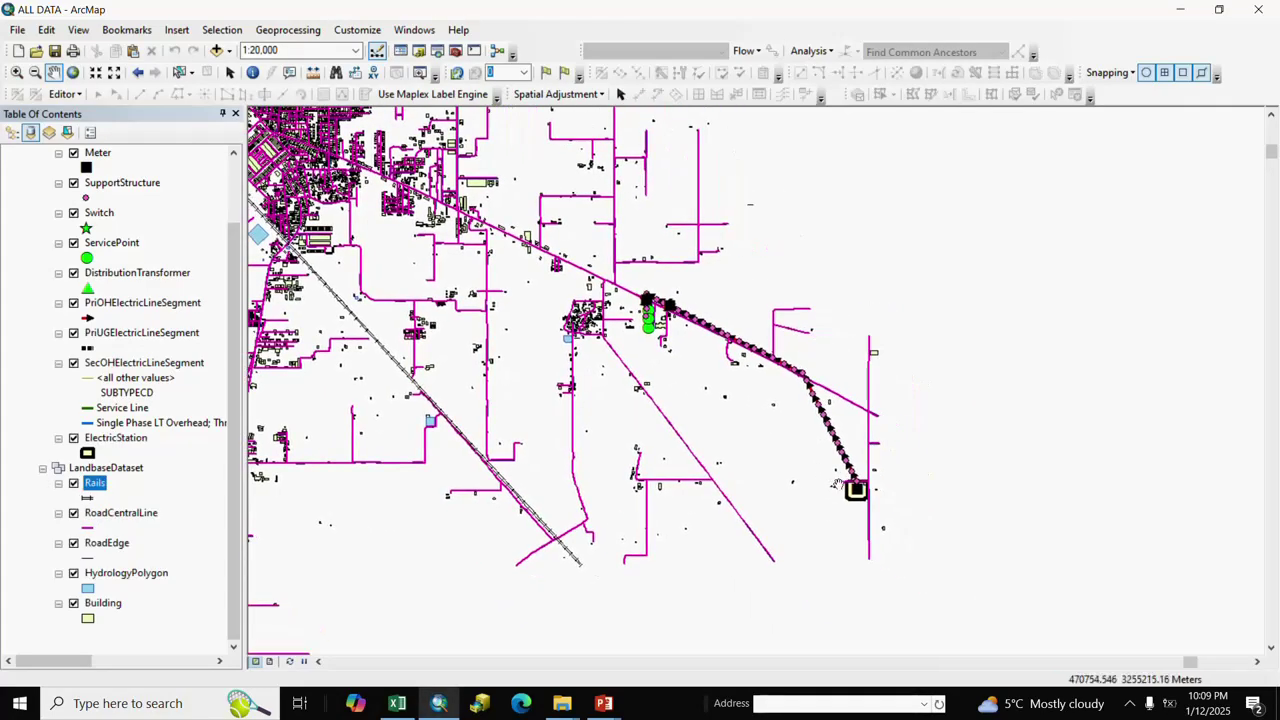
scroll(865, 495, up, 3)
scroll(892, 505, up, 3)
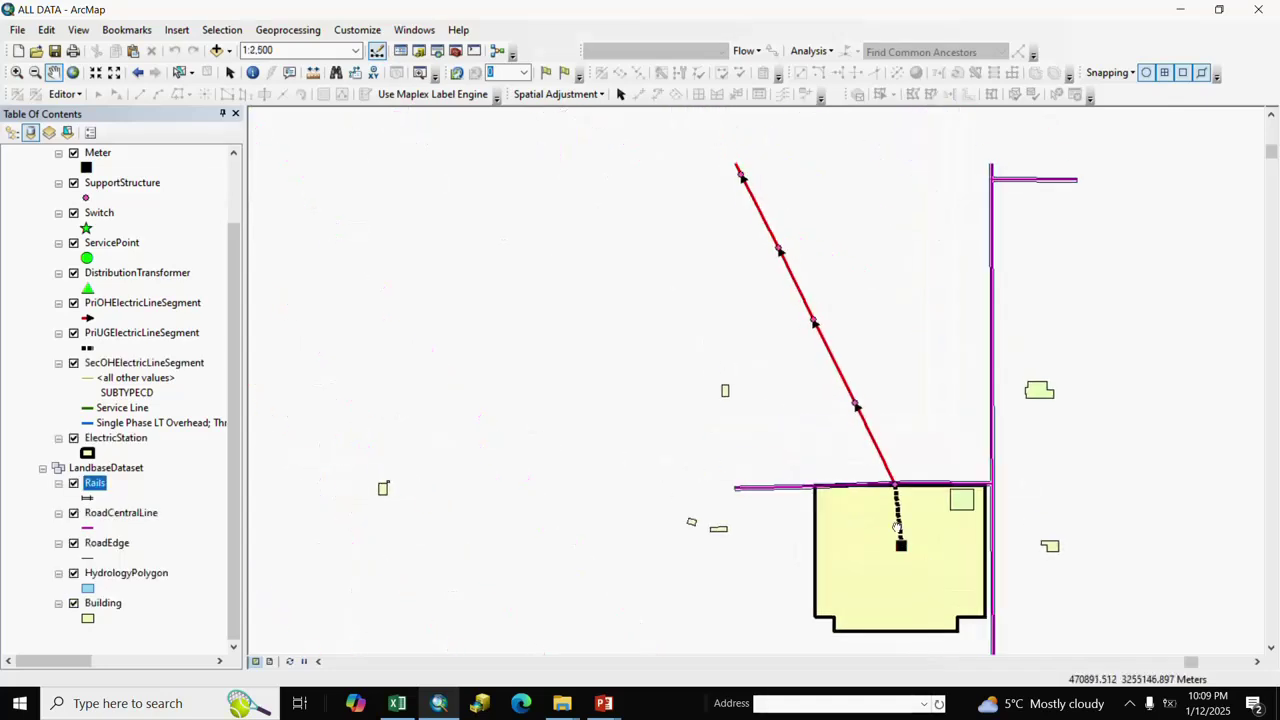
scroll(895, 505, up, 2)
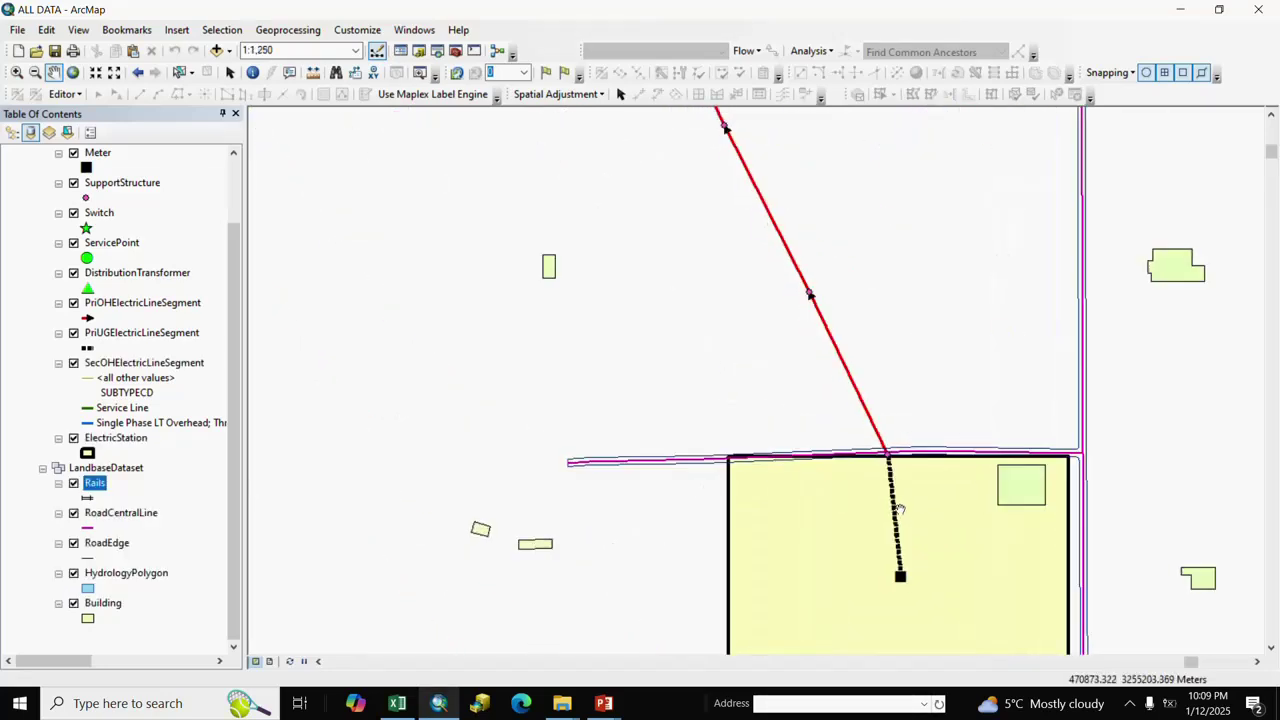
scroll(900, 514, up, 2)
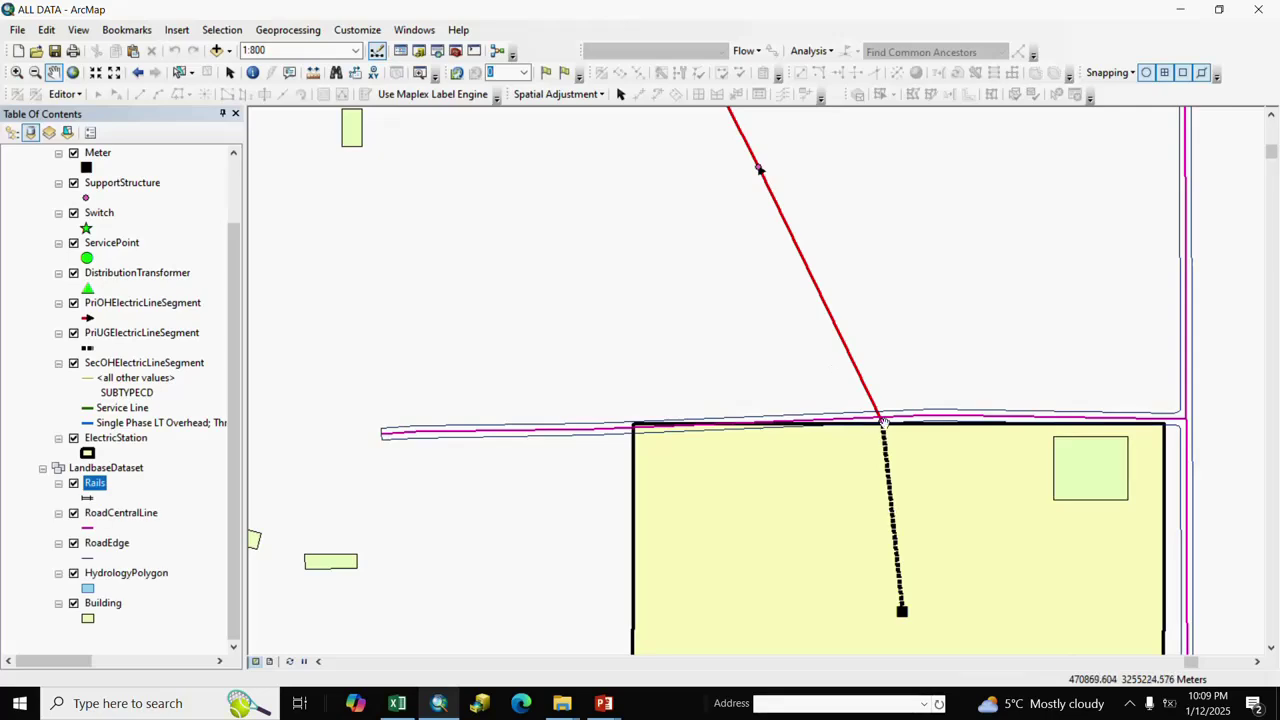
click(178, 73)
click(882, 423)
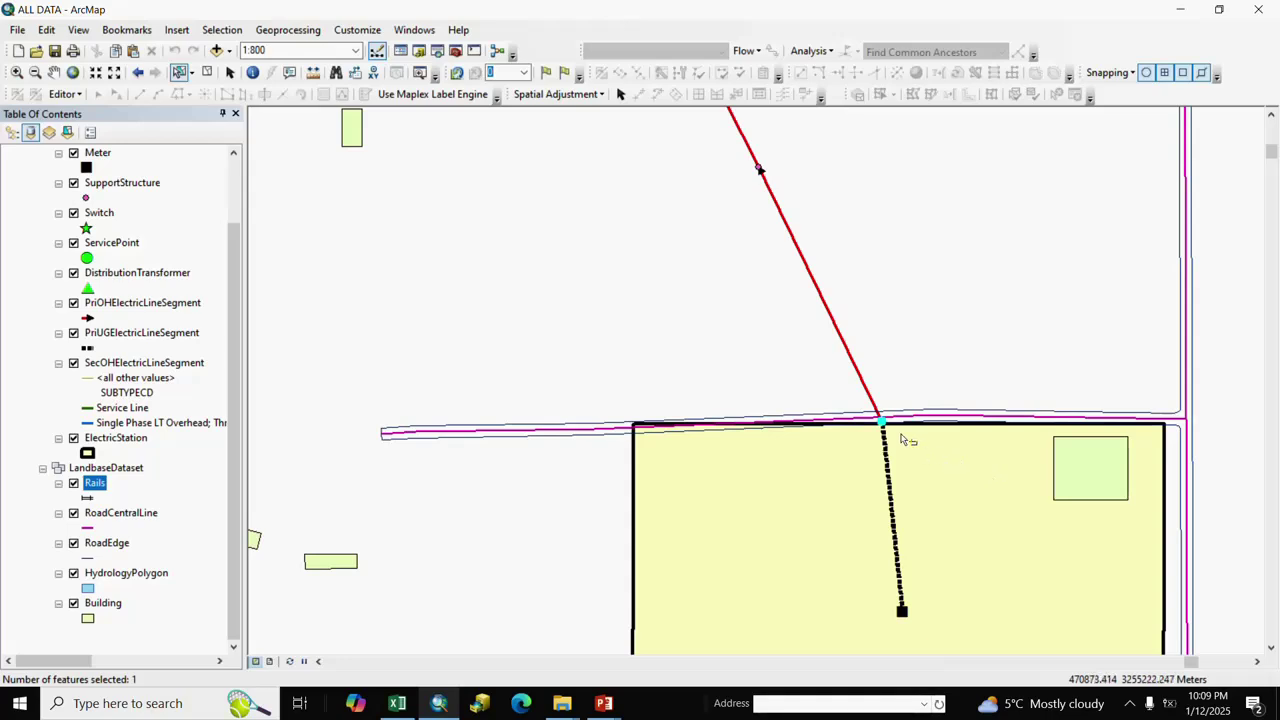
Step: Follow the primary overhead line from the electric station to the secondary lines and service points at its far end
drag(901, 435, 985, 611)
drag(860, 457, 923, 472)
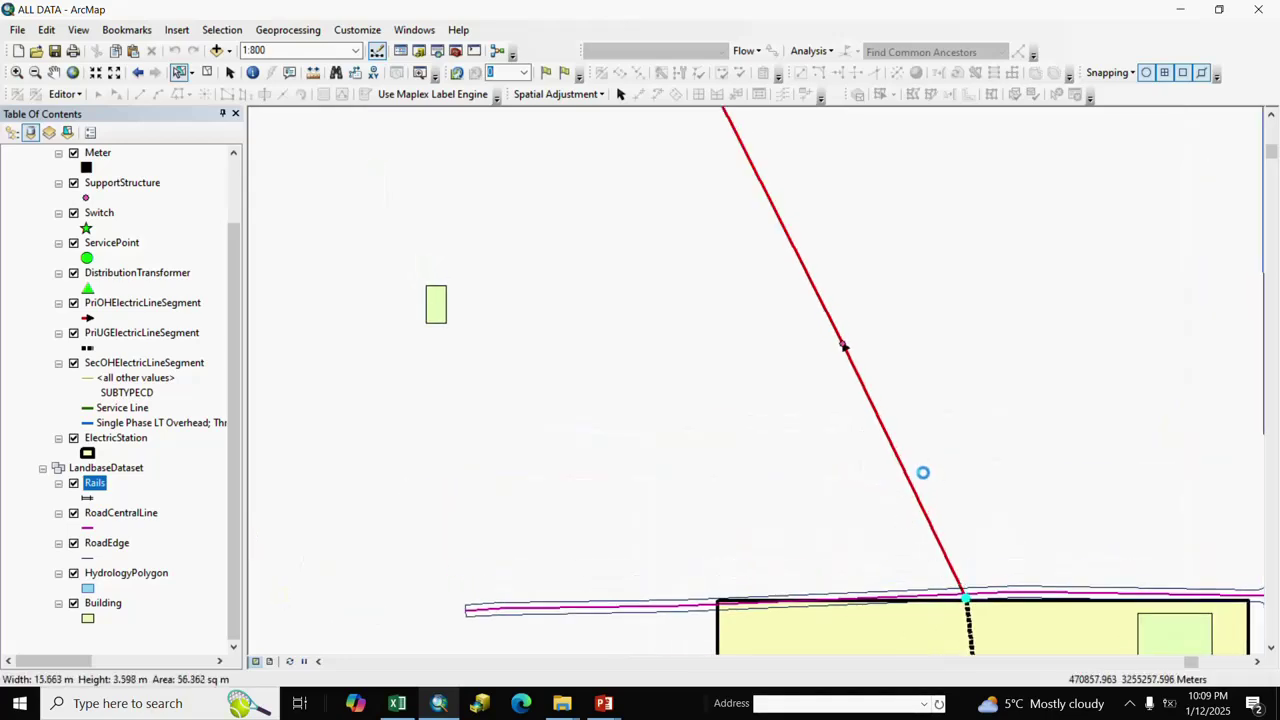
scroll(834, 485, down, 3)
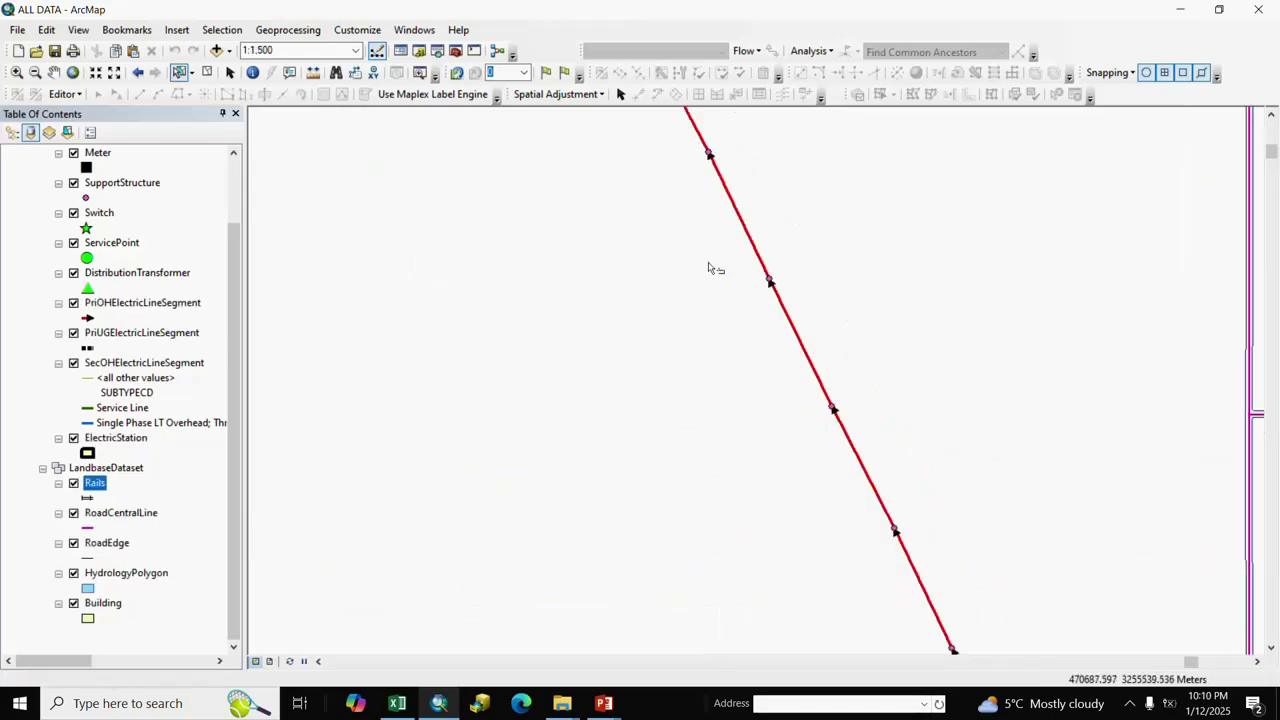
scroll(676, 330, down, 2)
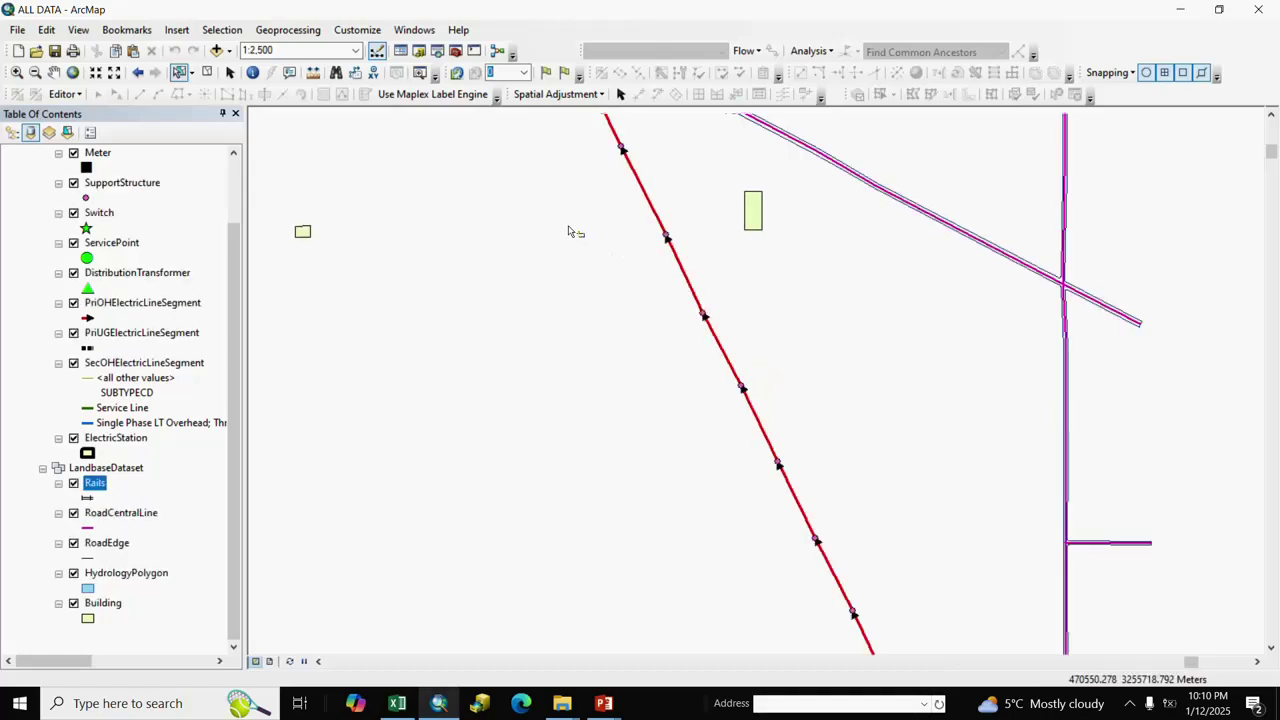
drag(567, 220, 785, 624)
drag(575, 315, 811, 422)
drag(505, 272, 723, 413)
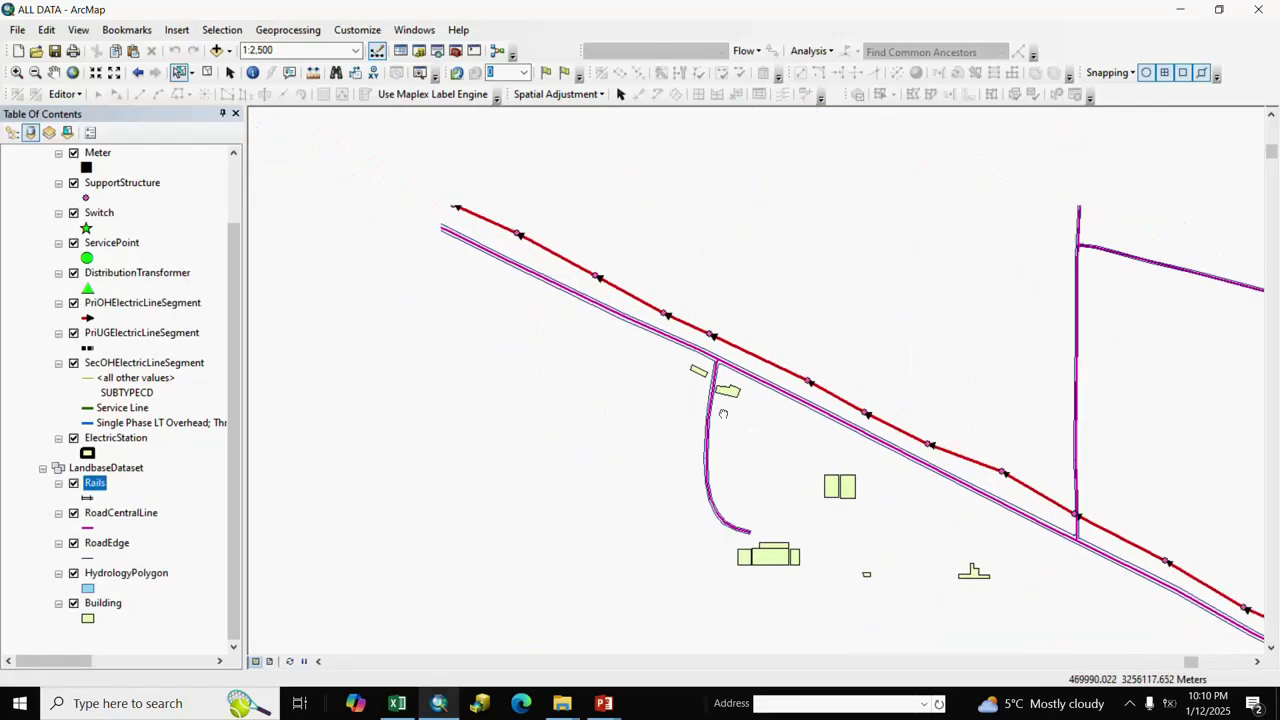
drag(523, 282, 733, 408)
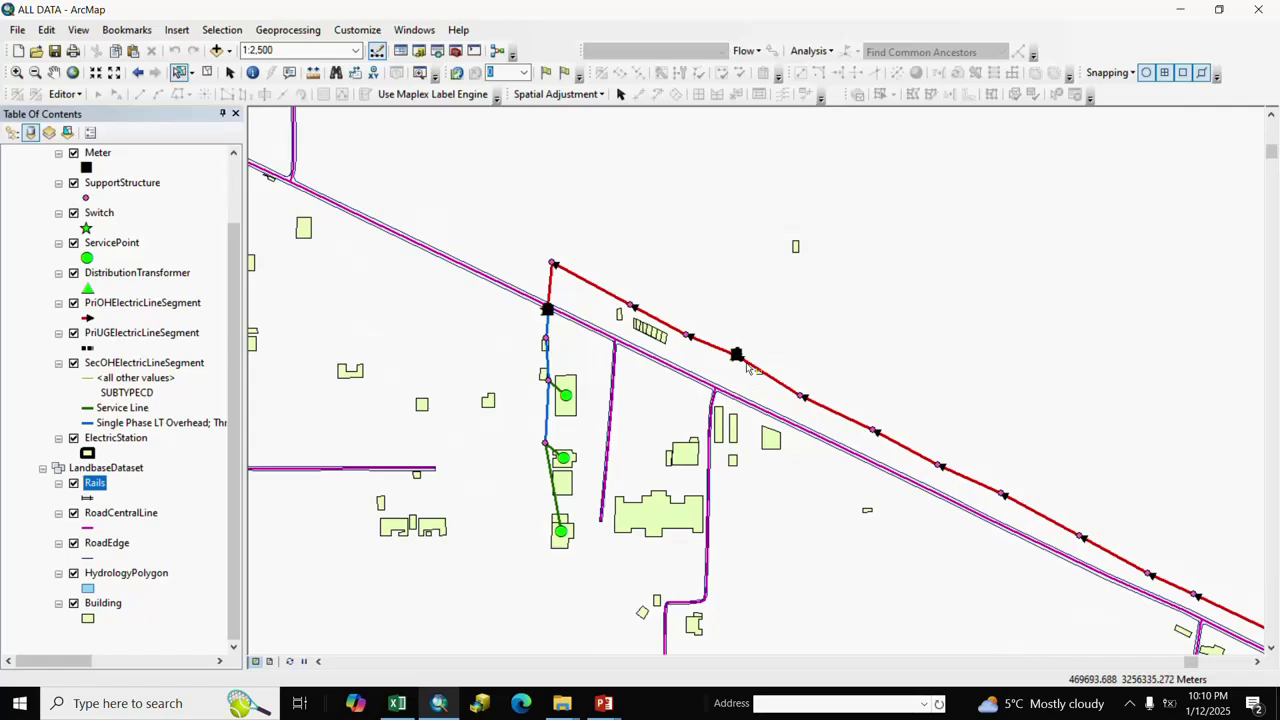
scroll(746, 367, up, 2)
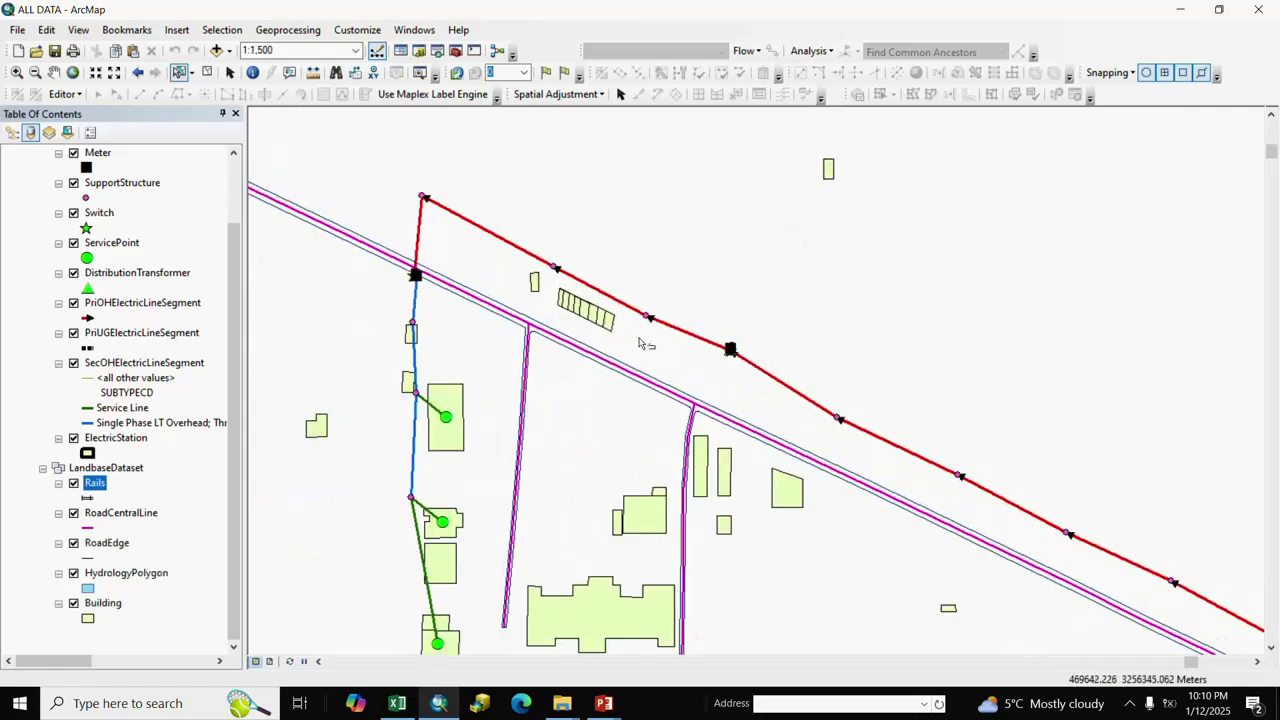
drag(450, 429, 479, 353)
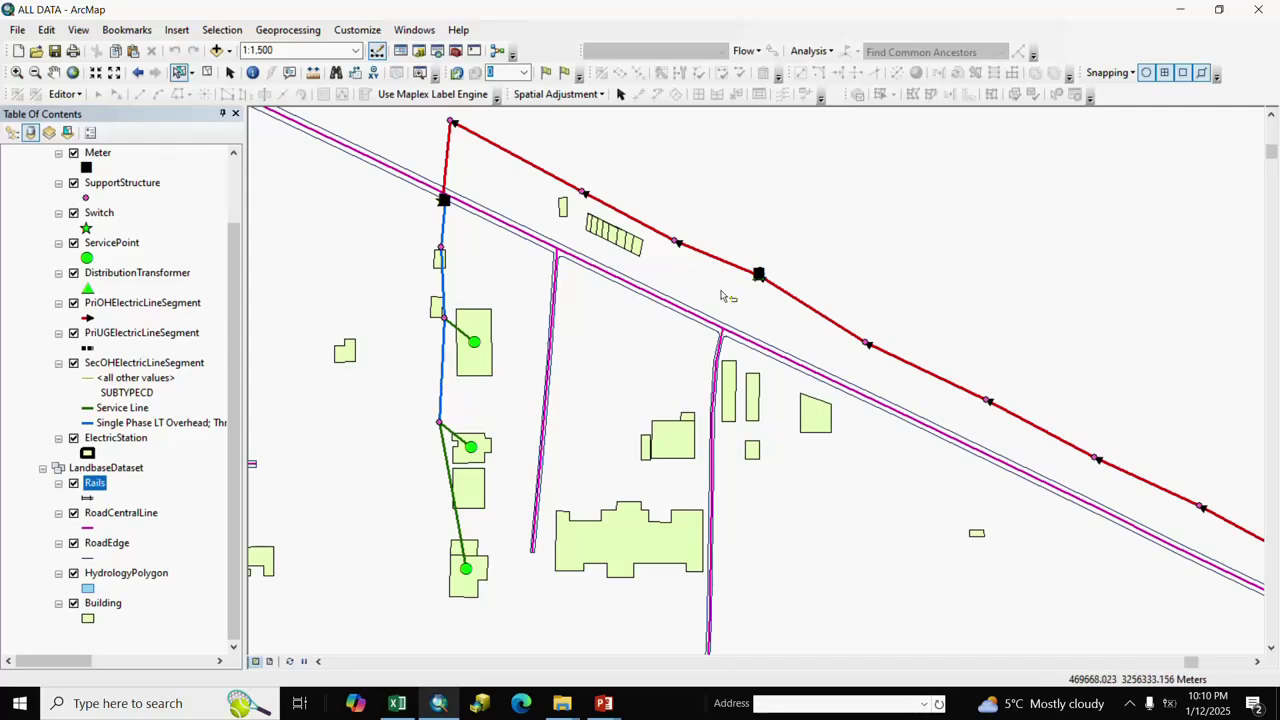
Step: Select all features of the short branch off the primary overhead line, from the switch through the transformer to the meter
drag(729, 296, 701, 387)
scroll(726, 368, up, 5)
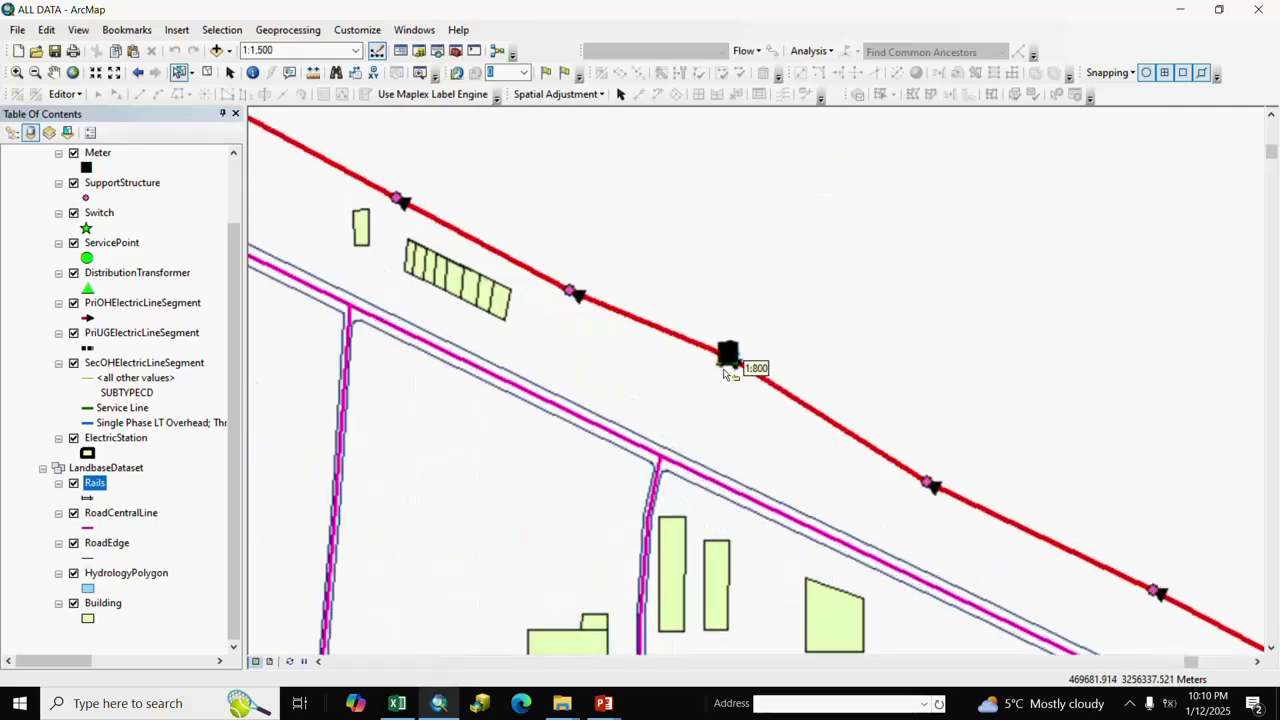
scroll(735, 340, up, 6)
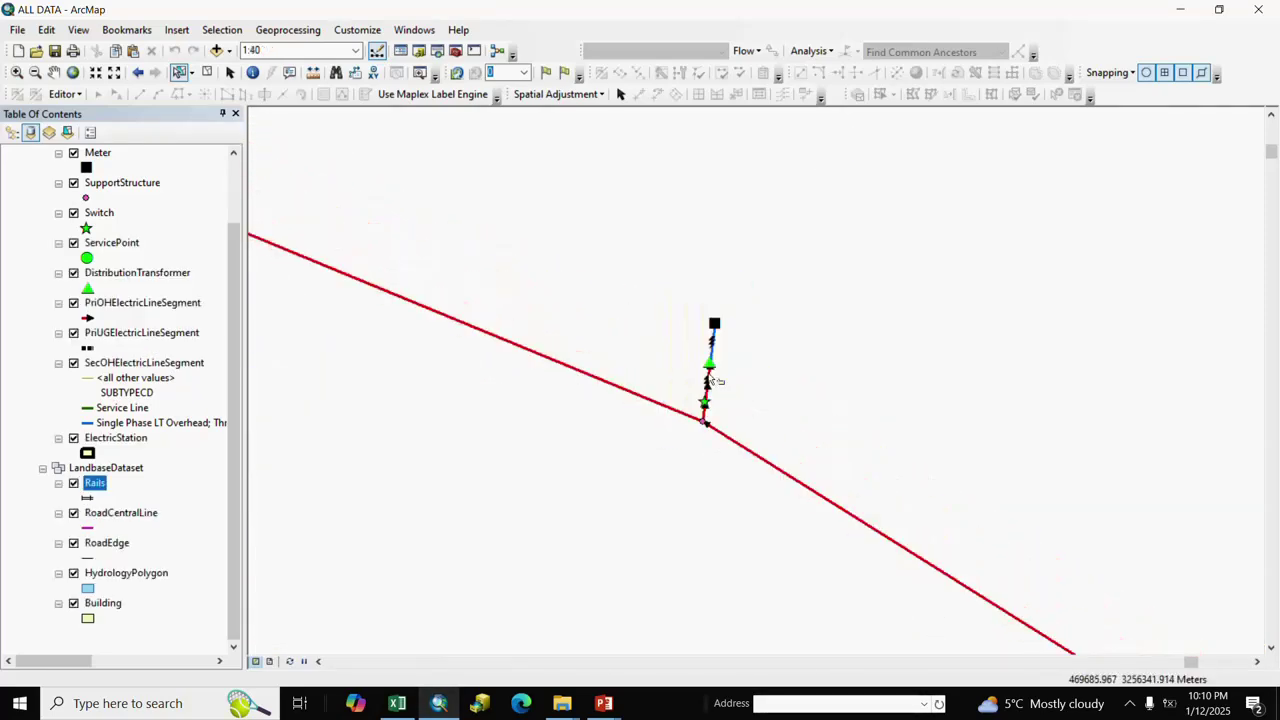
scroll(708, 376, up, 3)
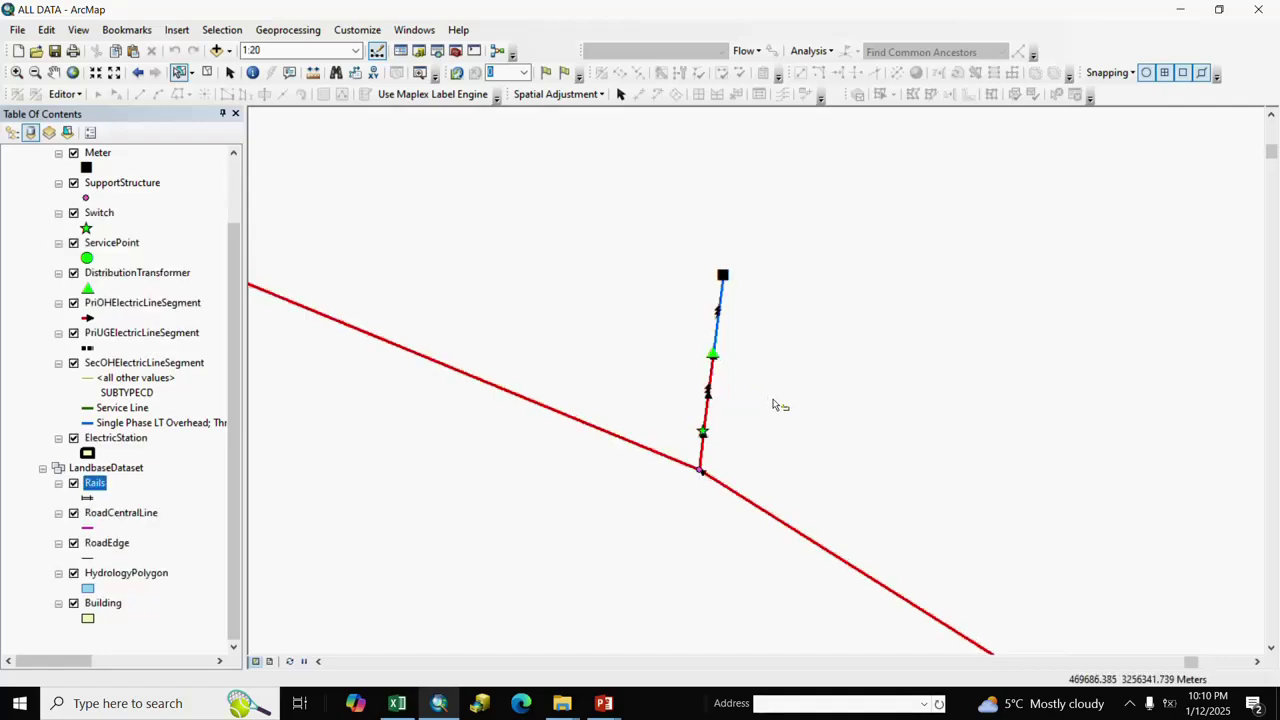
drag(774, 406, 766, 457)
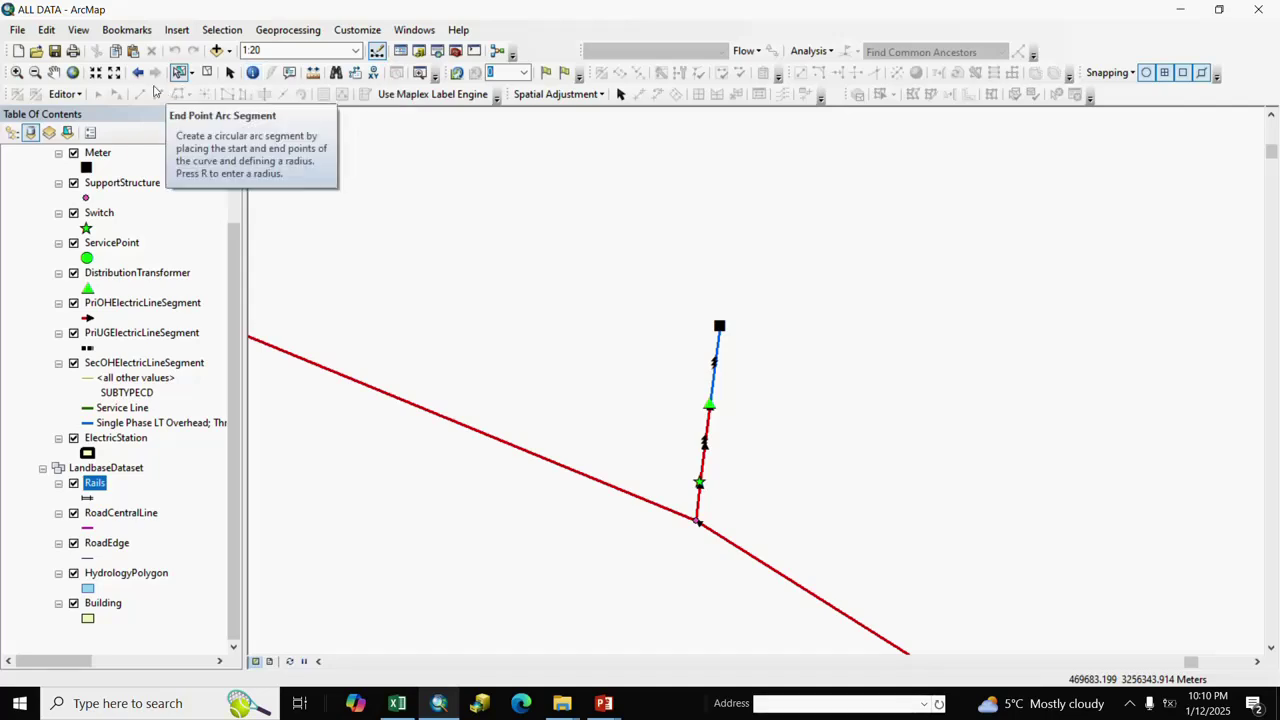
click(80, 93)
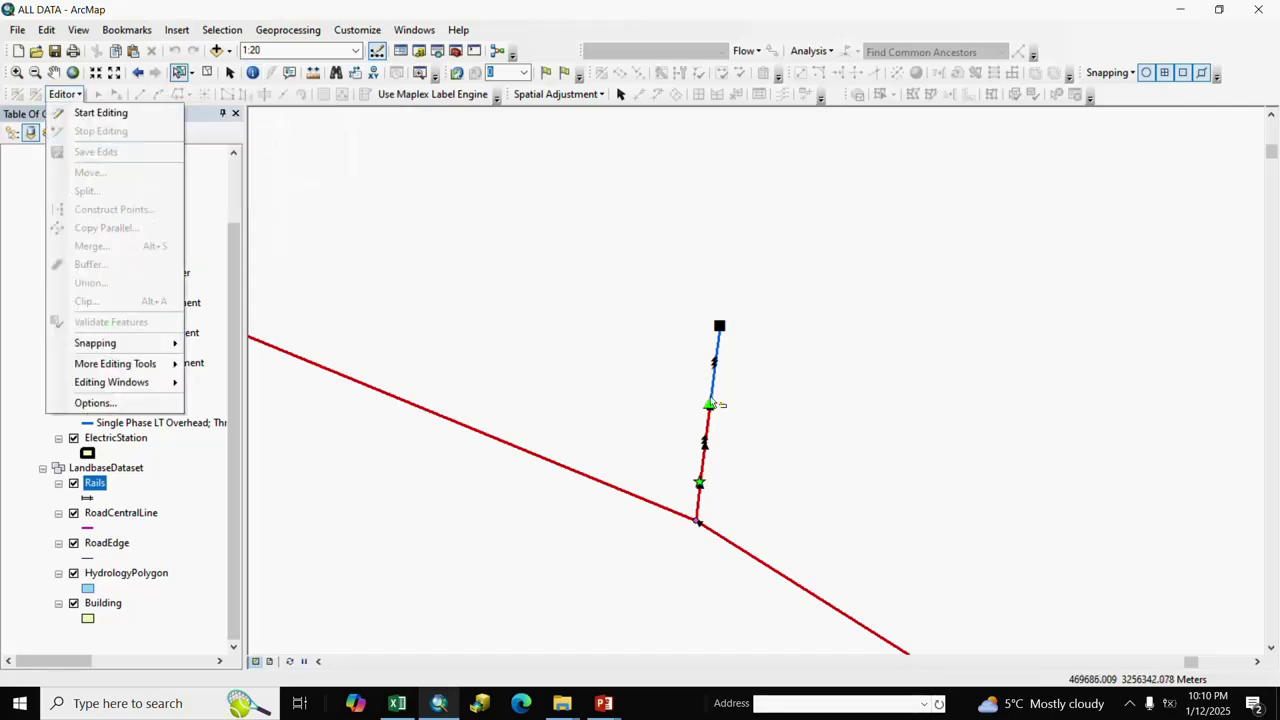
drag(666, 280, 771, 498)
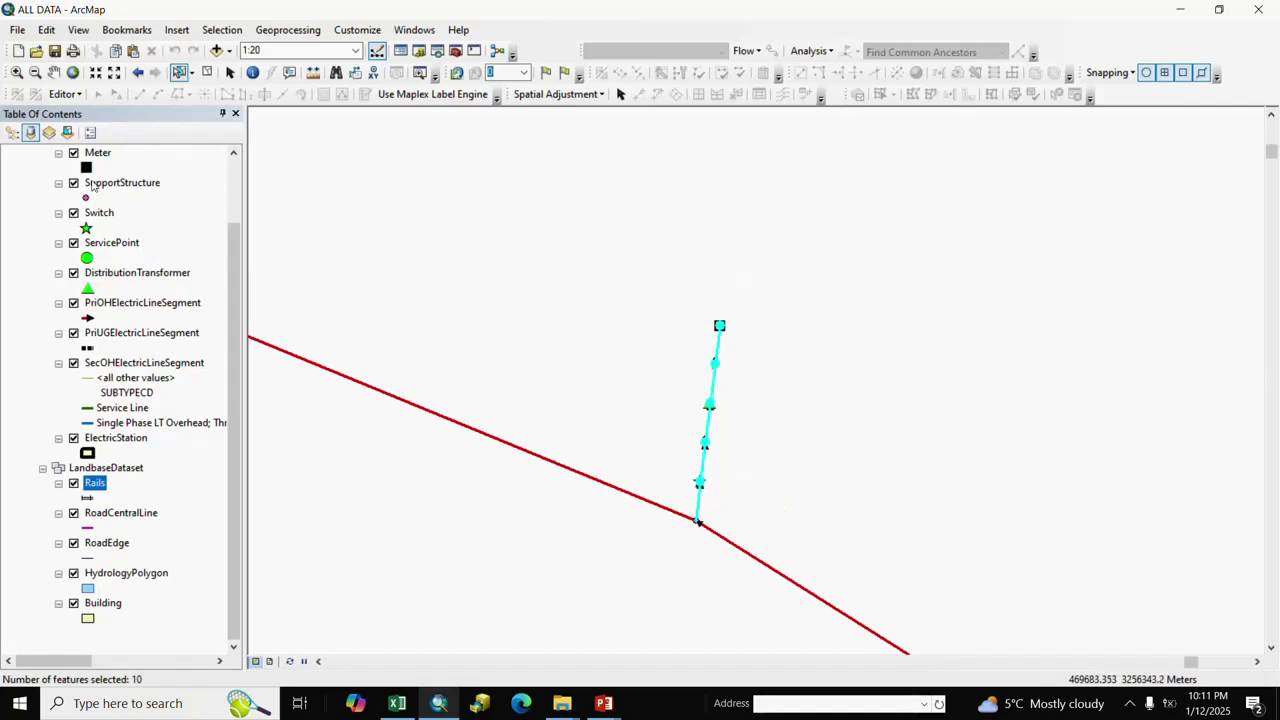
Step: List the layers by selection and open the PriOHElectricLineSegment attribute table showing only its selected records
scroll(92, 190, up, 3)
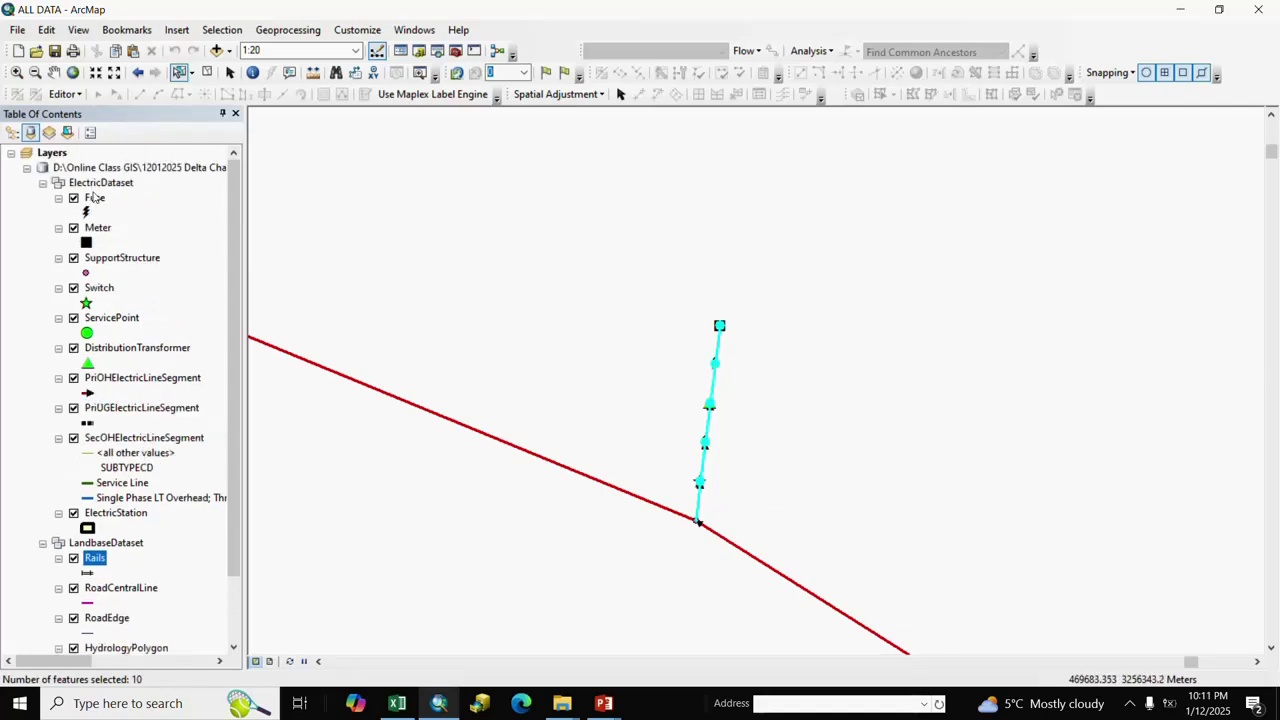
click(67, 133)
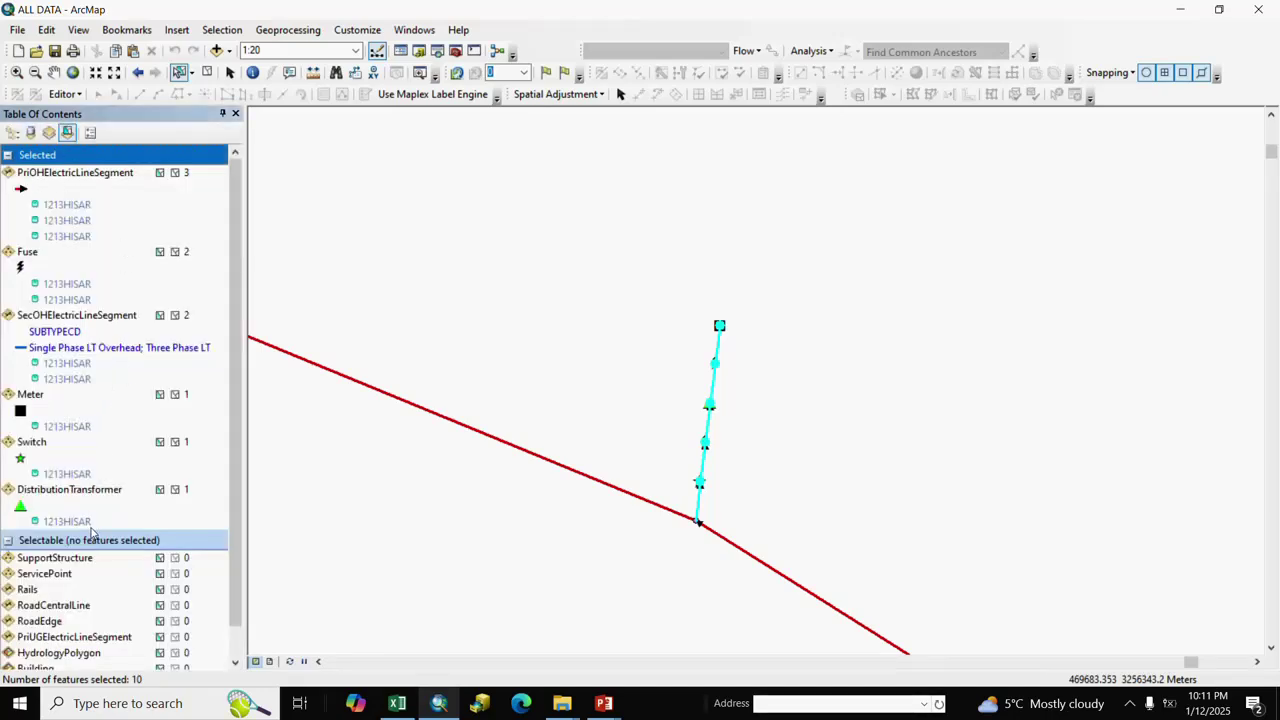
right_click(101, 178)
click(130, 183)
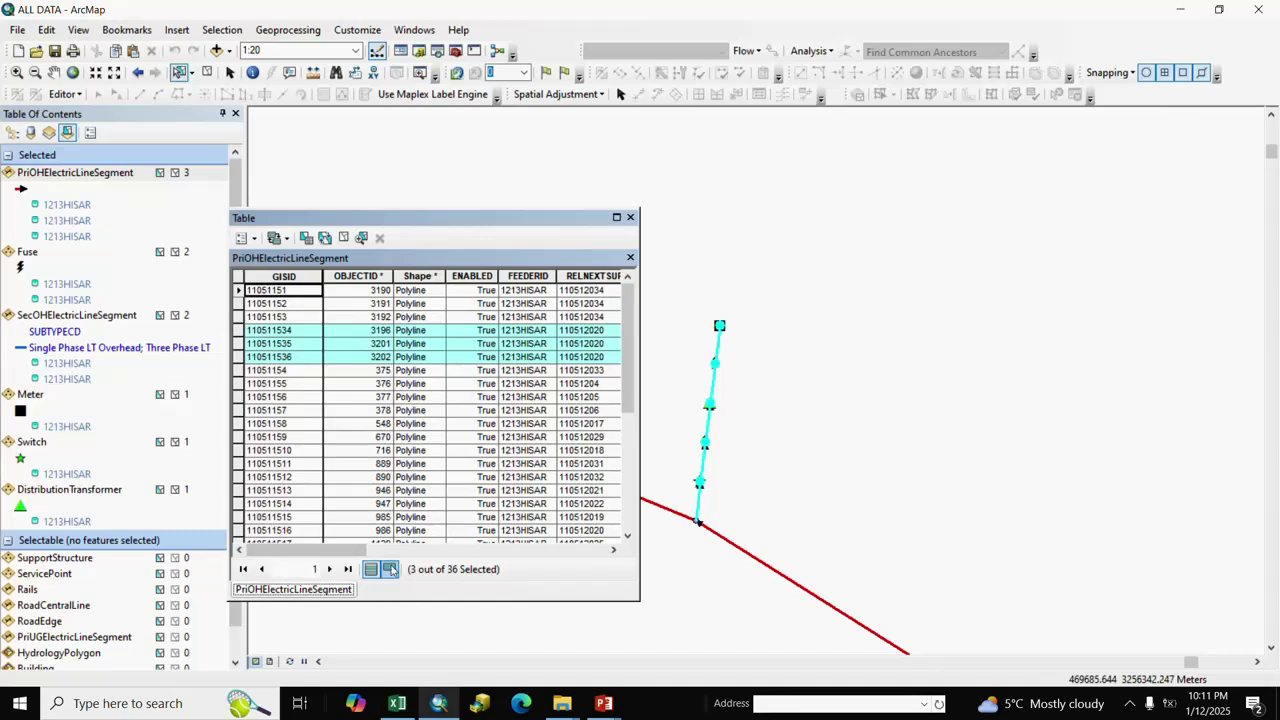
click(390, 568)
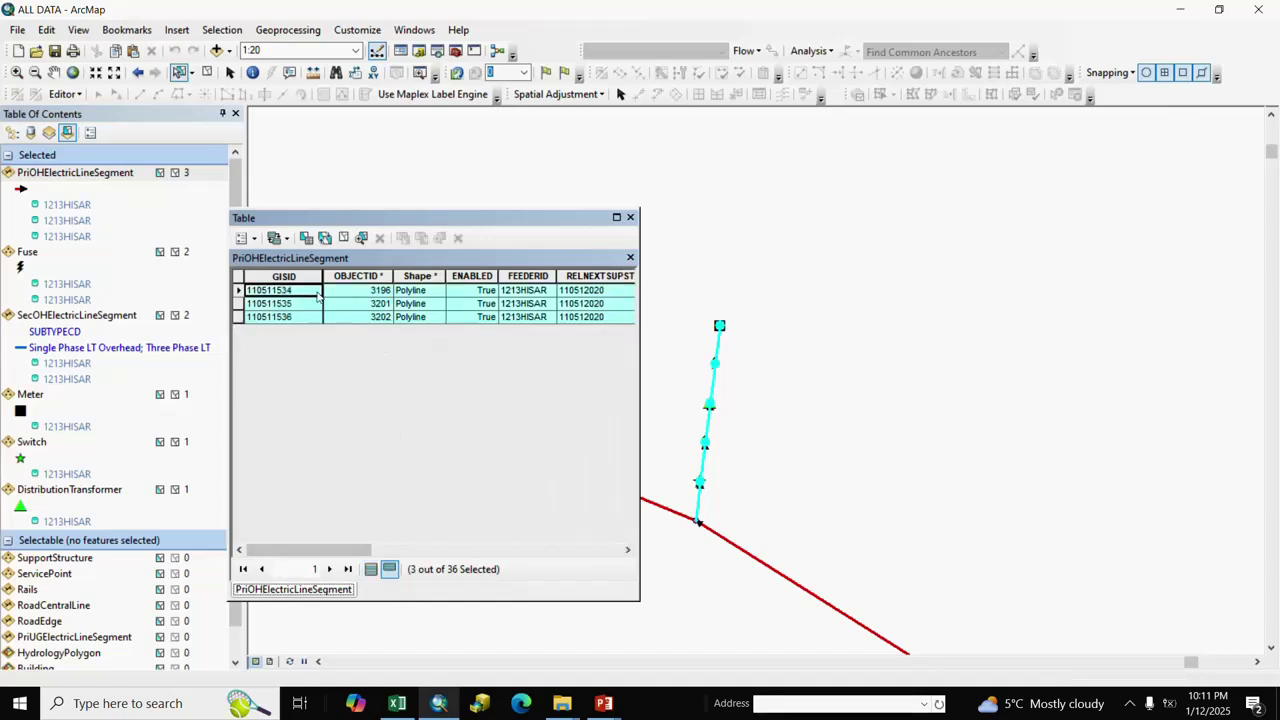
Step: Highlight the GISID field and copy the selected PriOHElectricLineSegment records from the attribute table
click(297, 277)
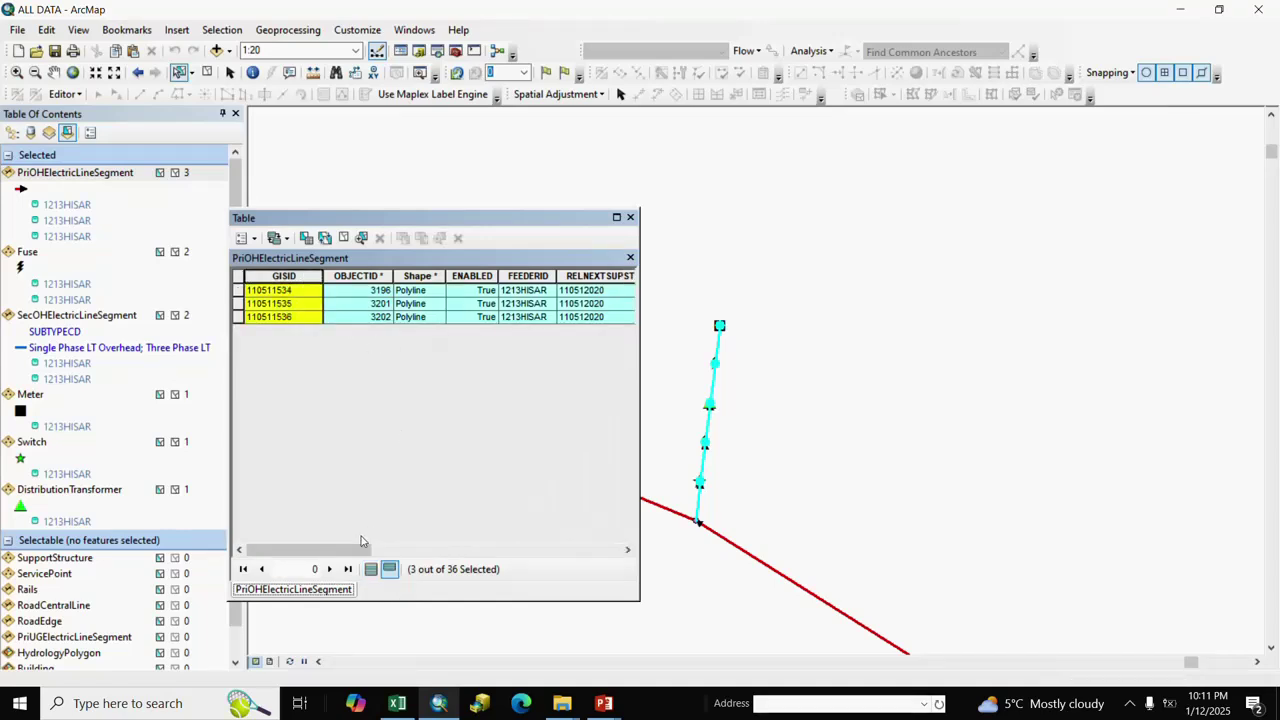
drag(353, 555, 277, 511)
click(248, 295)
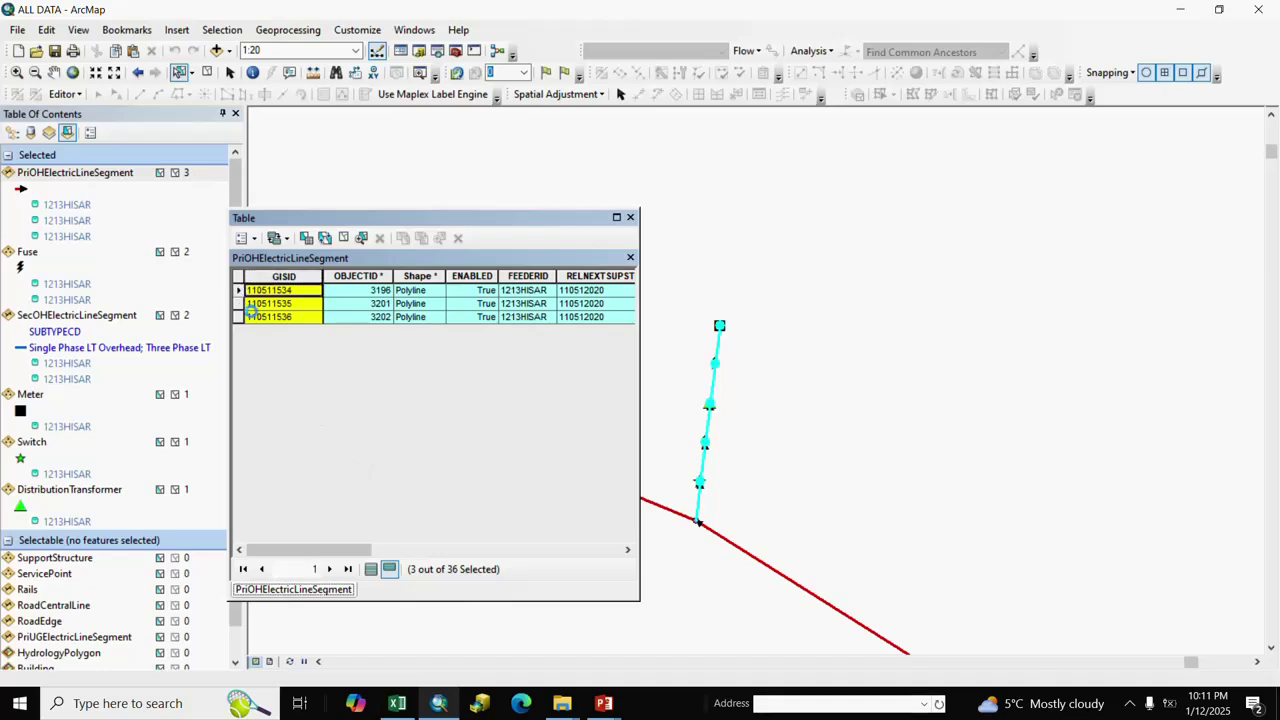
right_click(252, 311)
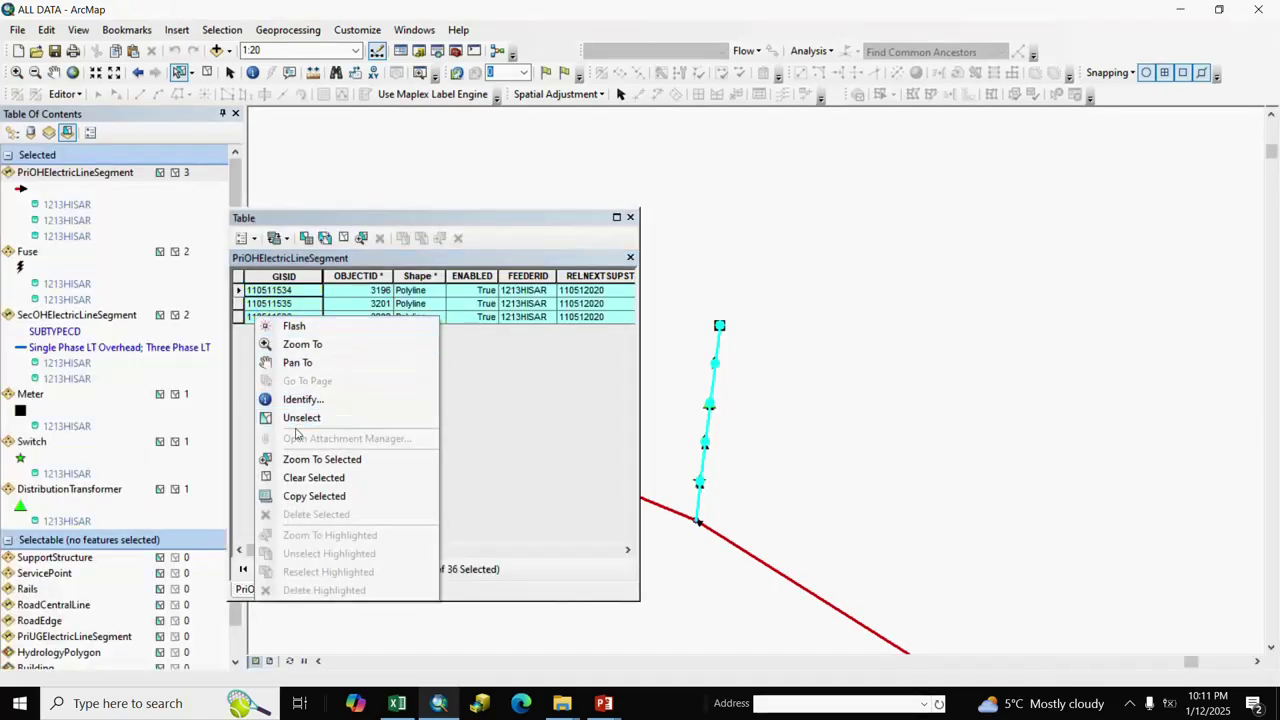
click(306, 496)
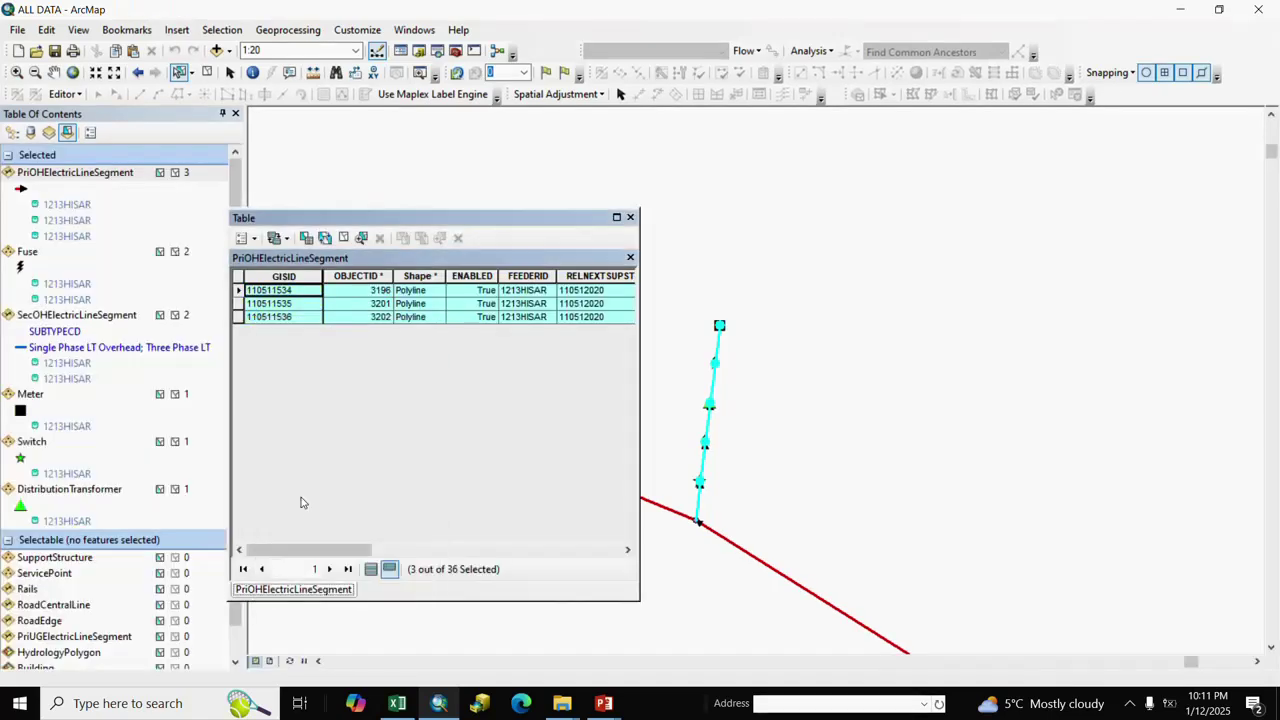
Step: Switch to the Delete File workbook in Excel and paste the copied records at C1 of the PriOHElectricLineSegment sheet
click(398, 705)
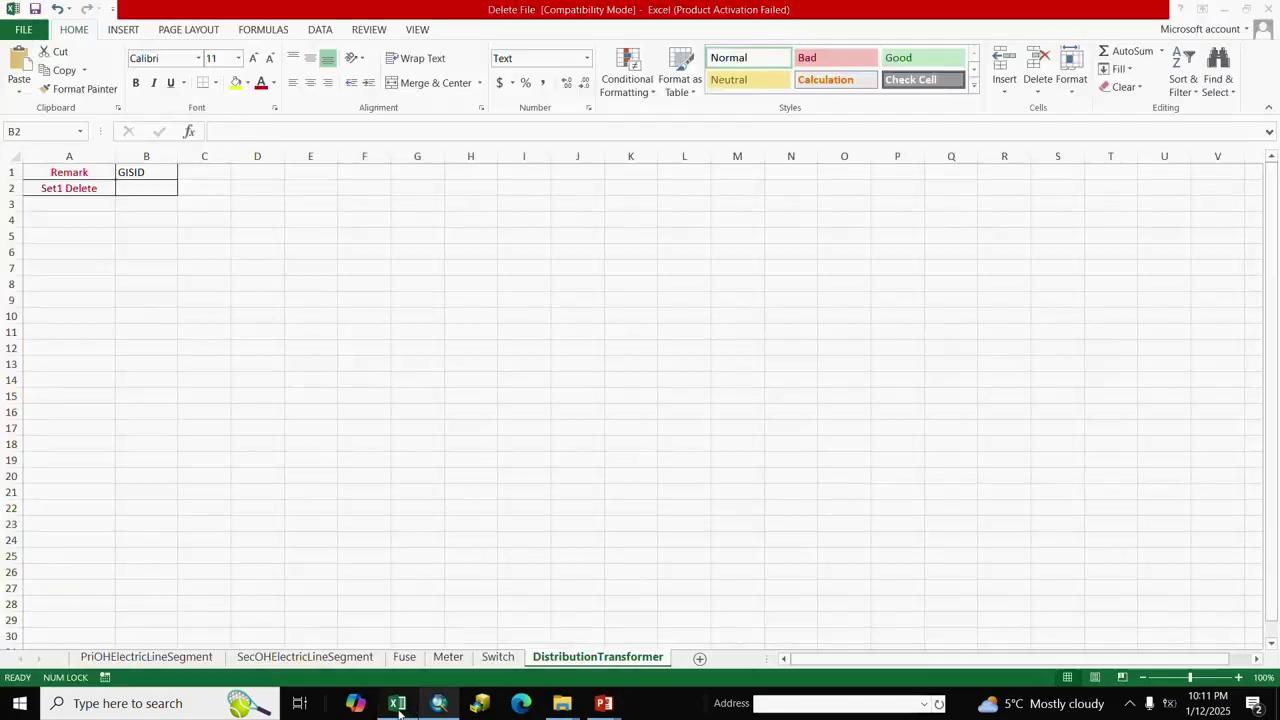
click(131, 658)
click(216, 173)
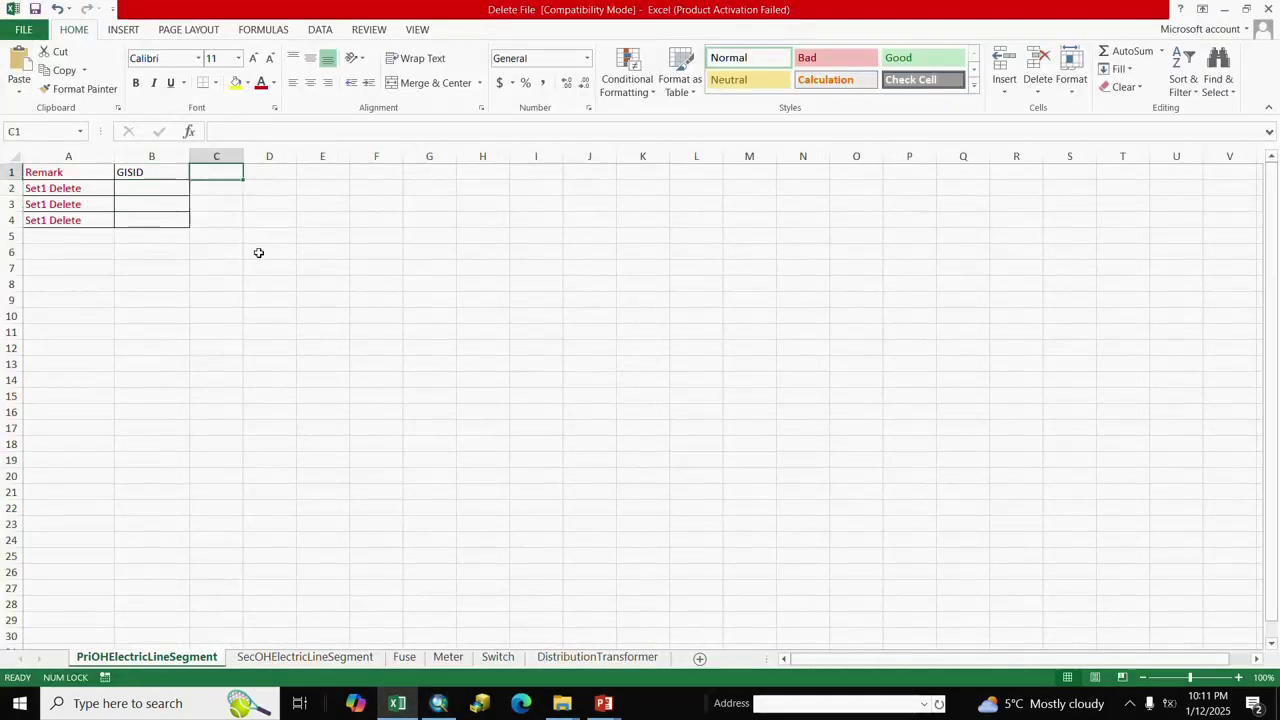
key(ctrl+v)
click(300, 313)
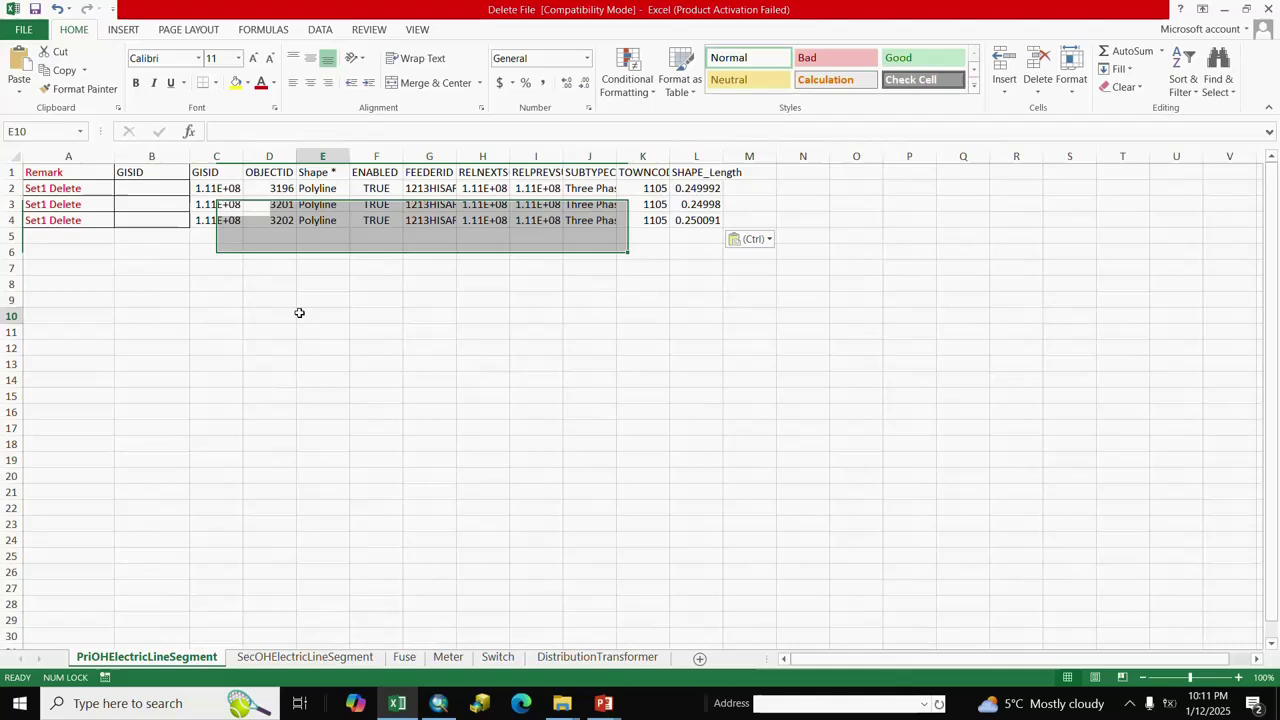
Step: Widen column C to fit the GISID values and clear the contents of columns D to M
double_click(242, 157)
drag(266, 157, 763, 164)
right_click(766, 162)
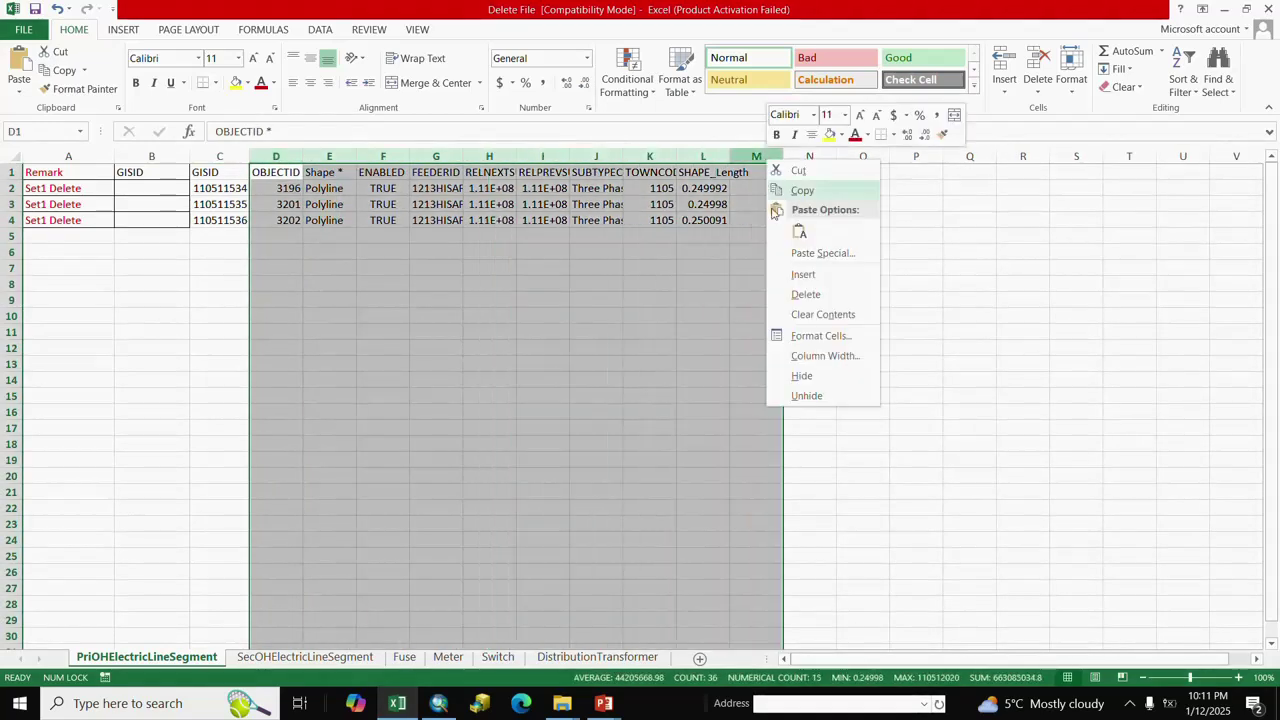
click(810, 313)
click(370, 333)
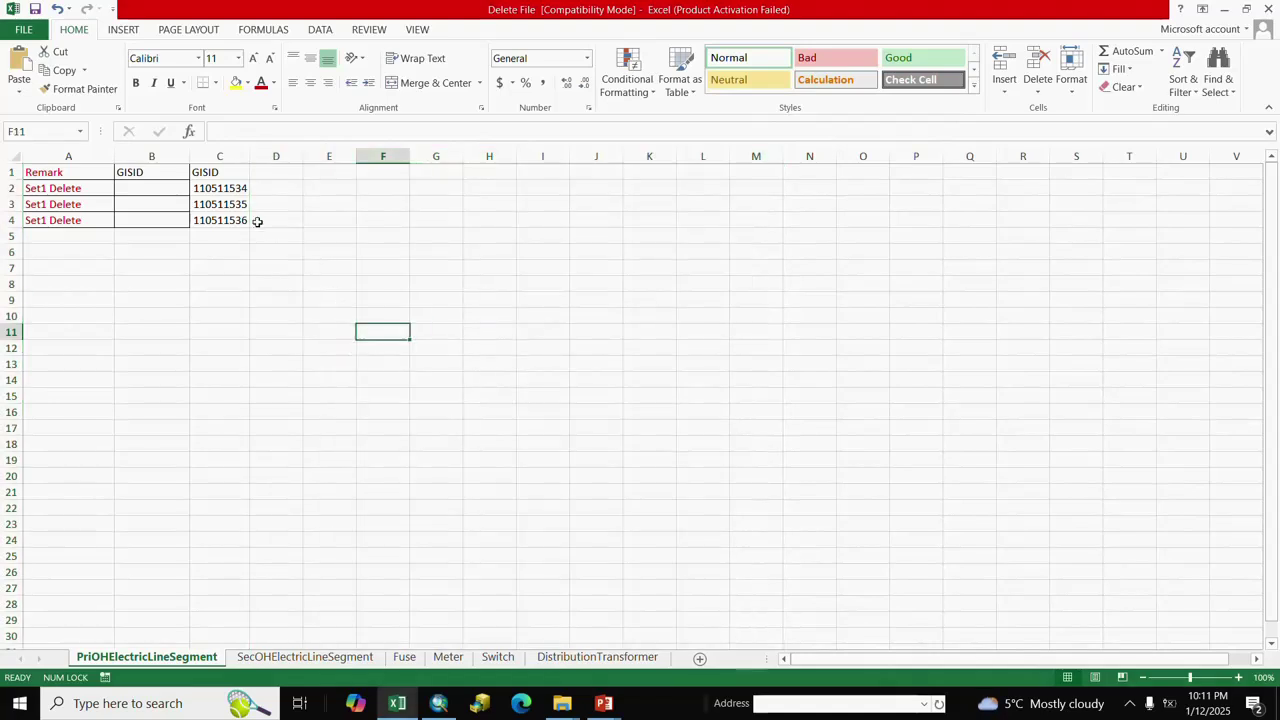
Step: Copy the GISID values from C2:C4 into B2:B4 of the PriOHElectricLineSegment sheet and delete column C
drag(228, 191, 222, 218)
key(ctrl+c)
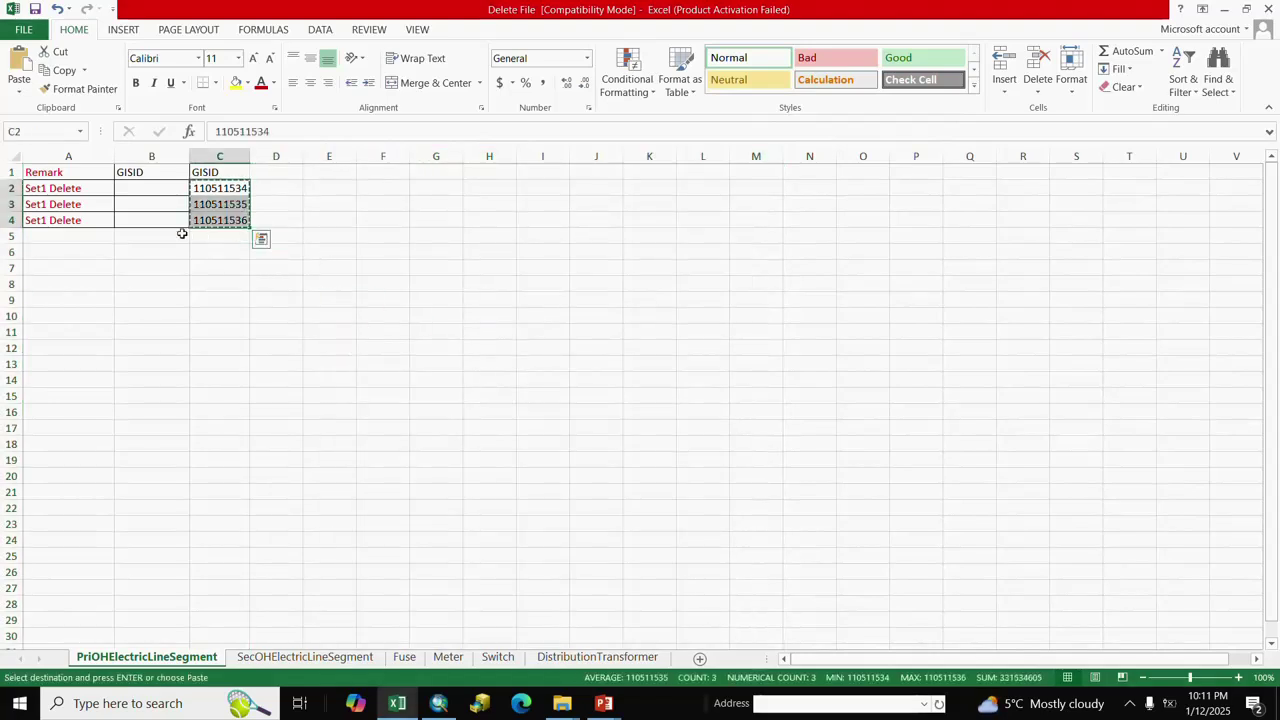
click(156, 192)
key(ctrl+v)
drag(262, 316, 306, 314)
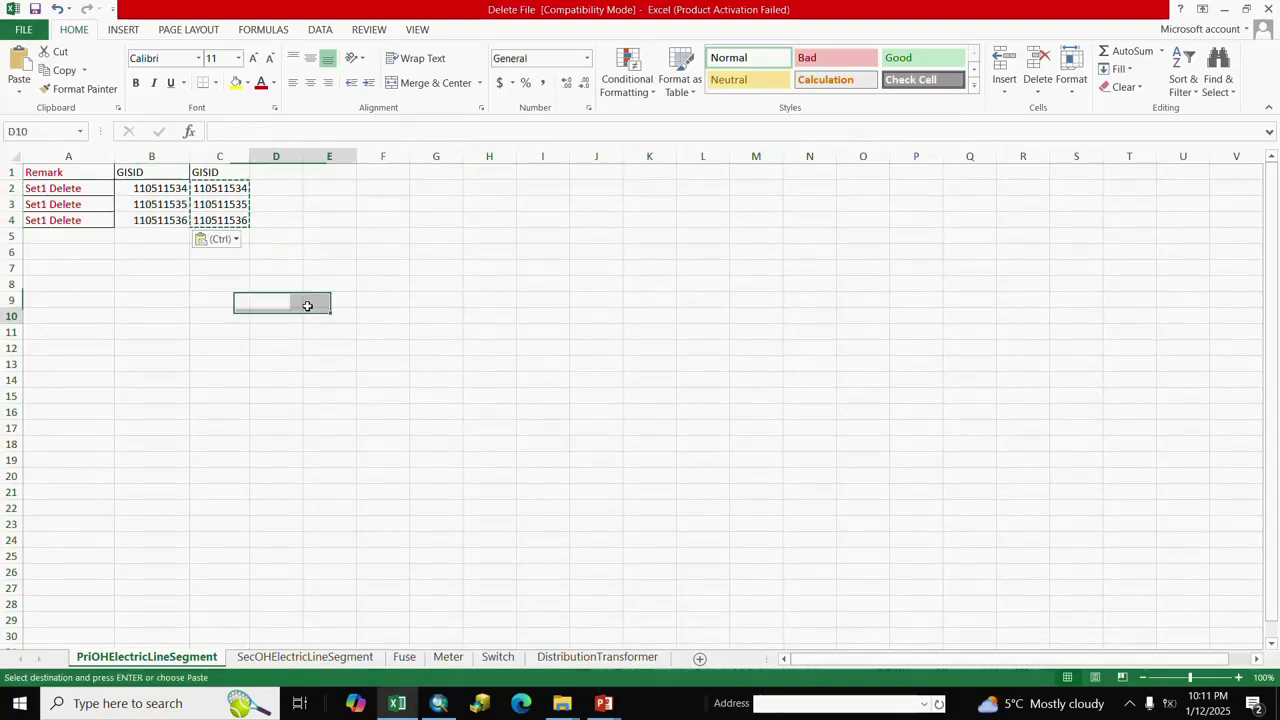
right_click(224, 150)
click(283, 287)
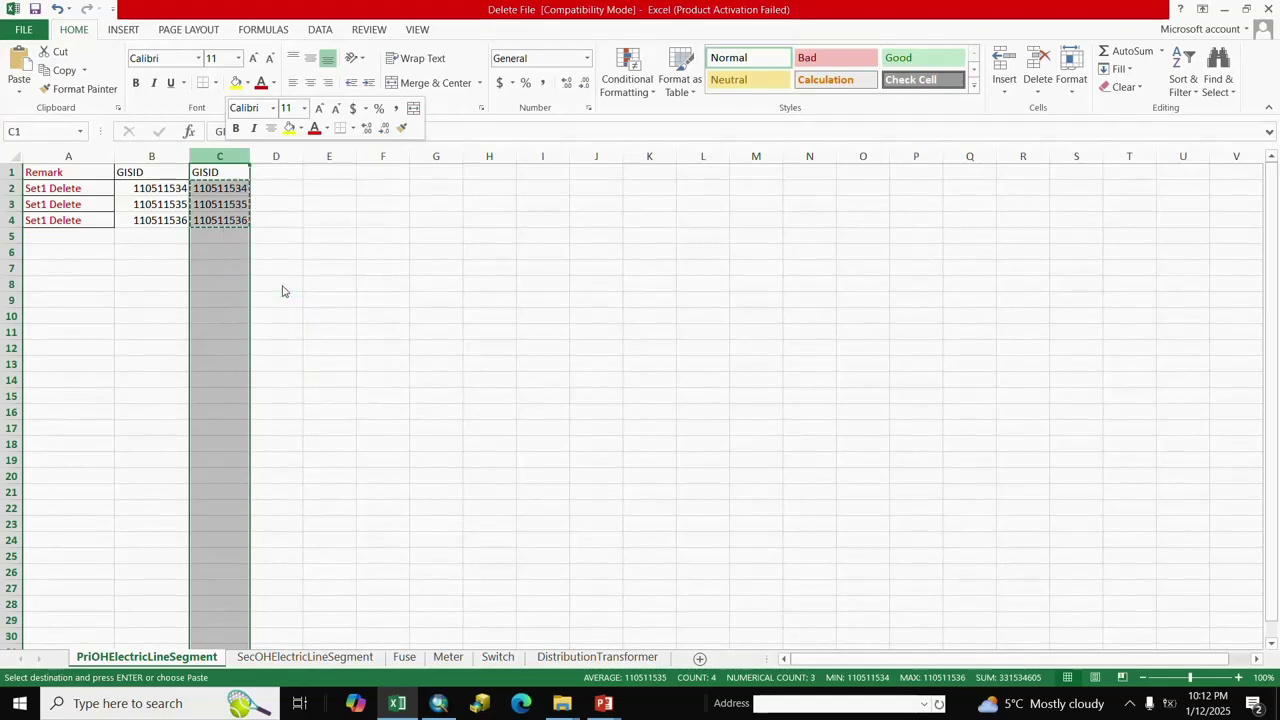
click(488, 350)
Step: Convert the GISID column B to text with Text to Columns, using tab-delimited data and the Text column format
click(153, 155)
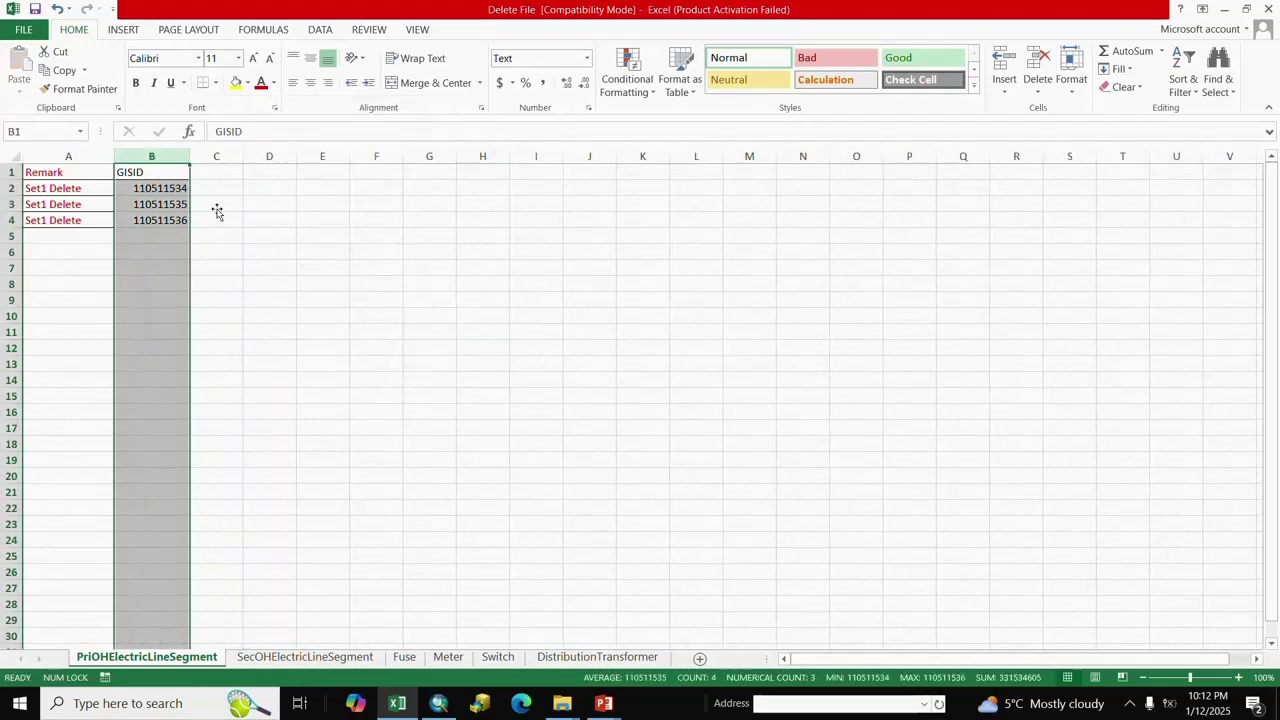
click(322, 31)
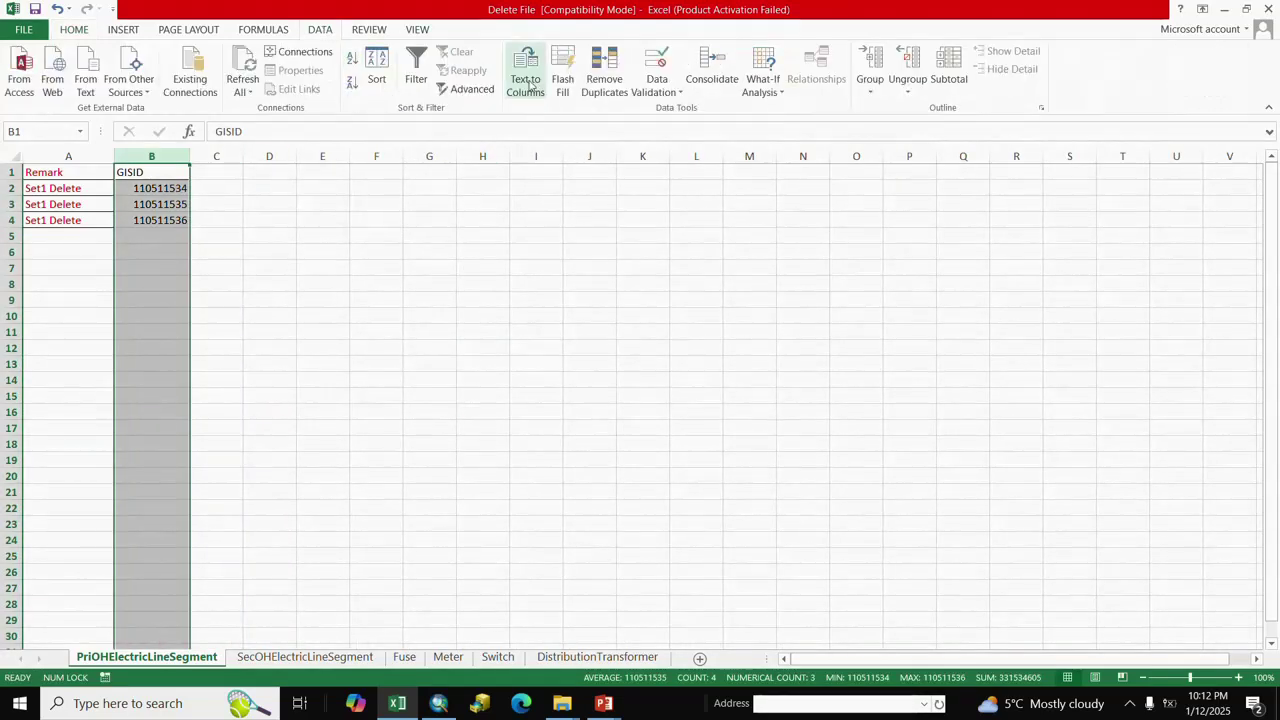
click(1053, 564)
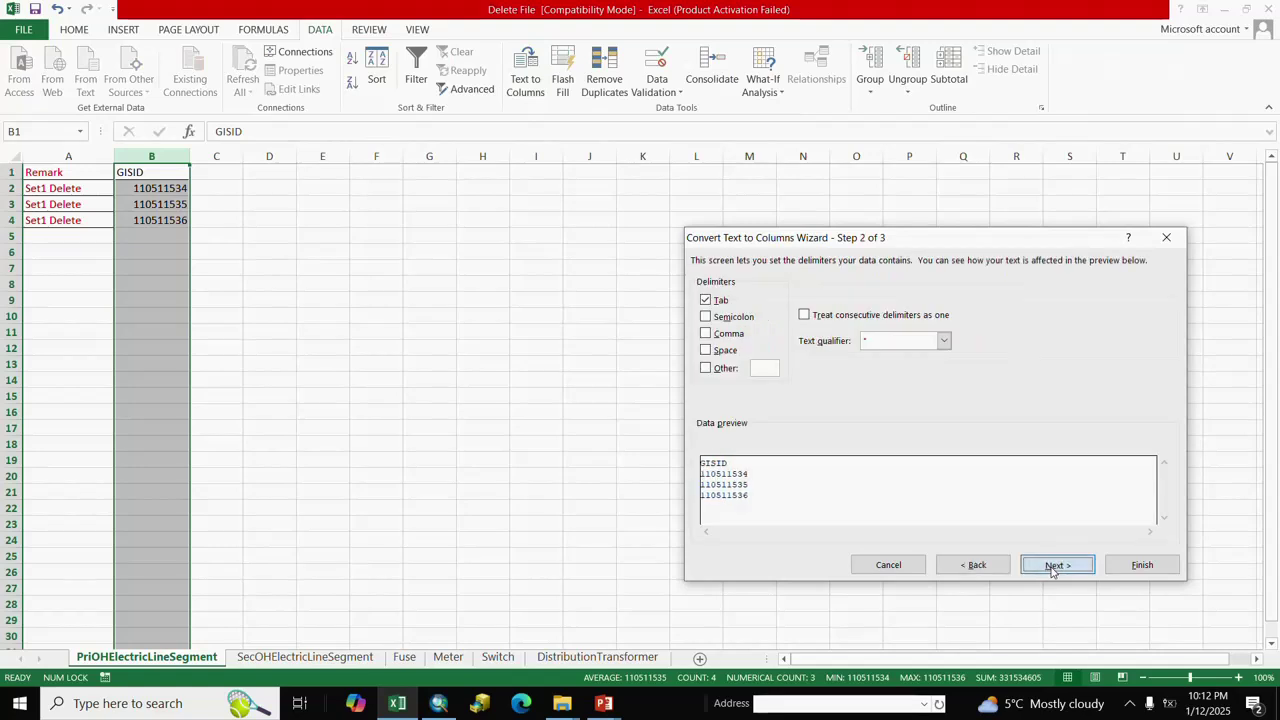
click(1053, 564)
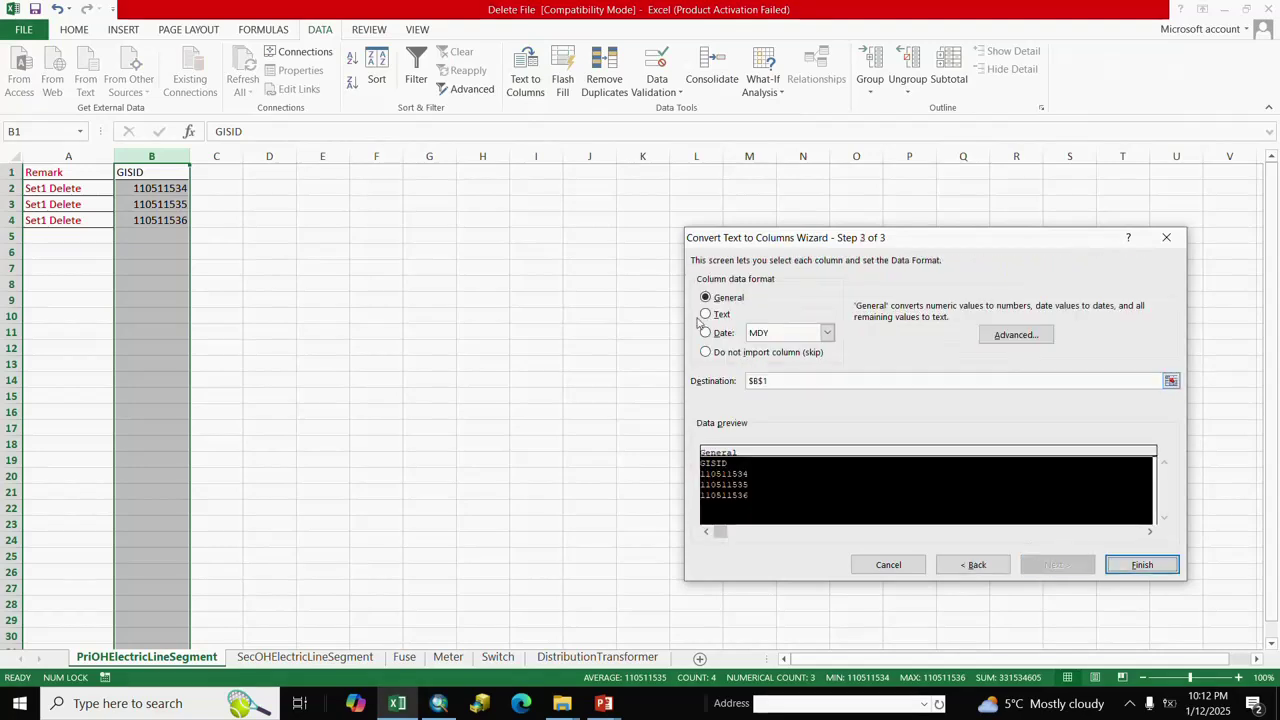
click(1140, 564)
click(318, 378)
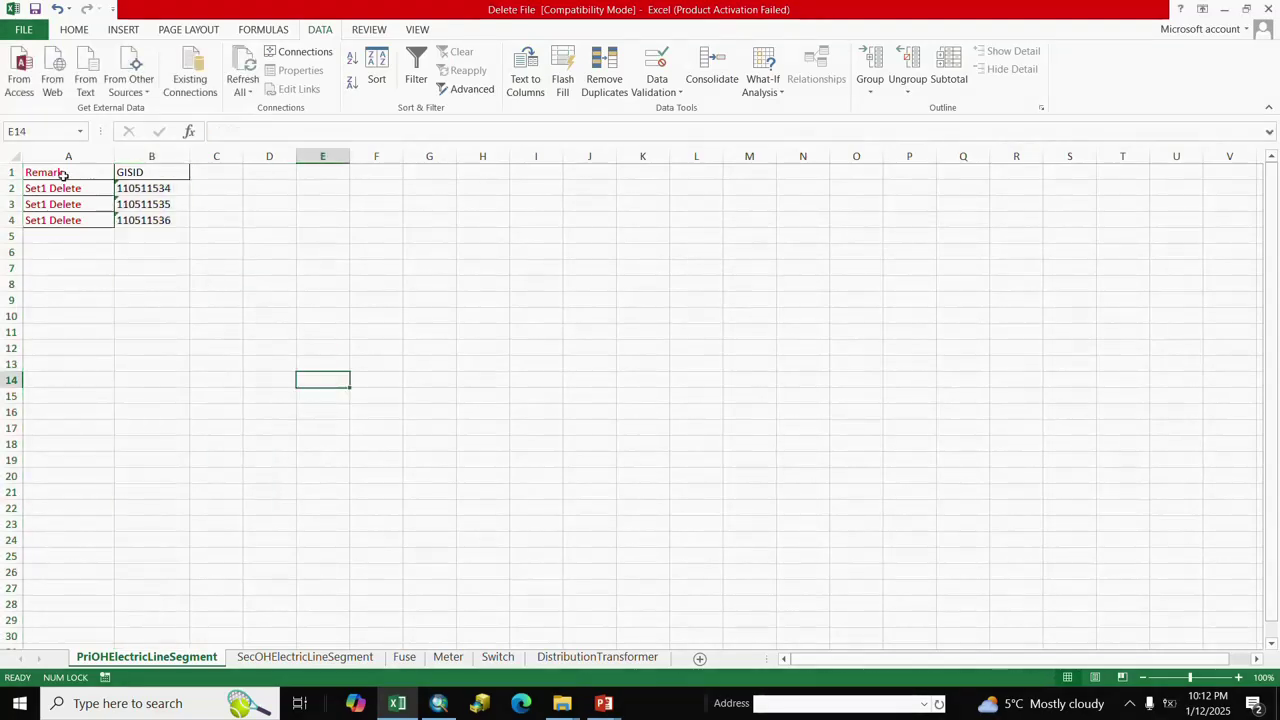
Step: Apply all borders to A1:B4 and open the SecOHElectricLineSegment sheet
drag(62, 174, 160, 222)
click(74, 29)
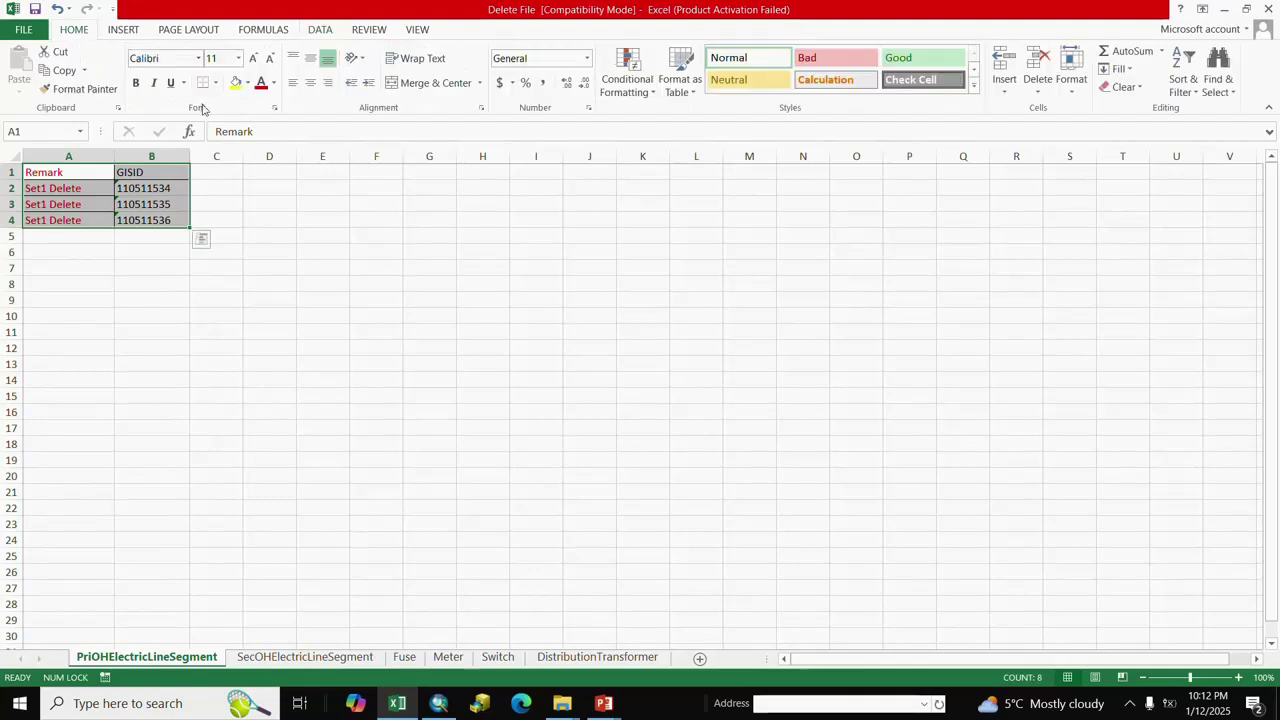
click(216, 86)
click(240, 220)
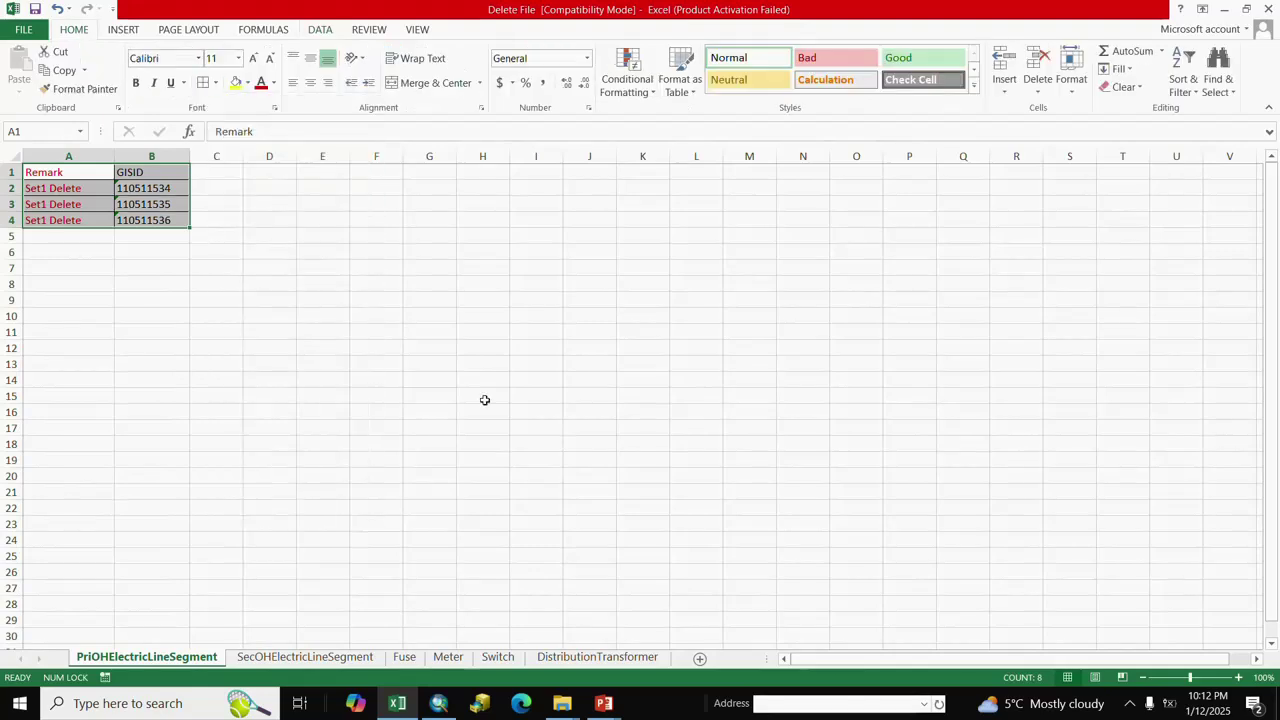
click(483, 399)
click(265, 659)
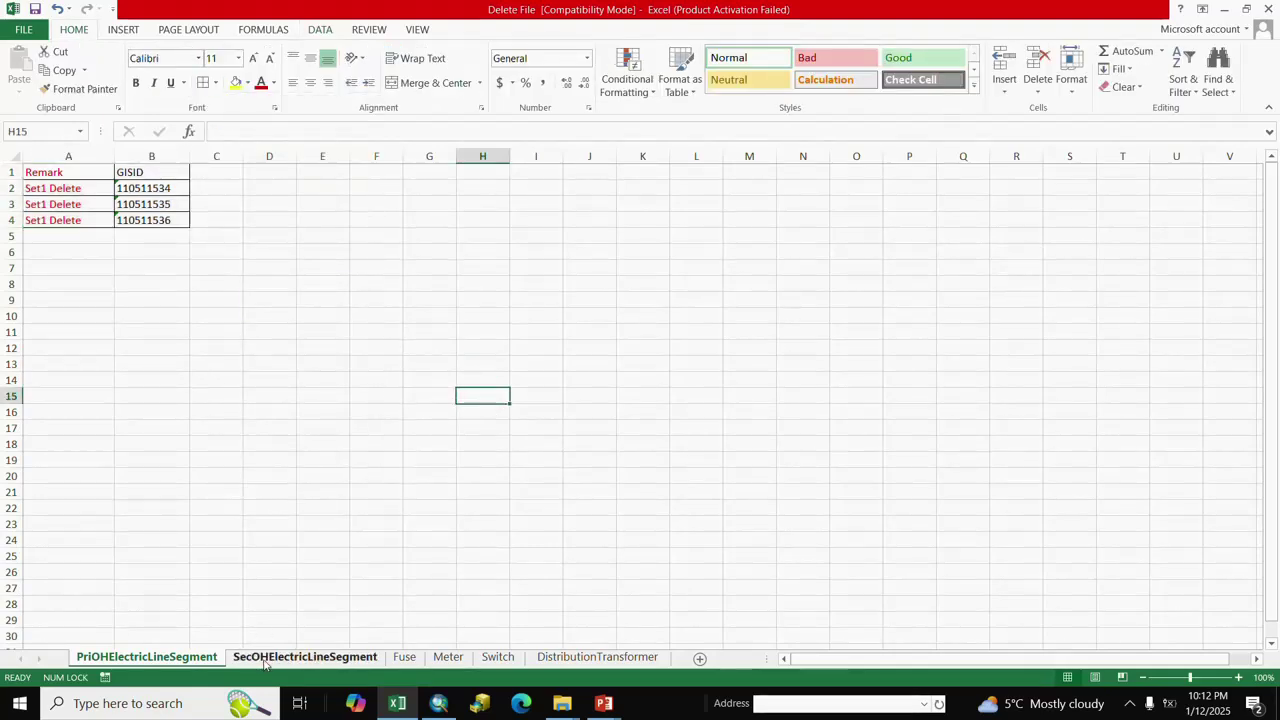
Step: Switch to ArcMap, show only the selected records in the SecOHElectricLineSegment attribute table, and copy them
click(438, 703)
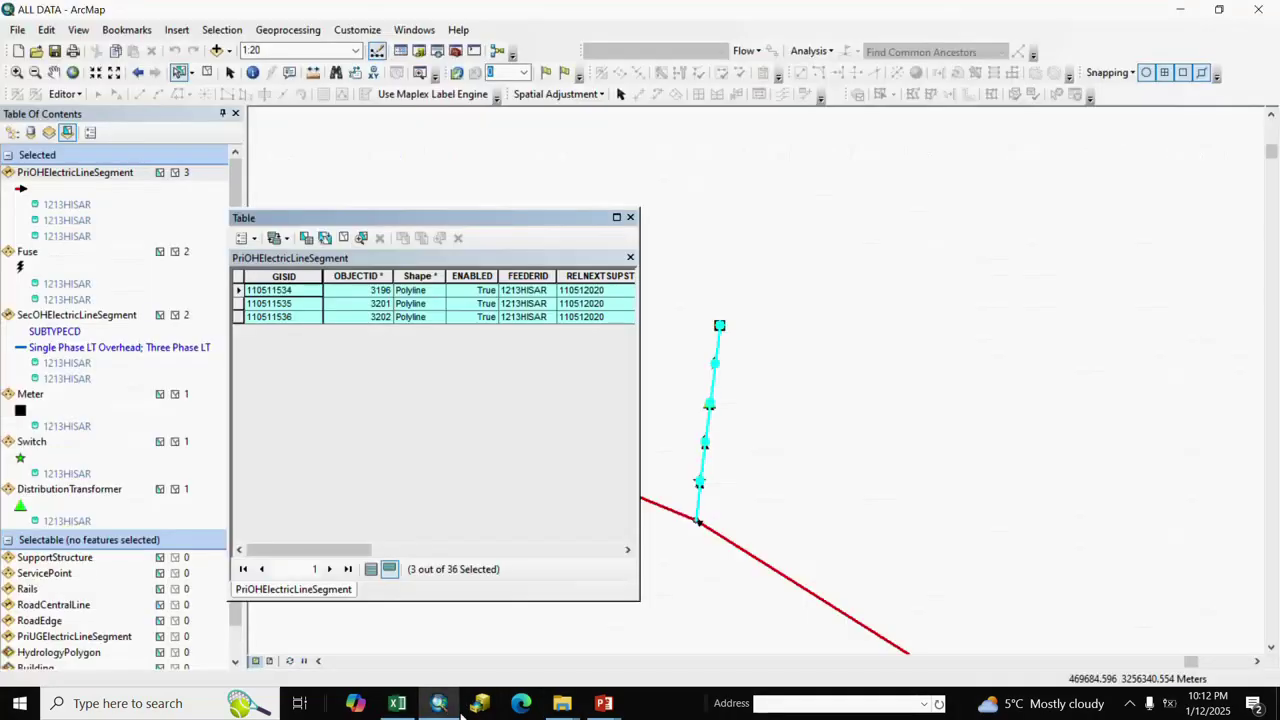
right_click(76, 320)
click(115, 328)
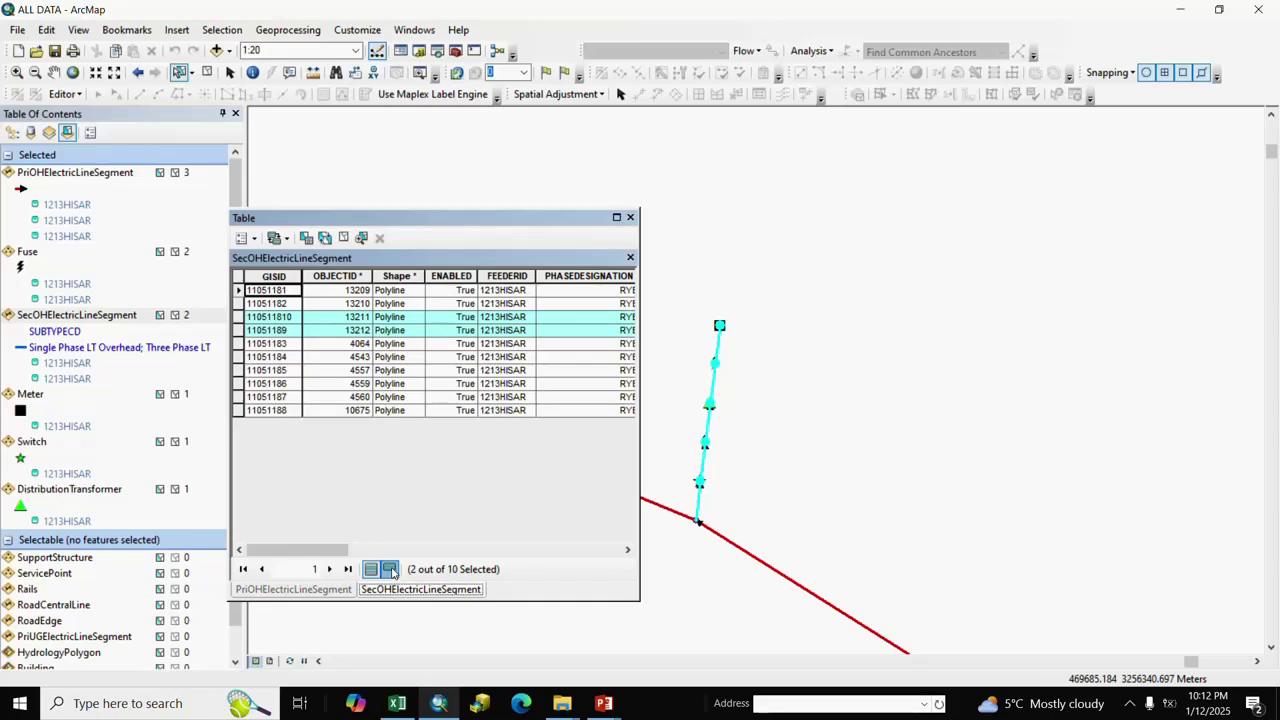
click(390, 569)
right_click(239, 291)
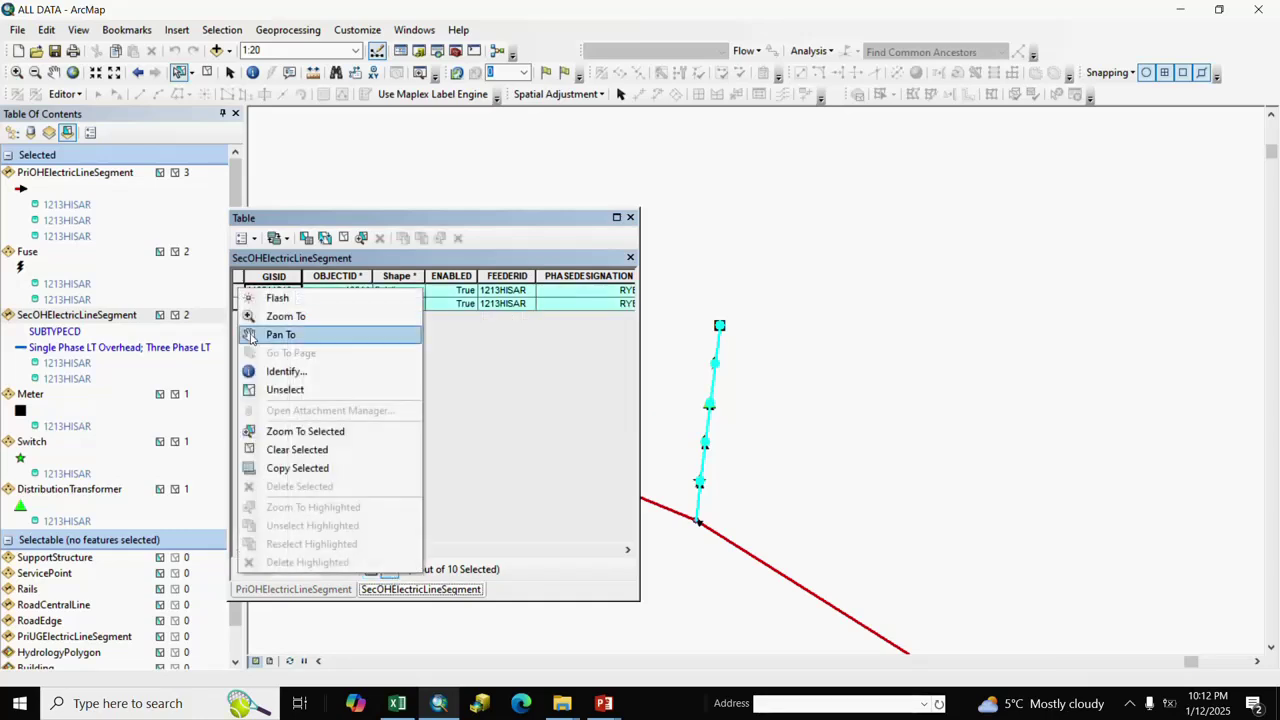
click(300, 466)
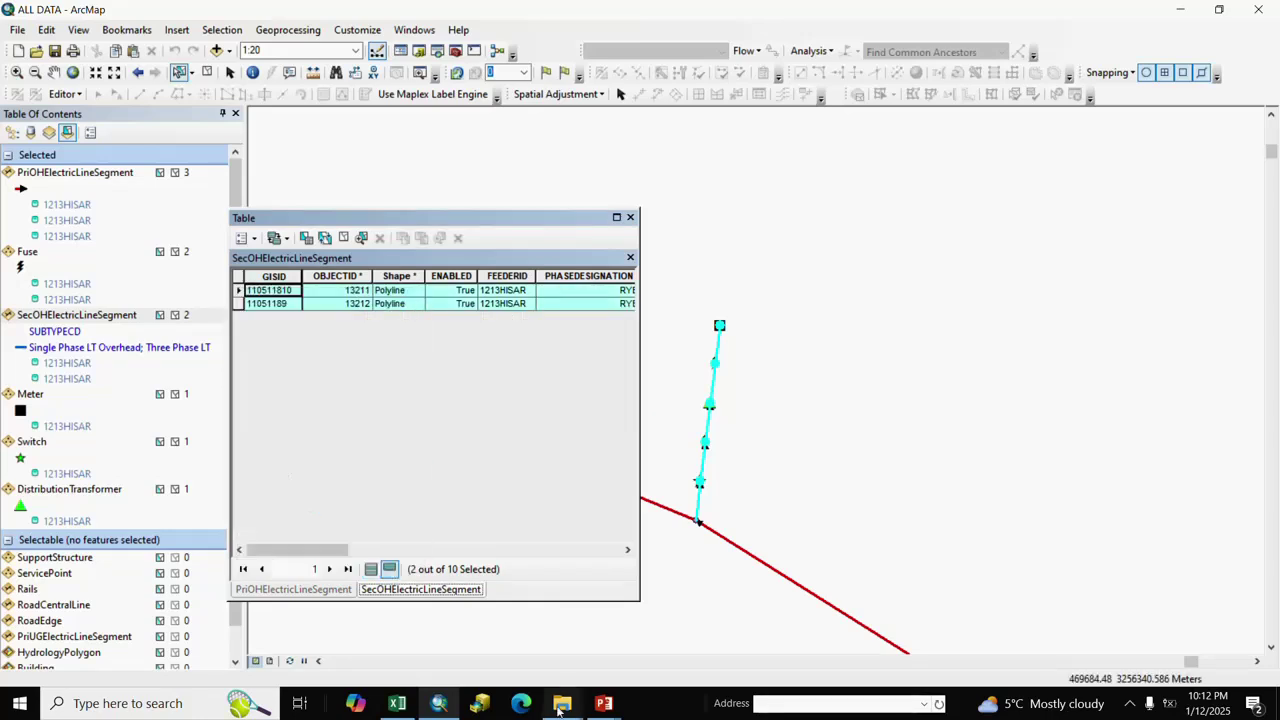
Step: Switch to the Delete File workbook in Excel and paste the copied records at C1 of the SecOHElectricLineSegment sheet
click(397, 703)
click(194, 172)
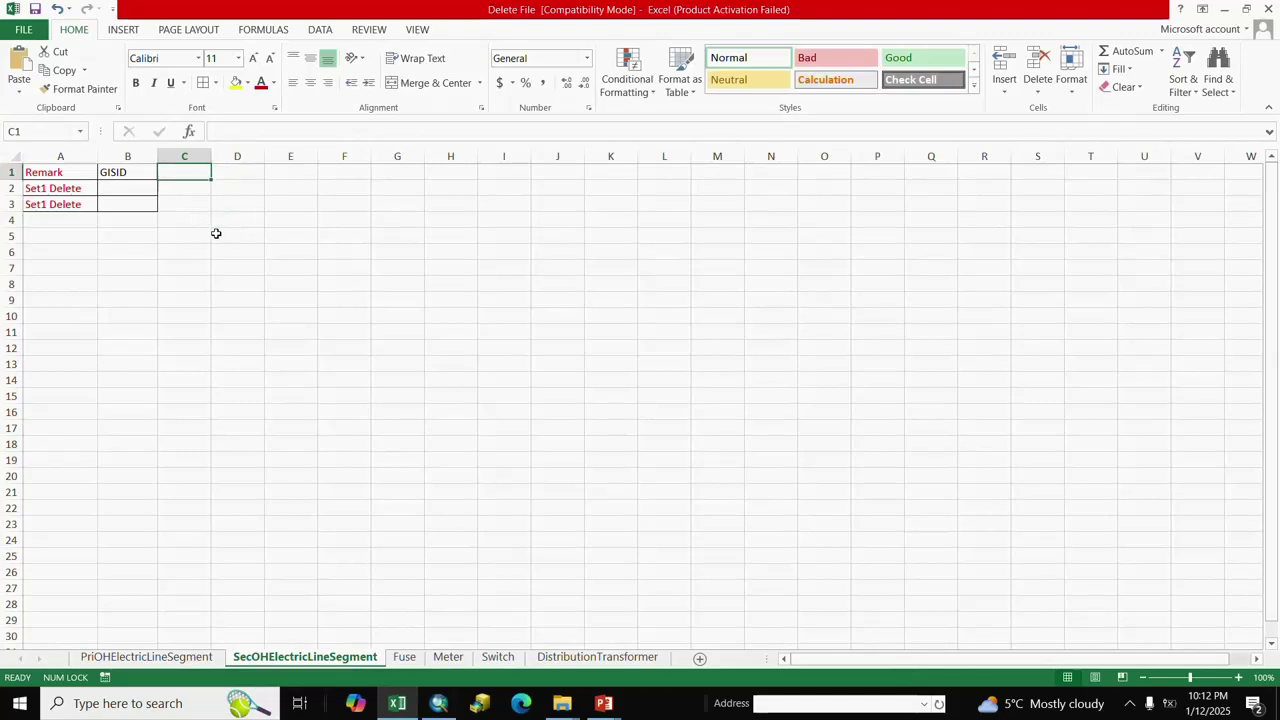
key(ctrl+v)
click(240, 303)
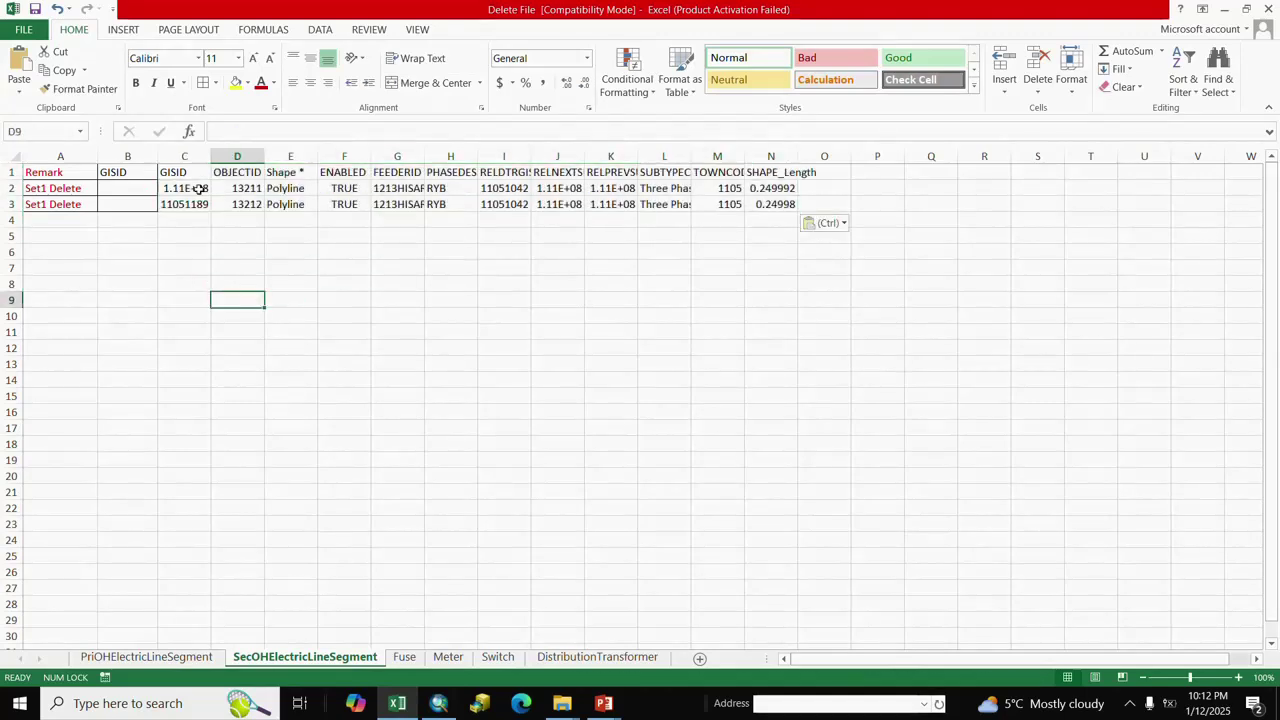
Step: Copy the GISID values from C2:C3 into B2:B3 under the existing GISID header
drag(200, 189, 190, 204)
key(ctrl+c)
click(134, 191)
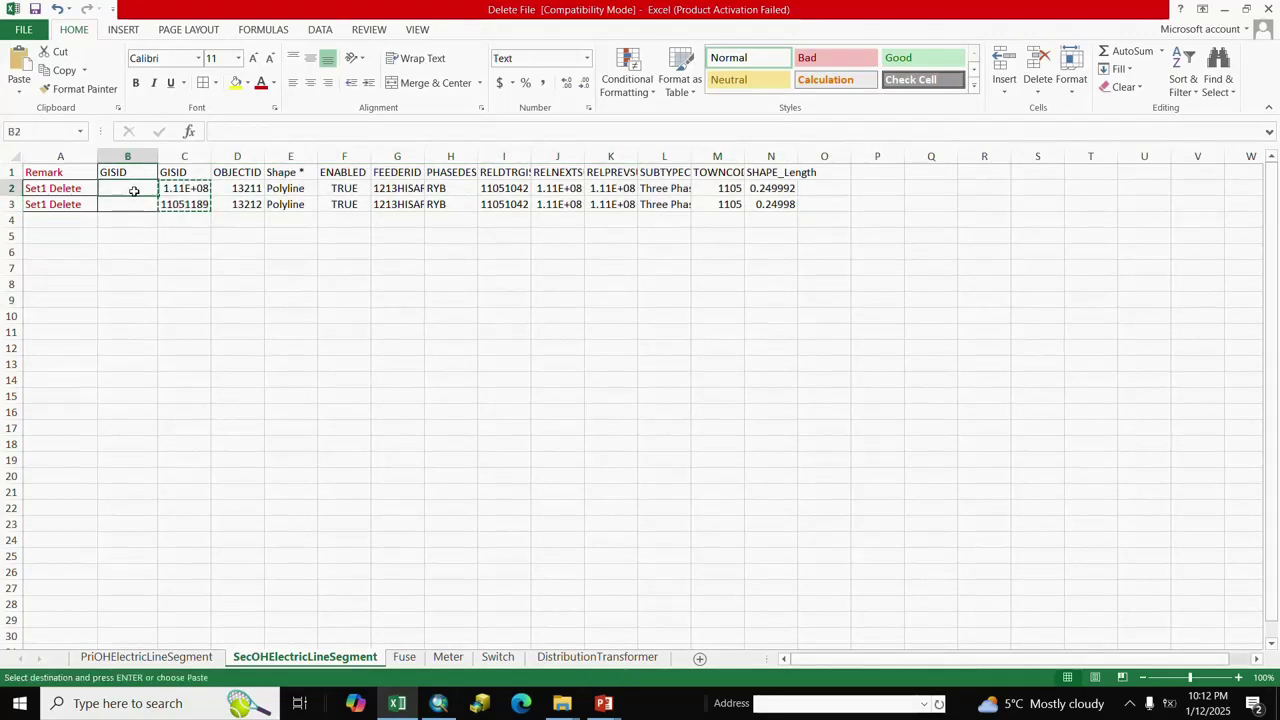
key(ctrl+v)
click(234, 350)
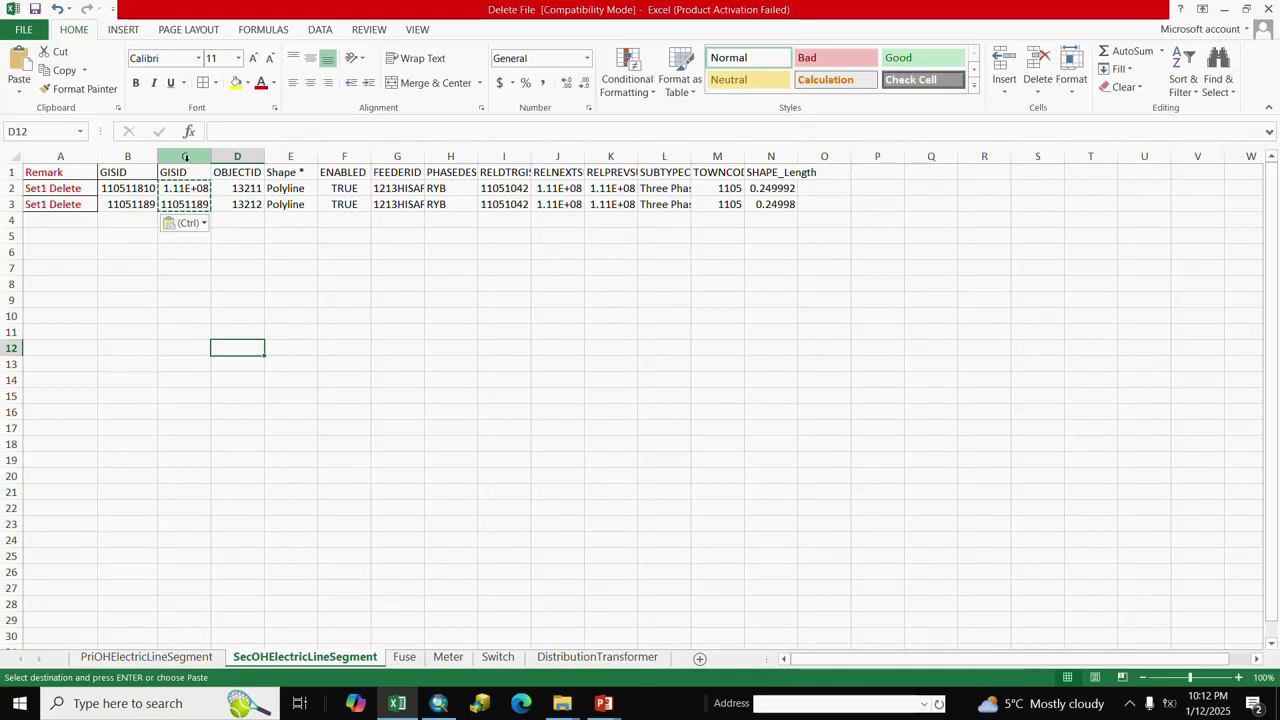
Step: Delete columns C to Q containing the pasted records from the SecOHElectricLineSegment sheet
drag(184, 156, 903, 183)
right_click(892, 160)
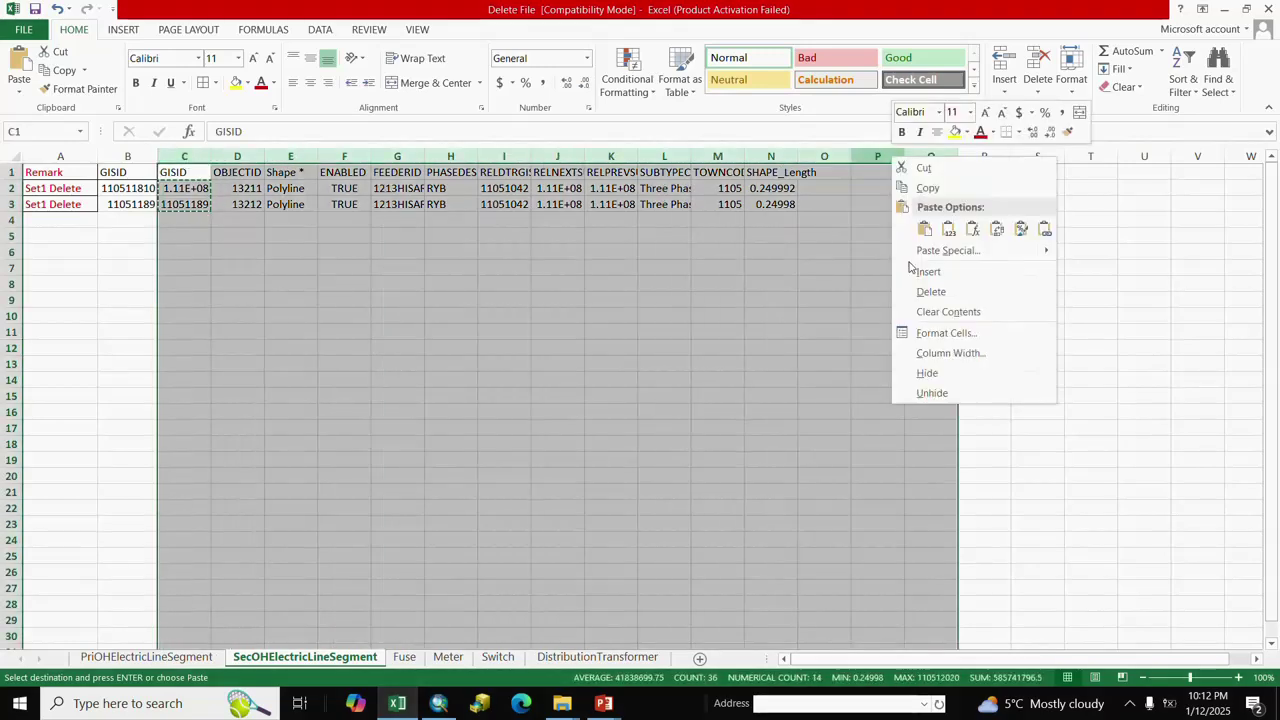
click(933, 292)
click(449, 366)
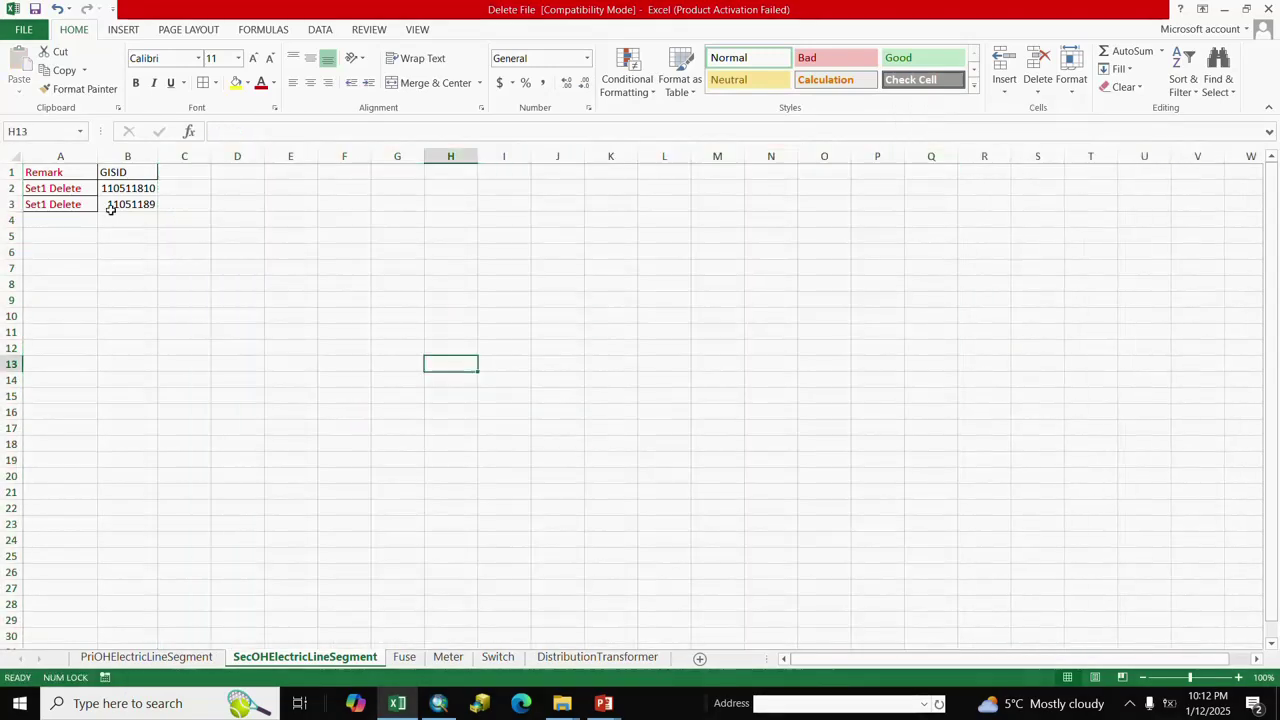
Step: Convert column B of the SecOHElectricLineSegment sheet to the Text format with tab-delimited Text to Columns
click(133, 157)
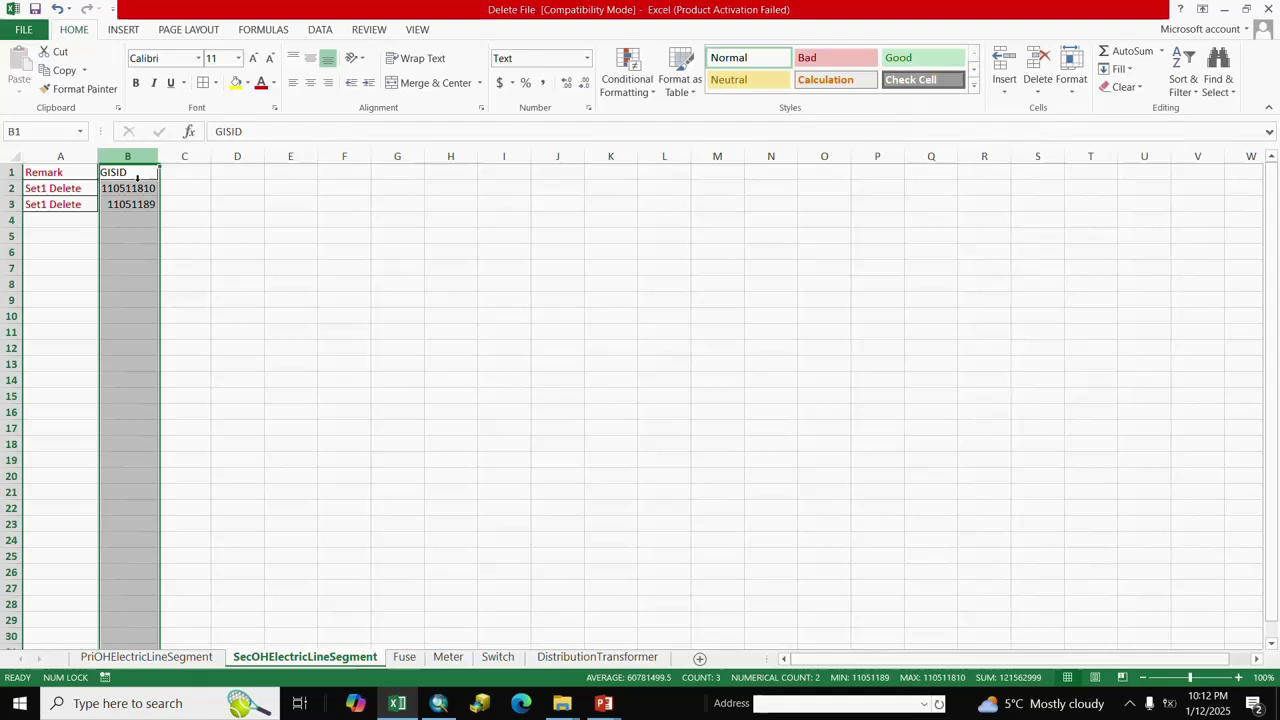
click(320, 29)
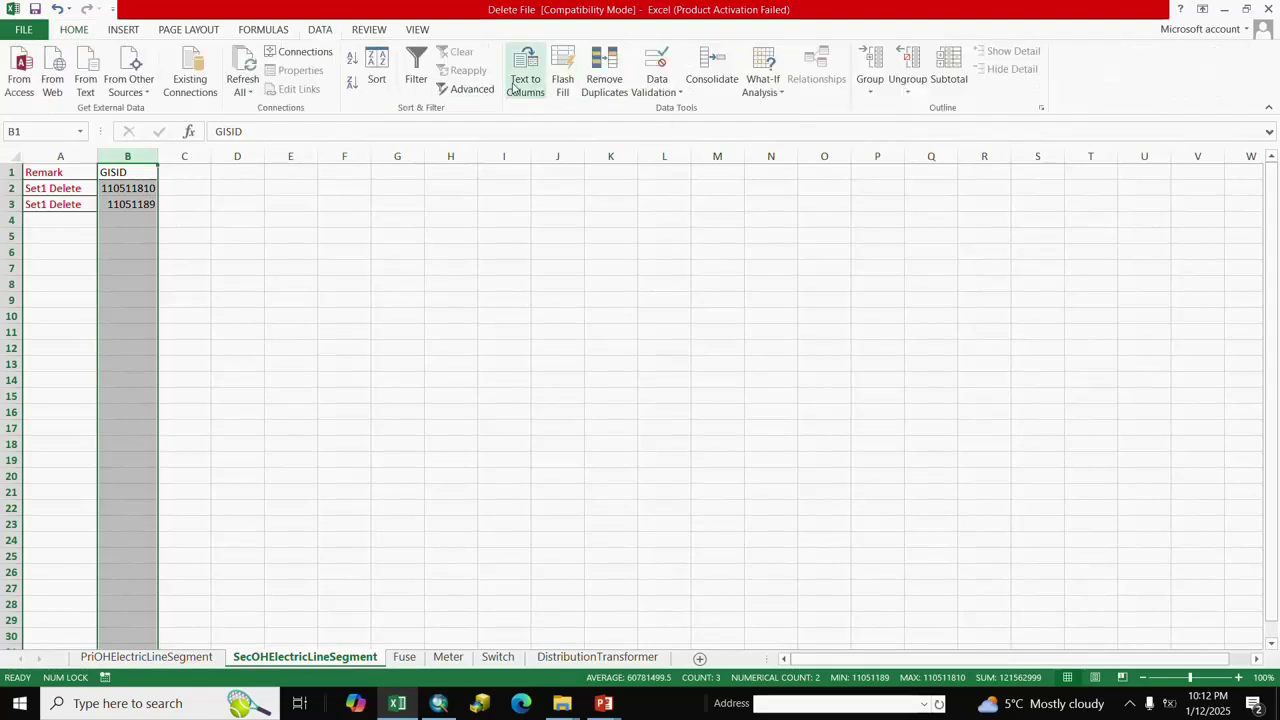
click(525, 75)
click(1055, 568)
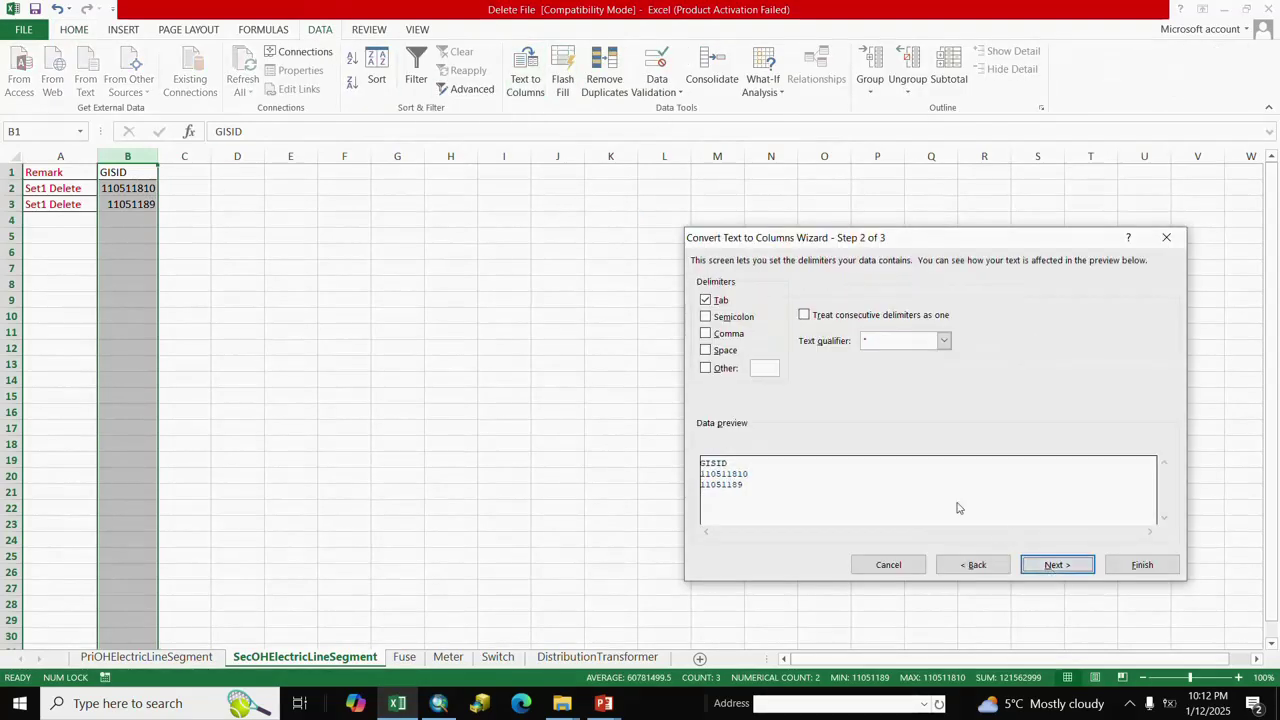
click(1076, 568)
key(alt+t)
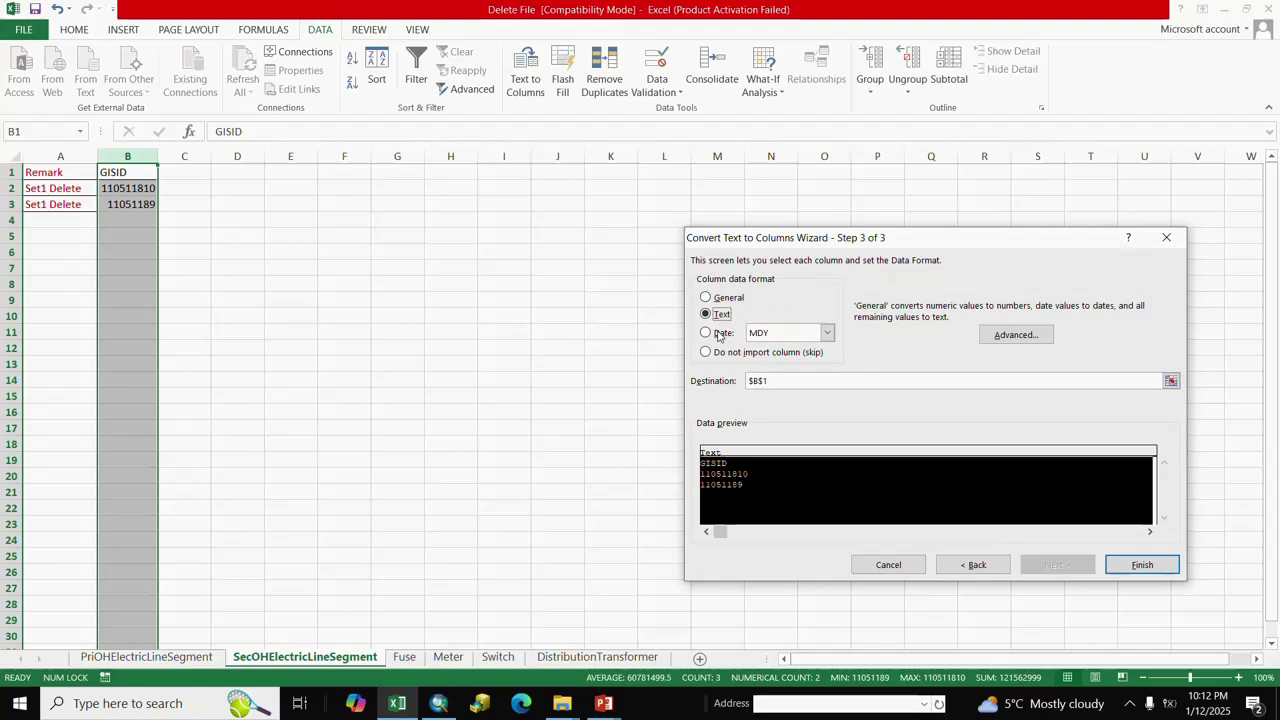
click(1142, 565)
click(326, 274)
Step: Apply all borders to A1:B3 on the SecOHElectricLineSegment sheet
drag(40, 172, 123, 203)
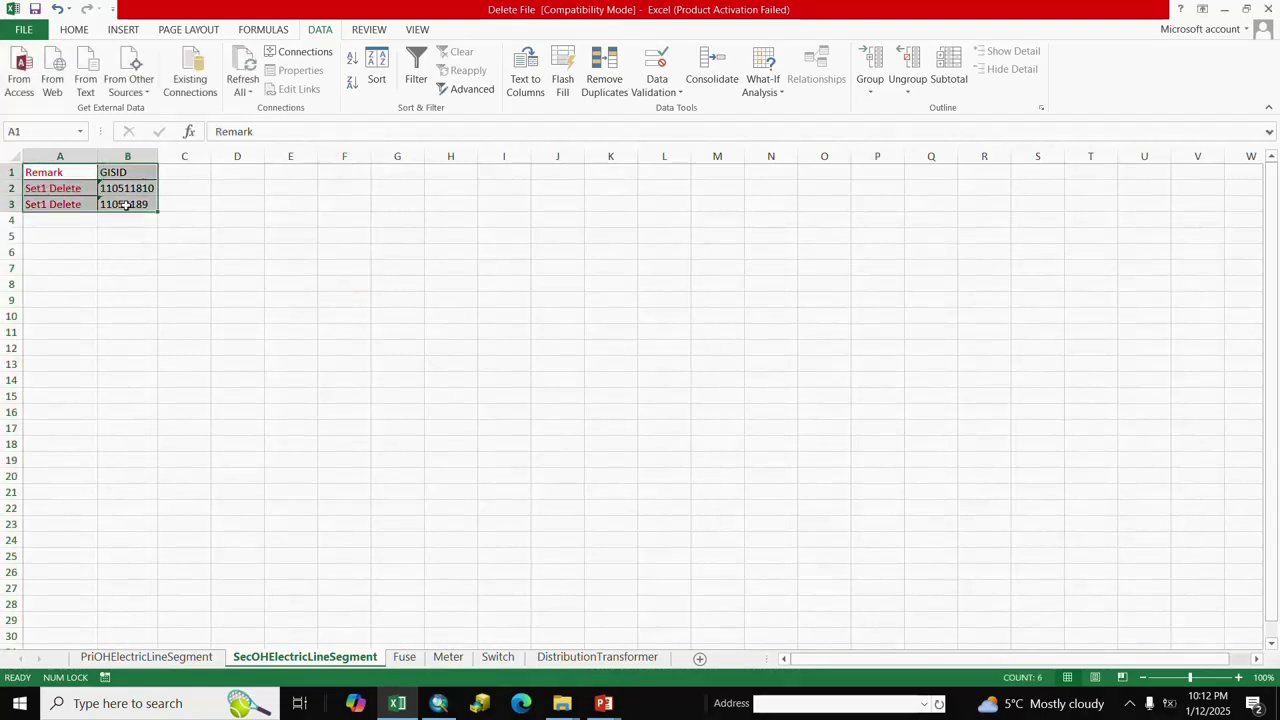
click(75, 30)
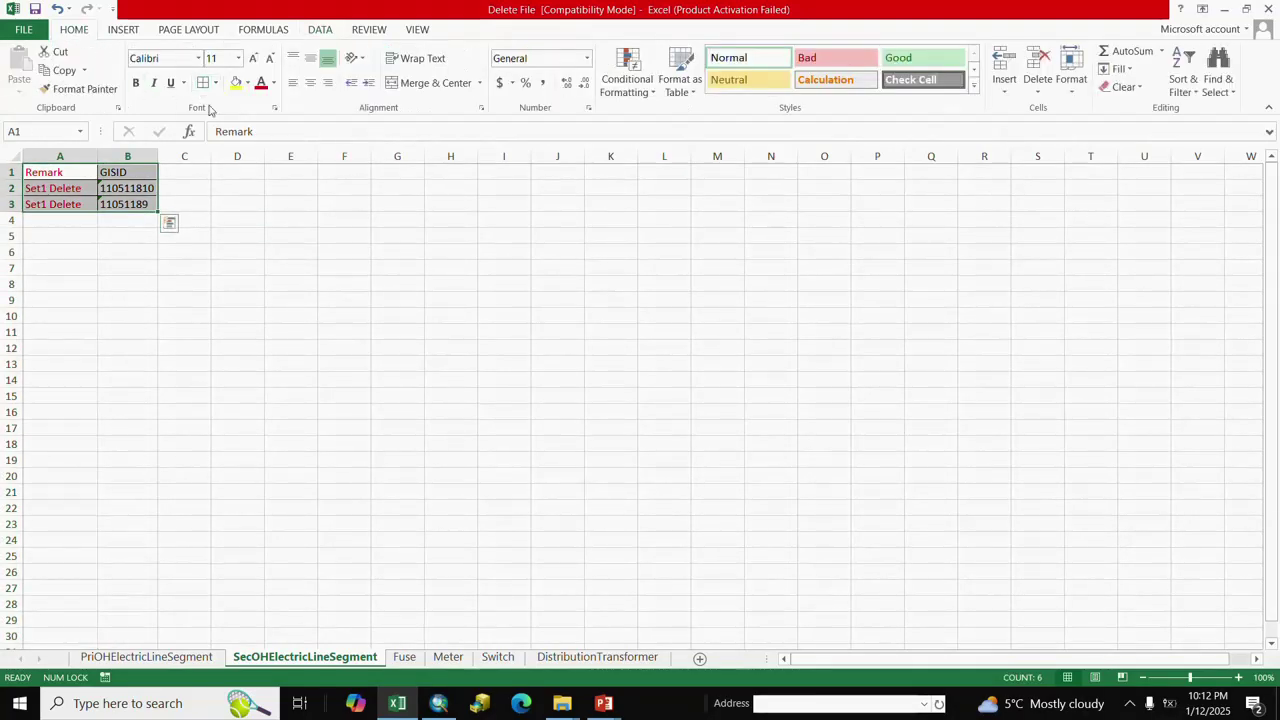
click(405, 369)
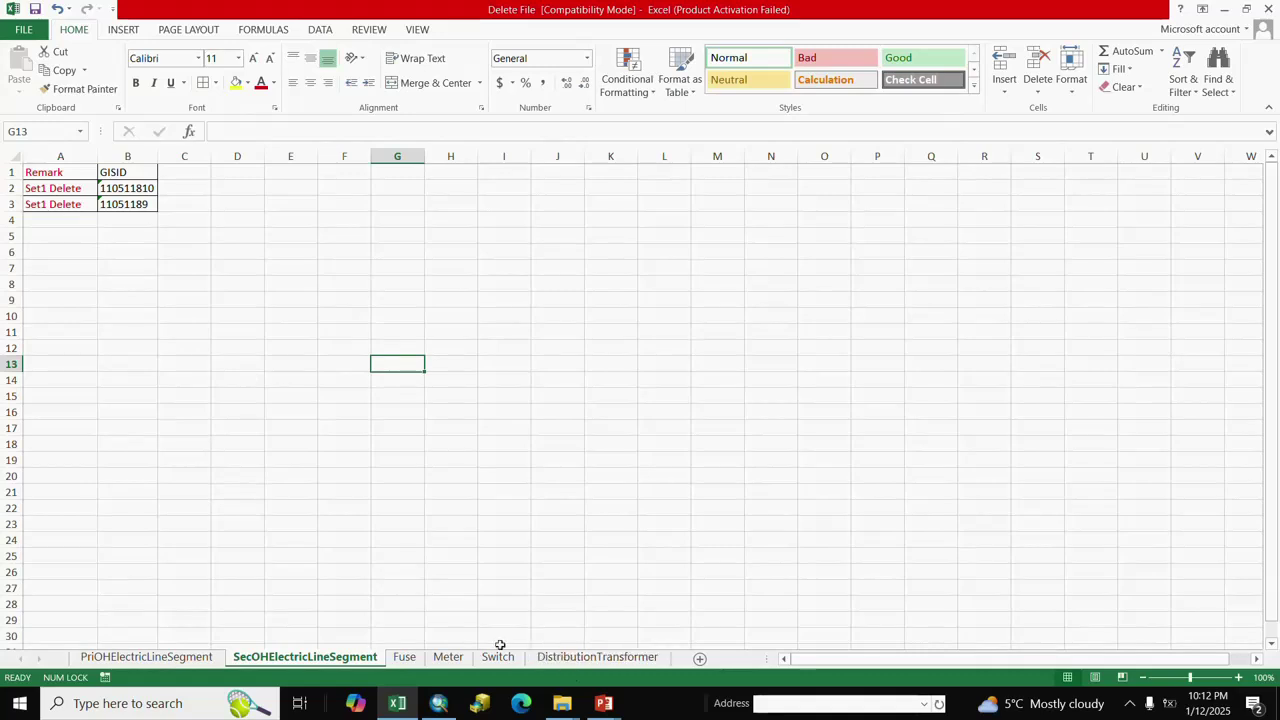
Step: Switch to ArcMap, open the Fuse attribute table showing only its selected records, and copy them
click(441, 710)
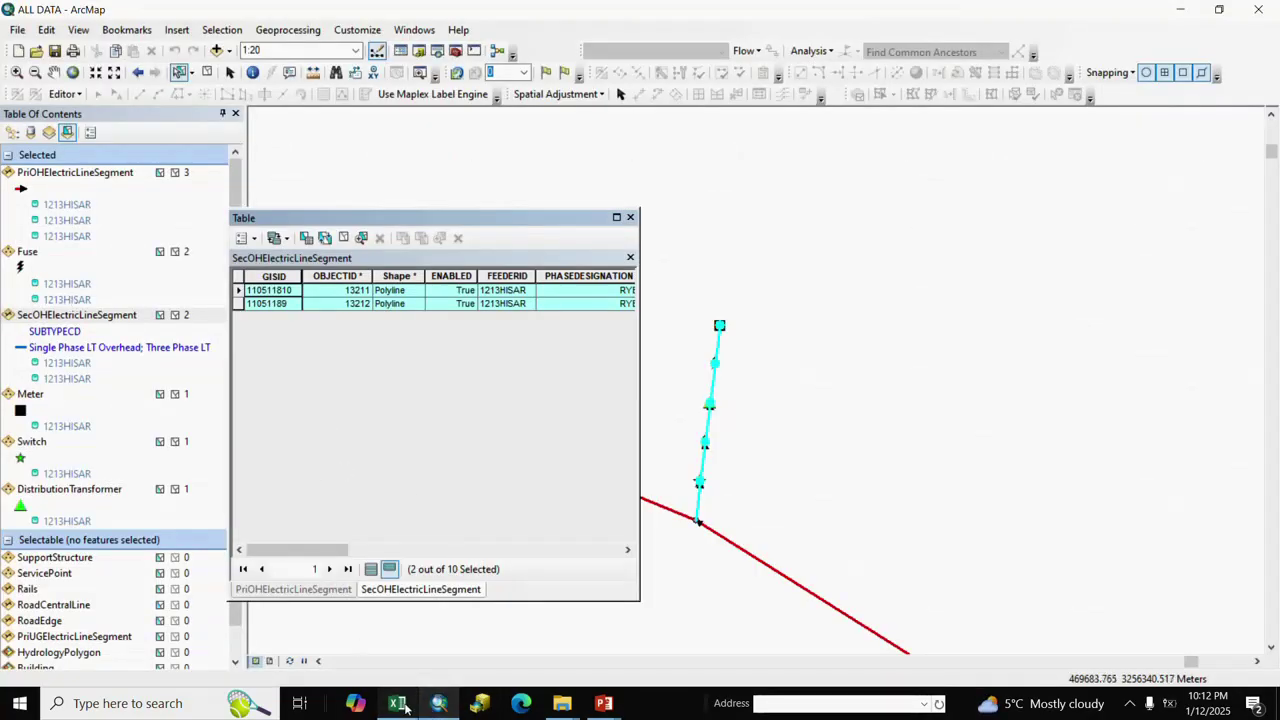
right_click(31, 253)
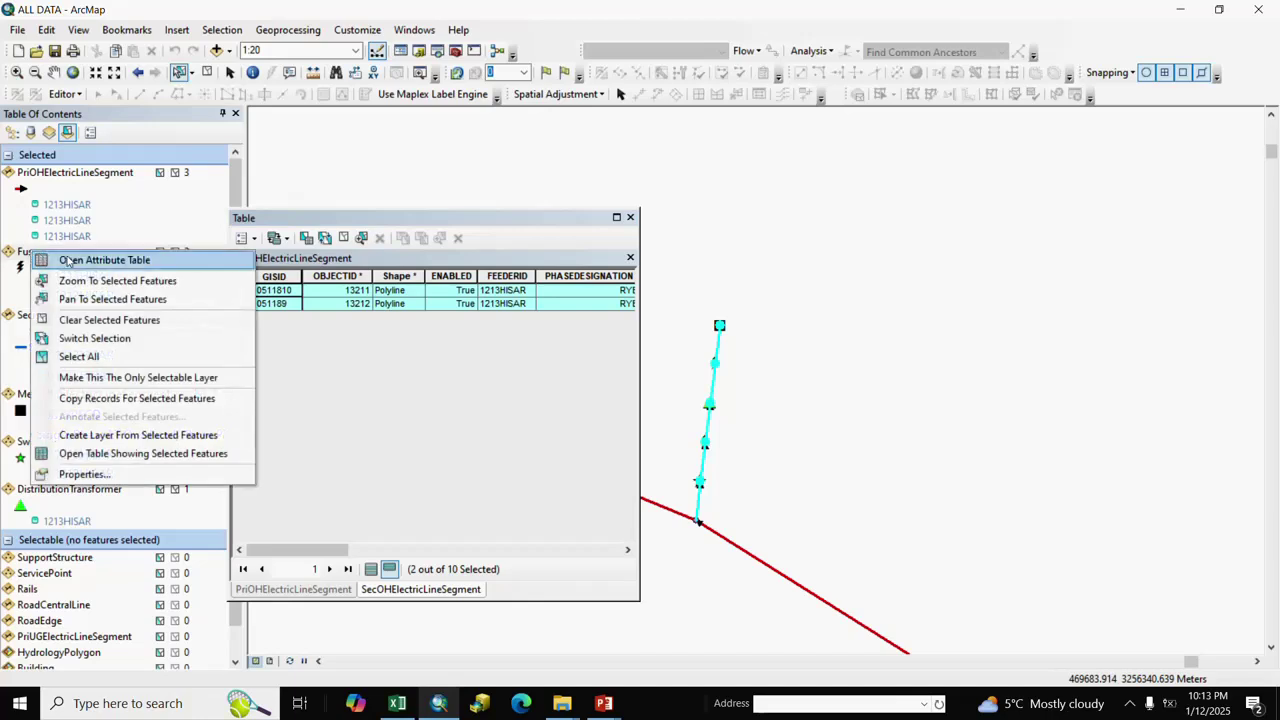
click(72, 262)
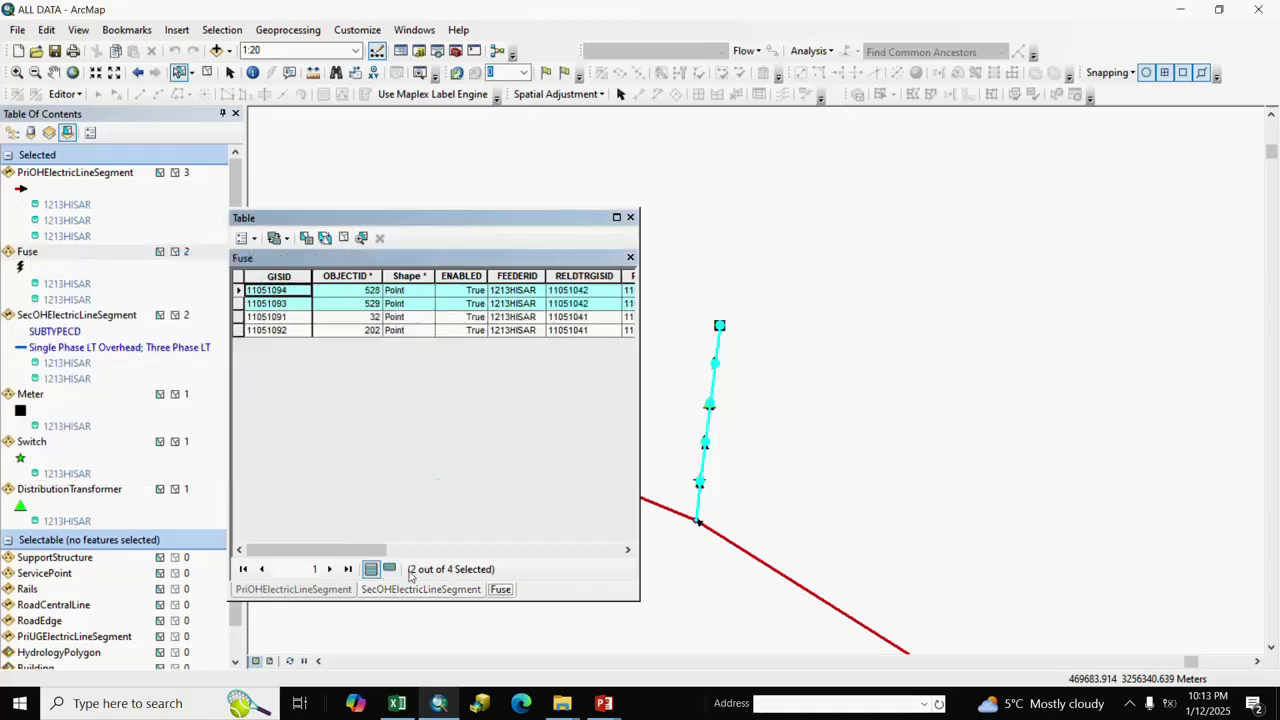
click(390, 569)
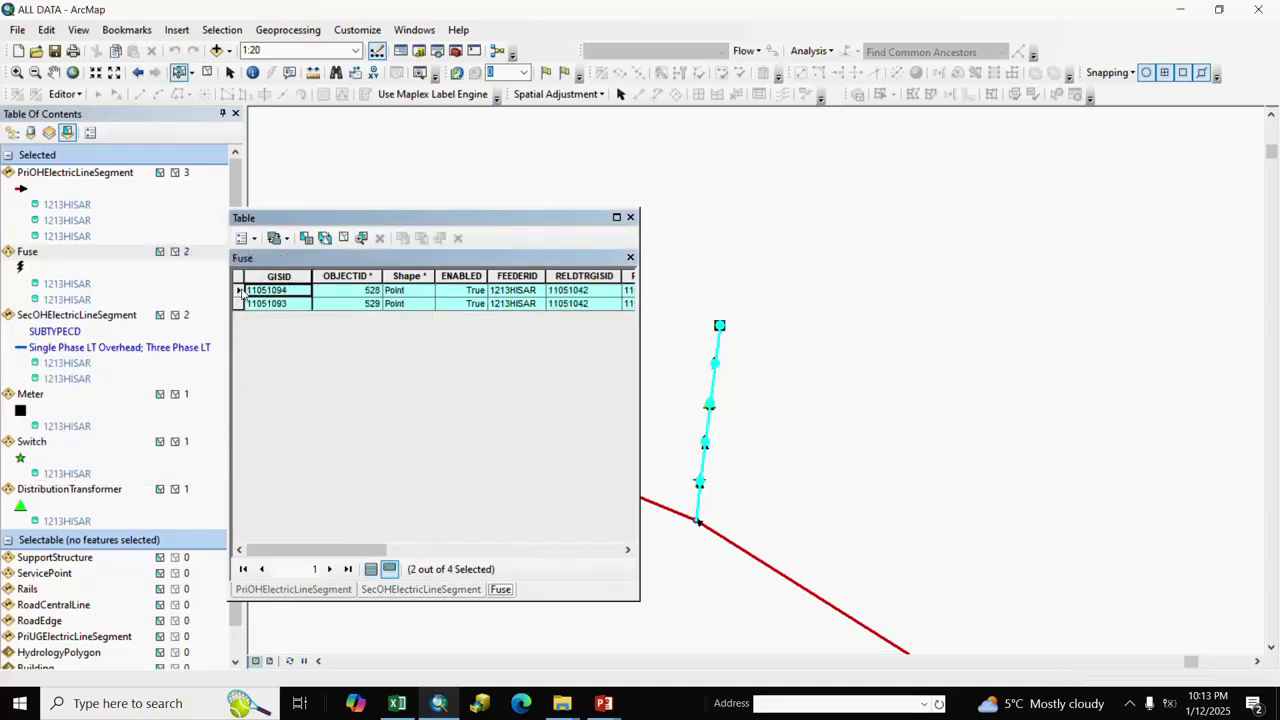
right_click(242, 292)
click(292, 470)
Step: Switch to Excel and paste the copied Fuse records at C1 on the Fuse sheet
click(400, 706)
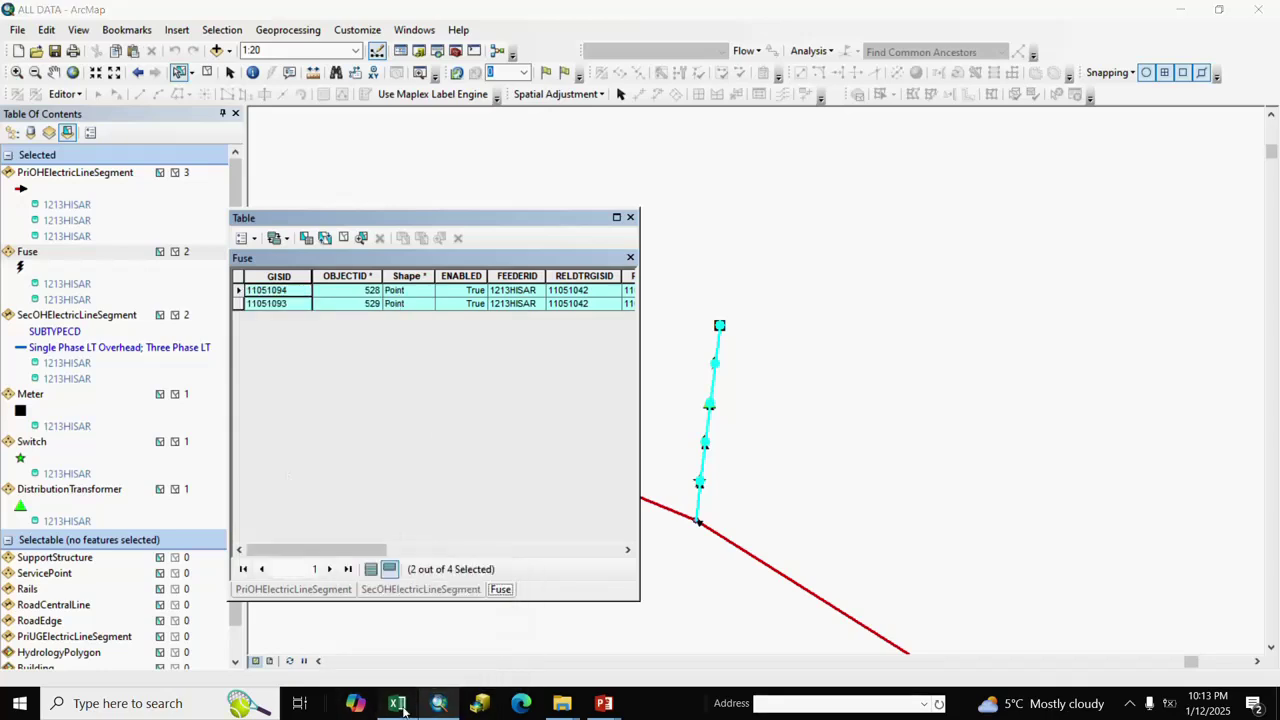
click(643, 505)
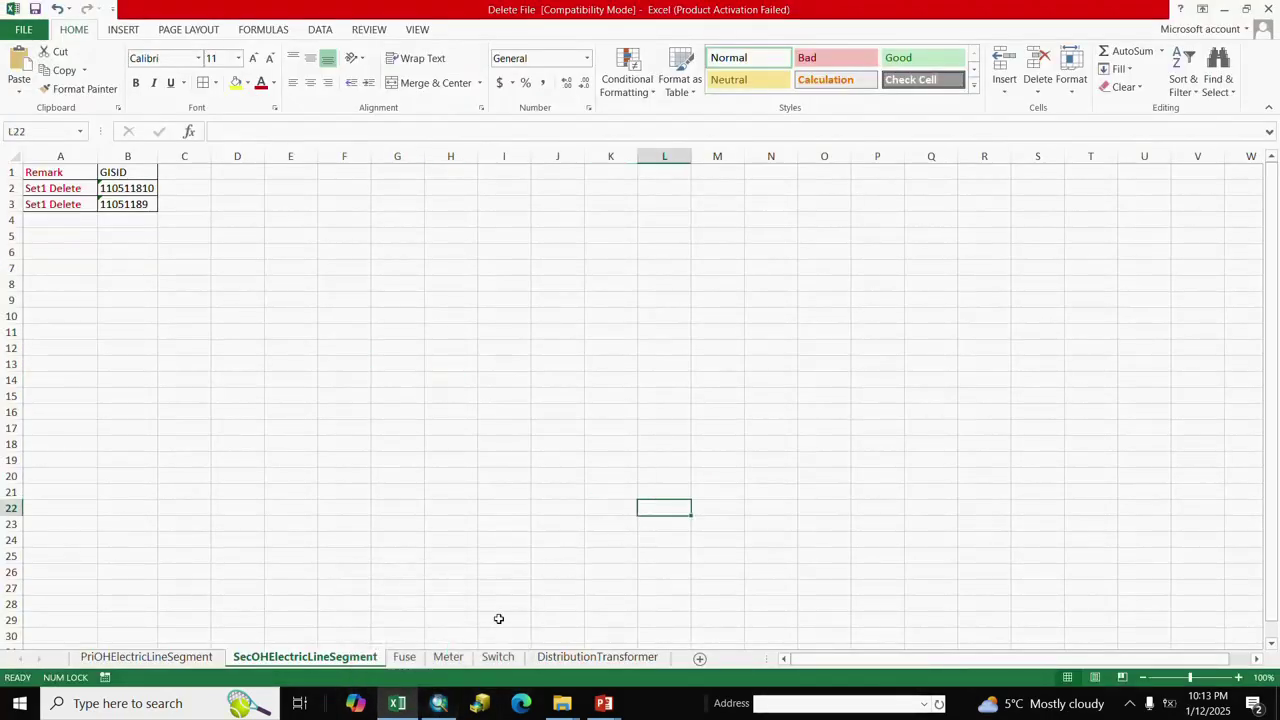
click(405, 657)
click(196, 177)
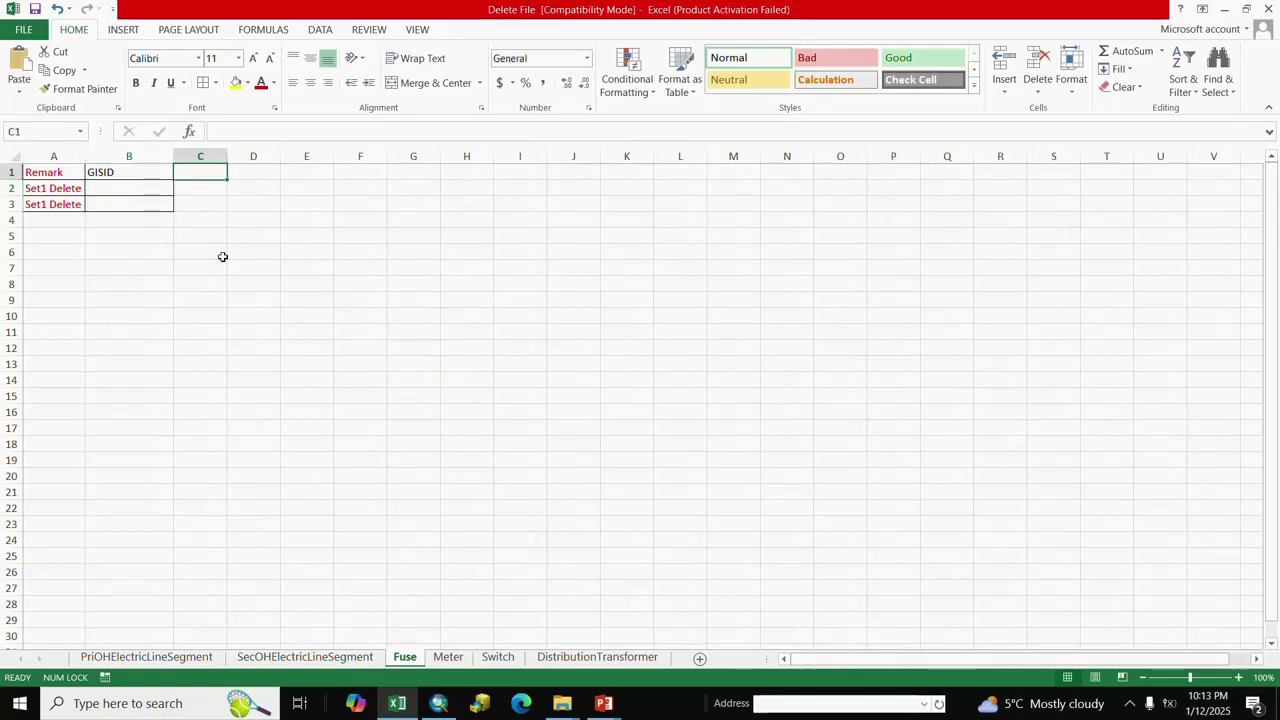
key(ctrl+v)
Step: Copy the two GISIDs from C2:C3 into B2:B3 on the Fuse sheet
drag(202, 190, 202, 200)
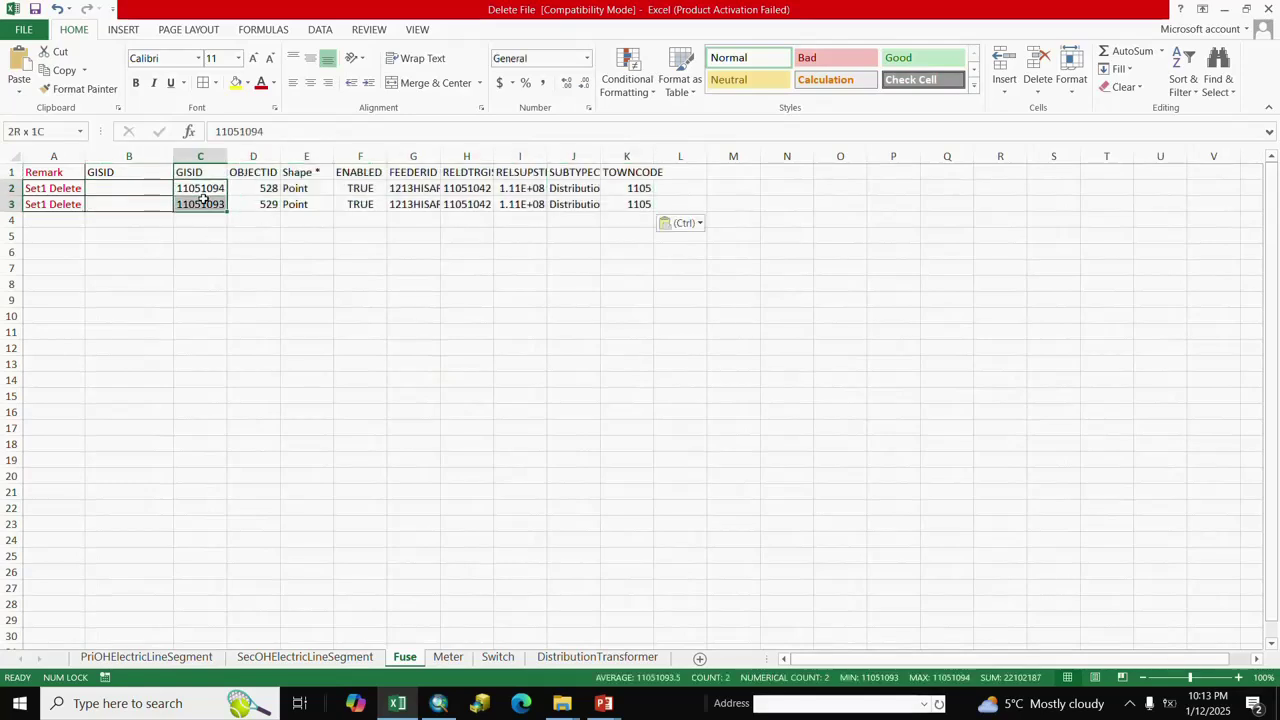
key(ctrl+c)
click(128, 188)
key(ctrl+v)
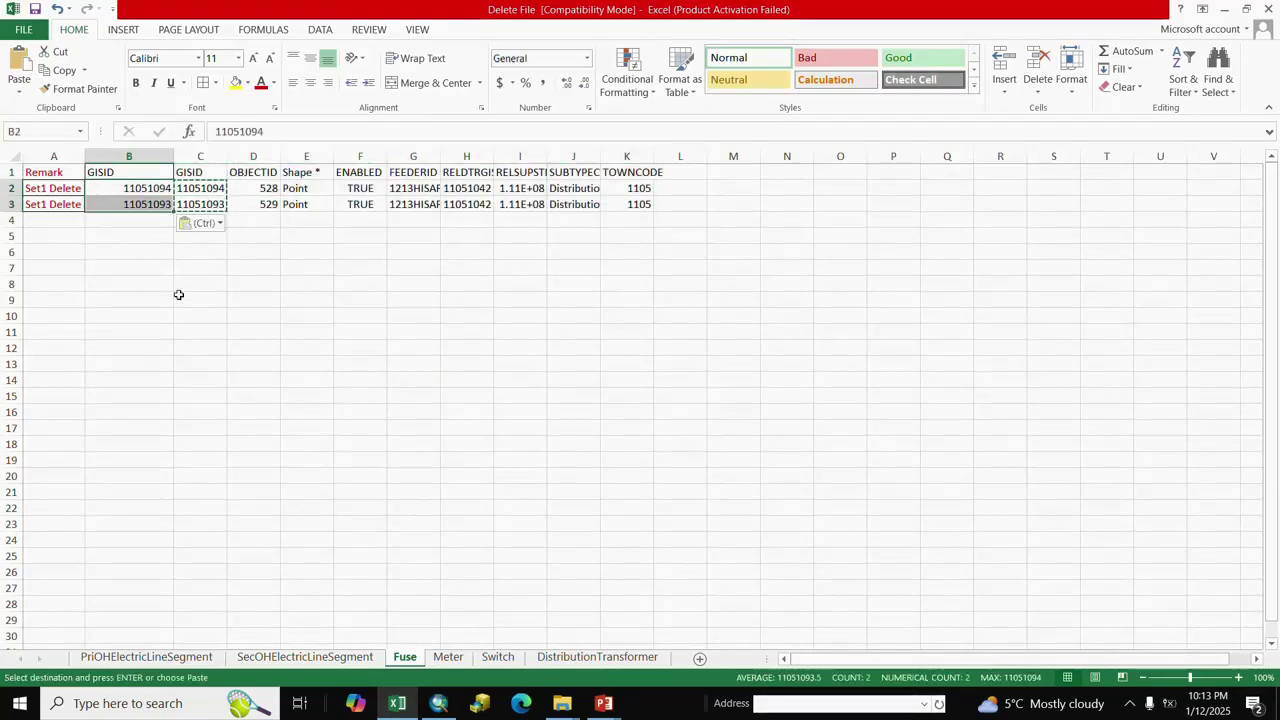
click(200, 332)
Step: Delete columns C to M containing the pasted records from the Fuse sheet
drag(202, 156, 733, 156)
right_click(733, 156)
click(763, 294)
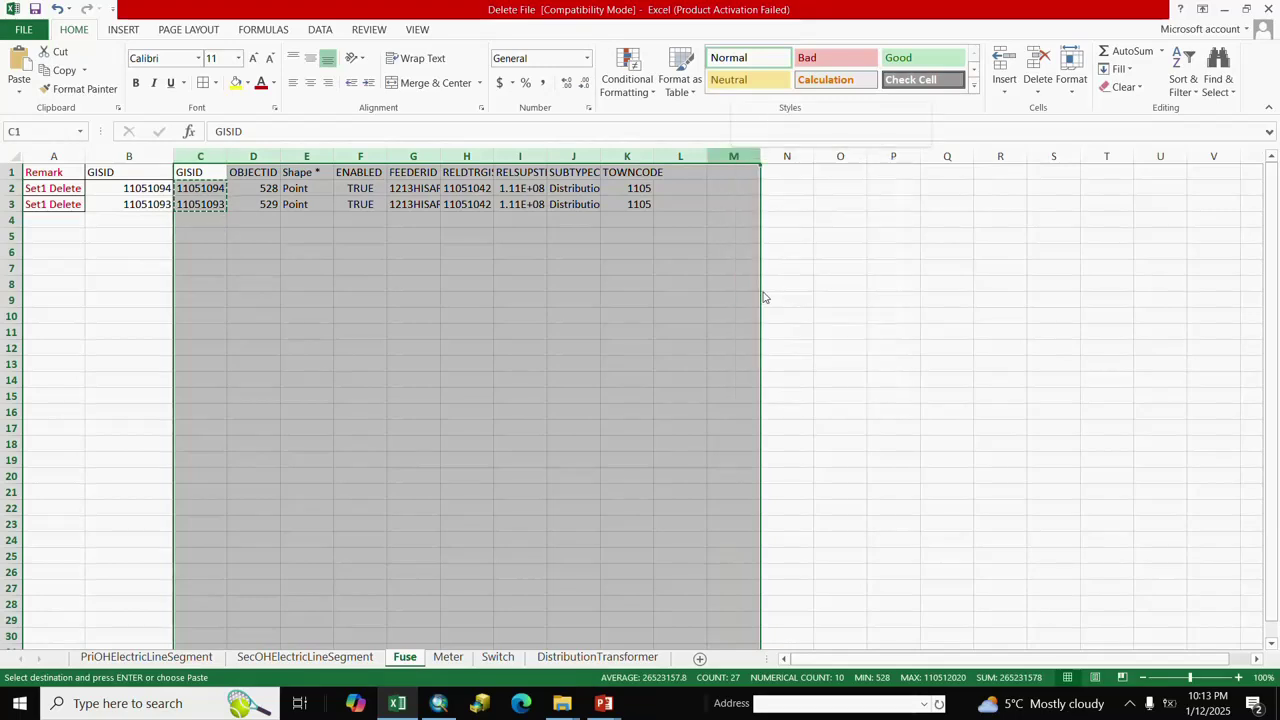
click(372, 330)
Step: Apply all borders to B1:B3 on the Fuse sheet and convert the range to the Text format with Text to Columns
drag(110, 172, 140, 204)
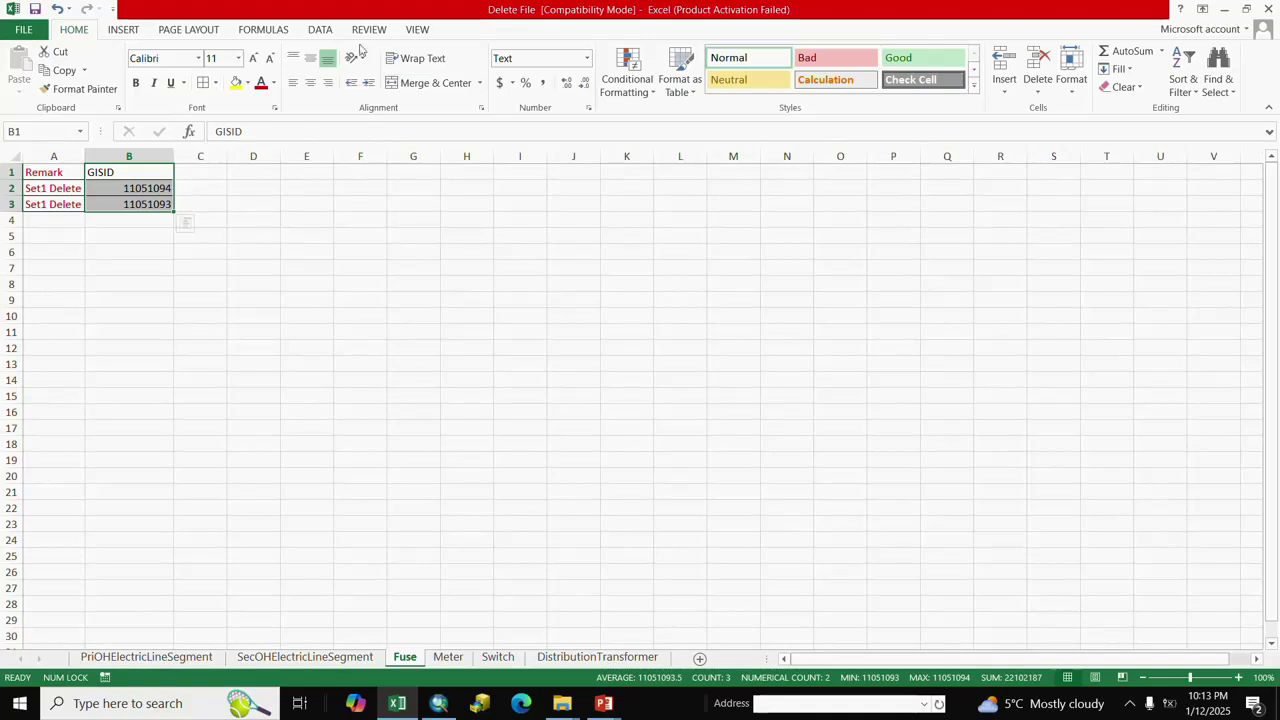
click(320, 29)
click(525, 75)
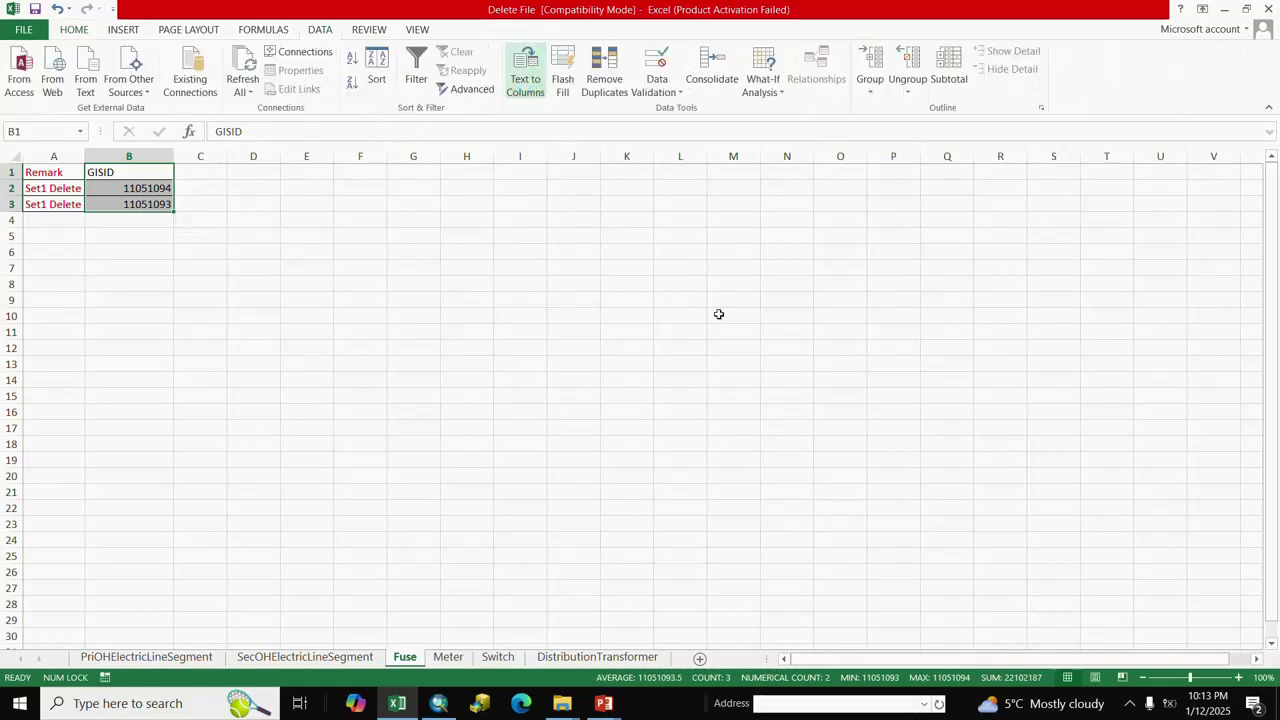
click(1062, 567)
click(1056, 566)
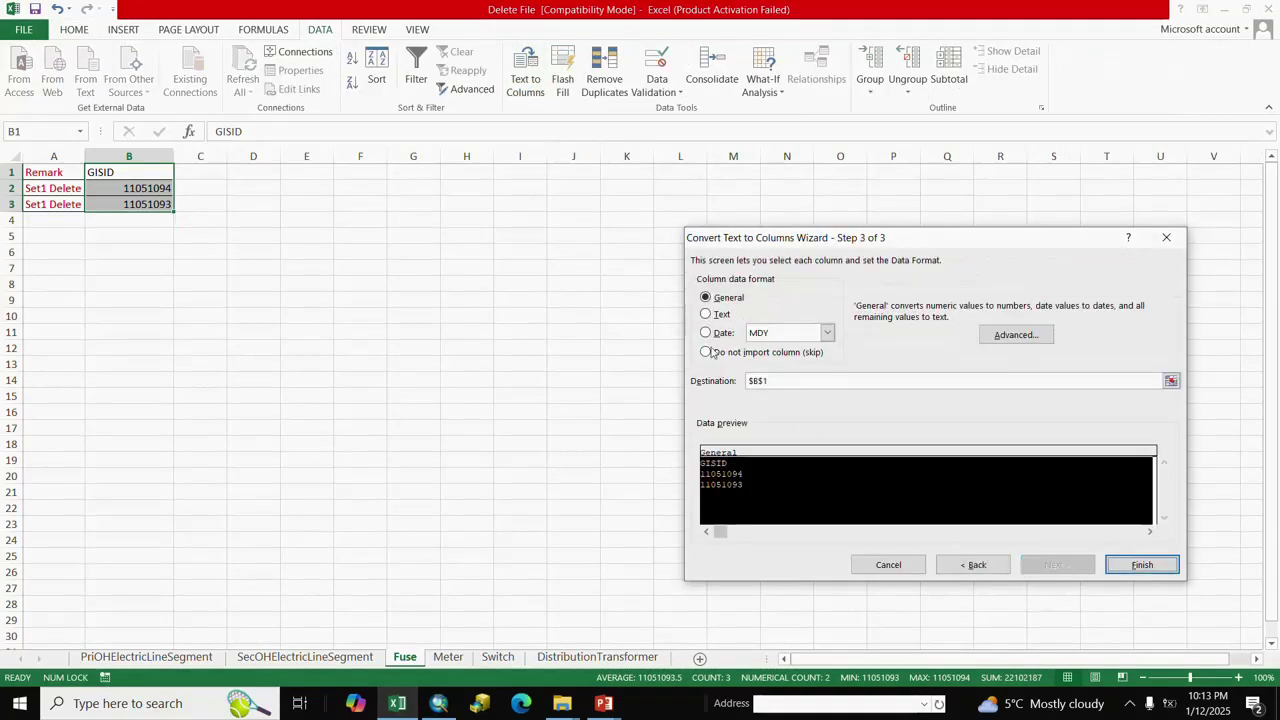
click(715, 316)
click(1130, 565)
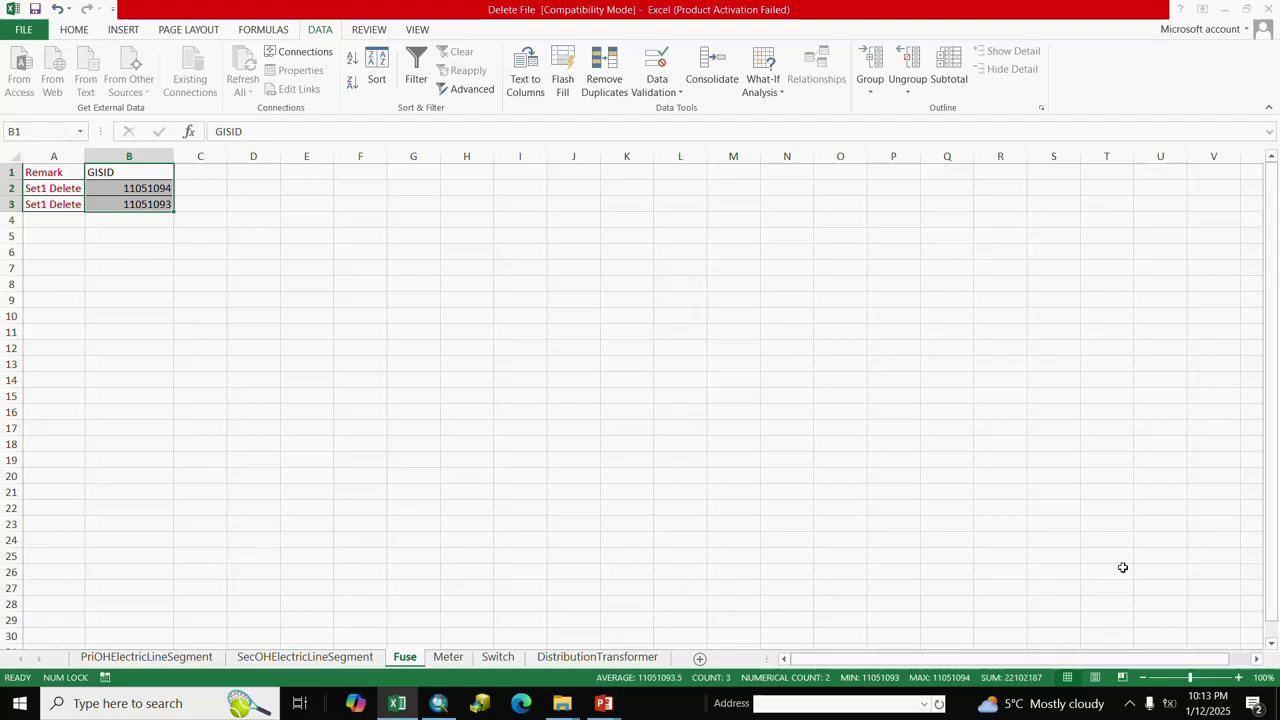
click(258, 328)
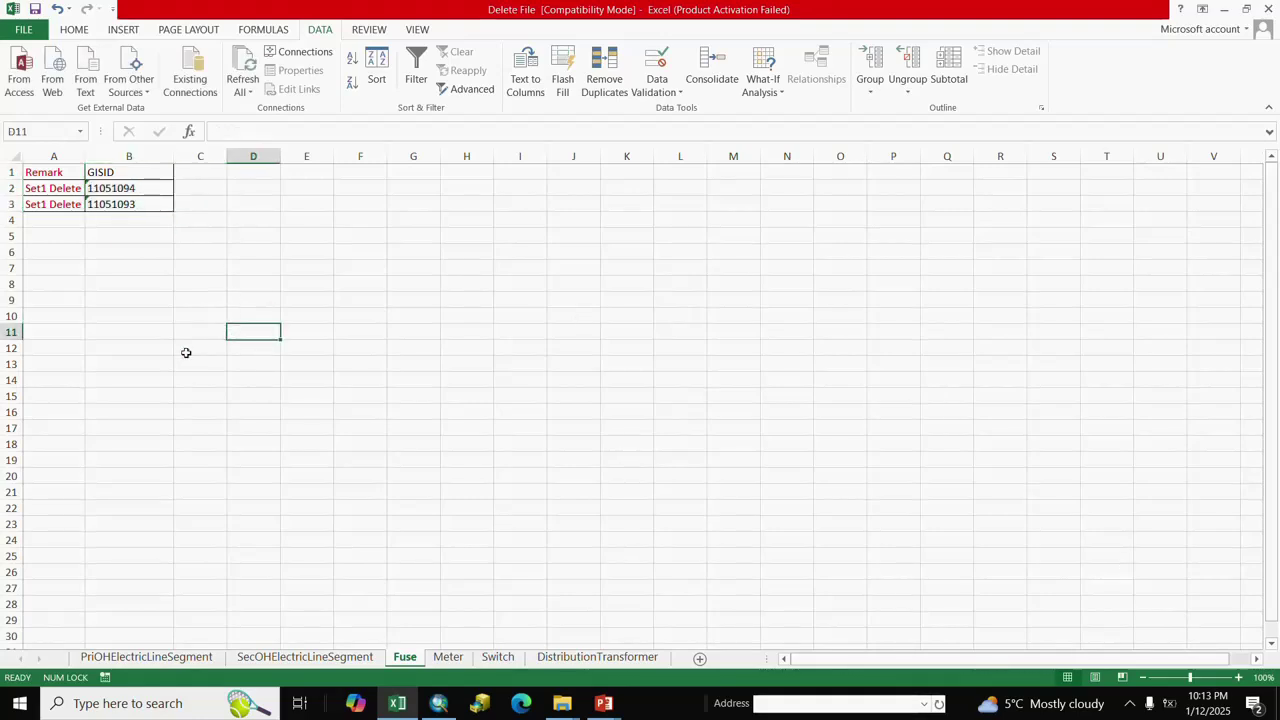
Step: Activate the Meter sheet, and in ArcMap copy the GISID from the Meter attribute table with only its selected record shown
click(447, 656)
click(477, 540)
click(438, 703)
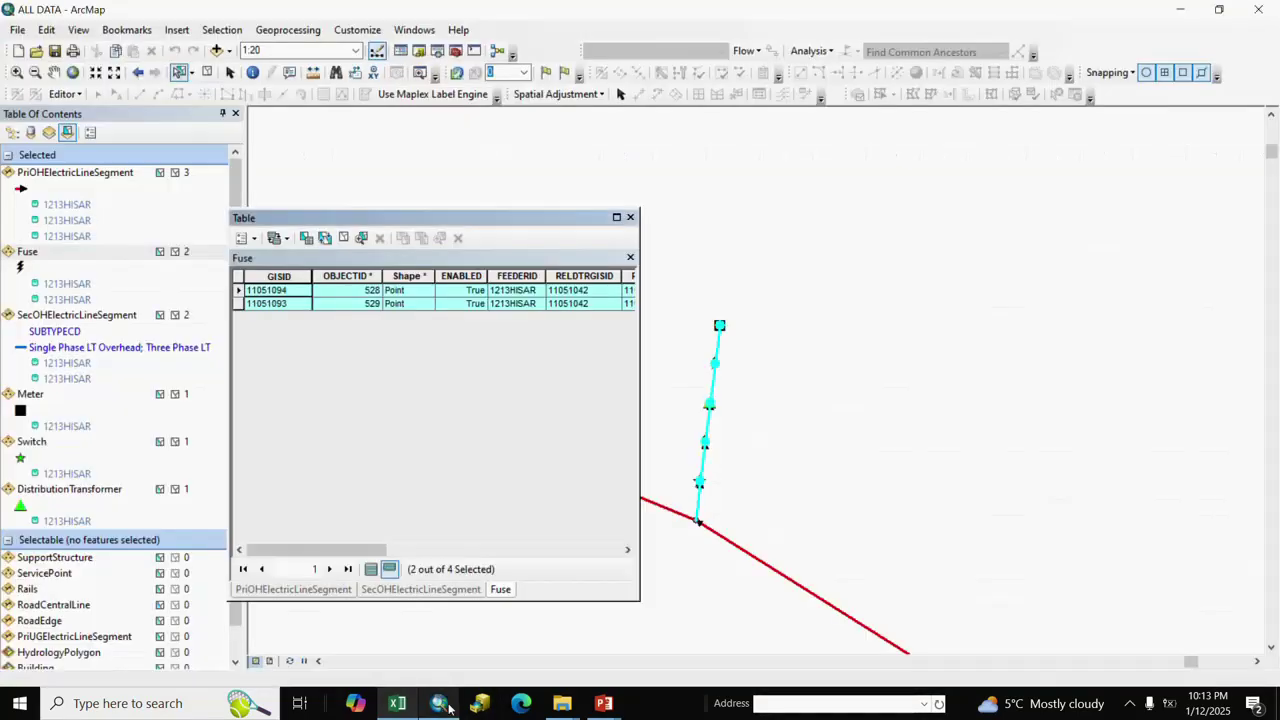
right_click(37, 403)
click(82, 410)
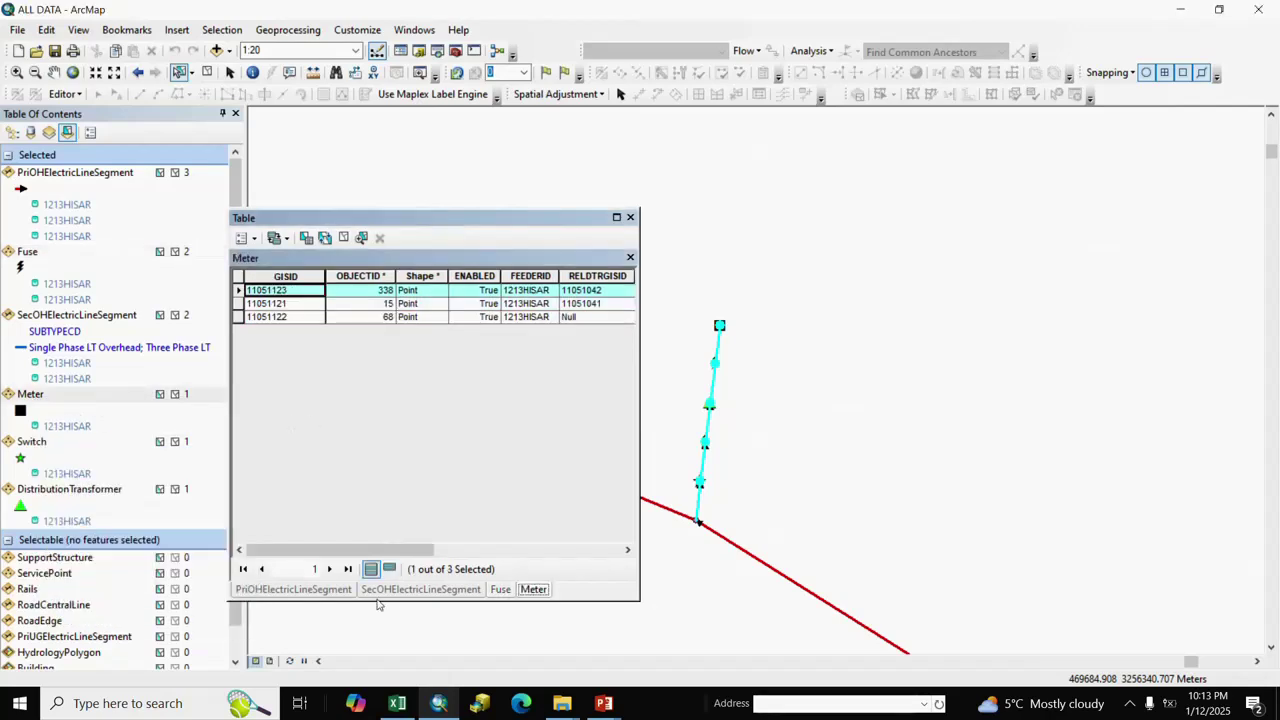
click(390, 568)
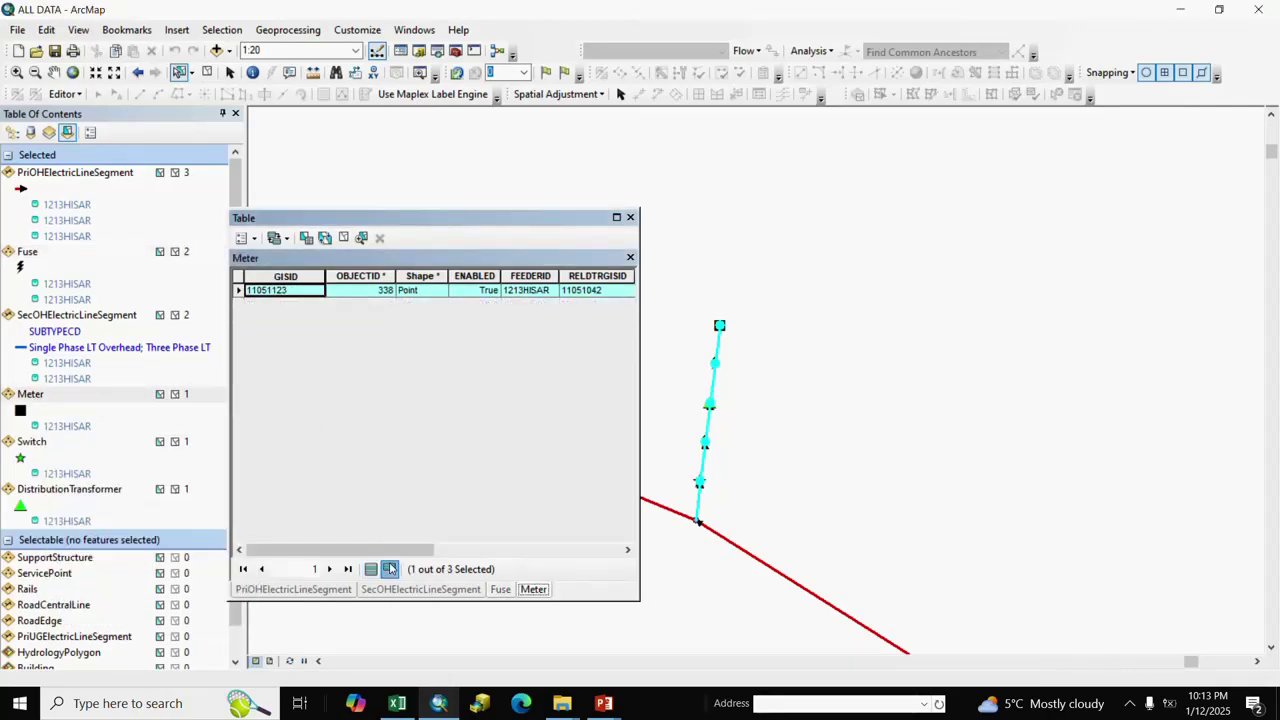
right_click(295, 293)
click(322, 316)
Step: Switch to Excel, paste the GISID 11051123 into C1 on the Meter sheet, and copy it to B2
key(alt+Tab)
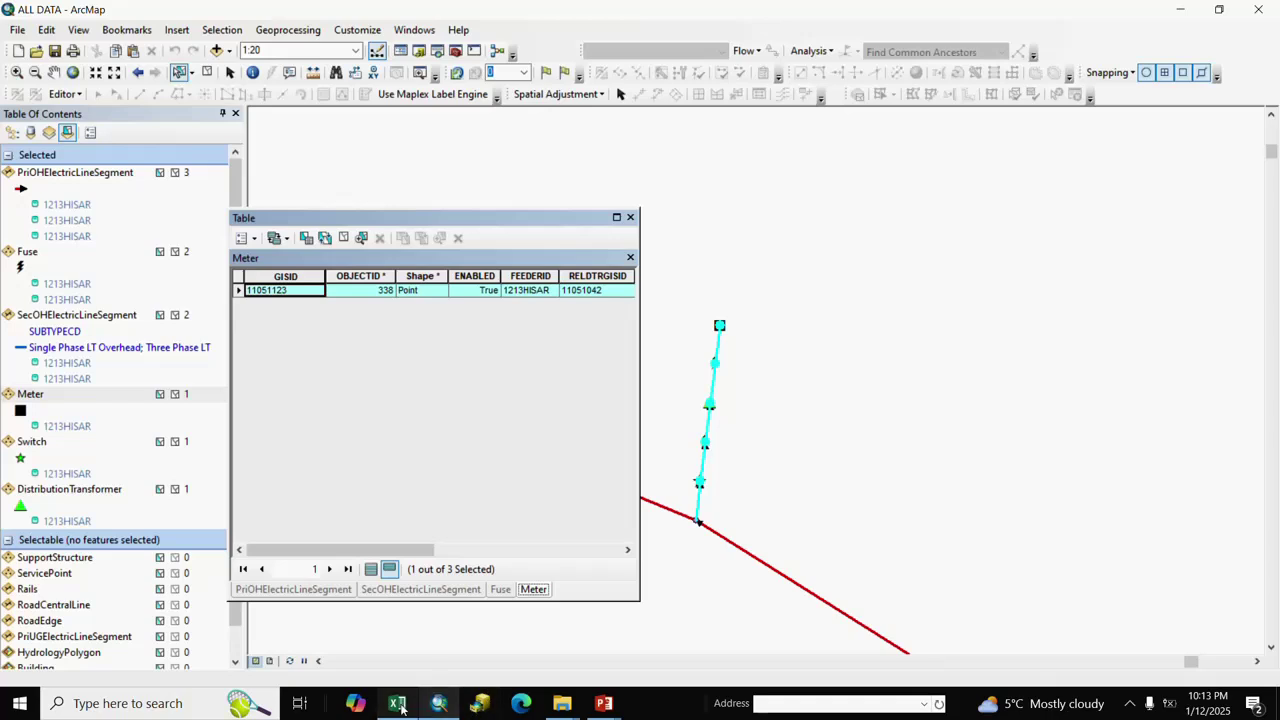
click(197, 172)
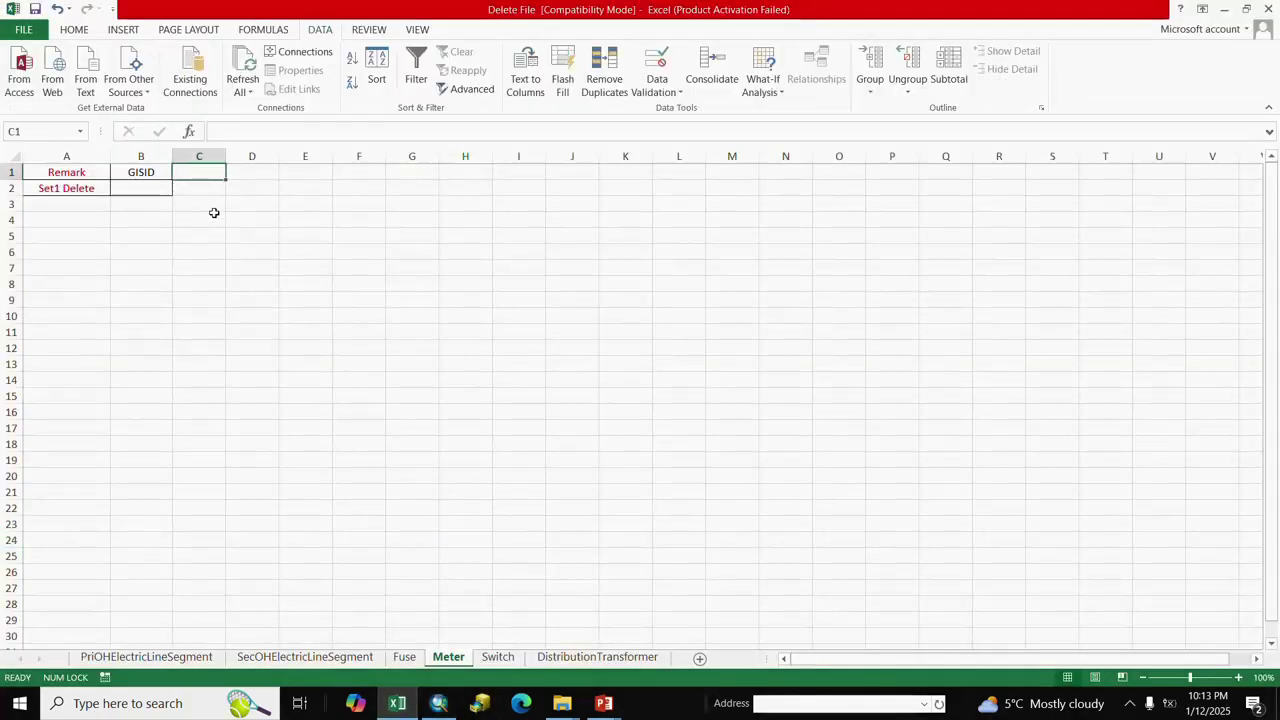
key(ctrl+v)
key(ctrl+c)
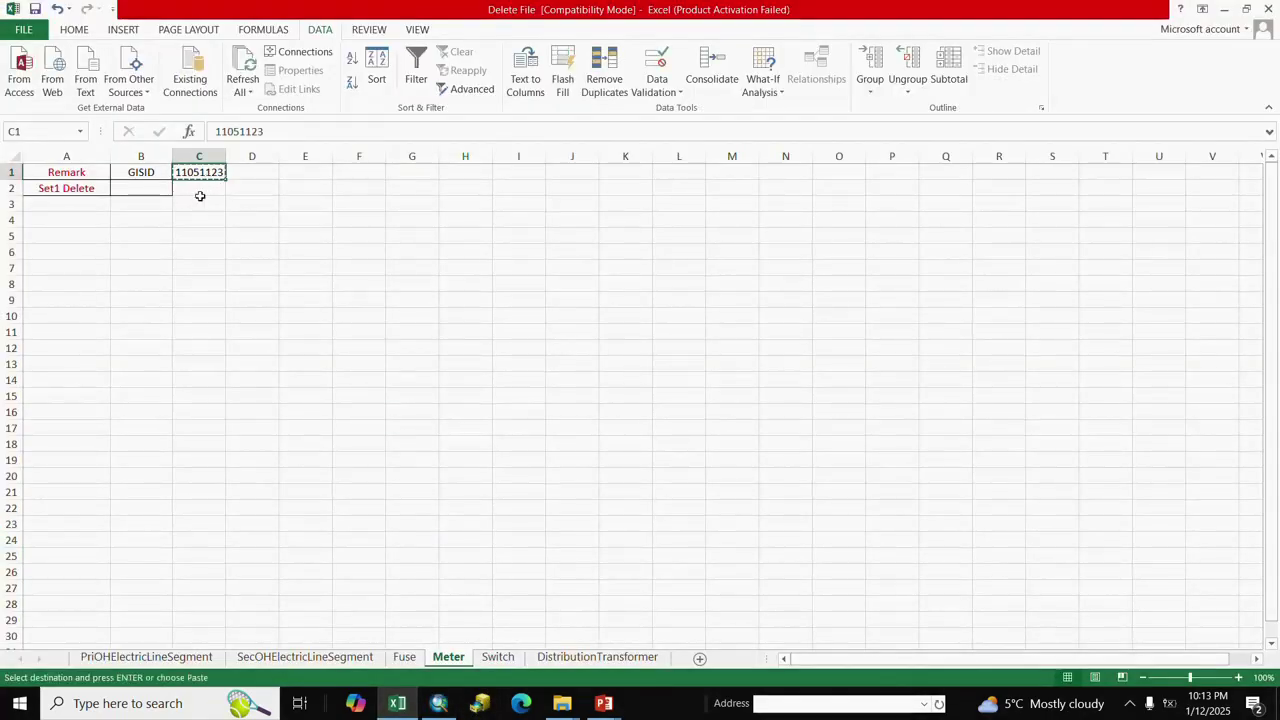
click(152, 186)
key(ctrl+v)
click(174, 262)
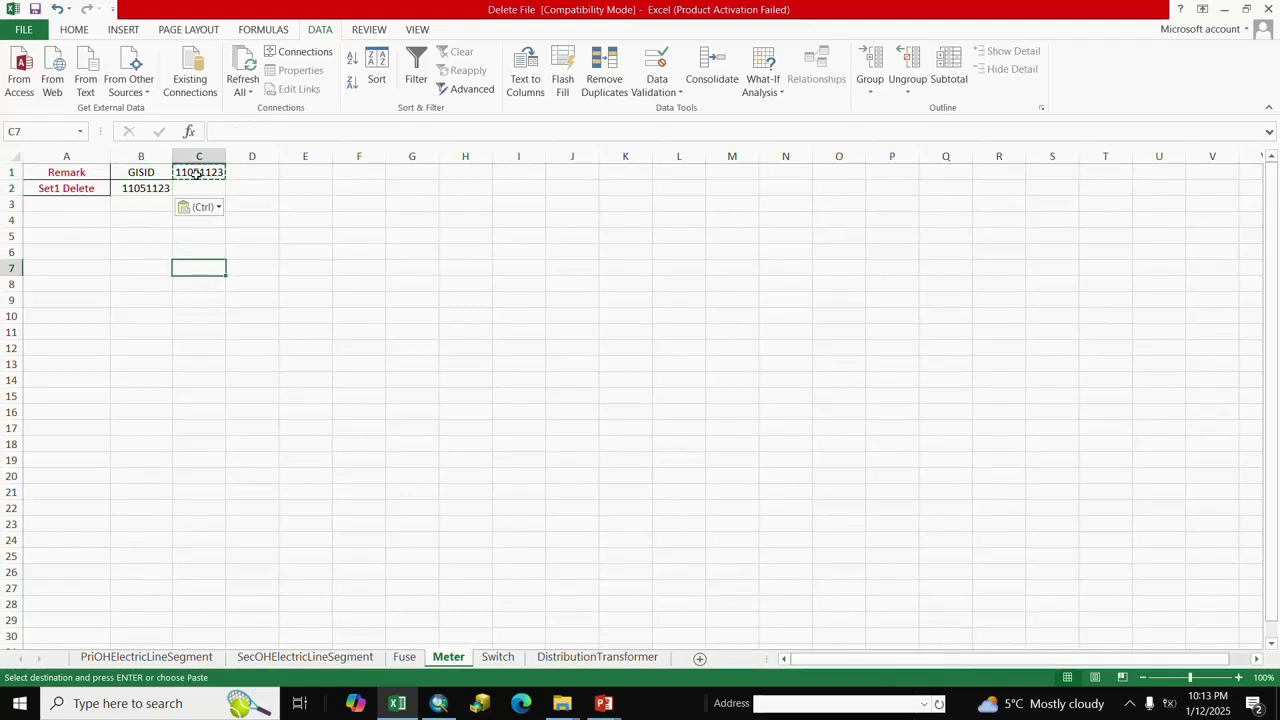
Step: Delete column C containing the pasted GISID from the Meter sheet
click(199, 157)
right_click(199, 158)
click(256, 316)
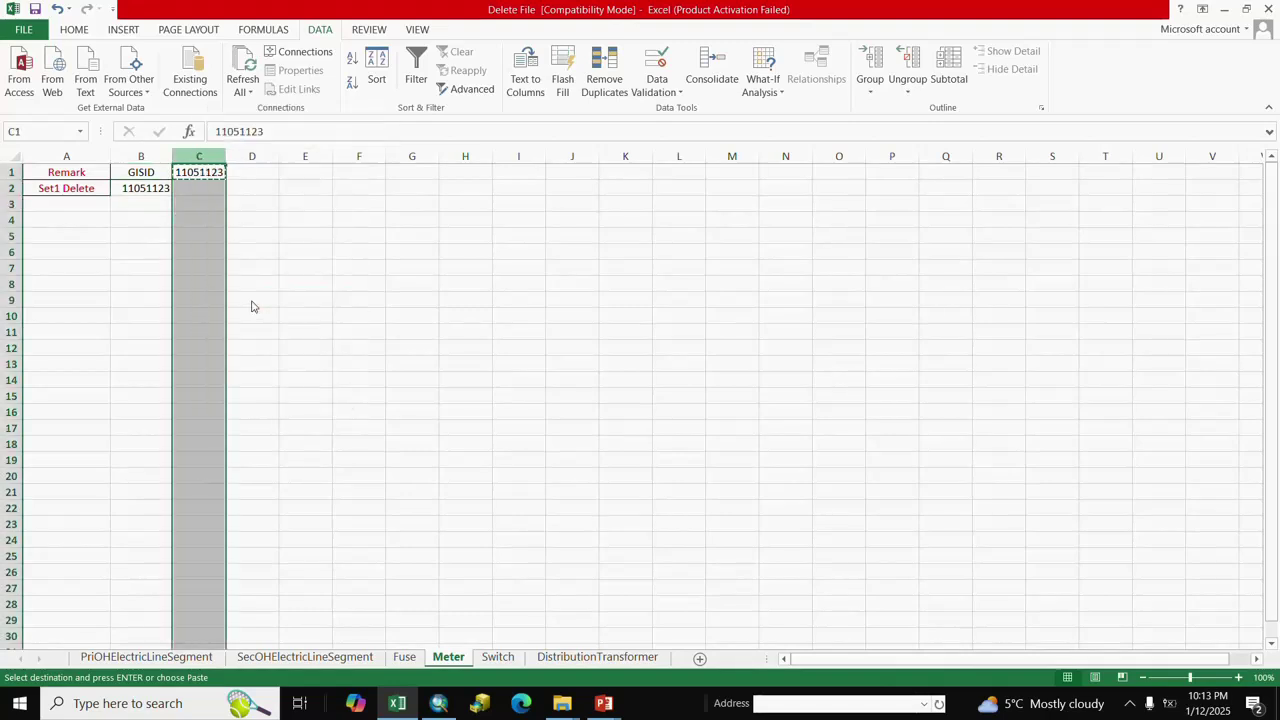
click(253, 302)
Step: Apply all borders to A1:B2 on the Meter sheet
drag(84, 168, 140, 190)
click(75, 30)
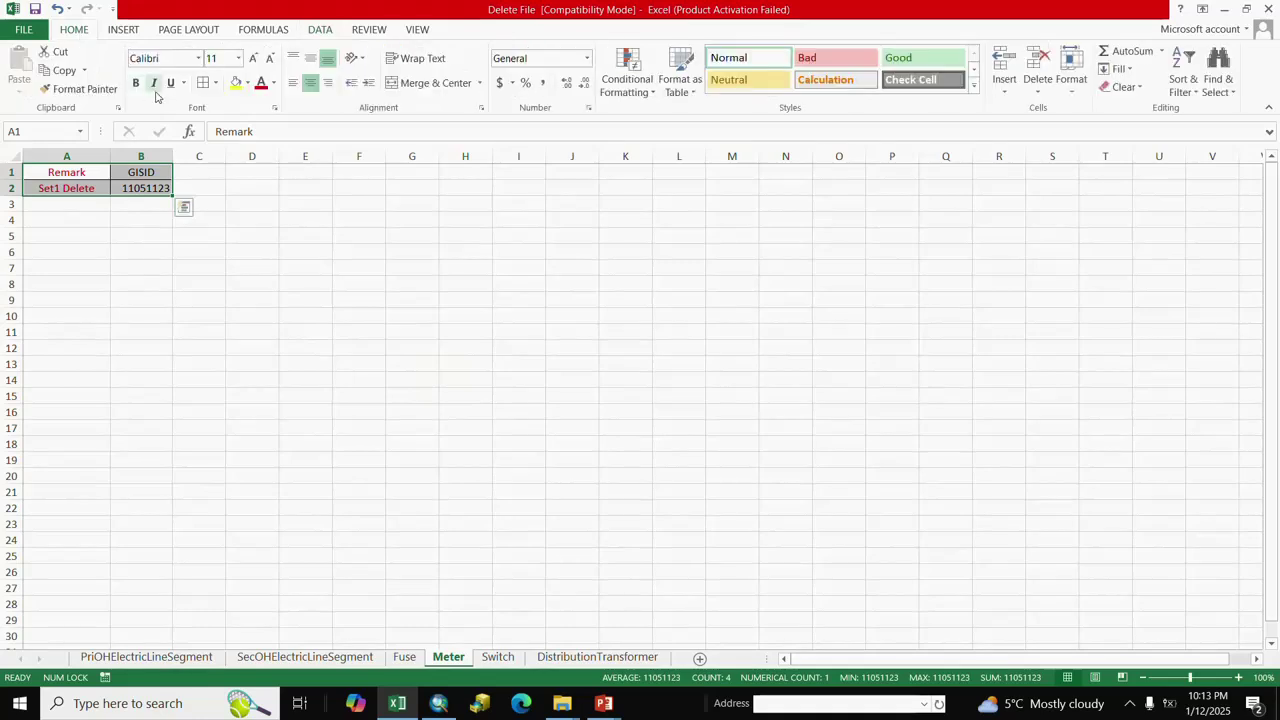
click(340, 302)
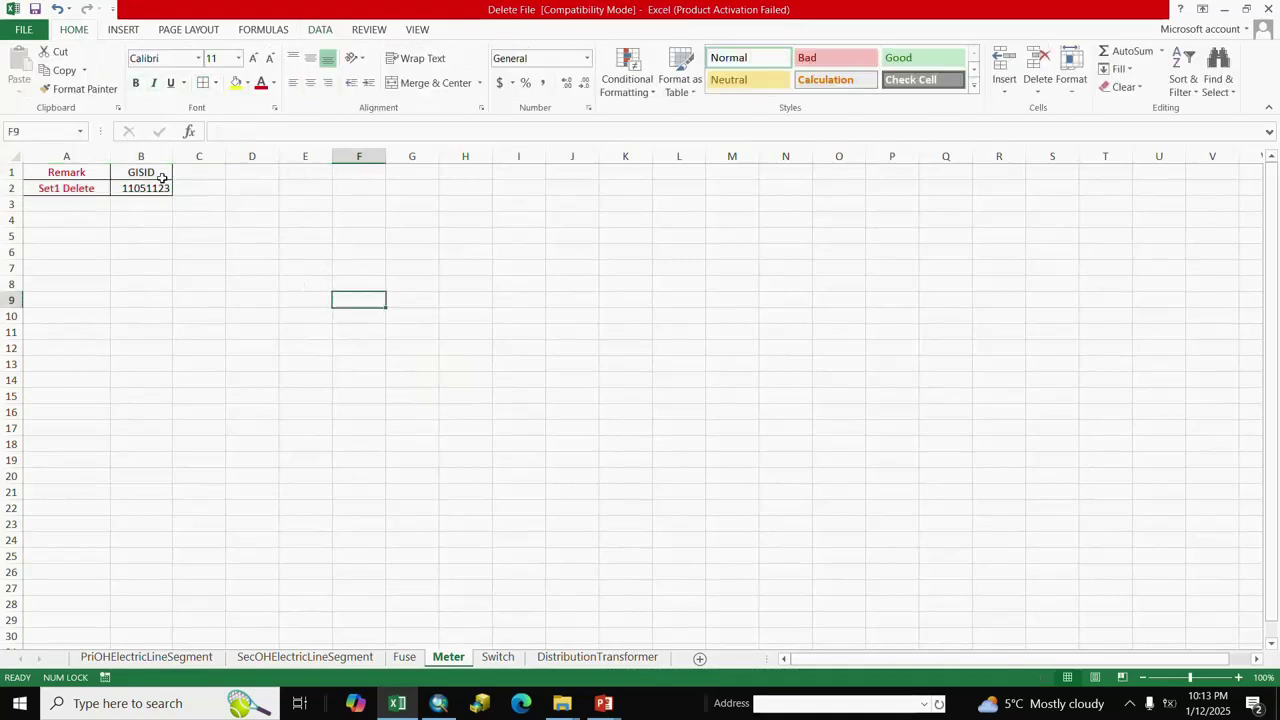
Step: Convert column B of the Meter sheet to the Text format with tab-delimited Text to Columns
click(141, 156)
click(320, 30)
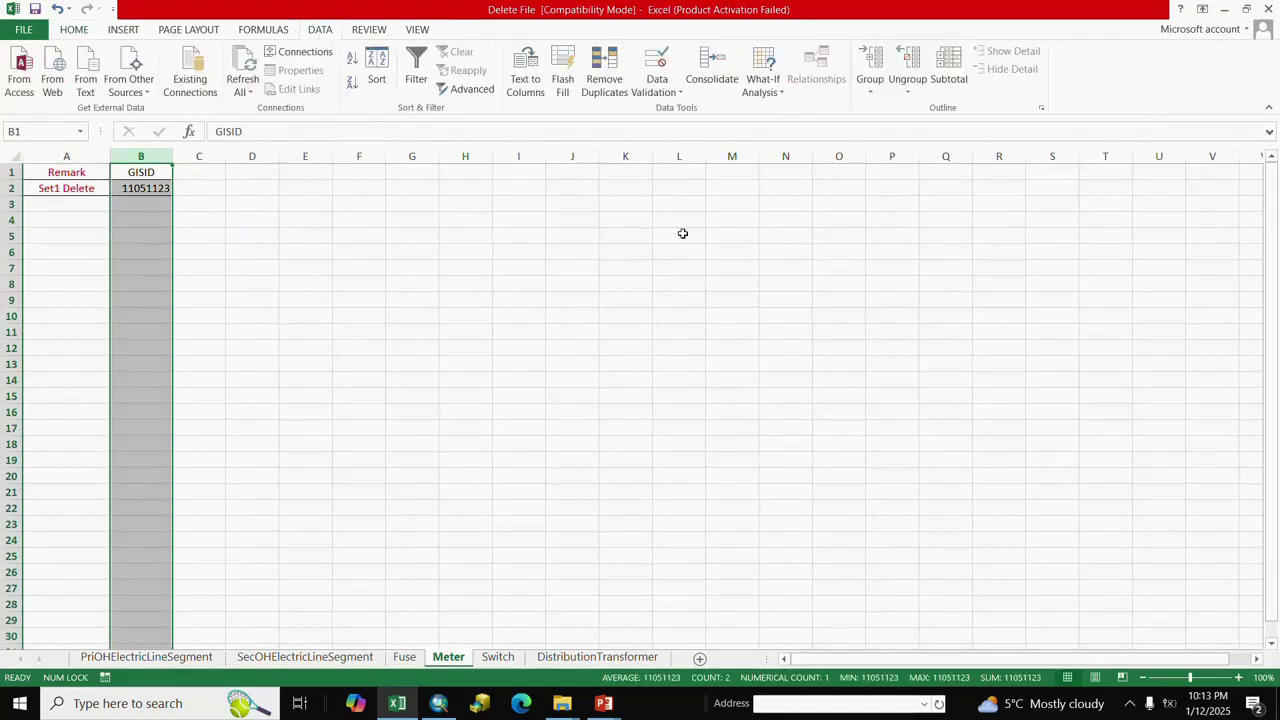
click(525, 86)
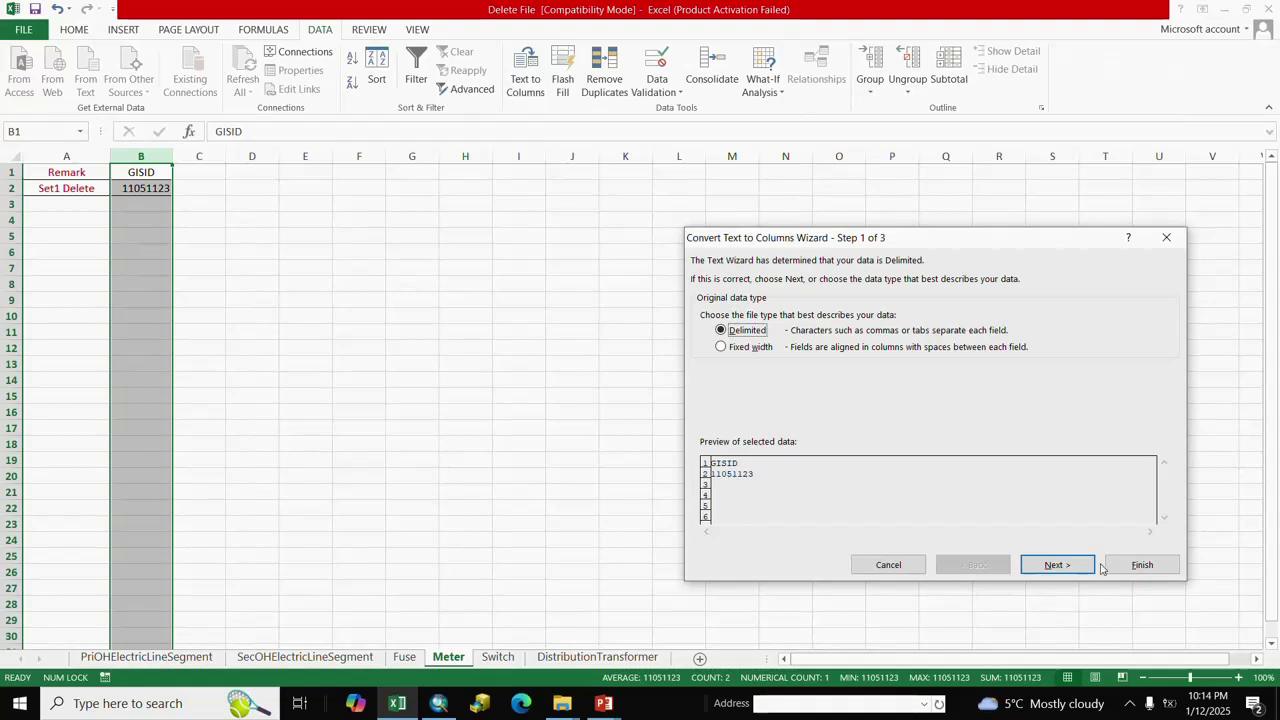
click(1062, 565)
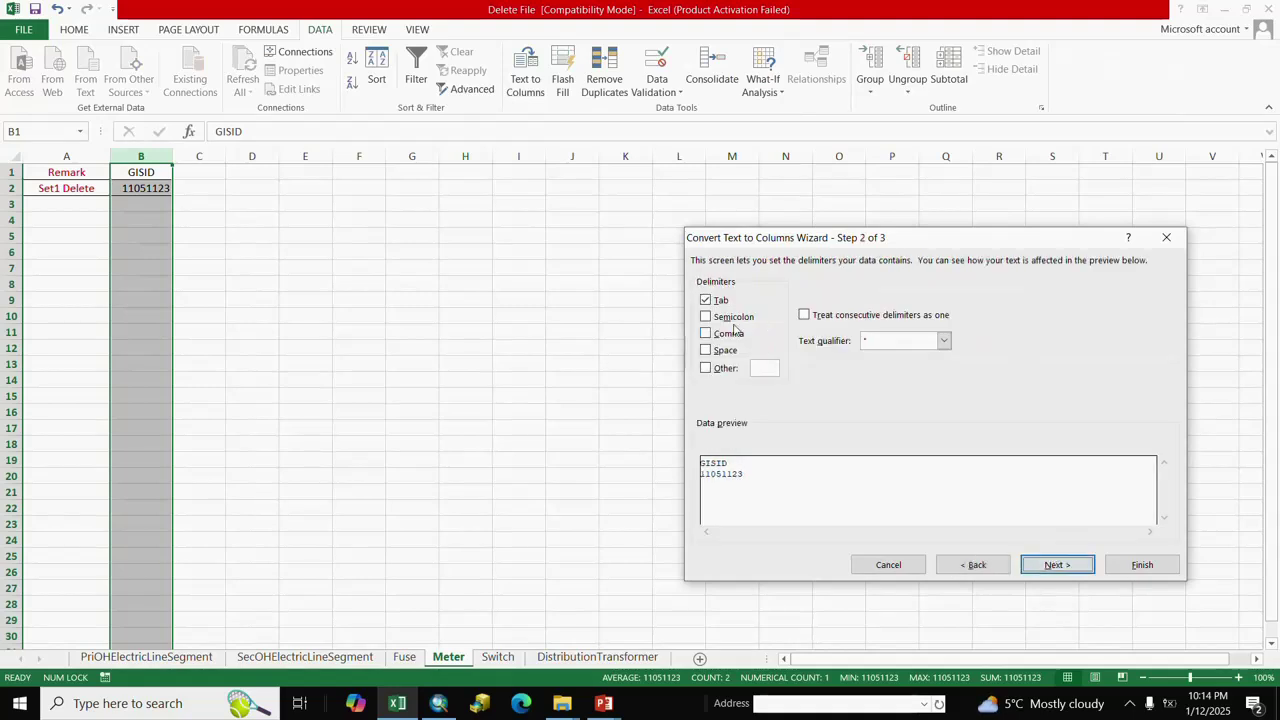
click(1052, 566)
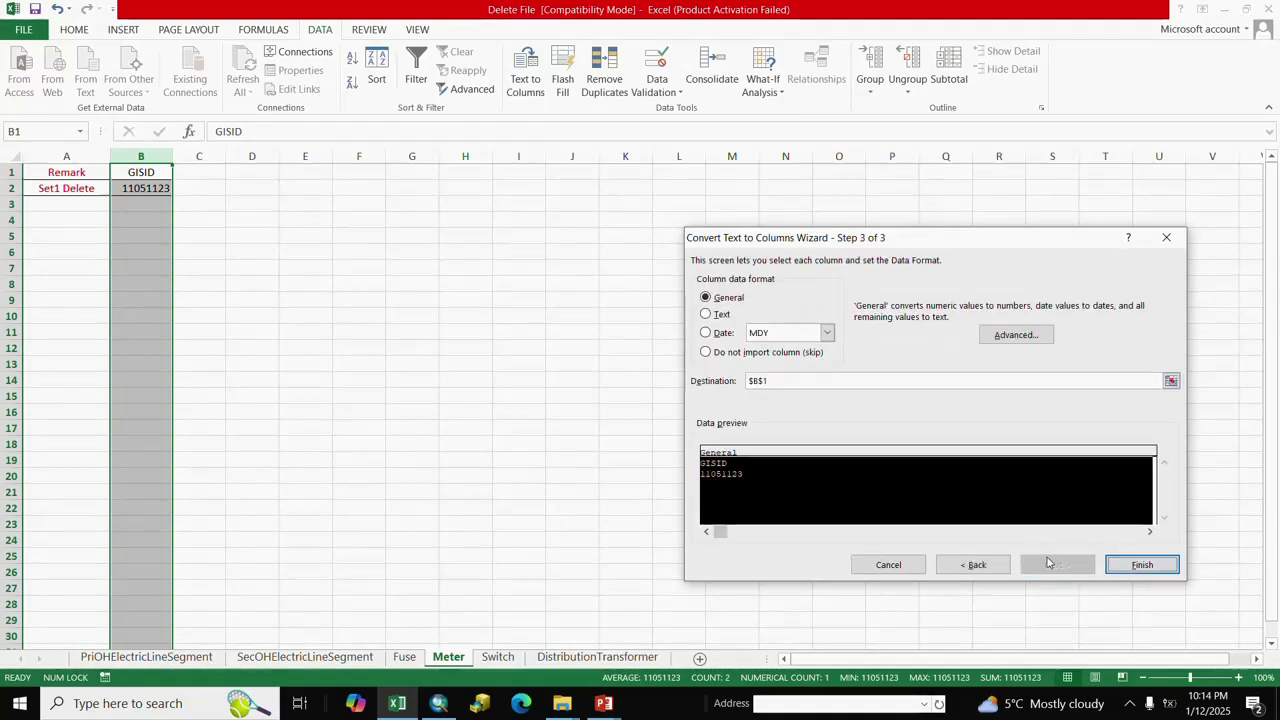
click(1140, 564)
click(486, 379)
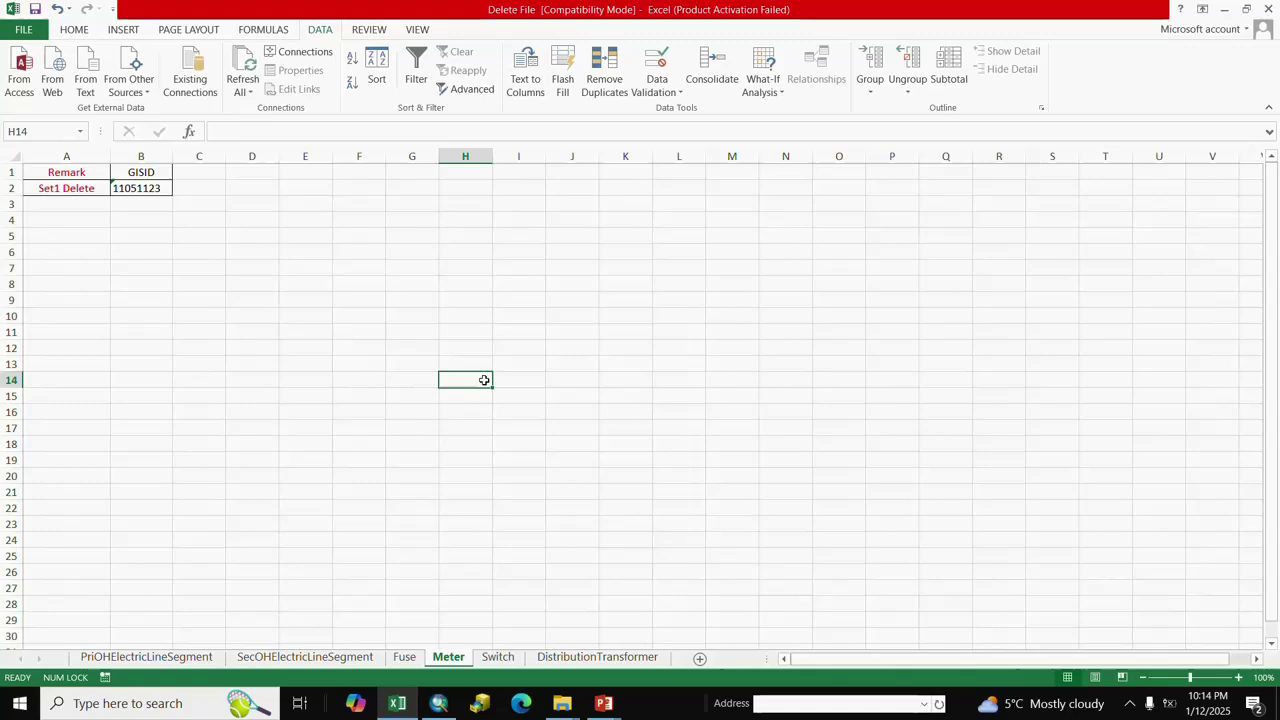
Step: Activate the Switch sheet, and in ArcMap copy the GISID from the Switch attribute table with only its selected record shown
click(498, 657)
click(337, 431)
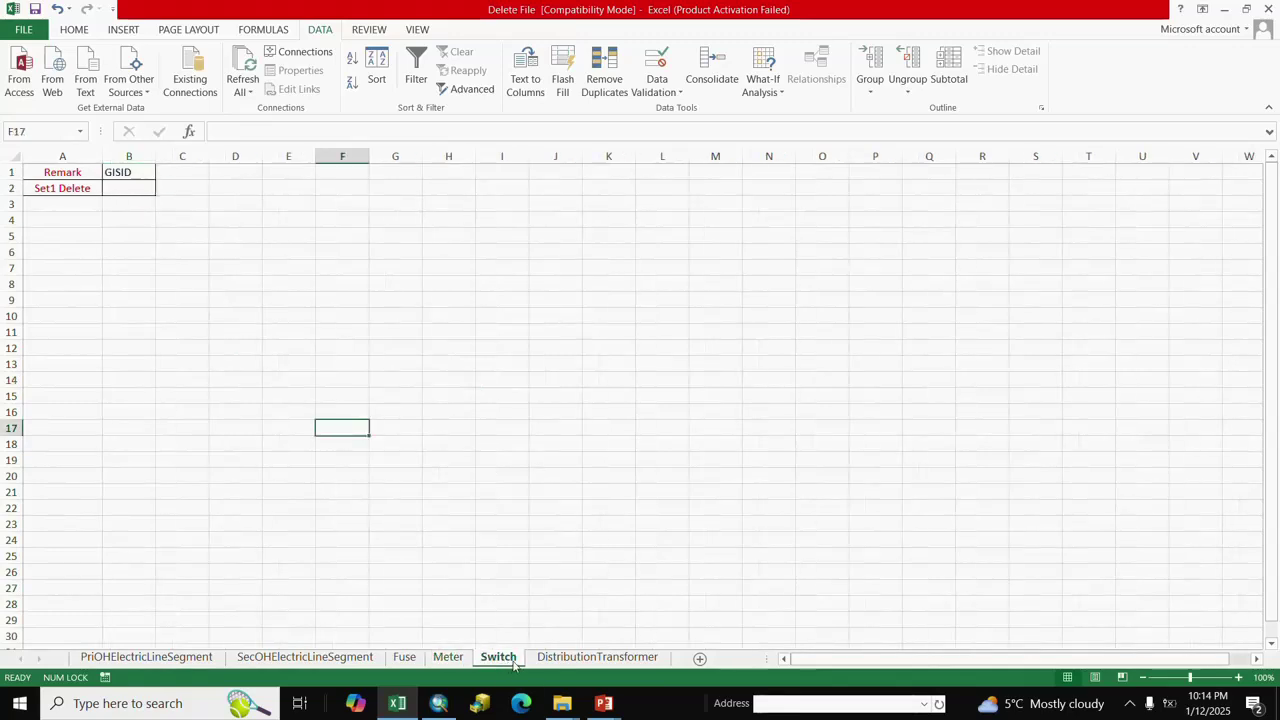
click(439, 703)
right_click(40, 443)
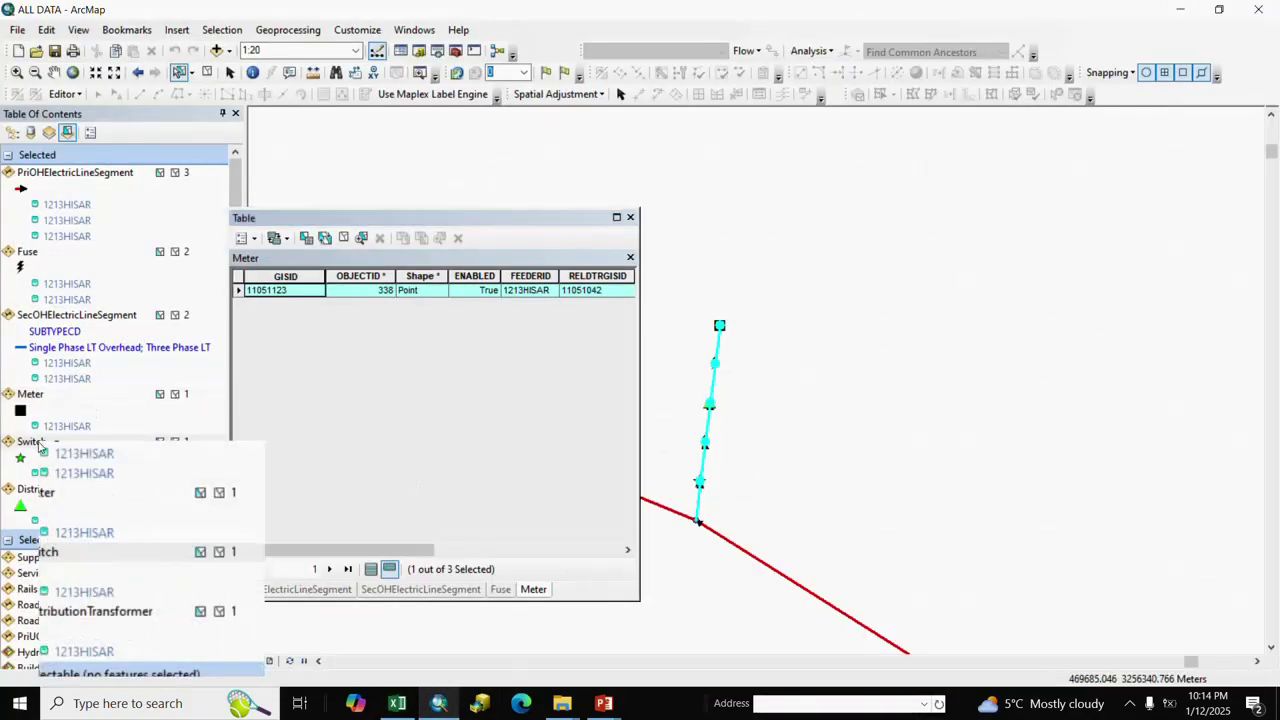
click(76, 460)
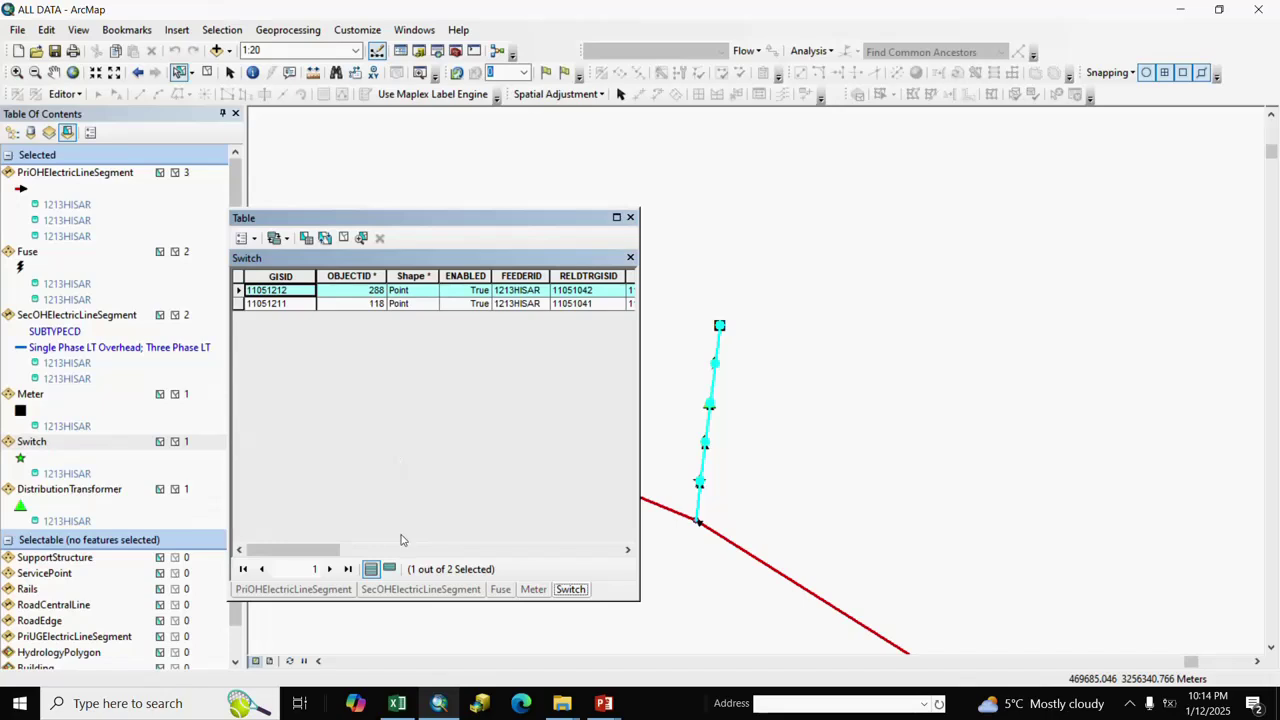
click(389, 569)
right_click(304, 292)
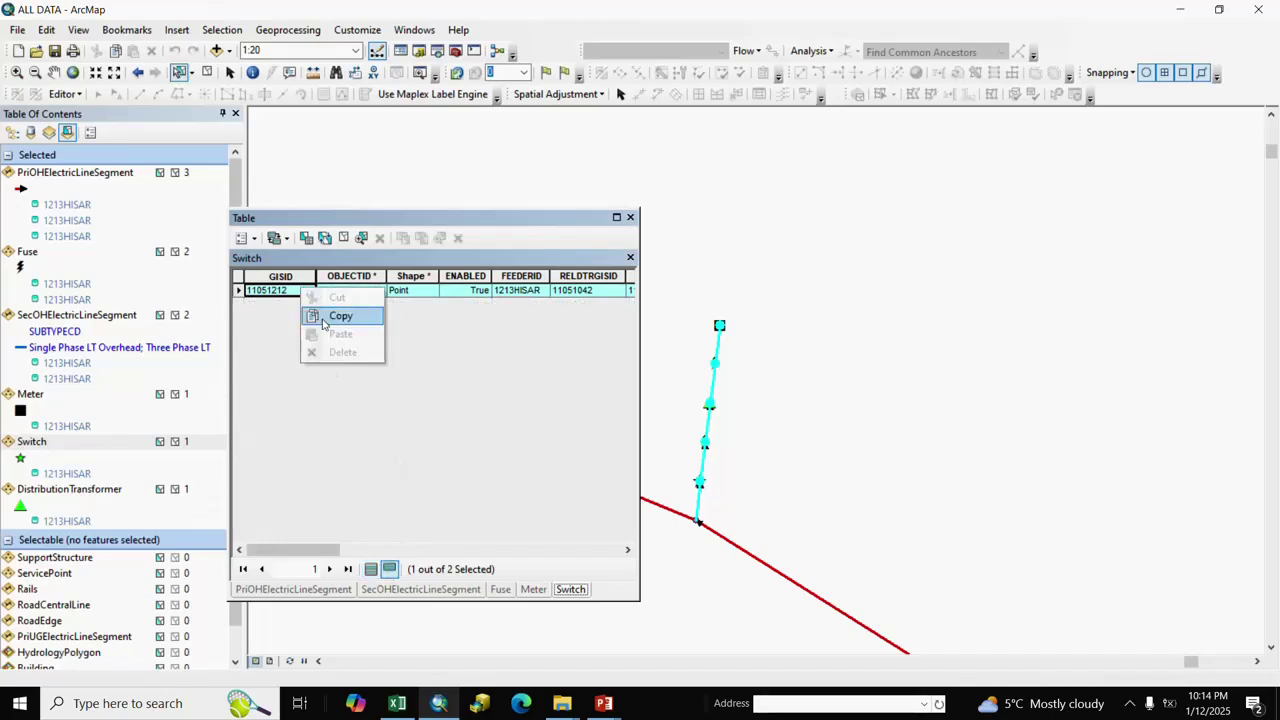
click(330, 313)
Step: Switch to Excel, paste the GISID 11051212 into B2 on the Switch sheet, and convert column B to the Text format with Text to Columns
click(397, 703)
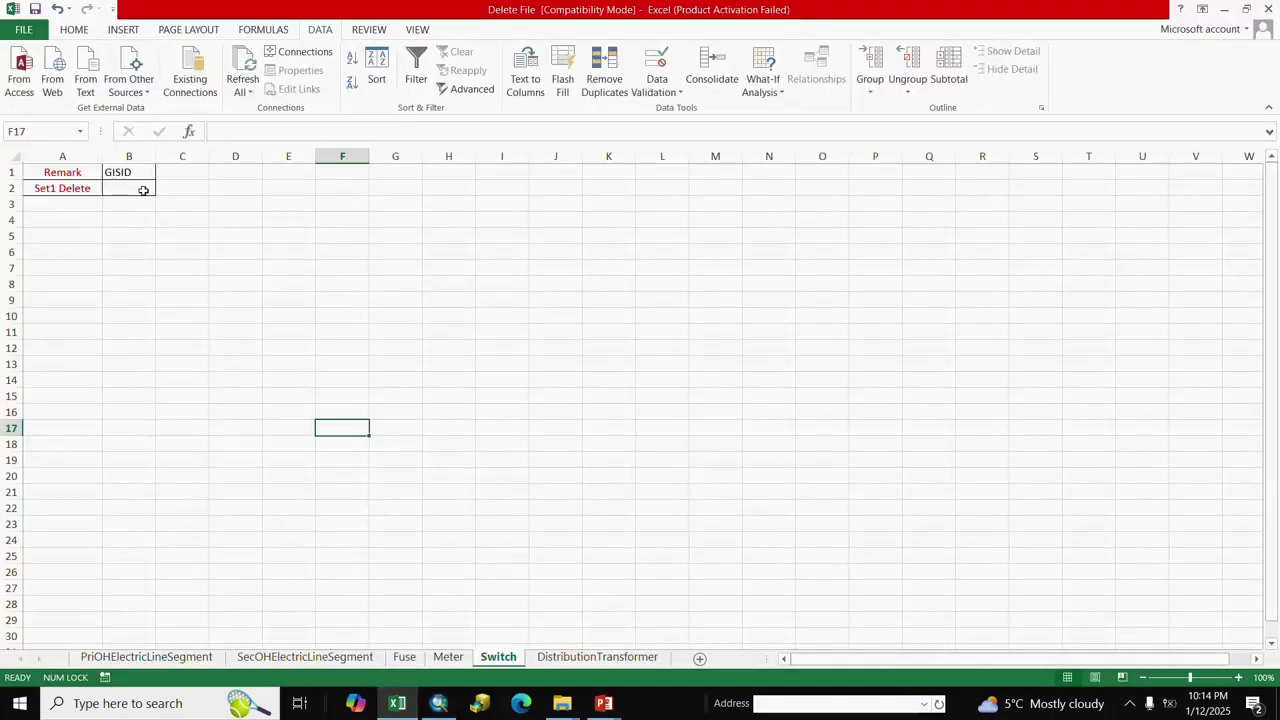
click(143, 190)
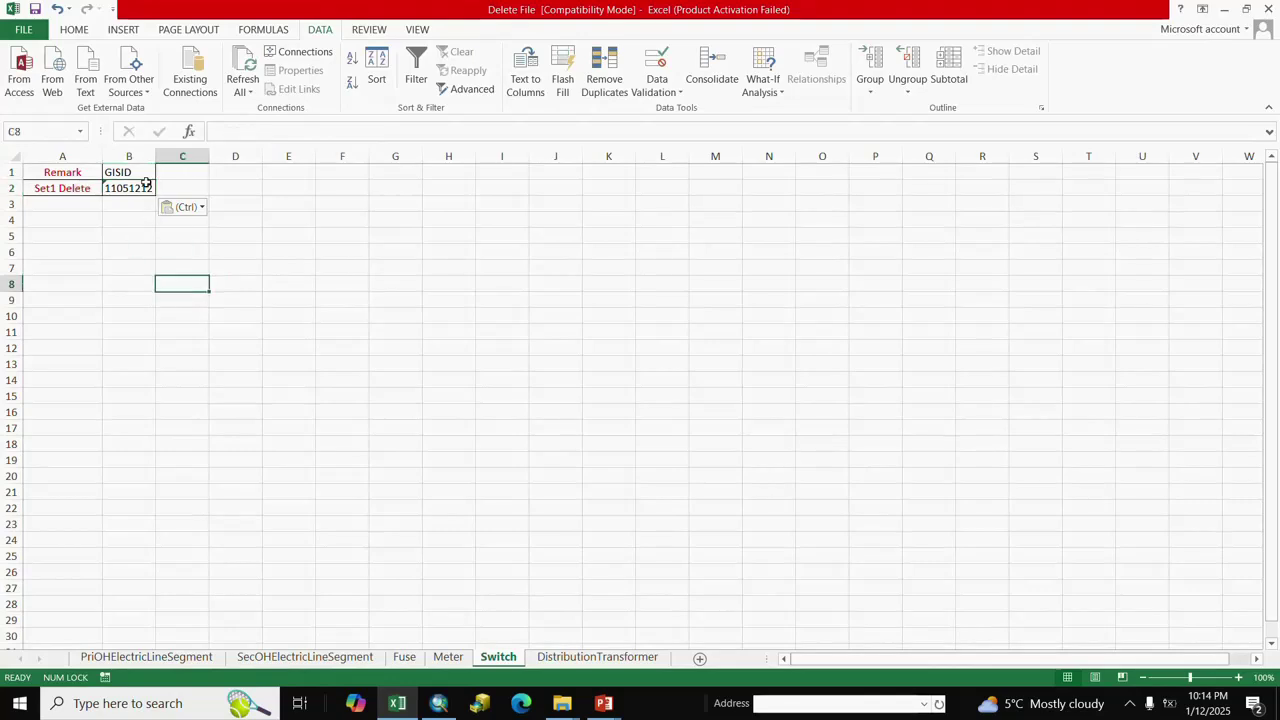
click(130, 157)
click(525, 78)
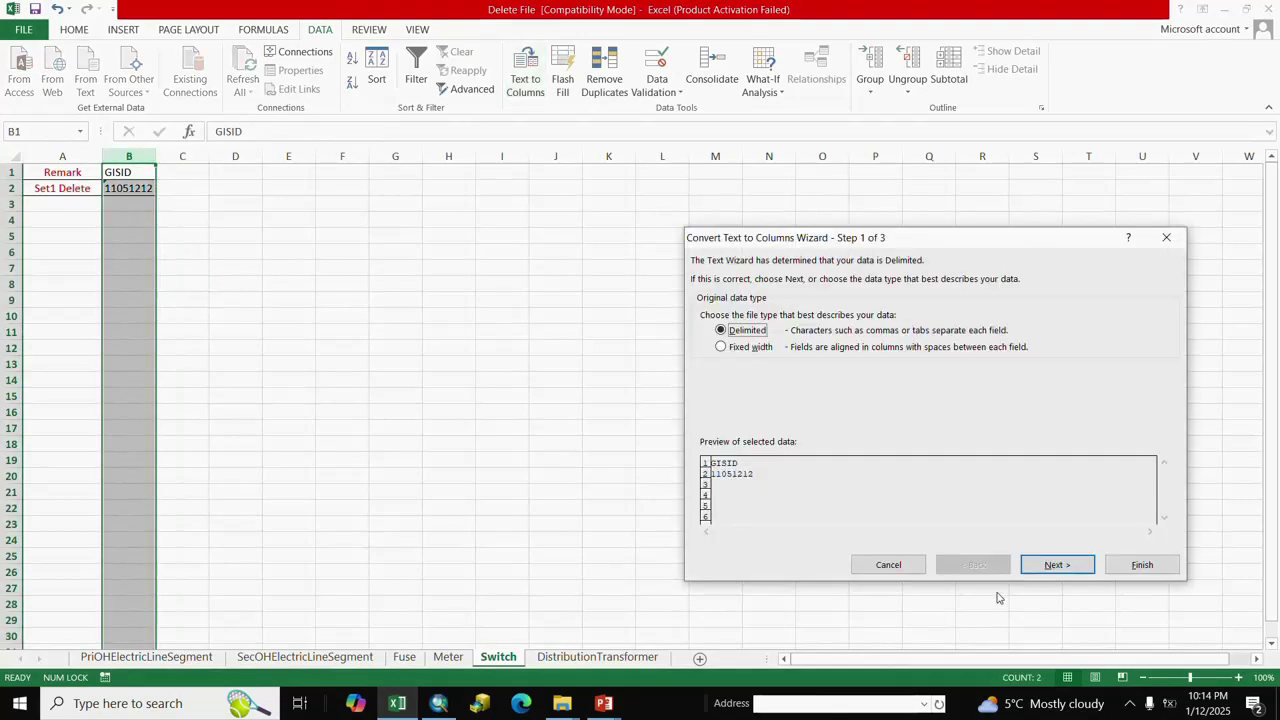
click(1052, 565)
click(1056, 564)
click(712, 315)
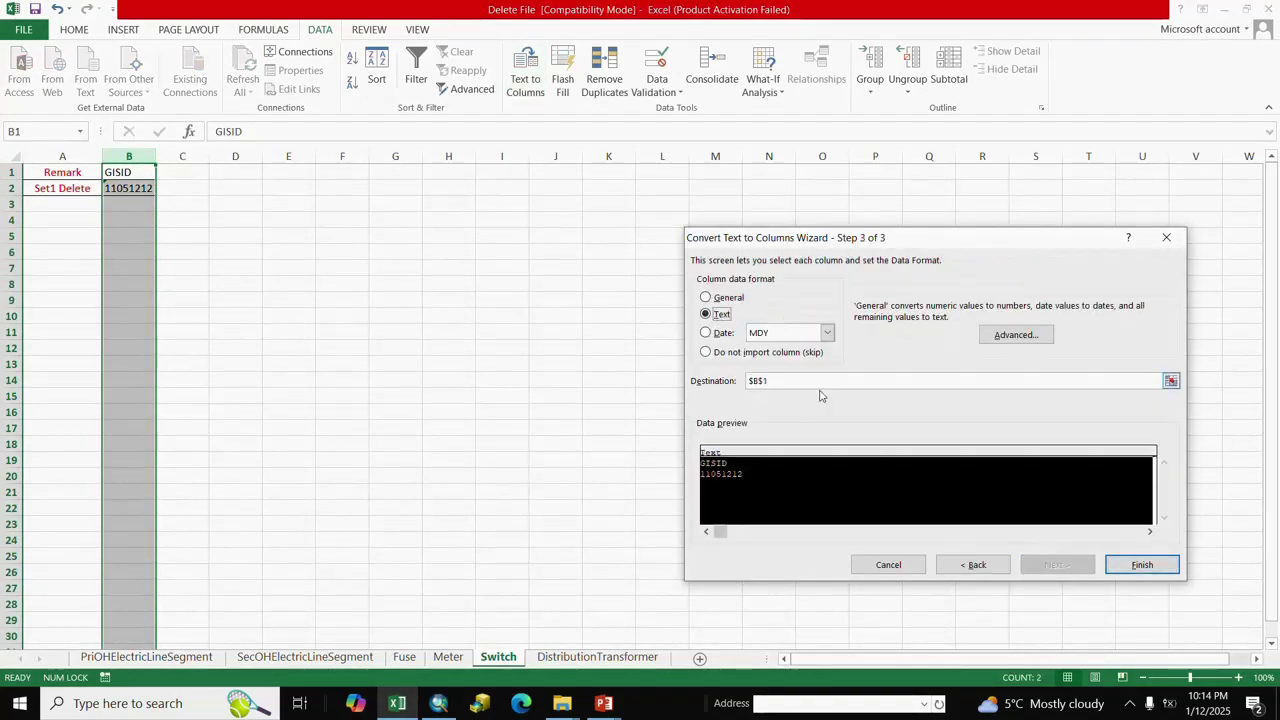
click(1142, 564)
click(386, 270)
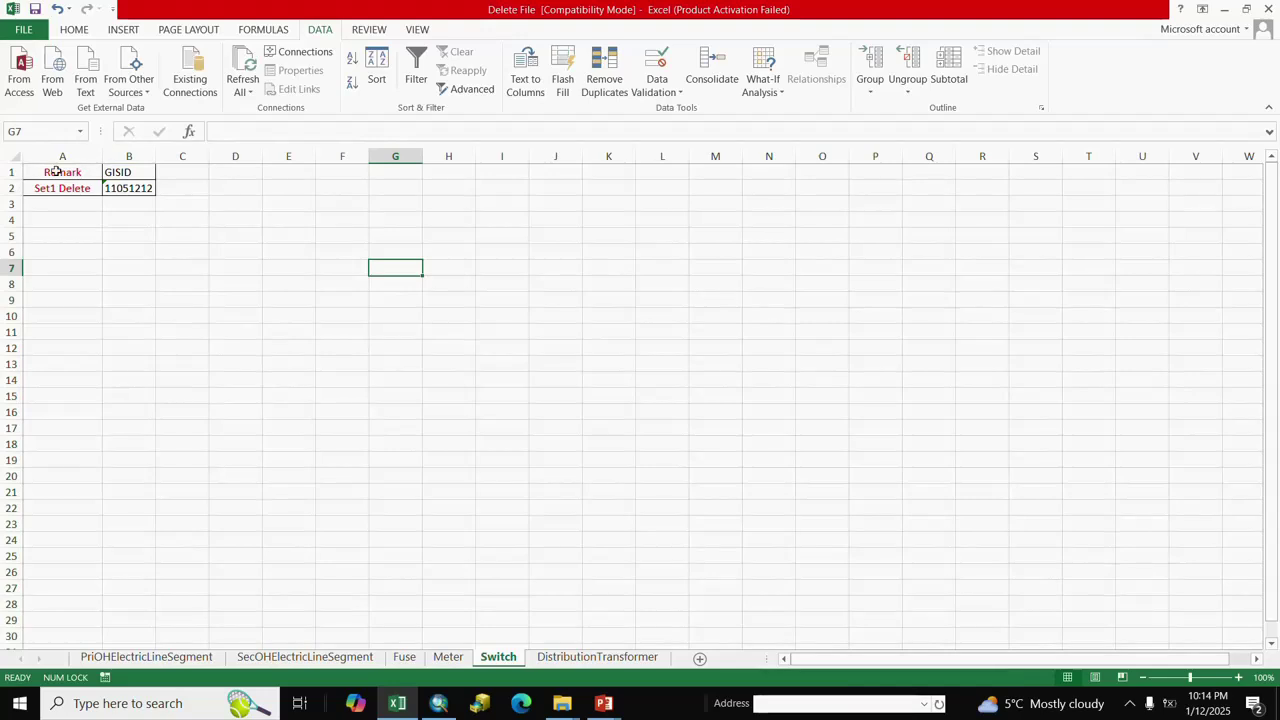
Step: Activate the DistributionTransformer sheet, and in ArcMap copy the GISID from the DistributionTransformer attribute table with only its selected record shown
drag(62, 172, 130, 189)
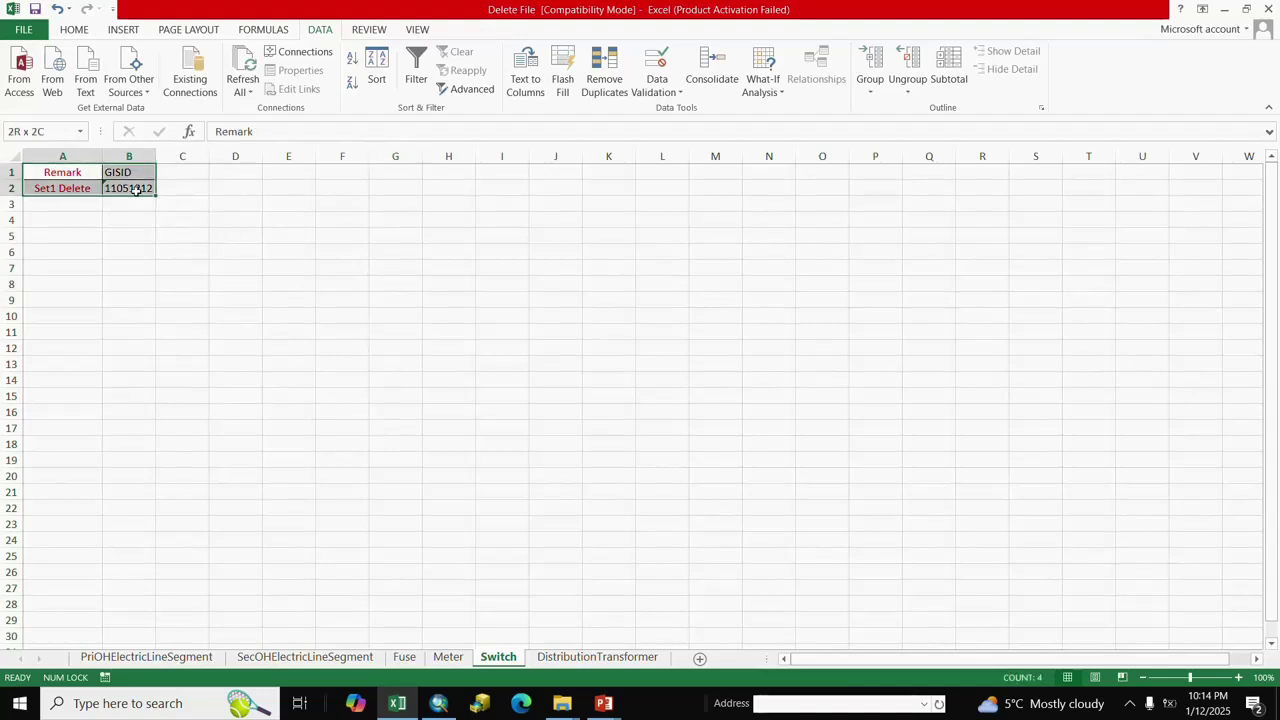
click(523, 500)
click(597, 656)
click(285, 411)
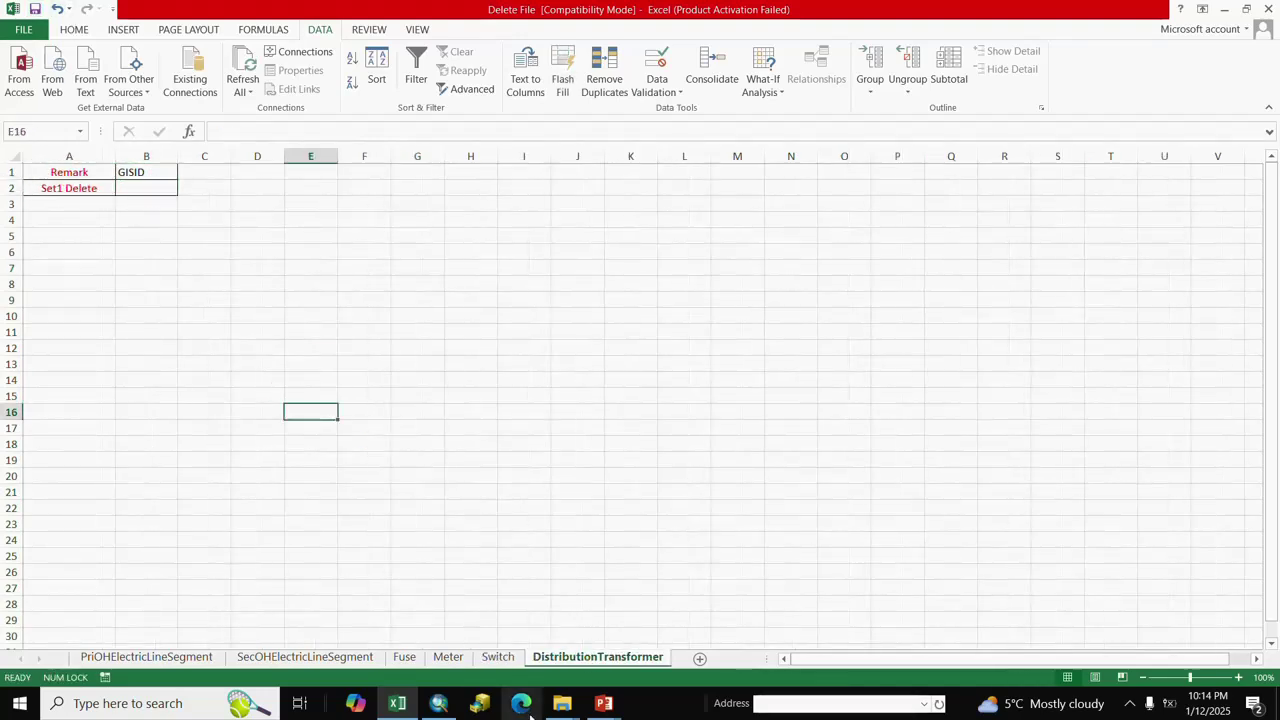
click(438, 703)
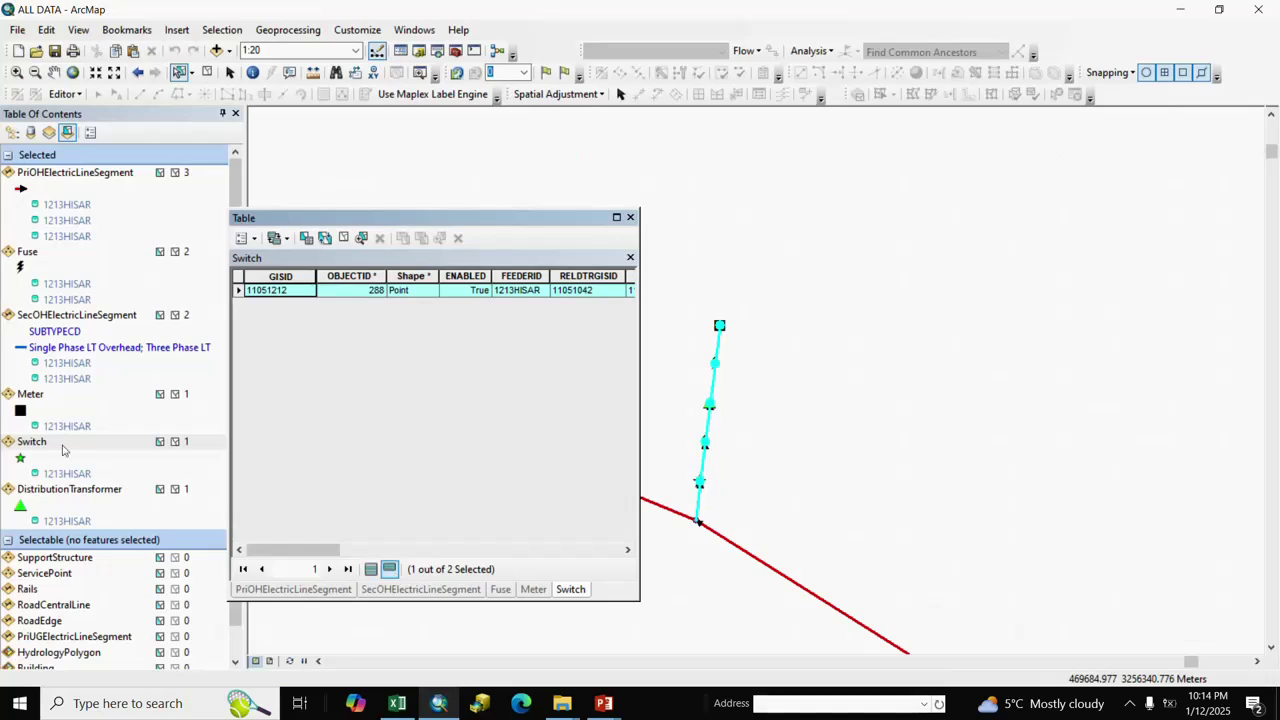
right_click(46, 498)
click(130, 266)
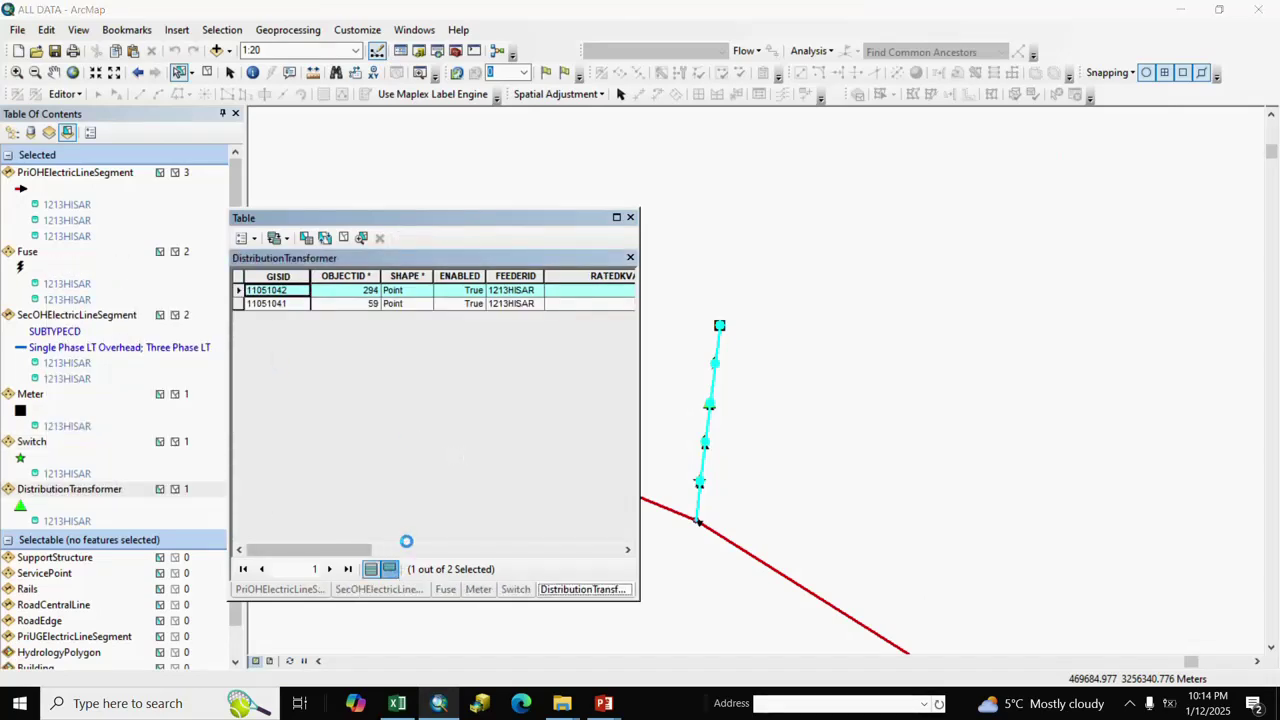
right_click(289, 293)
click(325, 318)
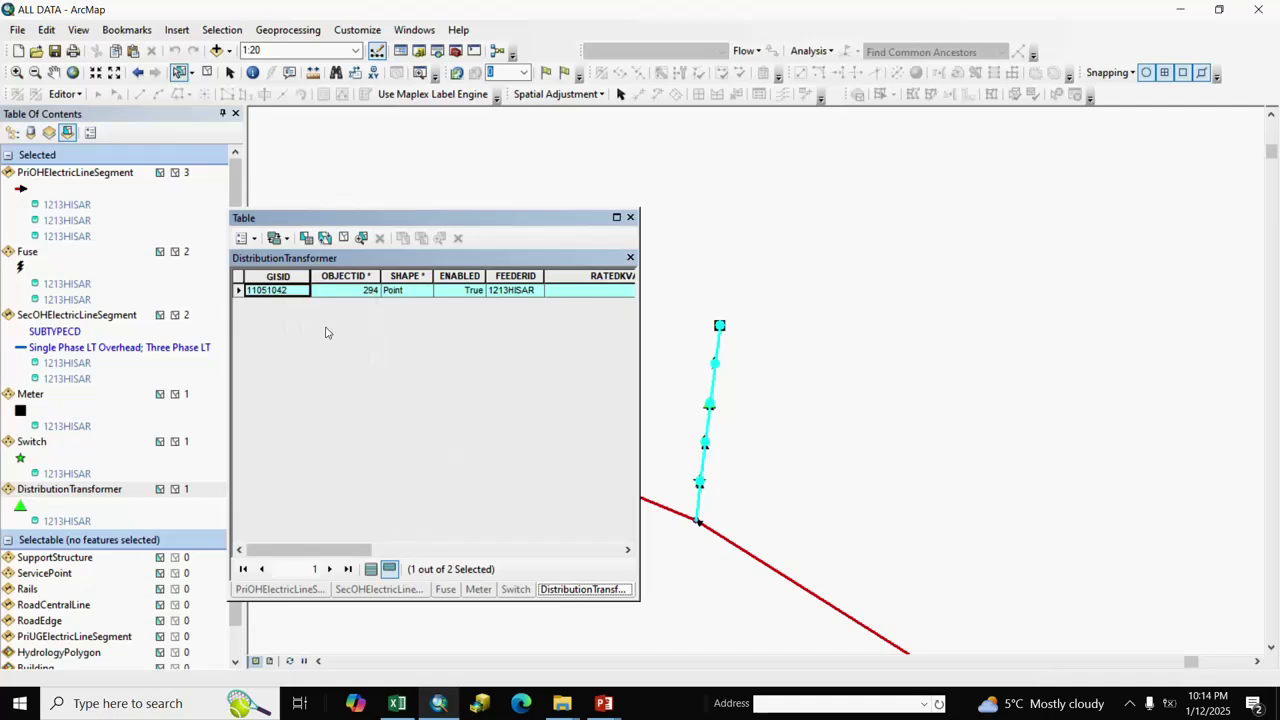
Step: Switch to Excel and paste the GISID 11051042 into B2 on the DistributionTransformer sheet
click(397, 703)
click(155, 191)
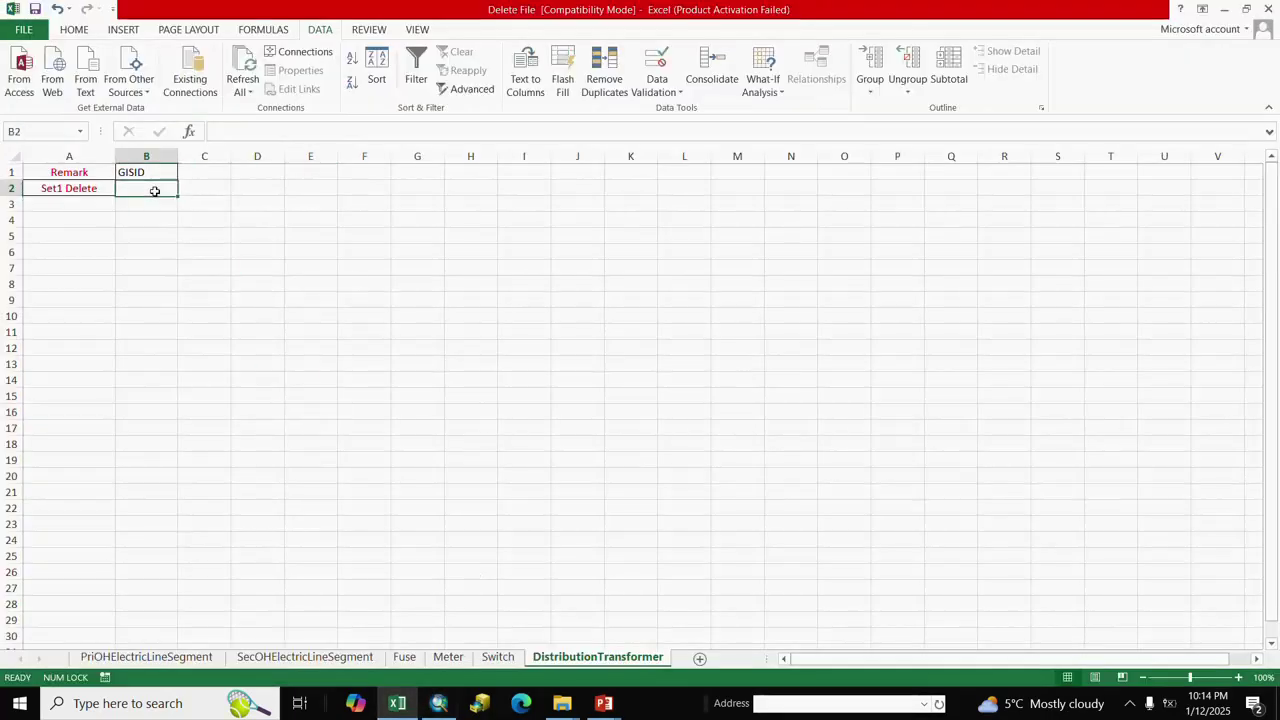
key(ctrl+v)
click(240, 302)
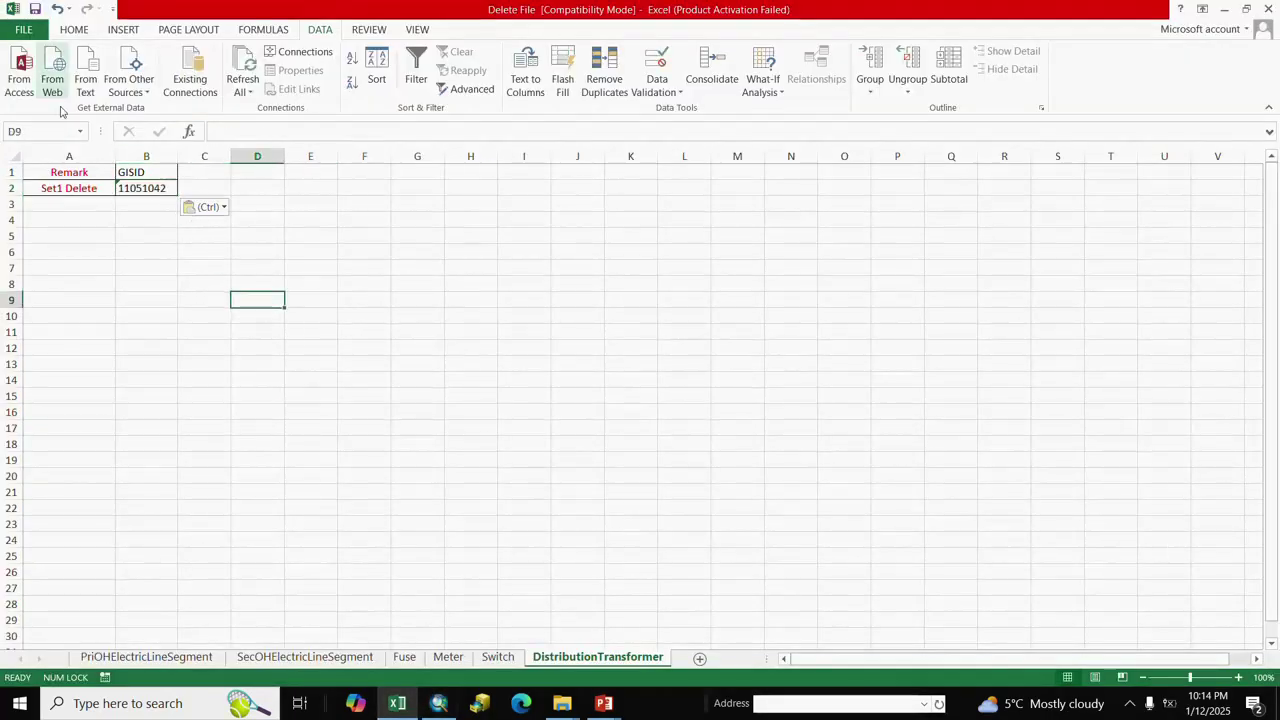
Step: Convert column B of the DistributionTransformer sheet to the Text format with delimited Text to Columns, and save the workbook
click(125, 157)
click(525, 78)
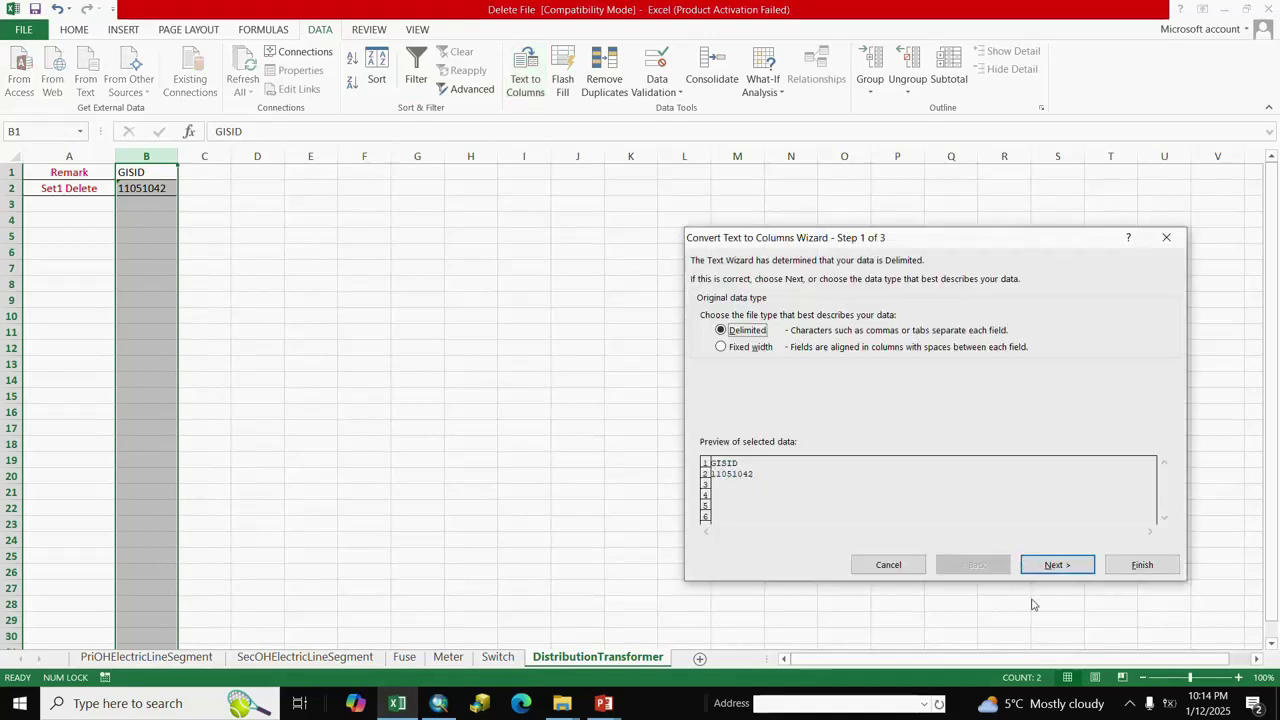
click(1062, 572)
click(1058, 566)
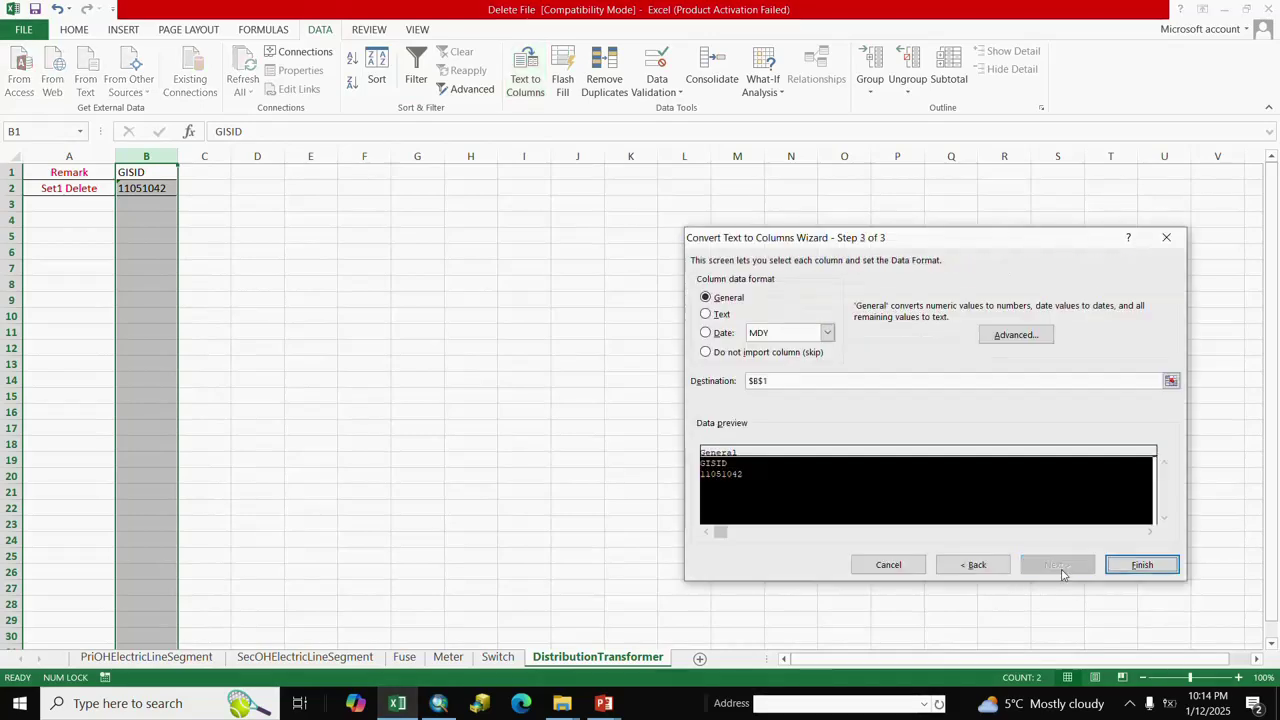
click(716, 314)
click(1140, 565)
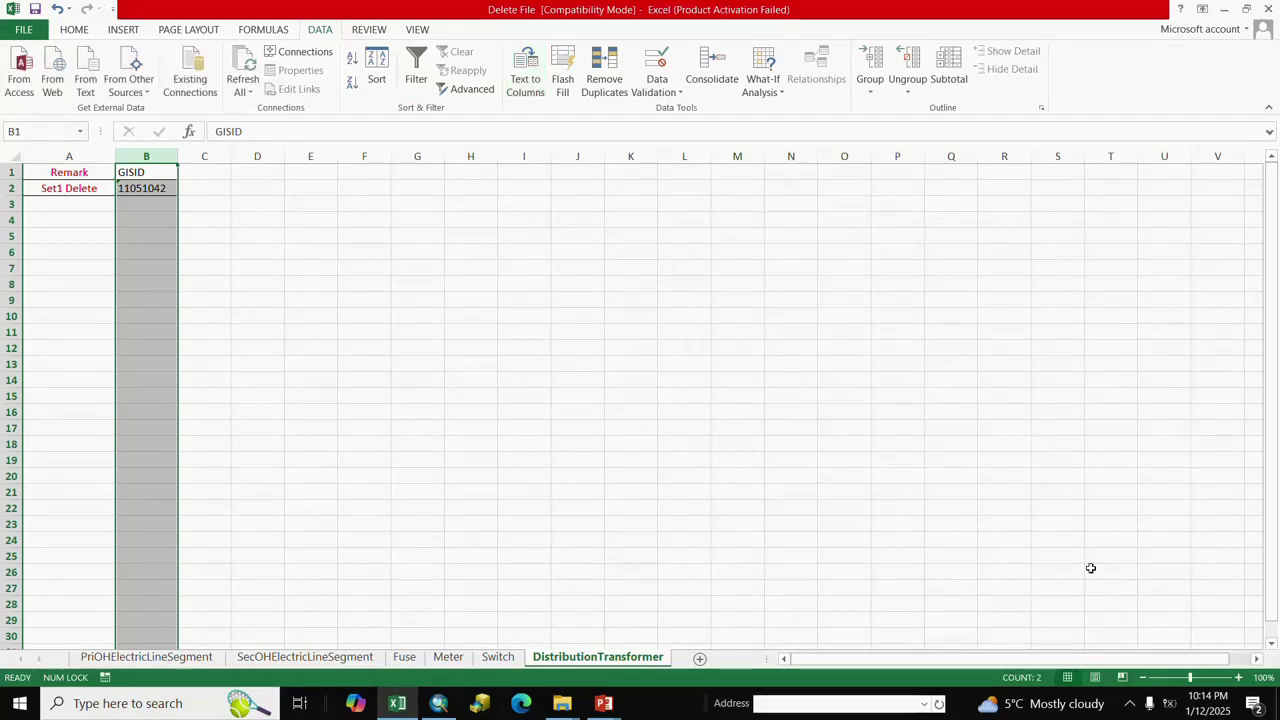
click(418, 360)
click(36, 8)
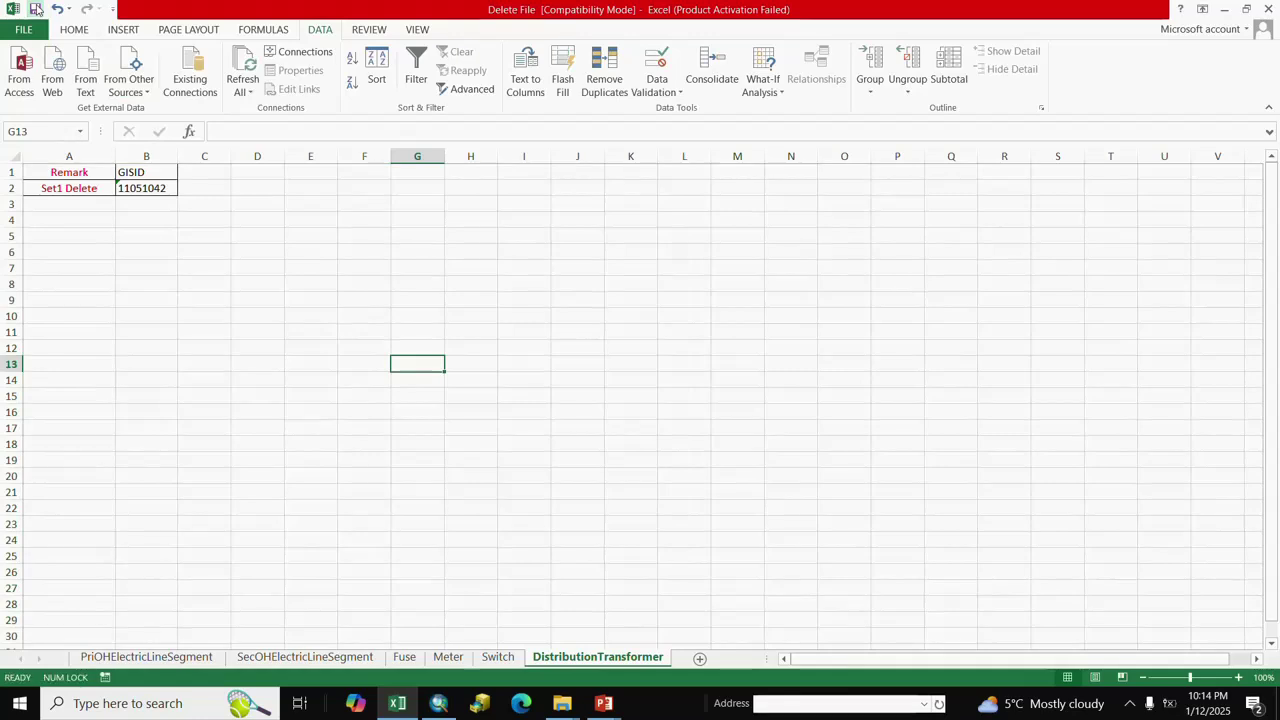
Step: Review the GISID entries on the Switch, Meter, Fuse, SecOHElectricLineSegment and PriOHElectricLineSegment sheets
click(498, 658)
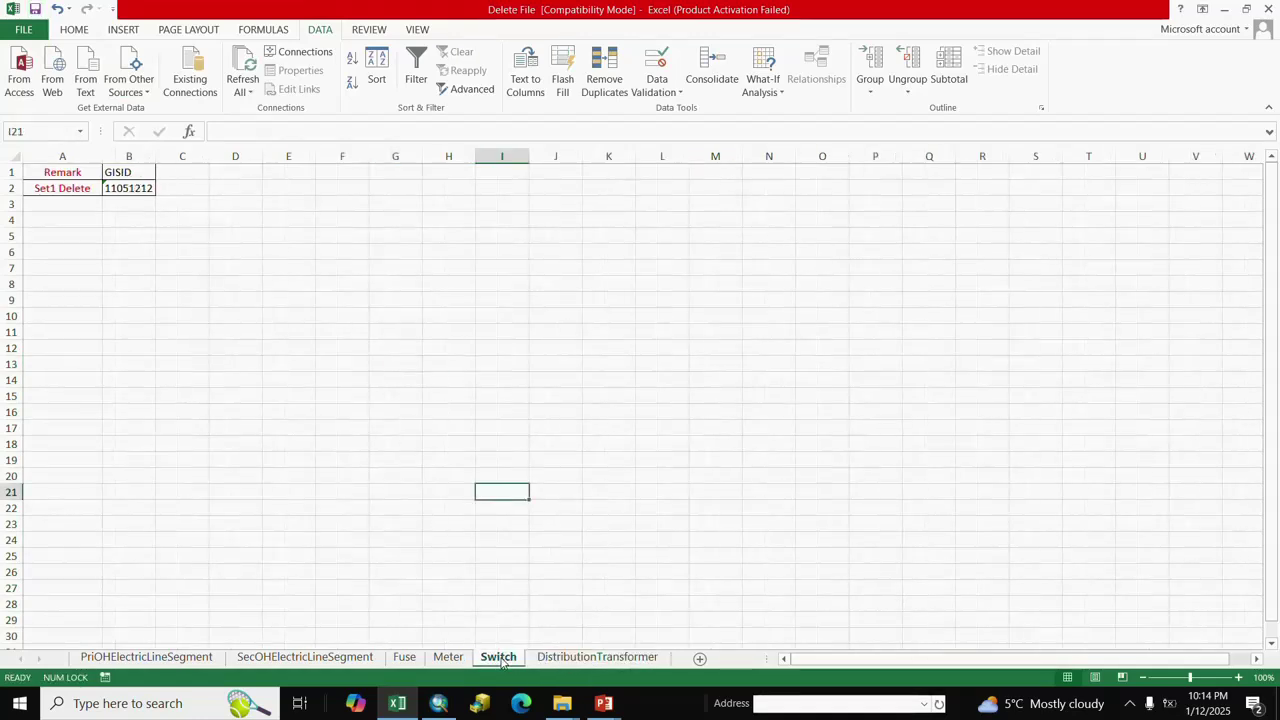
click(452, 660)
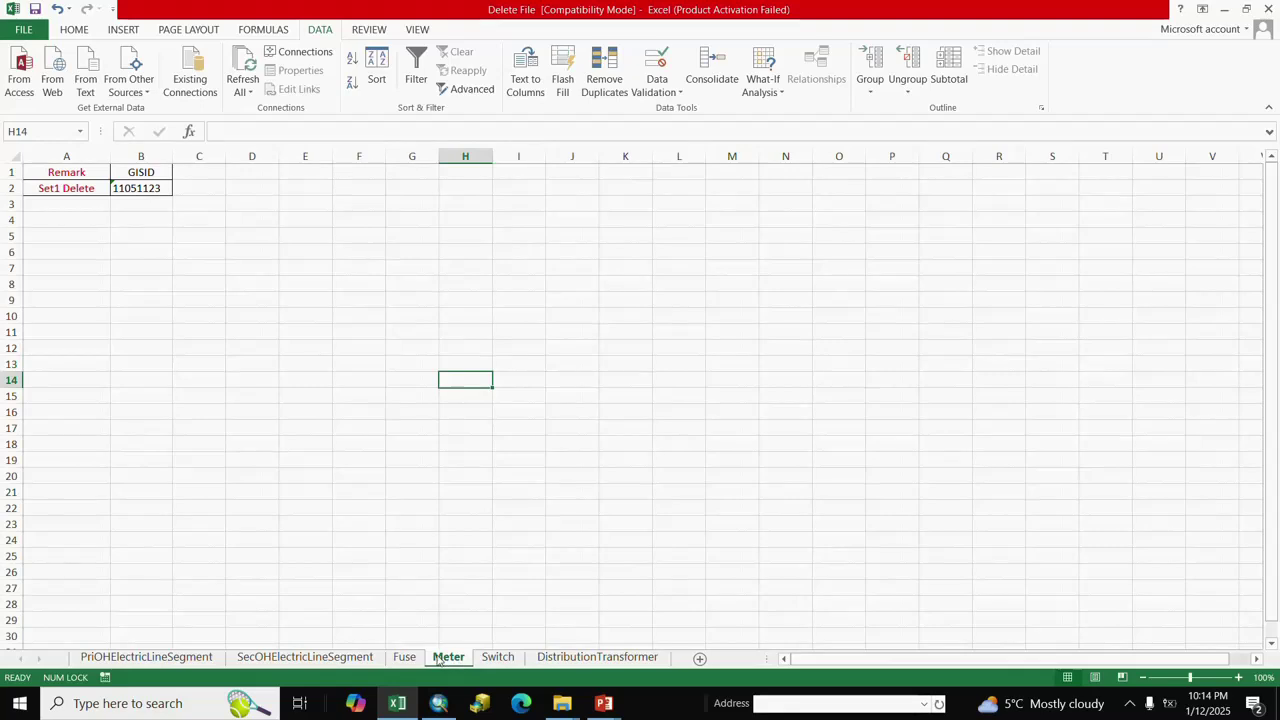
click(403, 658)
click(330, 660)
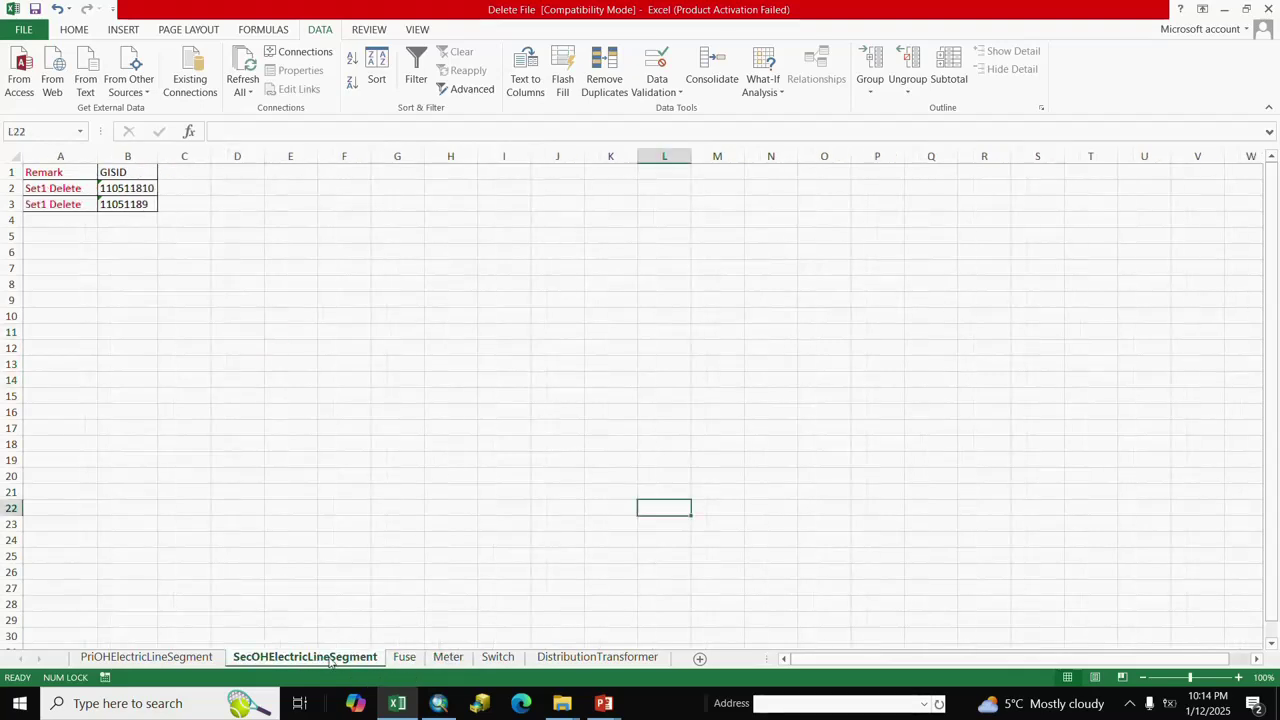
click(145, 656)
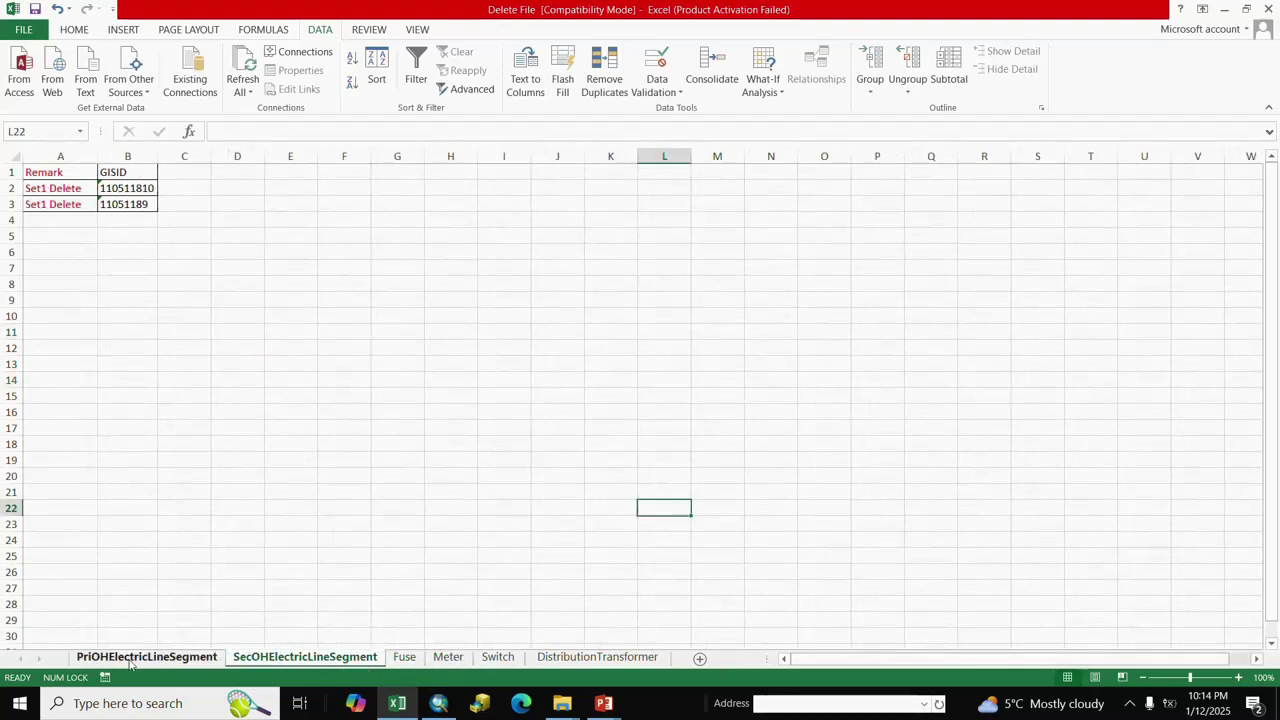
Step: Switch to ArcMap and close the attribute table window to view the selected branch on the map
click(438, 703)
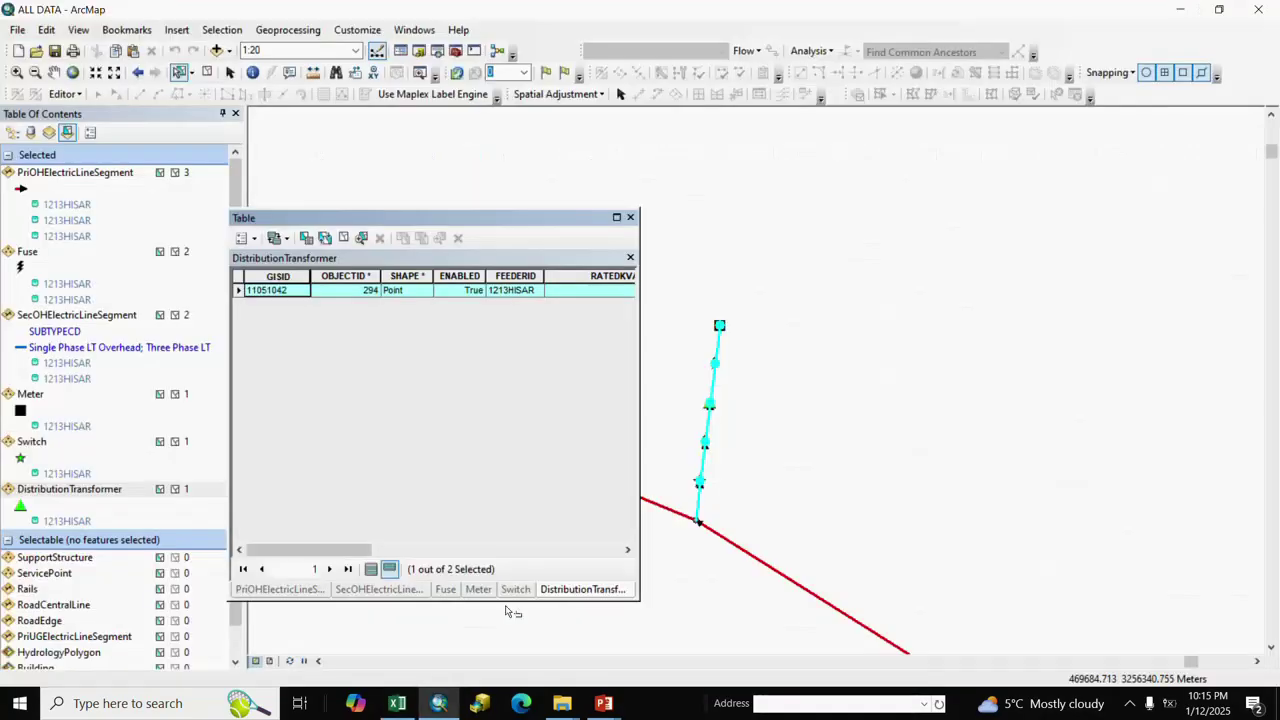
click(630, 218)
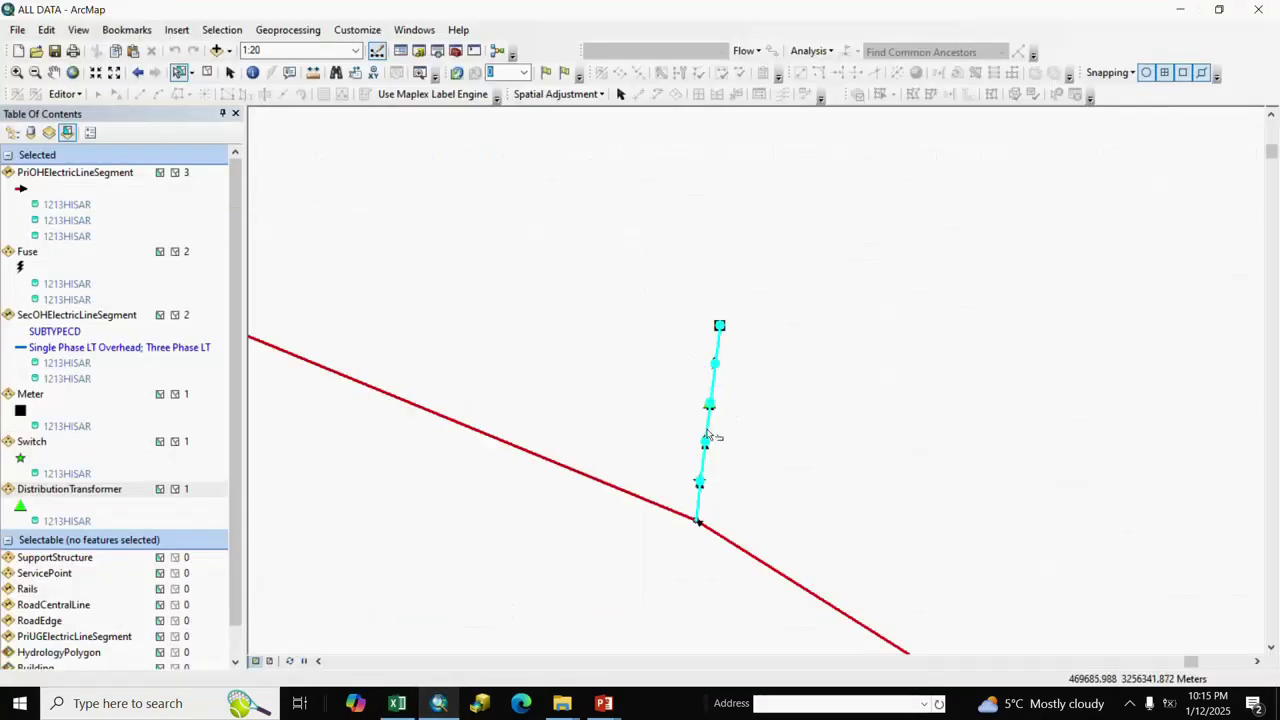
scroll(708, 435, down, 2)
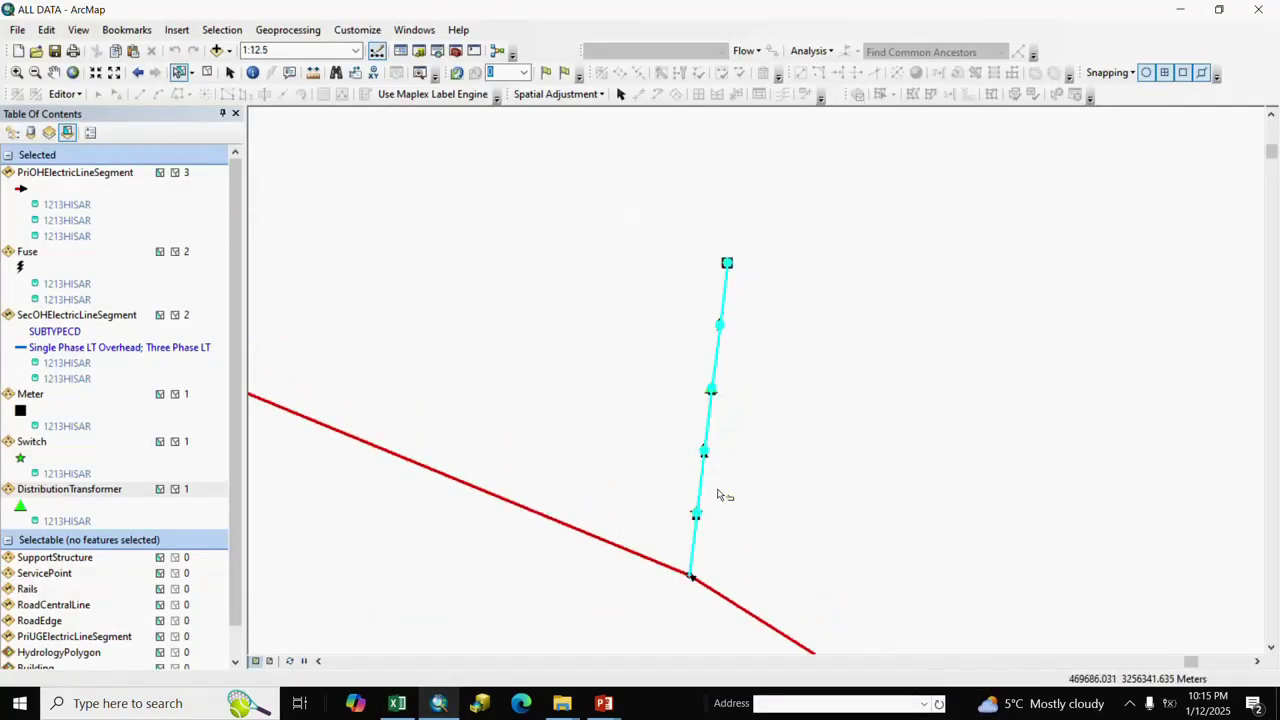
Step: Return to Excel, check the PriOHElectricLineSegment sheet and close the Delete File workbook
click(397, 703)
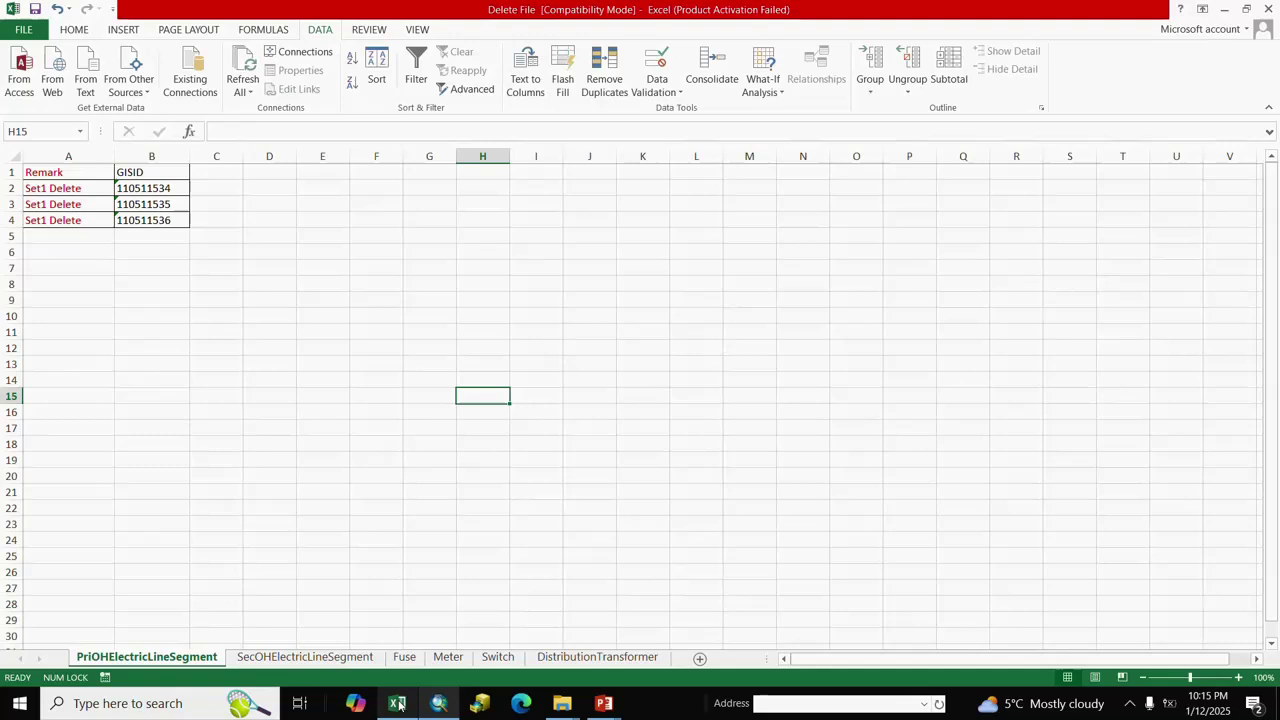
click(156, 298)
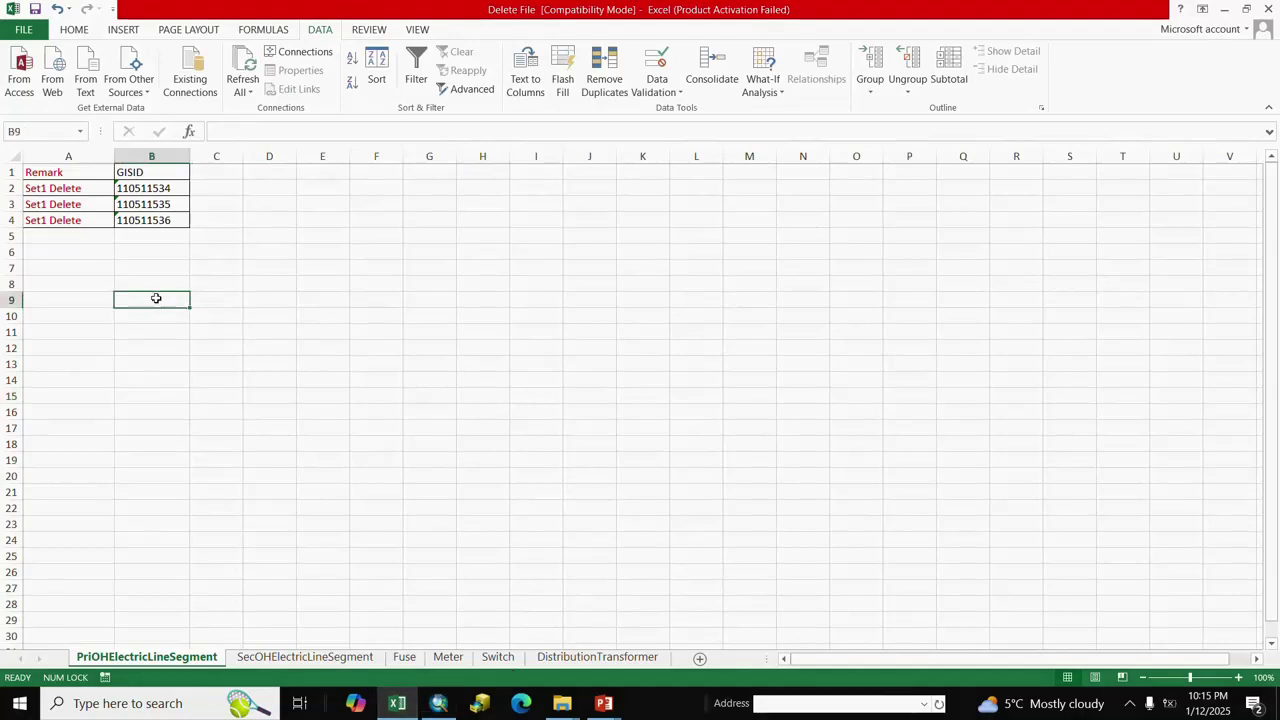
click(325, 316)
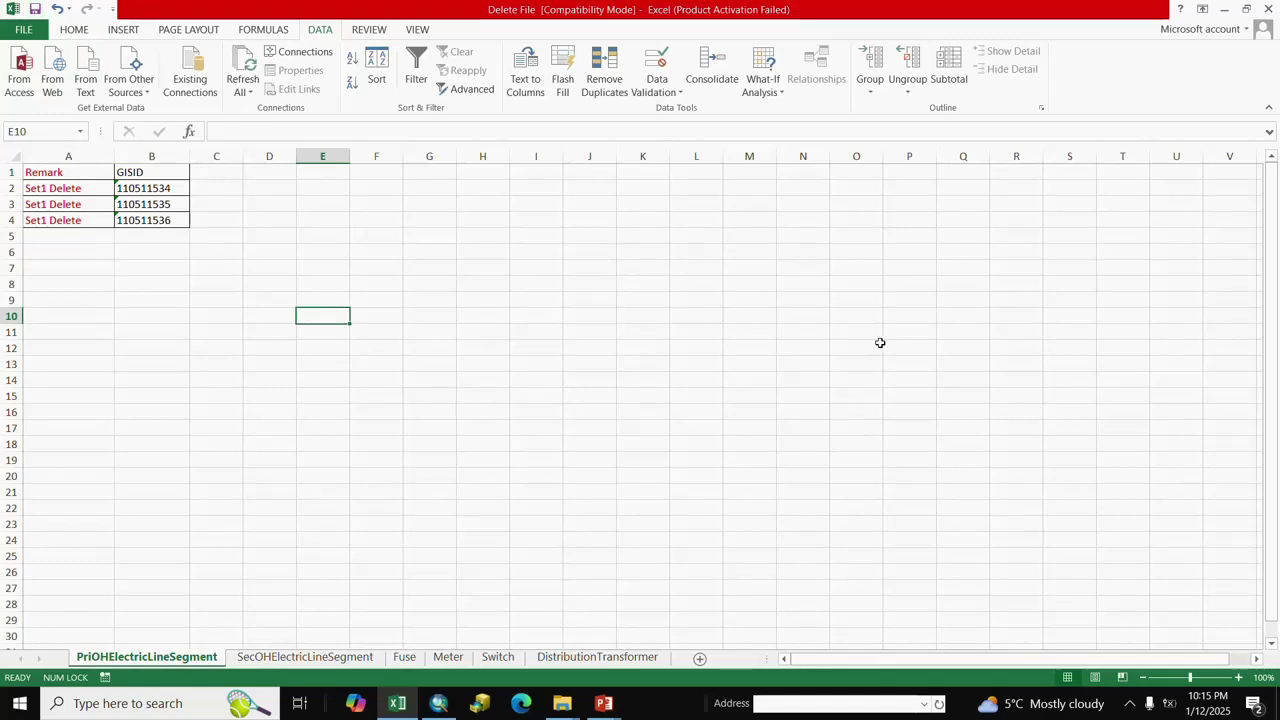
click(1271, 9)
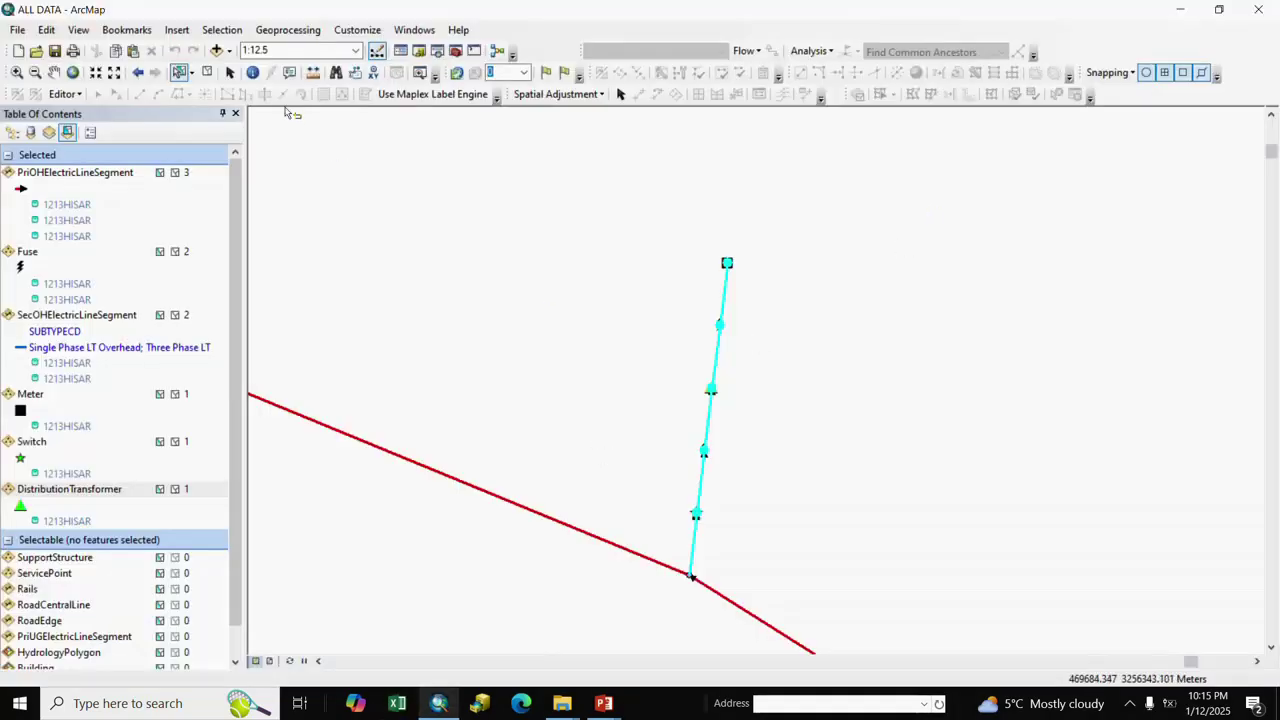
Step: Clear the feature selection in ArcMap and list the layers in the table of contents by source
click(210, 75)
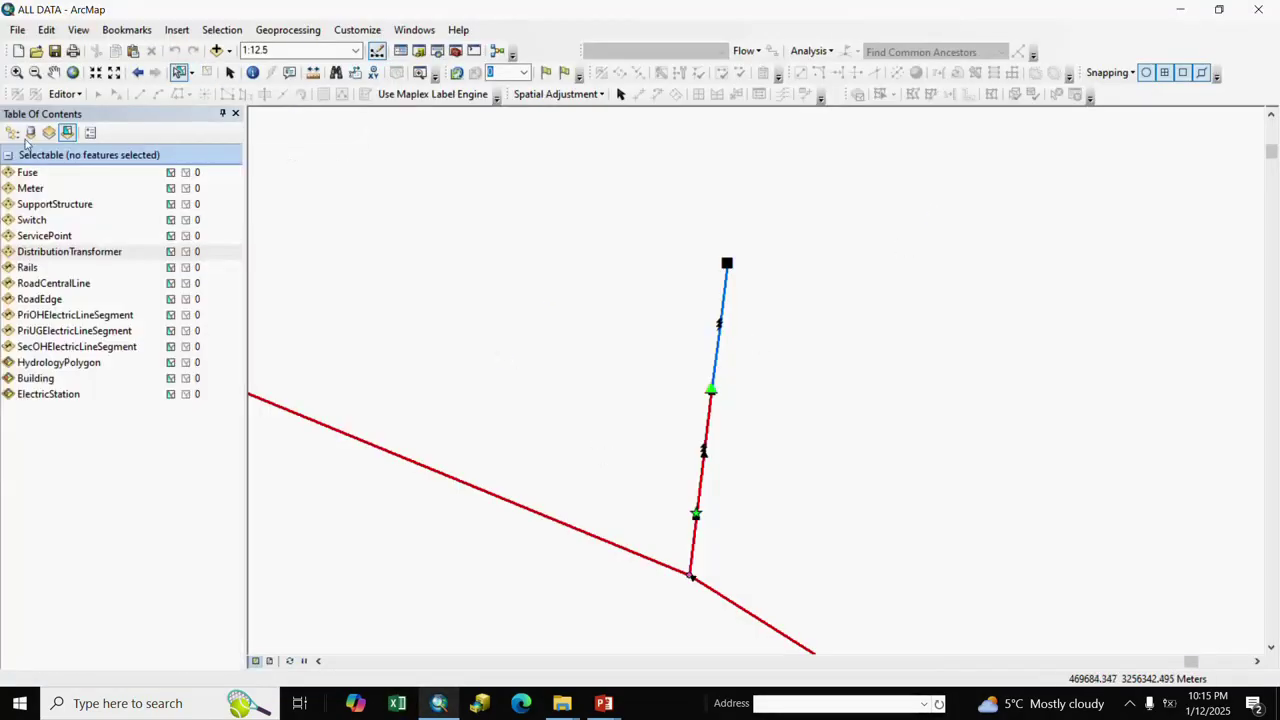
click(30, 133)
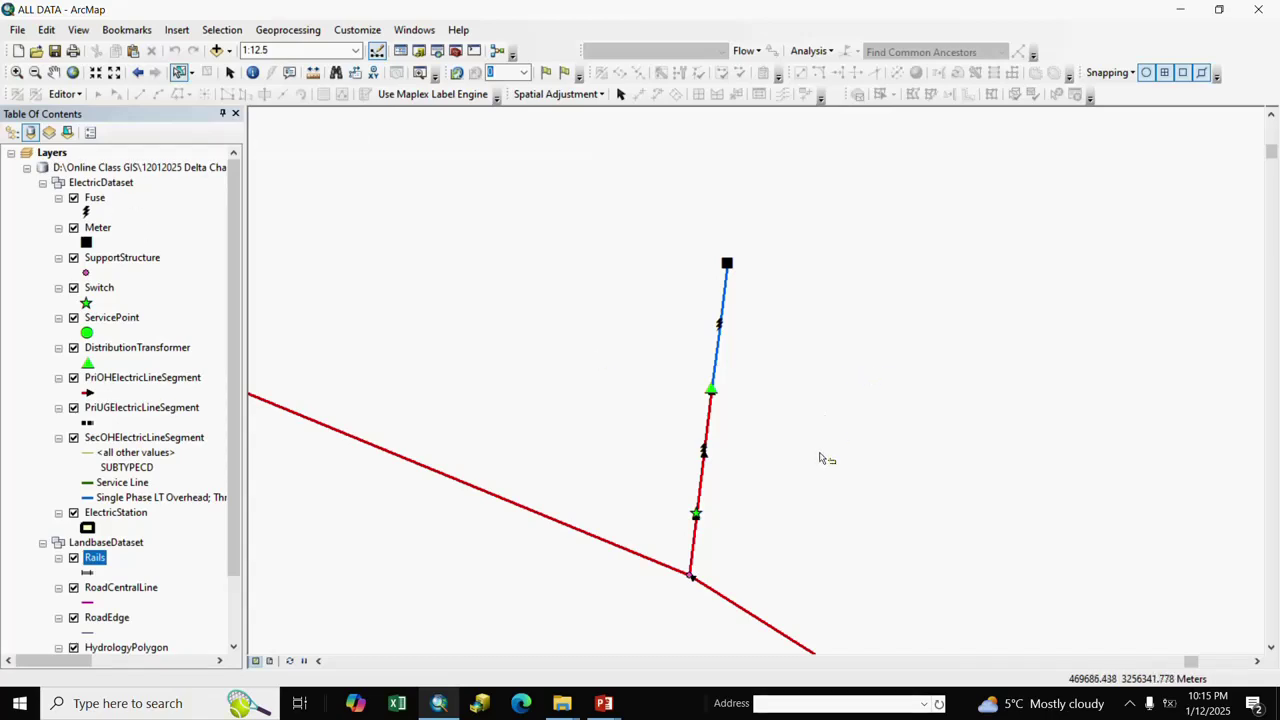
drag(822, 458, 809, 424)
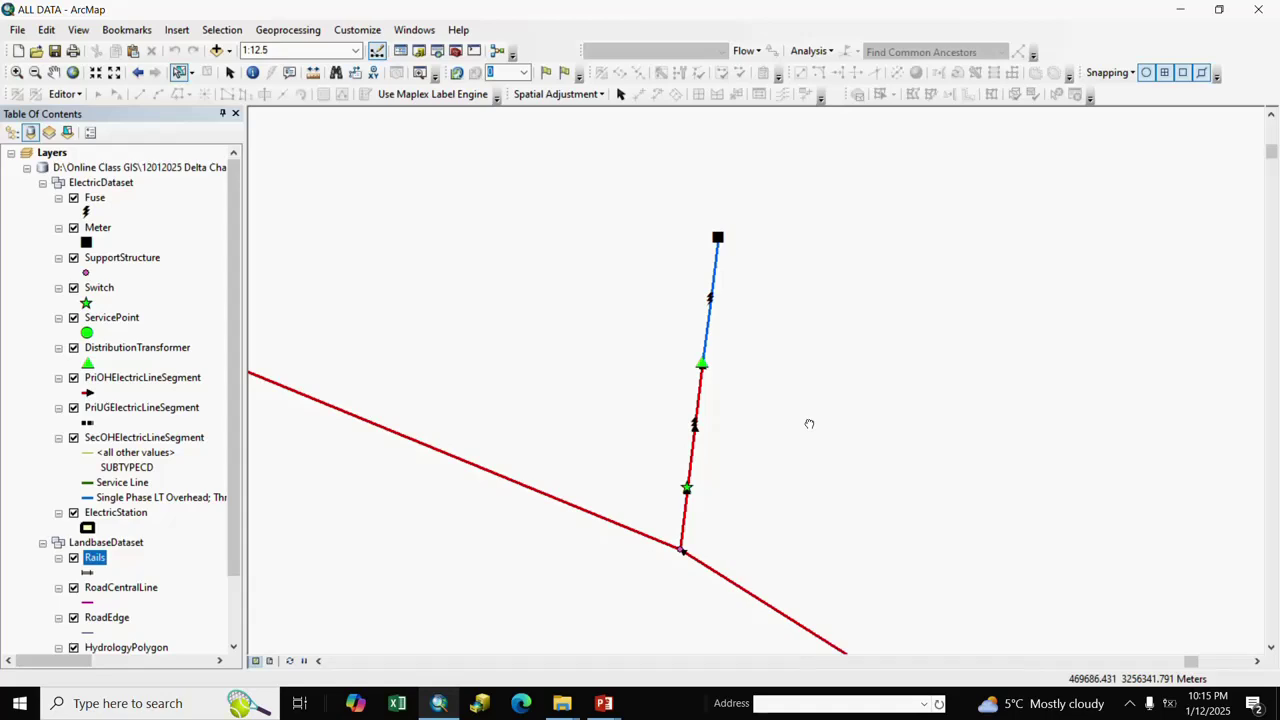
Step: Start a table join on the Fuse layer with GISID as the layer's join field
right_click(95, 199)
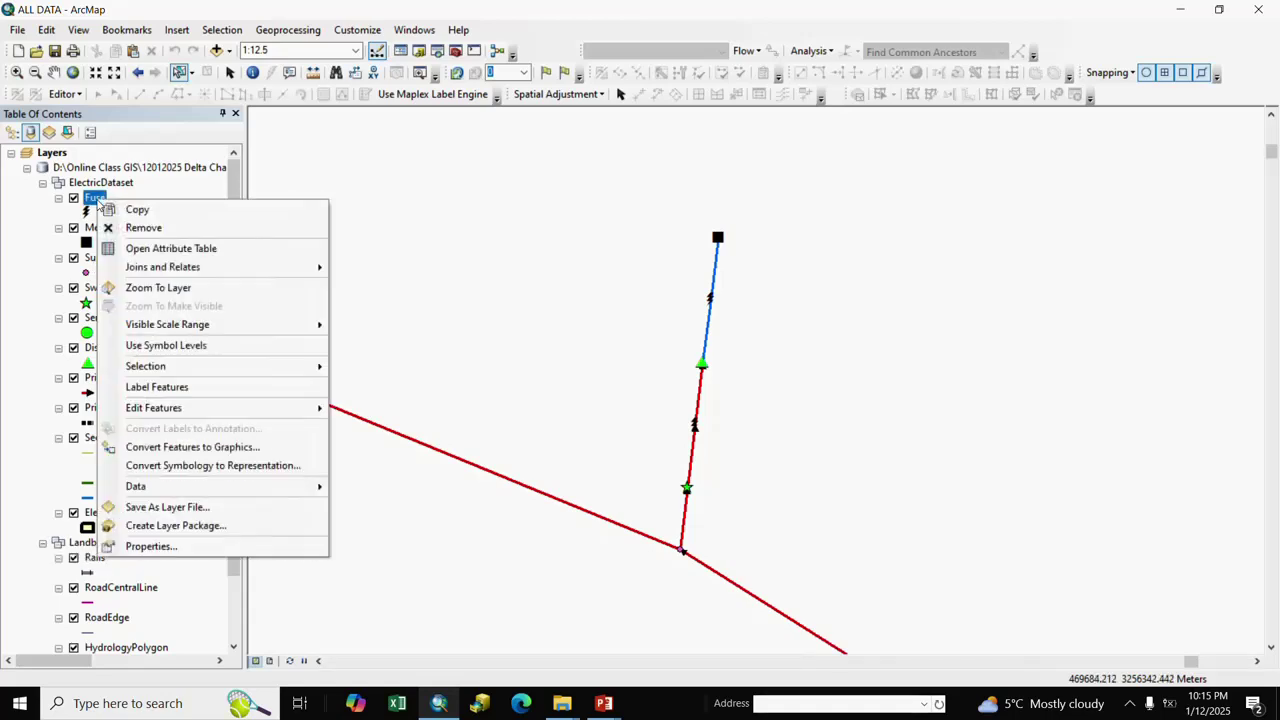
mouse_move(148, 268)
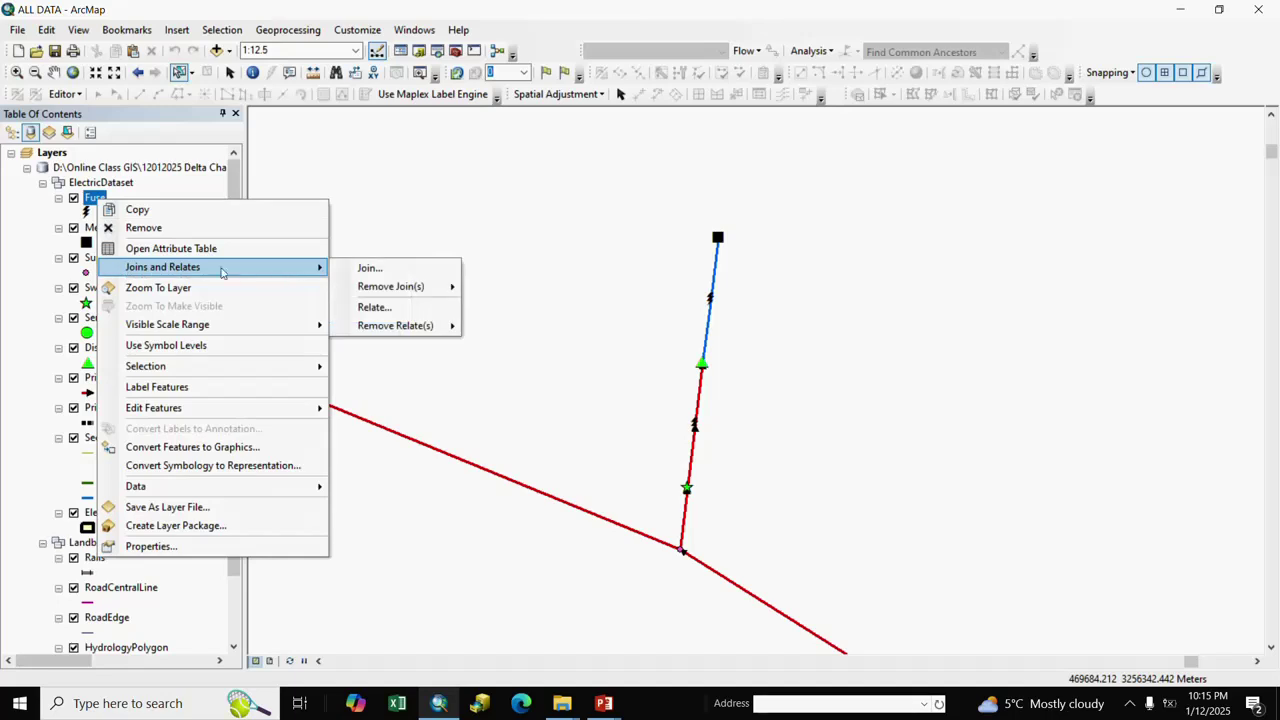
click(370, 268)
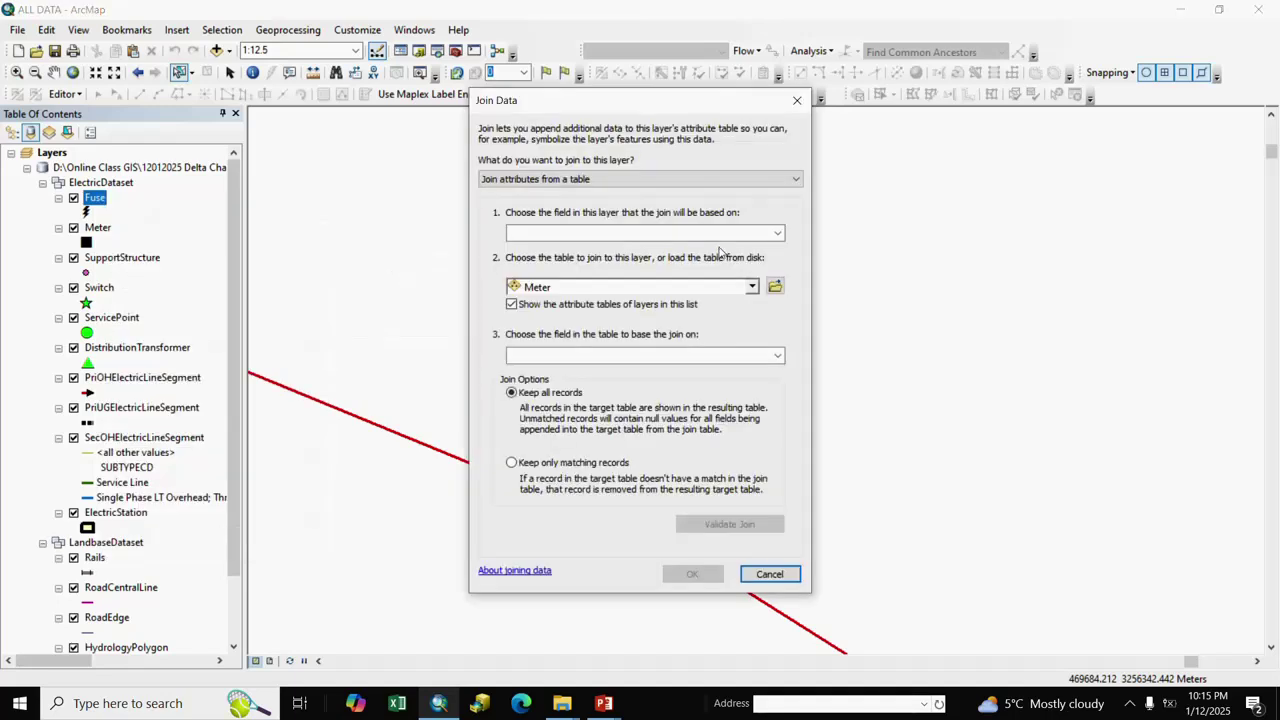
click(778, 234)
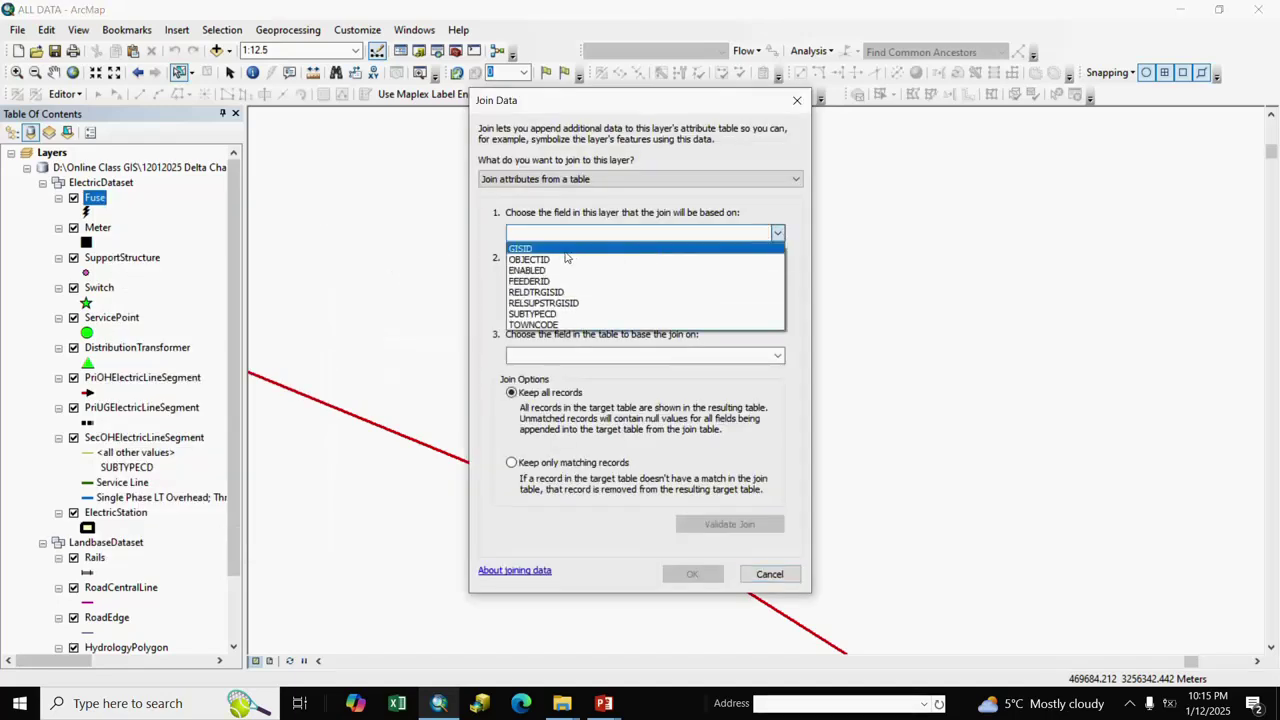
click(530, 250)
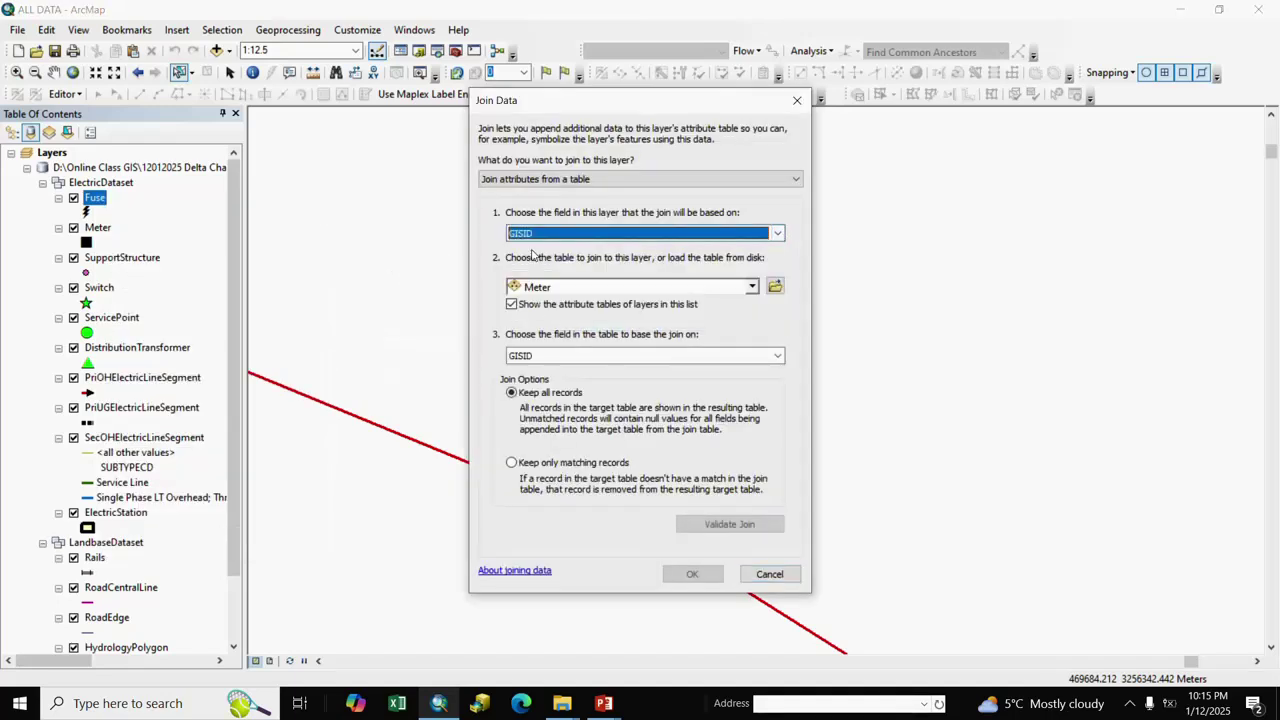
Step: Choose the Fuse$ sheet of Delete File.xls as the table to join to the Fuse layer
click(776, 286)
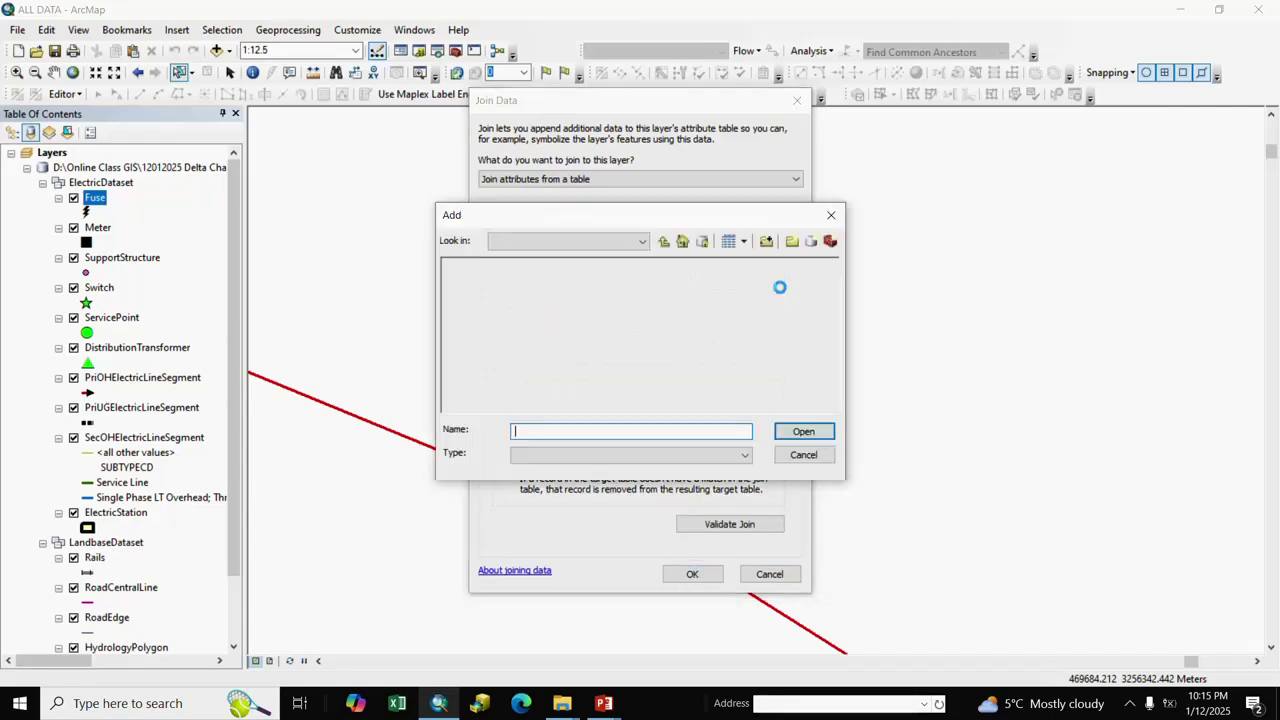
click(664, 243)
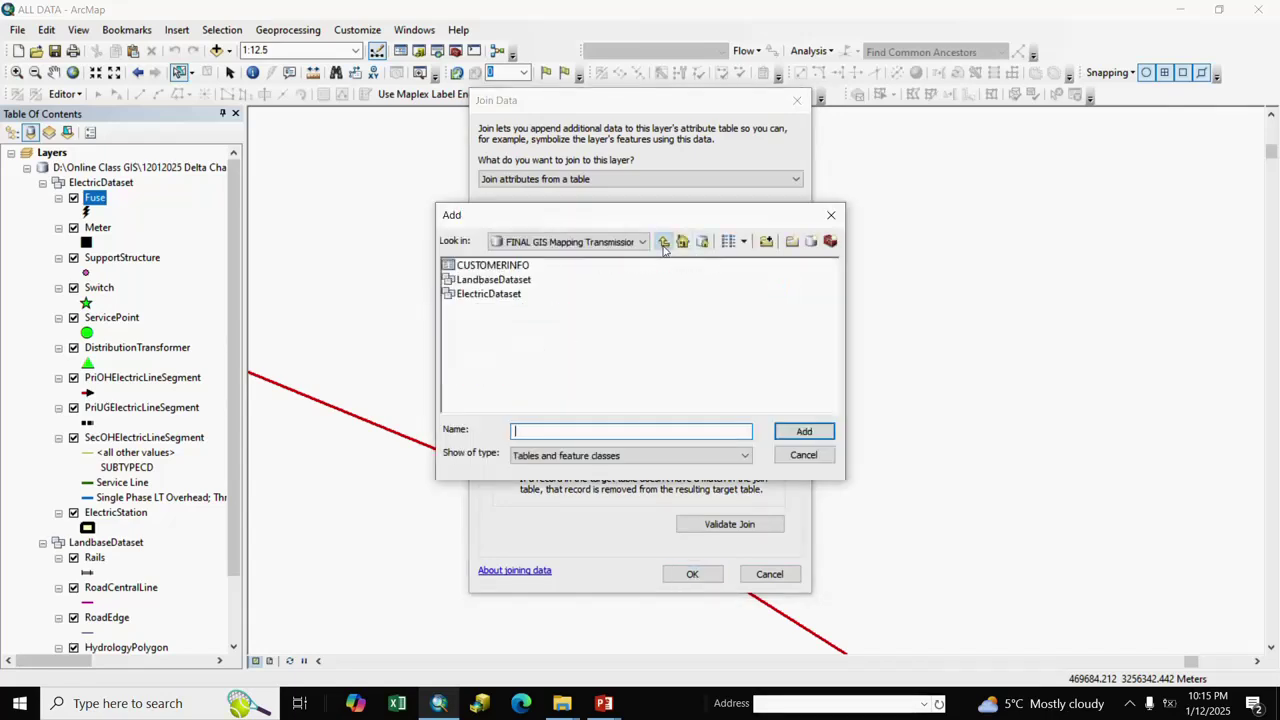
click(664, 243)
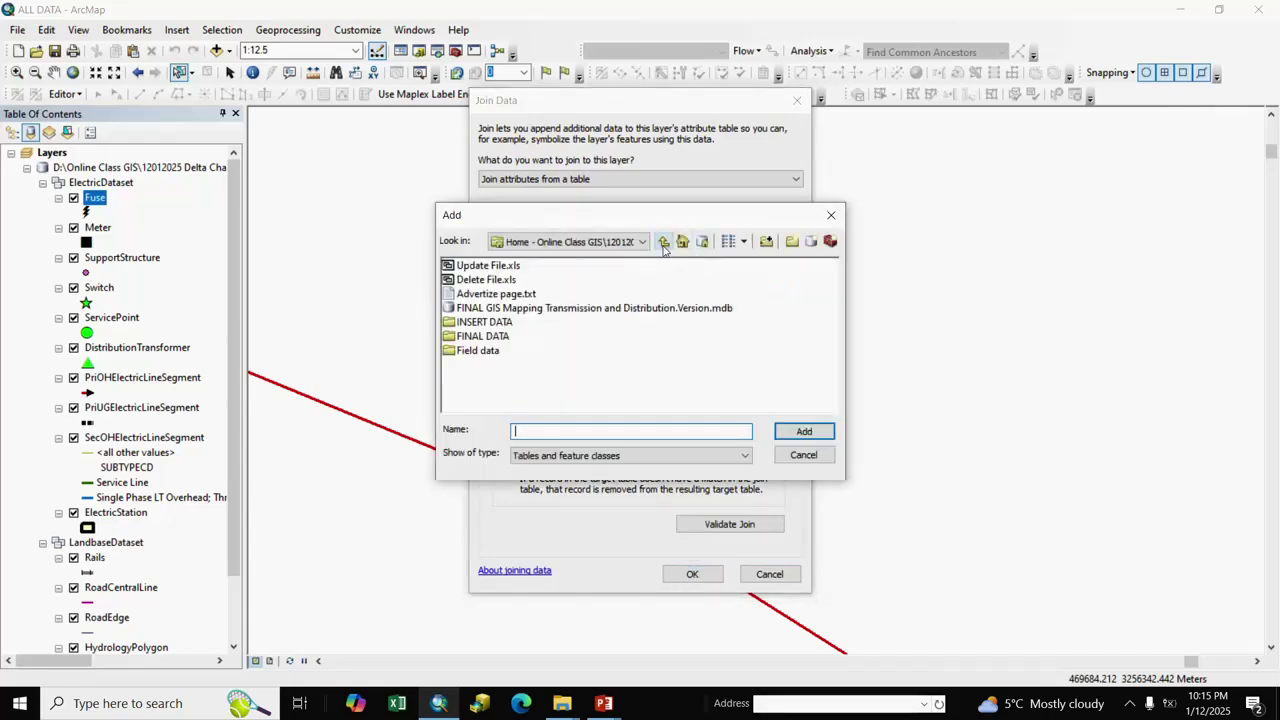
double_click(489, 280)
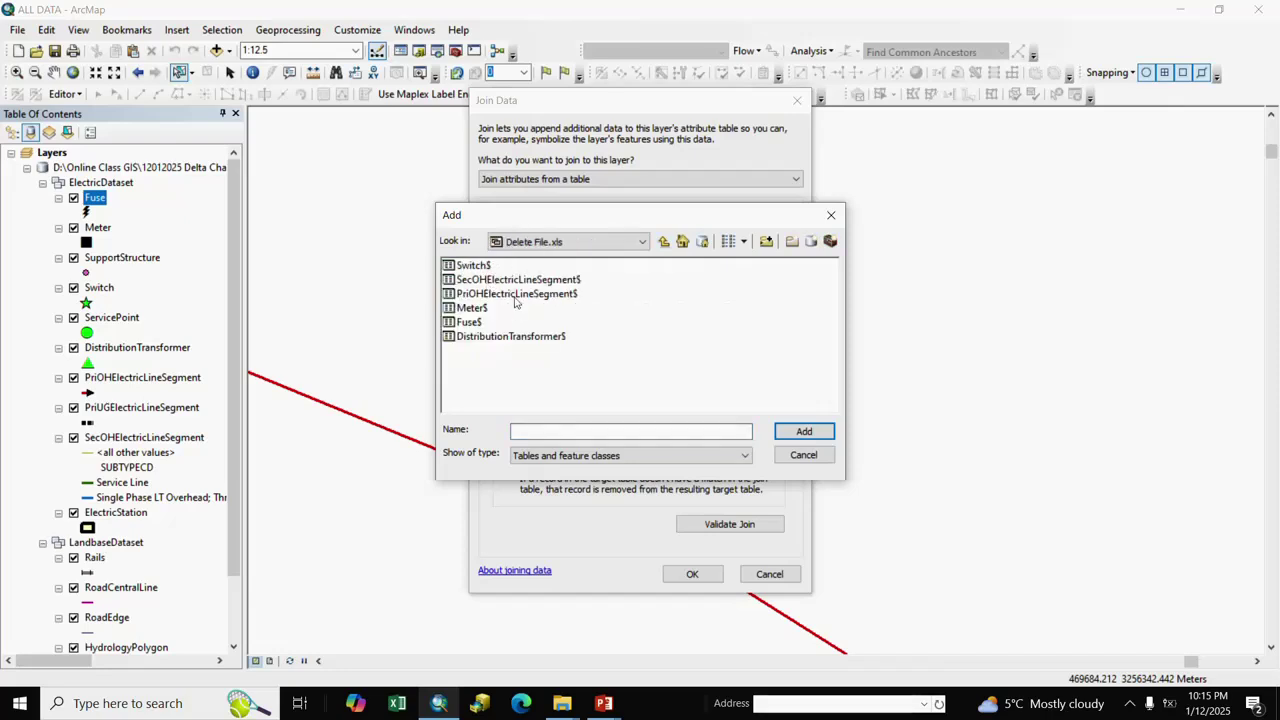
click(467, 323)
click(806, 431)
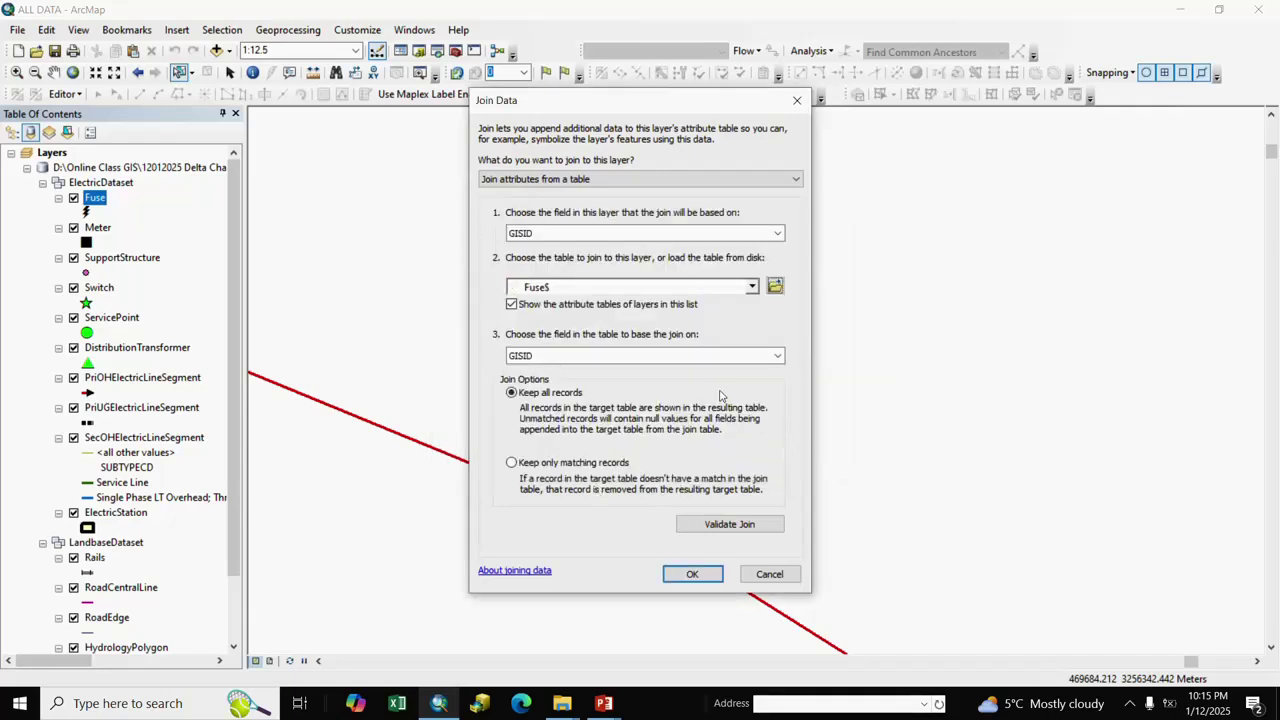
Step: Base the Fuse join on the sheet's GISID field, keep only matching records, and apply the join
click(777, 356)
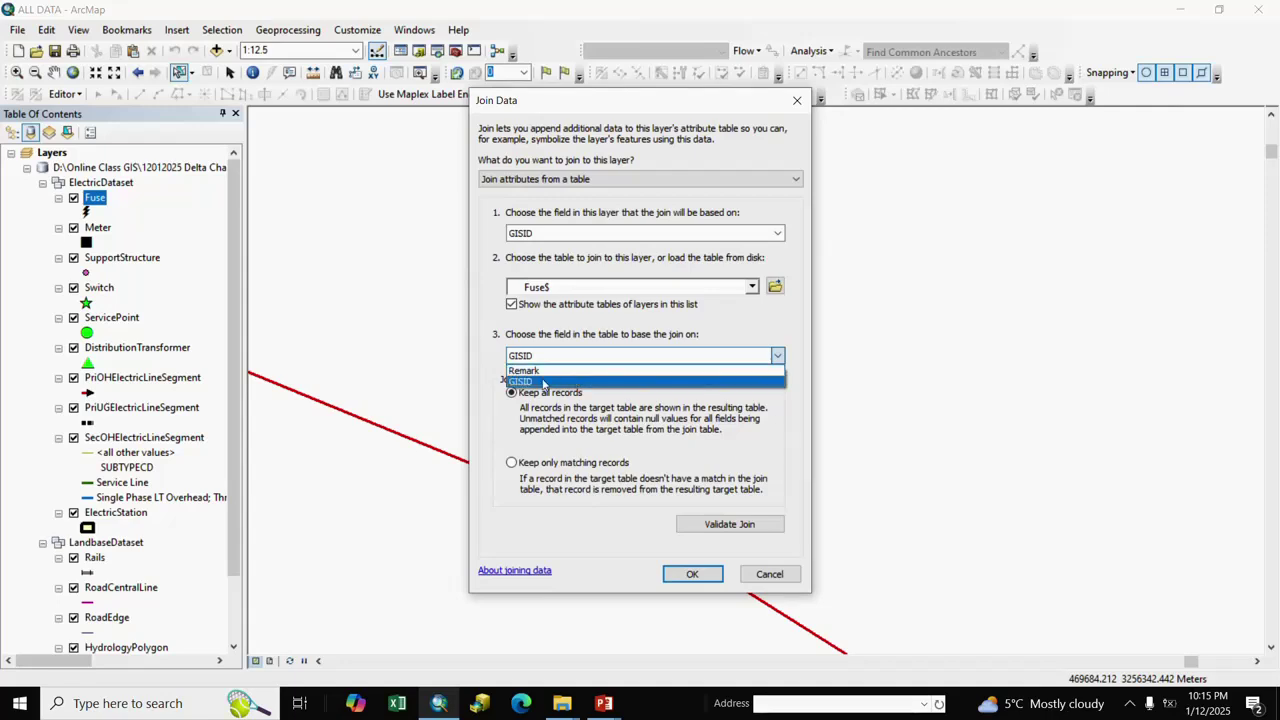
click(540, 385)
click(512, 463)
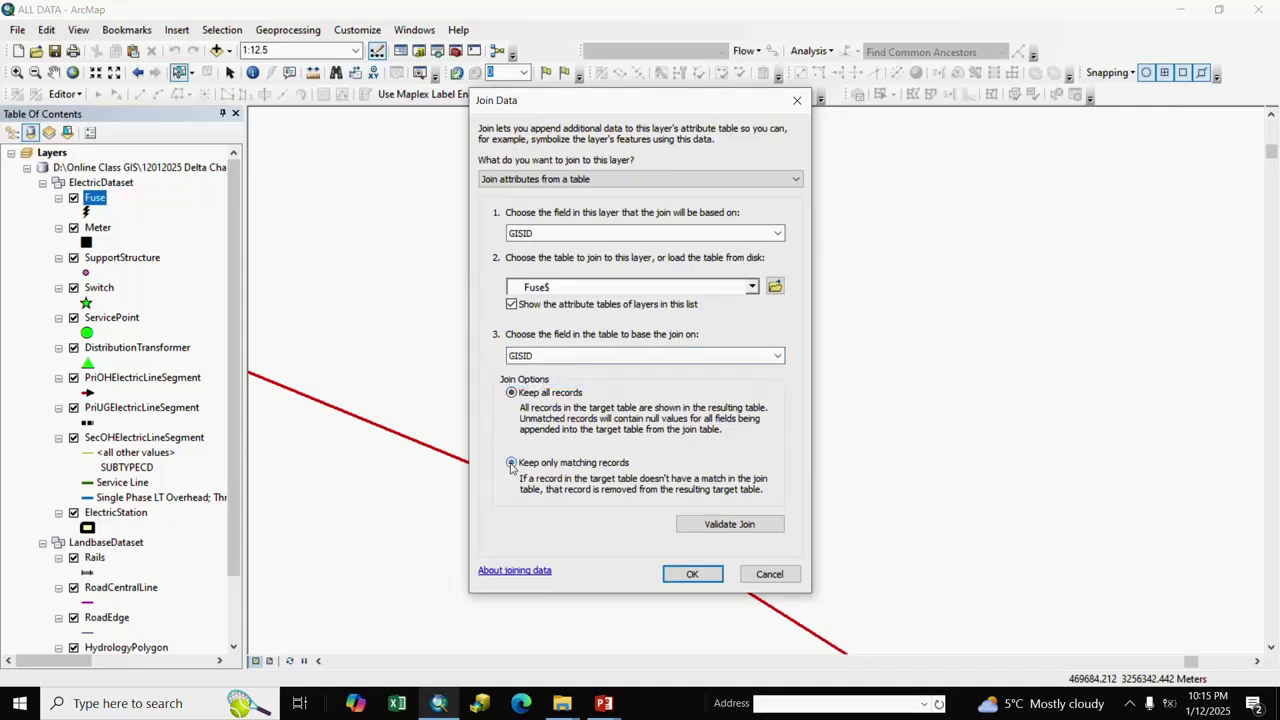
click(690, 574)
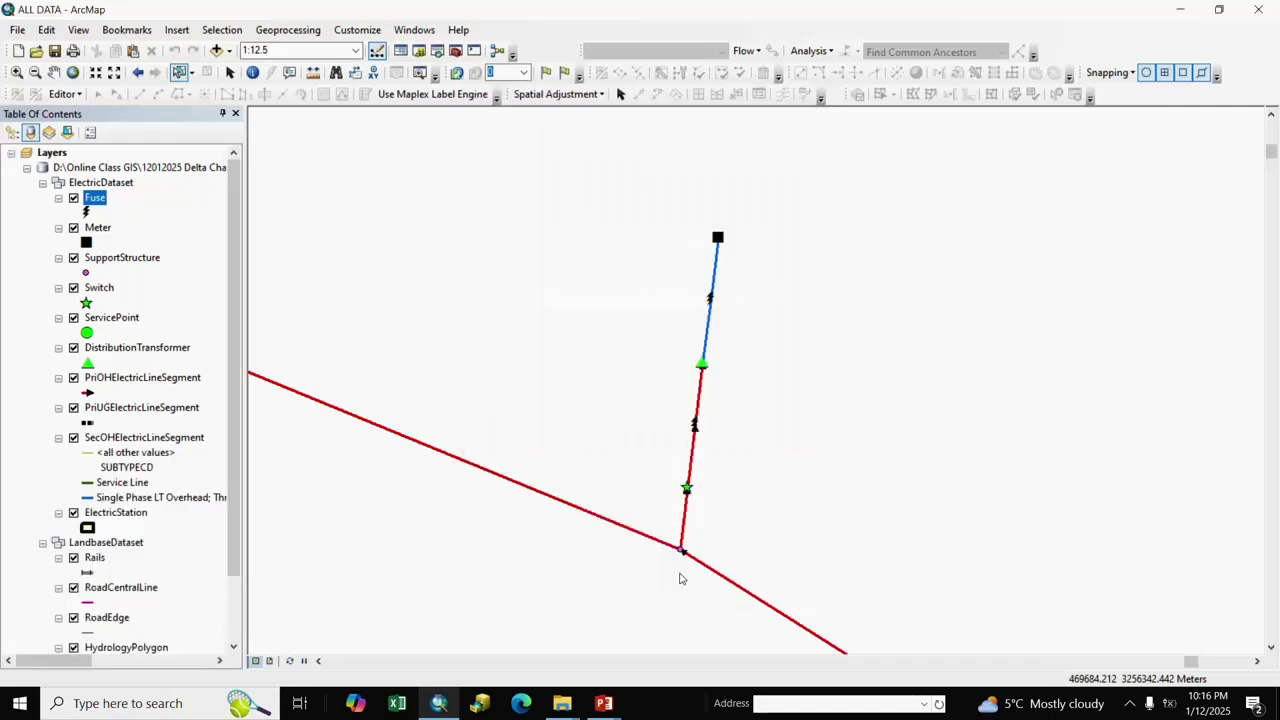
Step: Select the matching Fuse records in the attribute table, start an edit session, delete them, and close the table
right_click(97, 201)
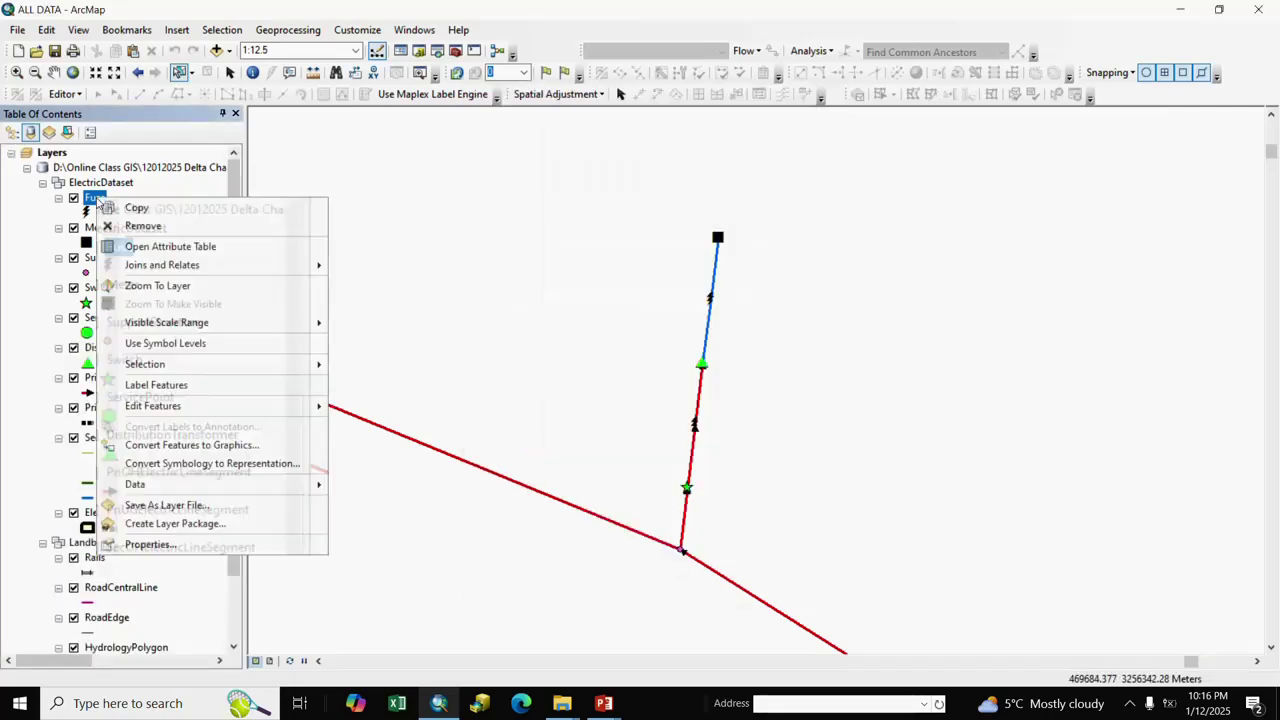
click(143, 250)
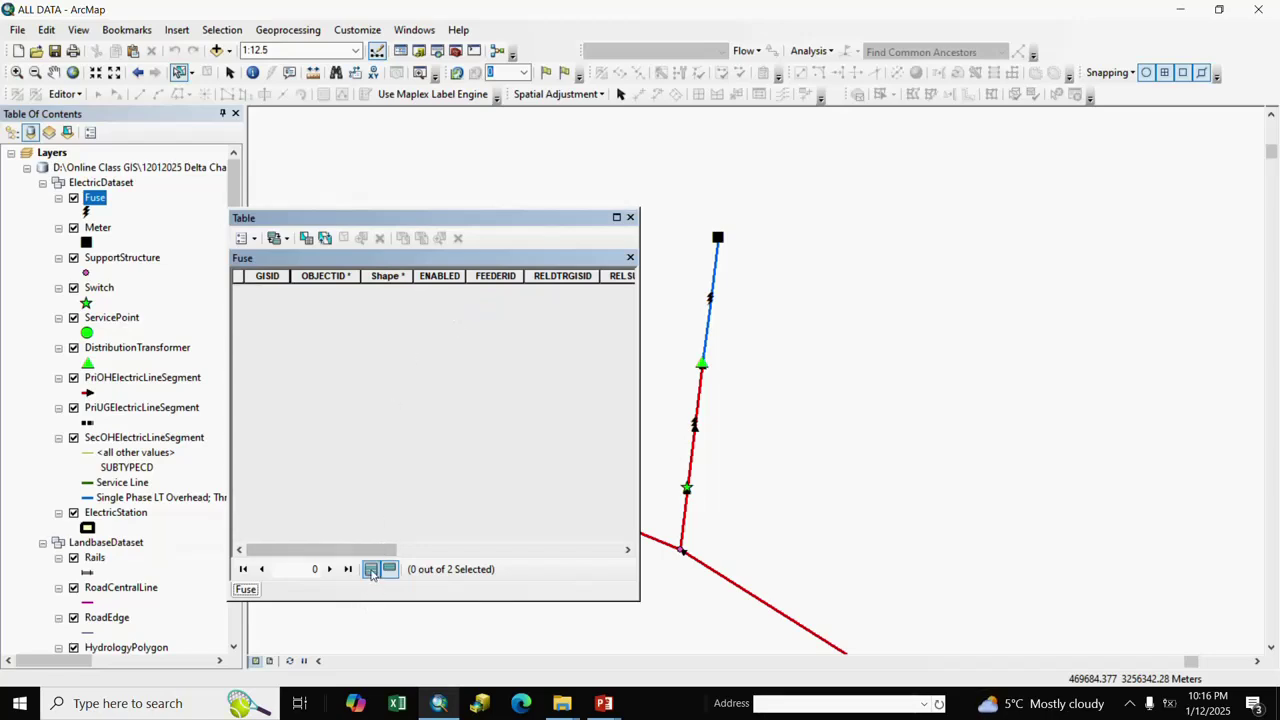
click(371, 569)
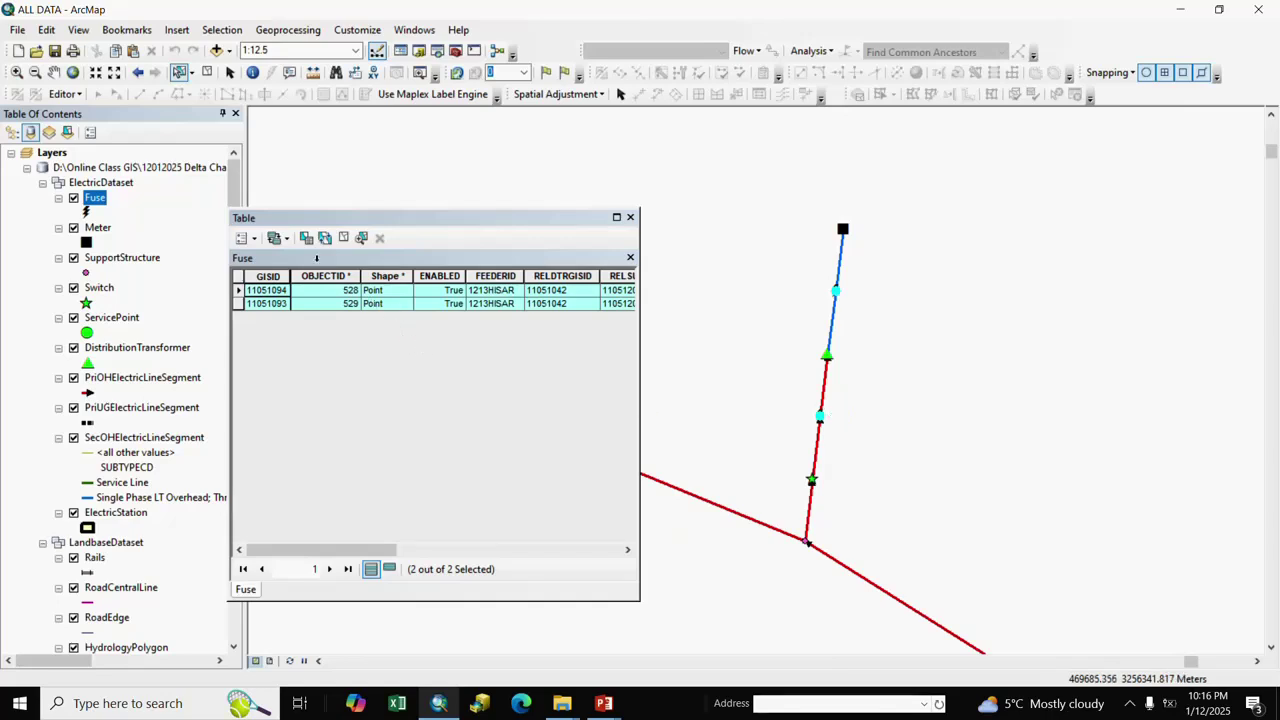
click(79, 94)
click(92, 114)
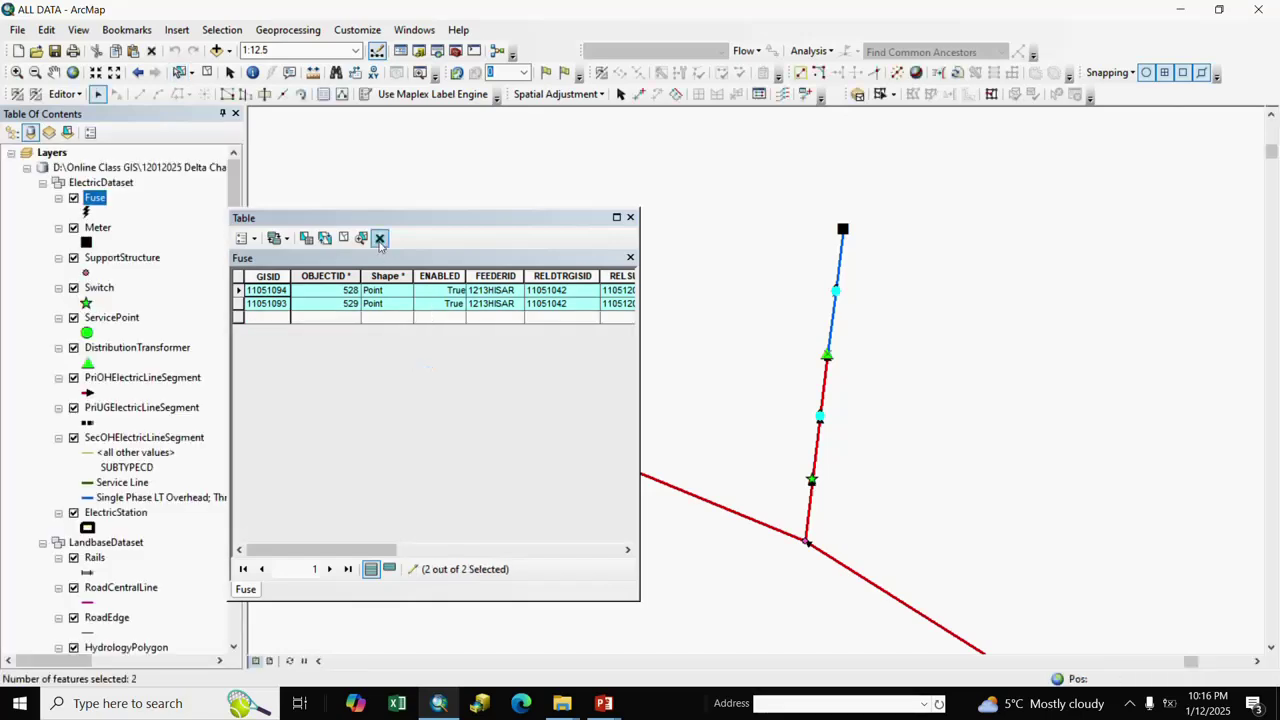
click(379, 238)
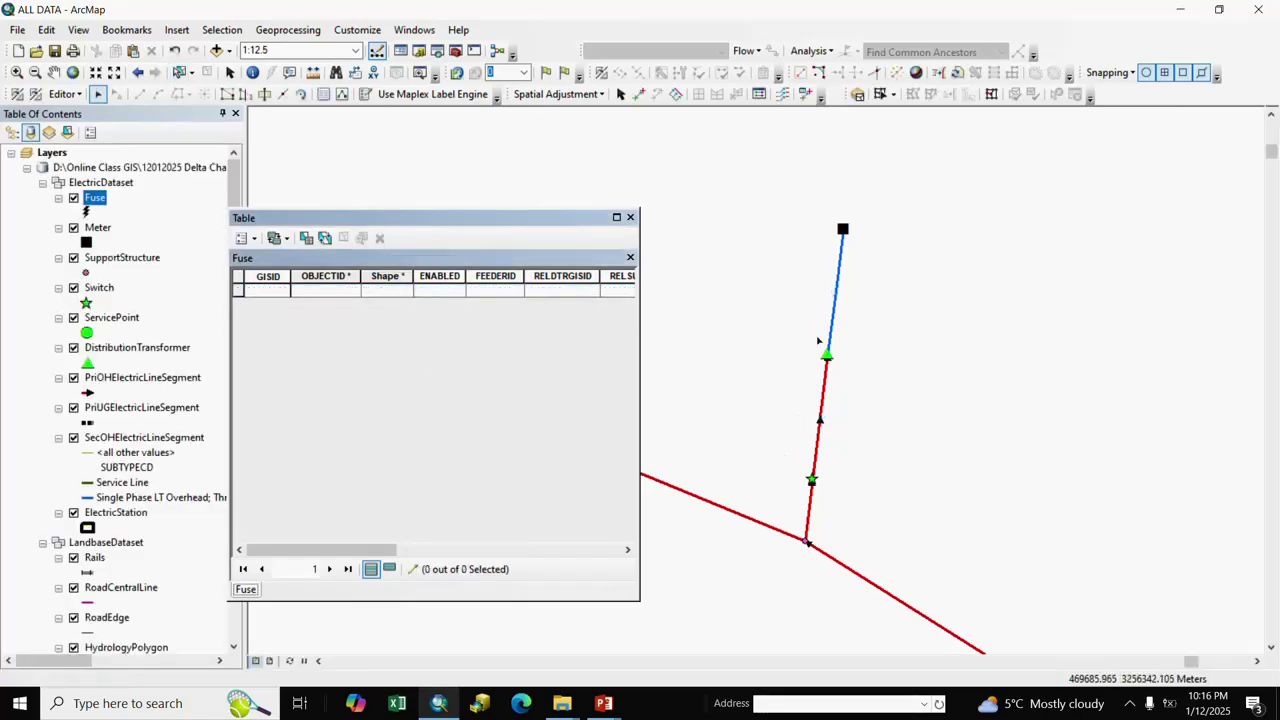
click(630, 217)
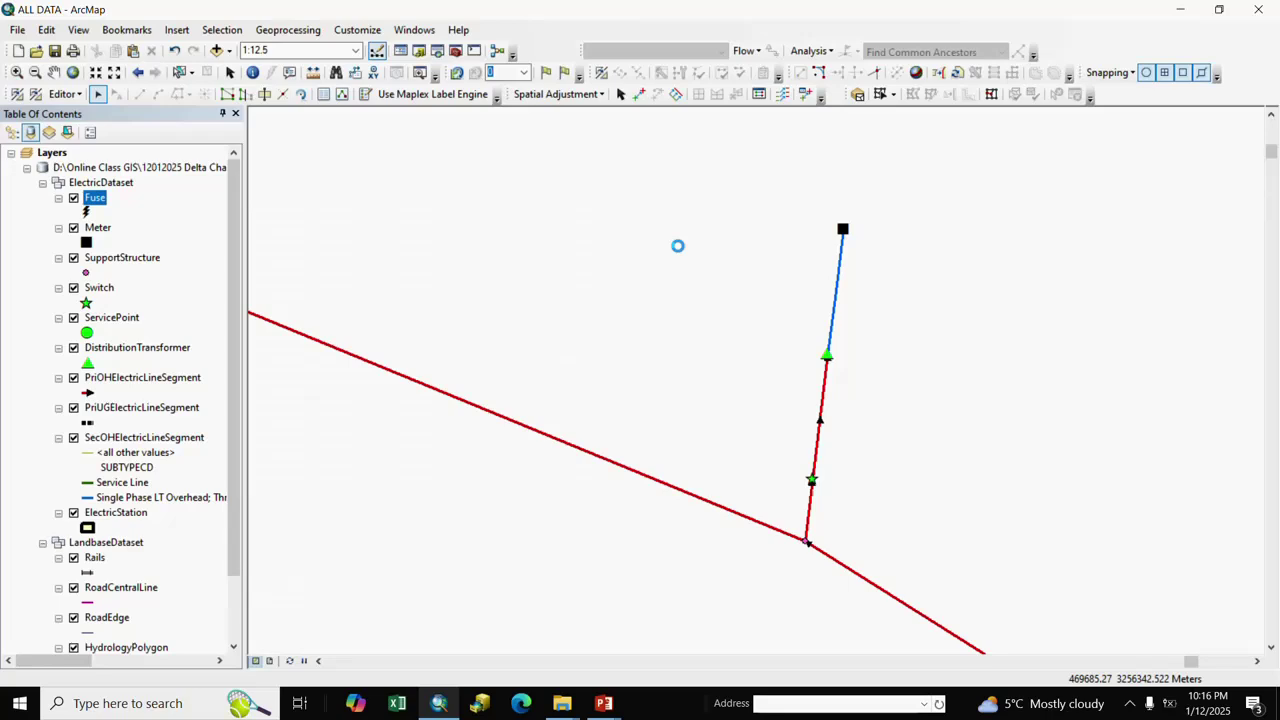
Step: Remove all joins from the Fuse layer
right_click(95, 204)
mouse_move(220, 267)
mouse_move(395, 288)
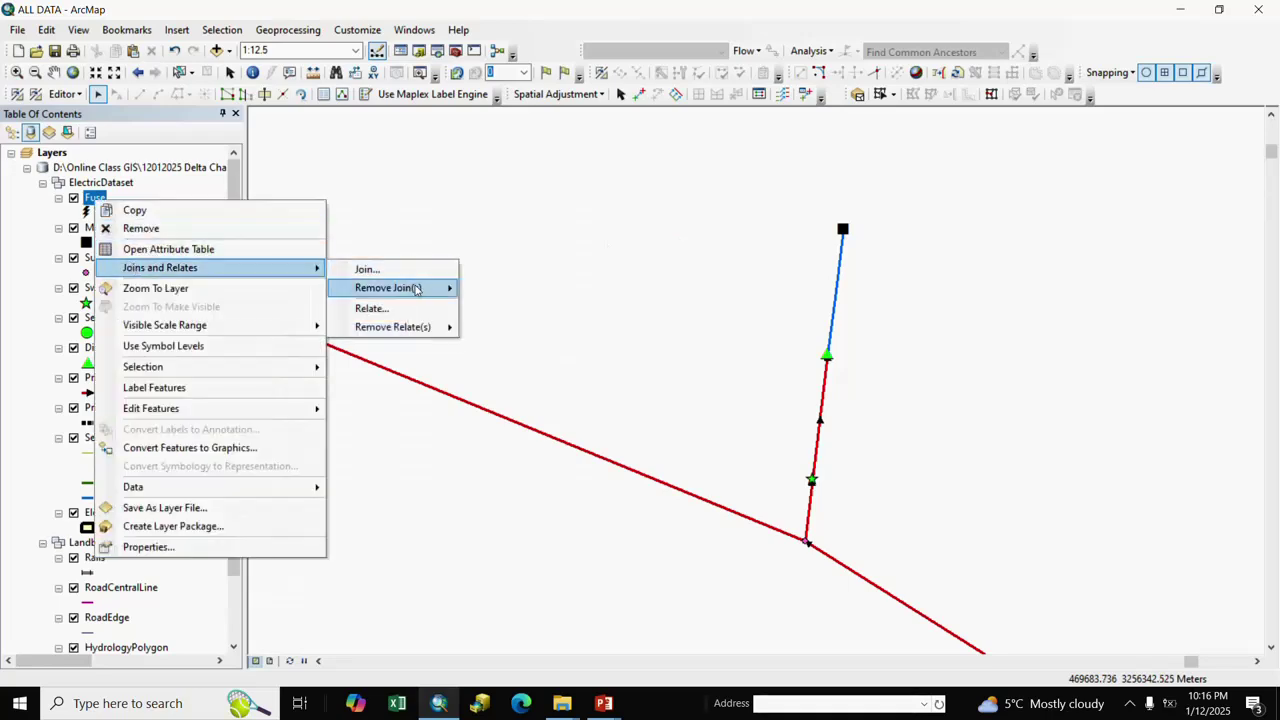
click(518, 308)
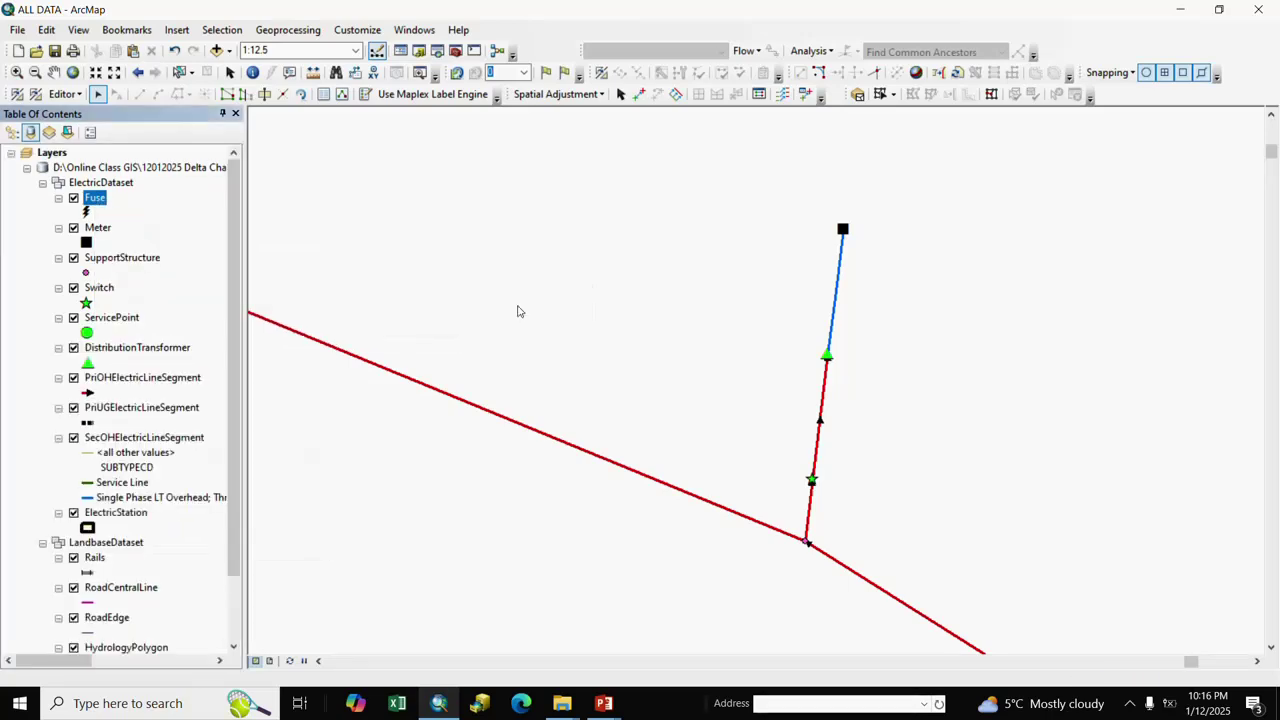
Step: Join the Meter layer to the Meter$ sheet of Delete File.xls on GISID, keeping only matching records
right_click(112, 230)
mouse_move(249, 304)
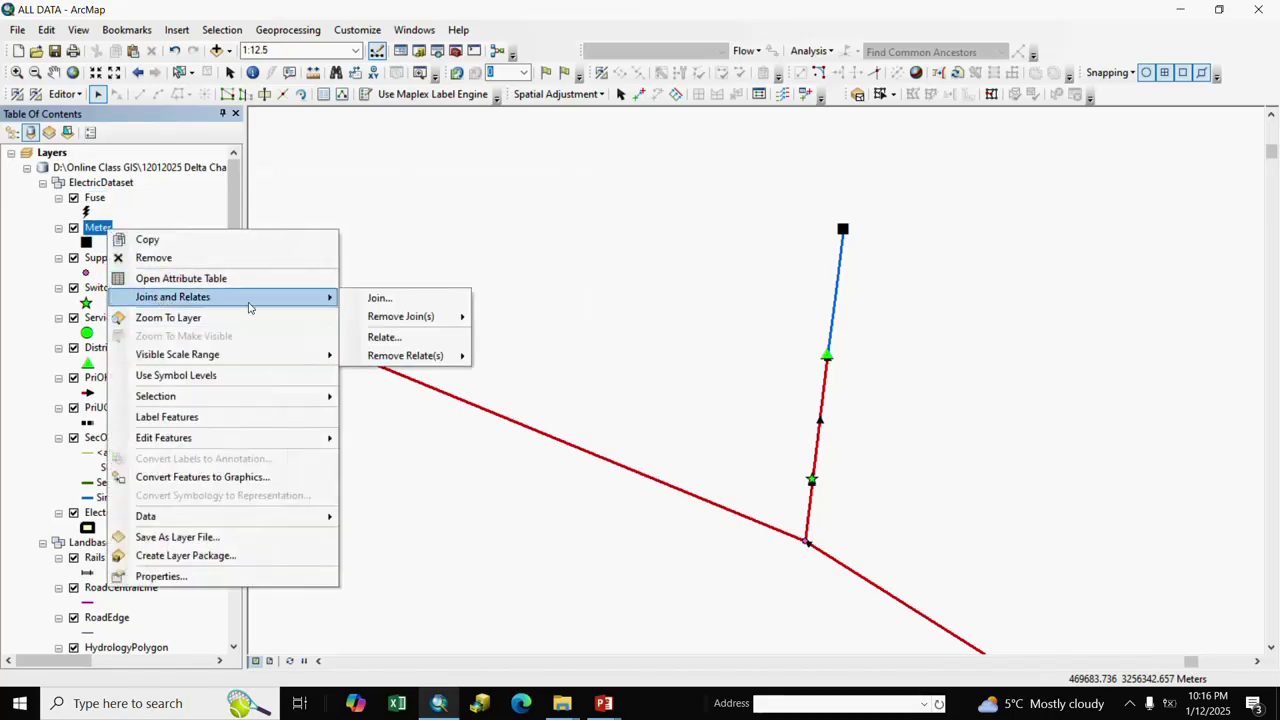
click(378, 298)
click(778, 233)
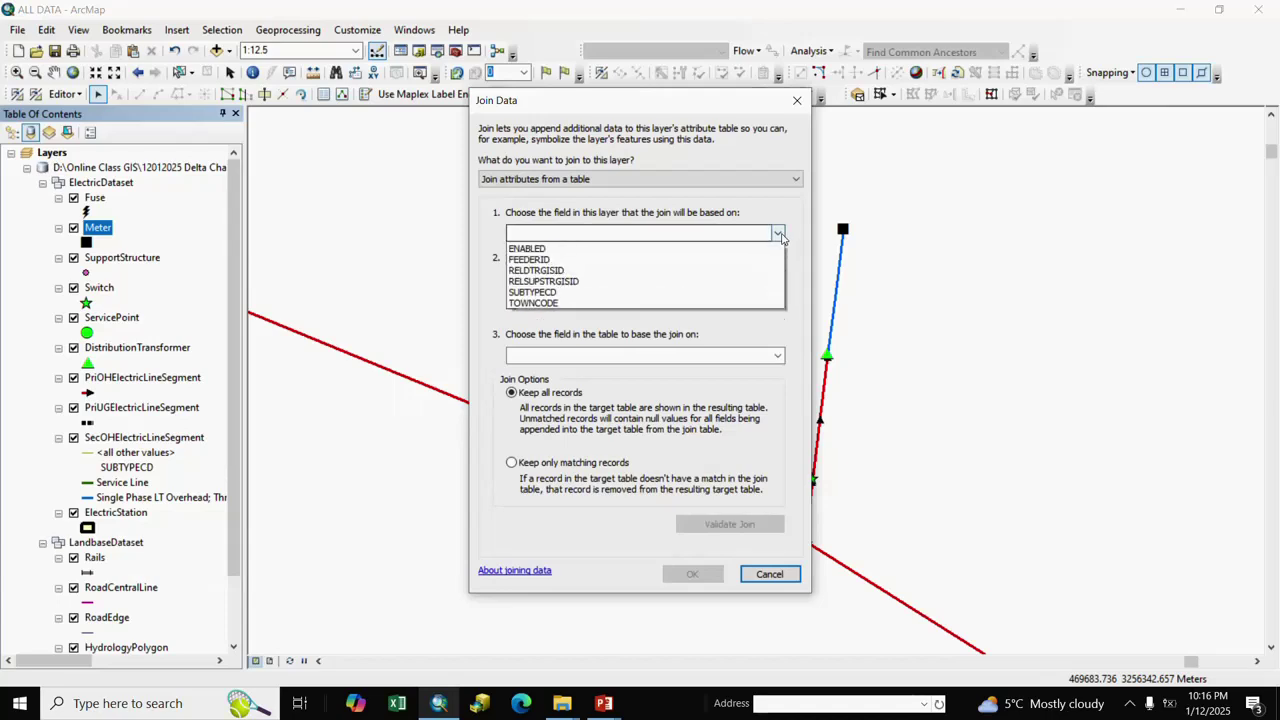
click(538, 250)
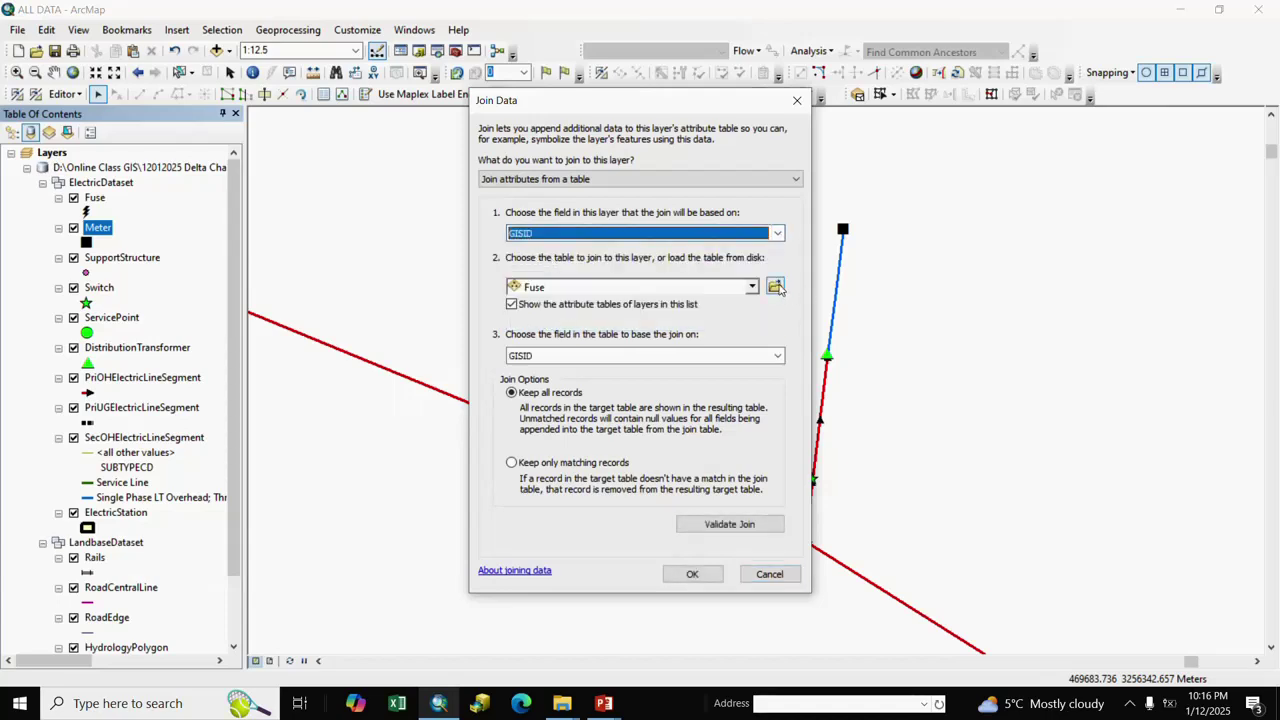
click(776, 287)
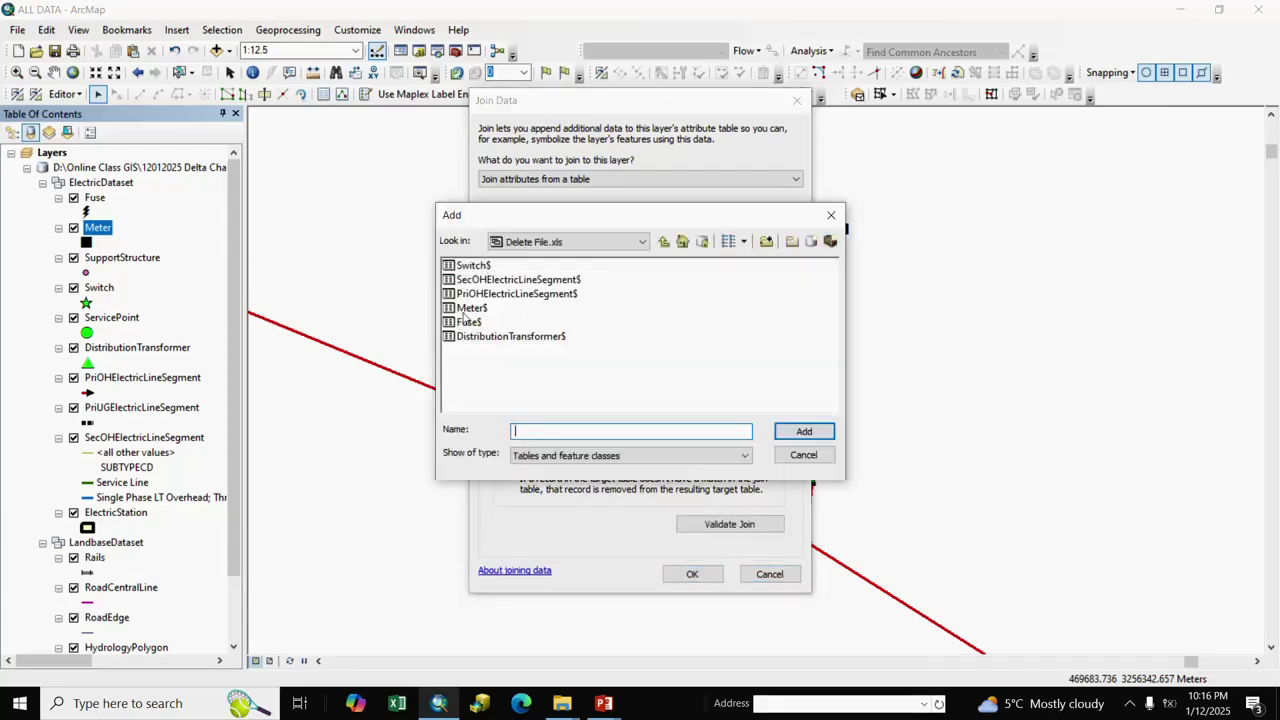
click(474, 308)
click(804, 431)
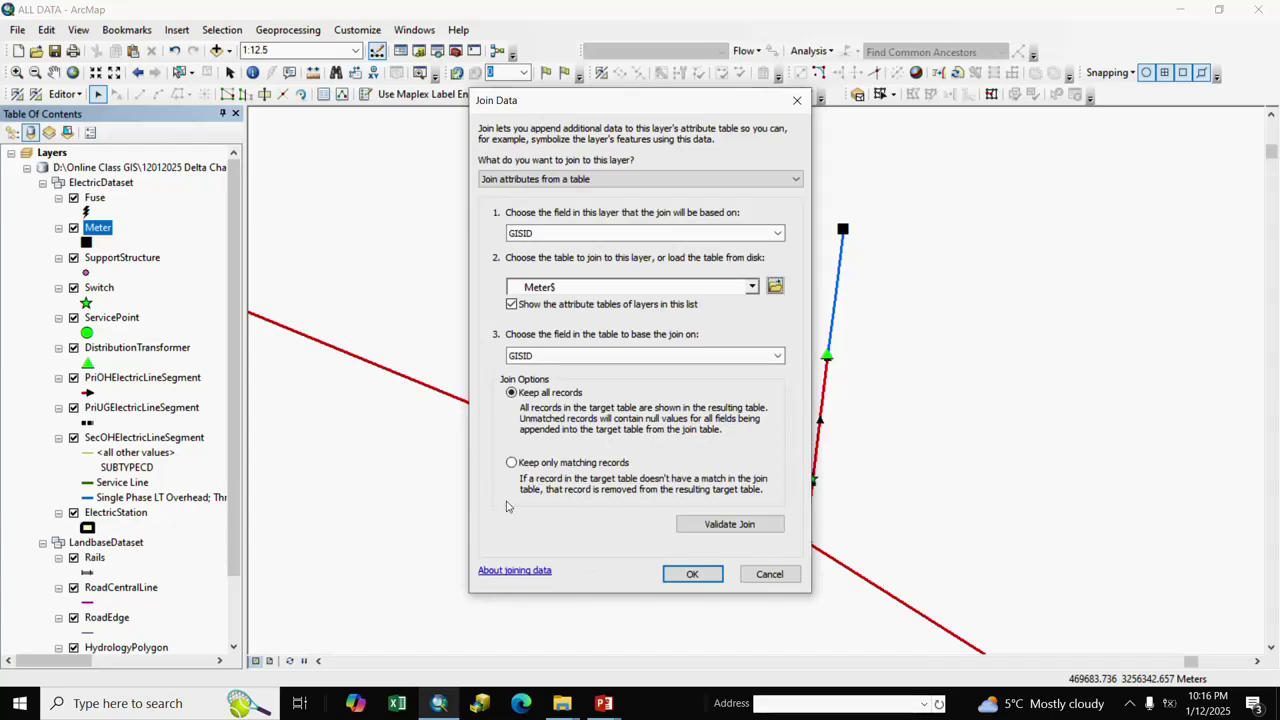
click(512, 462)
click(693, 574)
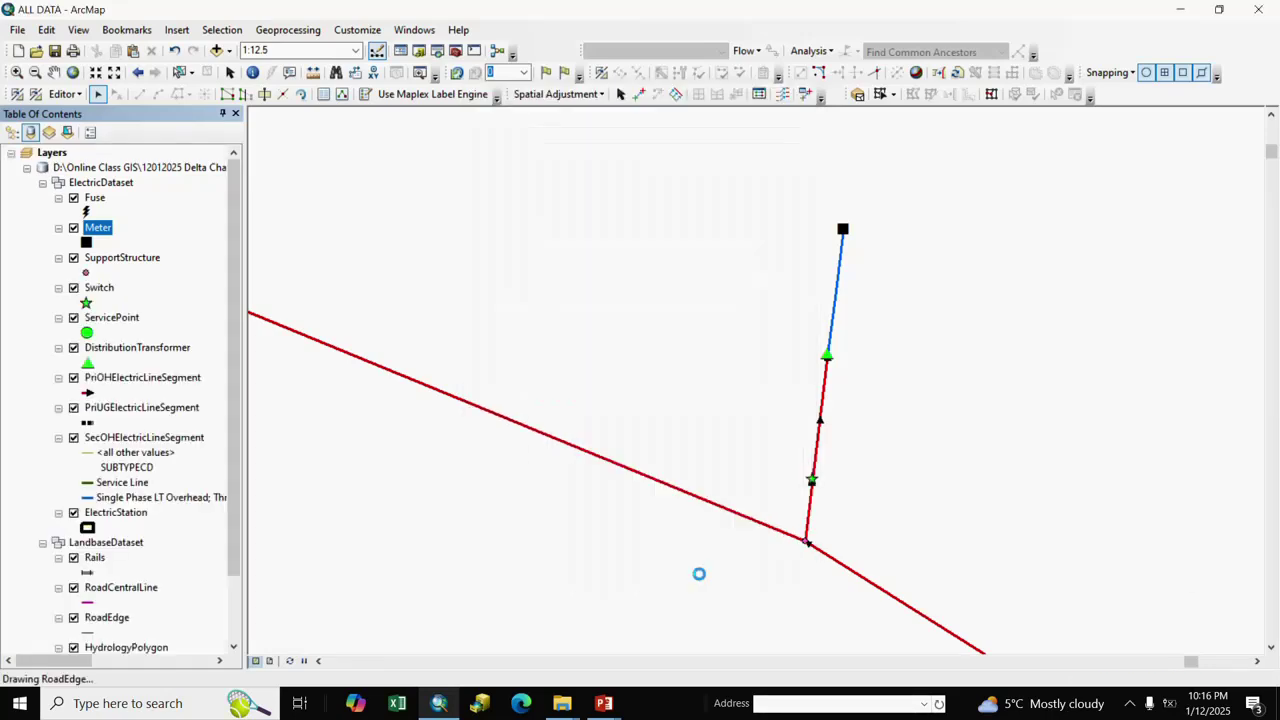
Step: Delete the matching Meter record through the layer's attribute table and close the table
right_click(100, 230)
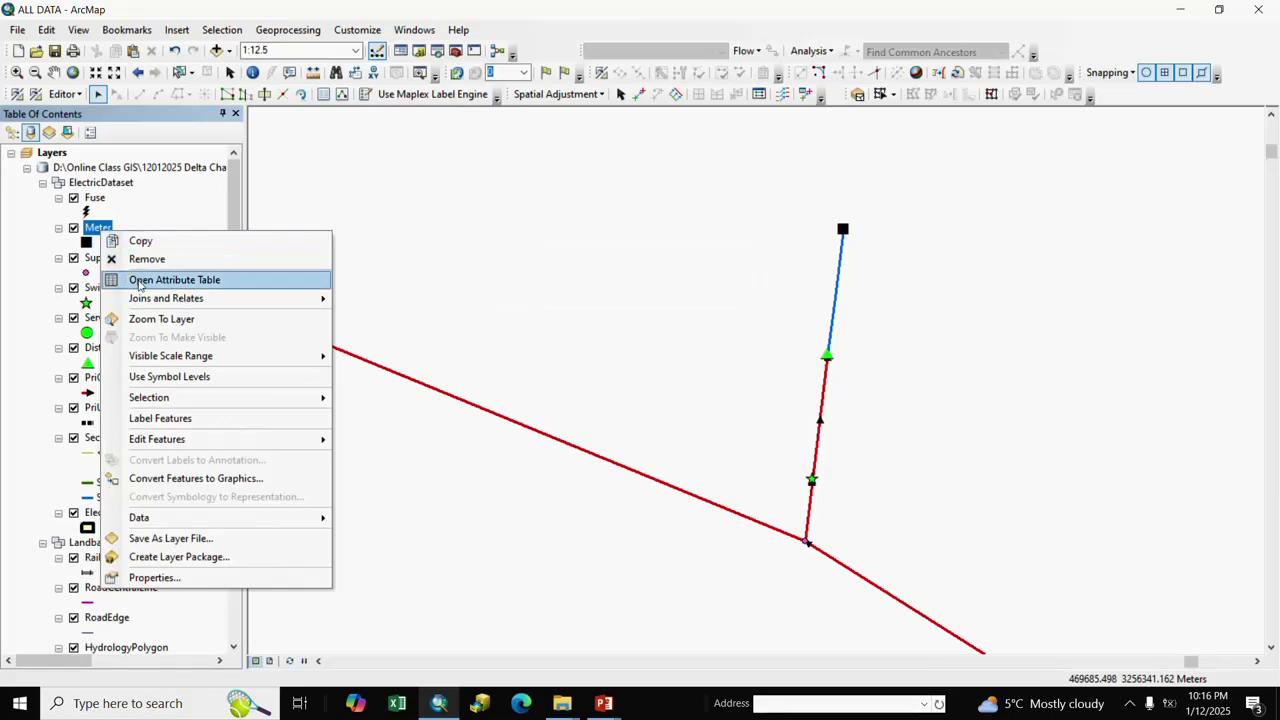
click(150, 279)
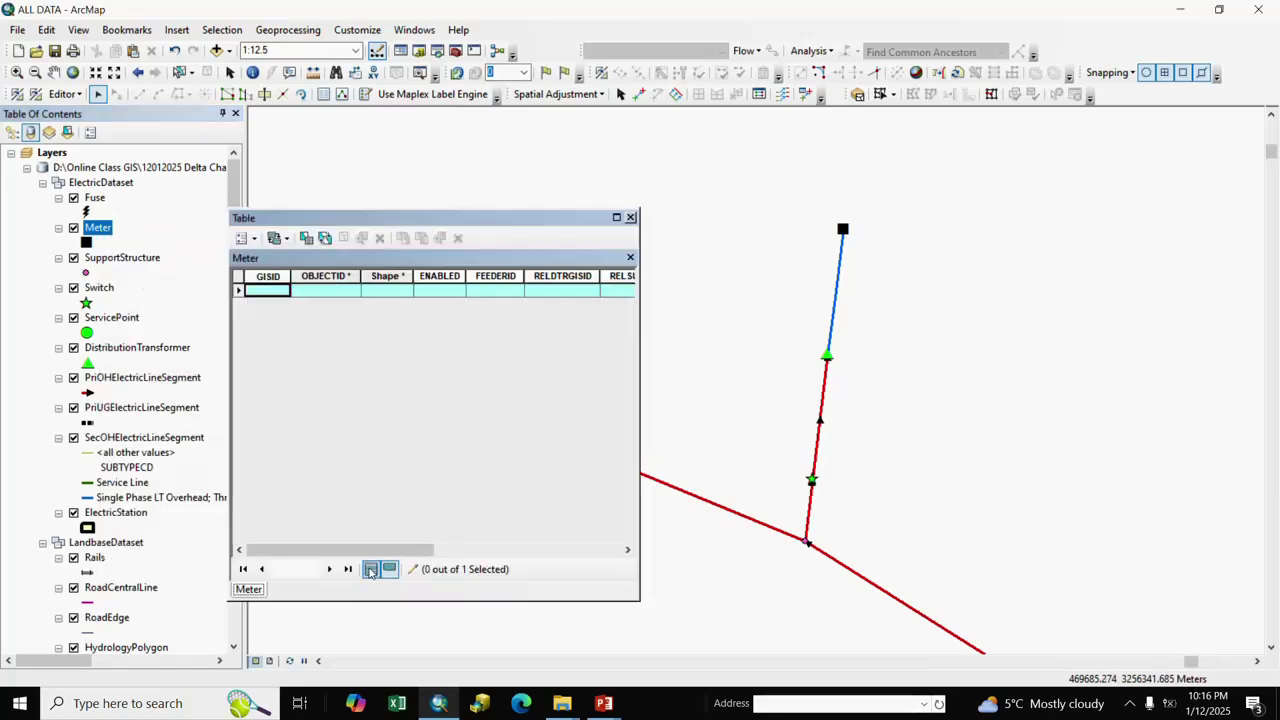
click(238, 291)
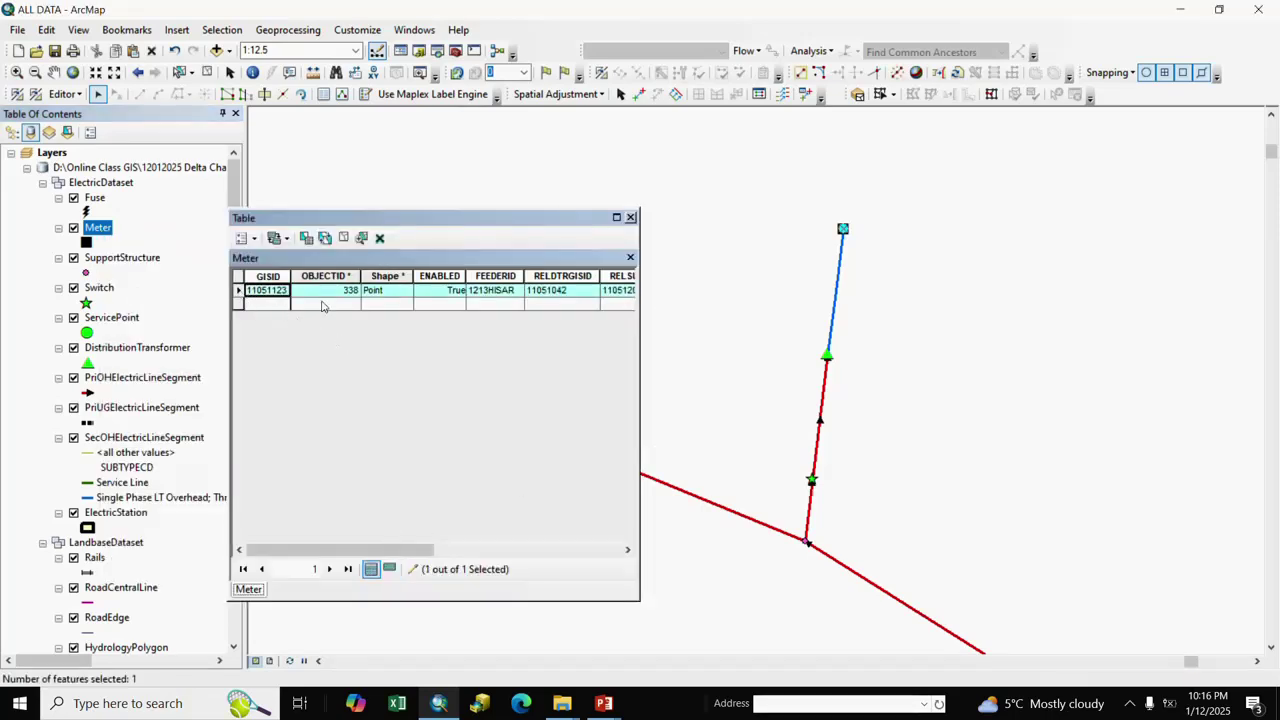
click(380, 238)
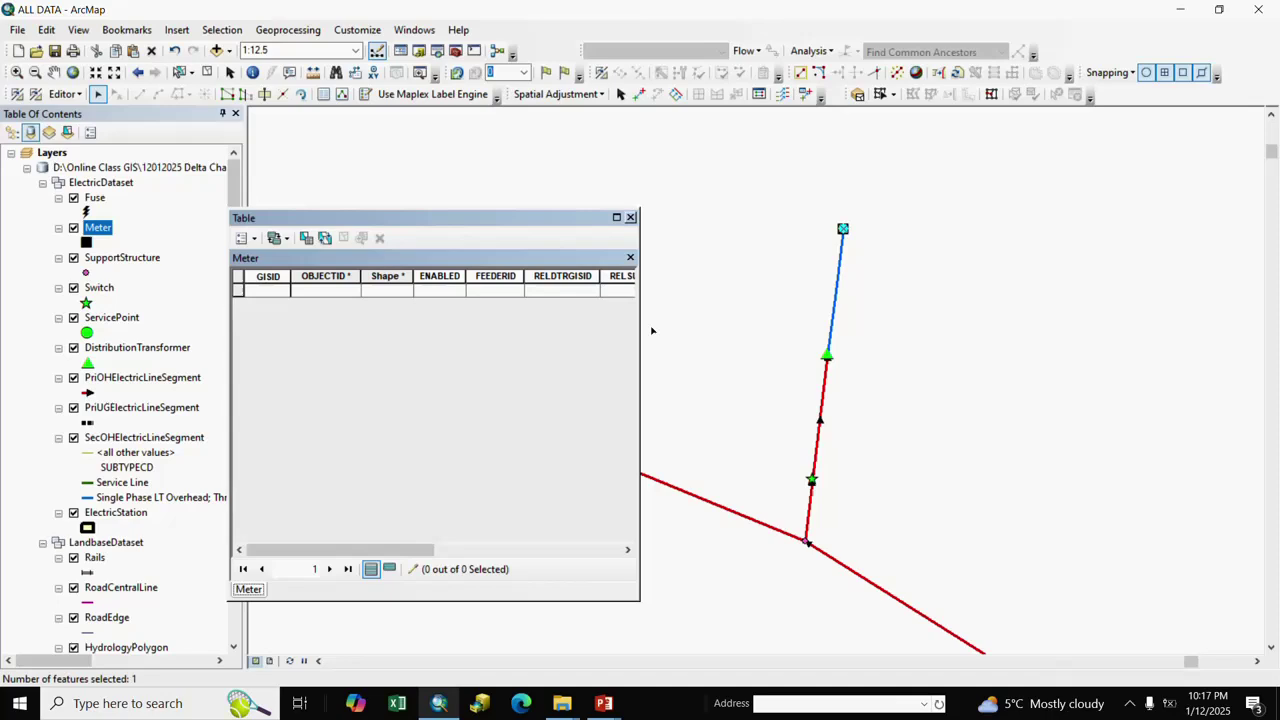
click(630, 218)
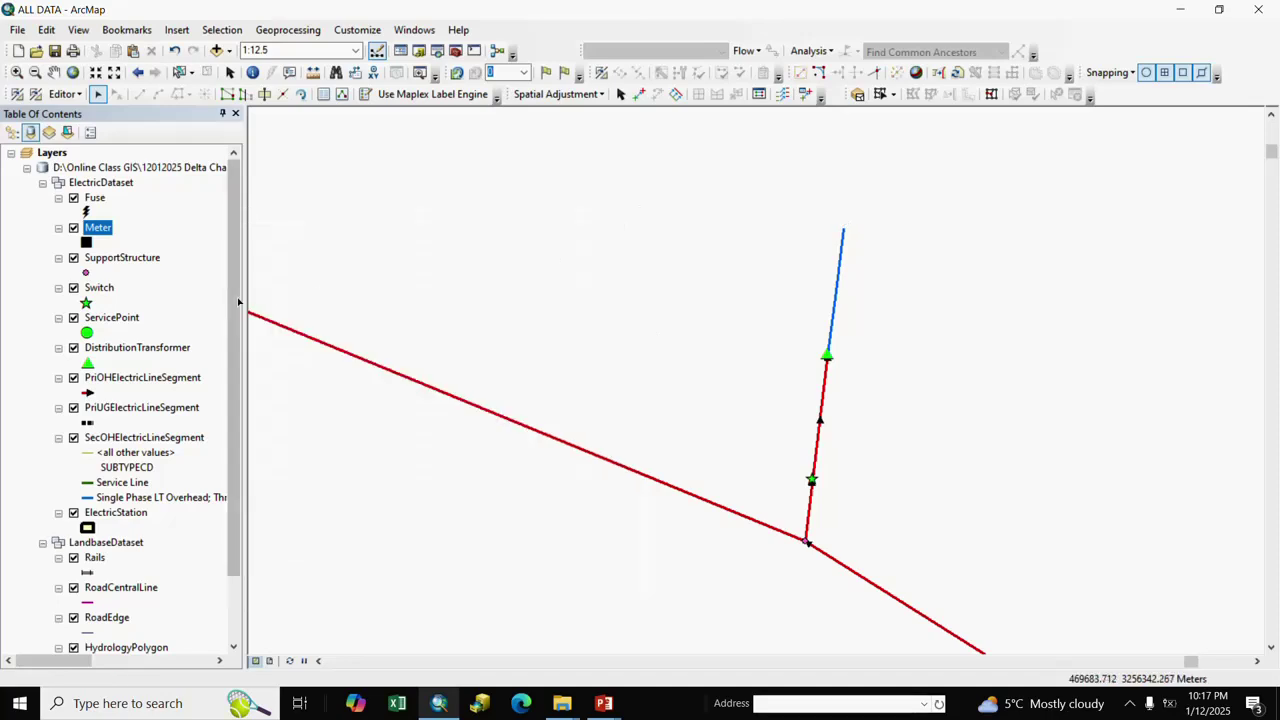
Step: Remove all joins from the Meter layer
right_click(103, 231)
mouse_move(230, 295)
mouse_move(425, 315)
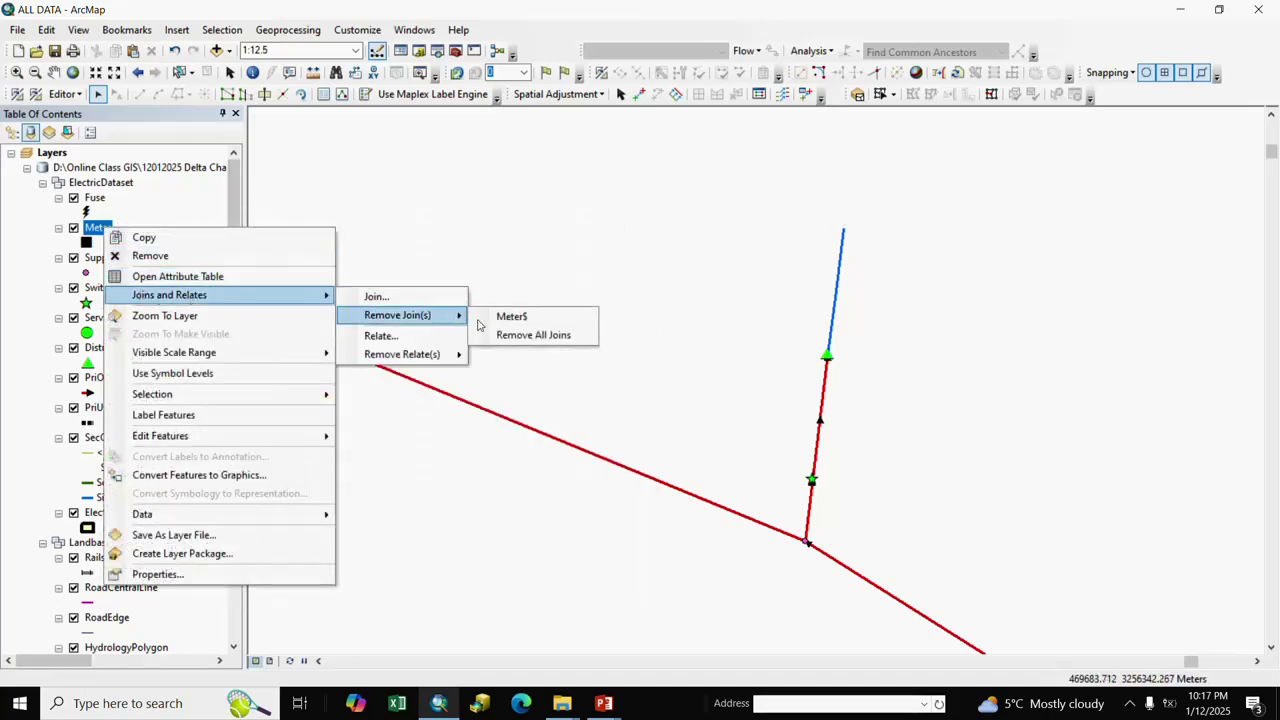
click(533, 335)
Step: Join the Switch layer to the Switch$ sheet of Delete File.xls on GISID, keeping only matching records
right_click(107, 289)
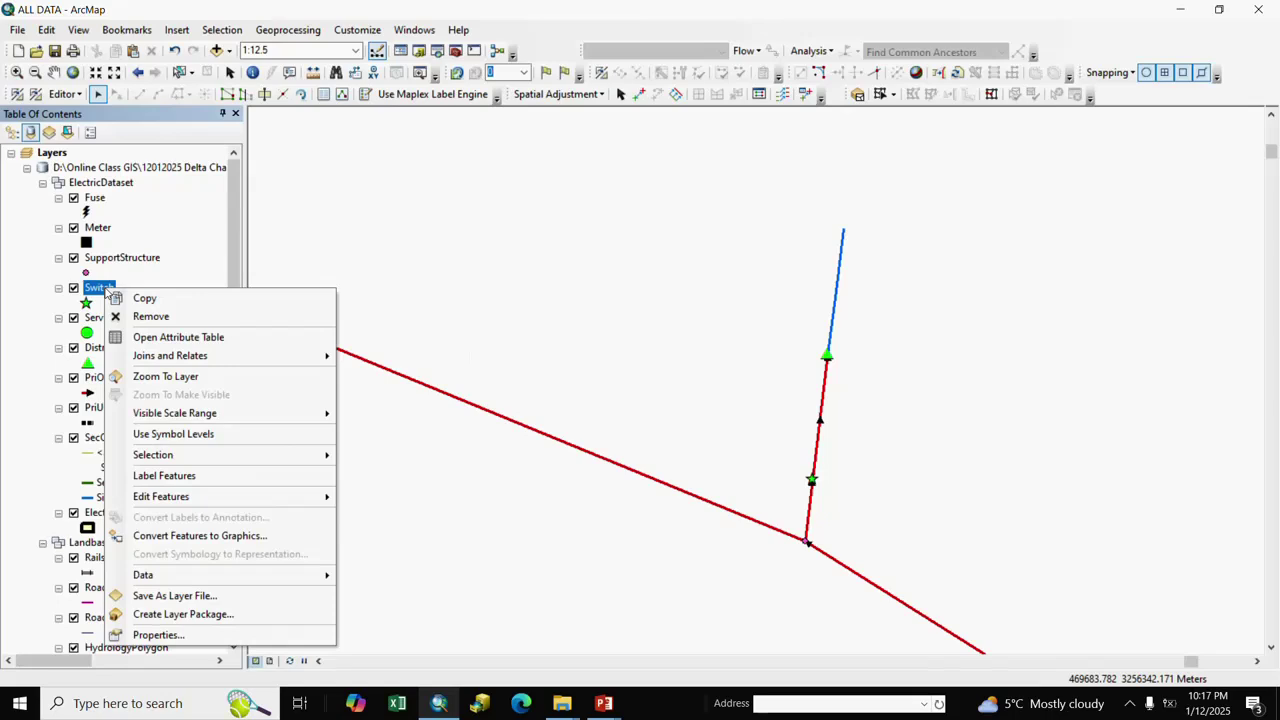
mouse_move(240, 356)
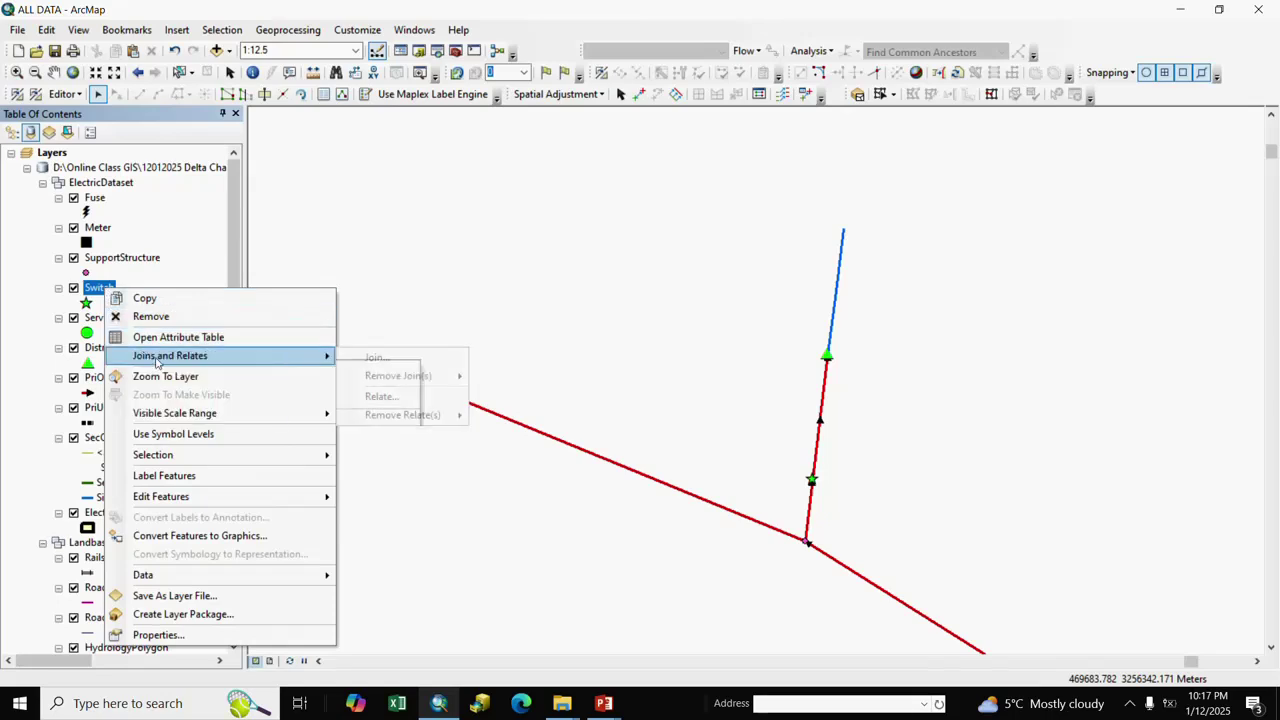
click(383, 364)
click(777, 233)
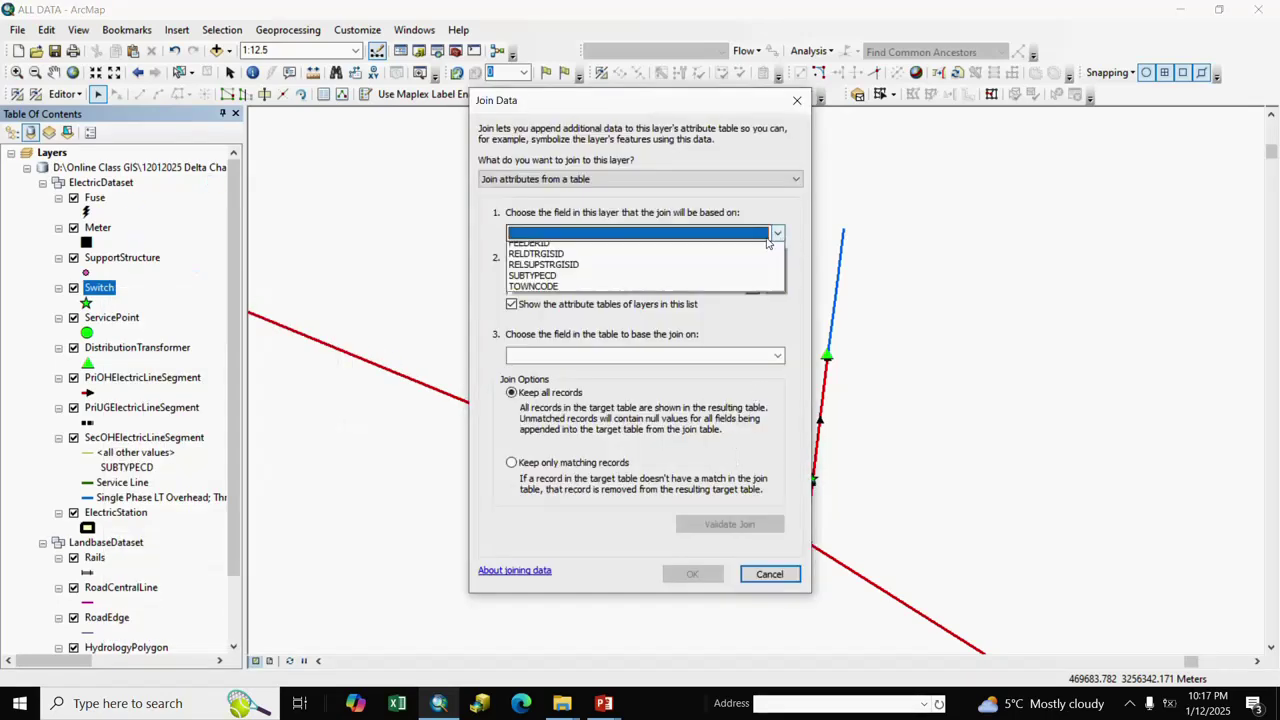
click(743, 314)
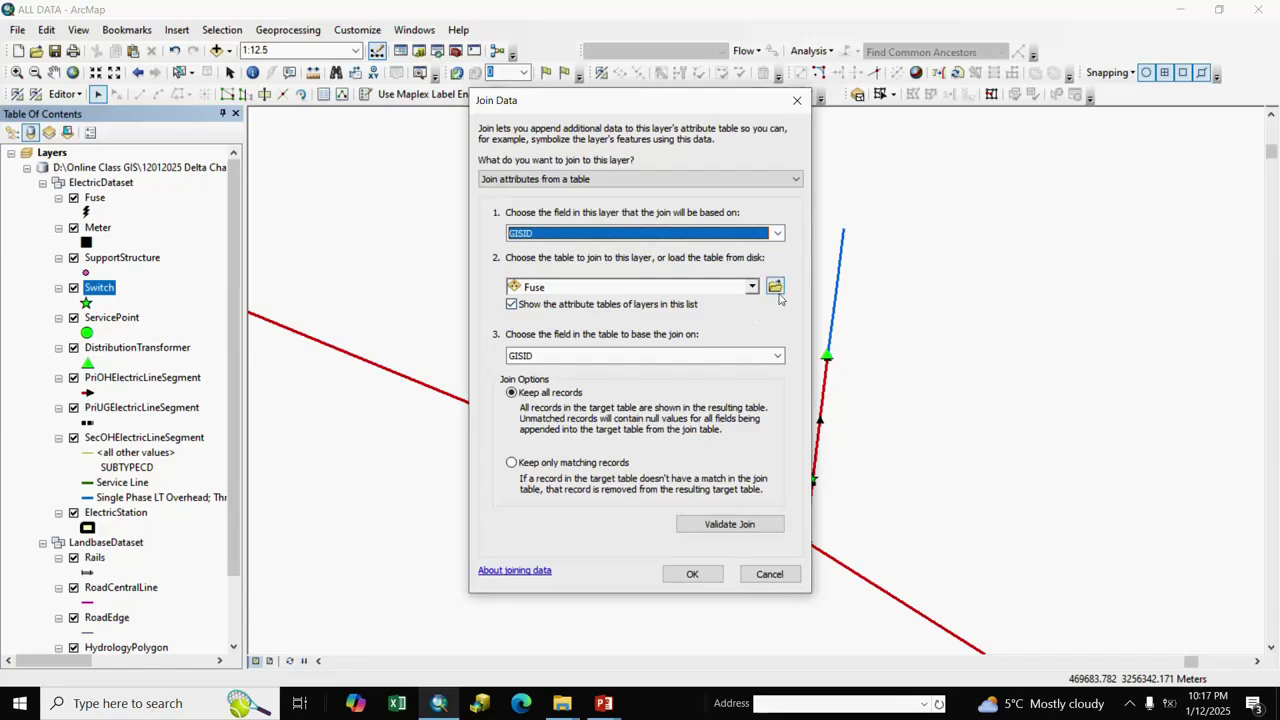
click(775, 287)
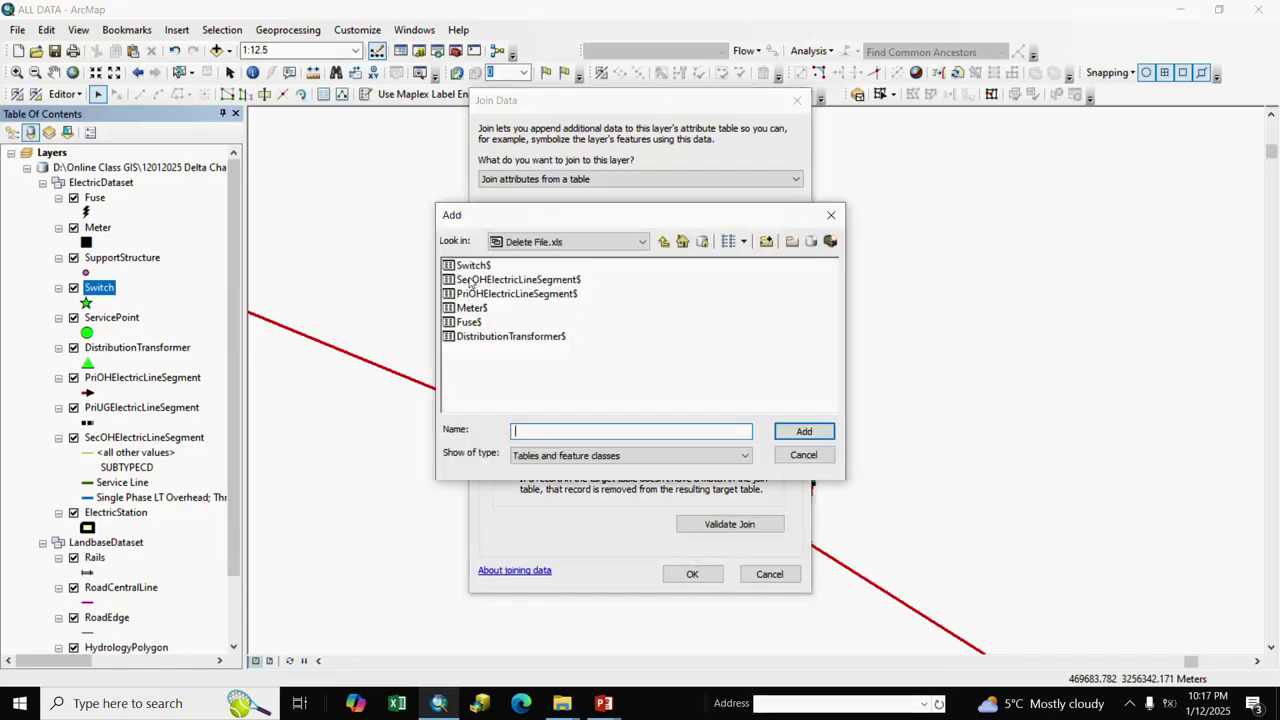
click(472, 266)
click(808, 431)
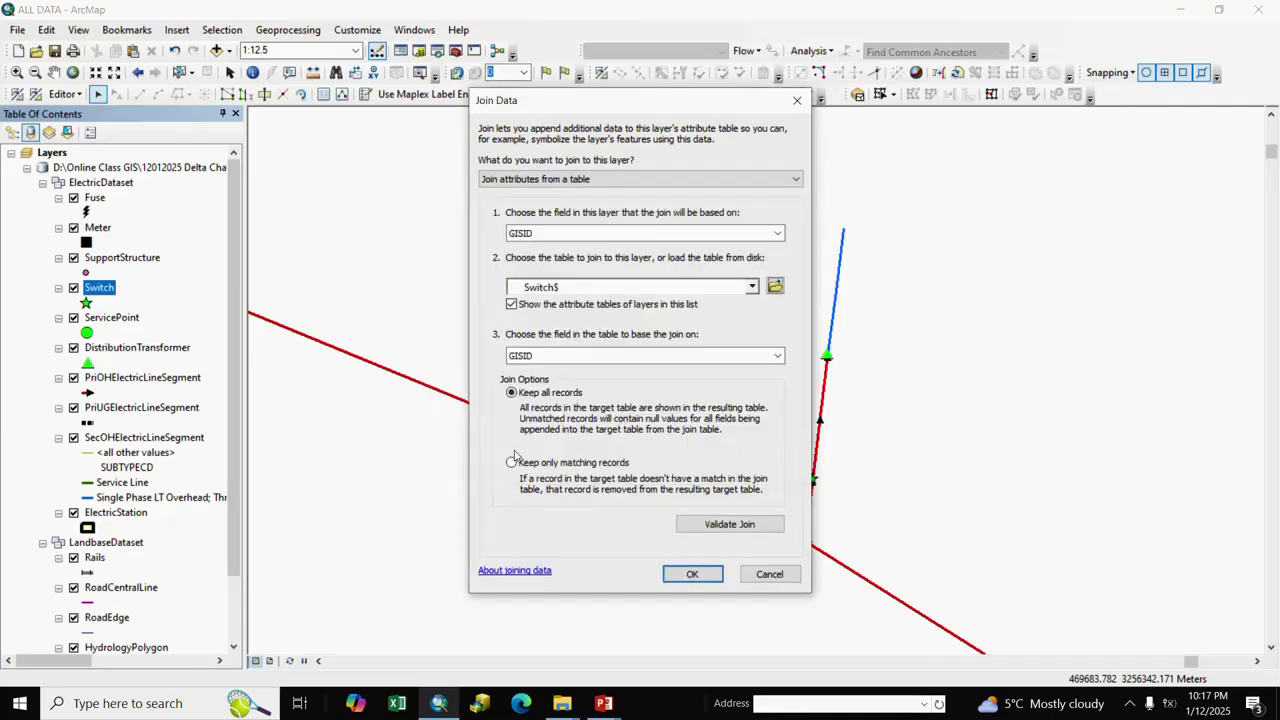
click(692, 574)
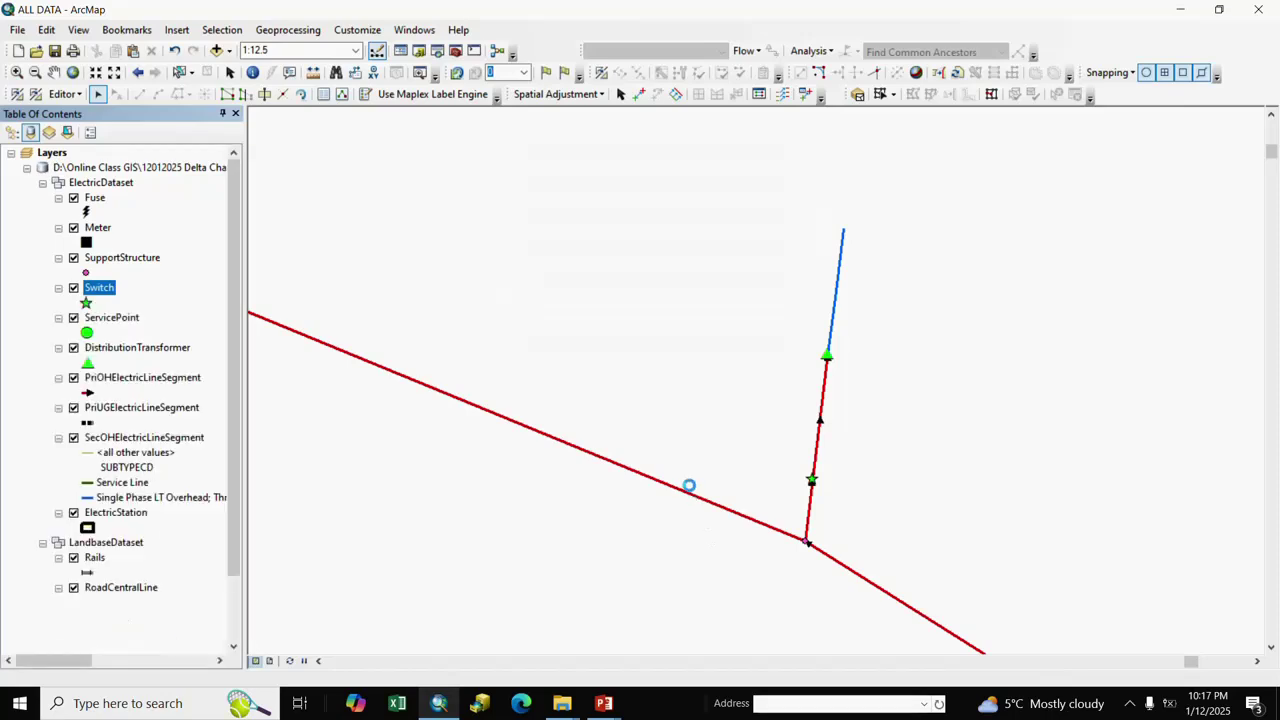
Step: Delete the matching Switch record through the layer's attribute table and close the table
right_click(96, 293)
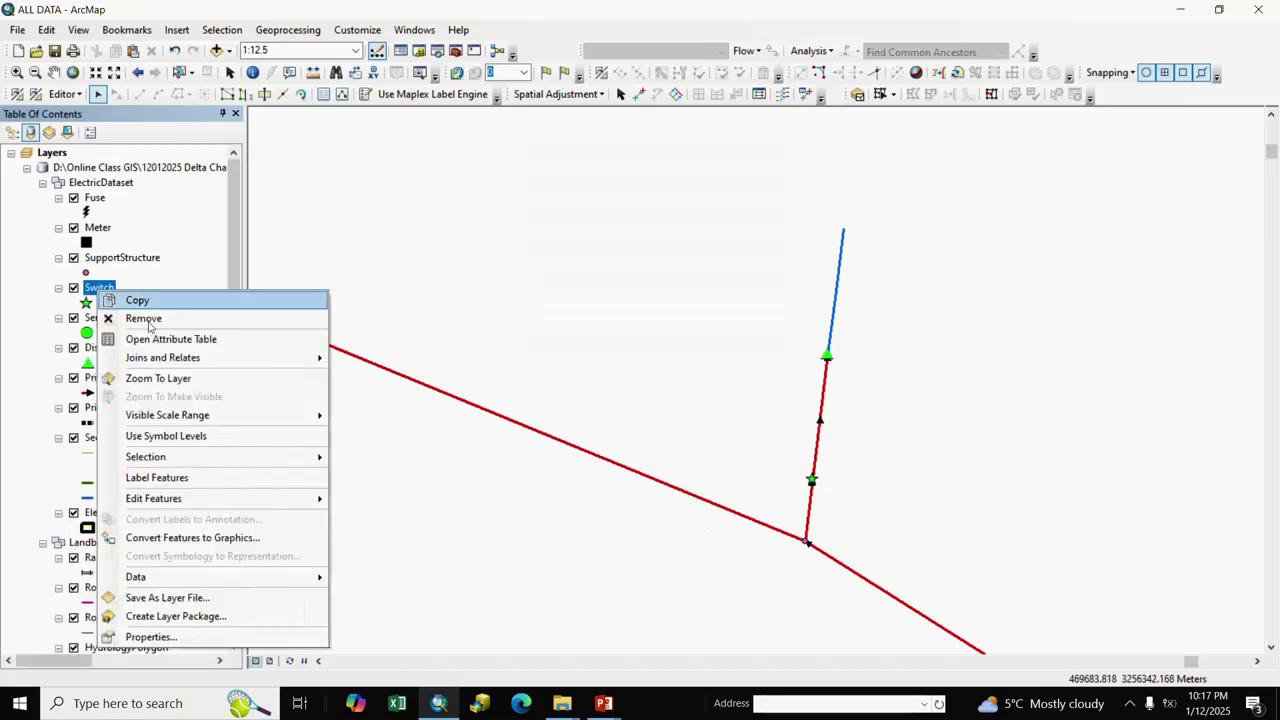
click(150, 338)
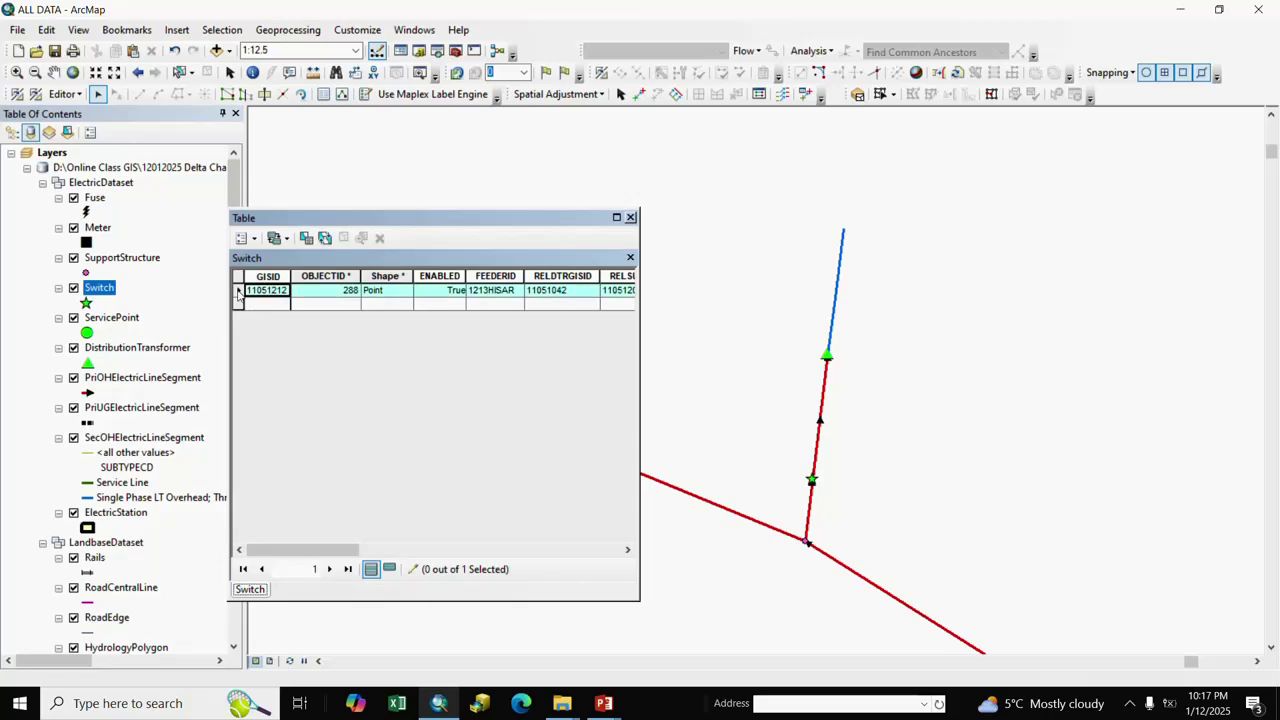
click(380, 238)
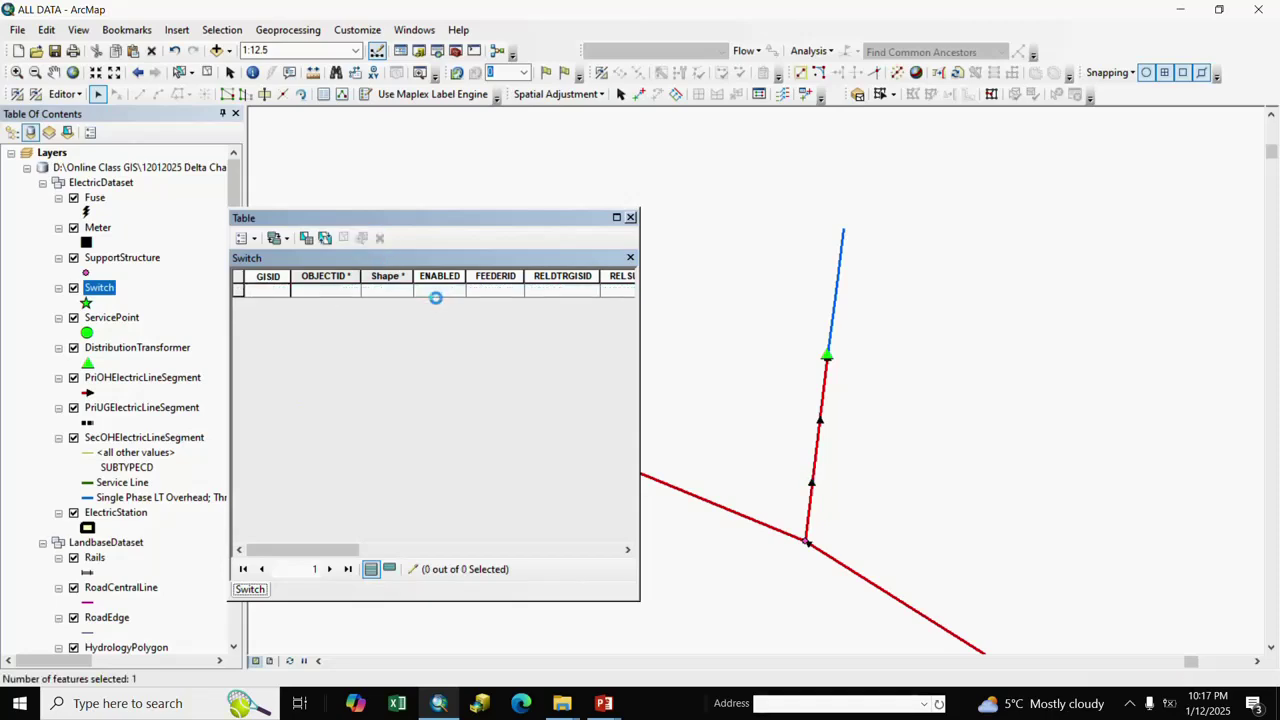
click(630, 217)
Step: Remove all joins from the Switch layer
right_click(105, 291)
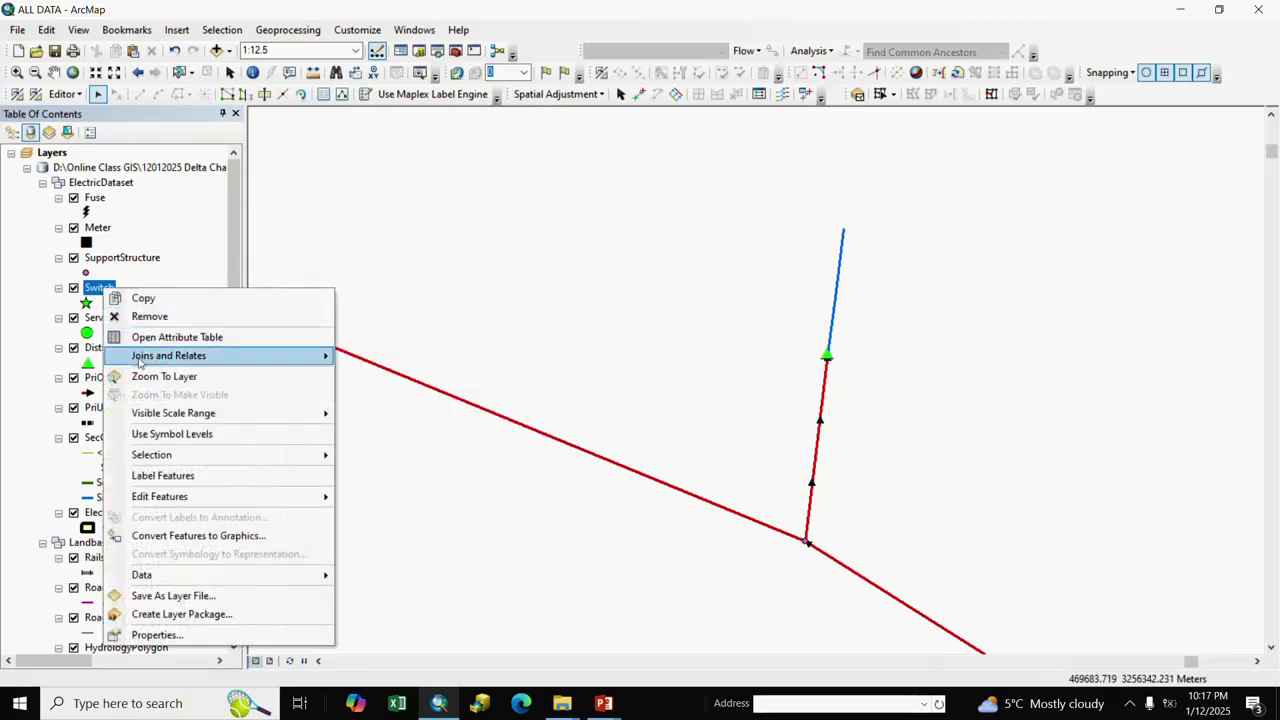
mouse_move(250, 356)
mouse_move(449, 385)
click(532, 395)
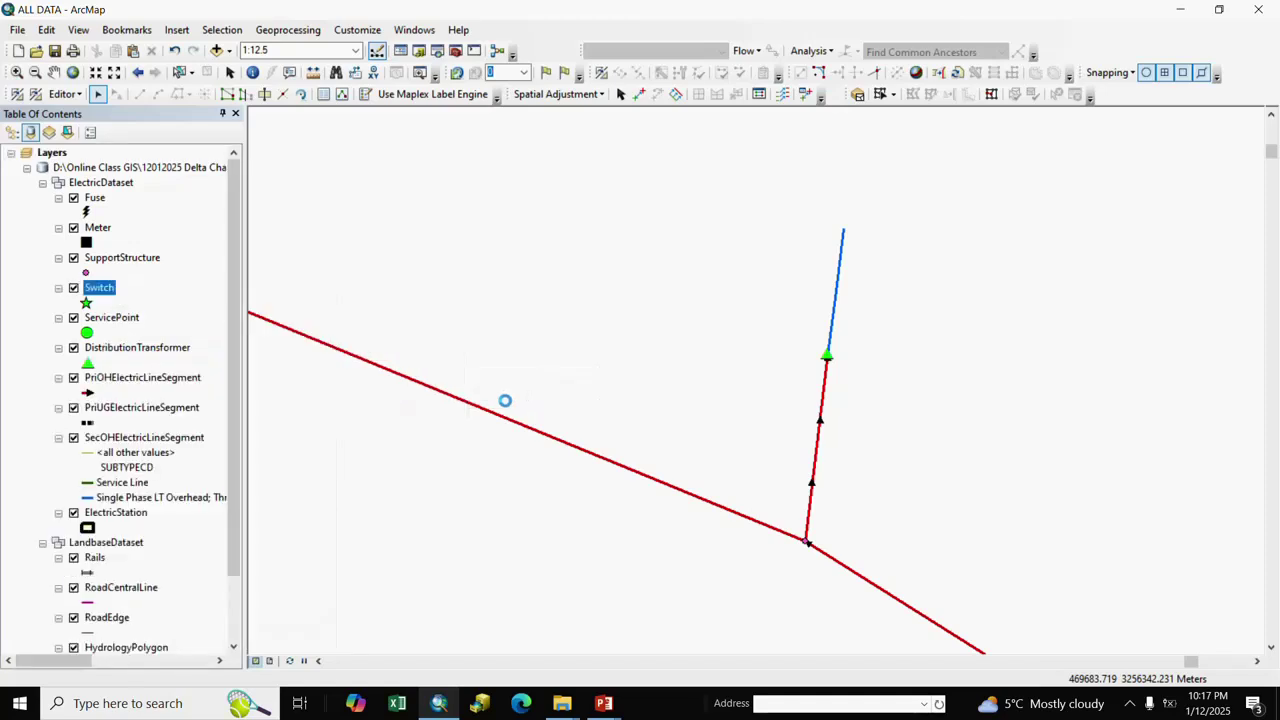
Step: Join the DistributionTransformer layer to the DistributionTransformer$ sheet of Delete File.xls on GISID, keeping only matching records
click(125, 349)
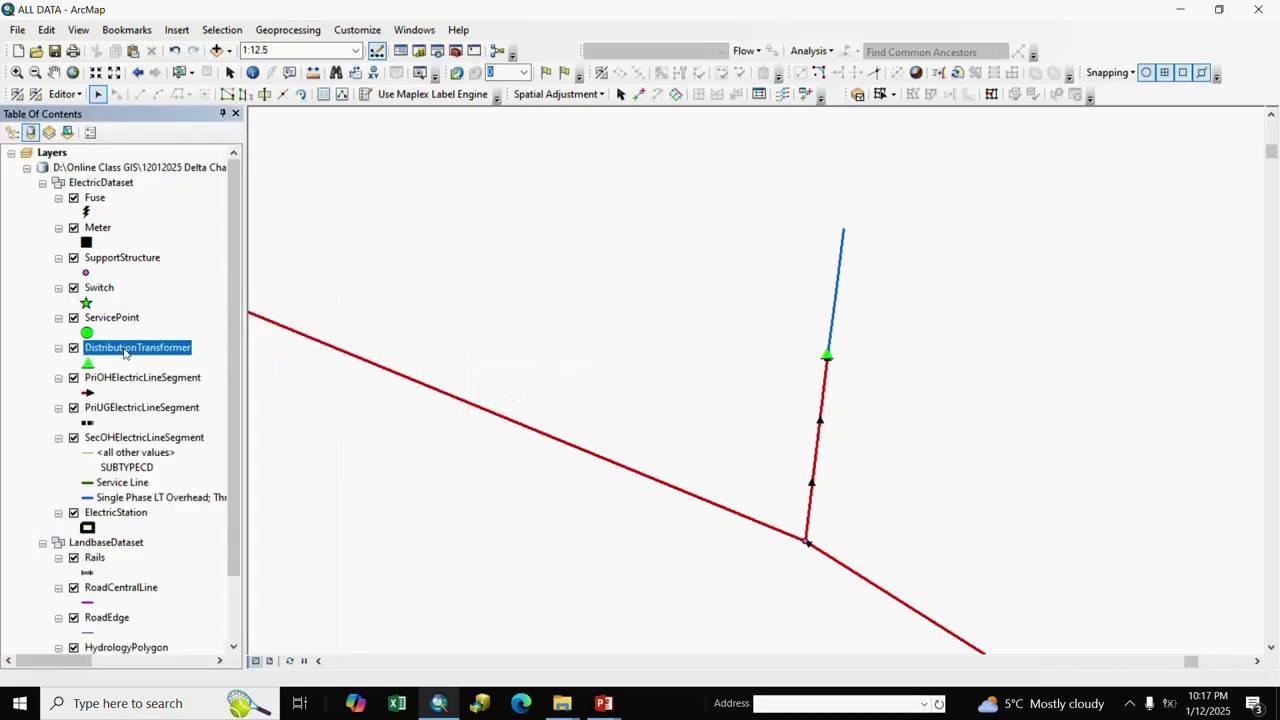
right_click(125, 352)
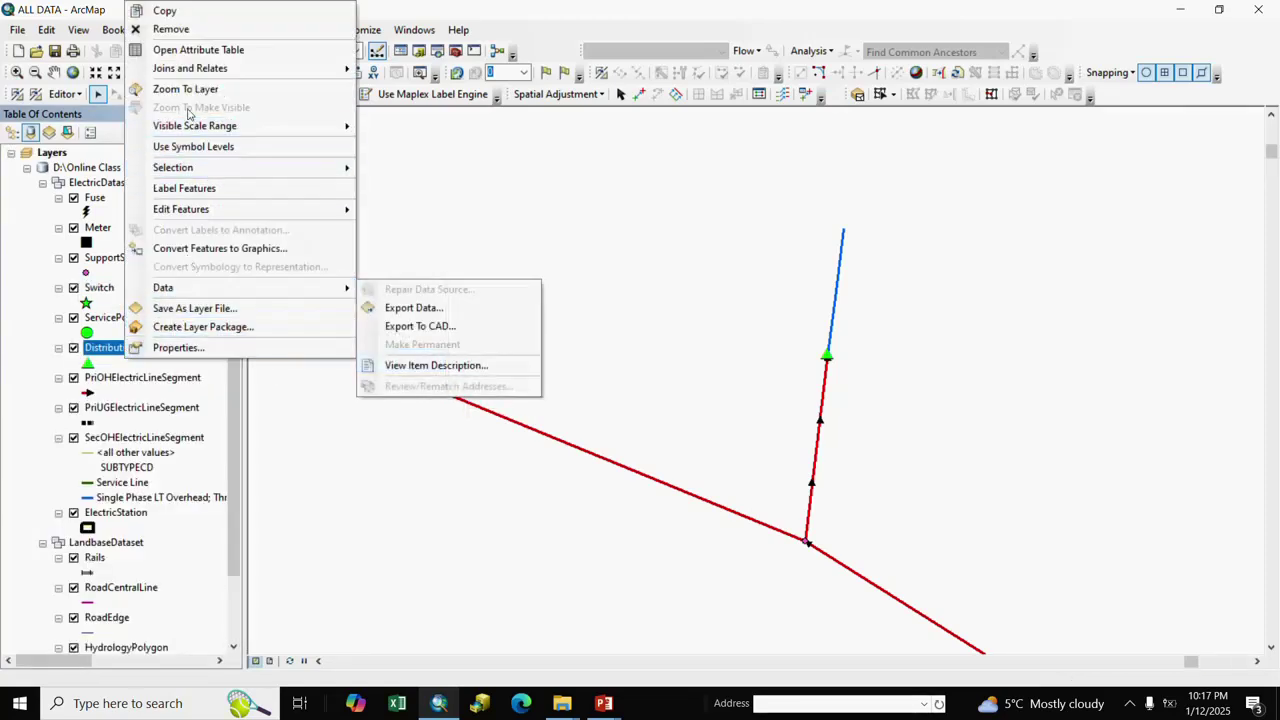
mouse_move(250, 68)
click(425, 70)
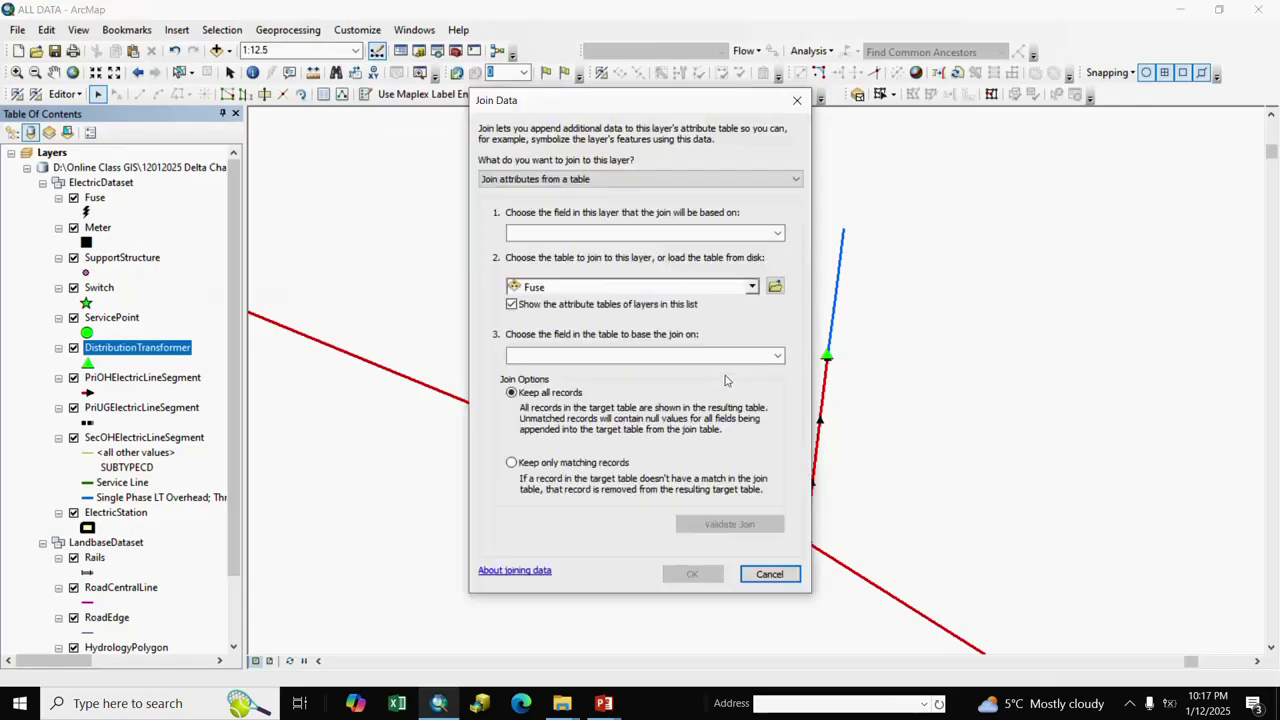
click(772, 235)
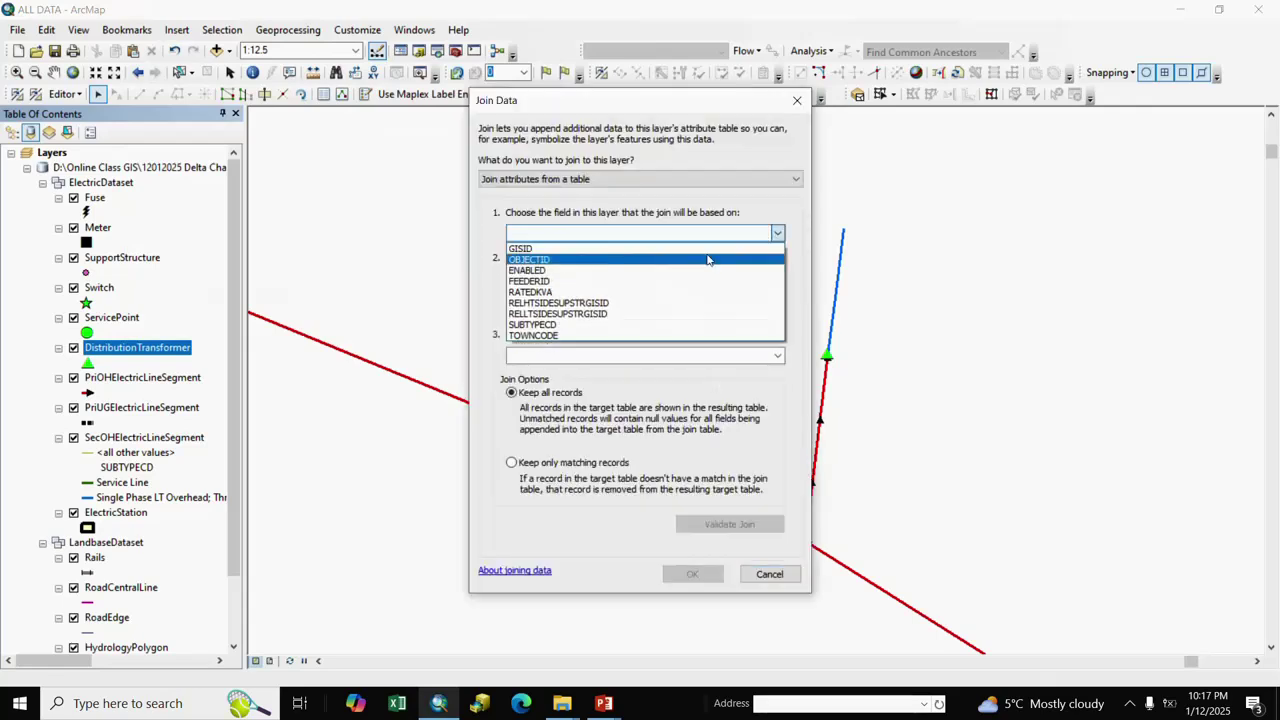
click(522, 248)
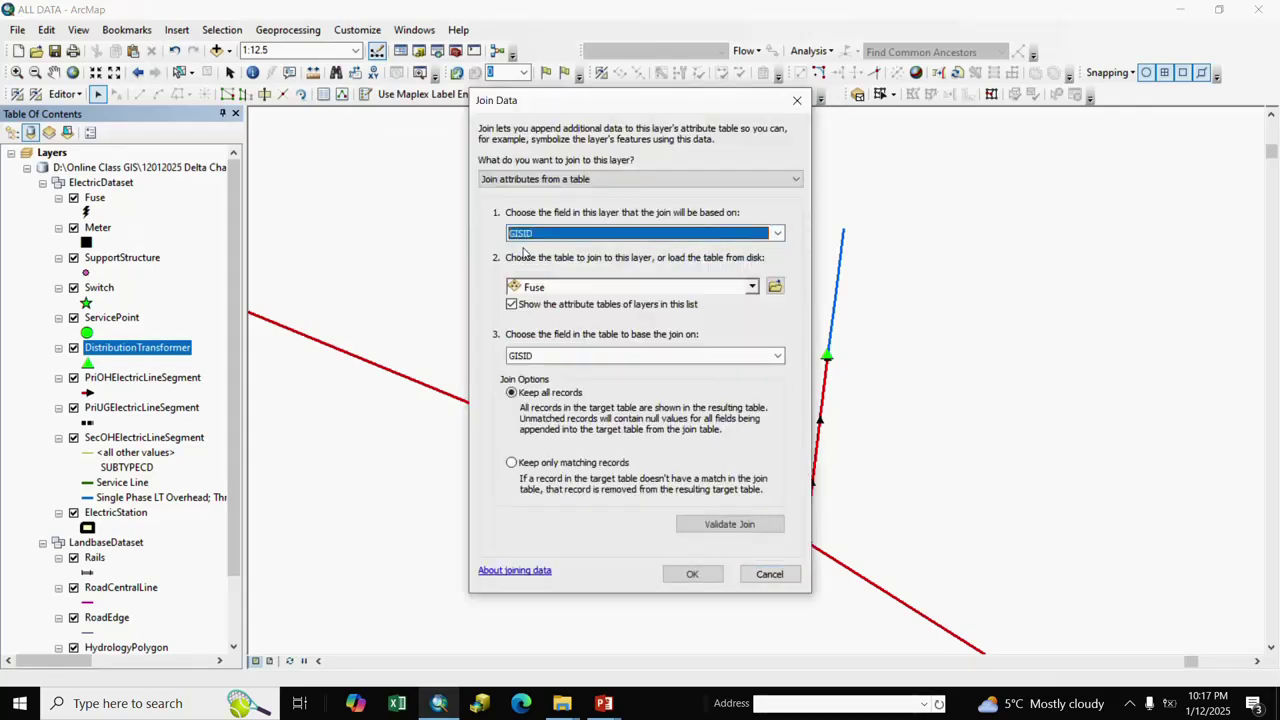
click(775, 287)
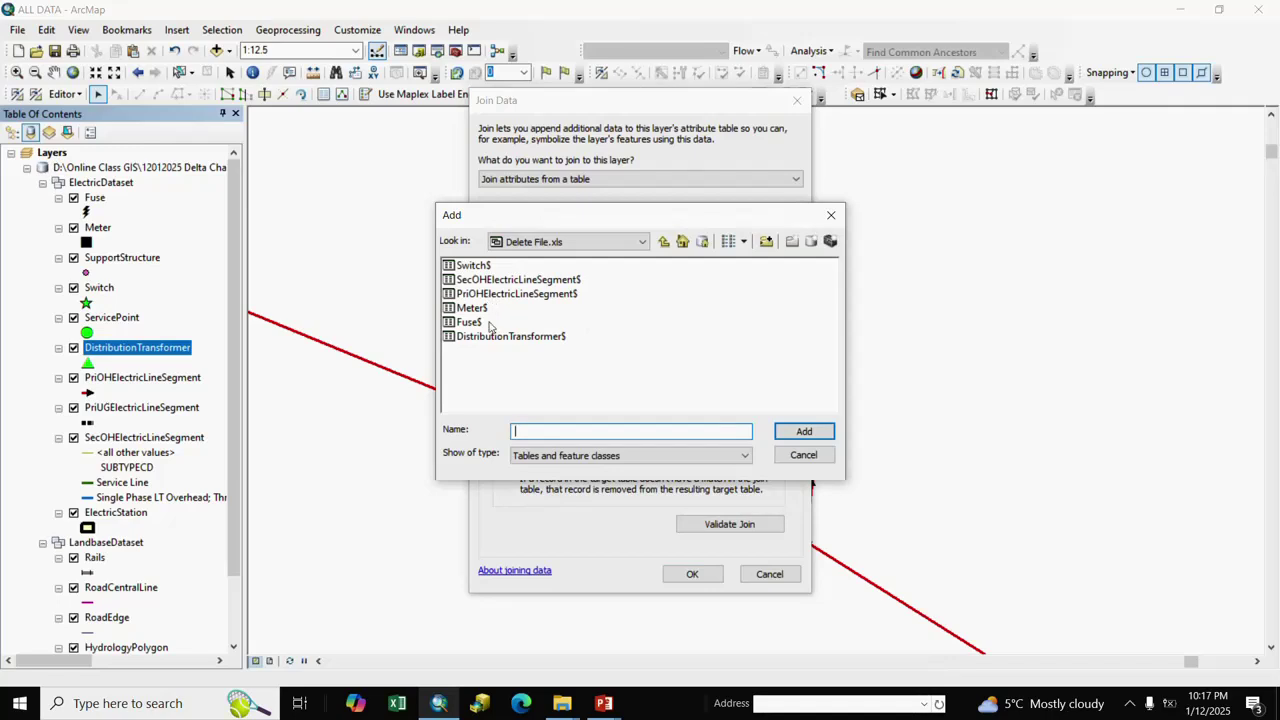
click(490, 337)
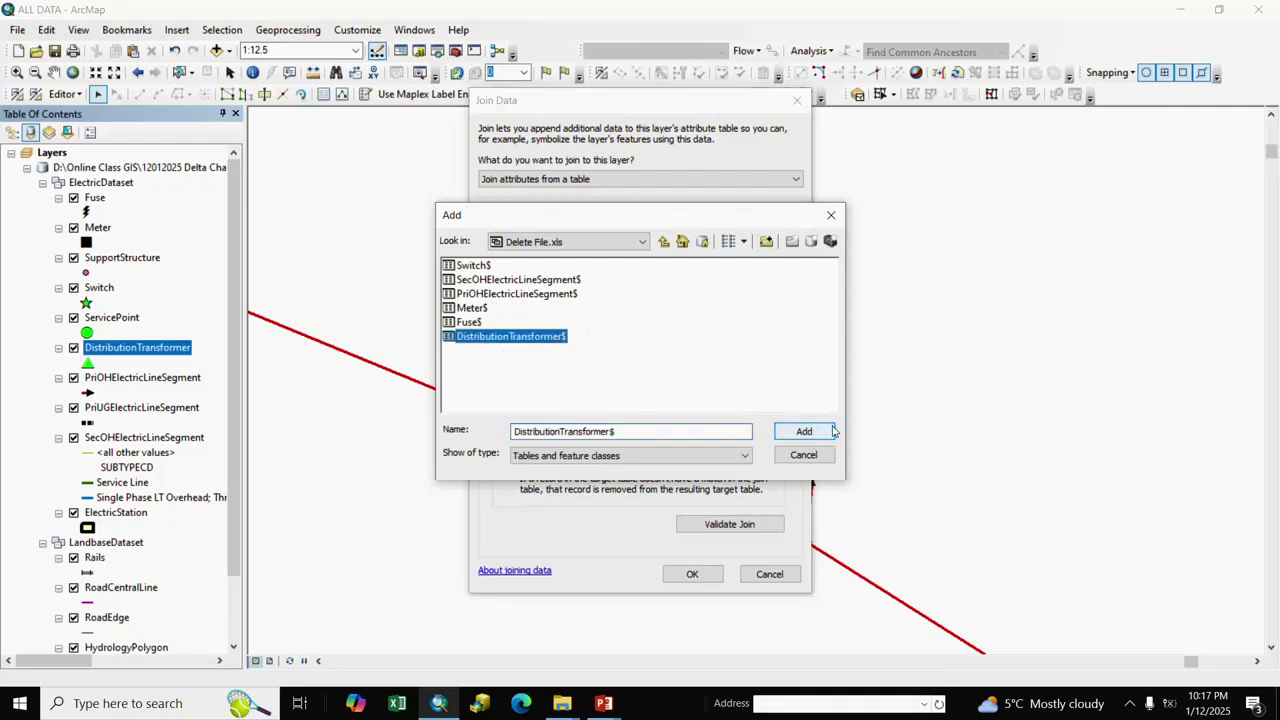
click(806, 432)
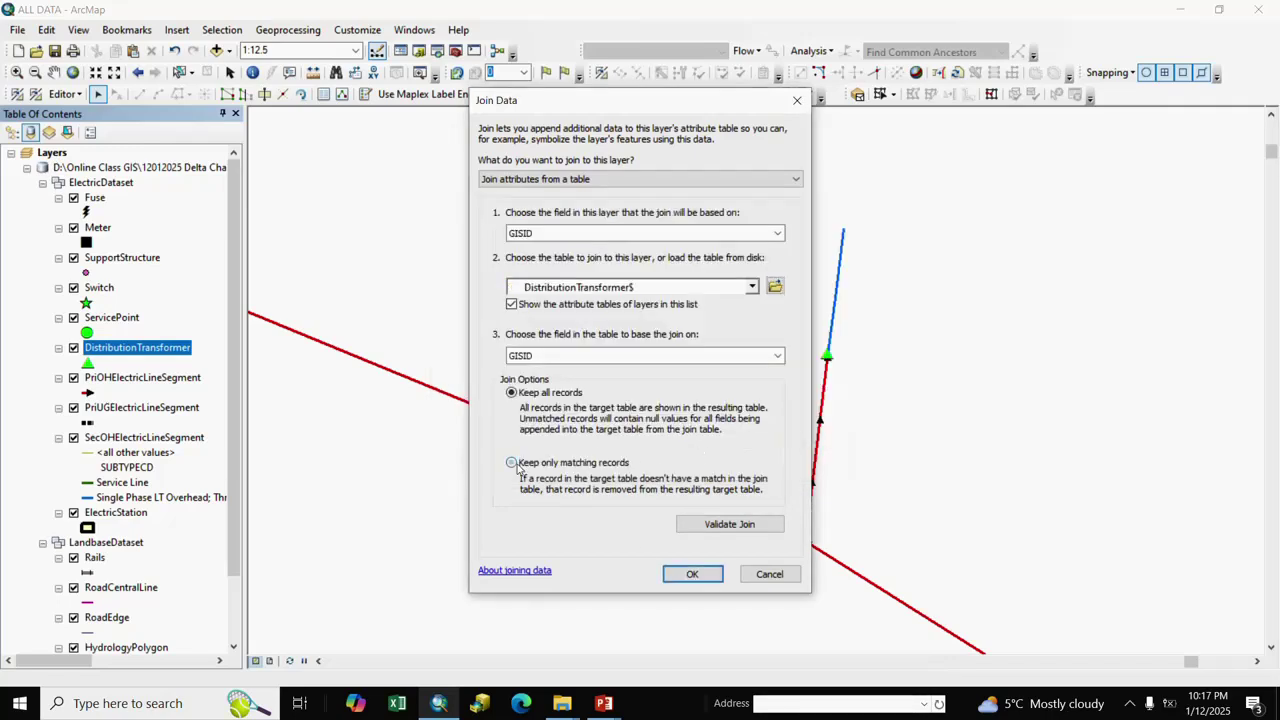
click(692, 574)
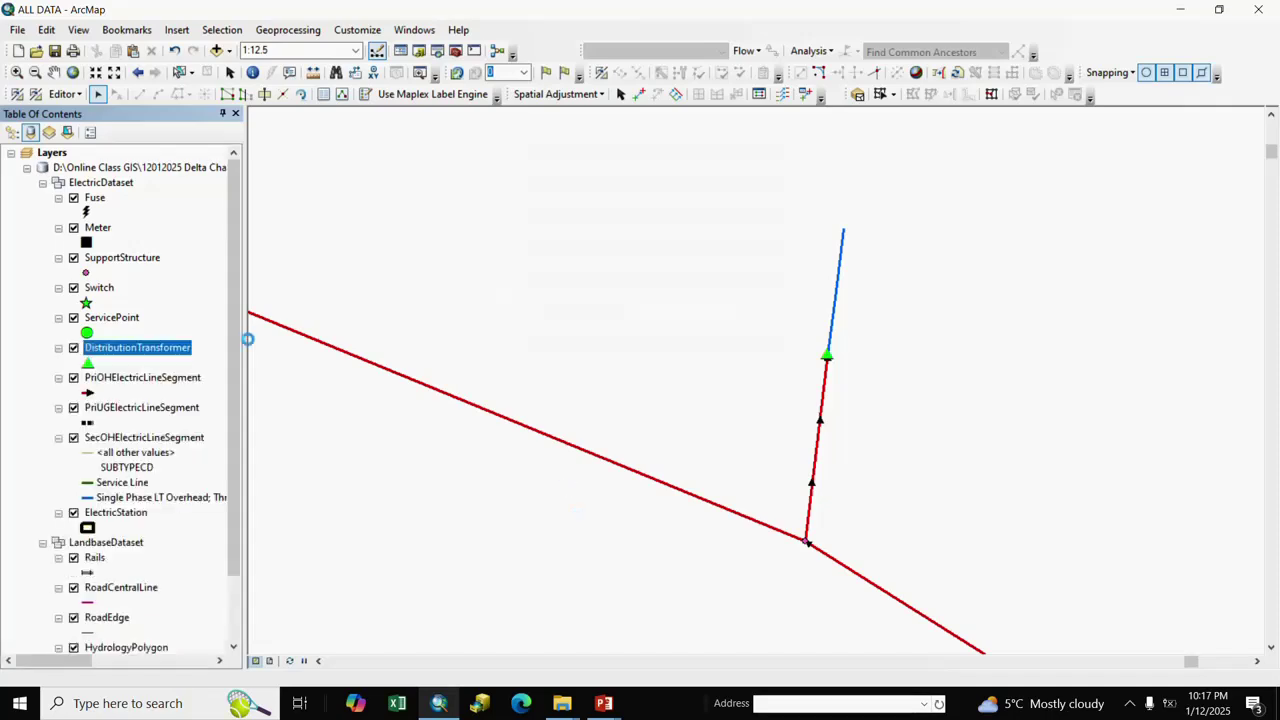
Step: Delete the matching DistributionTransformer record through the layer's attribute table and close the table
right_click(146, 345)
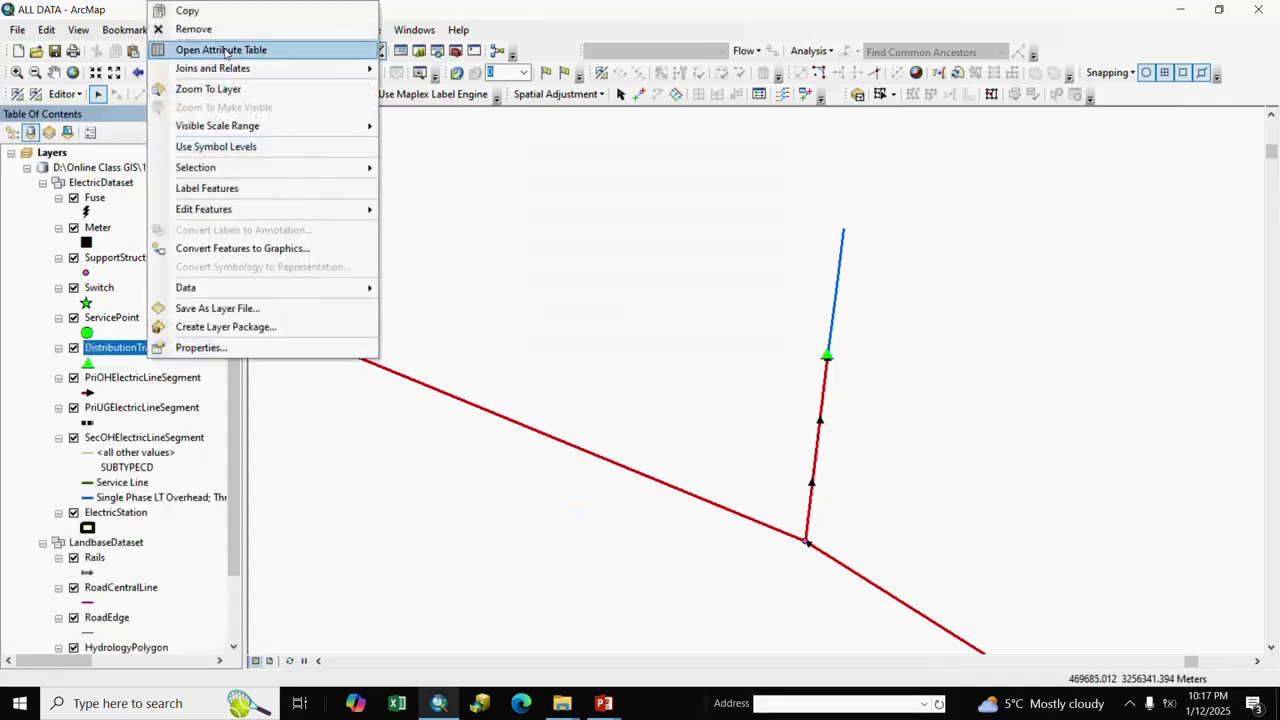
click(225, 50)
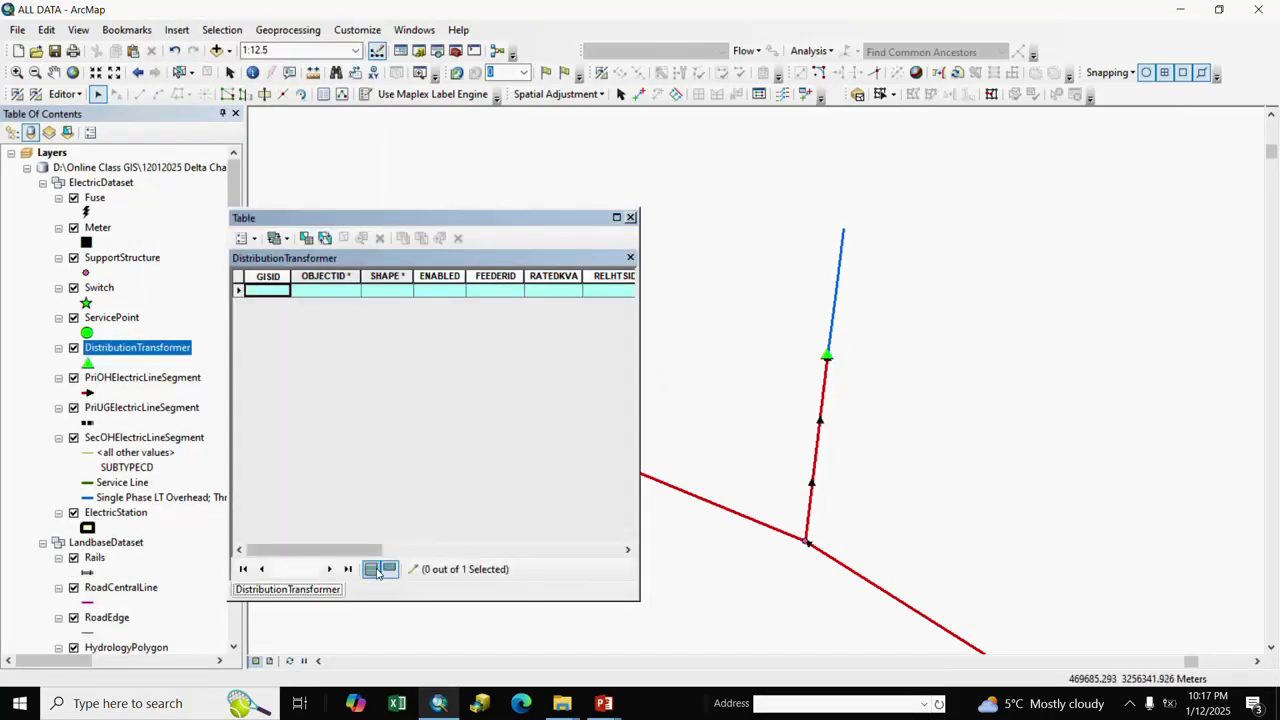
click(239, 291)
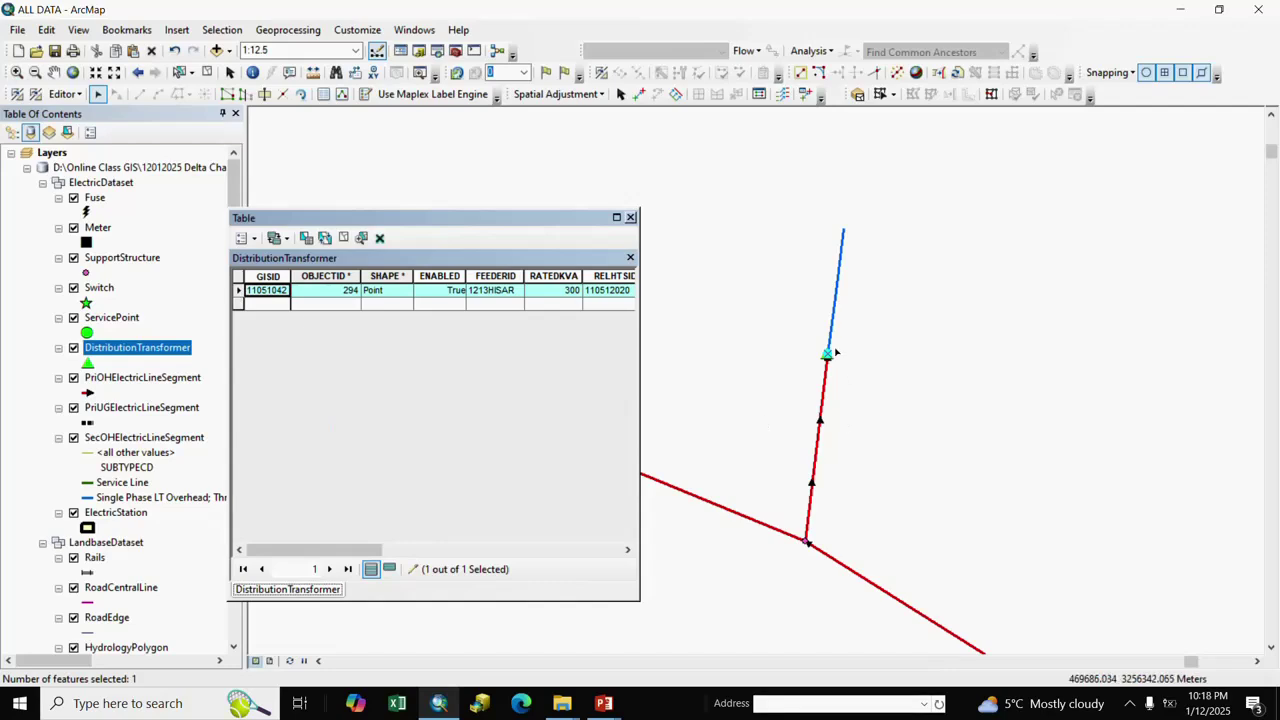
scroll(835, 352, up, 2)
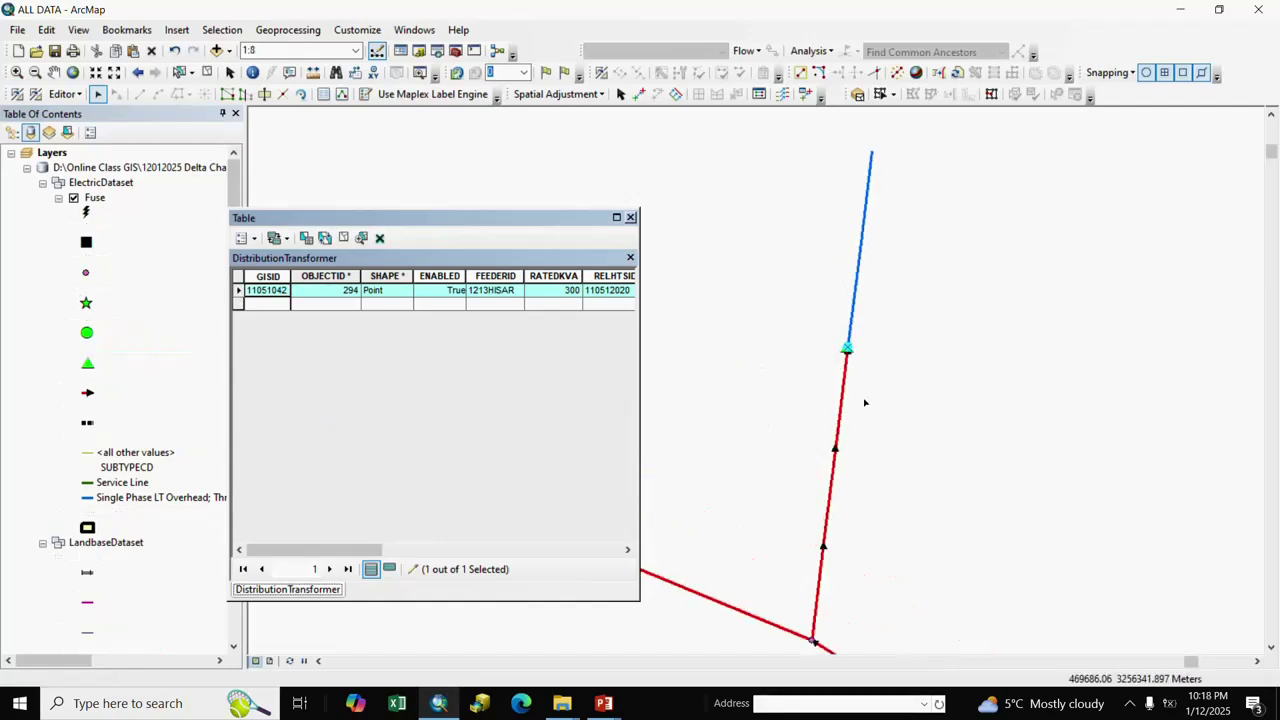
click(379, 237)
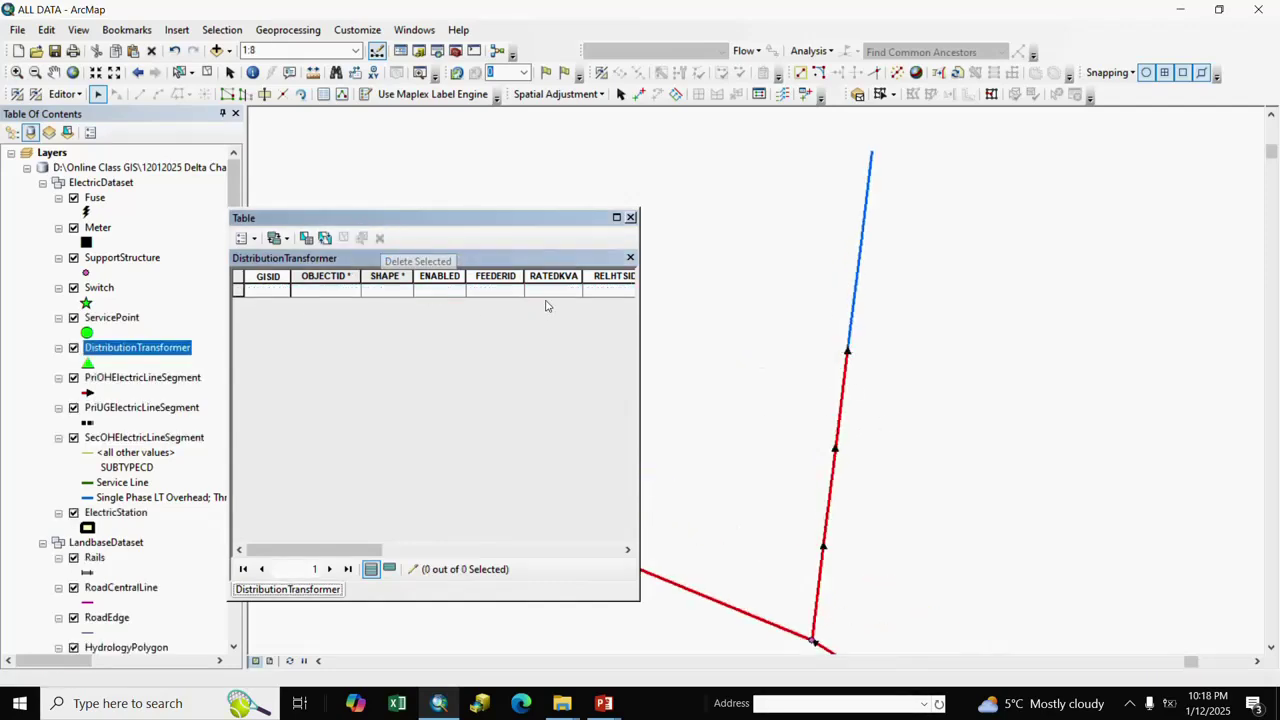
click(630, 217)
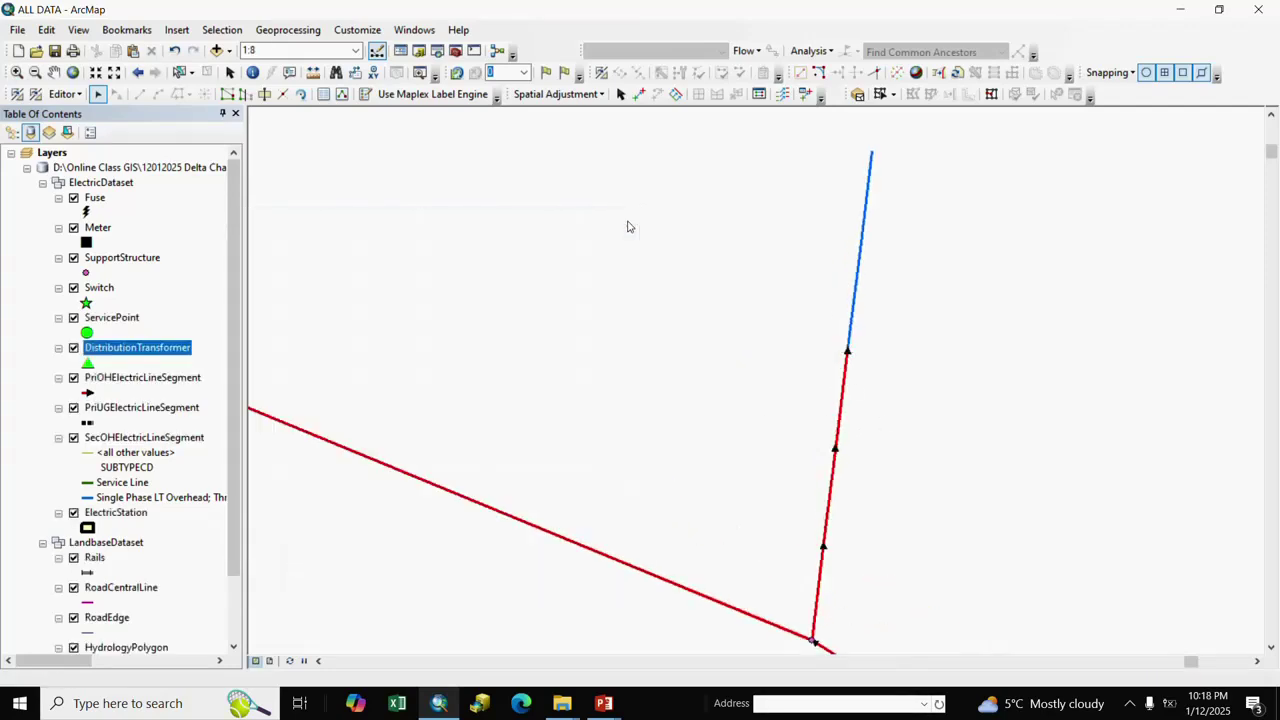
Step: Remove all joins from the DistributionTransformer layer
right_click(135, 348)
mouse_move(230, 69)
mouse_move(432, 89)
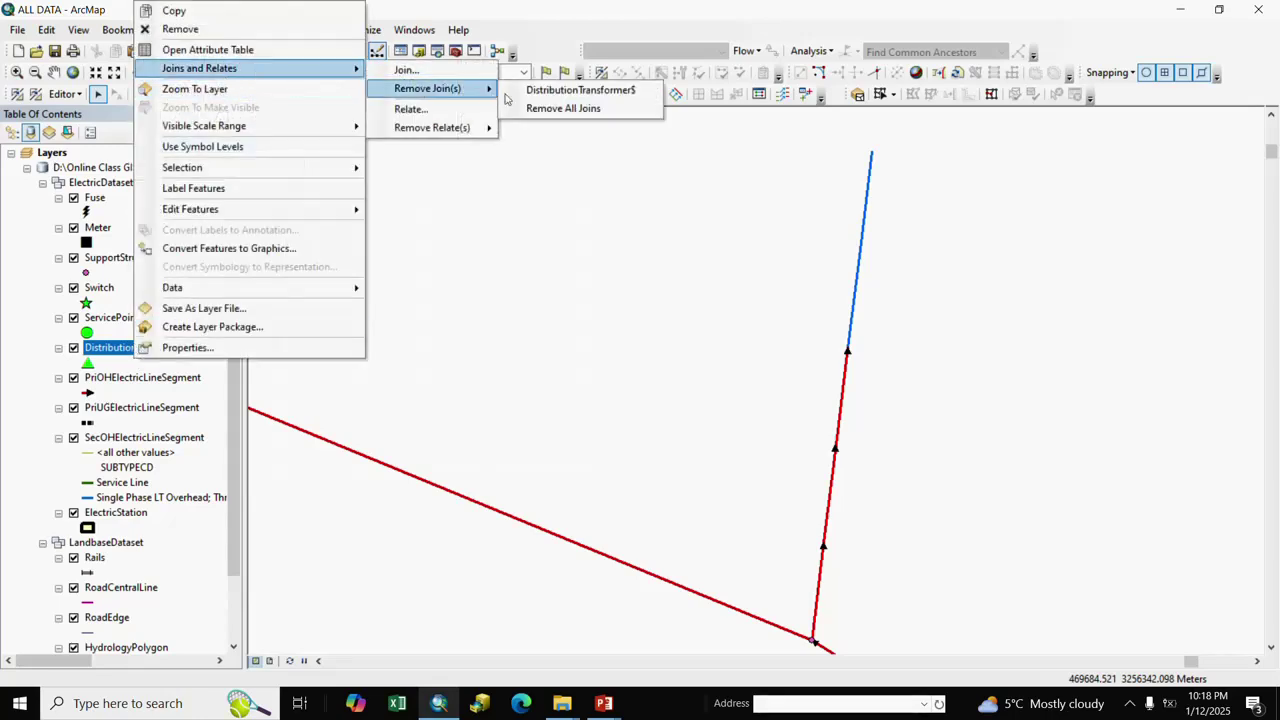
click(563, 108)
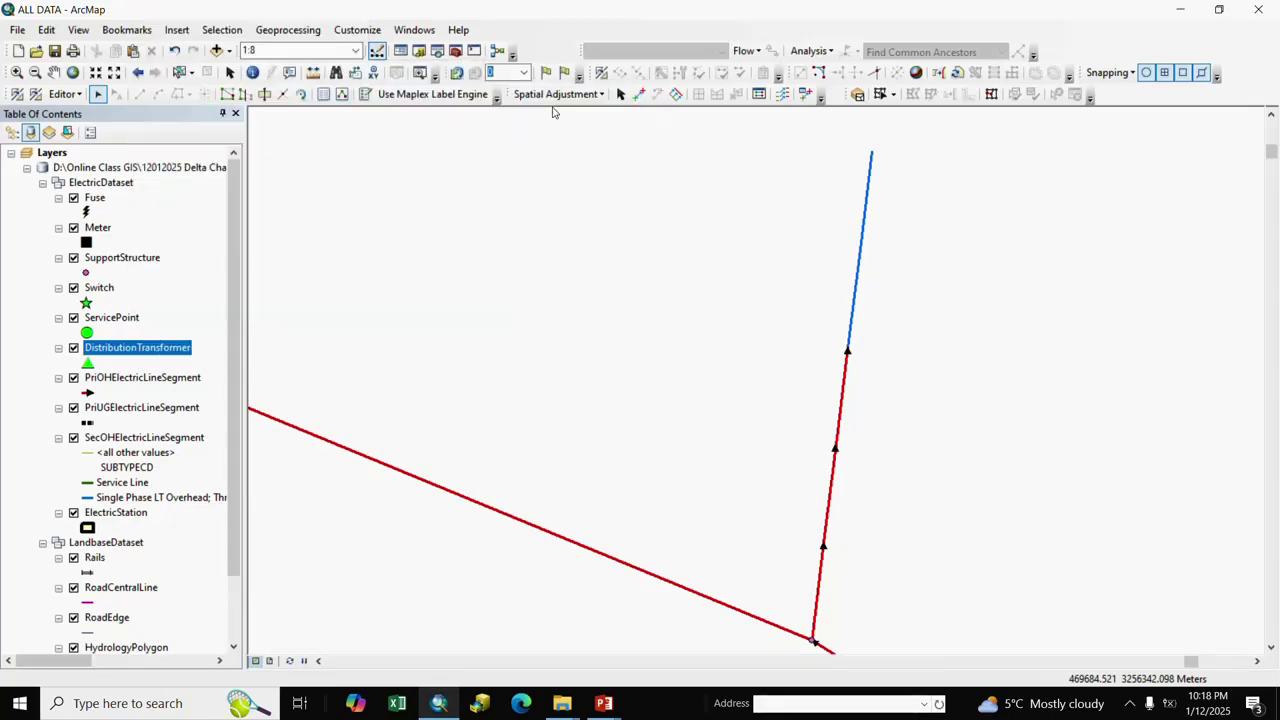
Step: Join the PriOHElectricLineSegment layer to the PriOHElectricLineSegment$ sheet of Delete File.xls on GISID, keeping only matching records
right_click(181, 380)
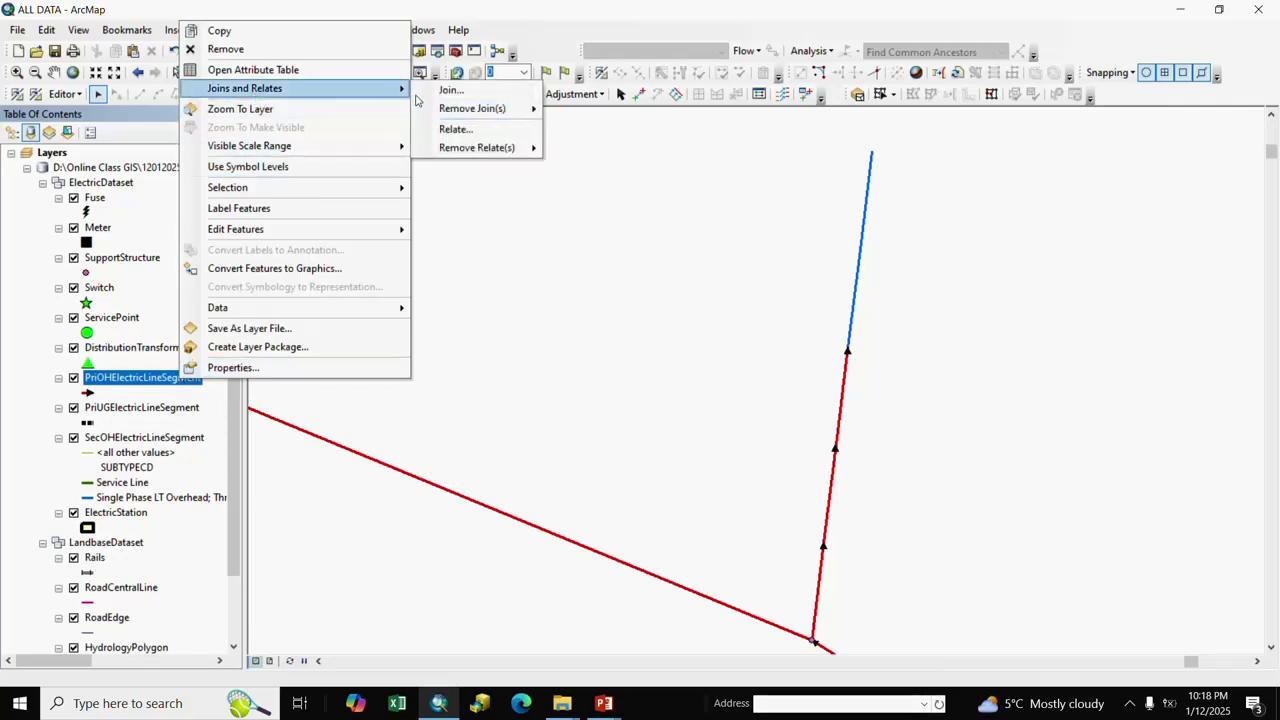
click(450, 90)
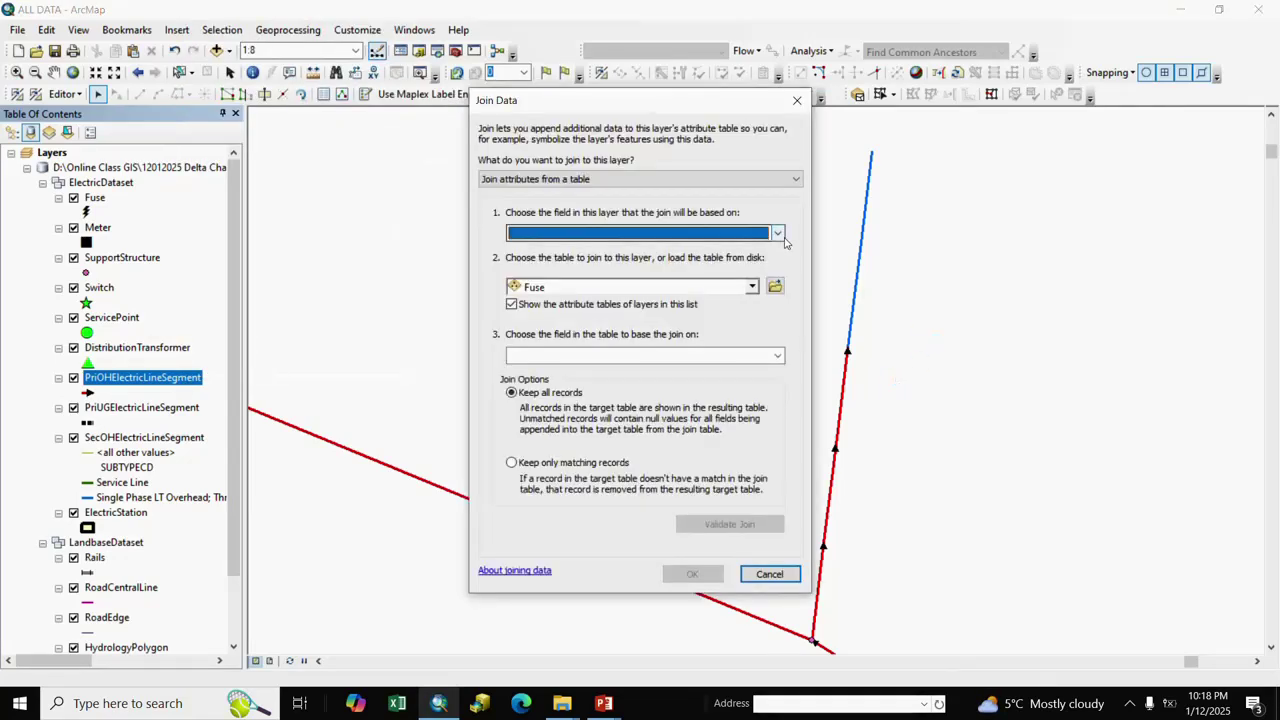
click(615, 233)
click(600, 248)
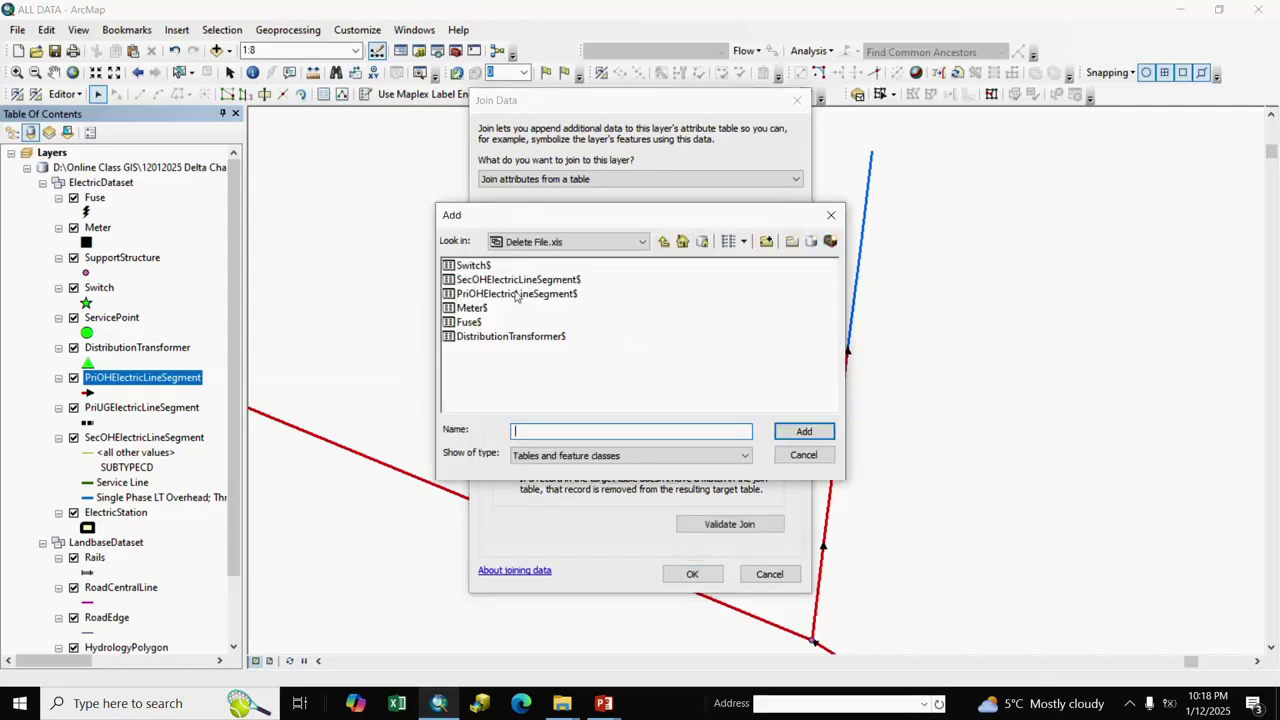
click(517, 294)
click(806, 431)
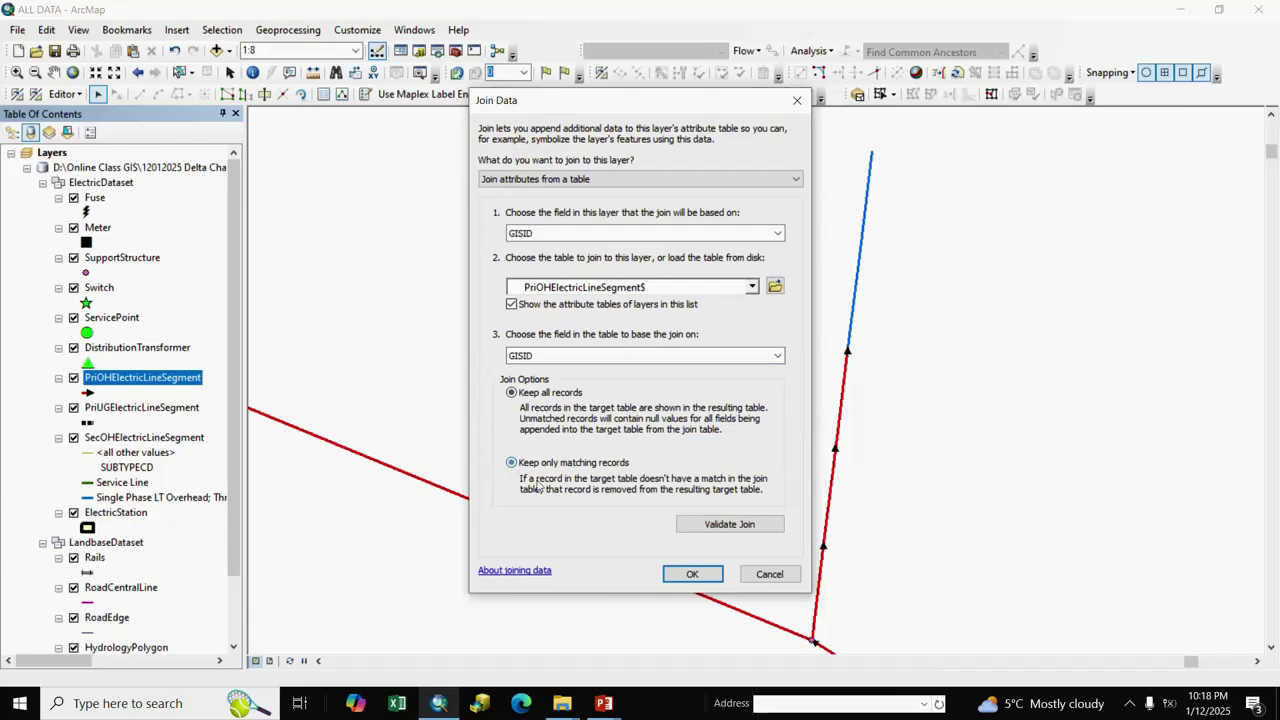
click(692, 574)
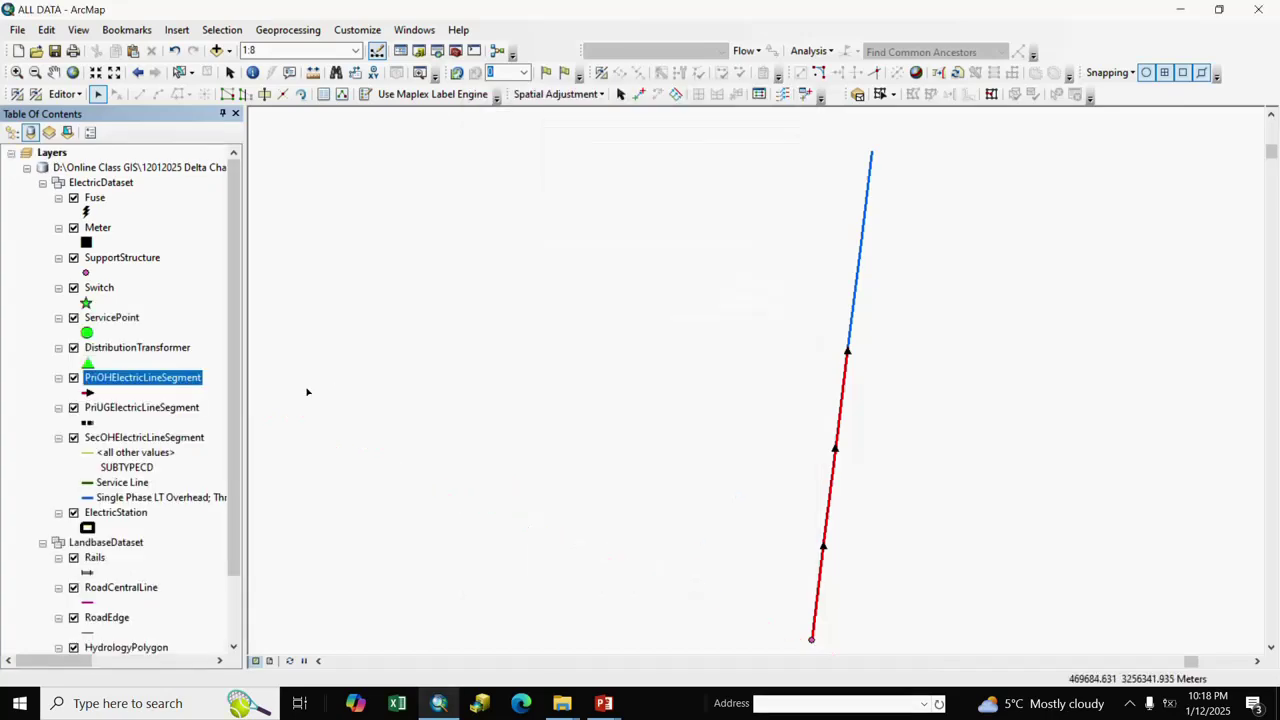
Step: Delete all the matching PriOHElectricLineSegment records through the layer's attribute table and close the table
drag(837, 489, 788, 423)
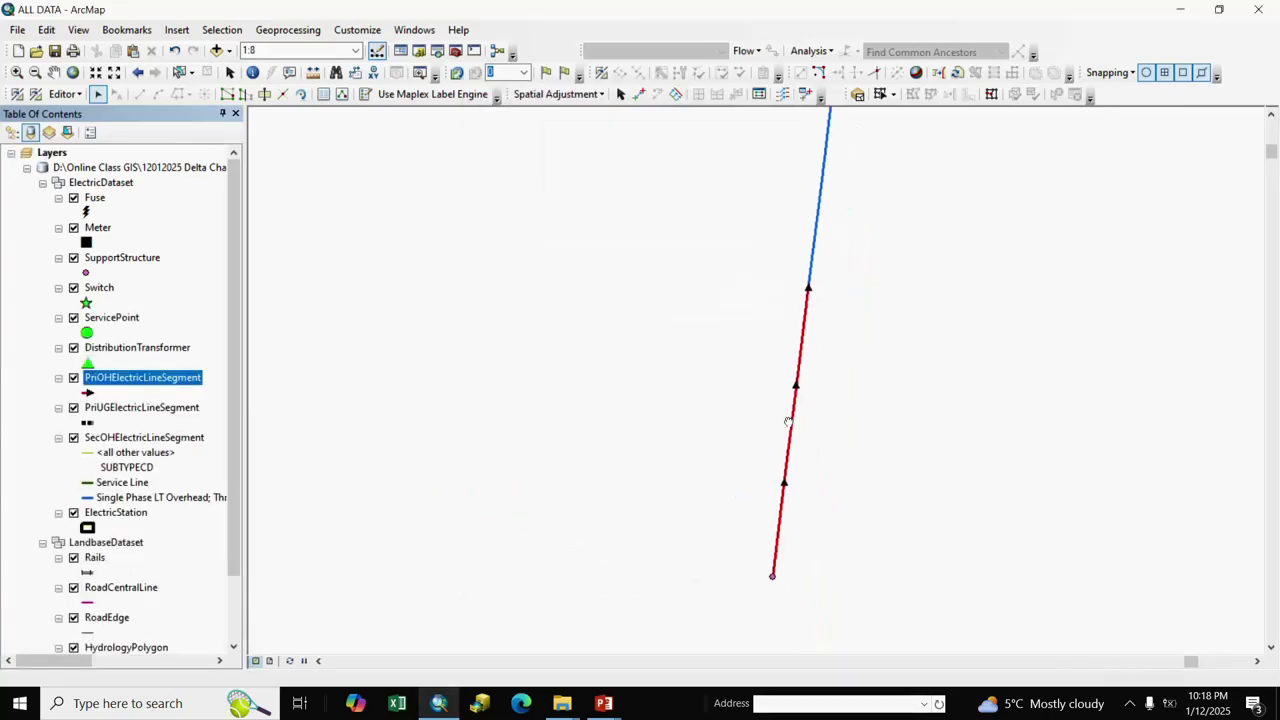
right_click(161, 382)
click(248, 70)
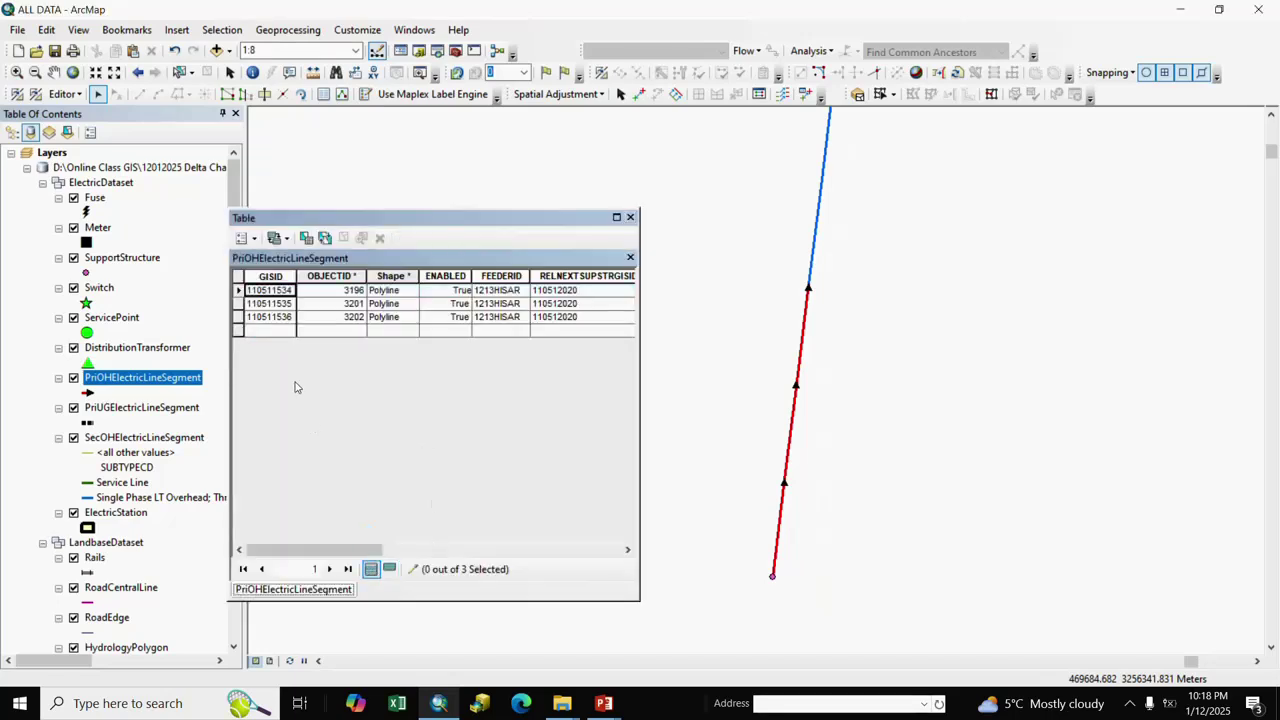
drag(237, 291, 238, 317)
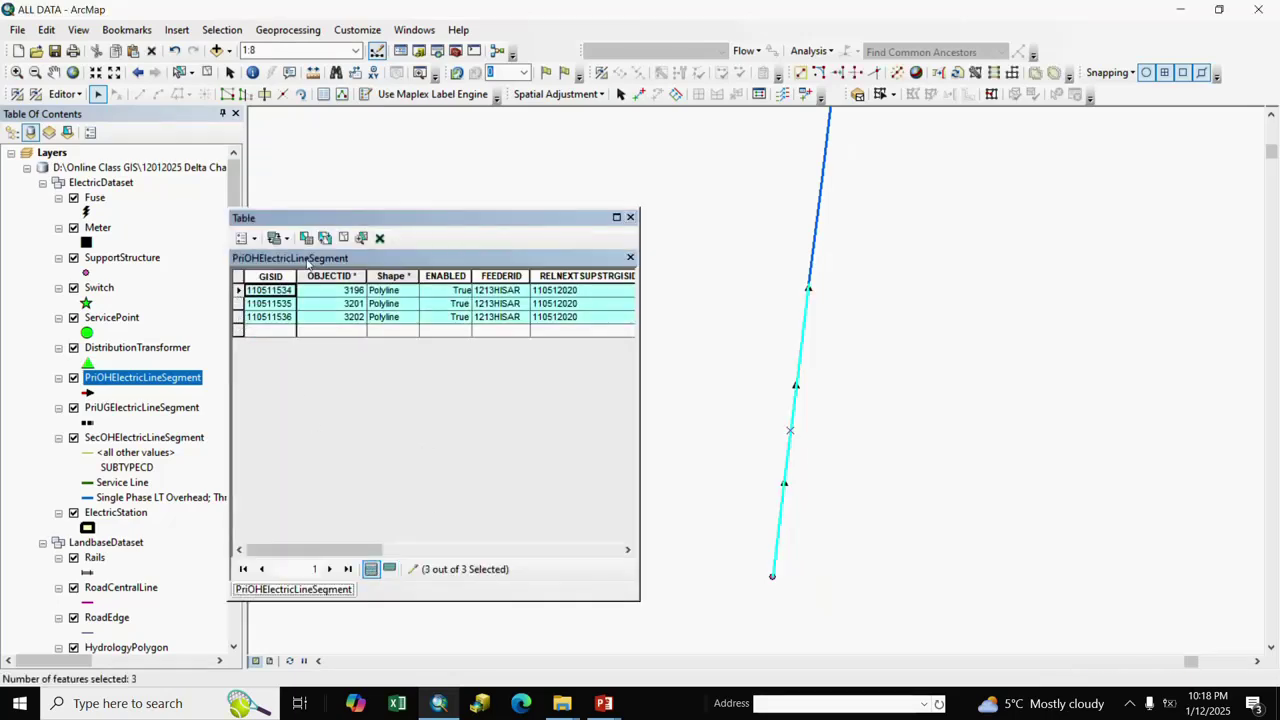
click(380, 239)
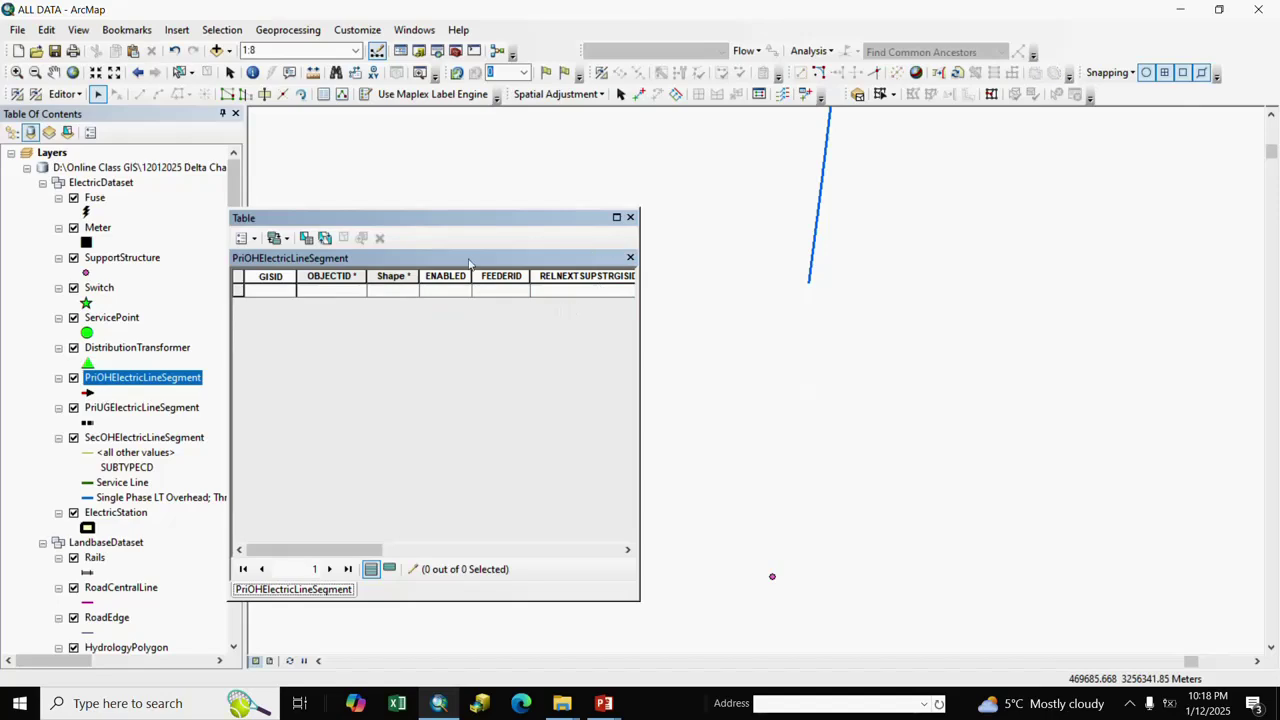
click(630, 218)
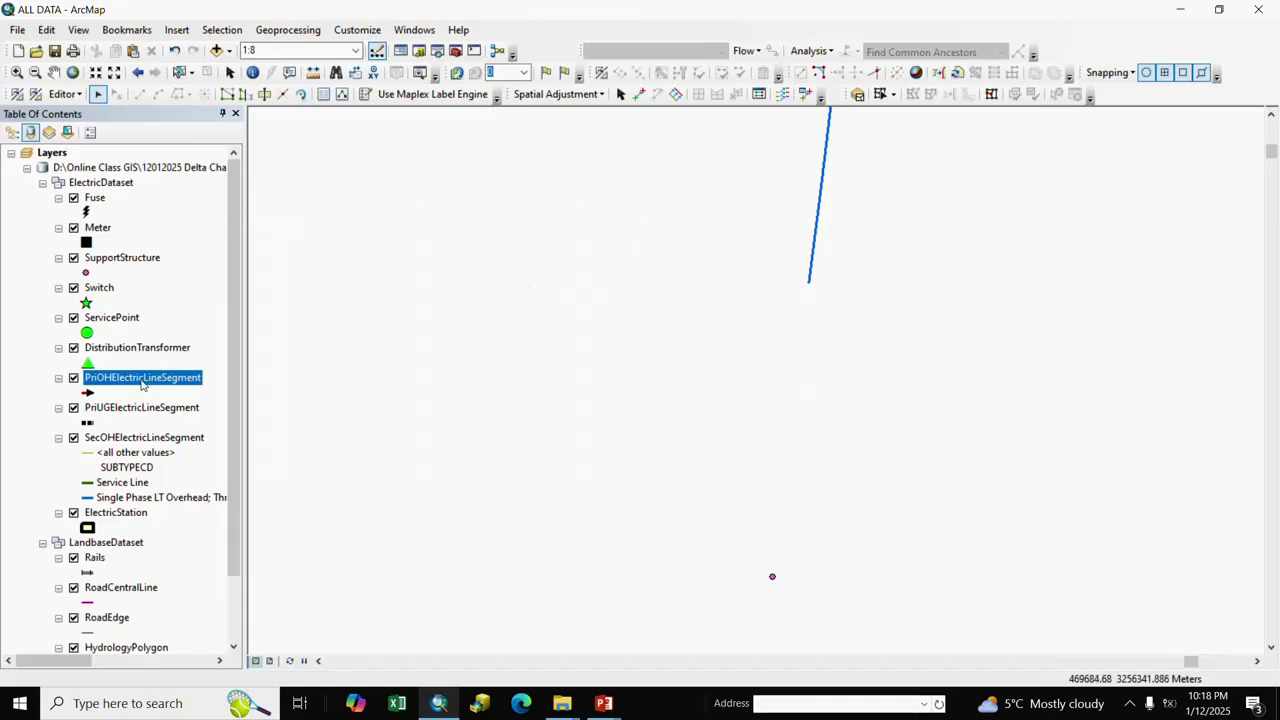
Step: Remove all joins from the PriOHElectricLineSegment layer
right_click(141, 384)
mouse_move(300, 89)
mouse_move(465, 109)
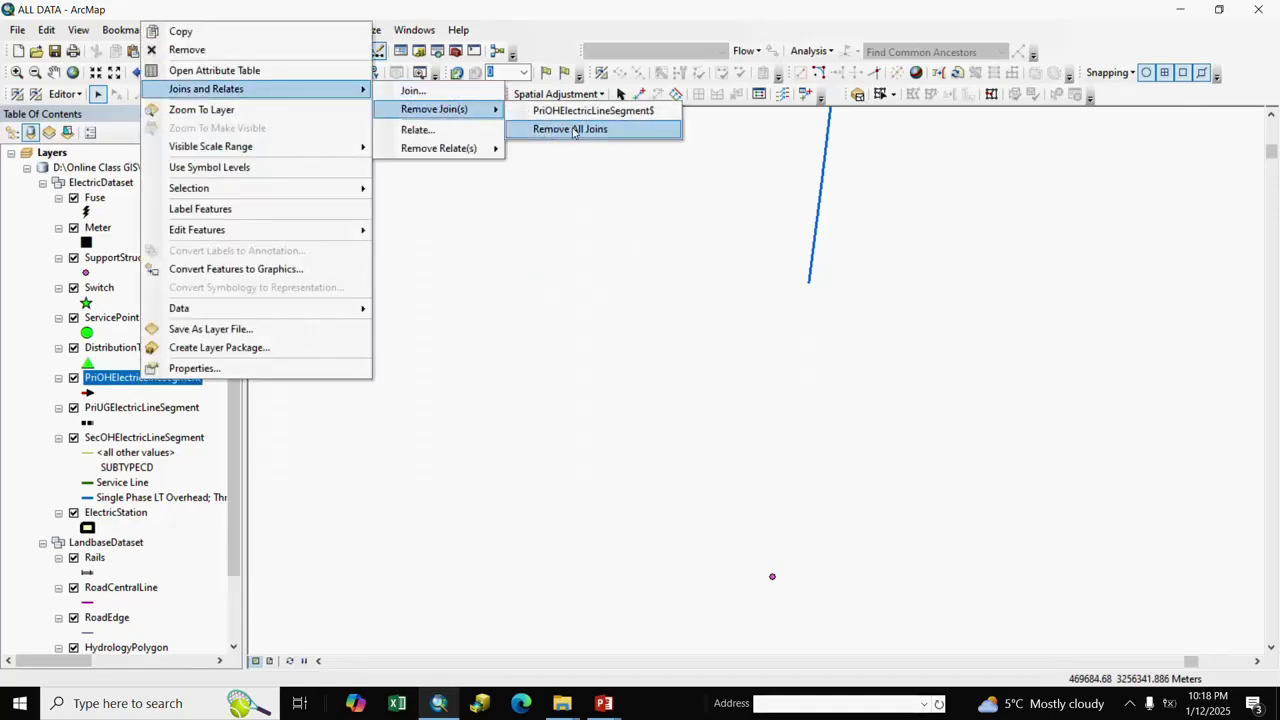
click(573, 131)
Step: Join the SecOHElectricLineSegment layer to the SecOHElectricLineSegment$ sheet of Delete File.xls on GISID, keeping only matching records
scroll(635, 455, down, 2)
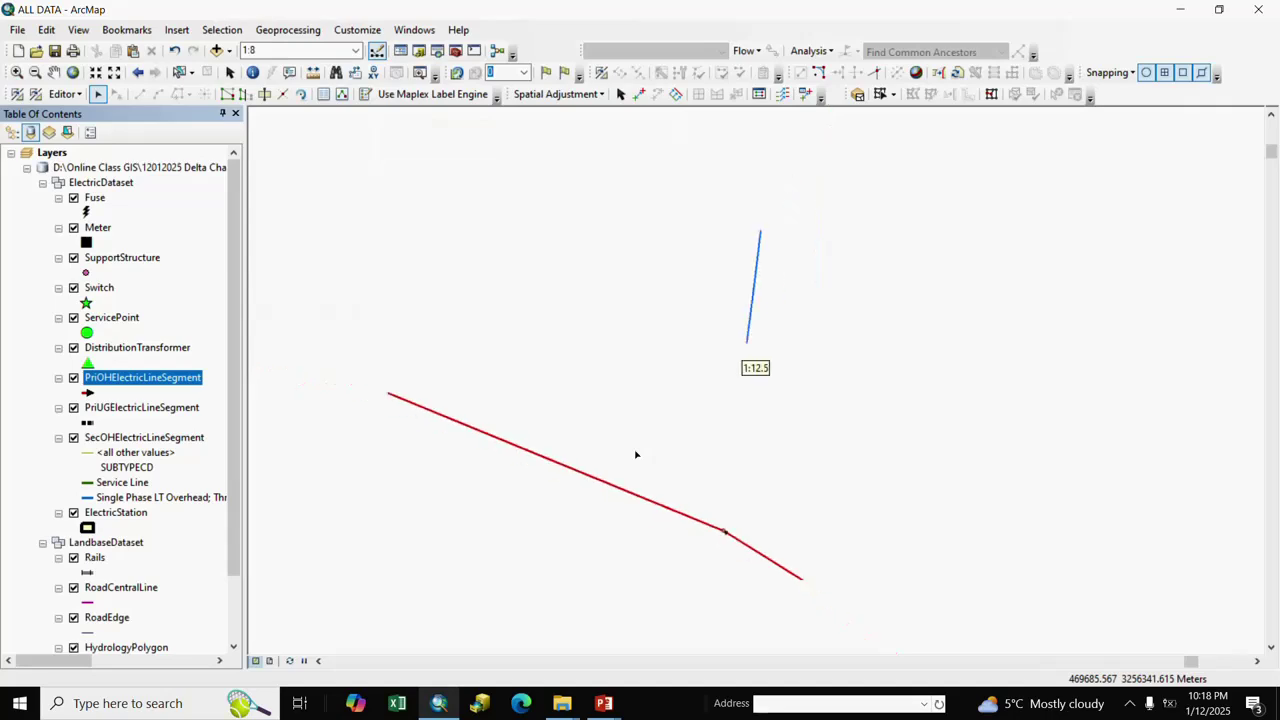
right_click(183, 410)
right_click(174, 440)
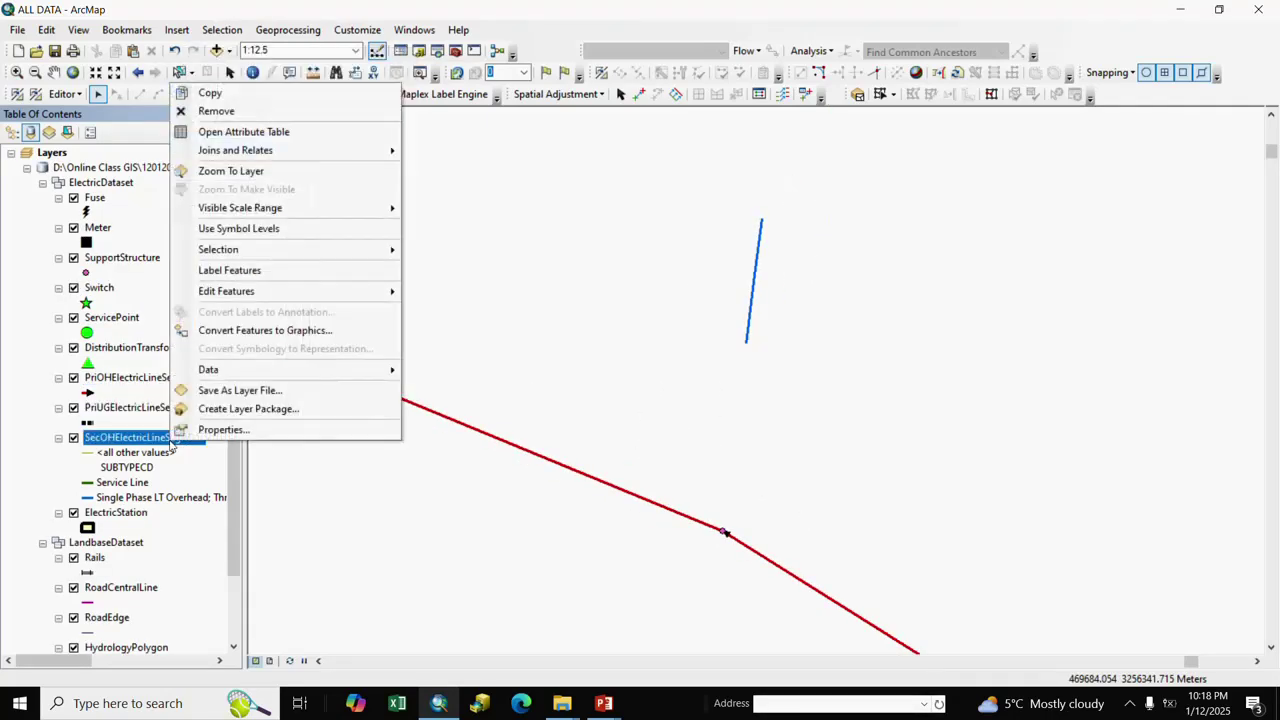
mouse_move(380, 152)
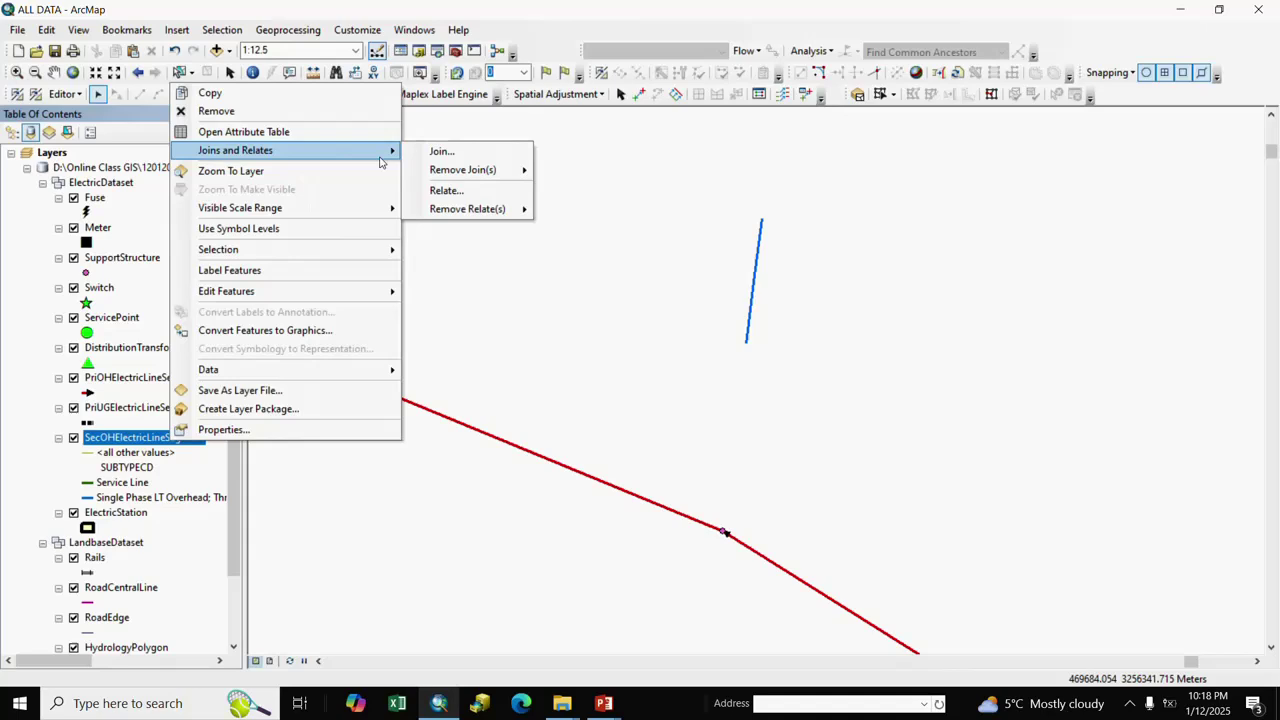
click(454, 164)
click(776, 233)
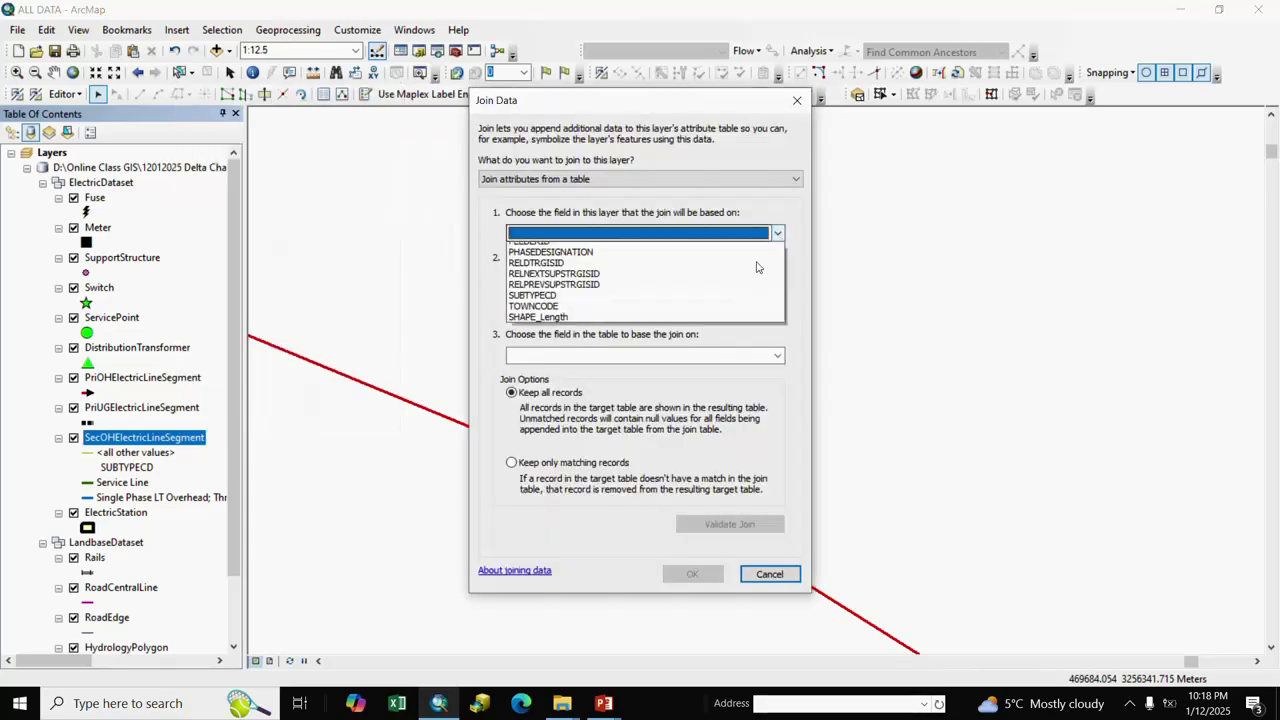
click(528, 248)
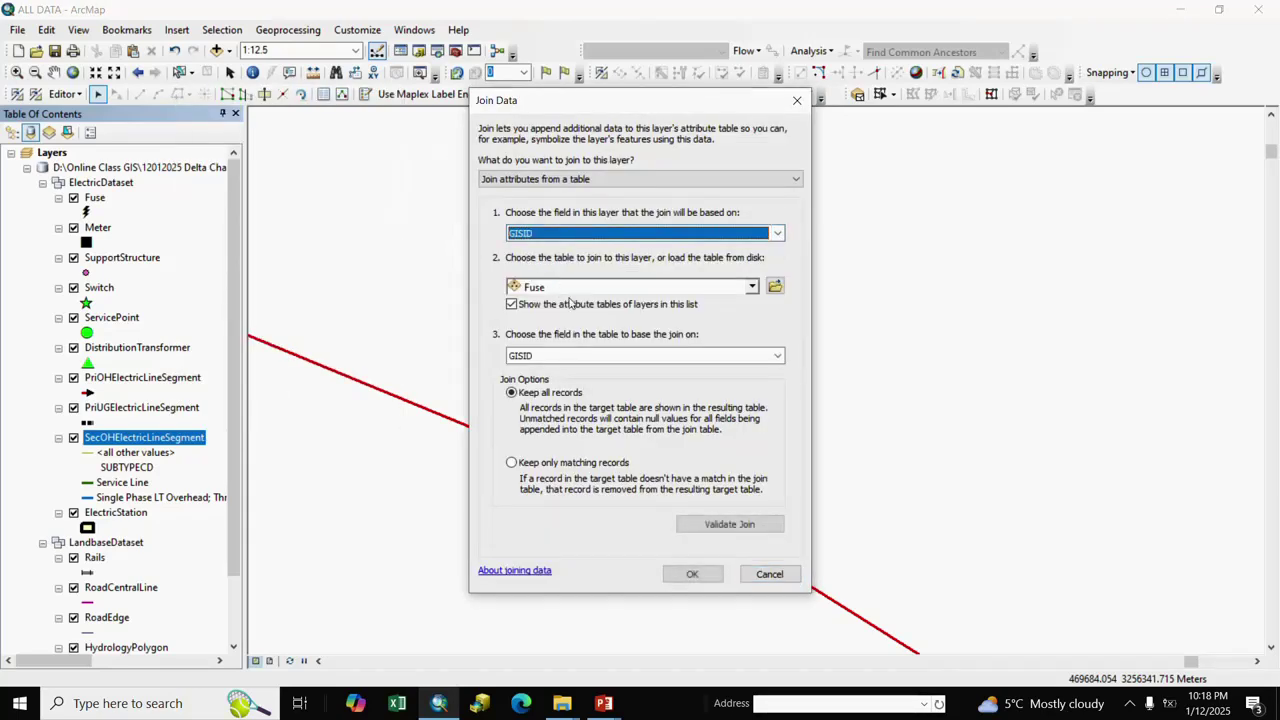
click(775, 287)
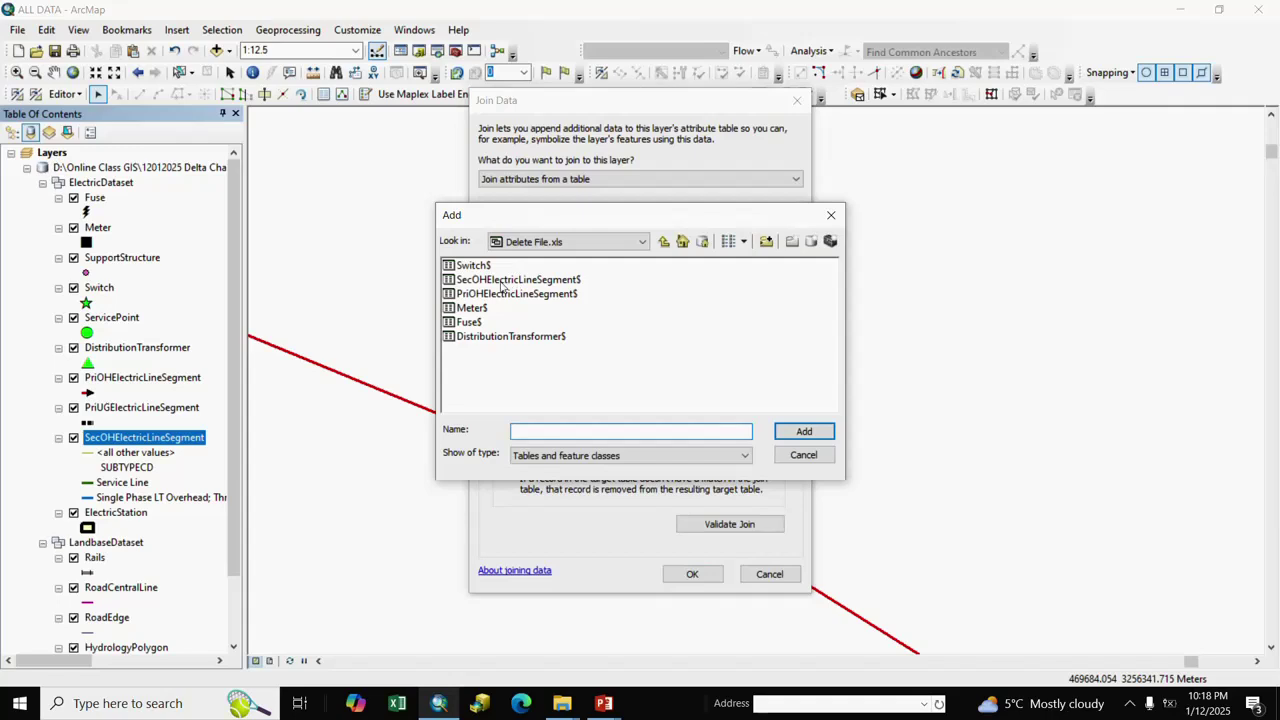
click(505, 281)
click(804, 431)
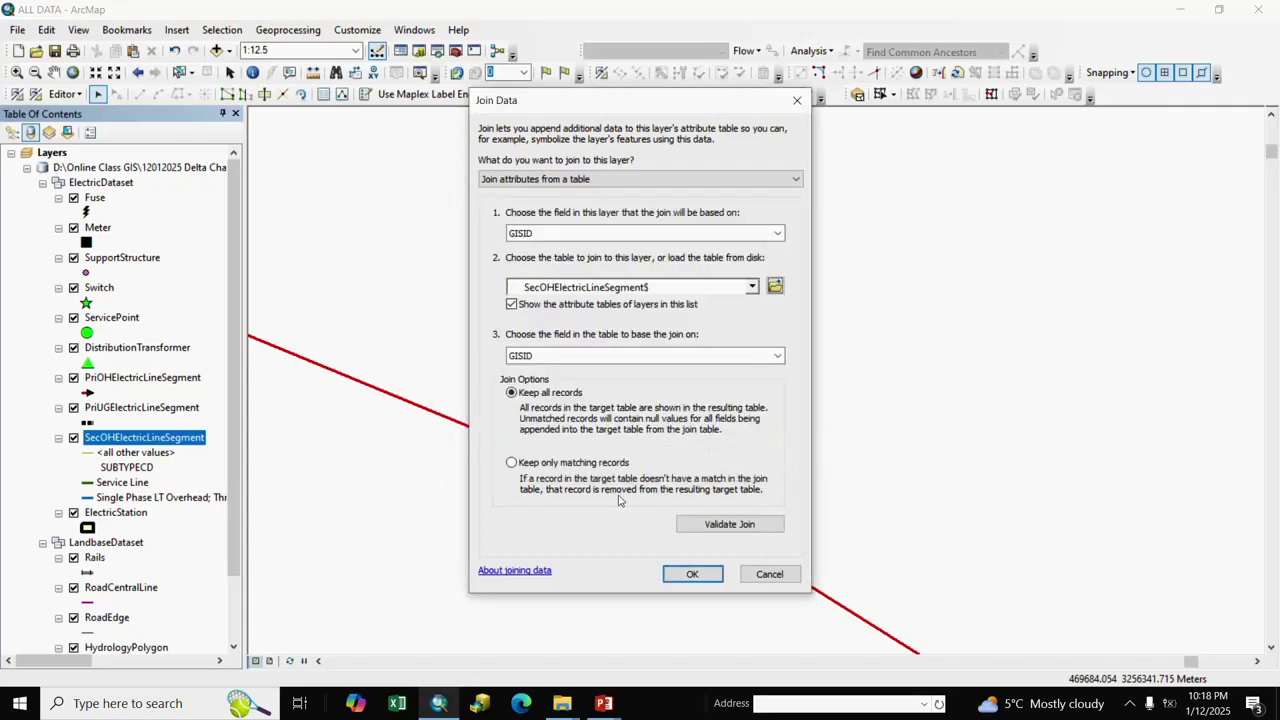
click(512, 463)
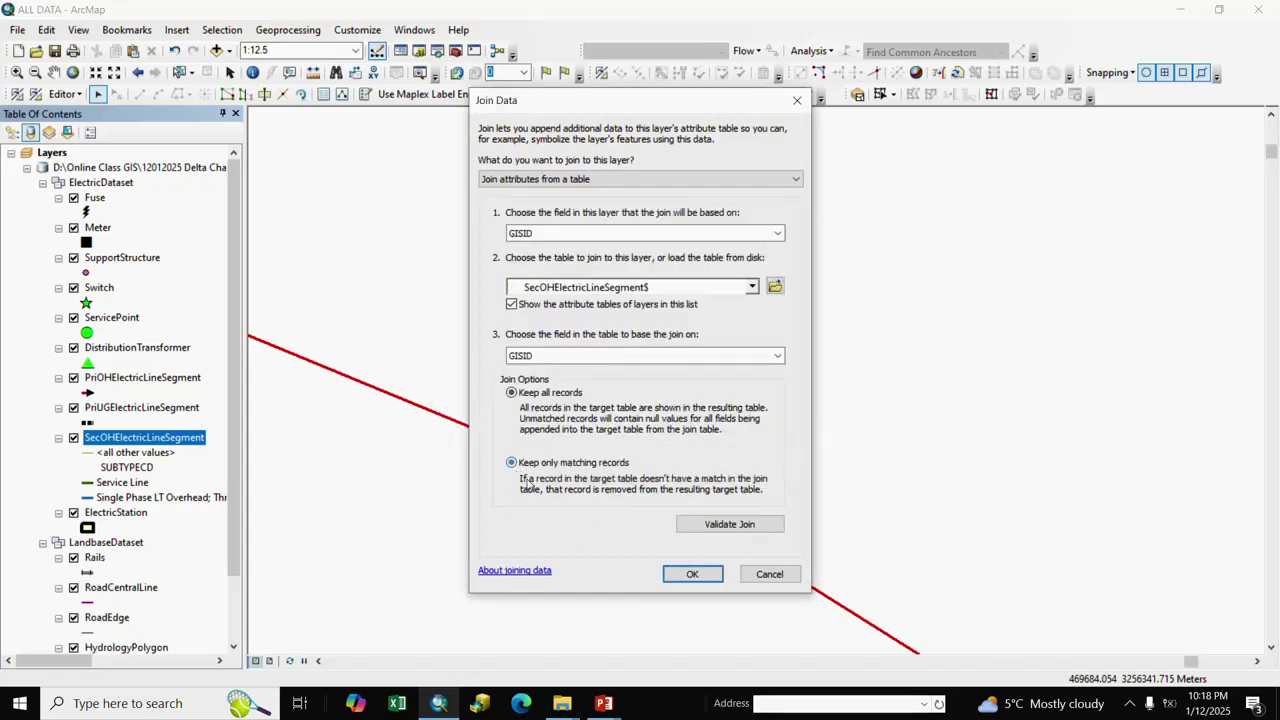
click(692, 574)
Step: Delete all the matching SecOHElectricLineSegment records through the layer's attribute table and close the table
right_click(186, 437)
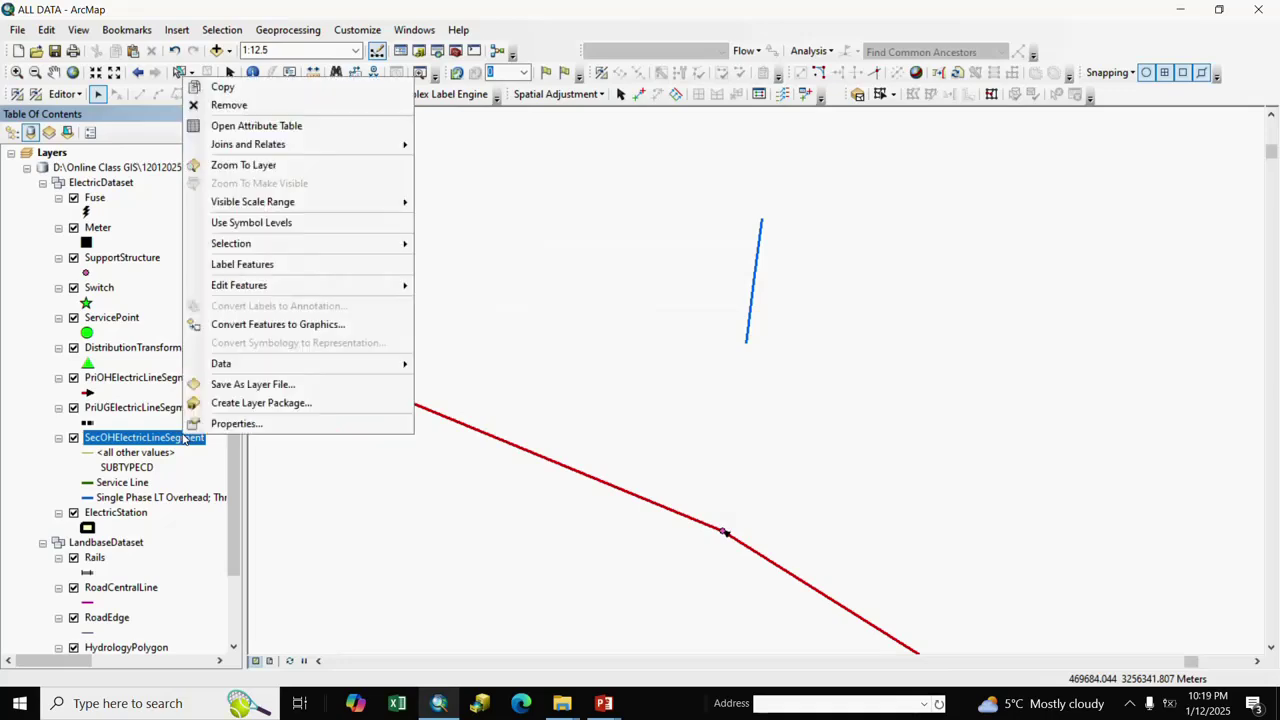
click(290, 126)
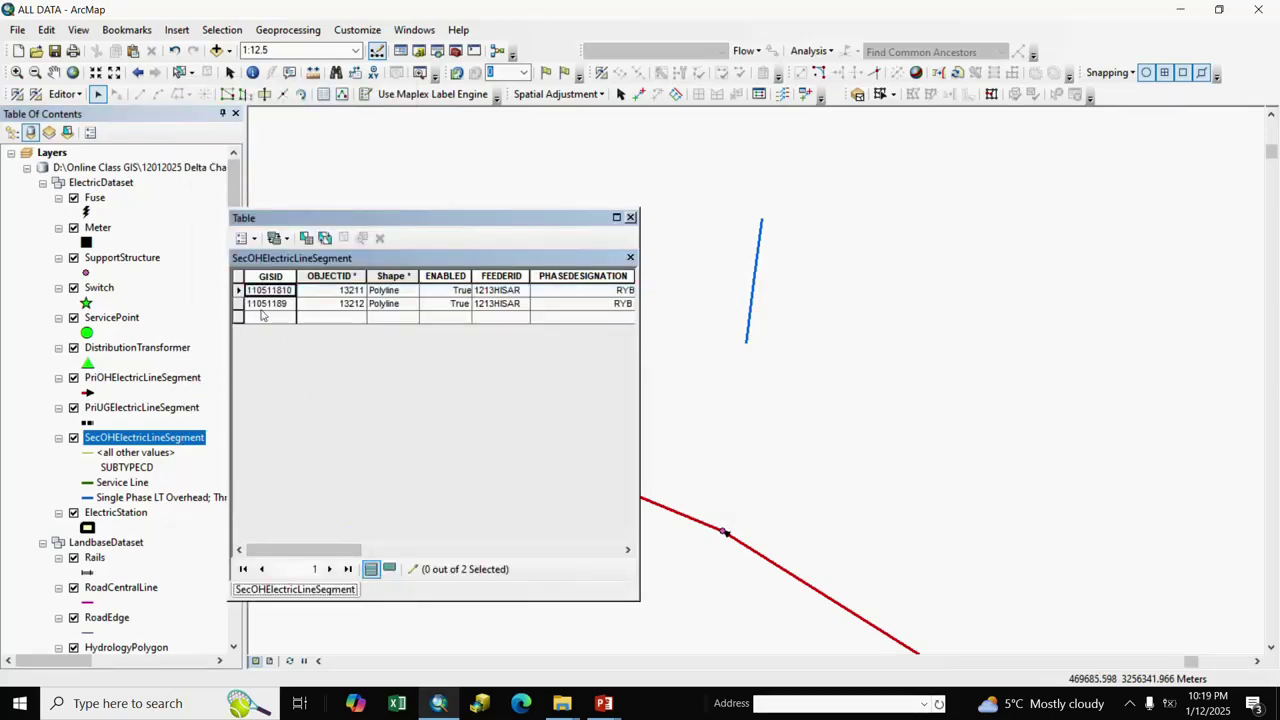
drag(241, 290, 313, 352)
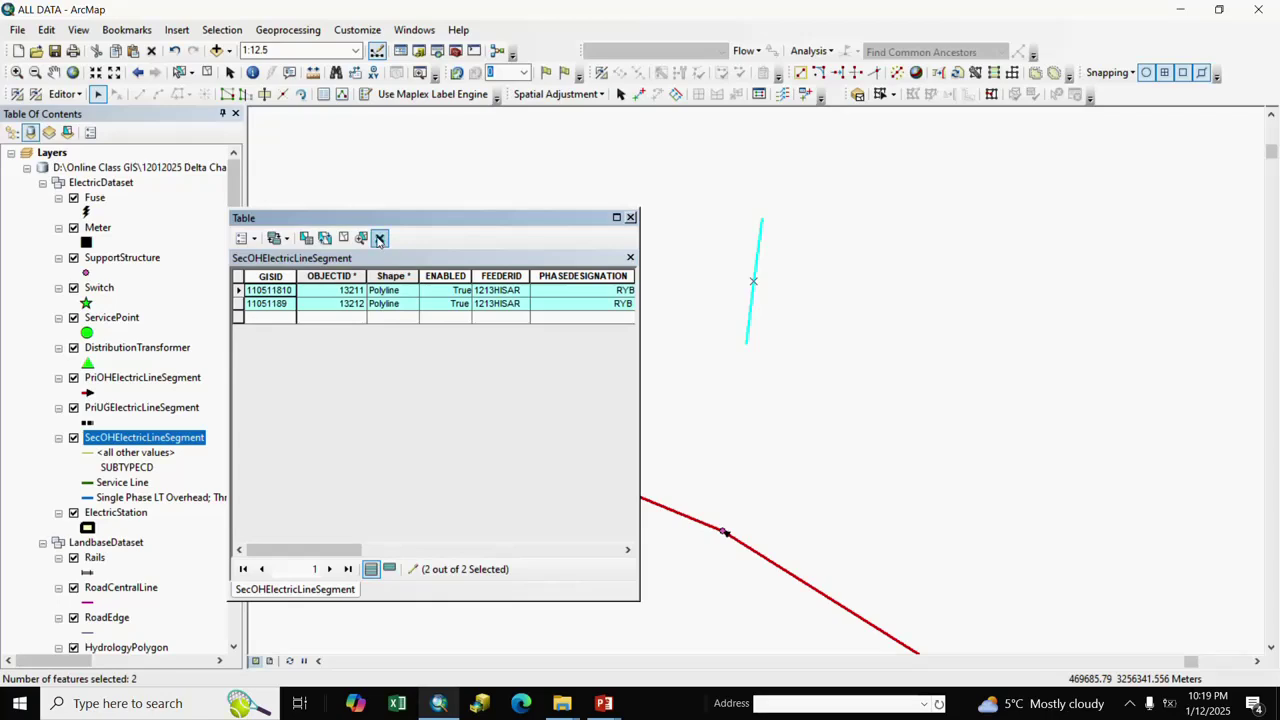
key(Delete)
click(630, 218)
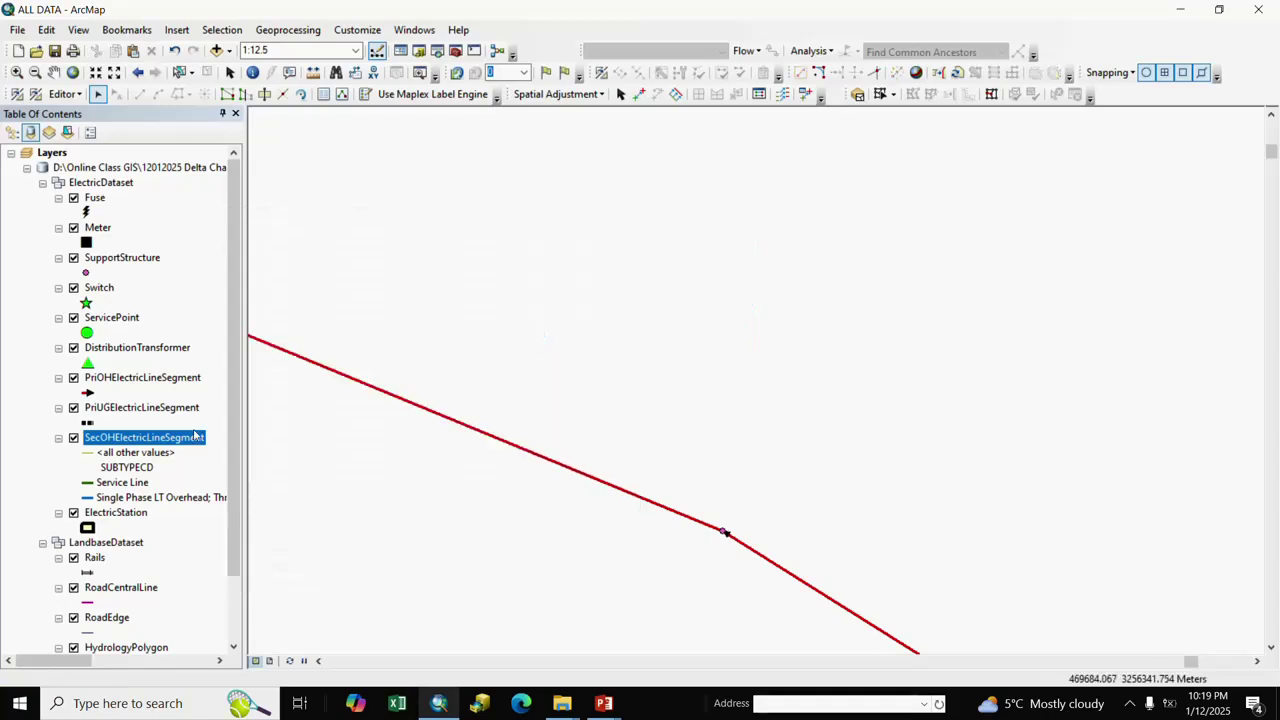
Step: Remove all joins from the SecOHElectricLineSegment layer
right_click(181, 441)
mouse_move(380, 147)
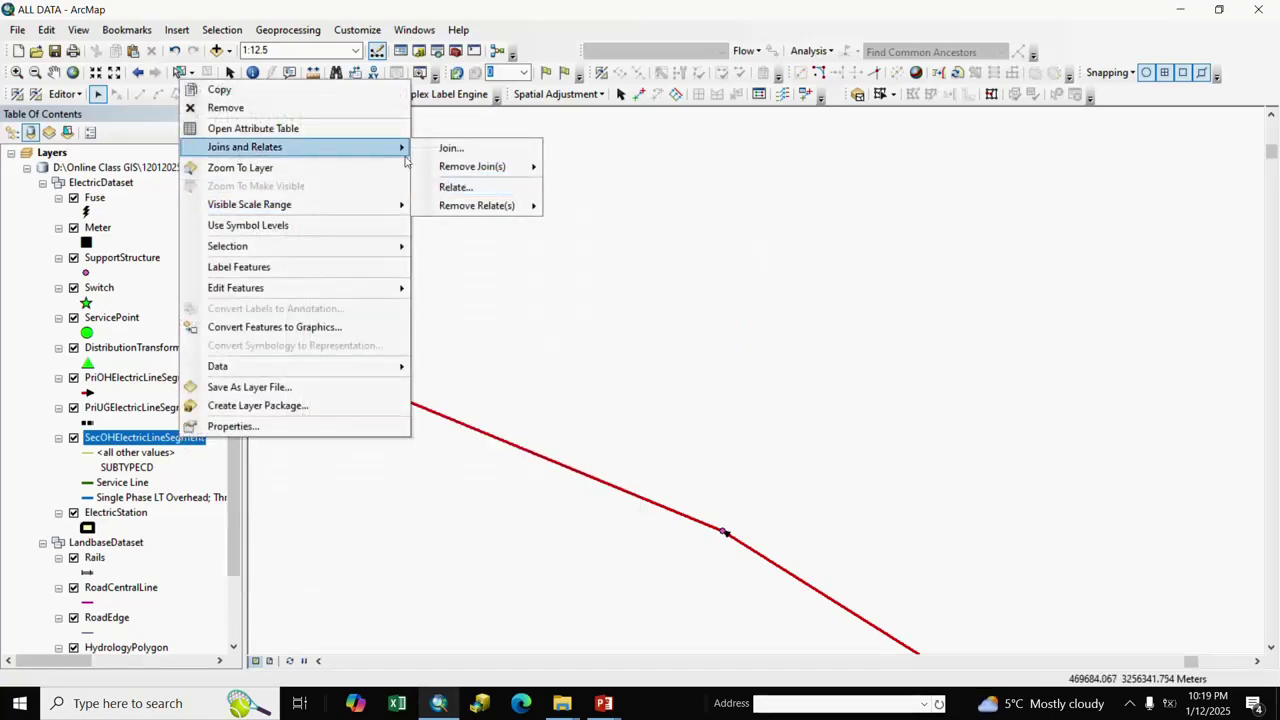
mouse_move(529, 174)
click(609, 186)
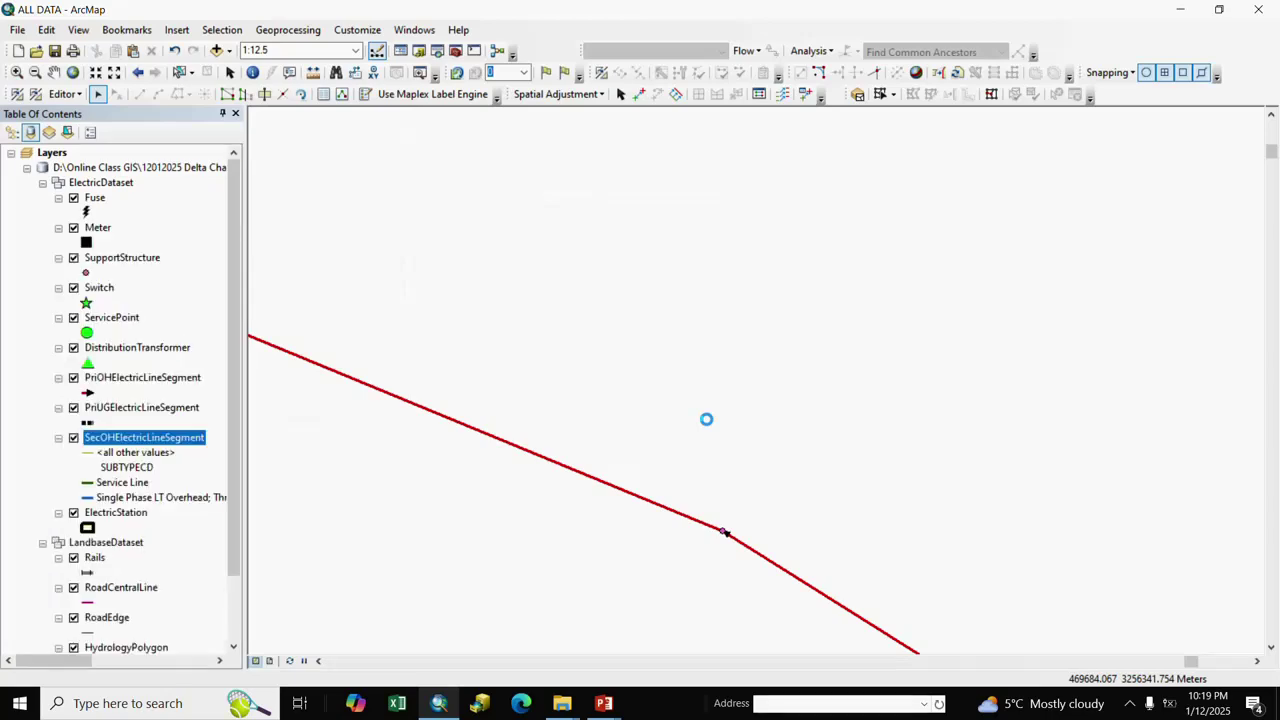
Step: Save the edits made to the electric network layers
scroll(707, 424, up, 3)
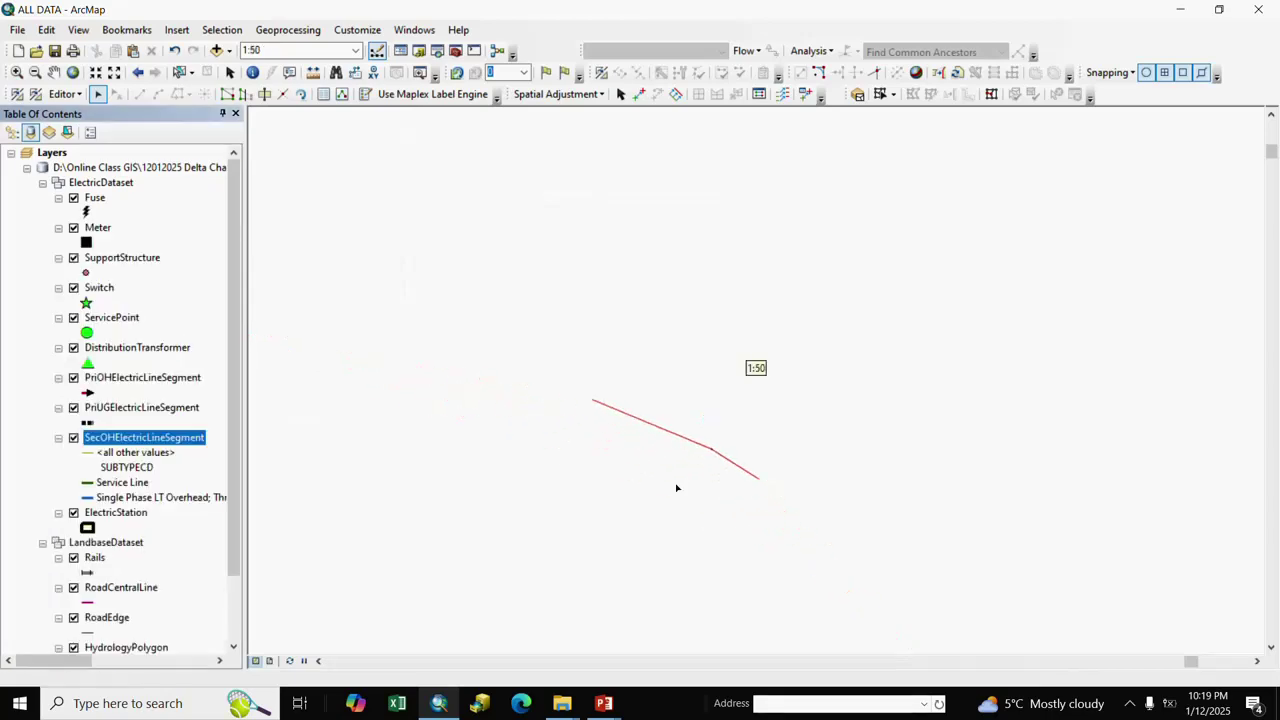
scroll(811, 423, up, 2)
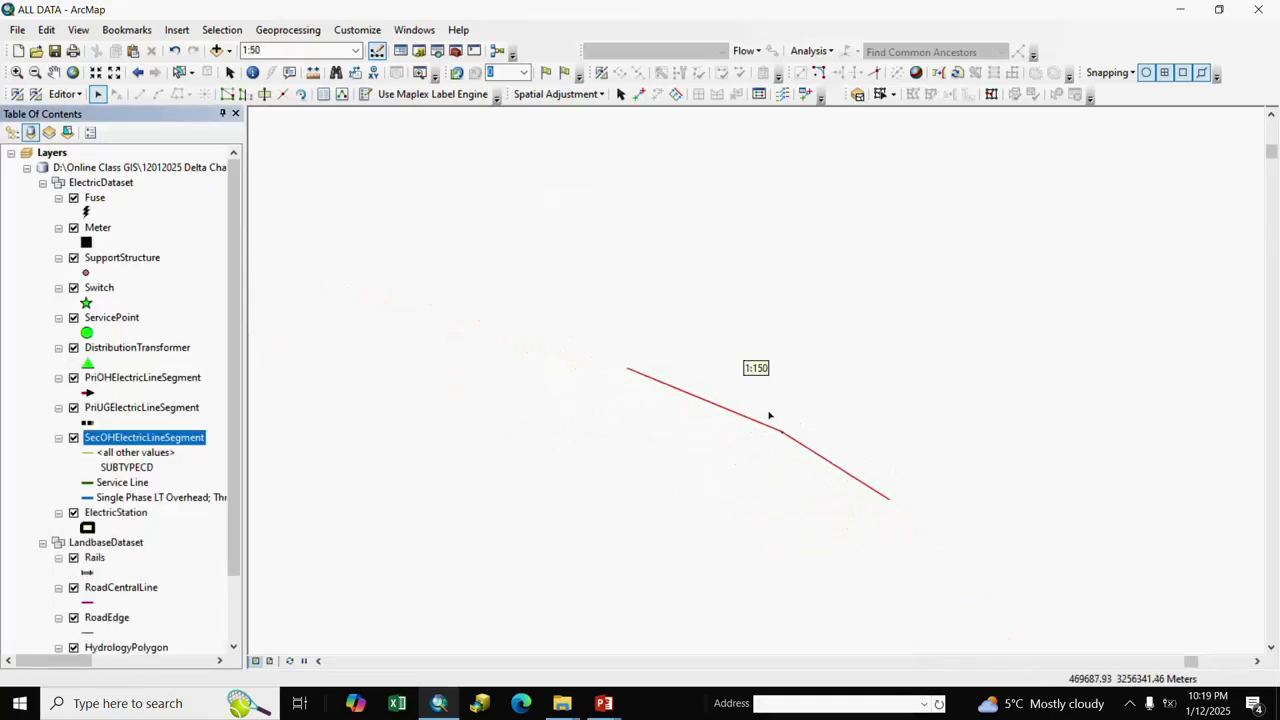
scroll(769, 415, down, 2)
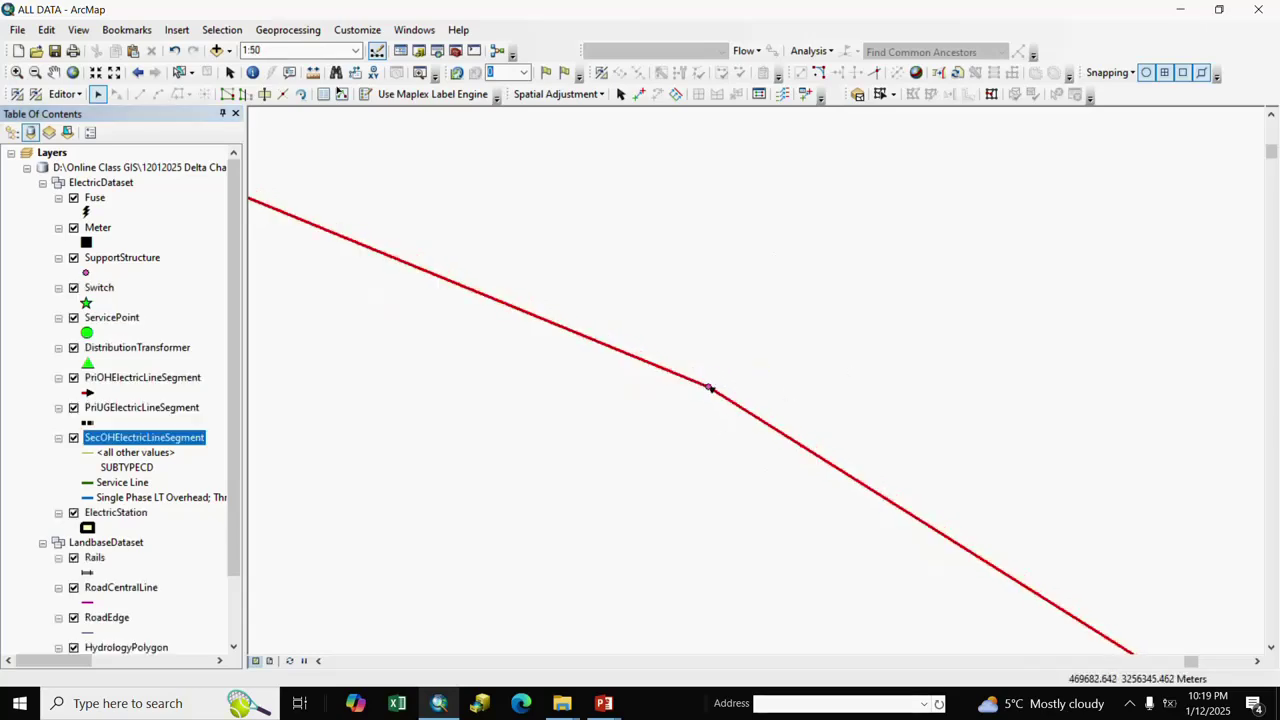
click(77, 94)
click(93, 152)
click(66, 94)
click(93, 155)
Step: Examine the map along the primary overhead line around the location of the deleted branch
scroll(760, 368, down, 2)
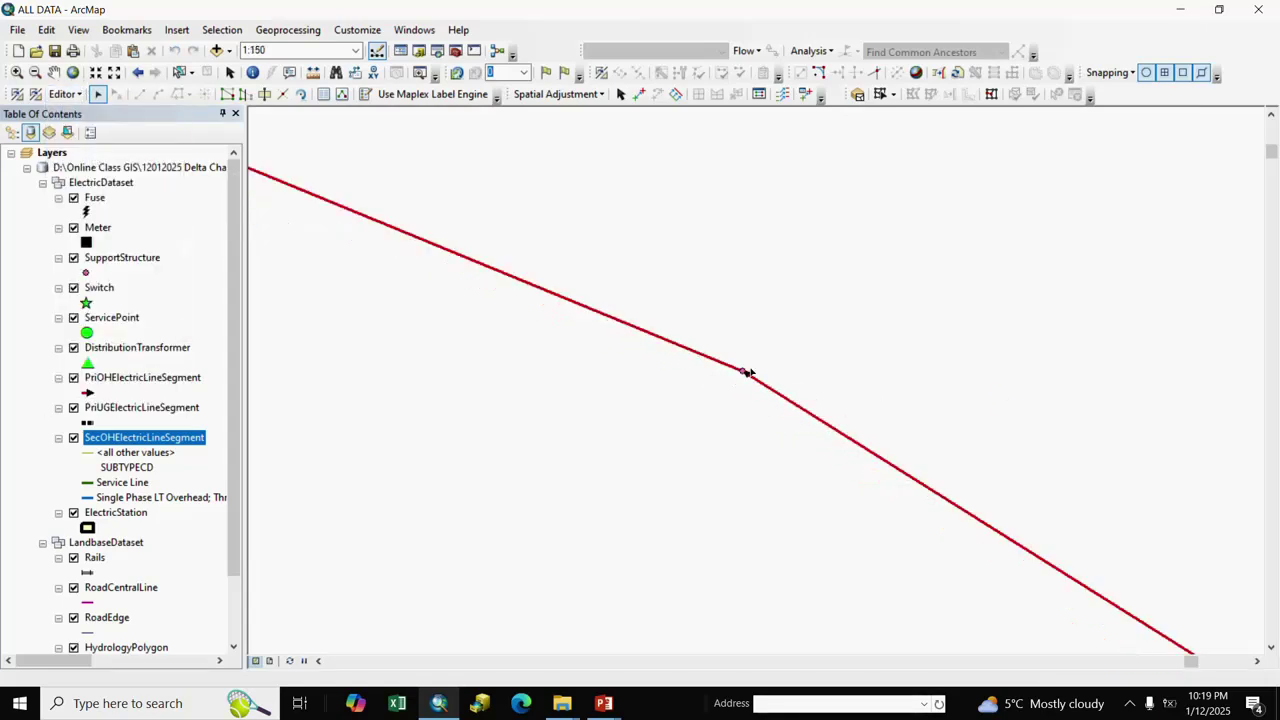
scroll(718, 420, down, 1)
scroll(718, 420, down, 1)
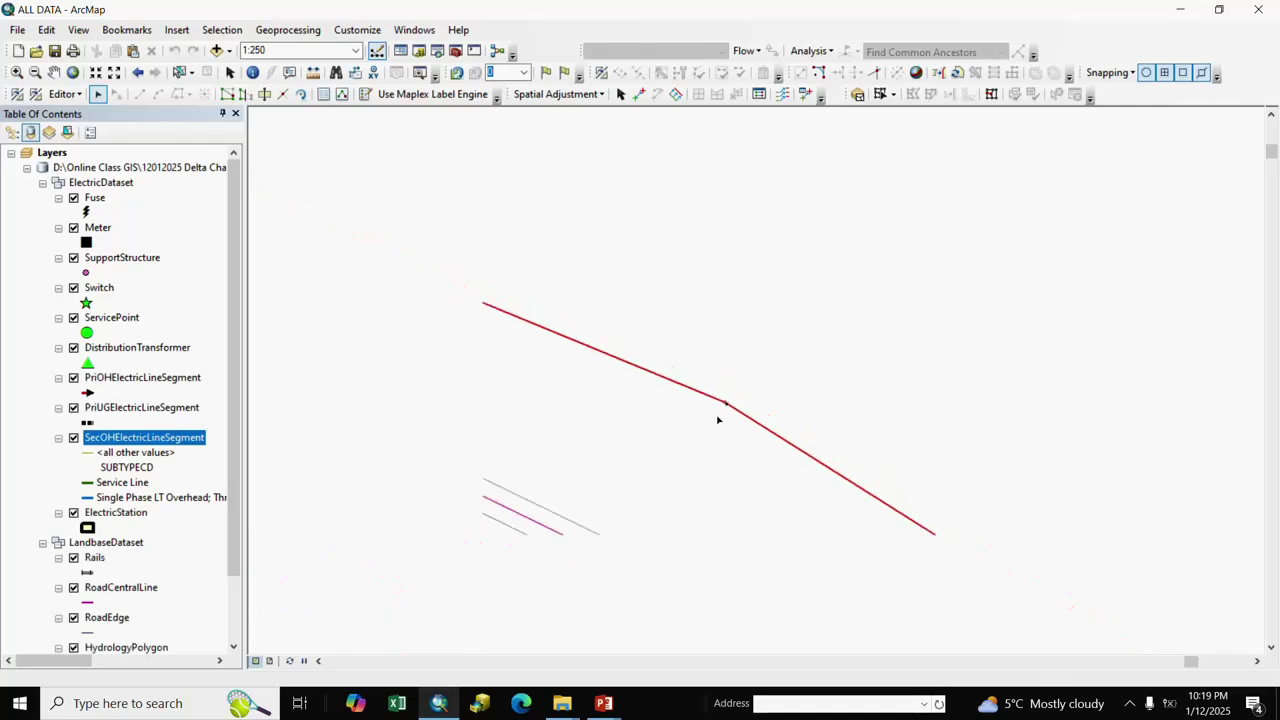
scroll(718, 420, down, 1)
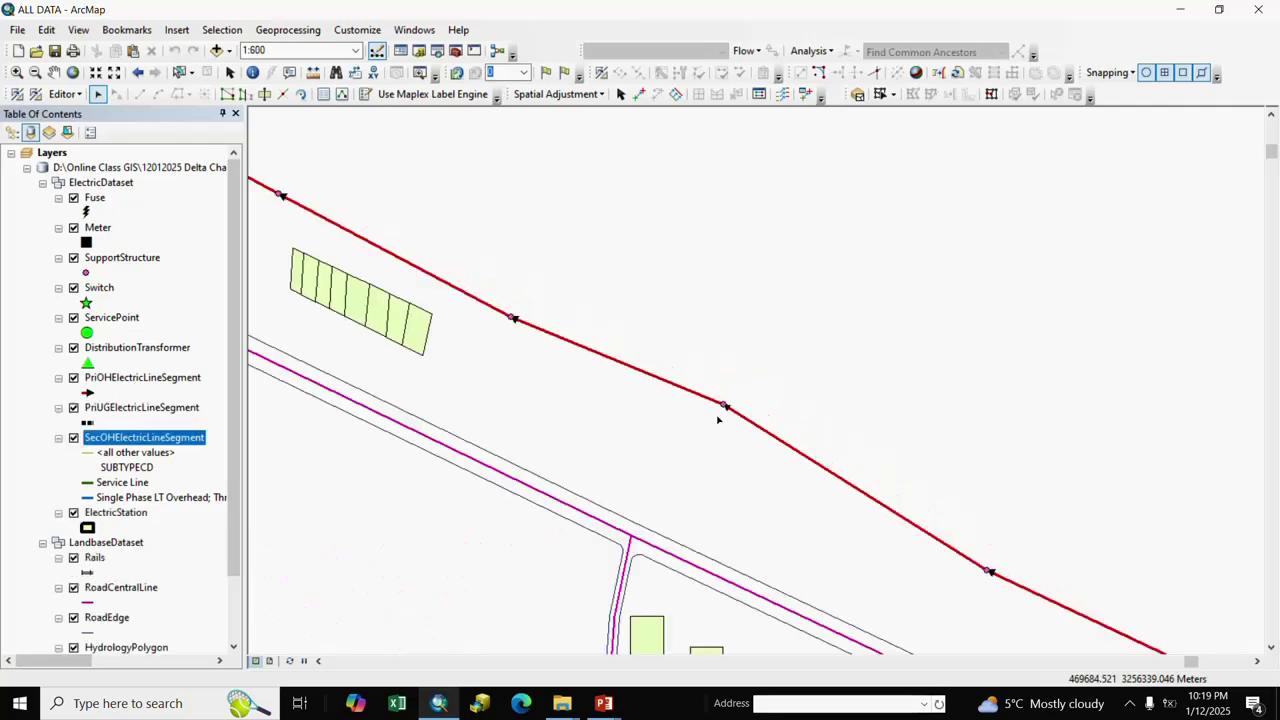
scroll(718, 420, down, 2)
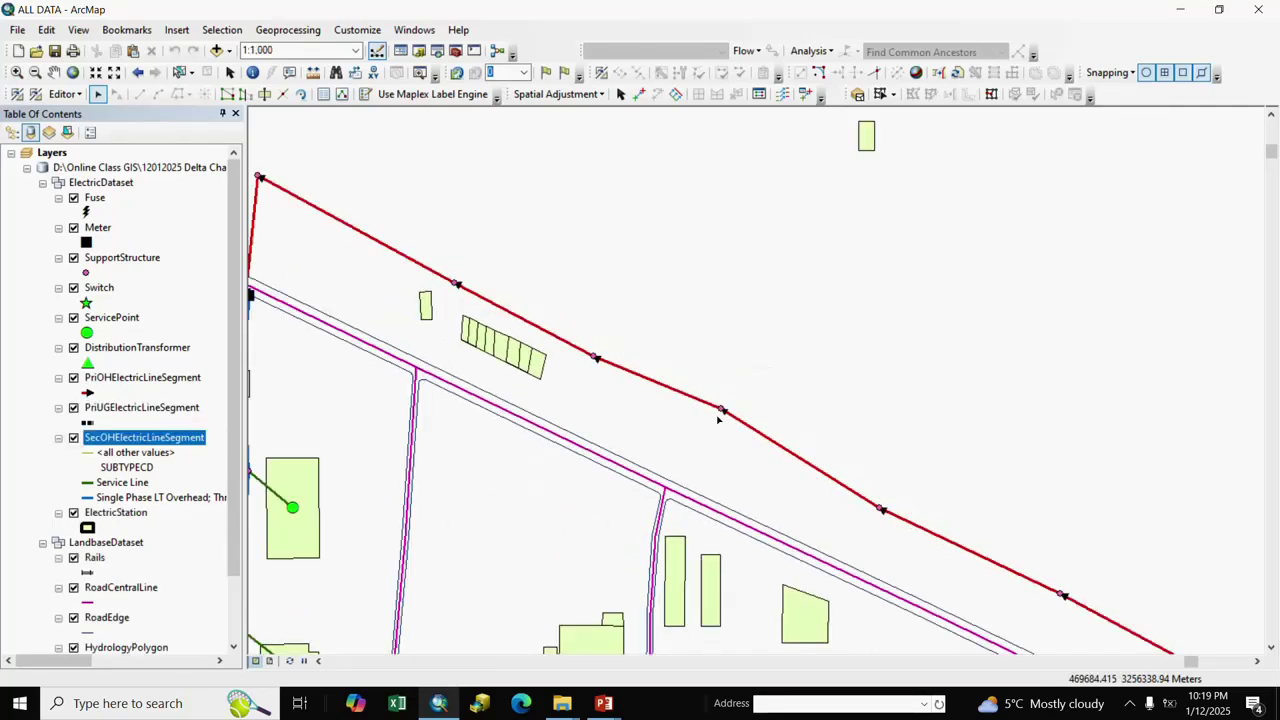
drag(630, 423, 549, 323)
scroll(737, 415, down, 1)
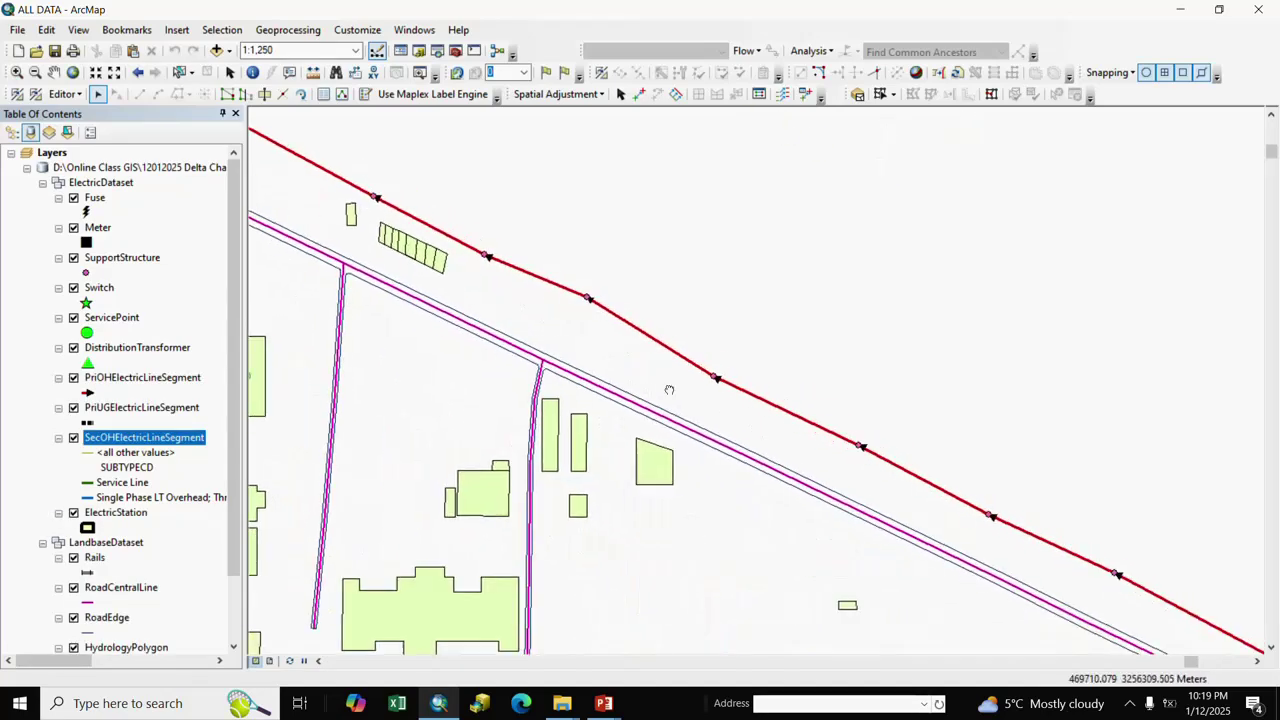
drag(669, 389, 685, 400)
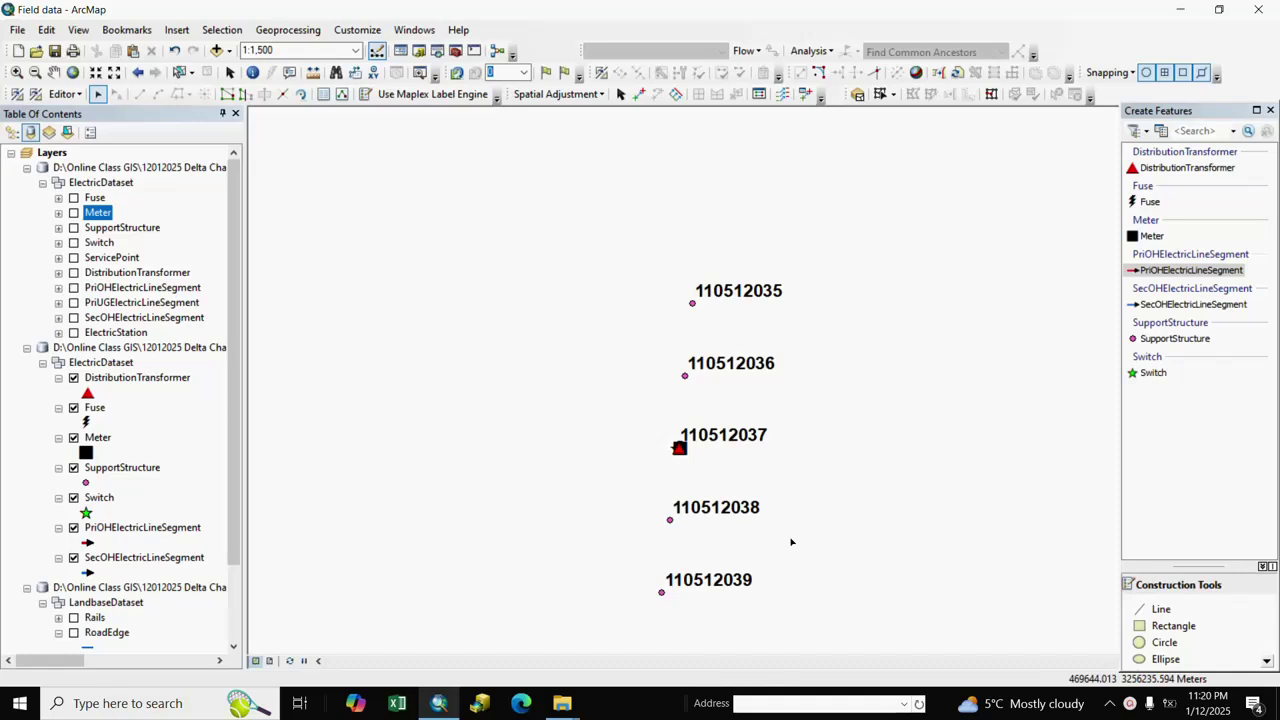
Step: Examine the new field-data poles 110512035 to 110512039 and the transformer at pole 110512037 in the Field data map
scroll(690, 413, up, 1)
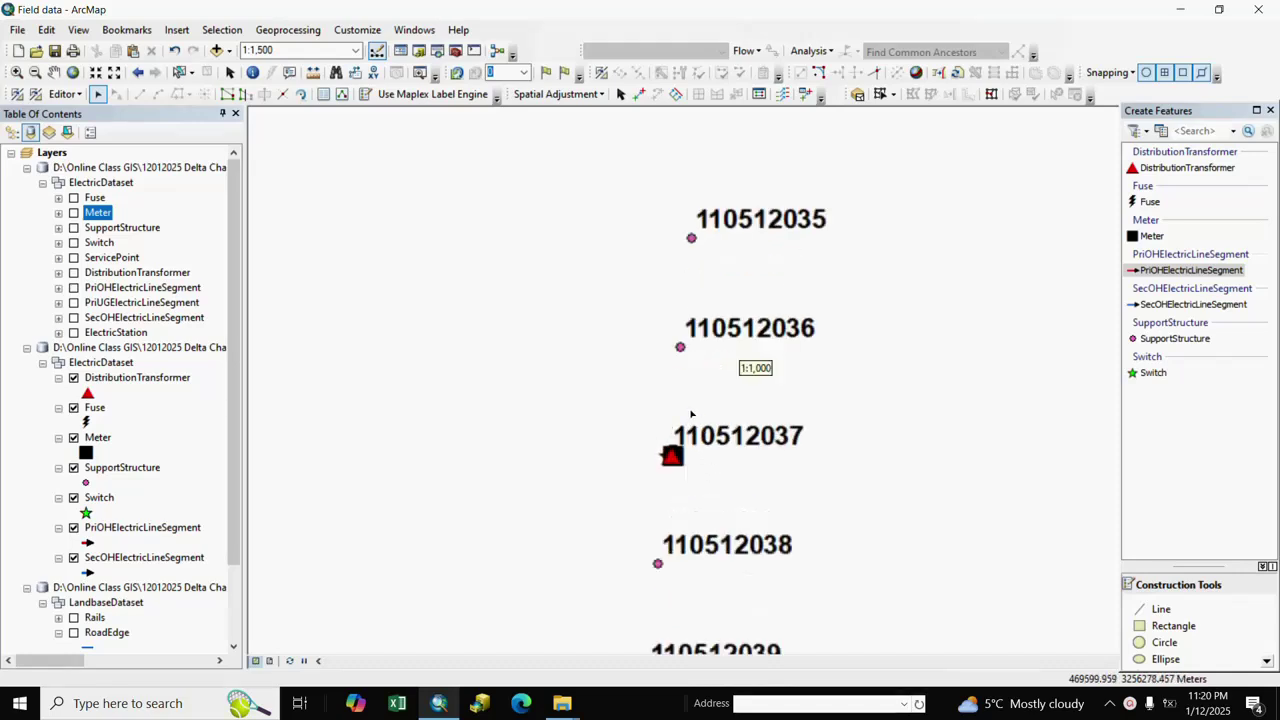
drag(693, 251, 637, 235)
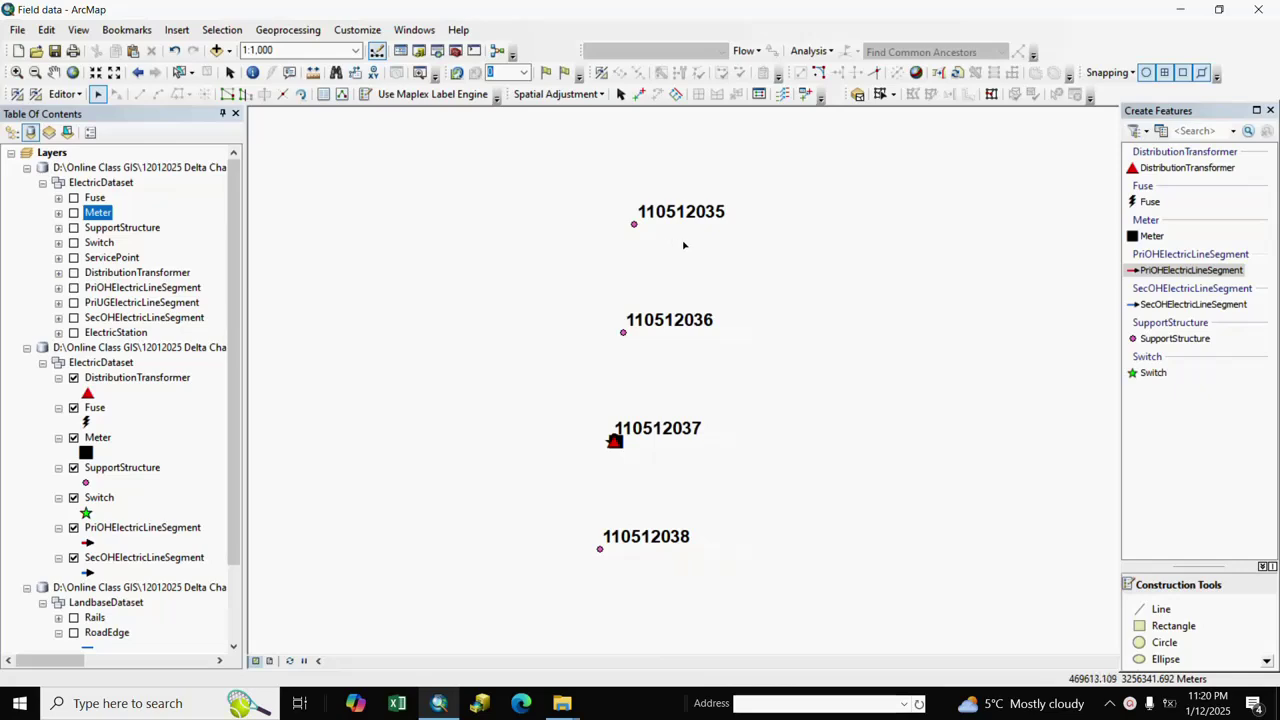
drag(681, 366, 671, 271)
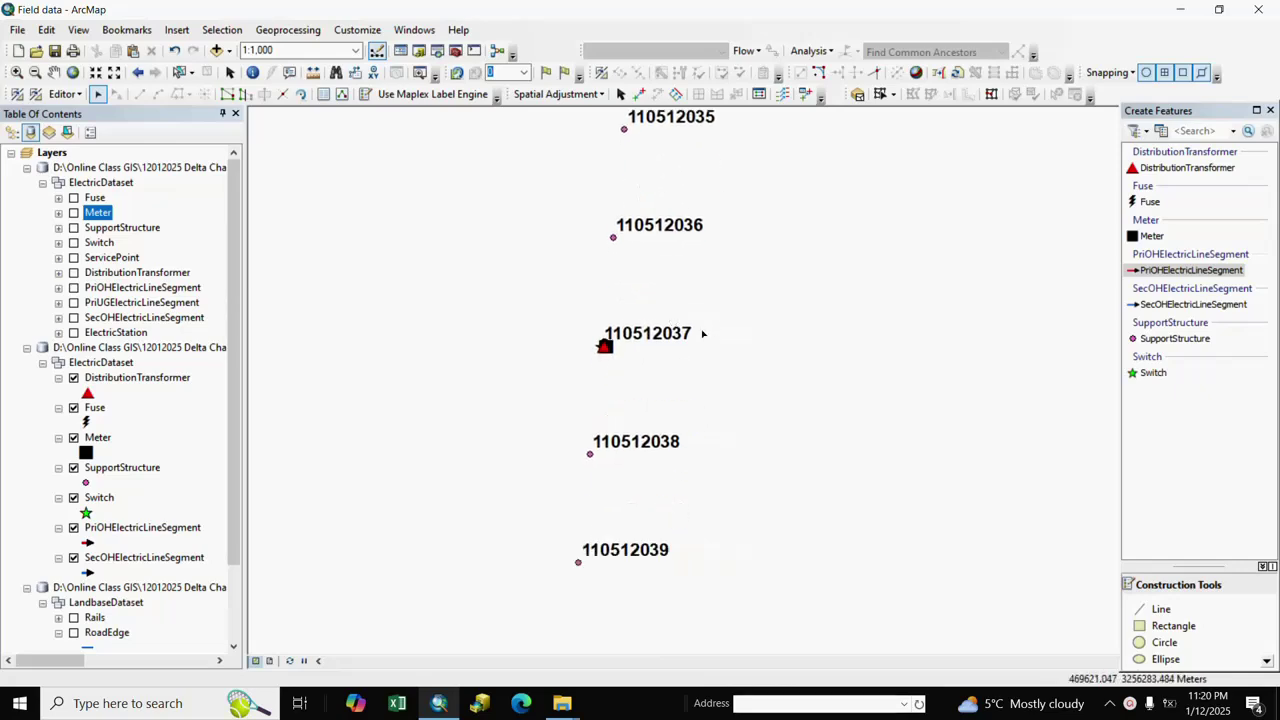
drag(771, 340, 750, 406)
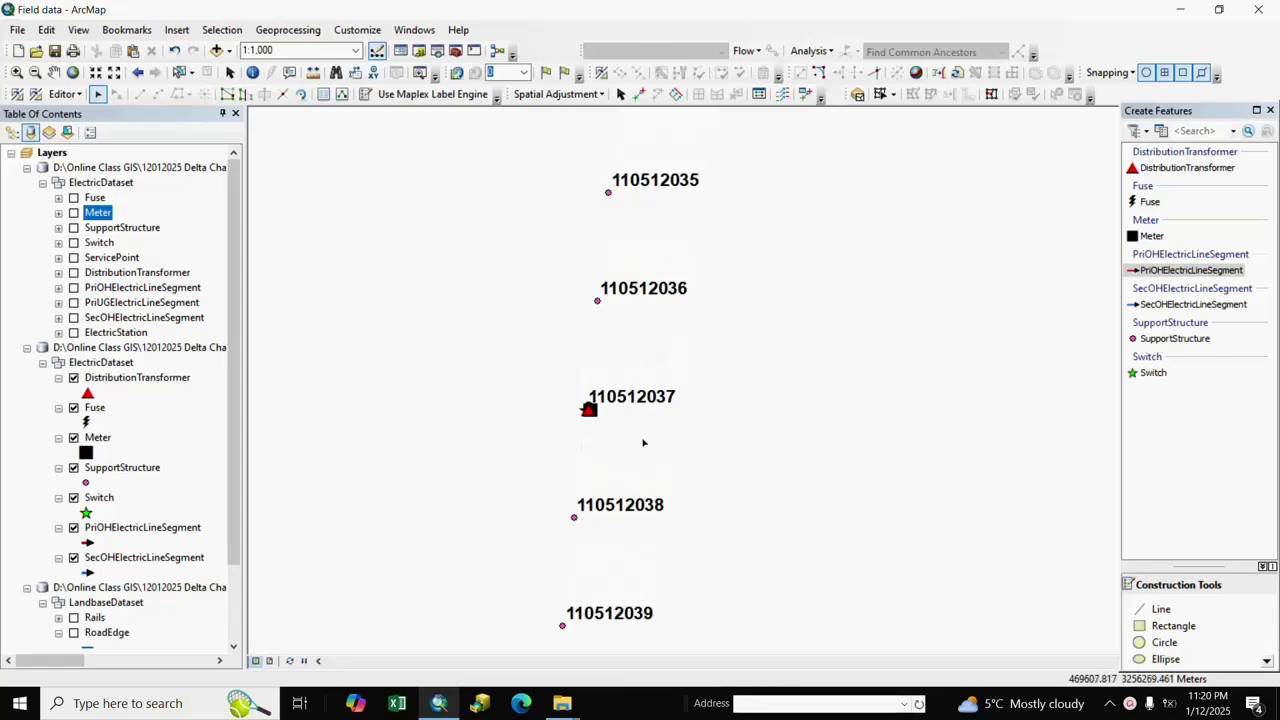
drag(643, 442, 647, 448)
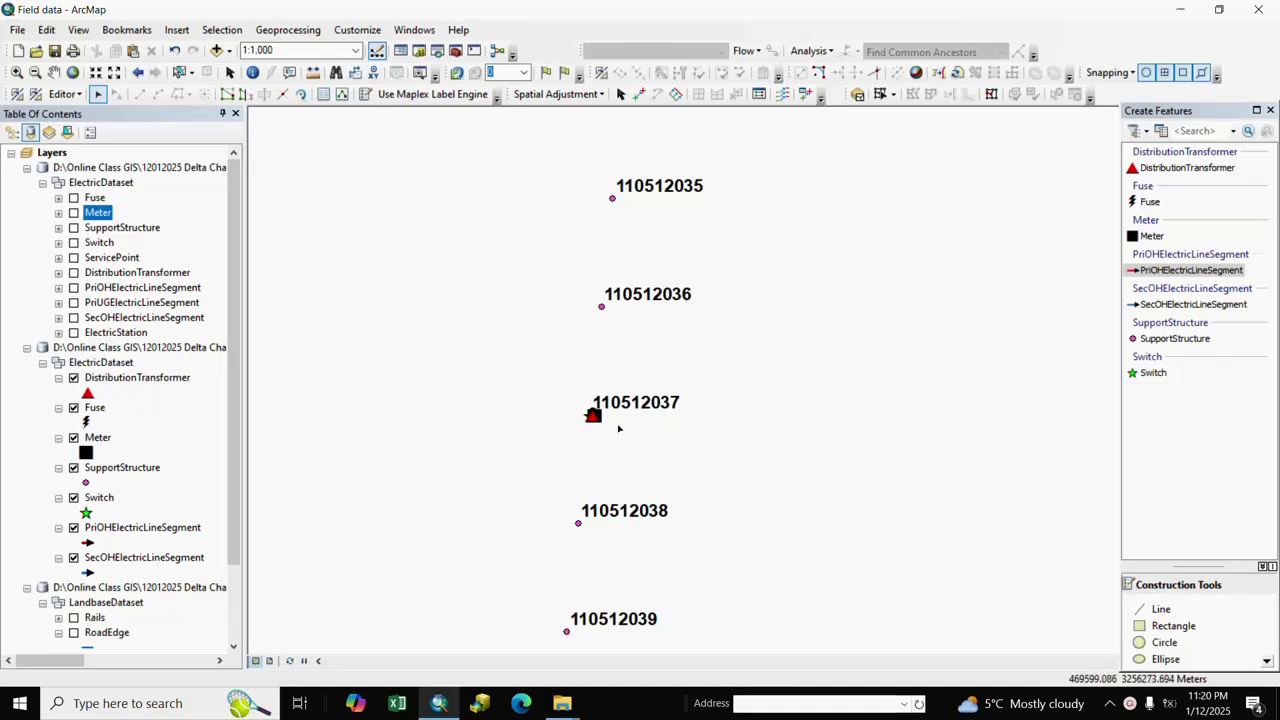
drag(689, 453, 662, 455)
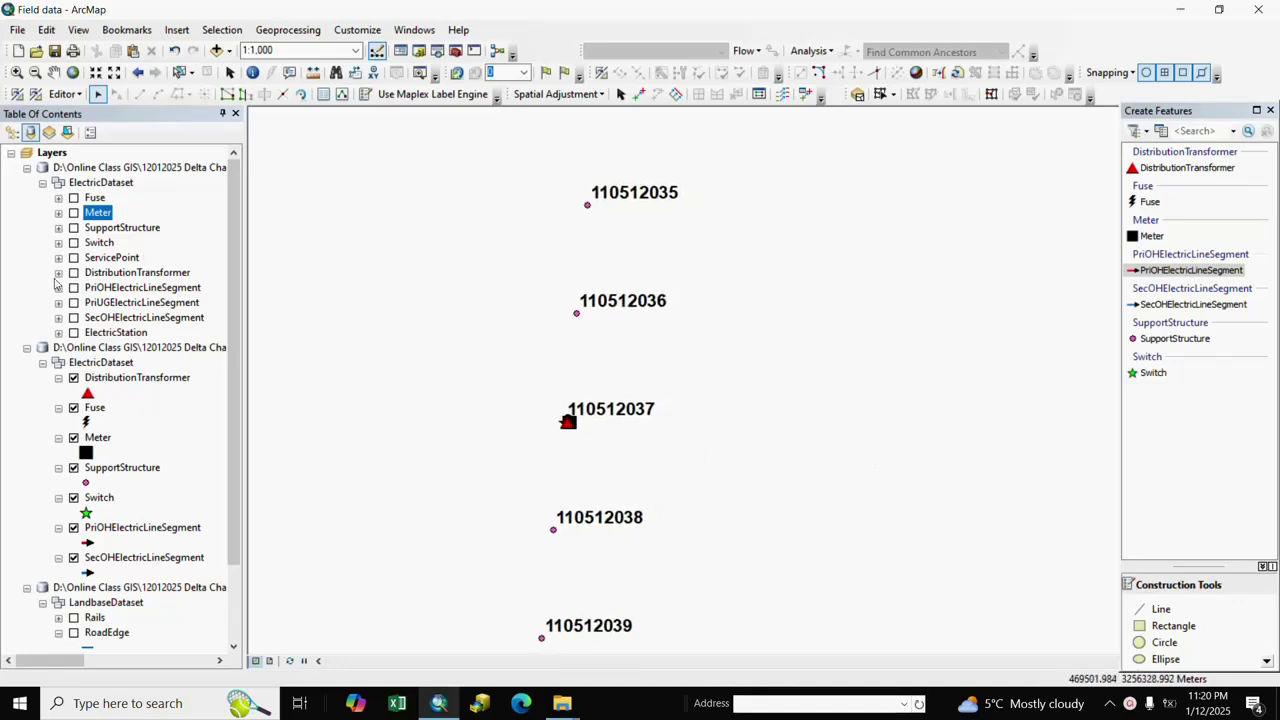
Step: Turn on all layers of the first ElectricDataset group, from Fuse to ElectricStation, and compare the existing line with the field-data poles
click(92, 199)
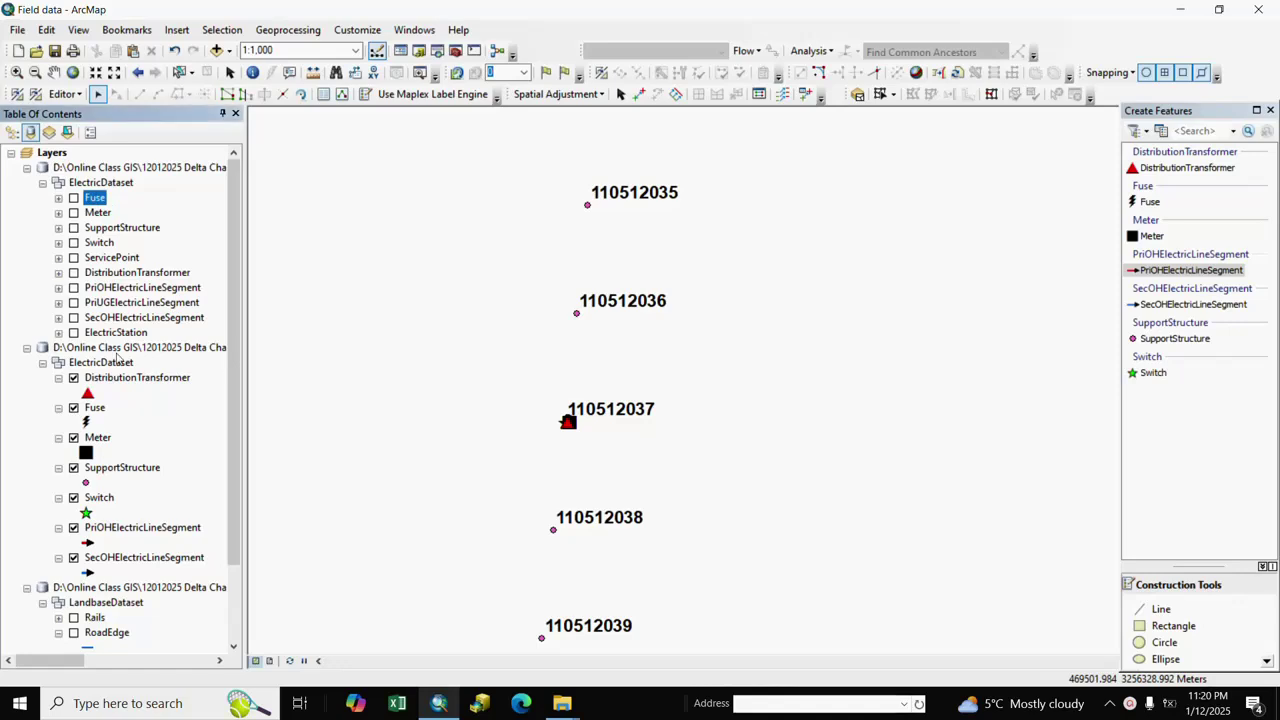
shift+click(112, 333)
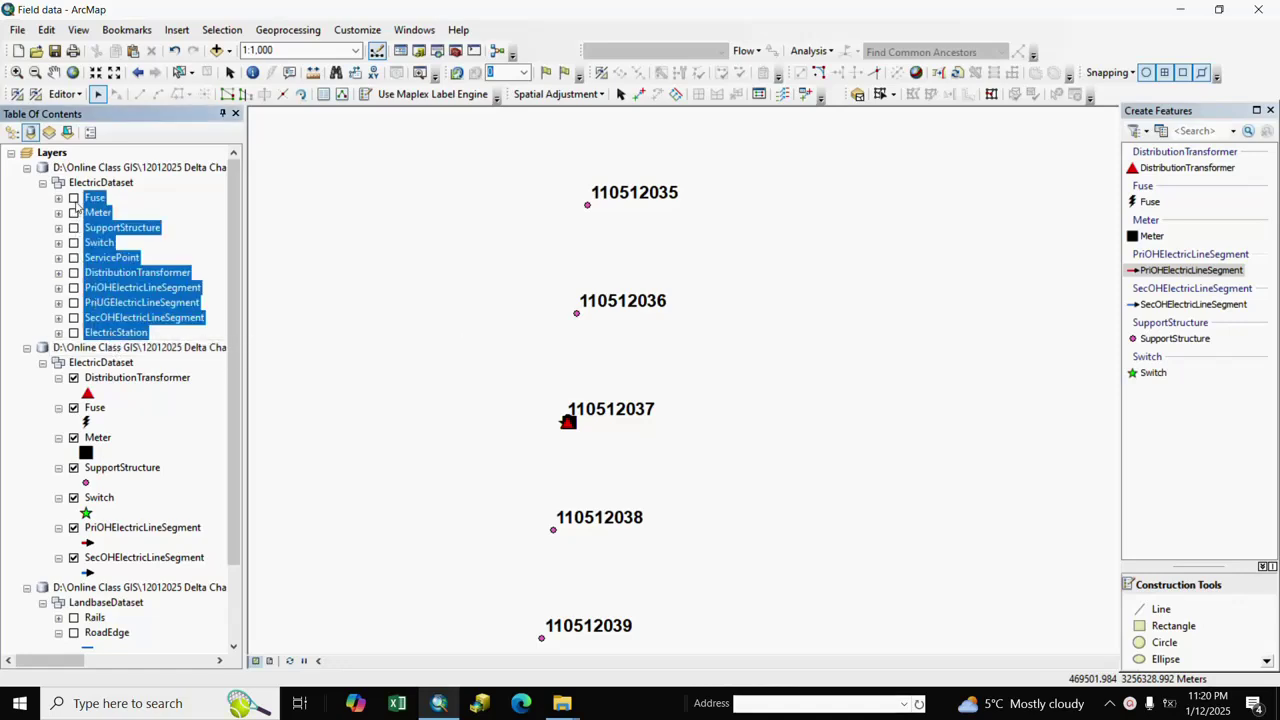
click(74, 200)
drag(642, 293, 611, 461)
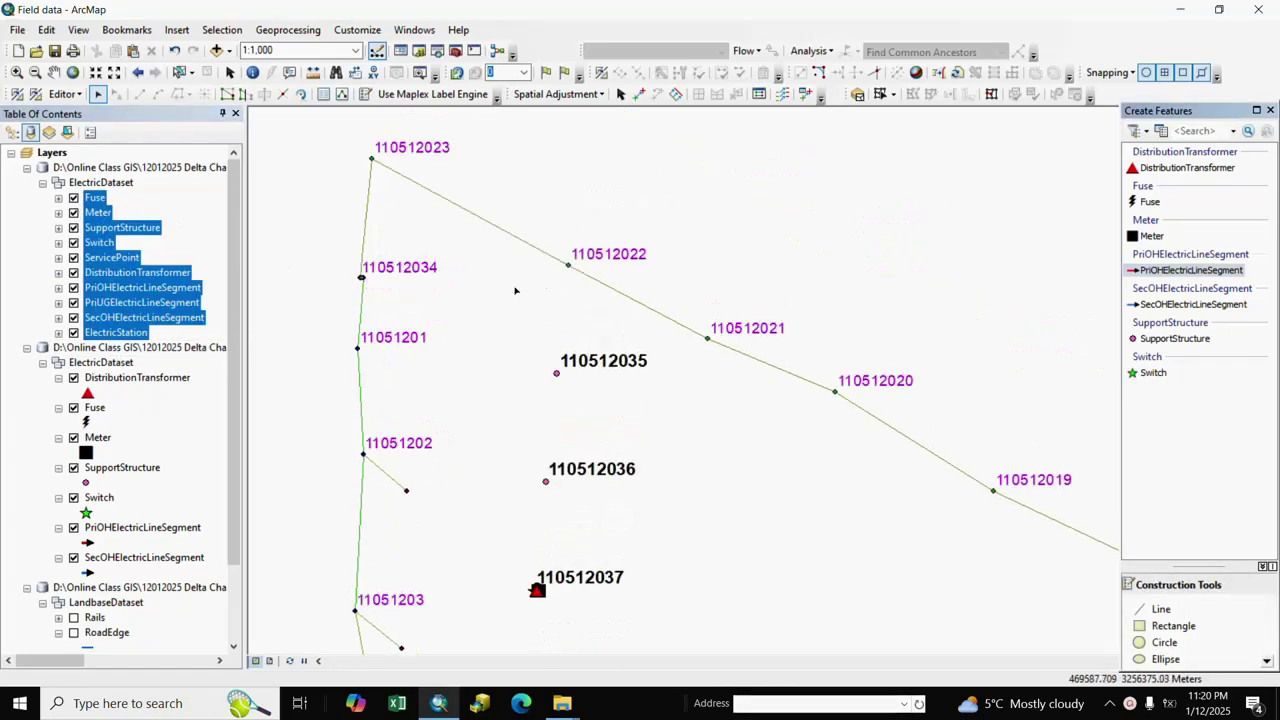
drag(704, 383, 582, 326)
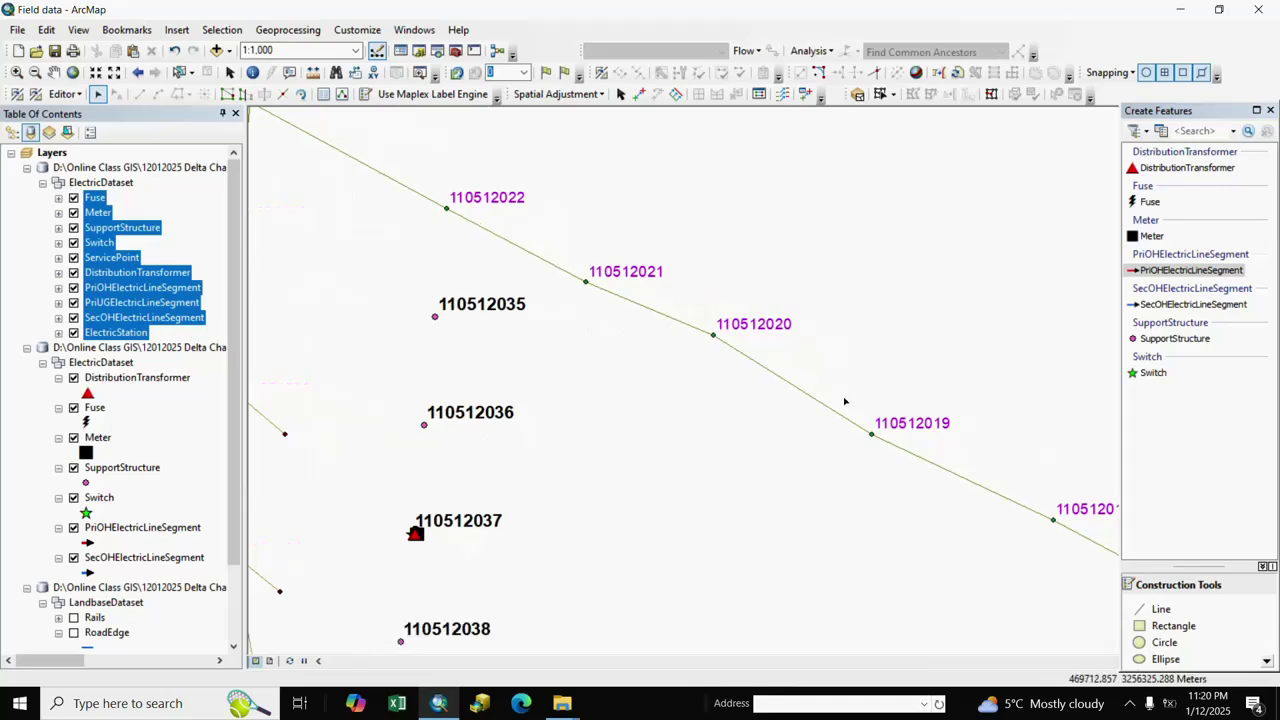
drag(661, 373, 869, 440)
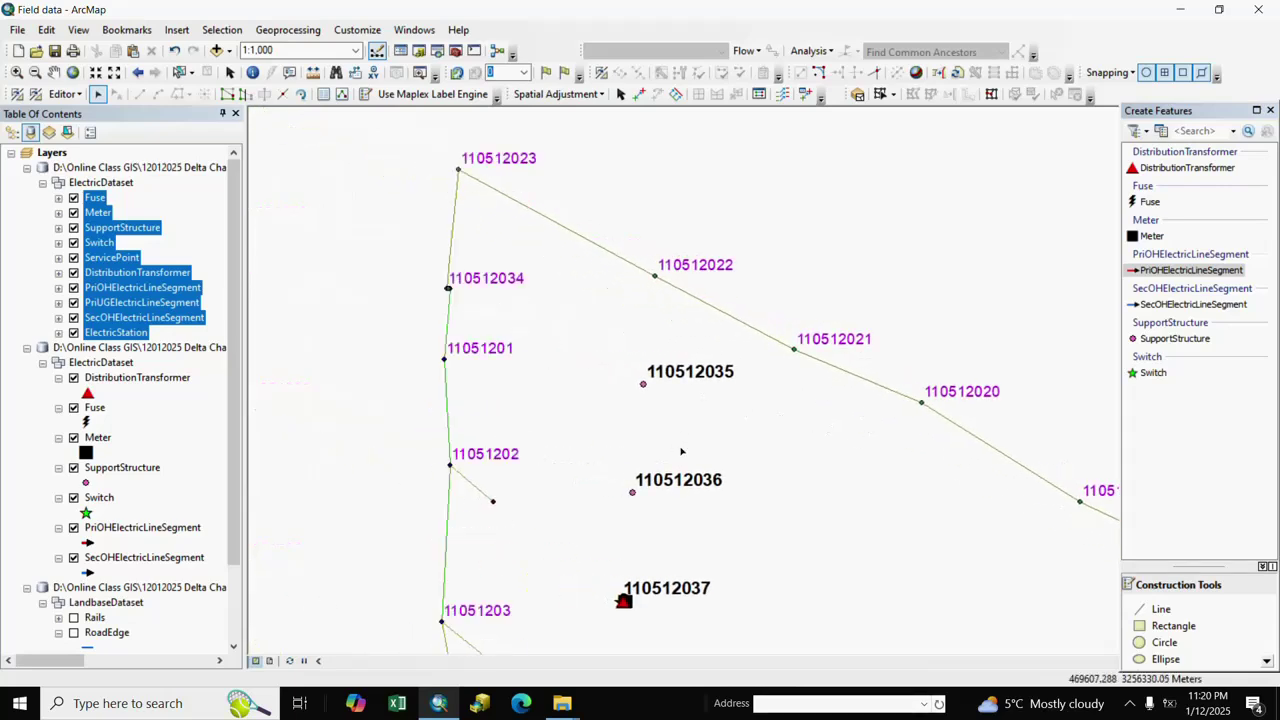
drag(681, 451, 613, 409)
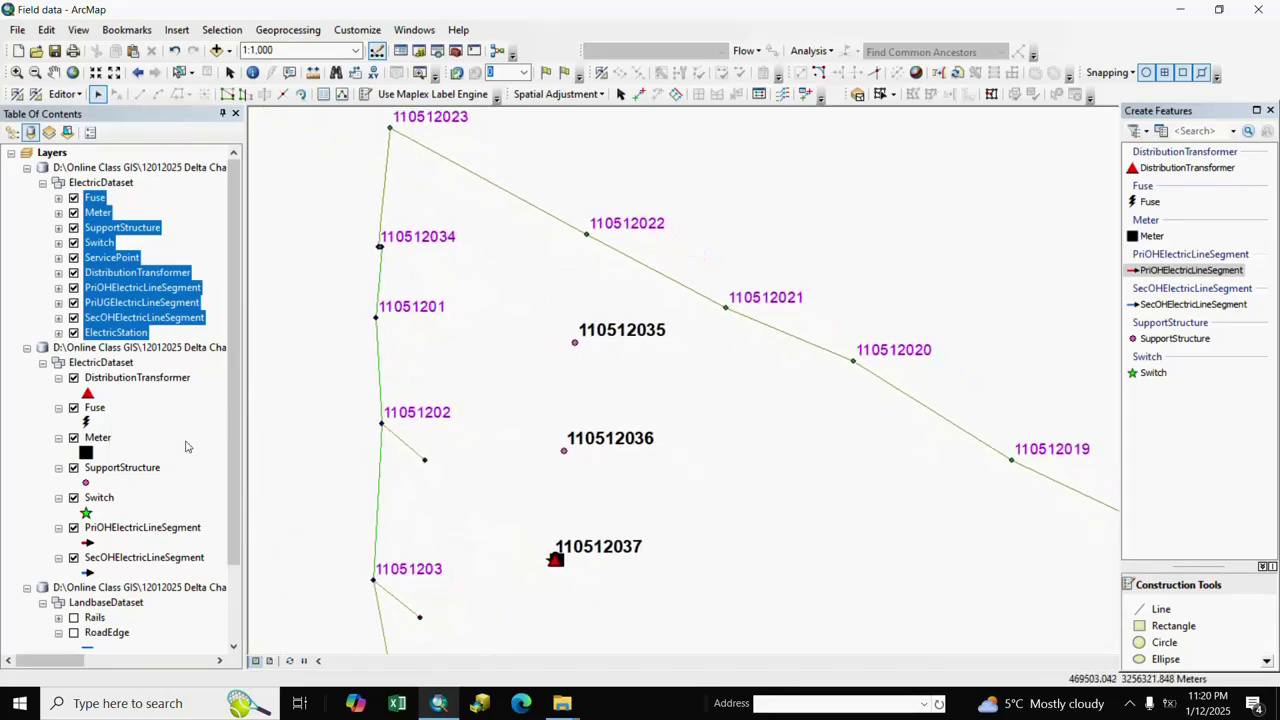
Step: Turn on all layers of the LandbaseDataset group, from Rails to Building
click(98, 437)
scroll(123, 520, down, 2)
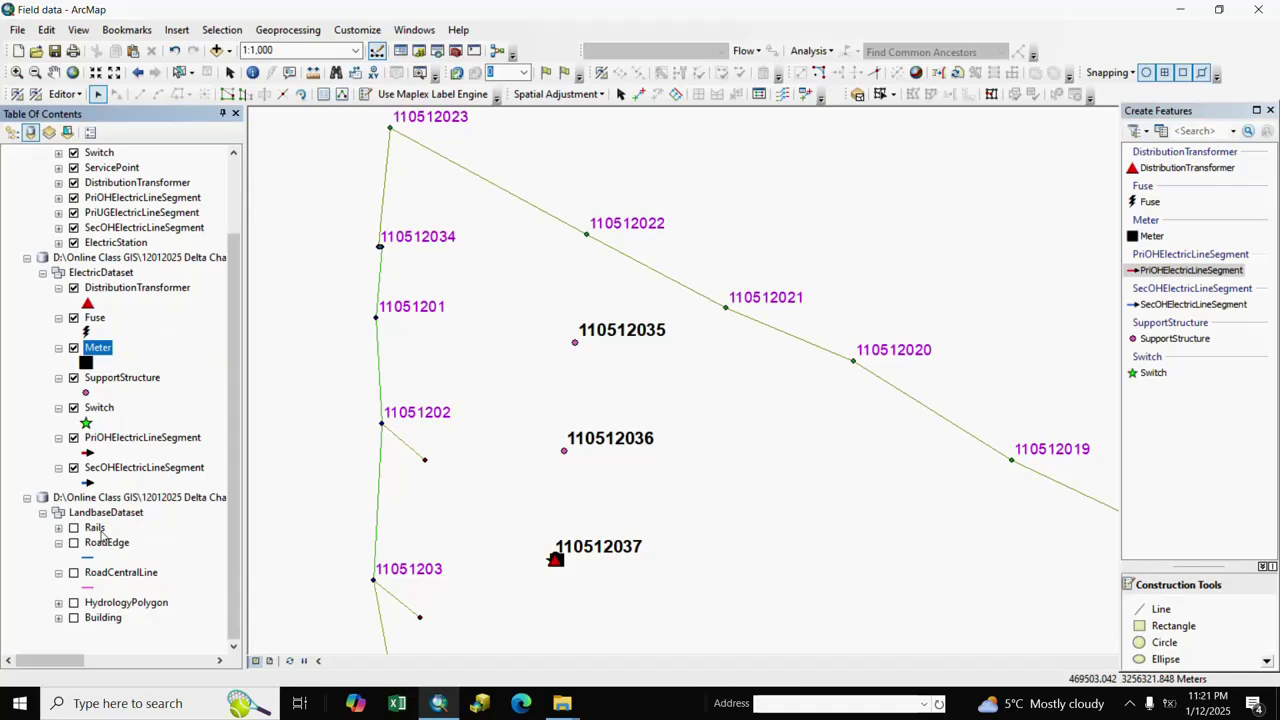
click(97, 529)
shift+click(104, 619)
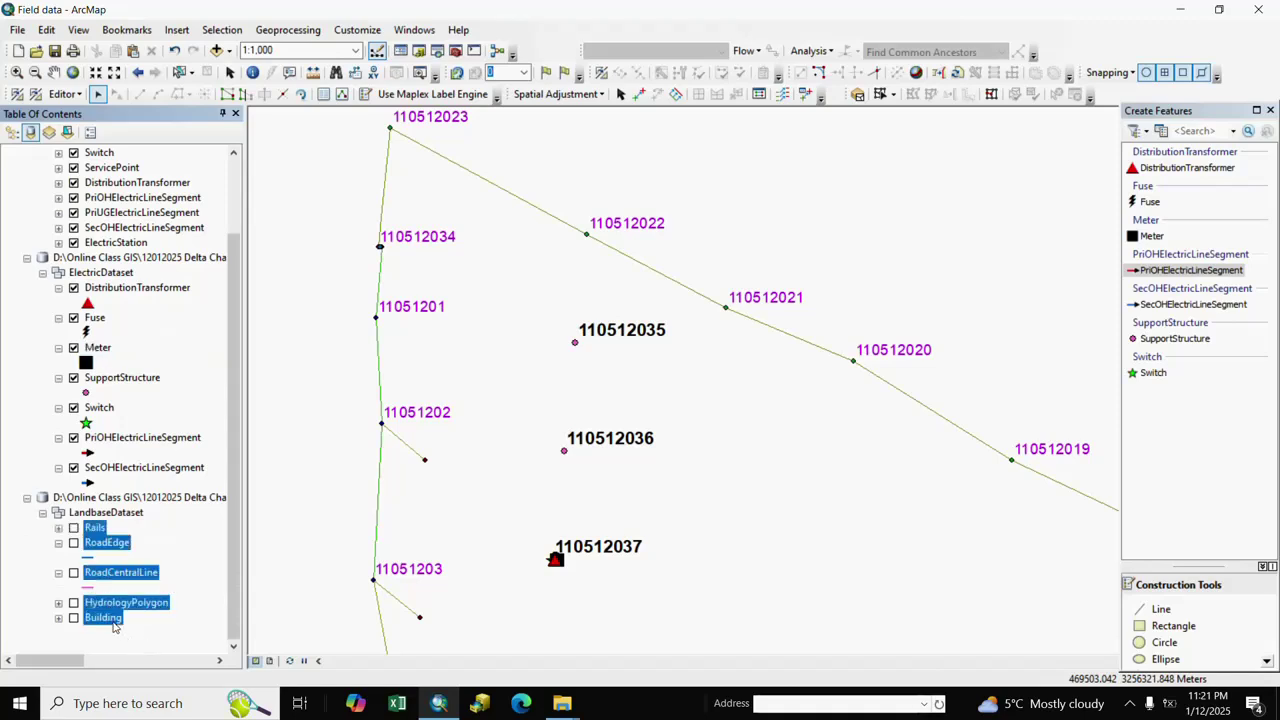
ctrl+click(73, 529)
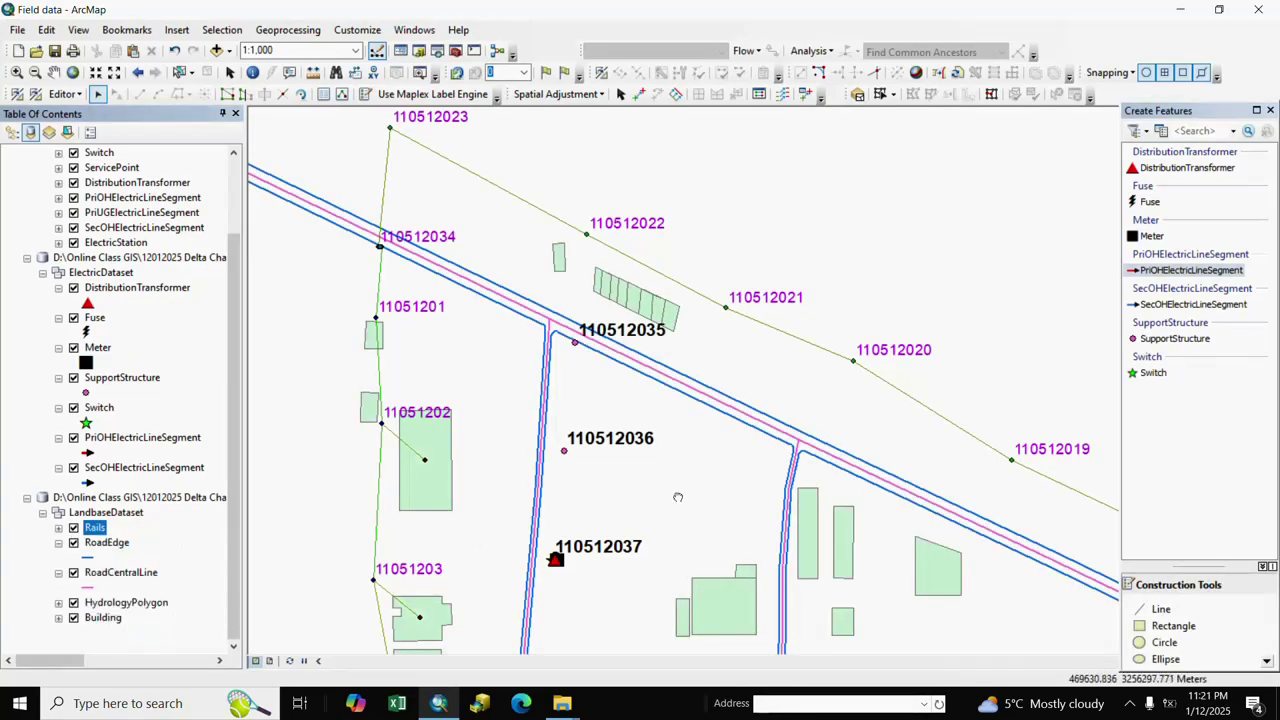
Step: Examine field-data poles 110512035 to 110512039 against the roads, the buildings and the existing line near pole 110512022
drag(678, 497, 642, 391)
drag(610, 555, 585, 474)
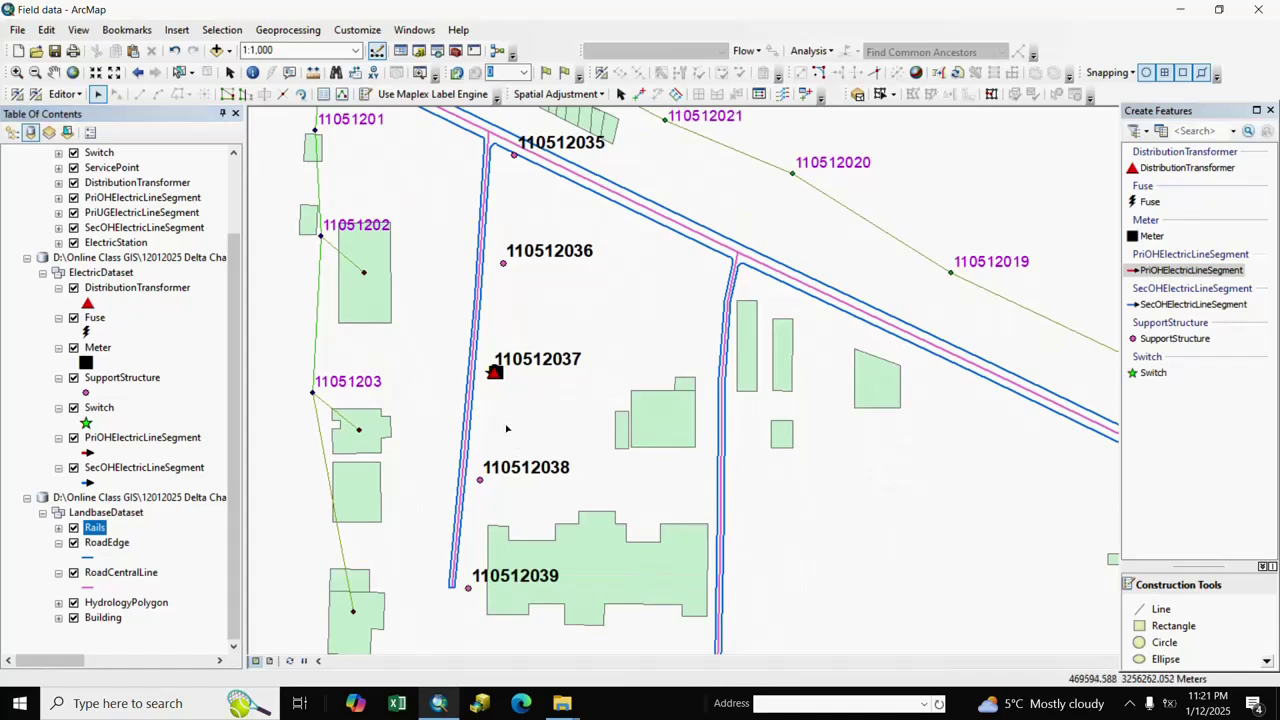
drag(506, 429, 533, 467)
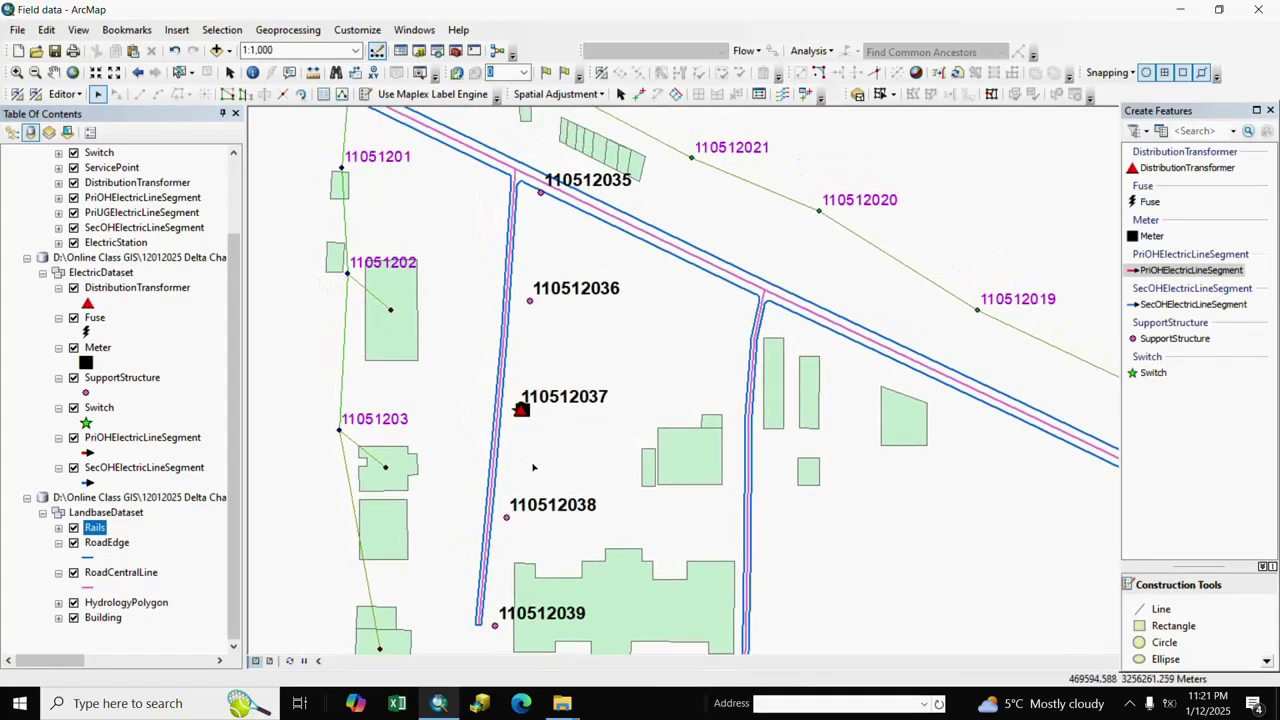
drag(556, 424, 588, 544)
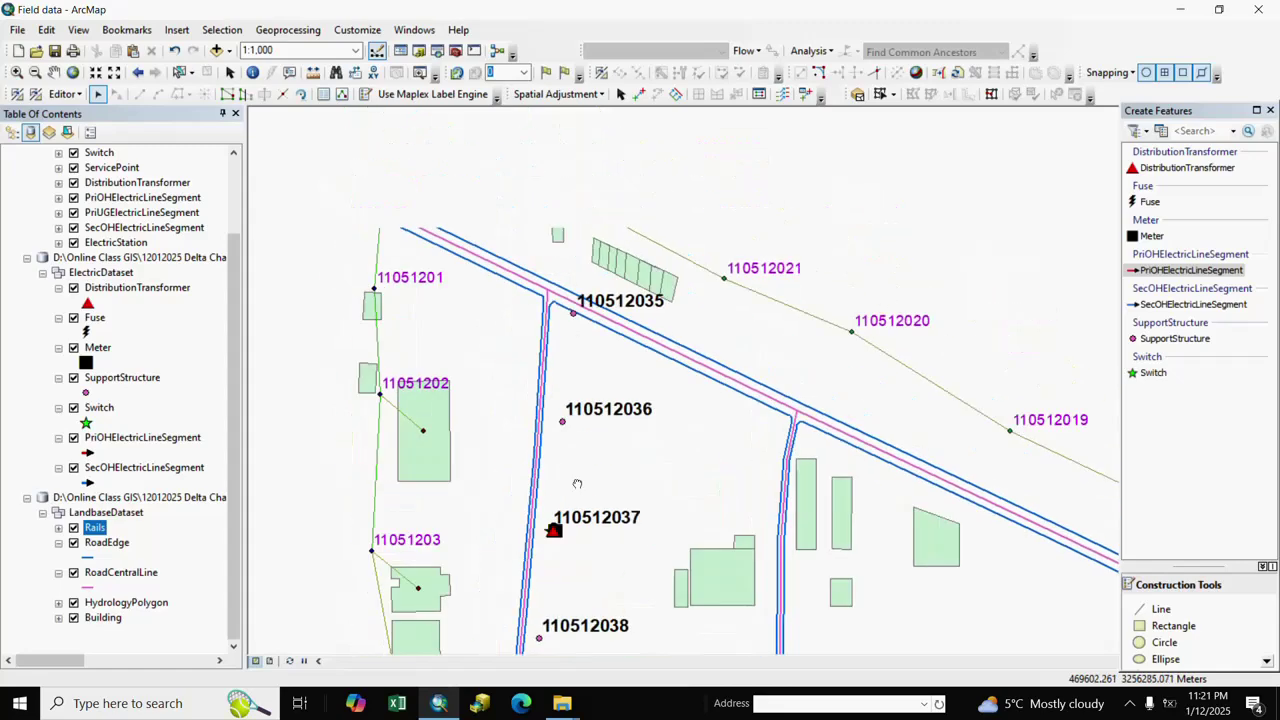
drag(600, 430, 614, 473)
drag(627, 422, 624, 460)
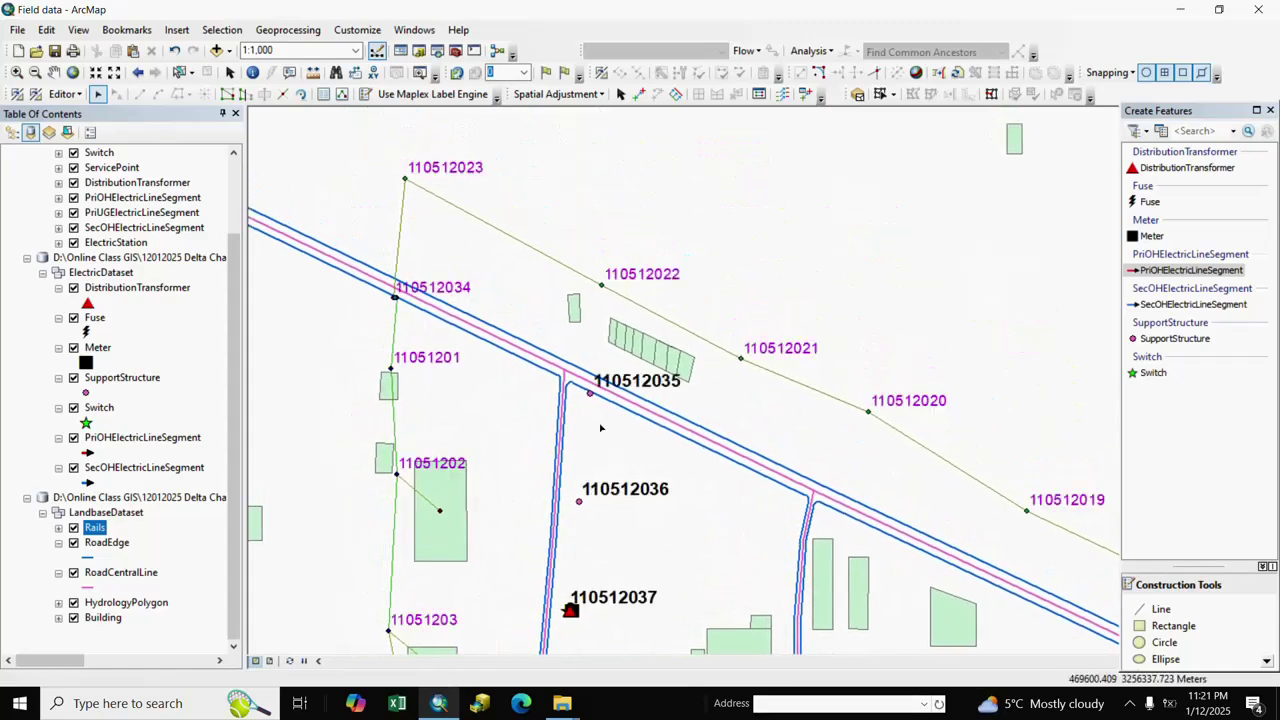
scroll(605, 475, down, 2)
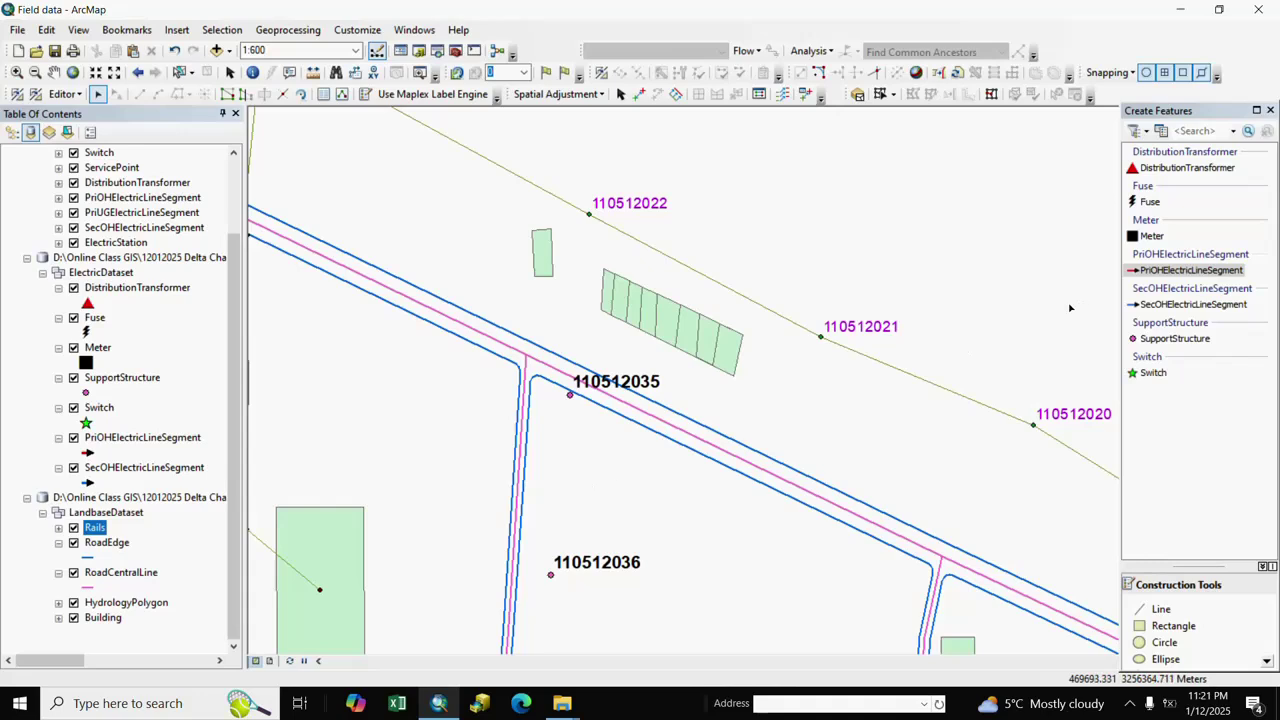
Step: Bring up the Create Features editing window for the current edit session
click(74, 97)
click(77, 157)
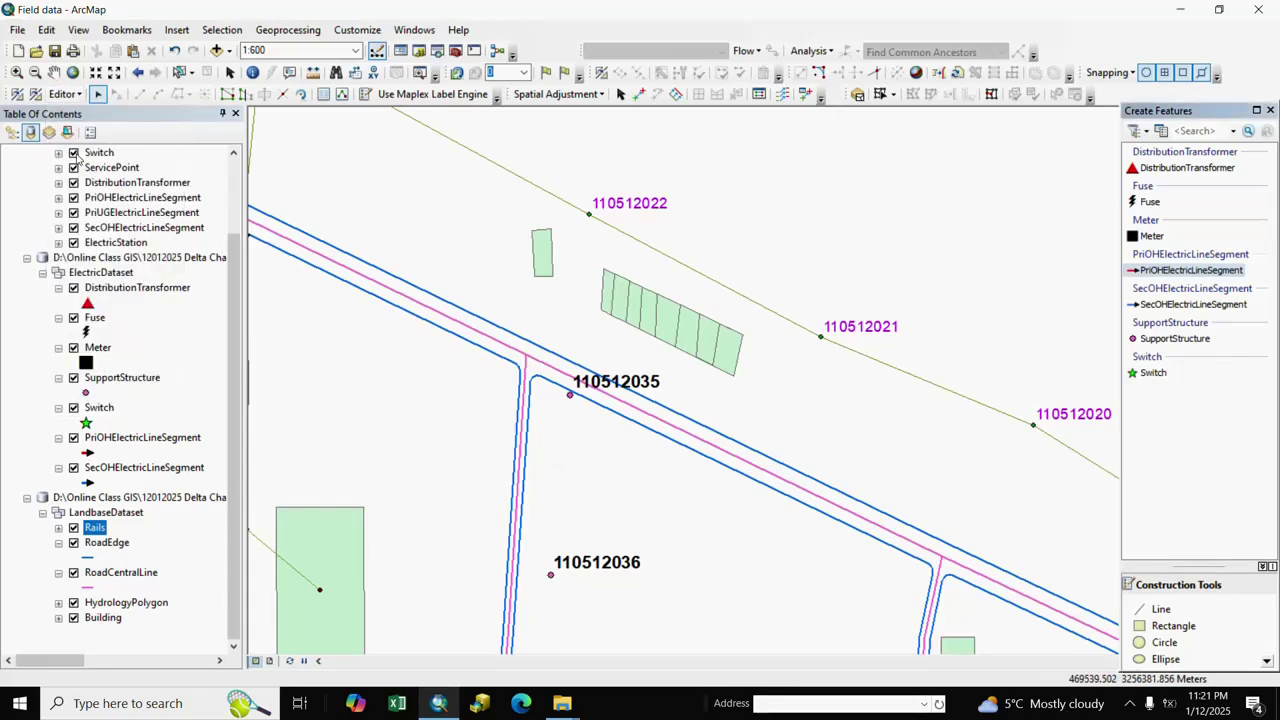
click(65, 94)
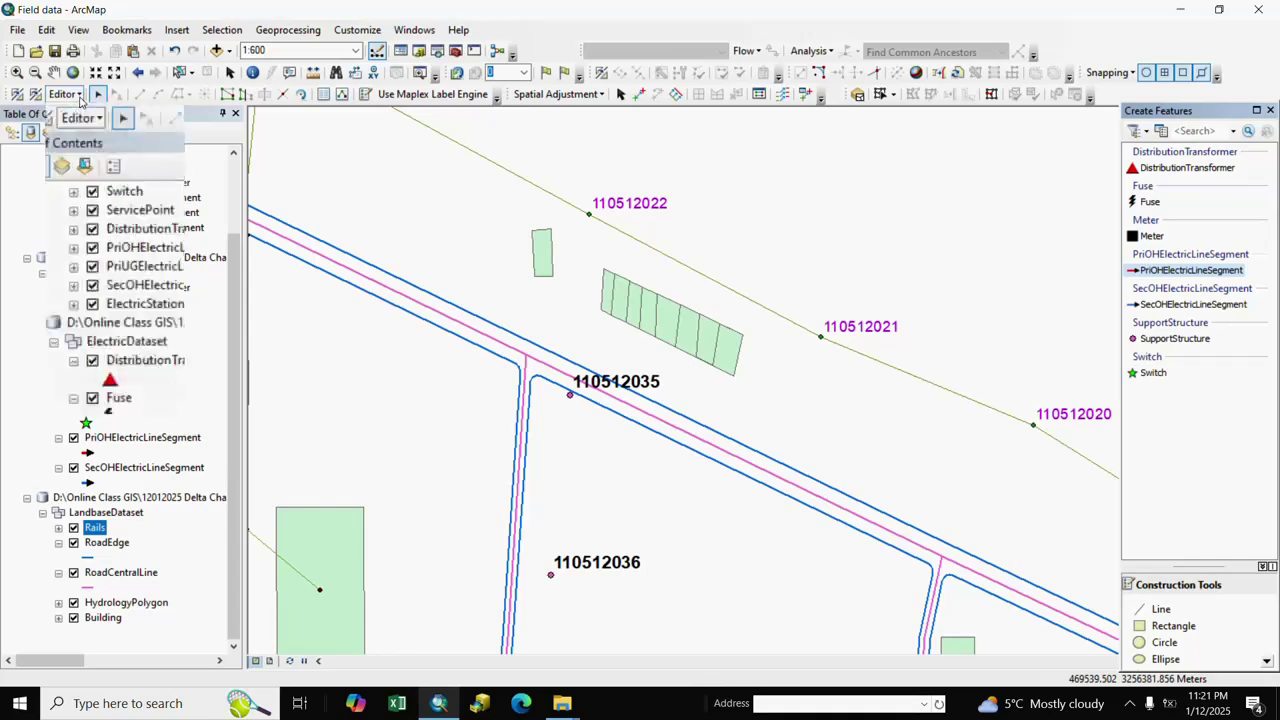
mouse_move(104, 385)
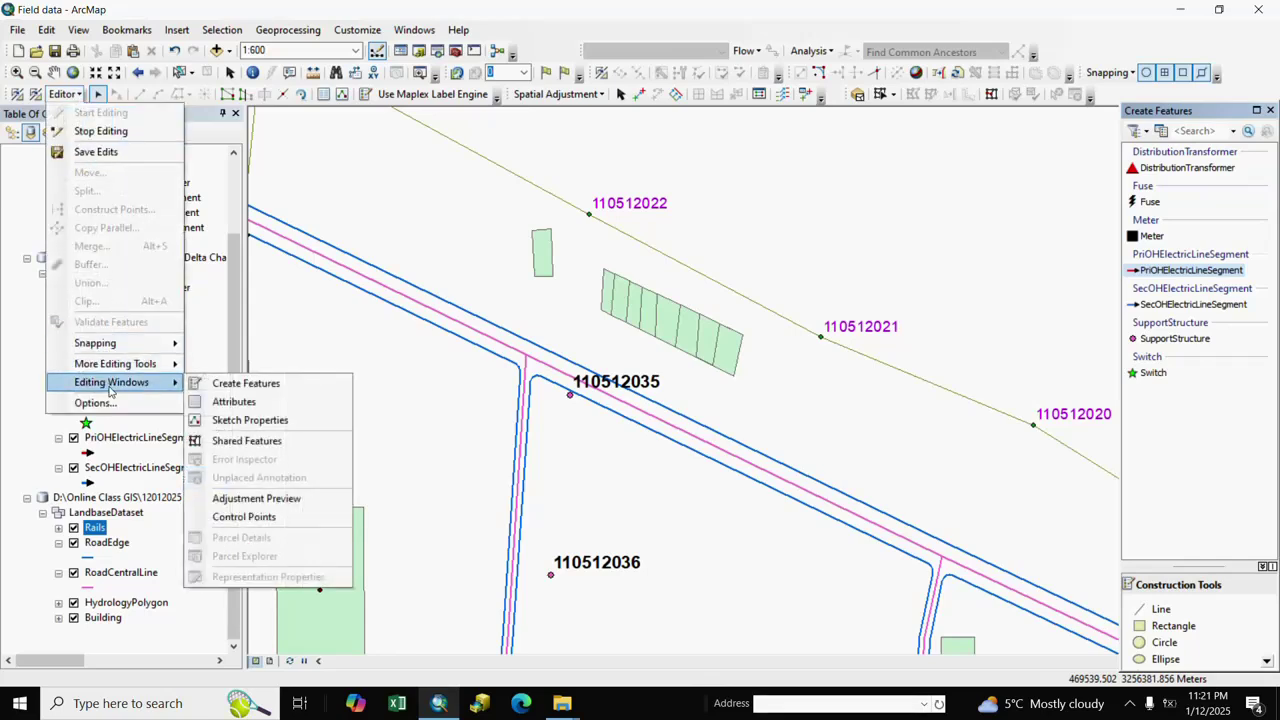
click(223, 383)
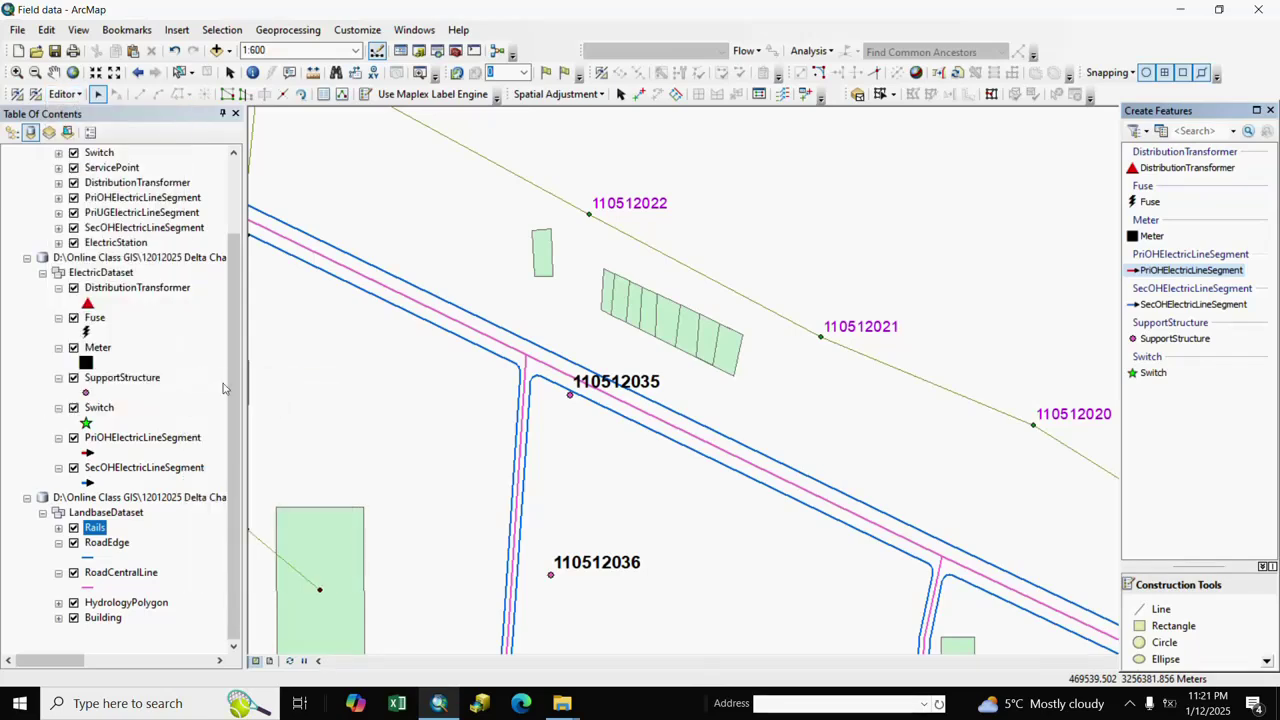
Step: Start a PriOHElectricLineSegment line at existing pole 110512022, heading toward field-data pole 110512035
click(1160, 271)
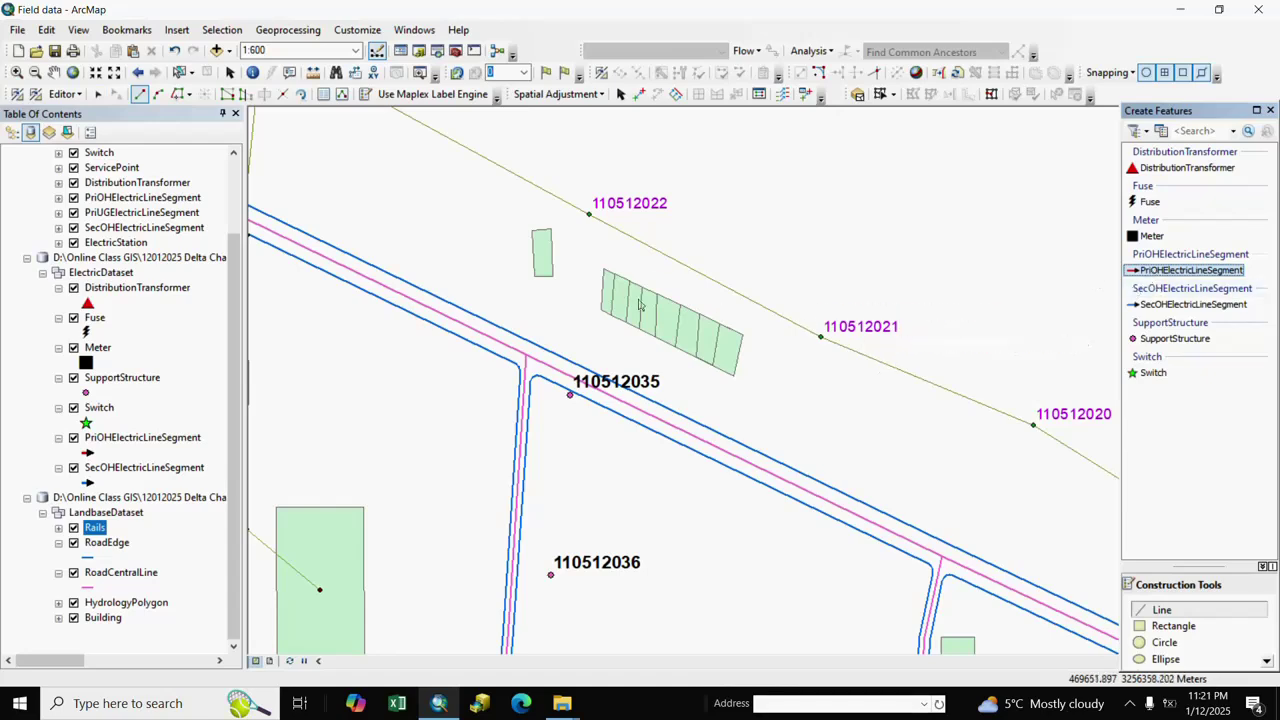
drag(629, 287, 646, 362)
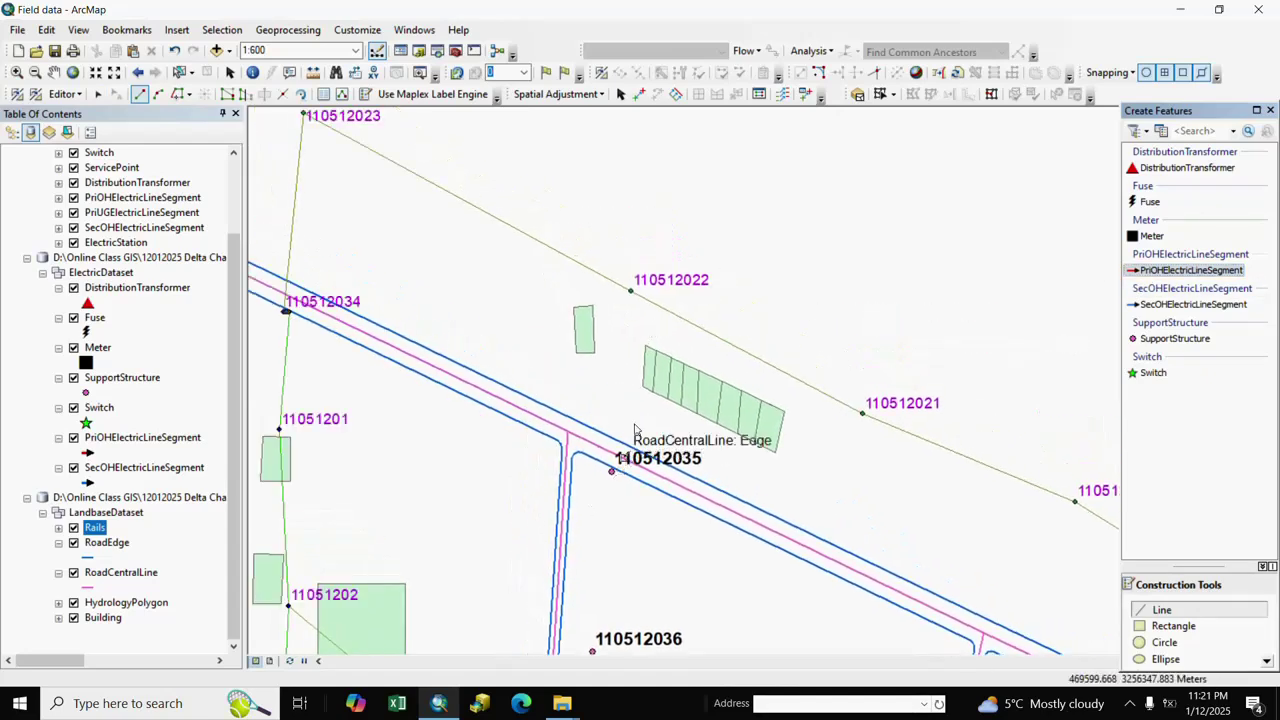
scroll(691, 355, up, 1)
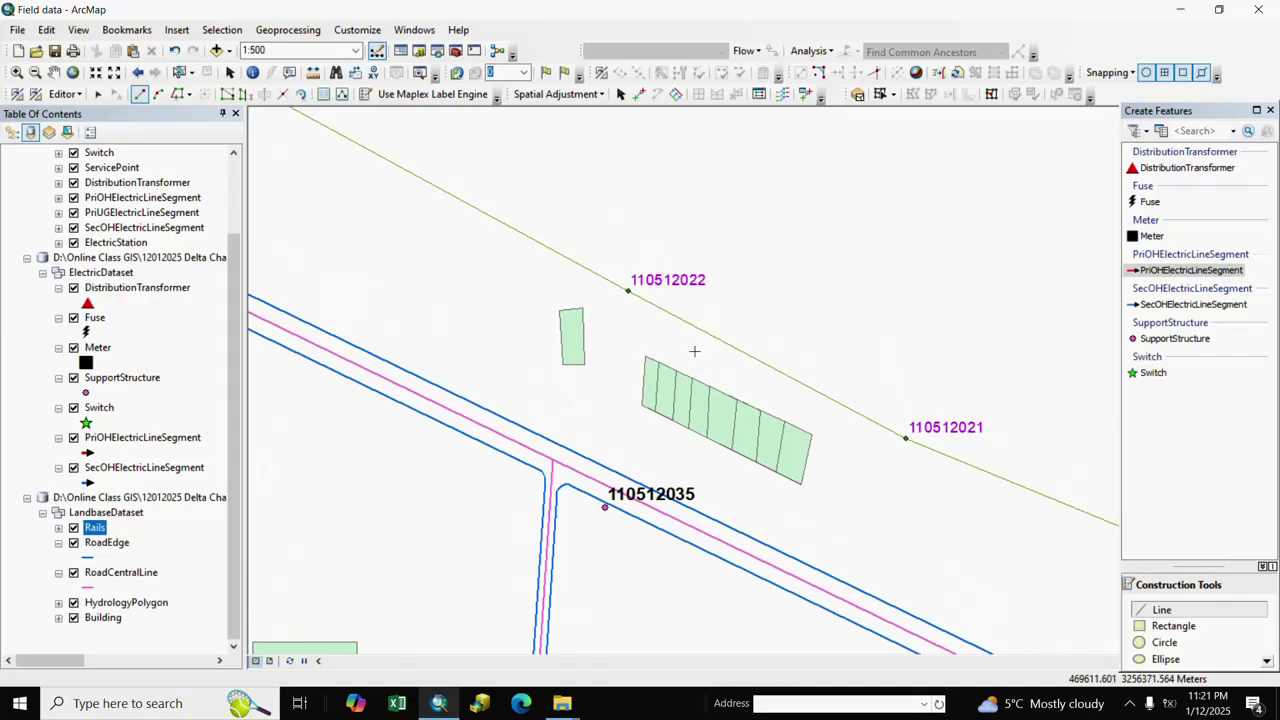
drag(694, 351, 670, 294)
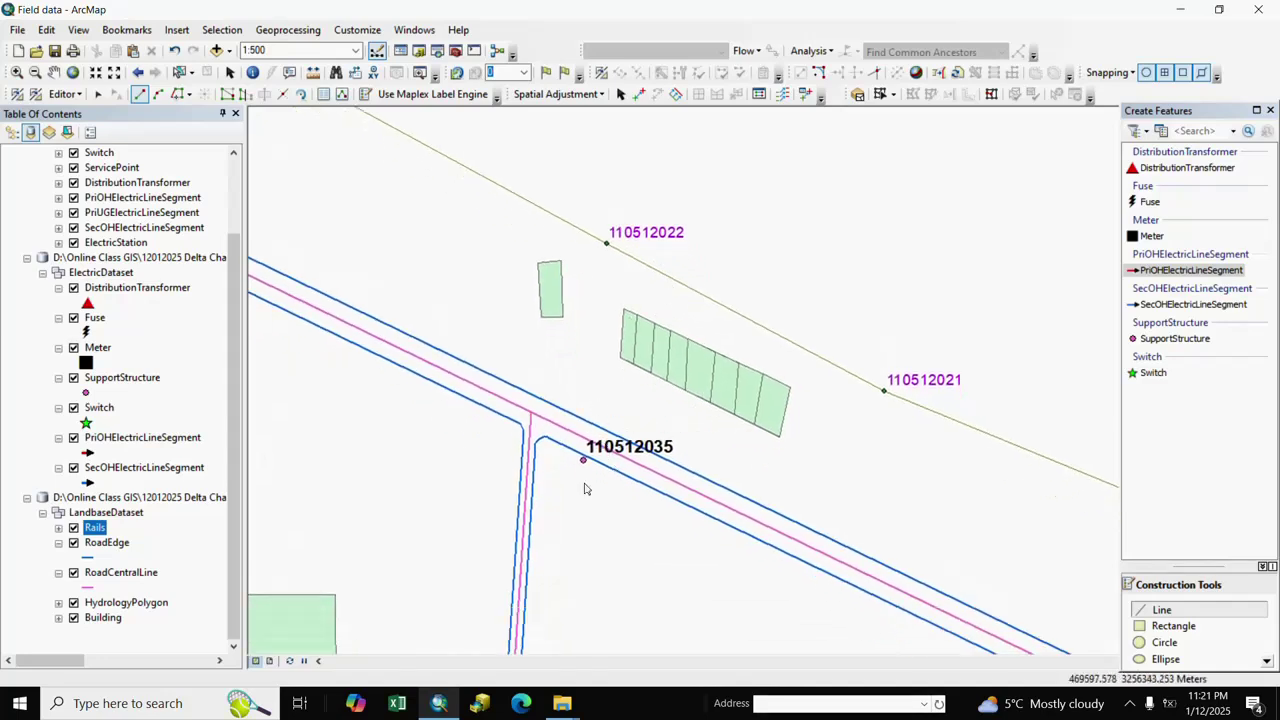
scroll(602, 467, up, 1)
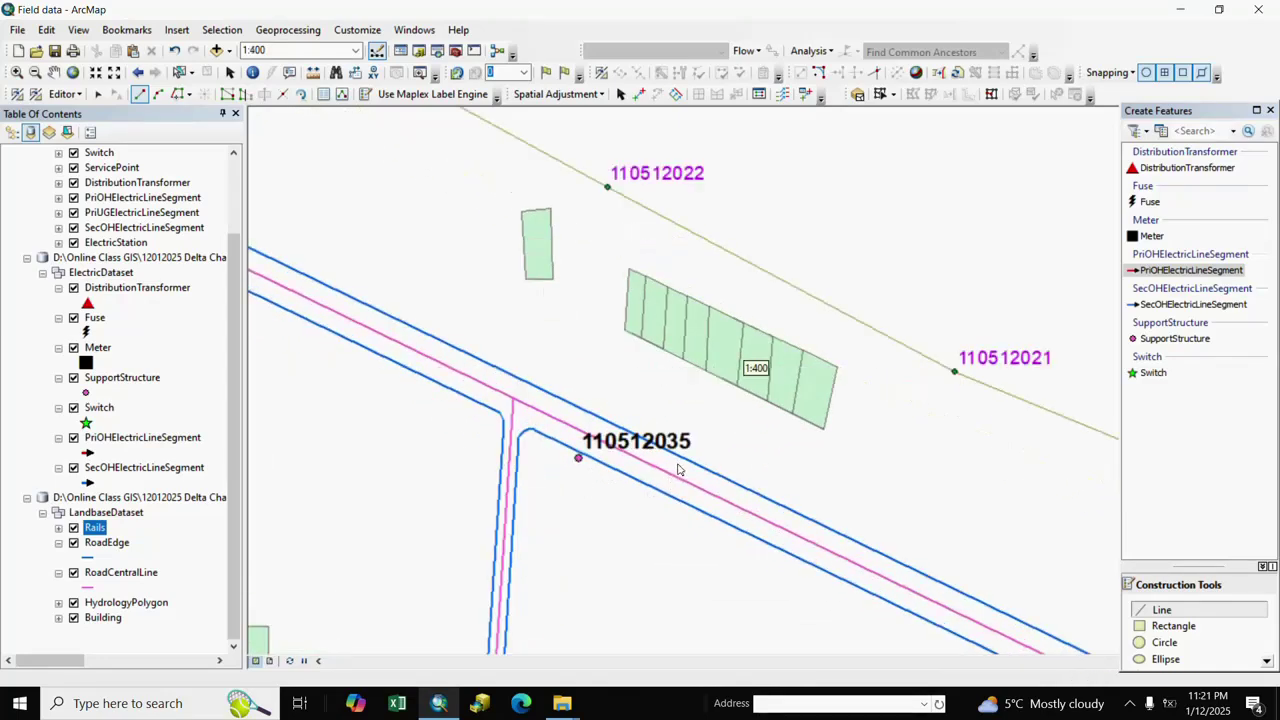
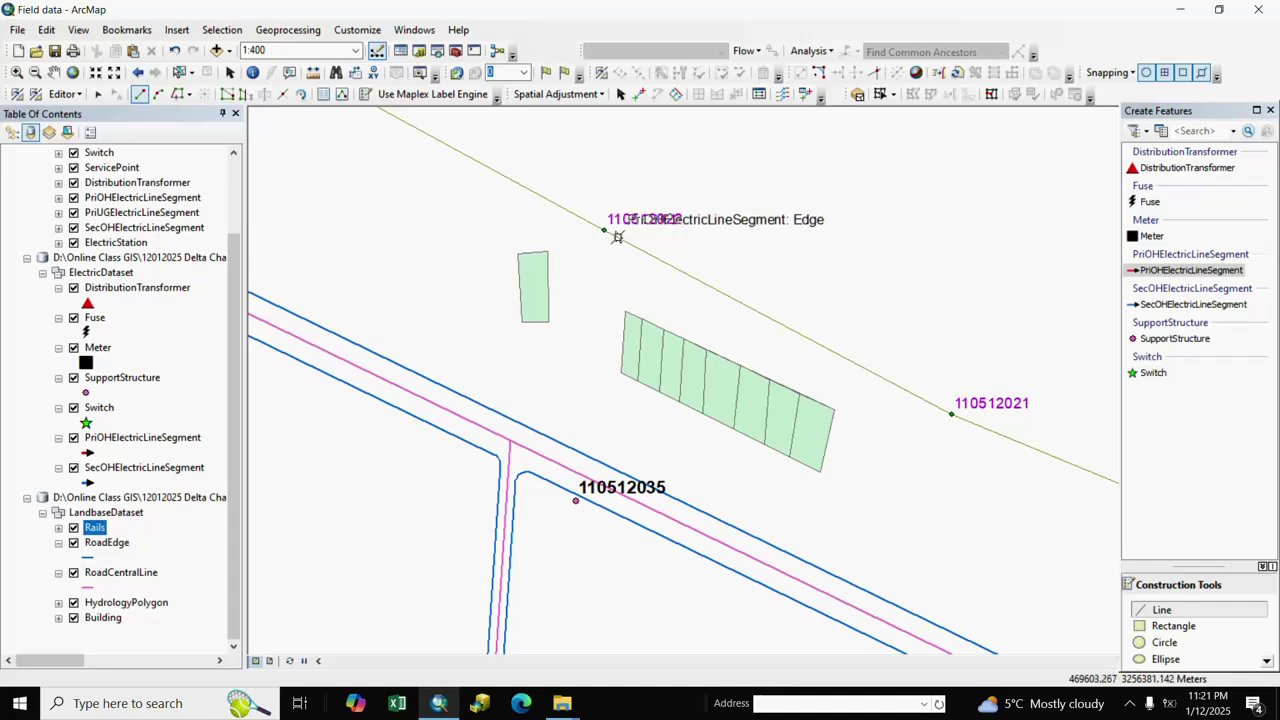
click(604, 231)
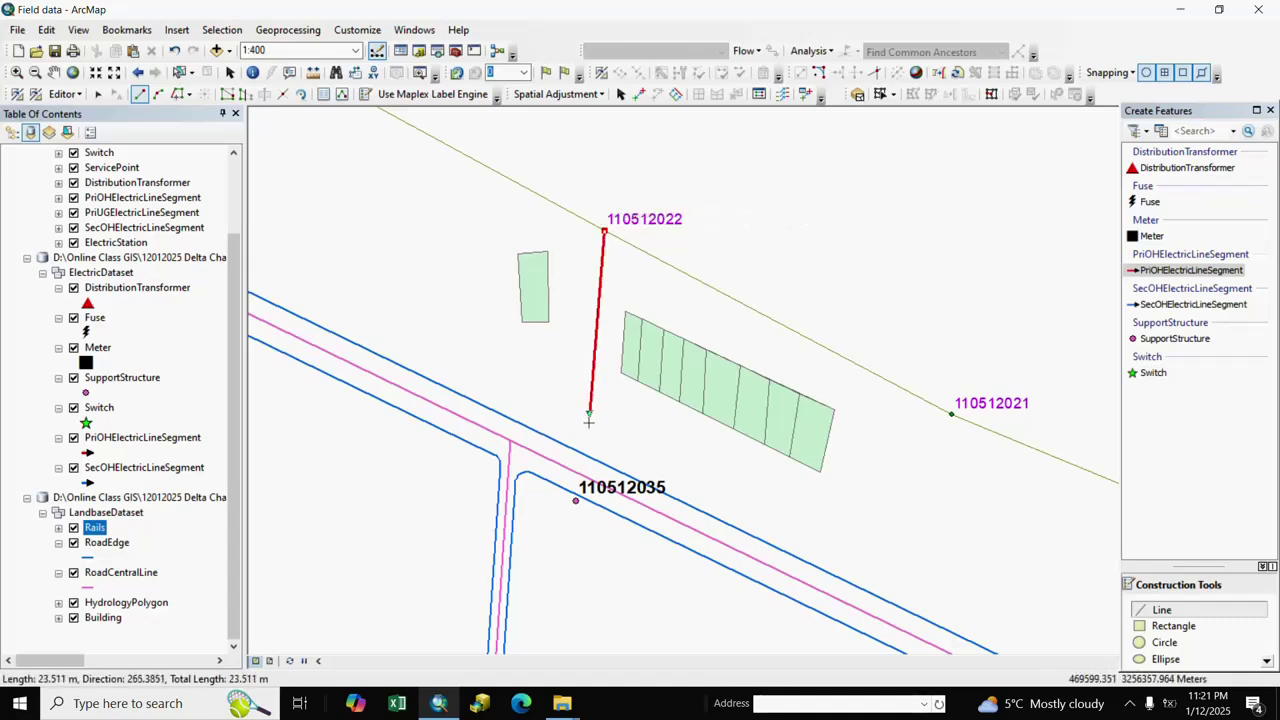
Step: Finish the primary overhead line segment from pole 110512022 at pole 110512035 and draw another from there to pole 110512036
click(577, 500)
double_click(577, 501)
drag(663, 536, 615, 247)
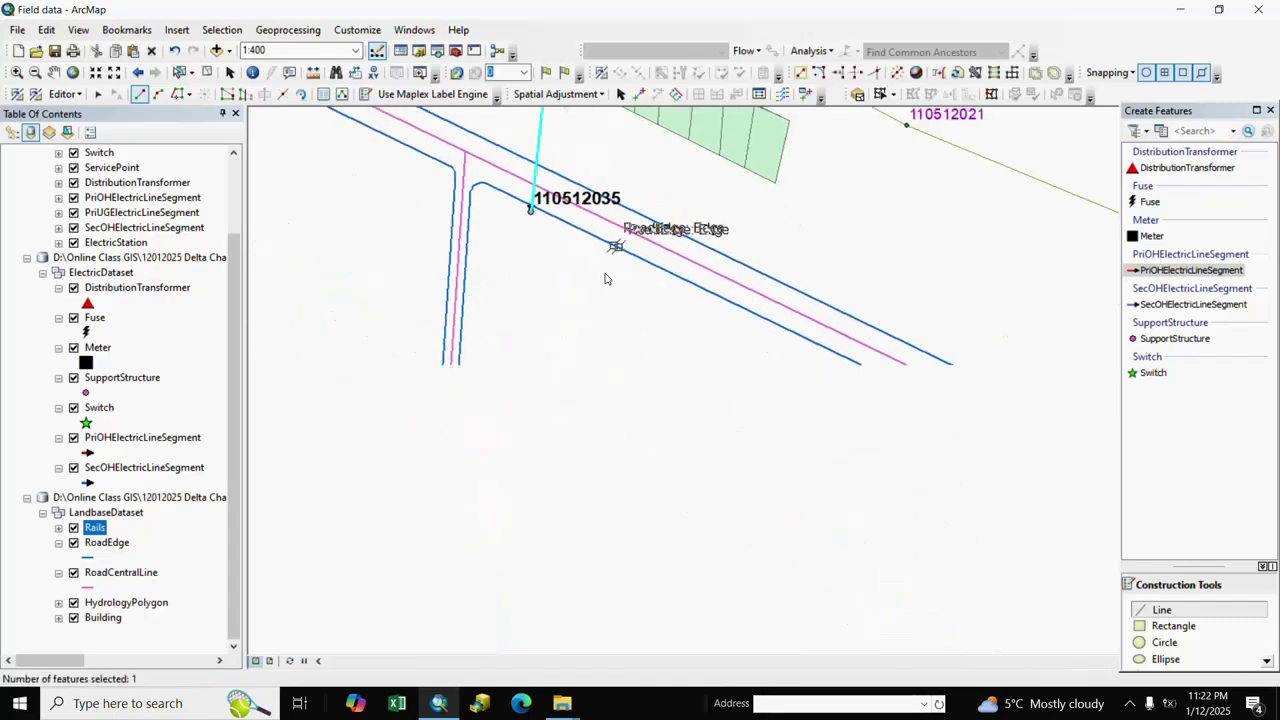
scroll(602, 280, down, 2)
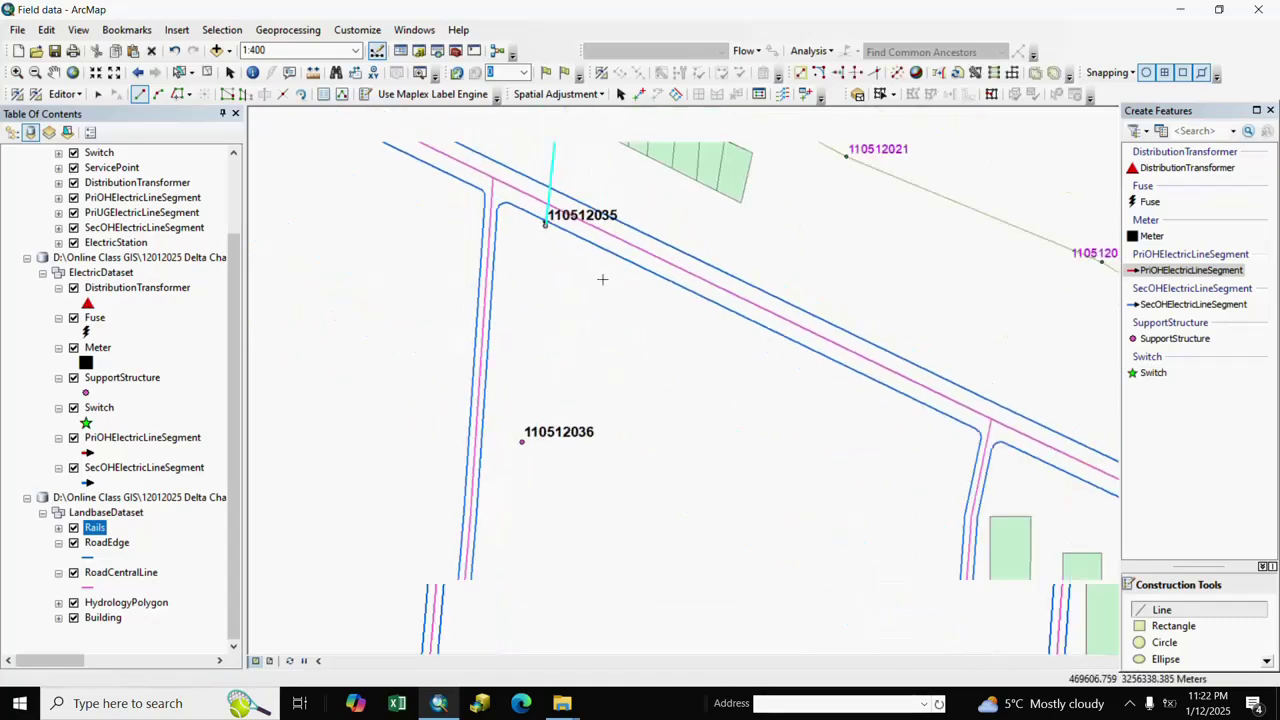
click(553, 232)
double_click(535, 414)
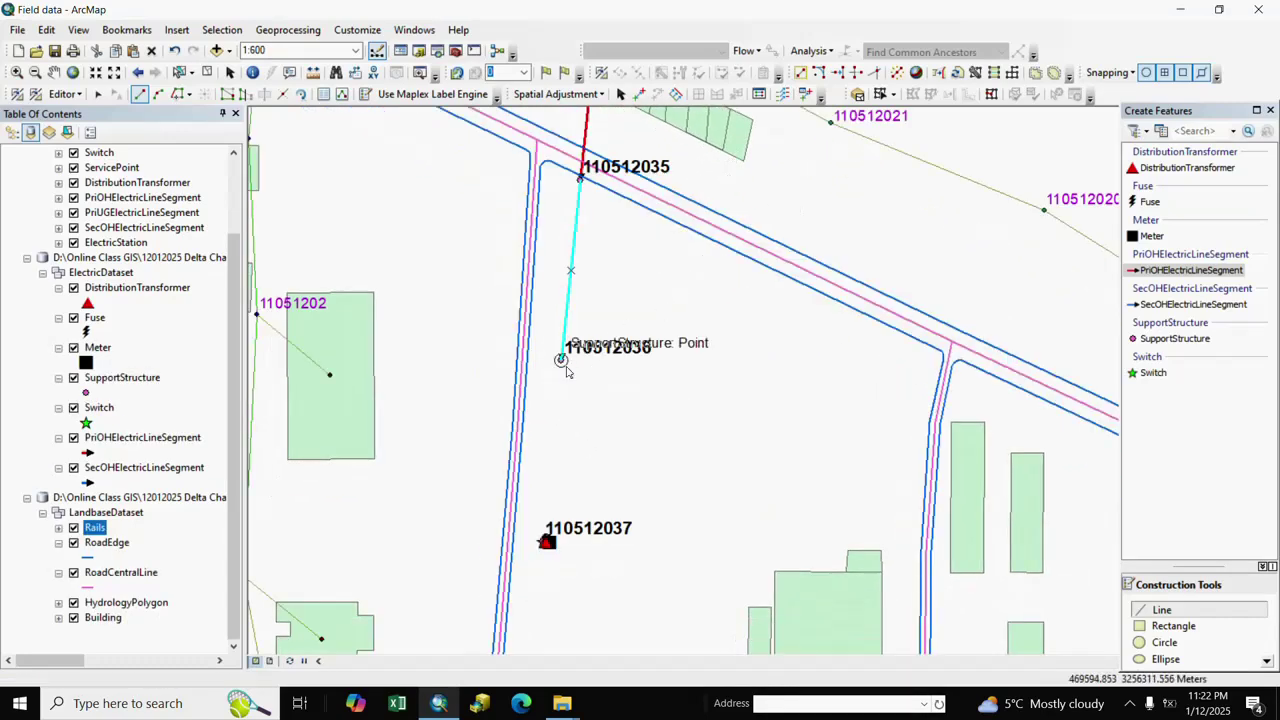
Step: Draw primary overhead line segments from pole 110512036 to pole 110512037 and from there to pole 110512038
click(561, 357)
scroll(624, 398, up, 2)
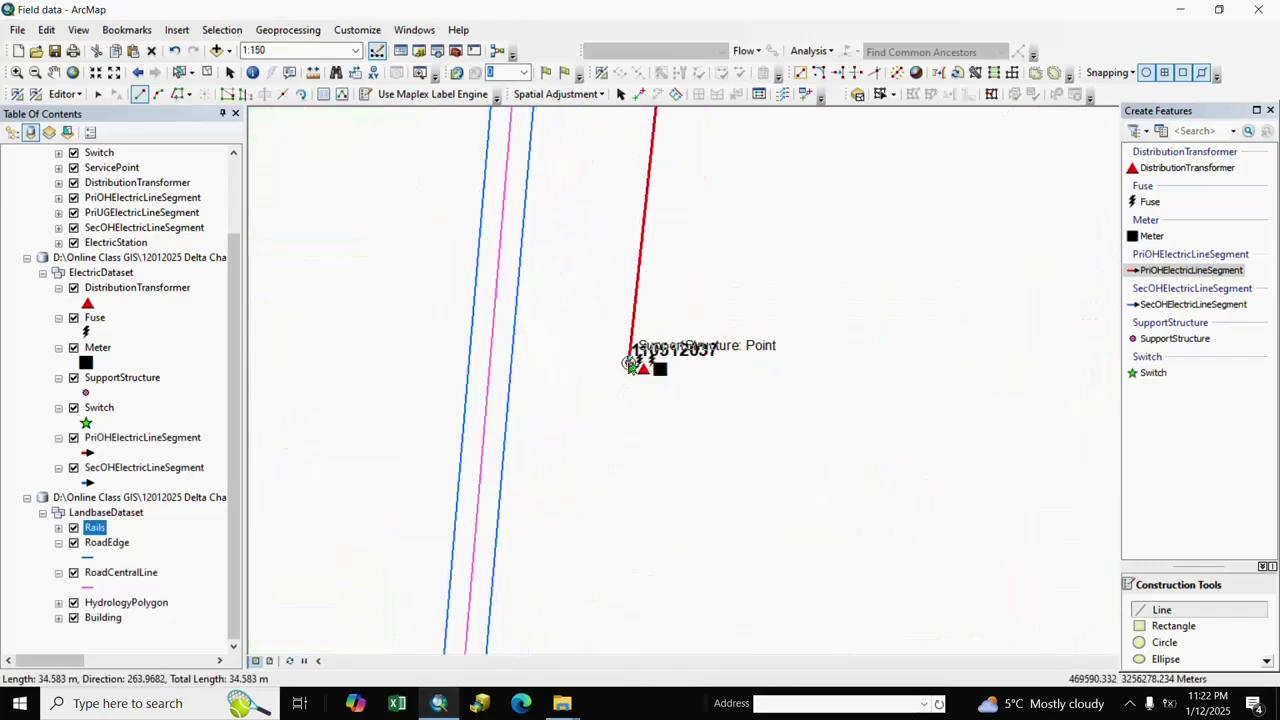
double_click(630, 363)
click(630, 363)
drag(619, 468, 641, 142)
scroll(606, 482, down, 1)
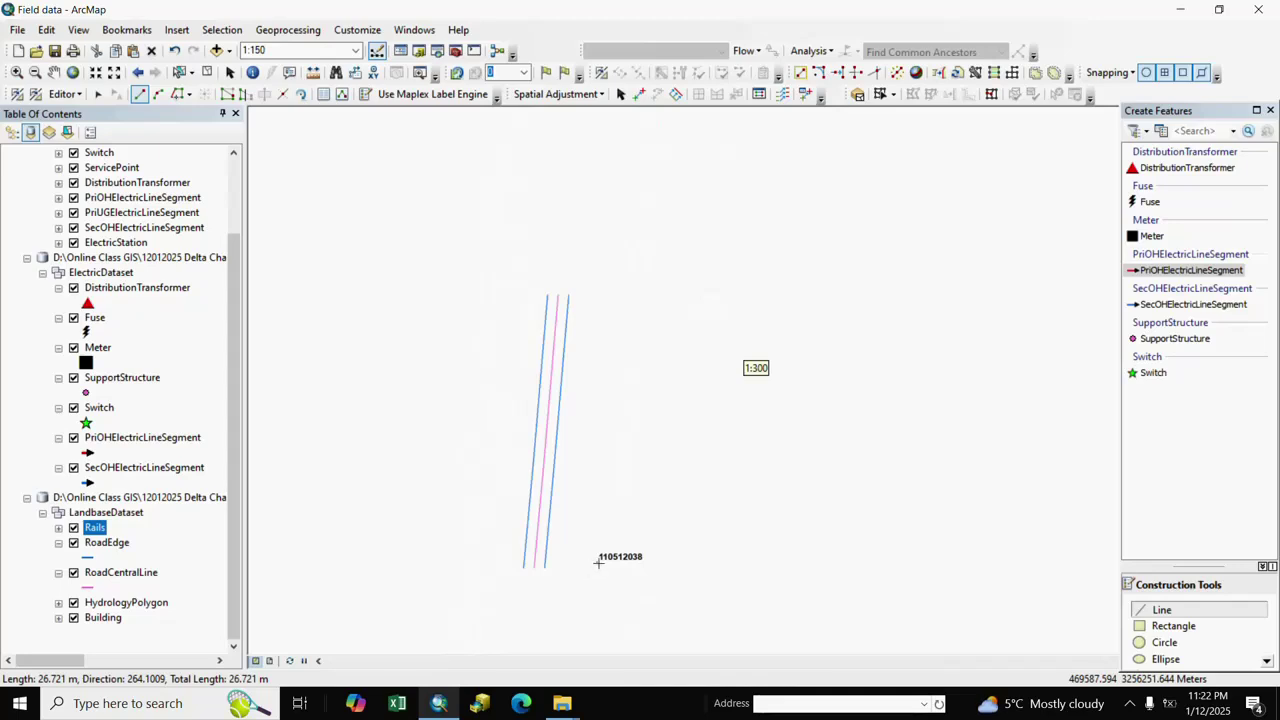
double_click(596, 561)
Step: Draw a primary overhead line segment from pole 110512038 to pole 110512039
drag(606, 599, 600, 274)
click(587, 256)
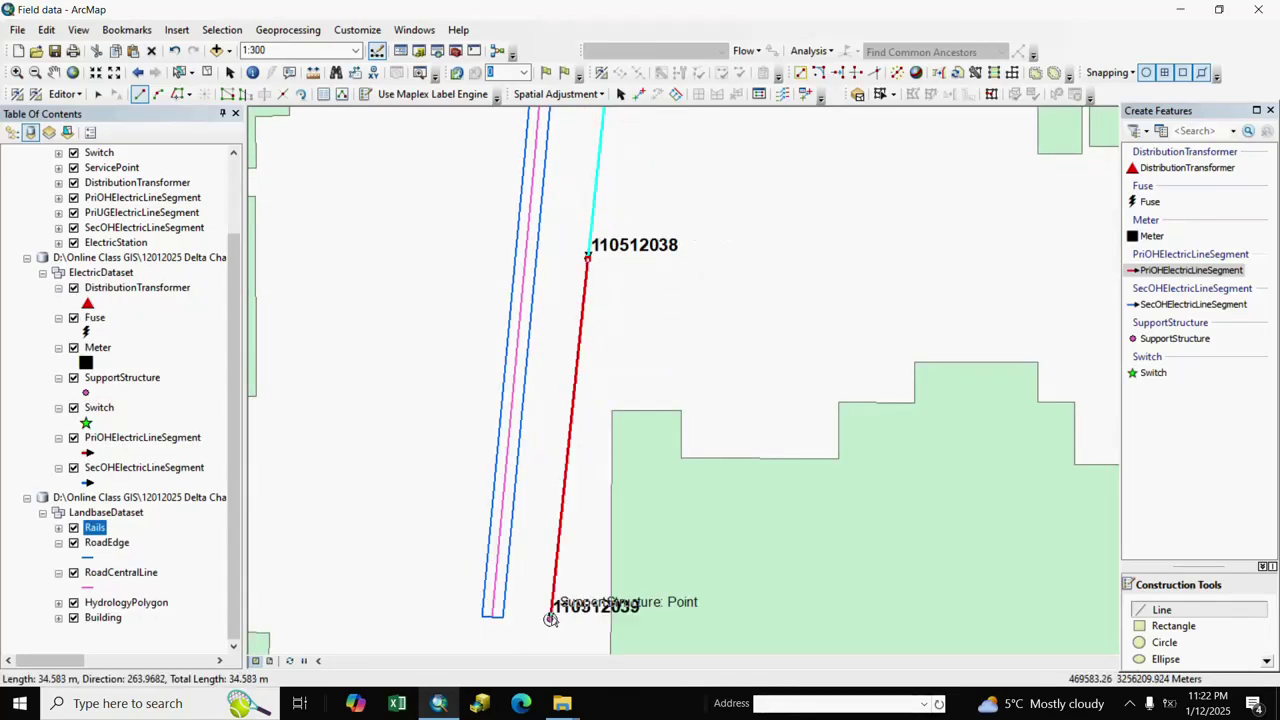
double_click(551, 618)
Step: Select the primary overhead line segment between poles 110512022 and 110512035 and open its attributes
mouse_move(684, 120)
mouse_down()
mouse_move(646, 483)
mouse_move(652, 690)
mouse_up()
drag(690, 250, 604, 576)
drag(639, 304, 606, 587)
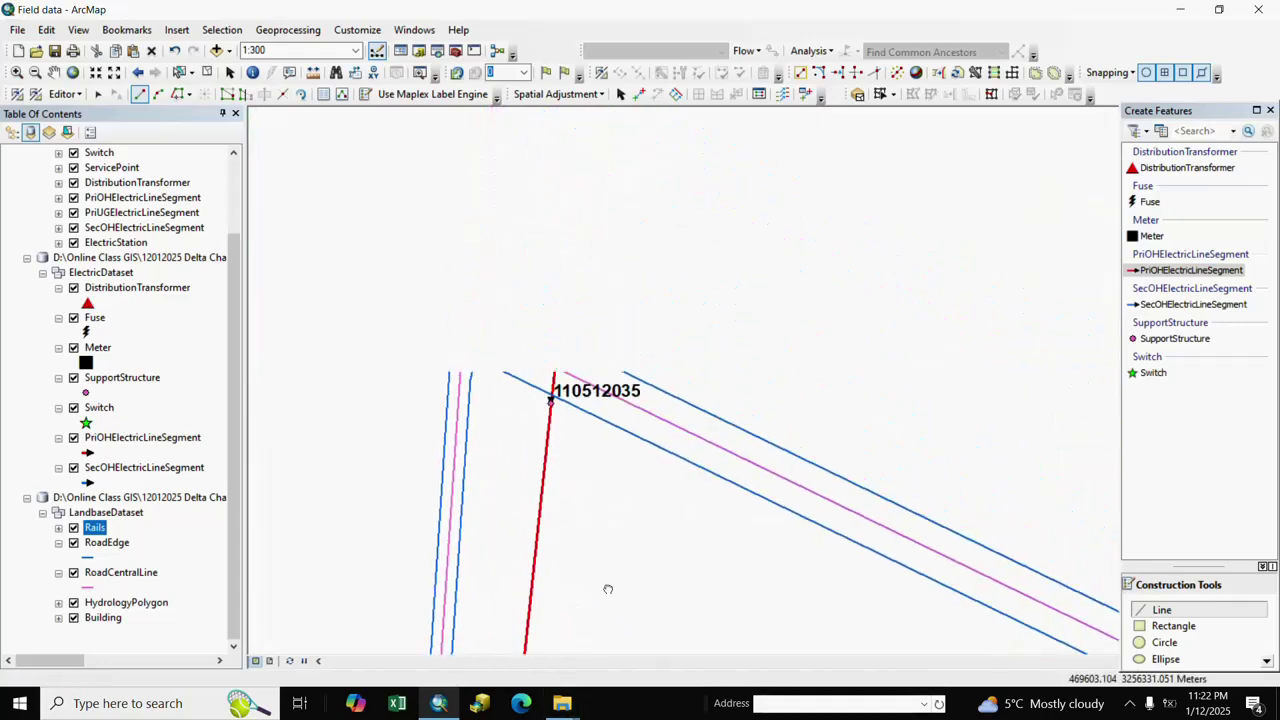
click(97, 94)
drag(771, 315, 768, 488)
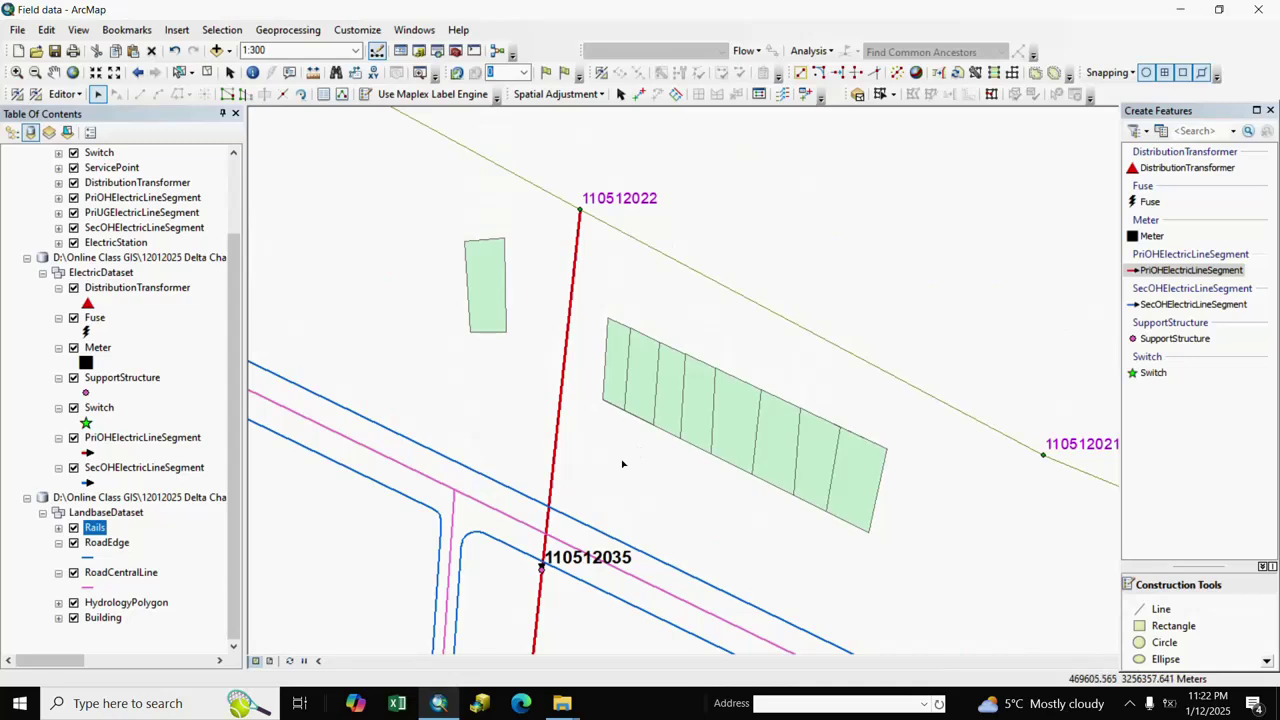
drag(622, 463, 657, 496)
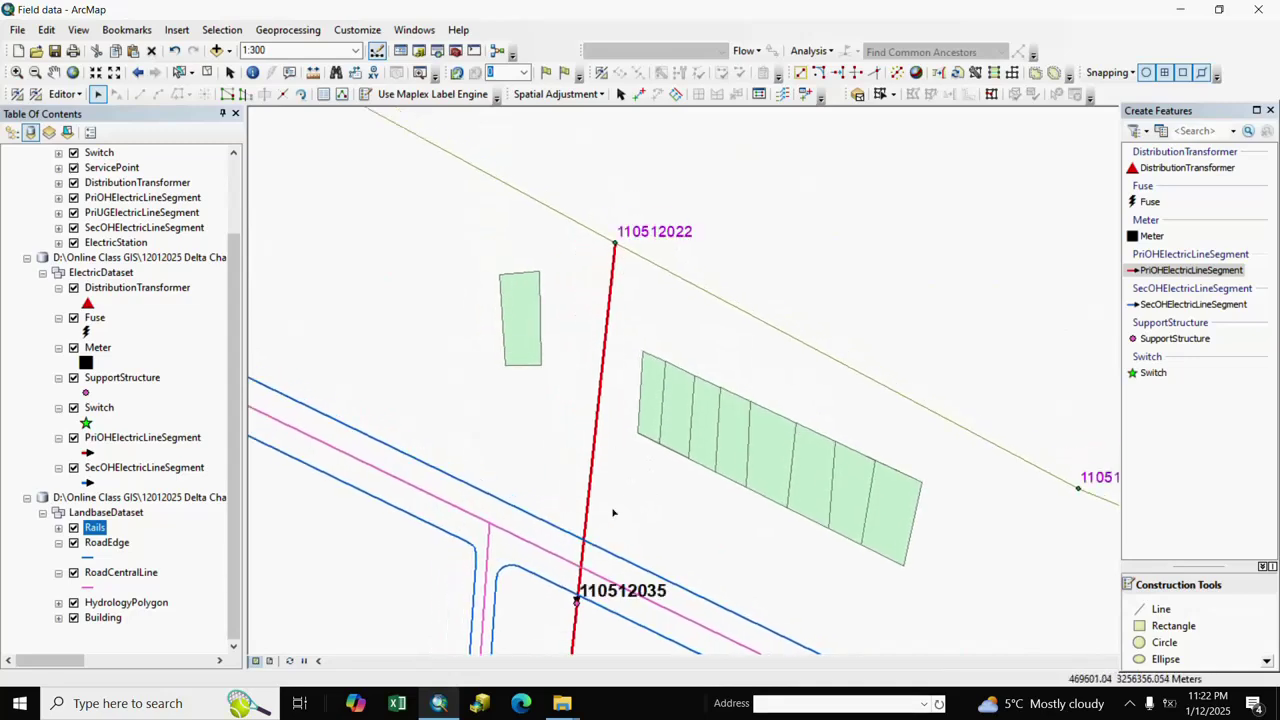
click(606, 510)
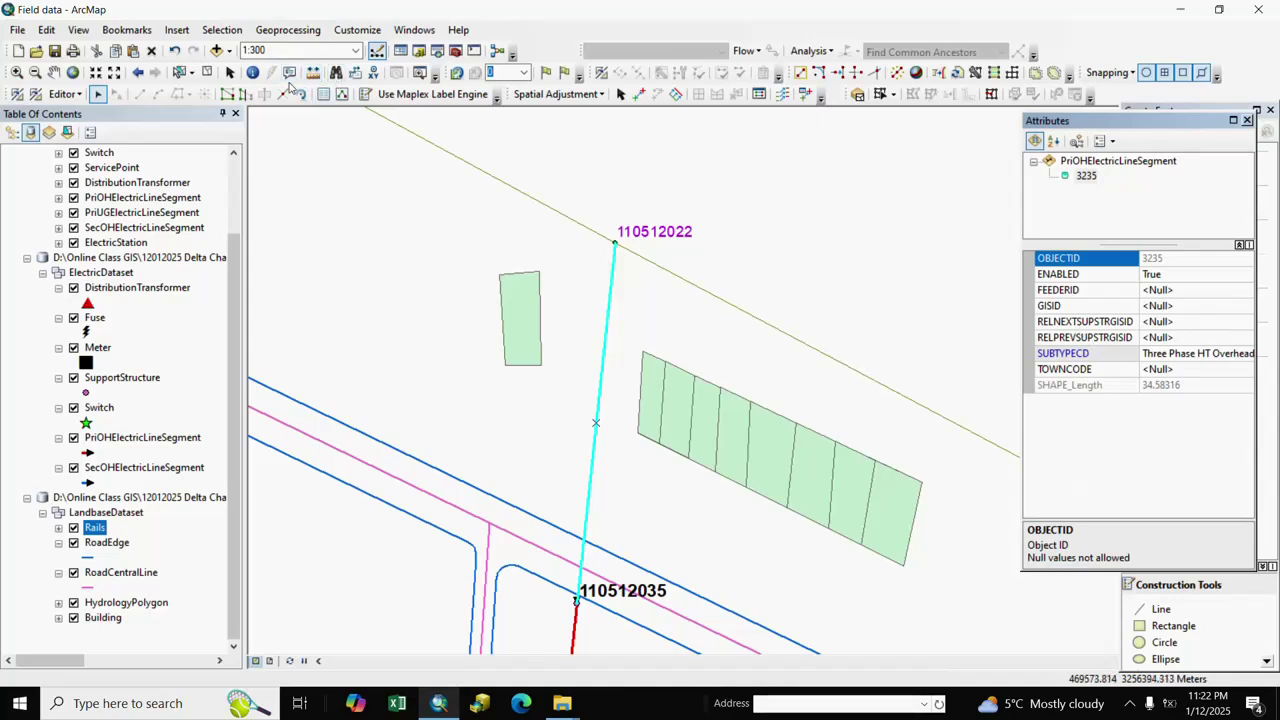
Step: Identify pole 110512022, copy its GISID and close the identify results
click(254, 74)
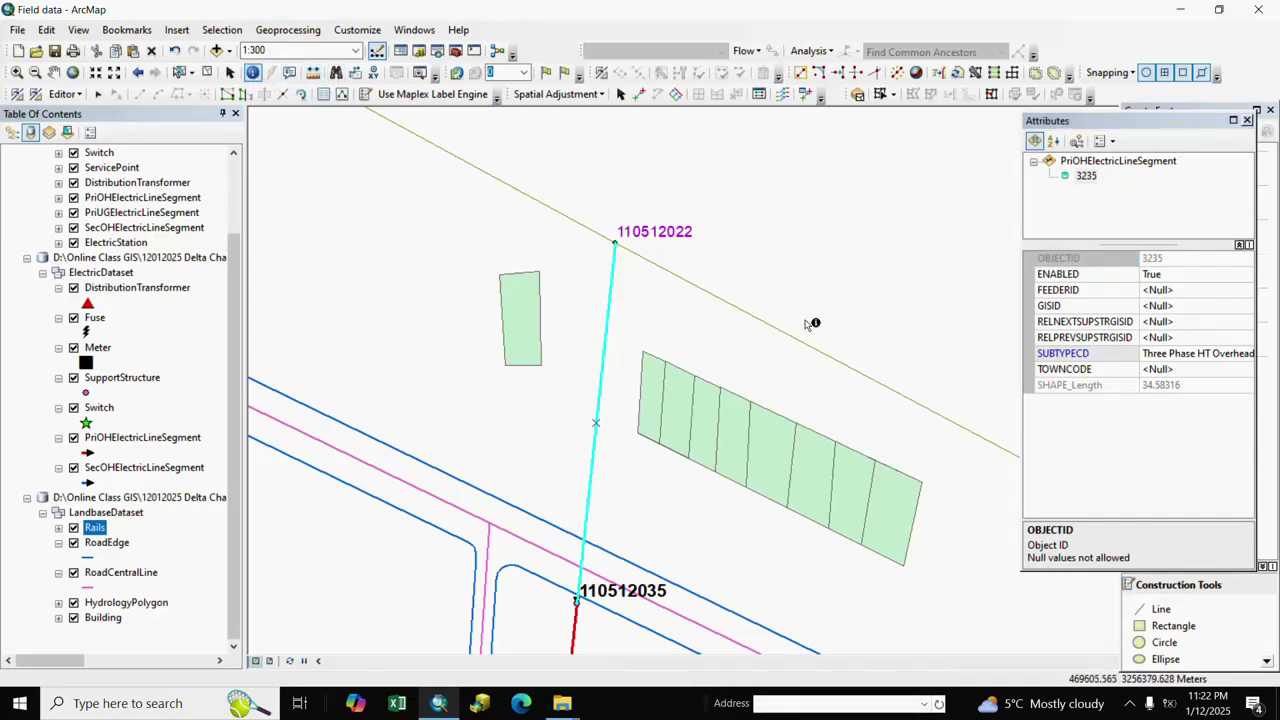
click(1190, 340)
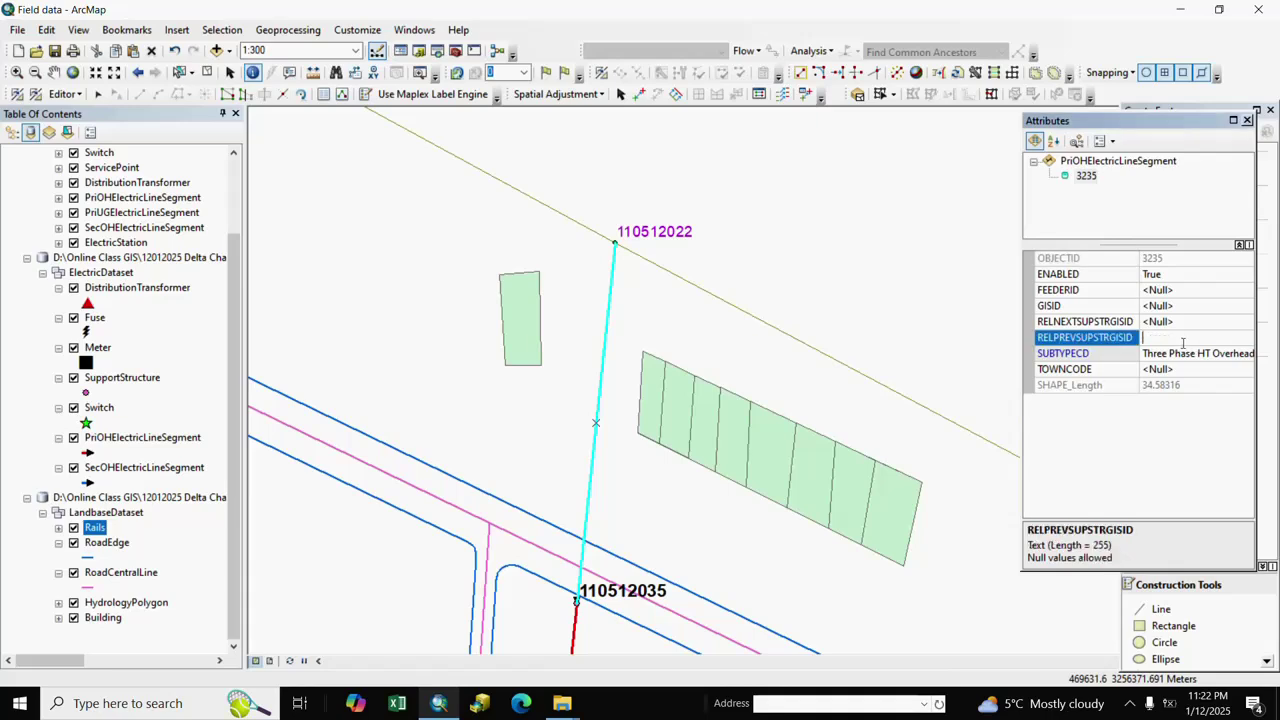
key(Down)
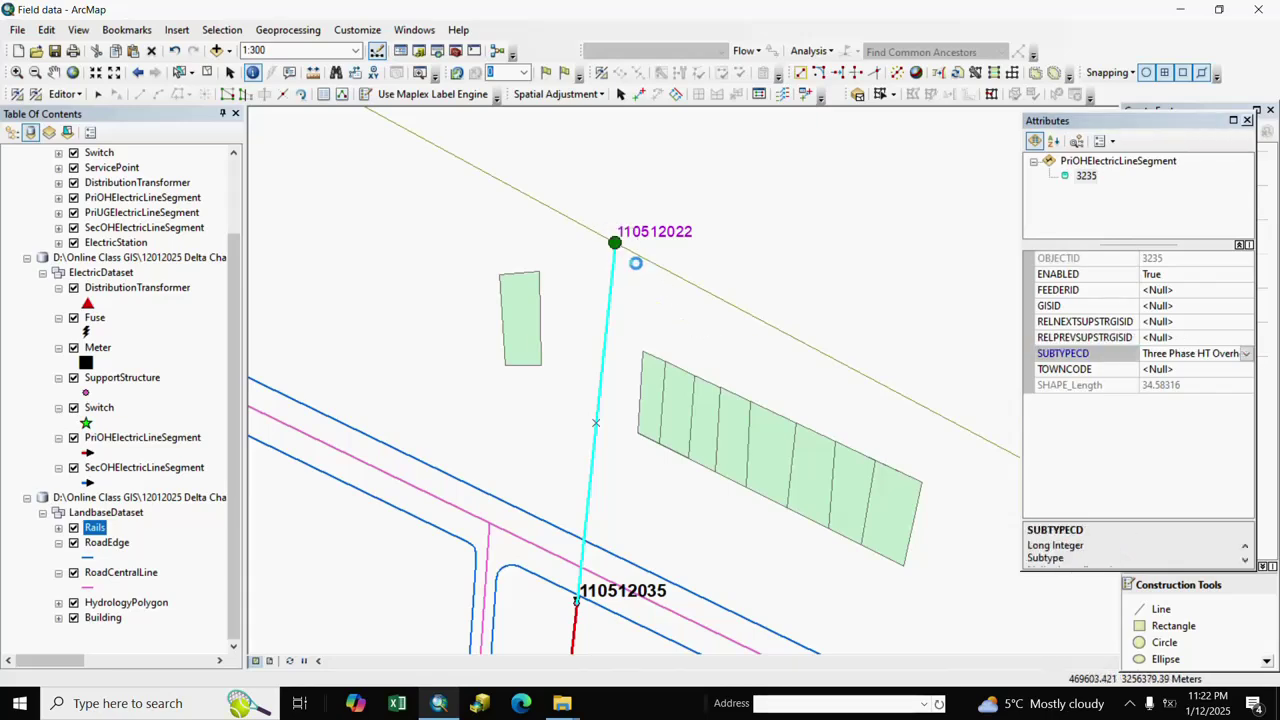
click(632, 262)
right_click(1005, 286)
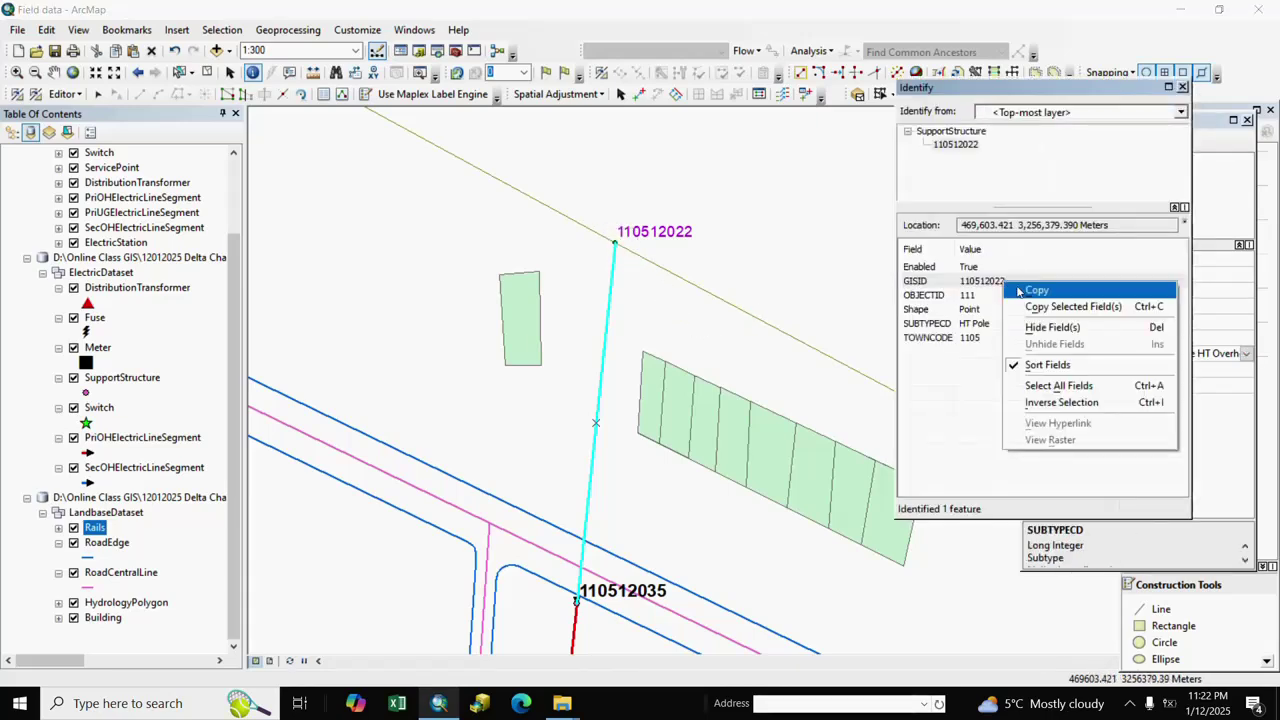
click(1131, 183)
click(1182, 87)
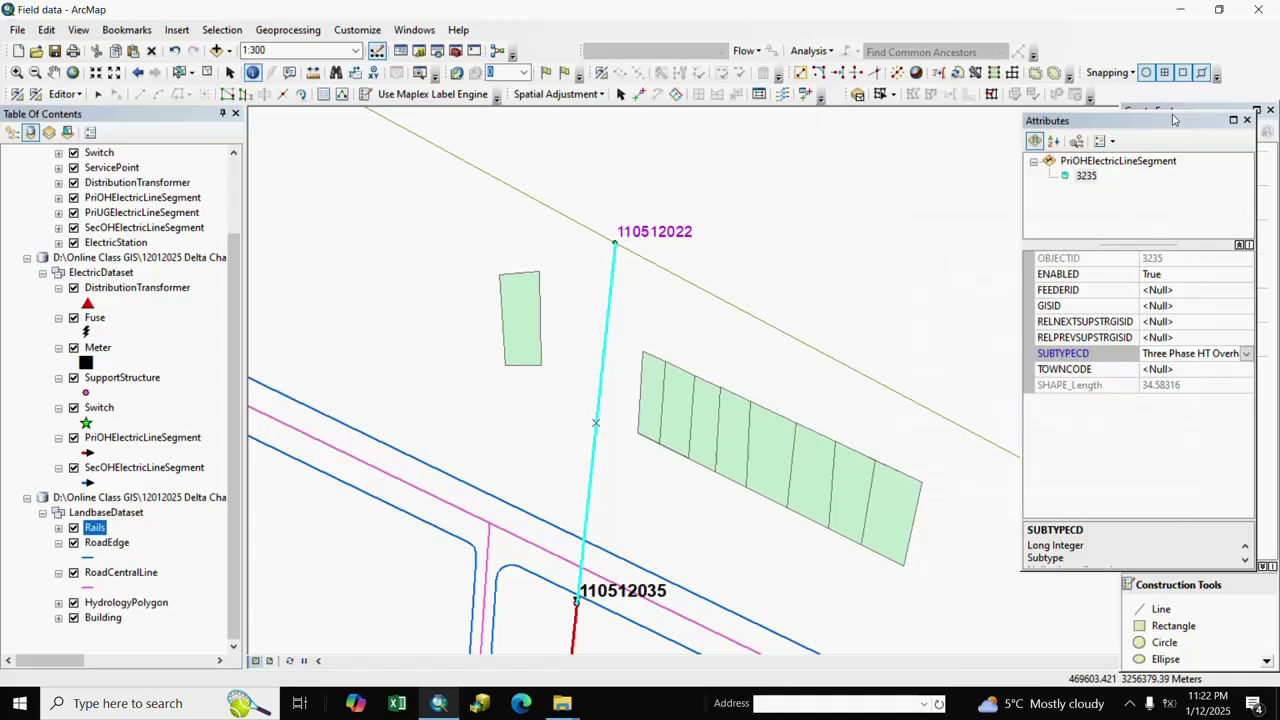
Step: Set the selected segment's RELPREVSUPSTRGISID to 110512022 by pasting the copied pole ID
key(Up)
key(Up)
click(1178, 338)
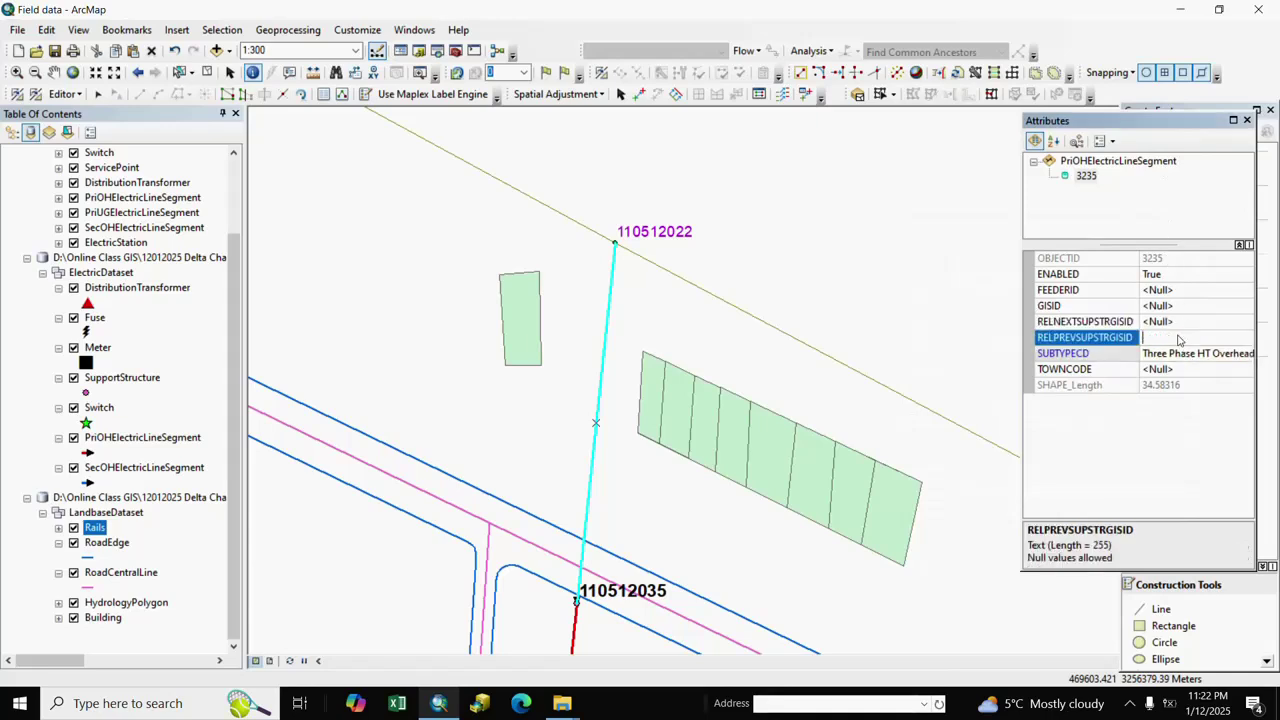
right_click(1180, 338)
click(1136, 406)
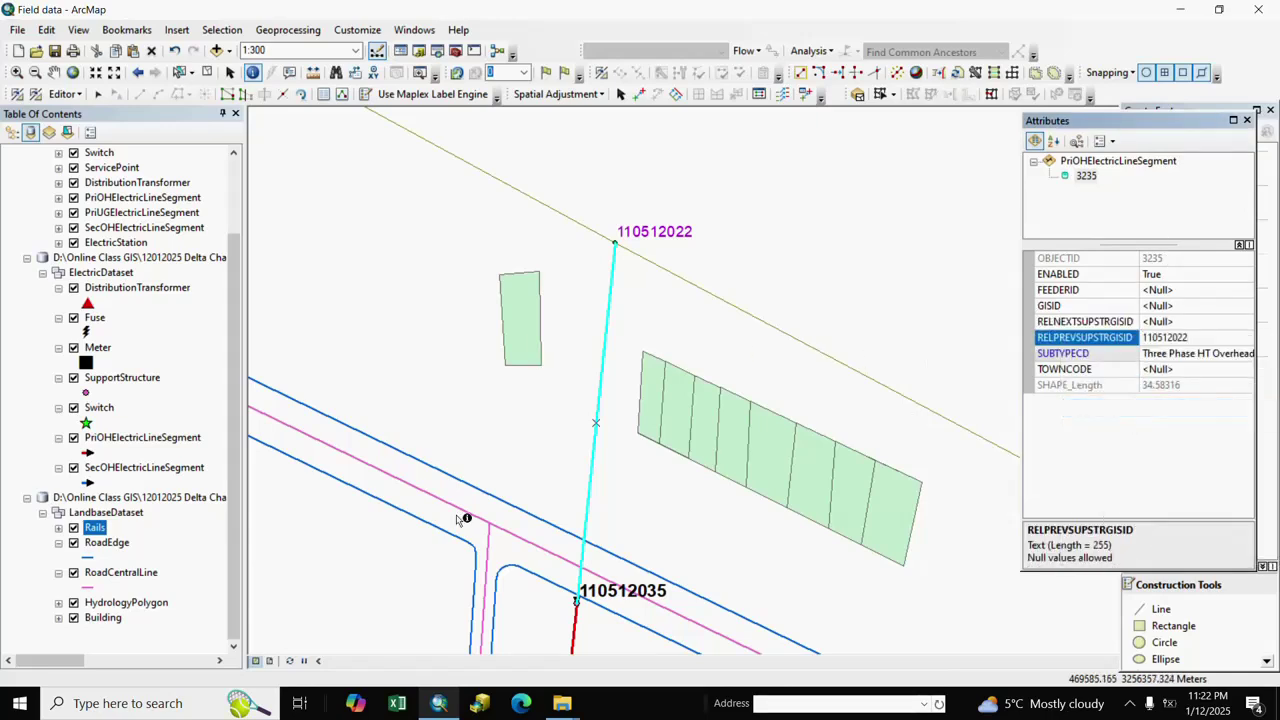
key(Tab)
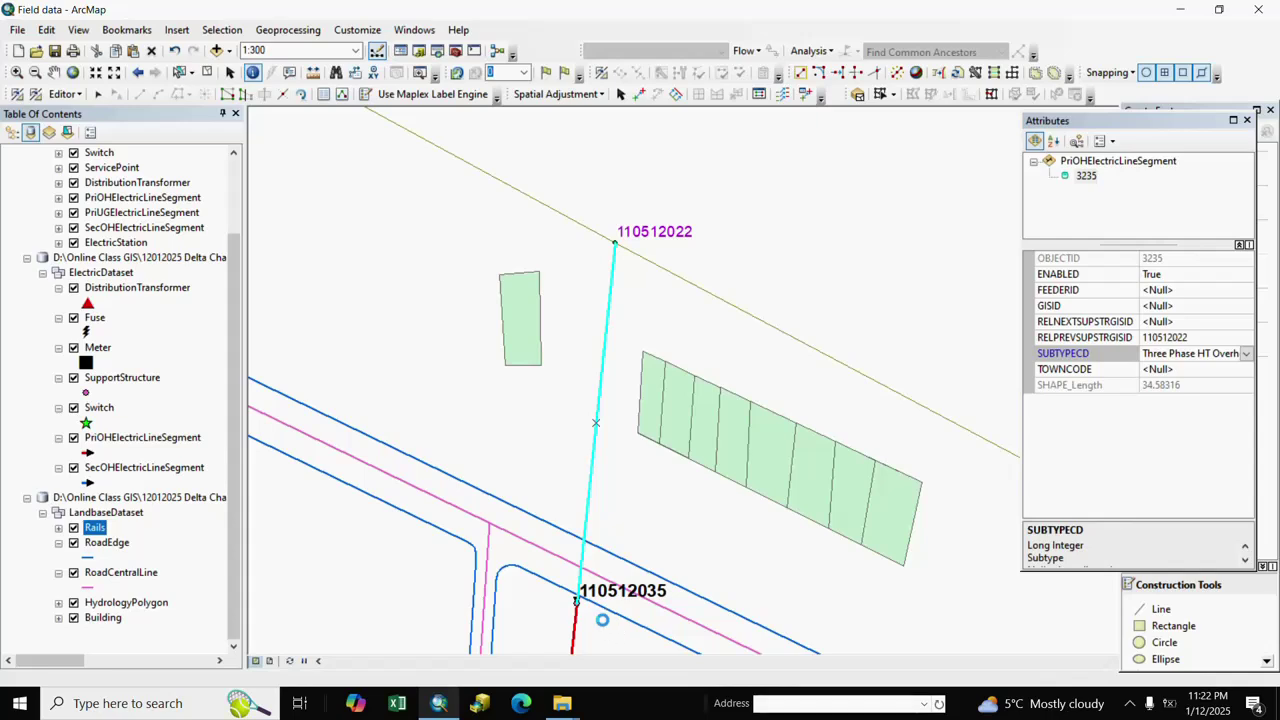
Step: Identify pole 110512035 and copy its GISID into the selected segment's RELNEXTSUPSTRGISID attribute
click(577, 601)
click(1047, 276)
right_click(1028, 287)
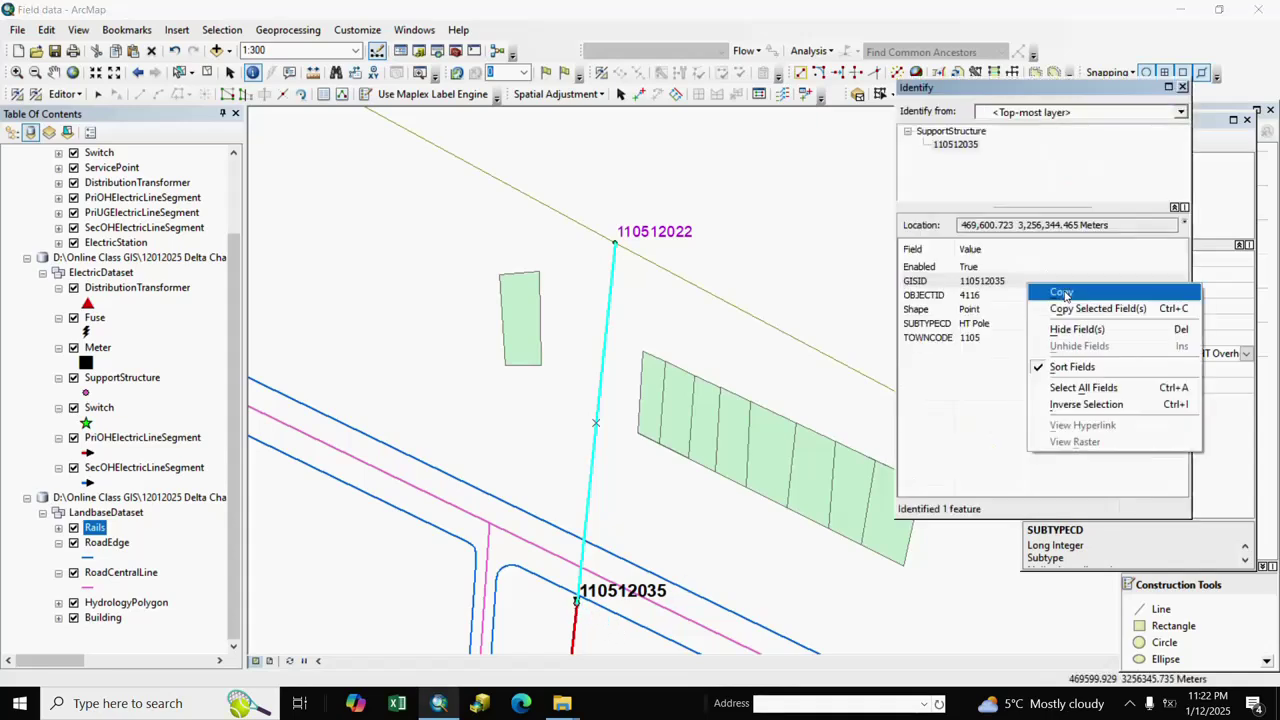
click(1060, 296)
click(1182, 87)
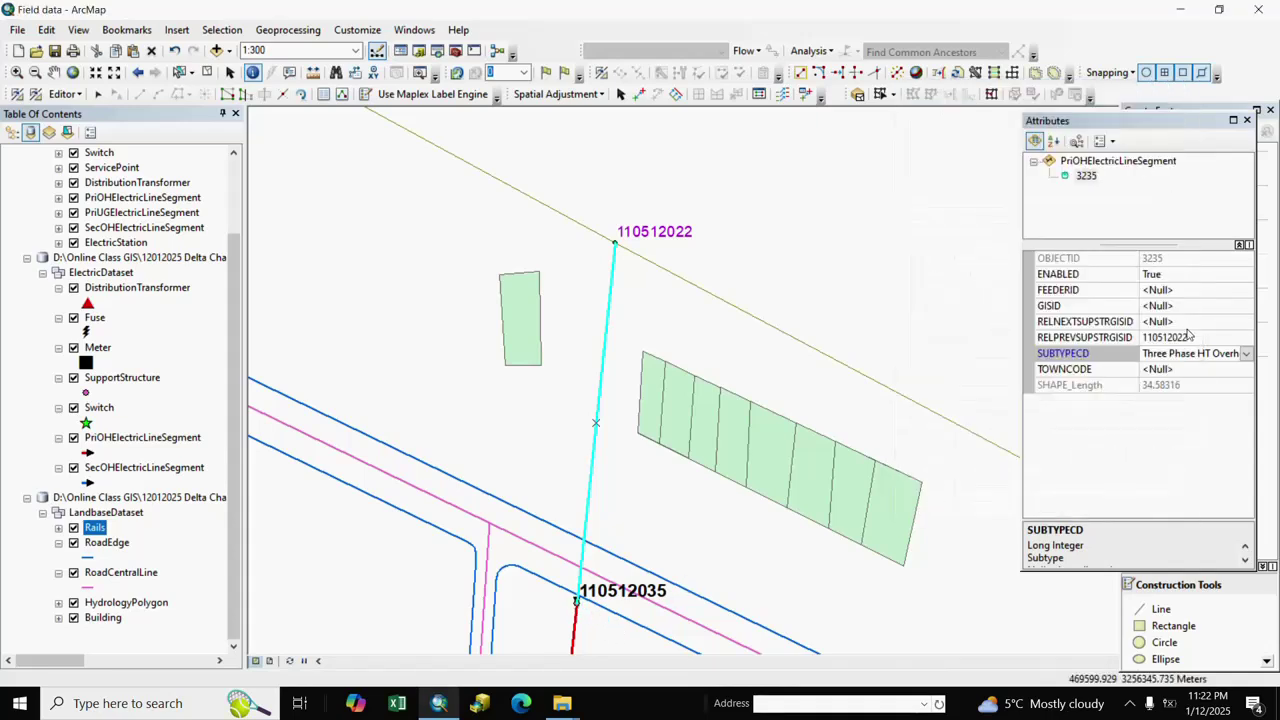
click(1165, 321)
right_click(1165, 321)
click(1145, 398)
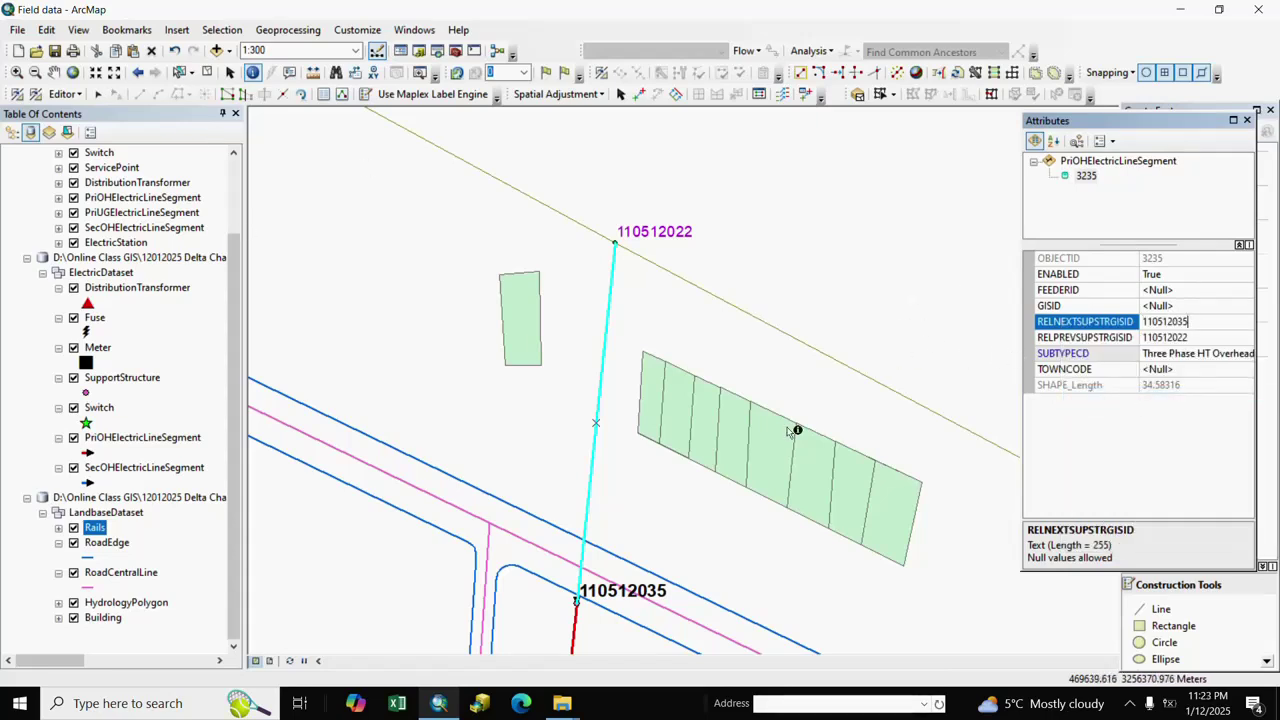
Step: Close the segment's attributes and open the attribute table of the existing PriOHElectricLineSegment layer in the first ElectricDataset group
drag(737, 314, 712, 330)
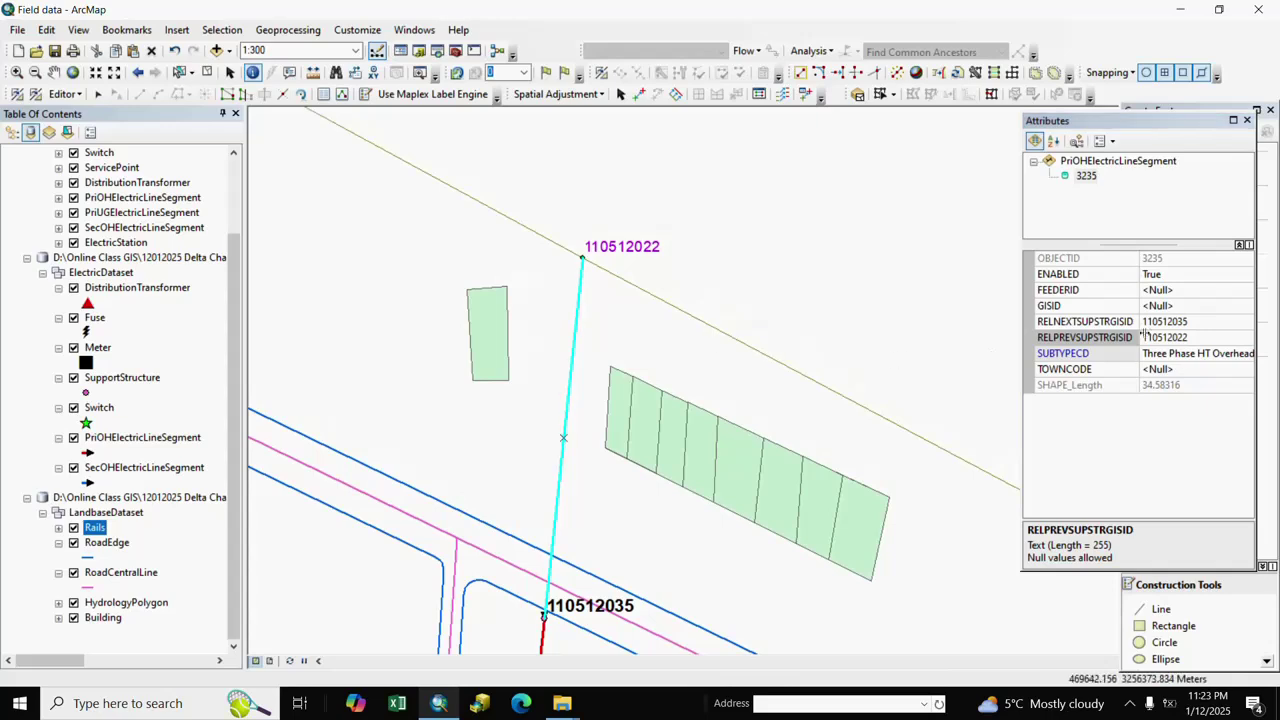
click(1166, 306)
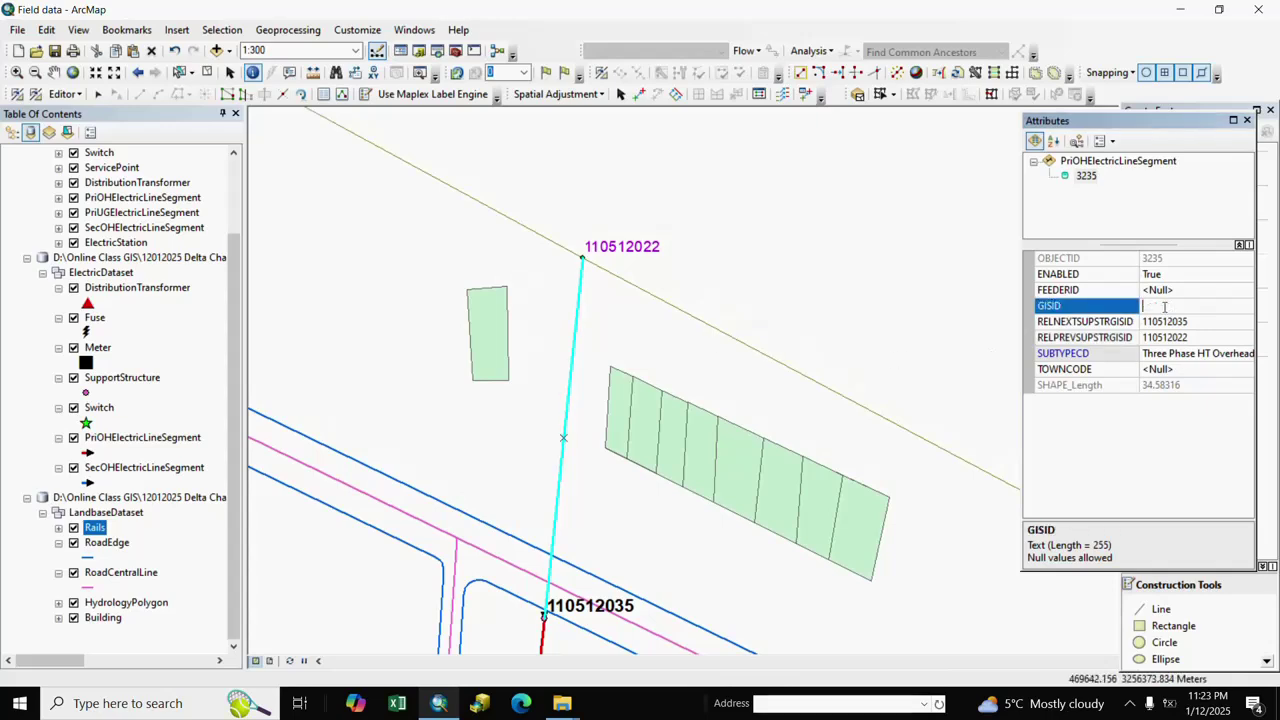
click(1247, 121)
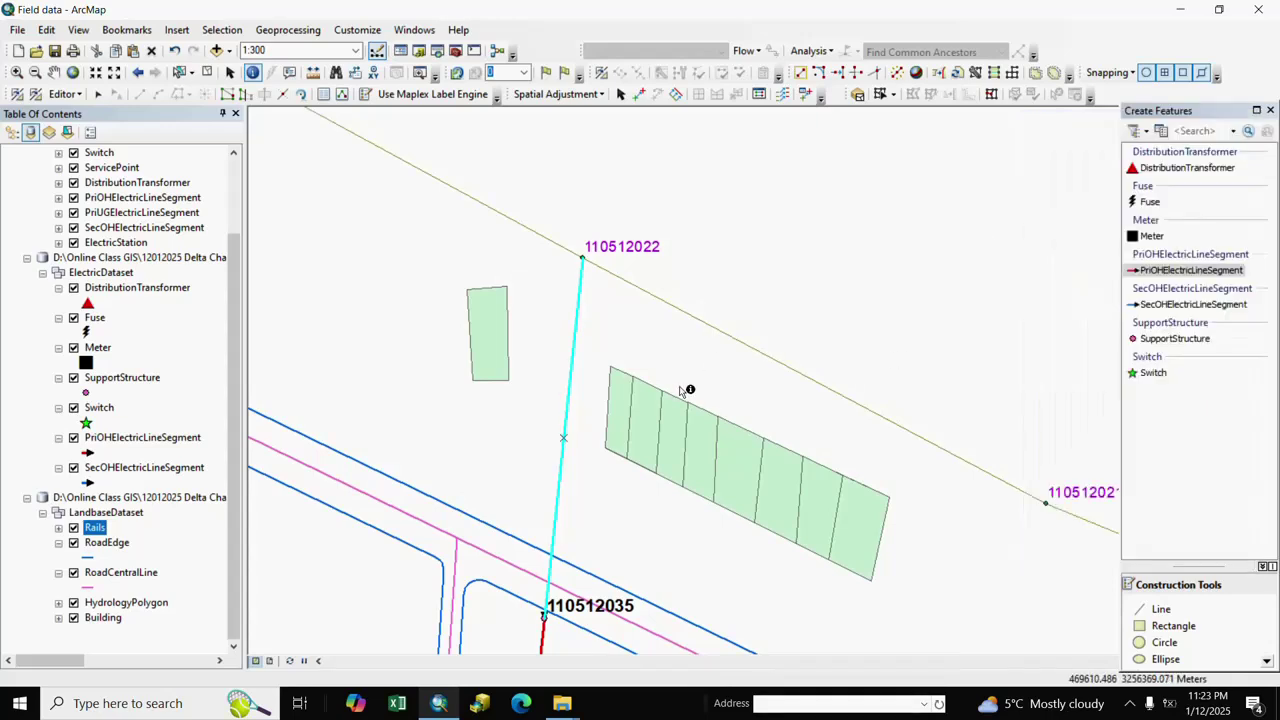
scroll(666, 343, down, 3)
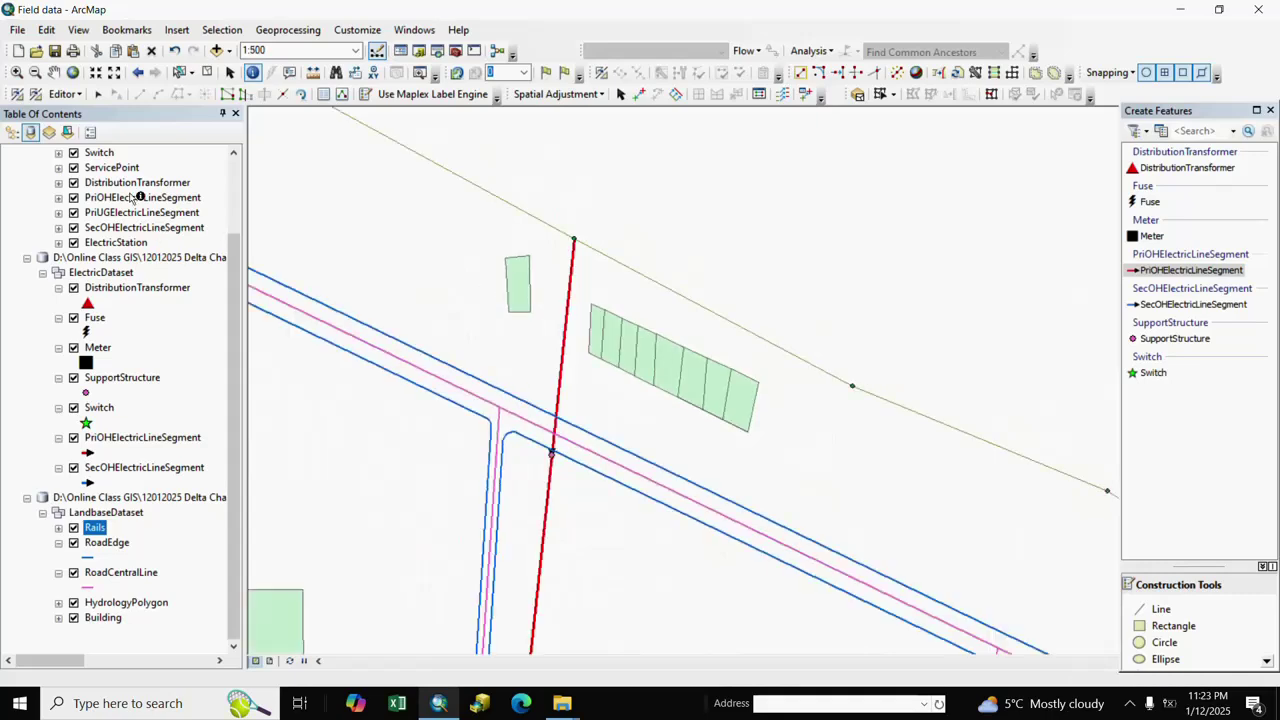
scroll(632, 408, down, 2)
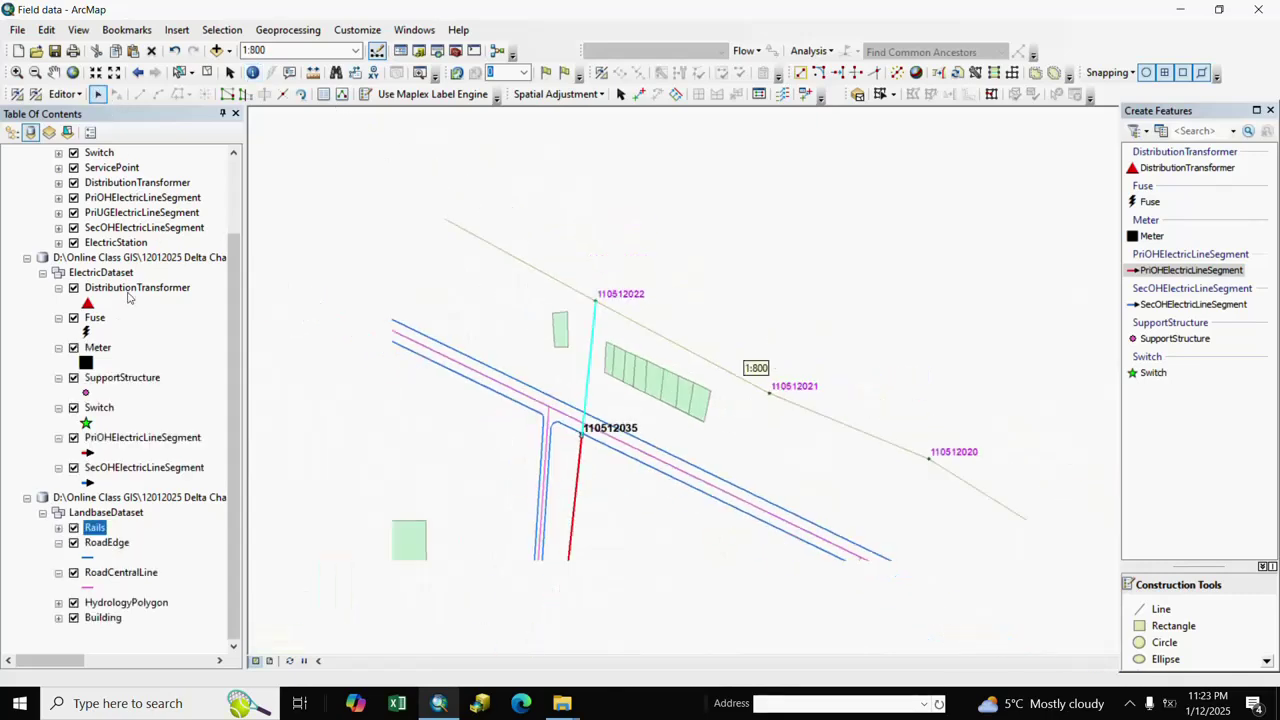
scroll(115, 283, up, 3)
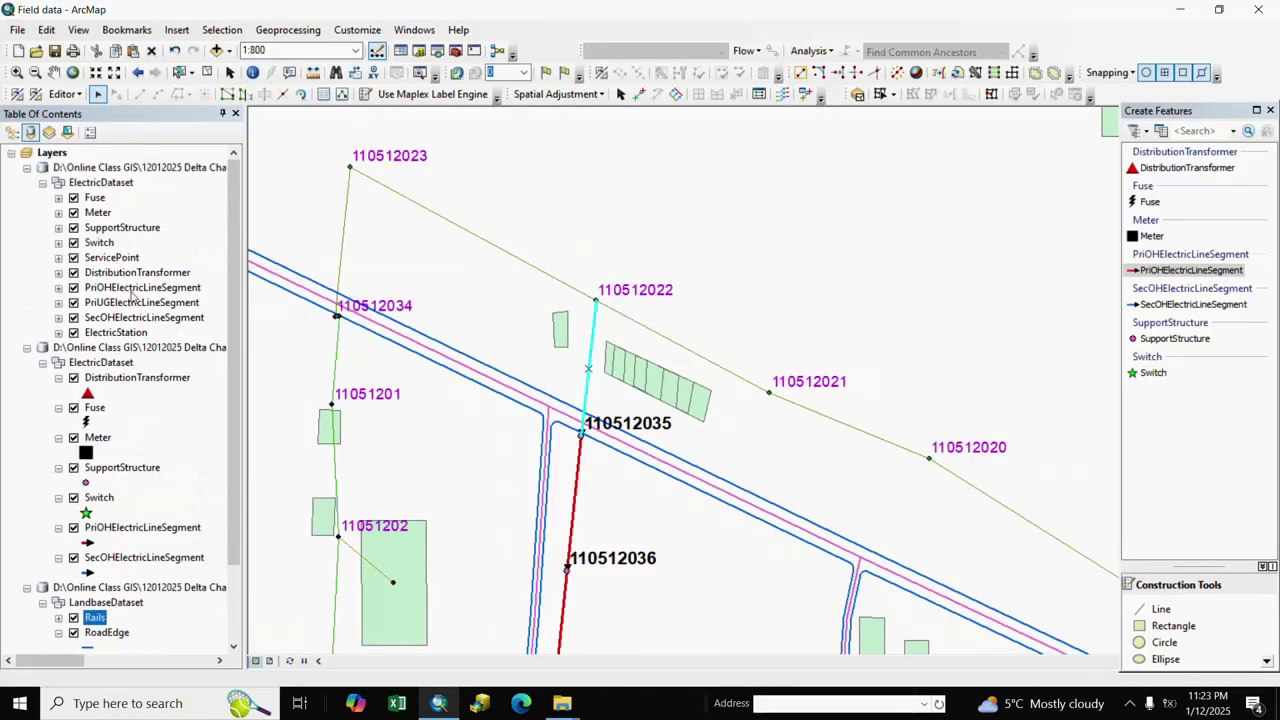
click(131, 288)
right_click(131, 288)
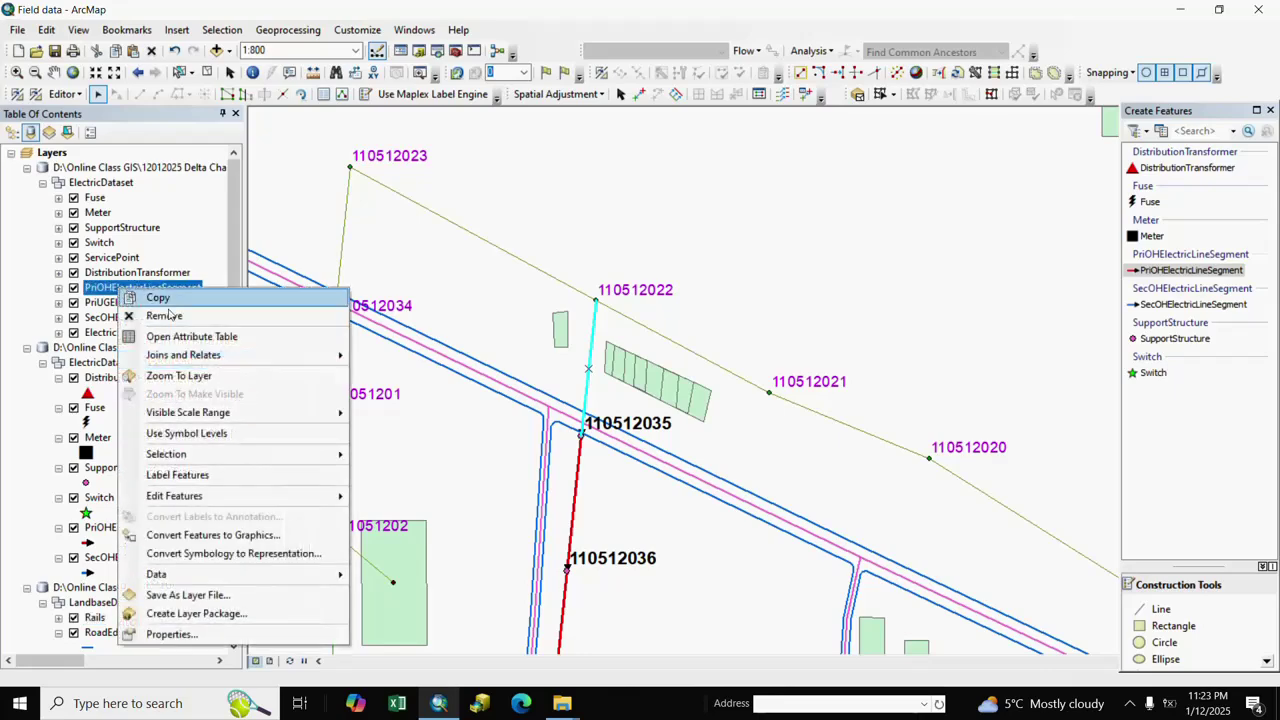
click(205, 340)
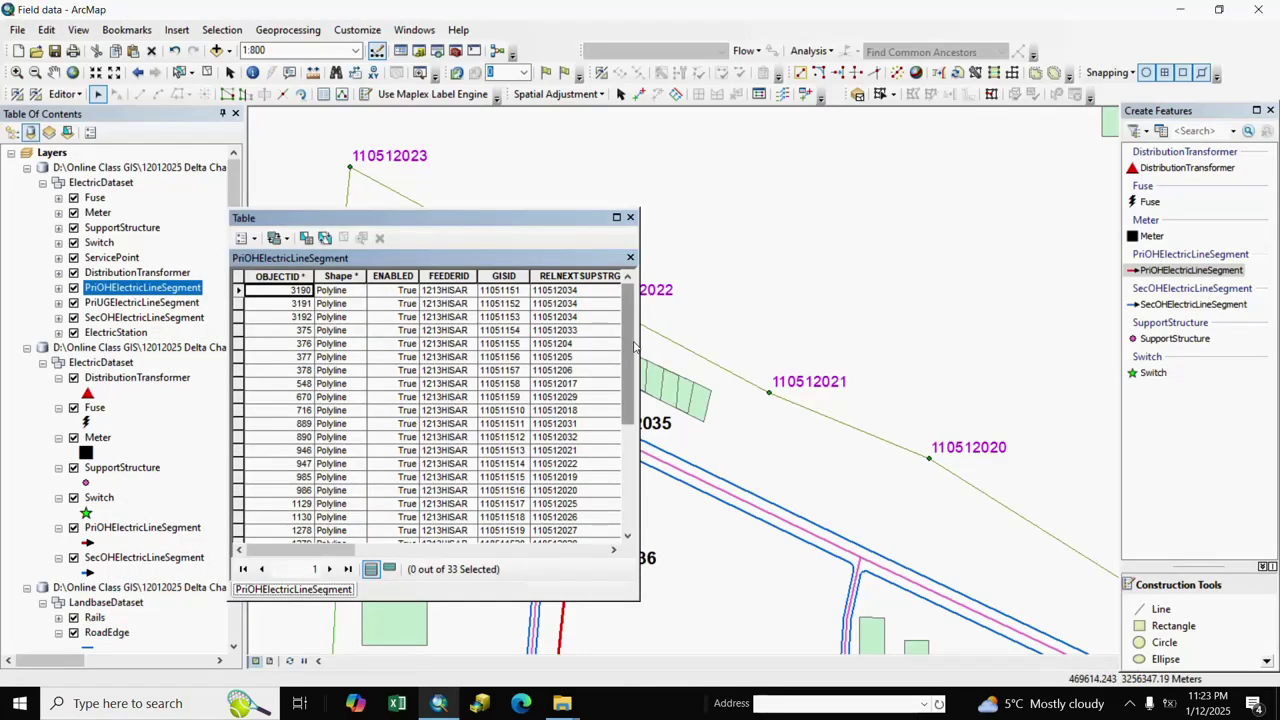
Step: Copy the last GISID, 110511533, from the existing PriOHElectricLineSegment table and close the table
click(505, 276)
drag(625, 340, 585, 535)
right_click(515, 532)
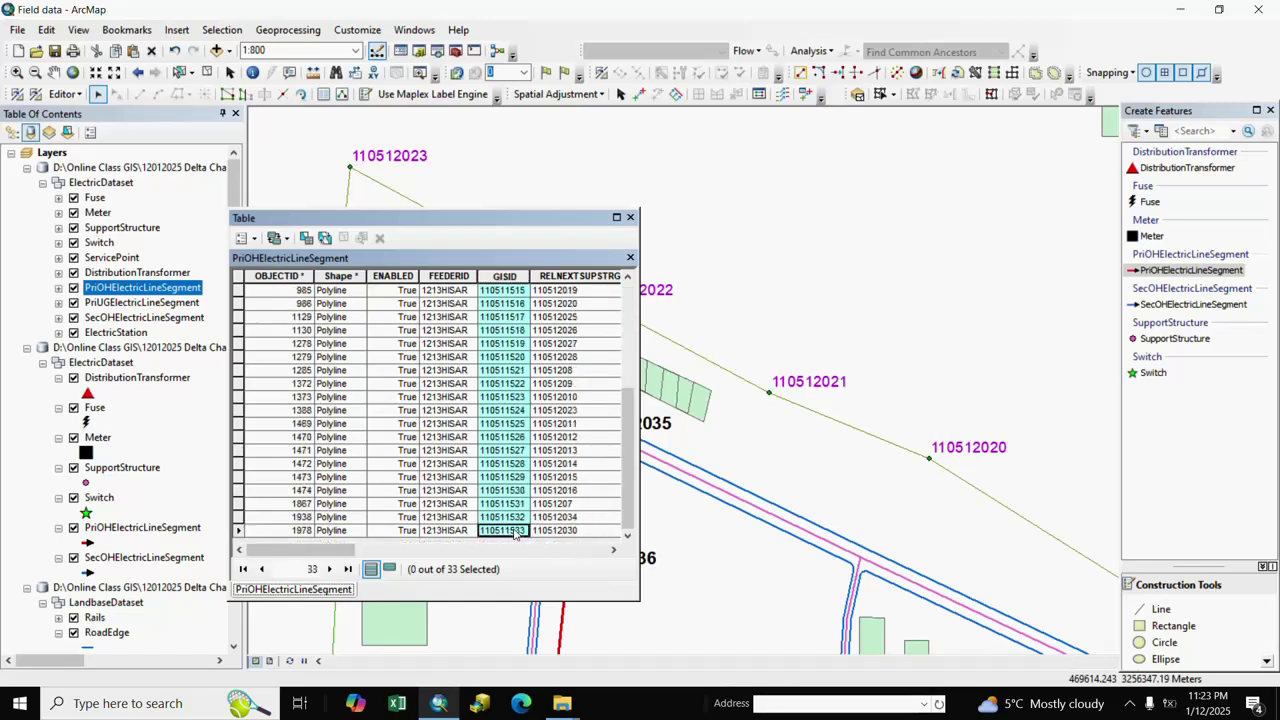
click(553, 557)
click(630, 218)
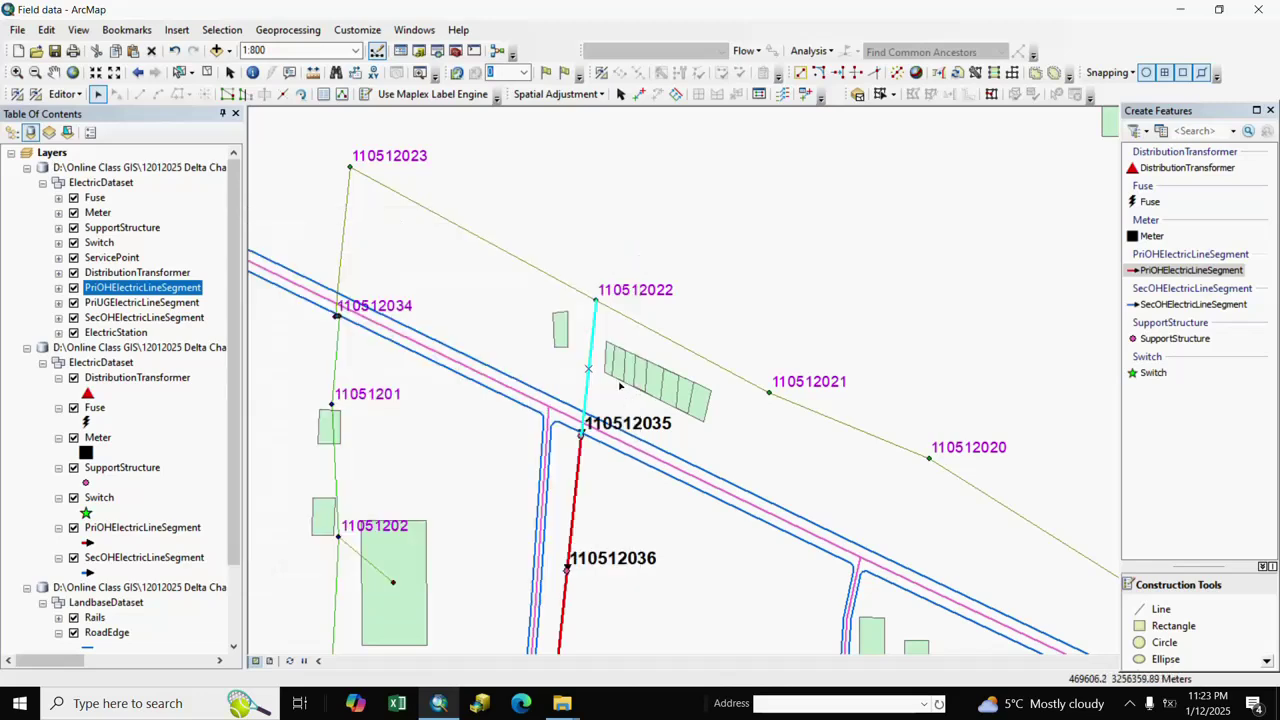
Step: Reopen the attributes of the segment between poles 110512022 and 110512035 and set its GISID to 110511534
click(324, 95)
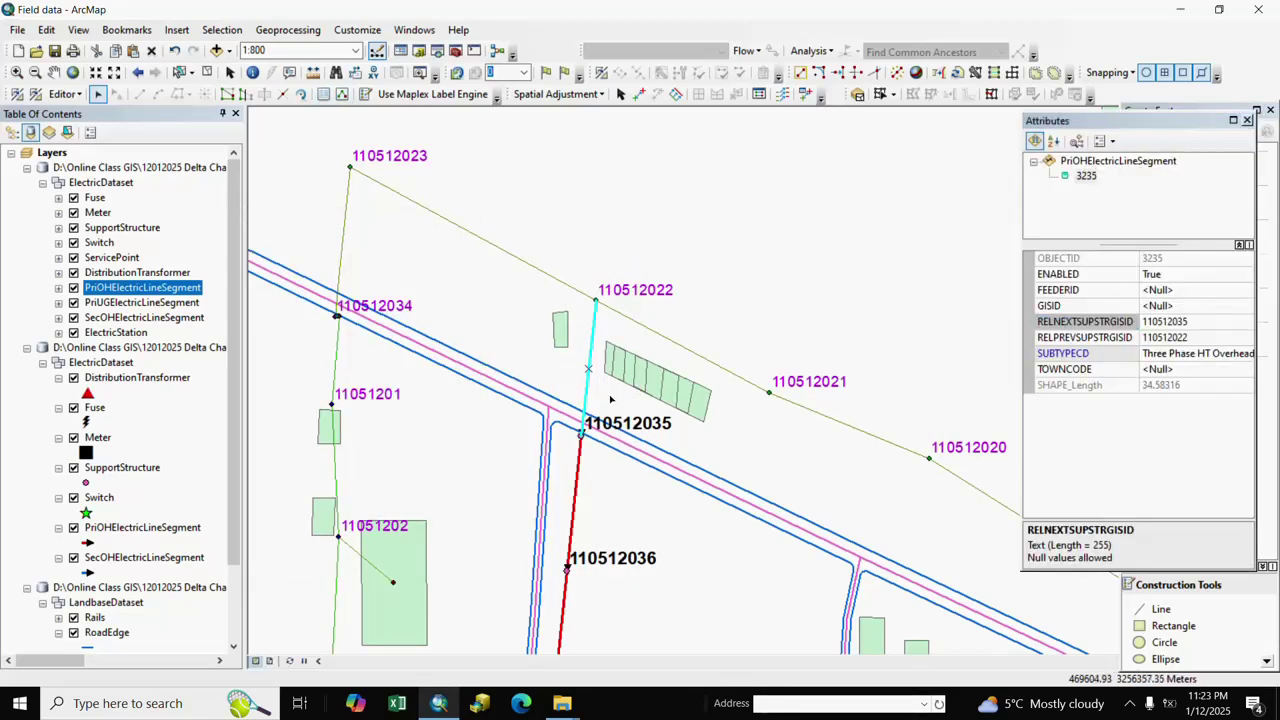
click(1174, 308)
key(ctrl+v)
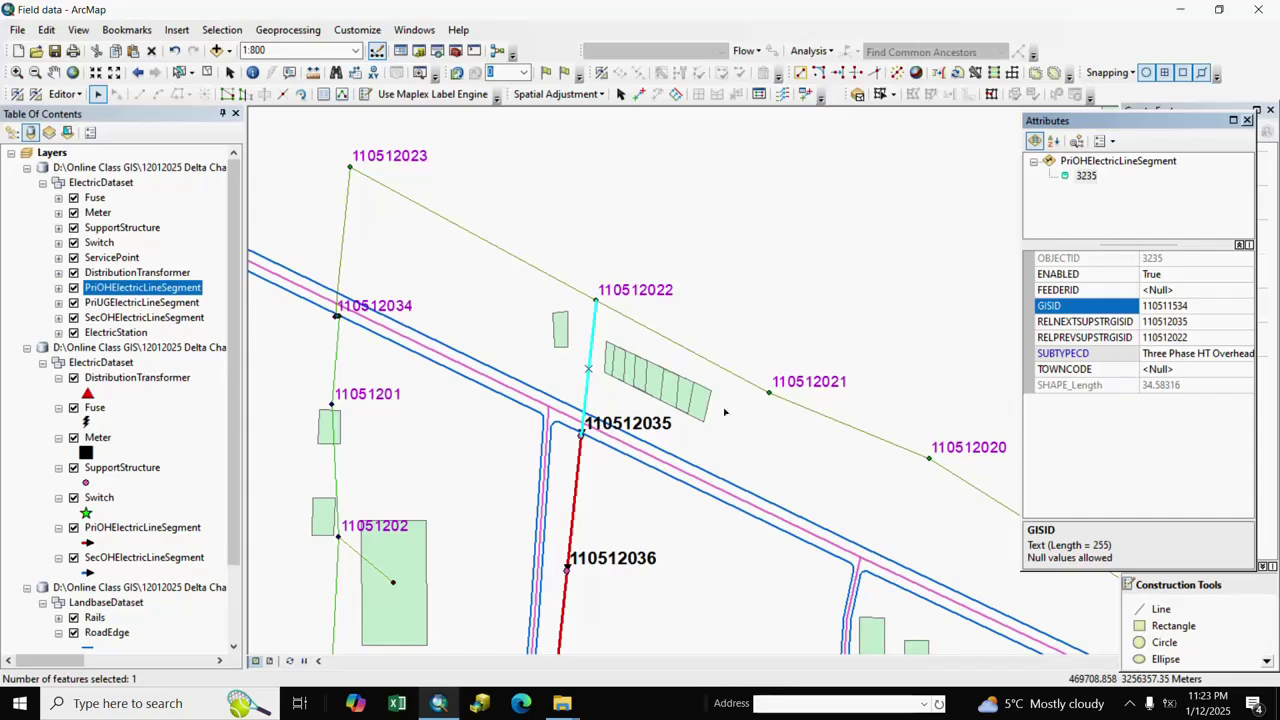
key(Return)
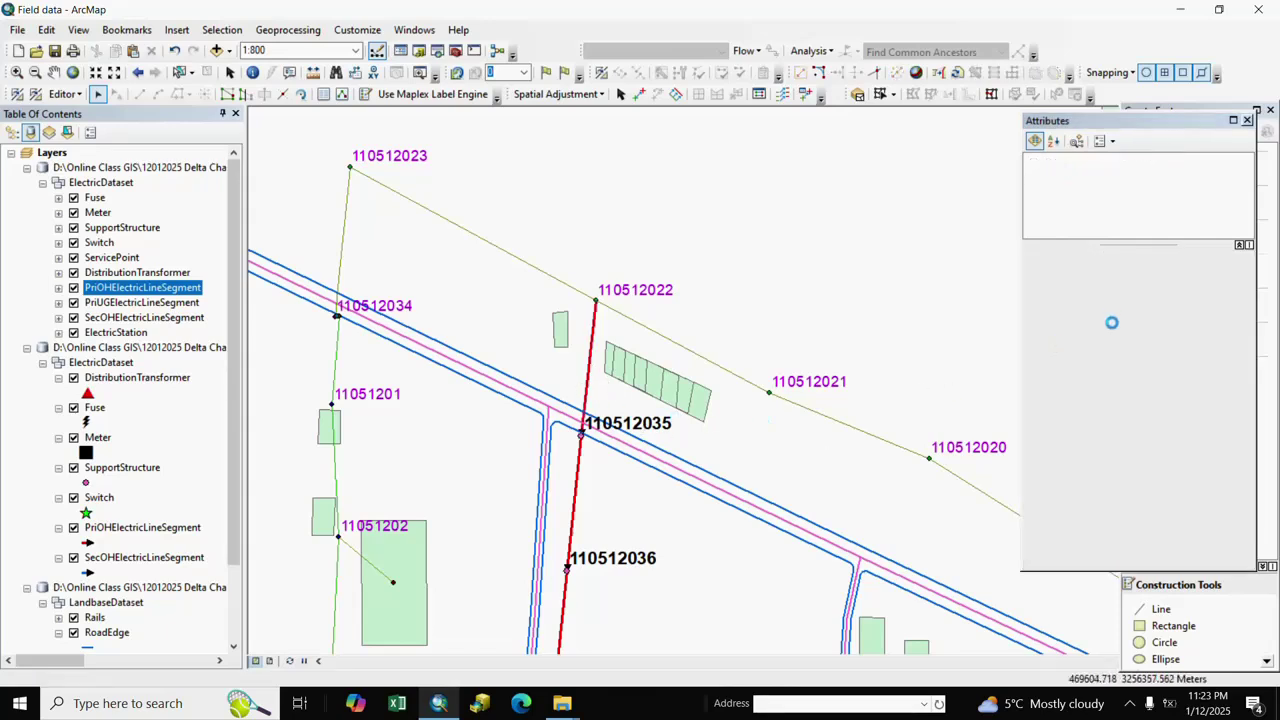
Step: Identify the existing primary overhead segment between poles 110512022 and 110512021 and copy its FEEDERID
click(1180, 290)
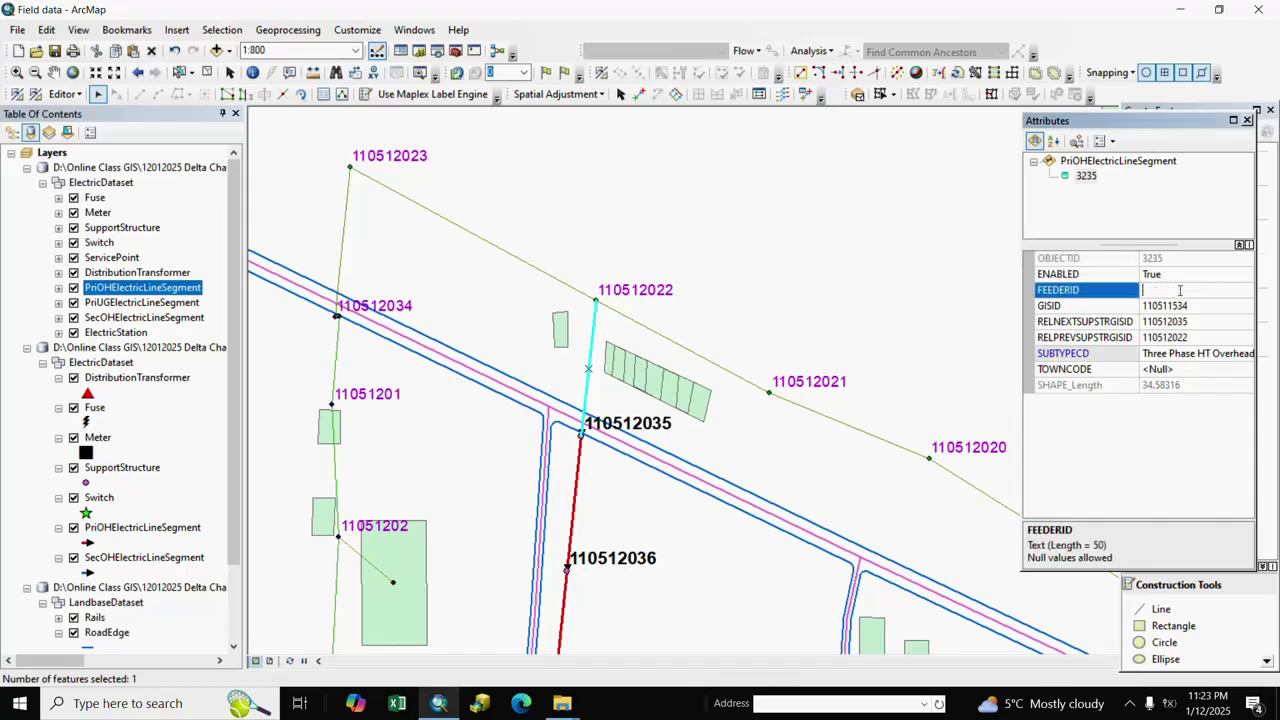
click(252, 72)
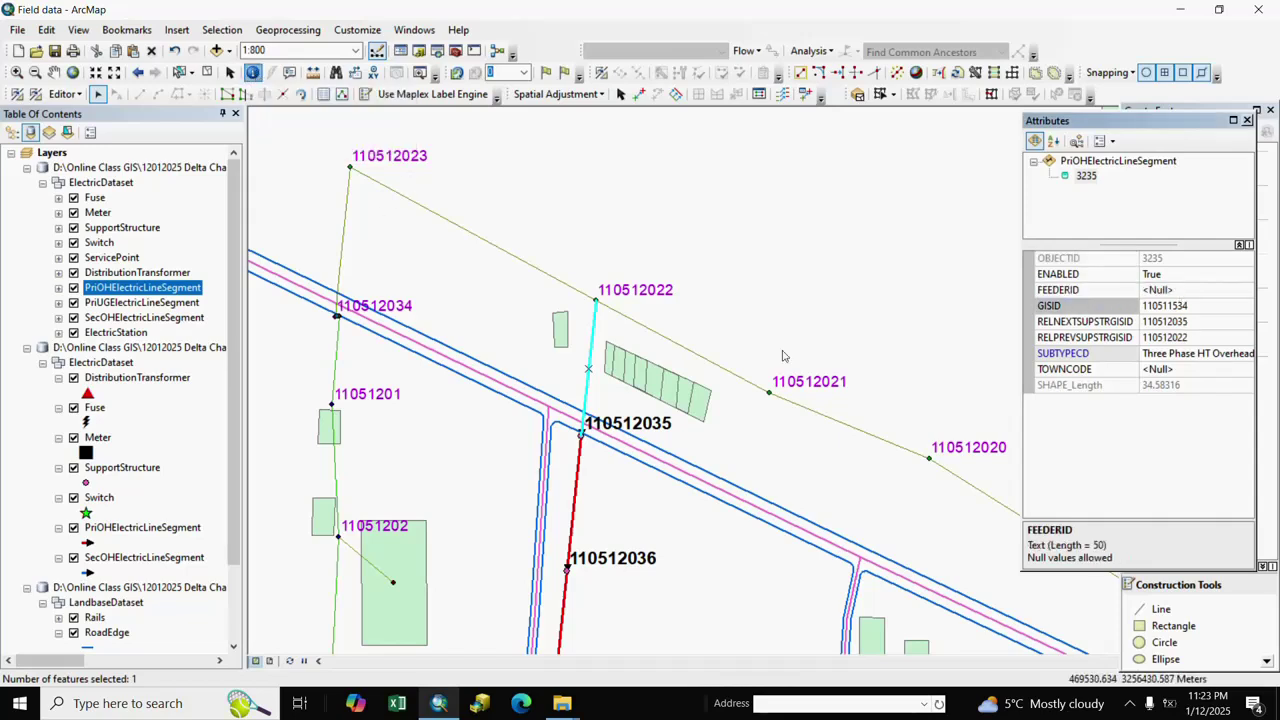
click(677, 350)
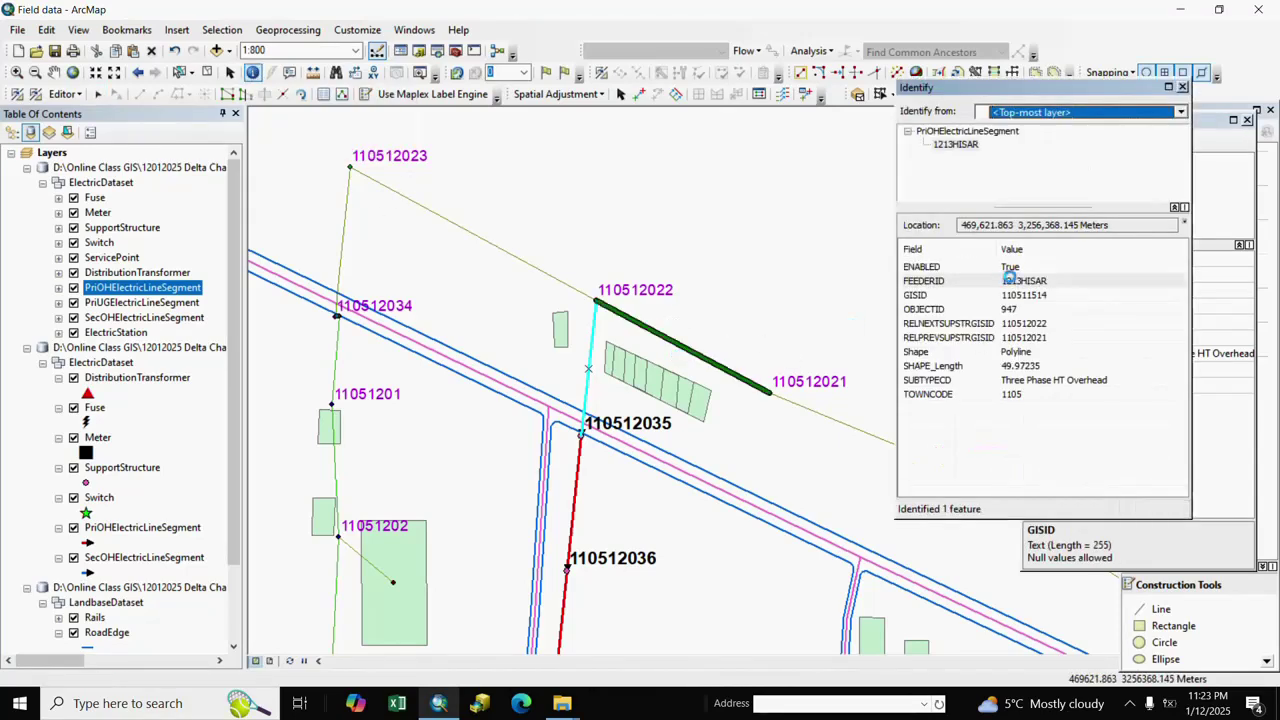
right_click(1038, 282)
click(1066, 294)
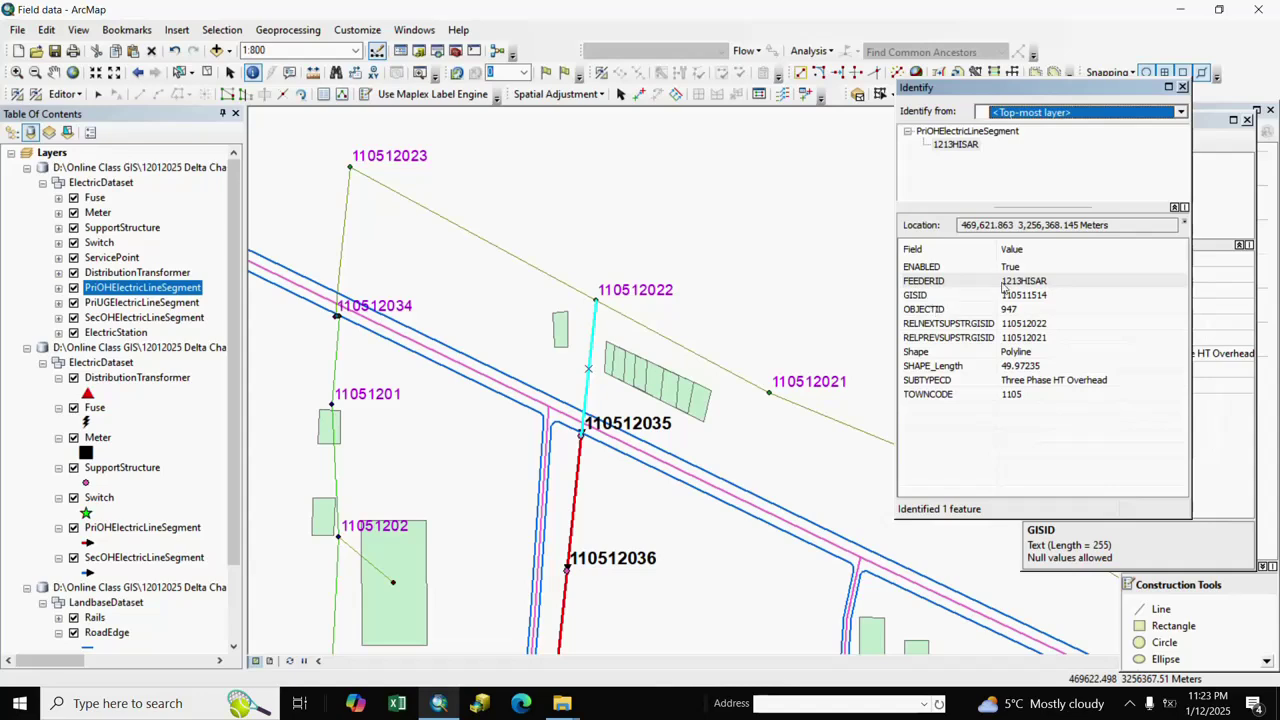
click(1183, 87)
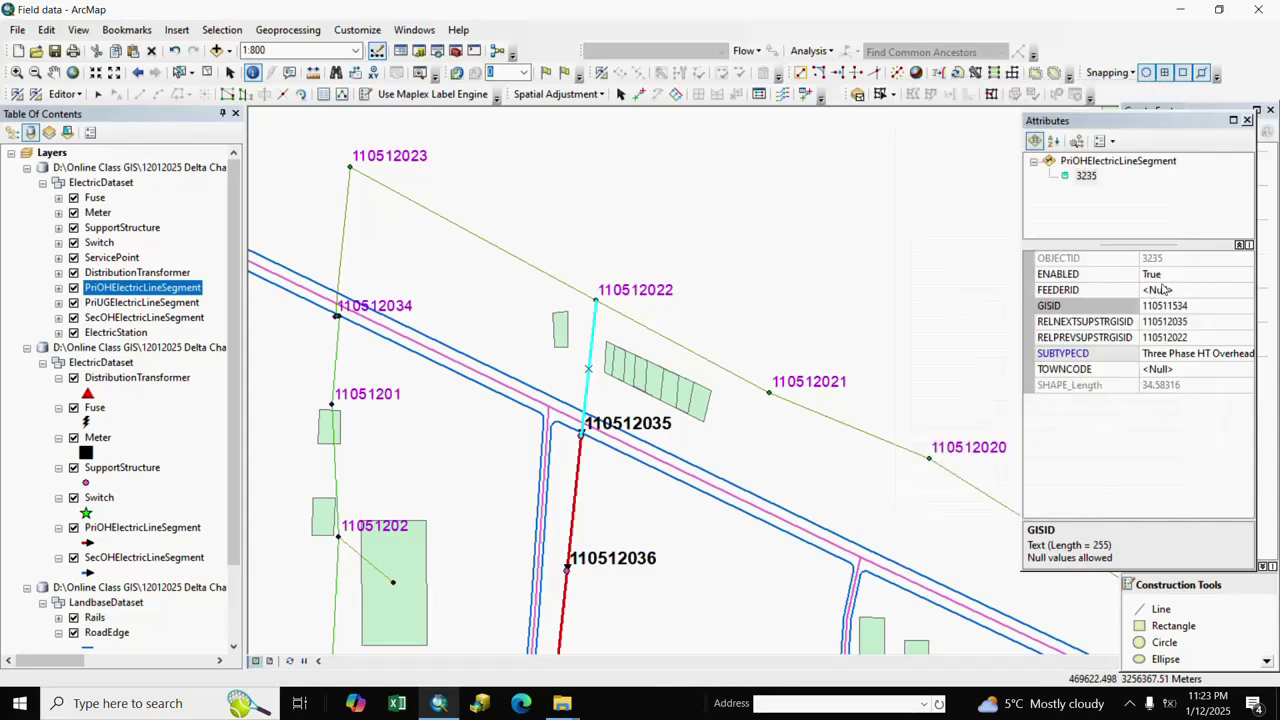
Step: Set the selected segment's FEEDERID to 1213HISAR, save the edits and close its attributes
click(1163, 289)
right_click(1163, 290)
click(1129, 360)
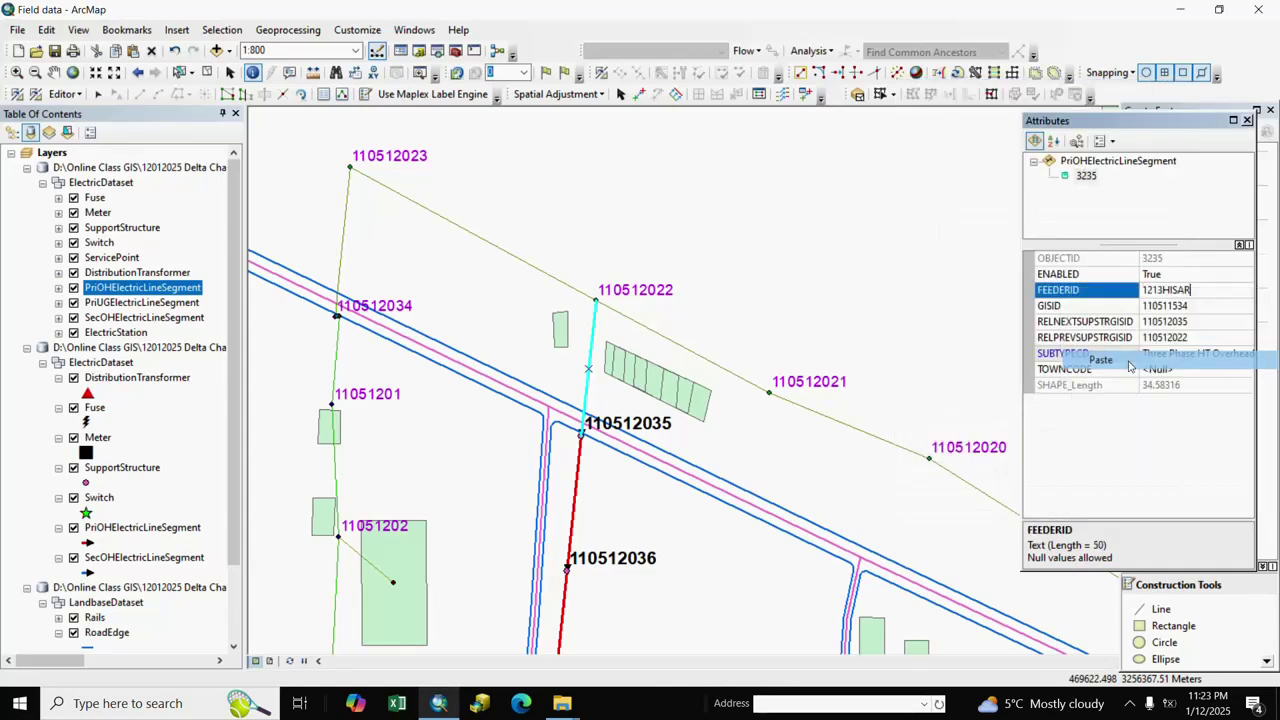
click(80, 94)
click(84, 153)
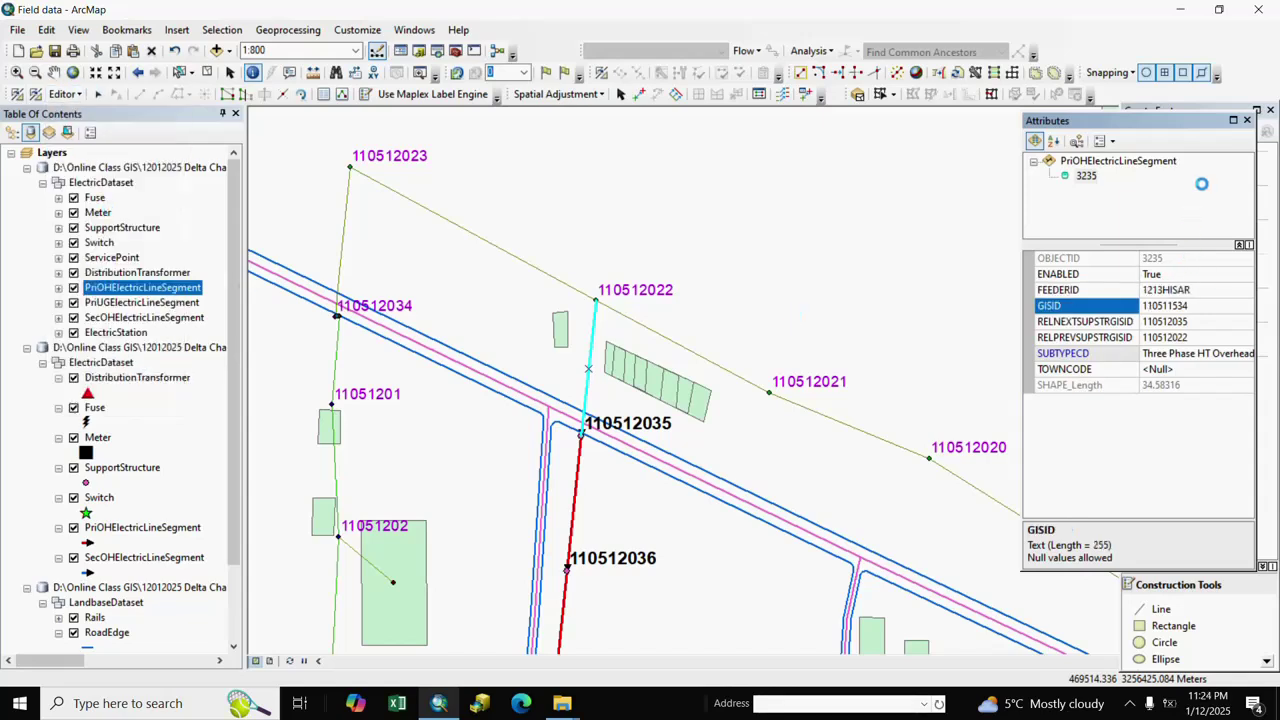
click(1247, 120)
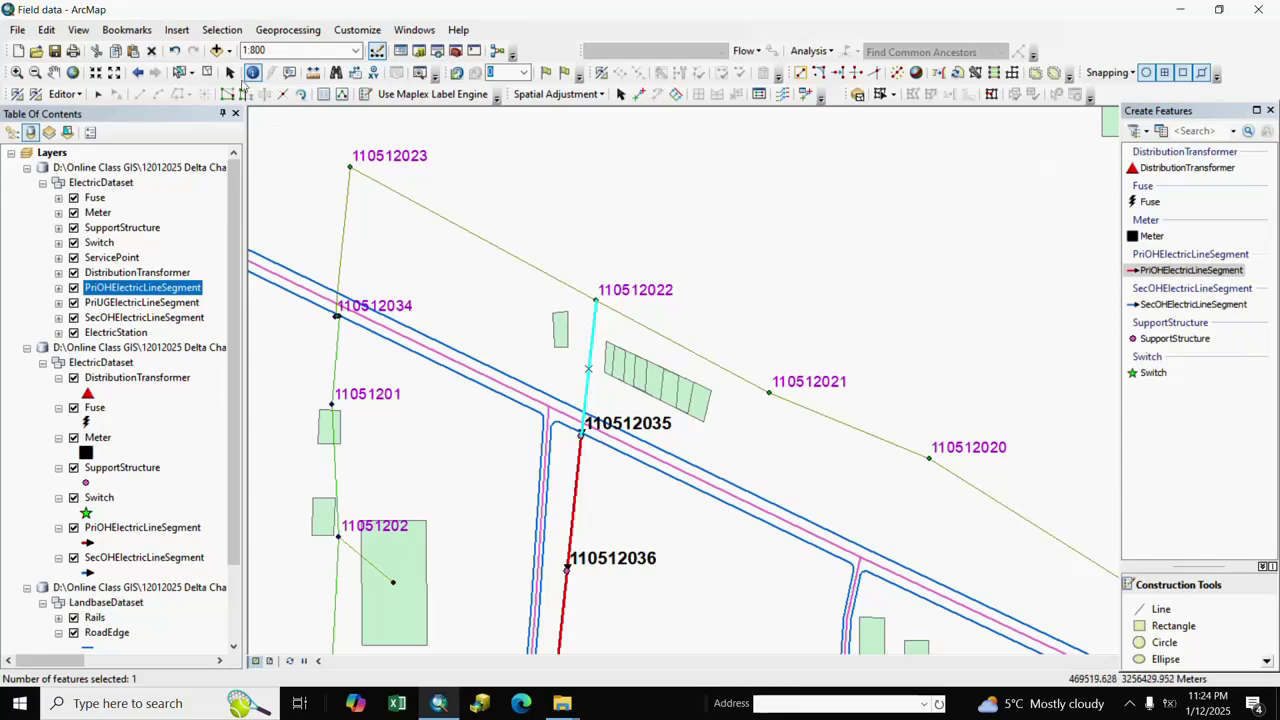
Step: Clear the selection and draw a 1.25 m PriOHElectricLineSegment line from pole 110512037, running between the fuses and the distribution transformer
click(210, 75)
drag(703, 527, 675, 350)
drag(657, 530, 692, 350)
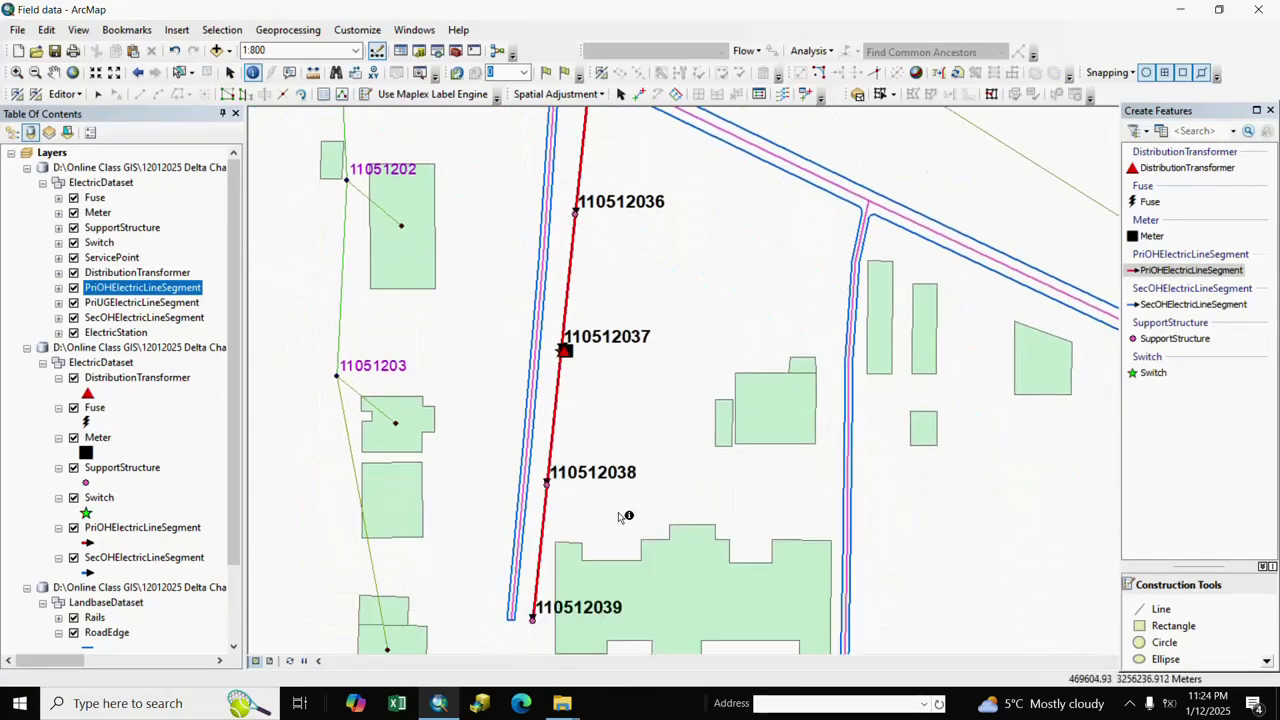
drag(618, 500, 652, 532)
scroll(612, 410, up, 5)
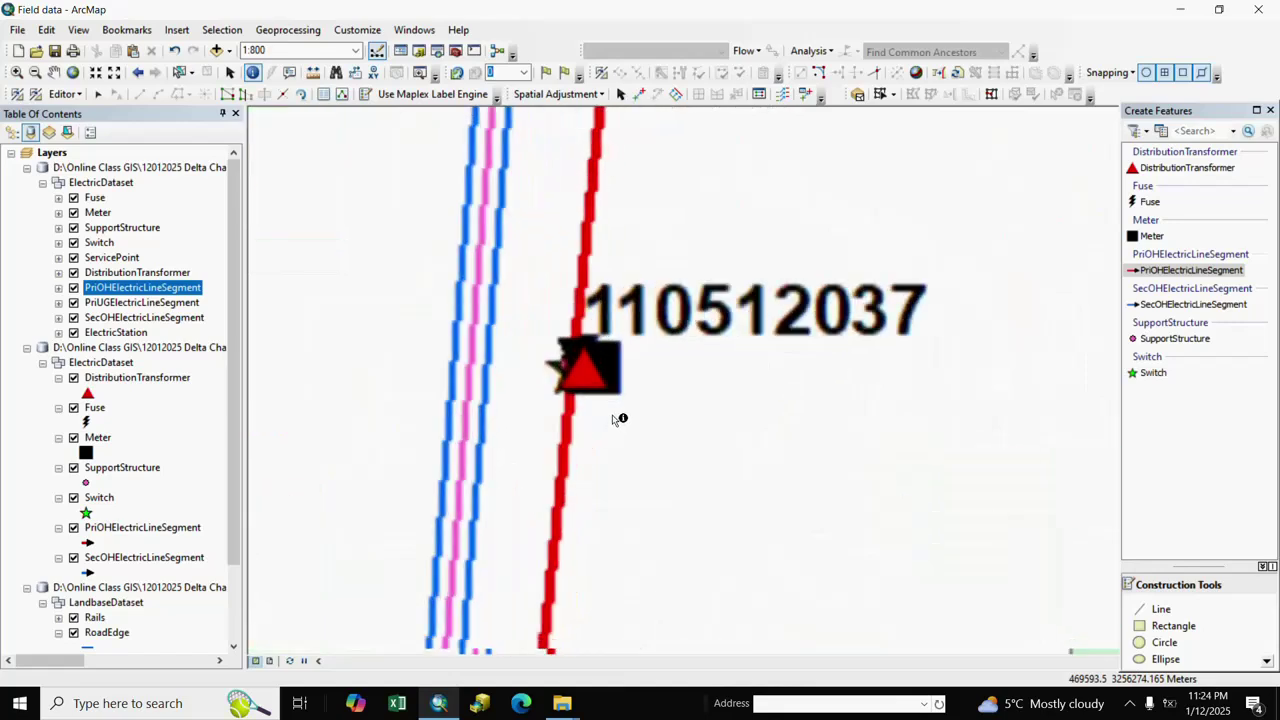
scroll(600, 420, up, 4)
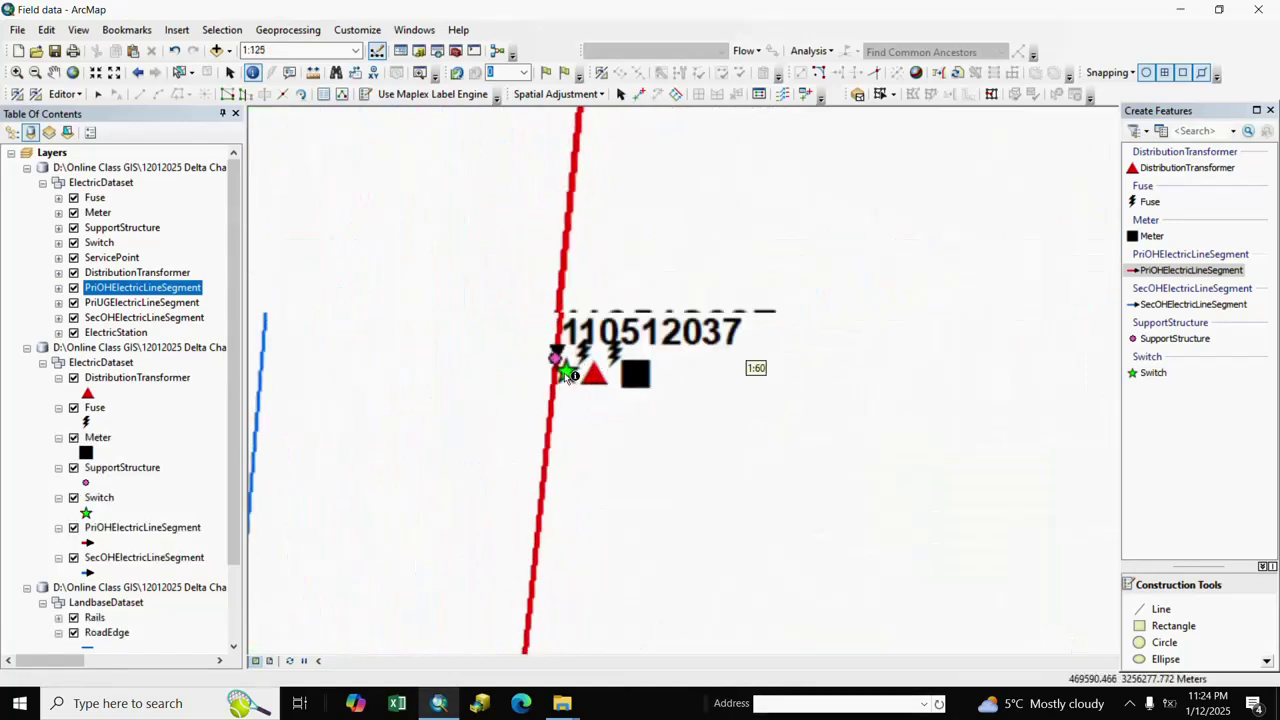
scroll(660, 475, up, 1)
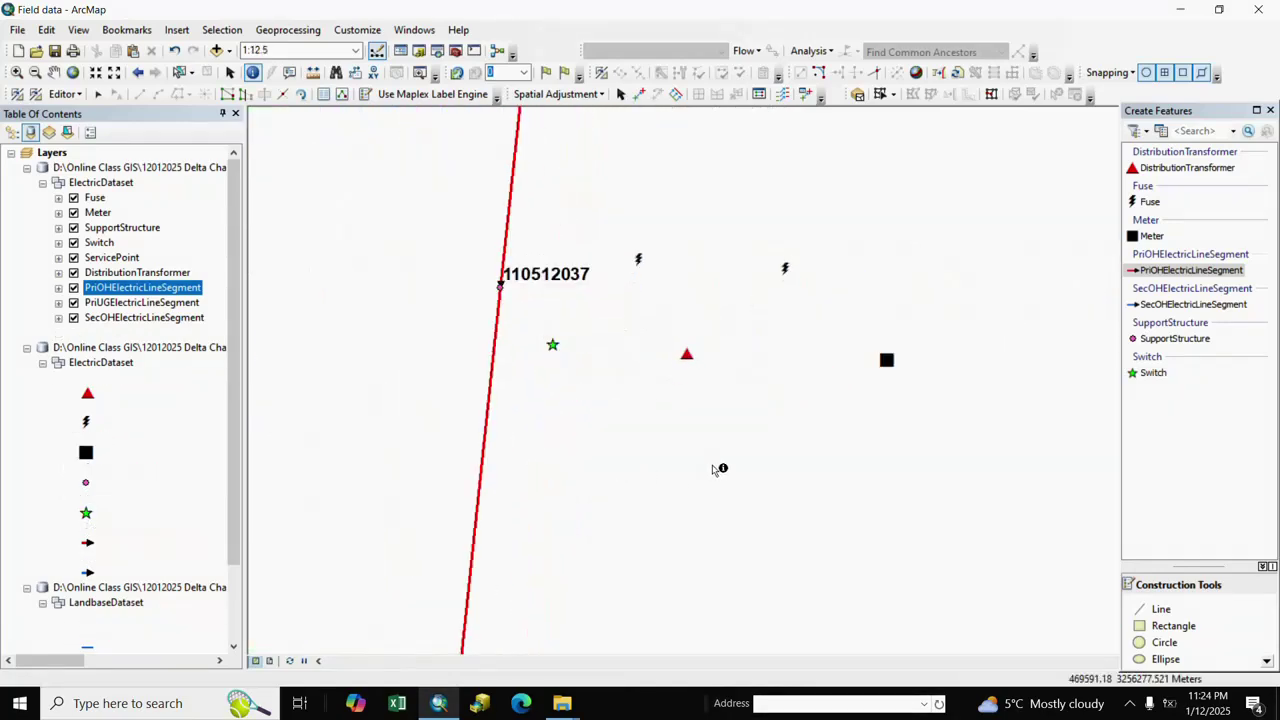
click(1154, 272)
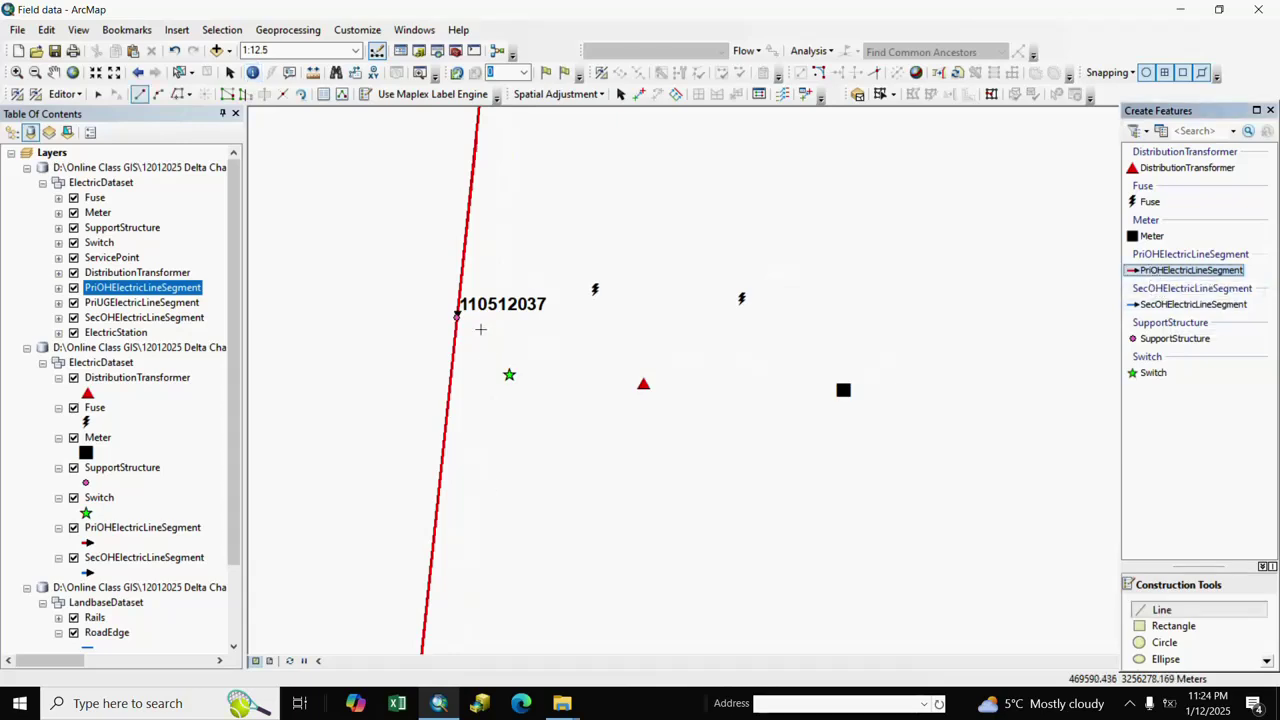
click(457, 318)
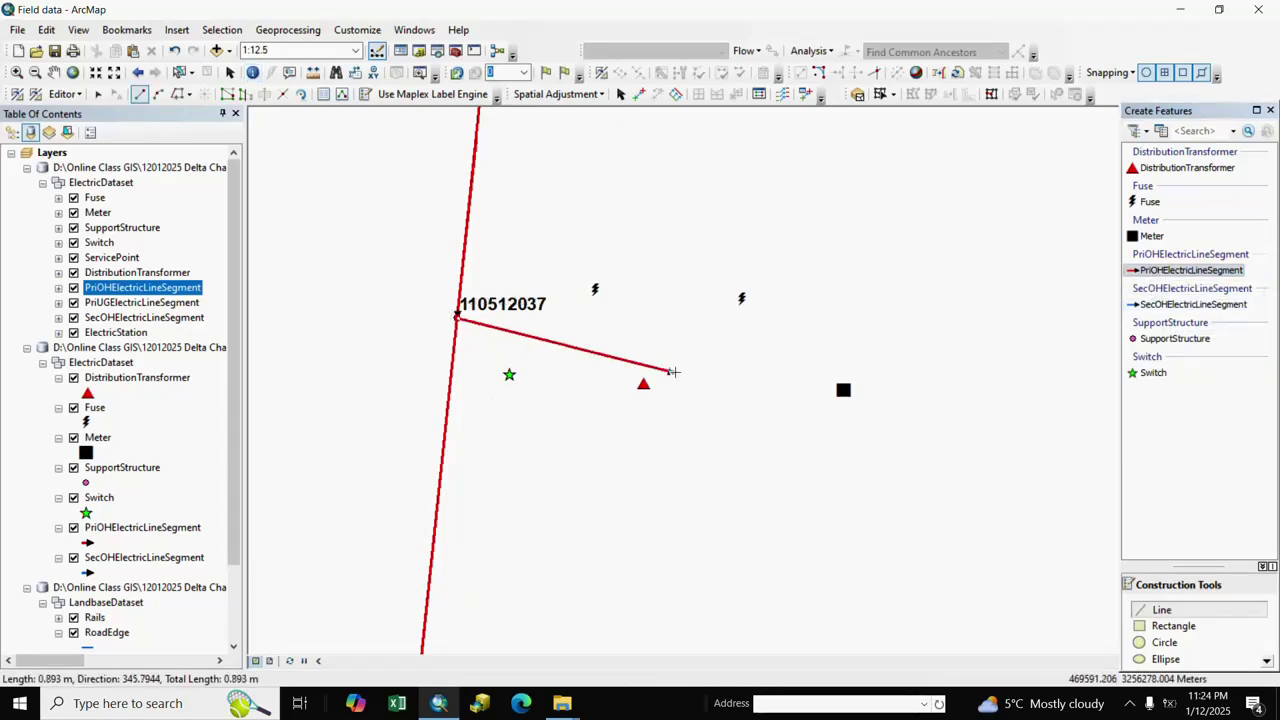
right_click(715, 356)
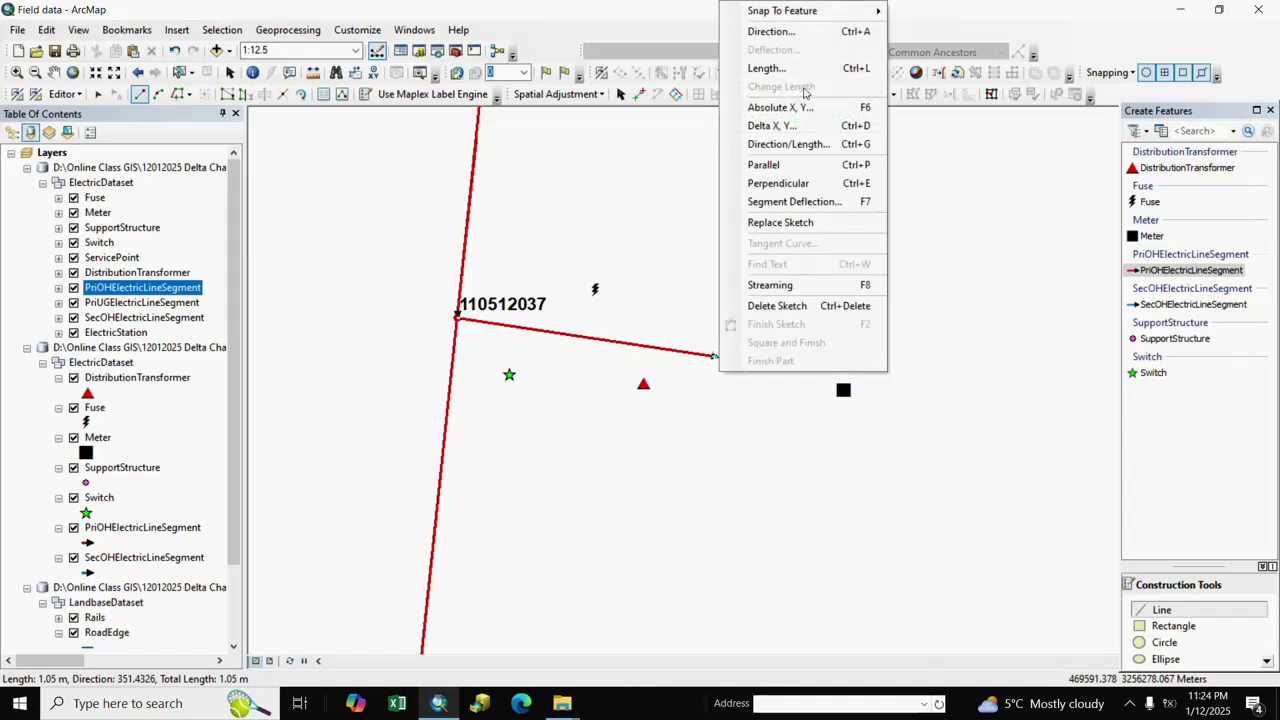
click(768, 68)
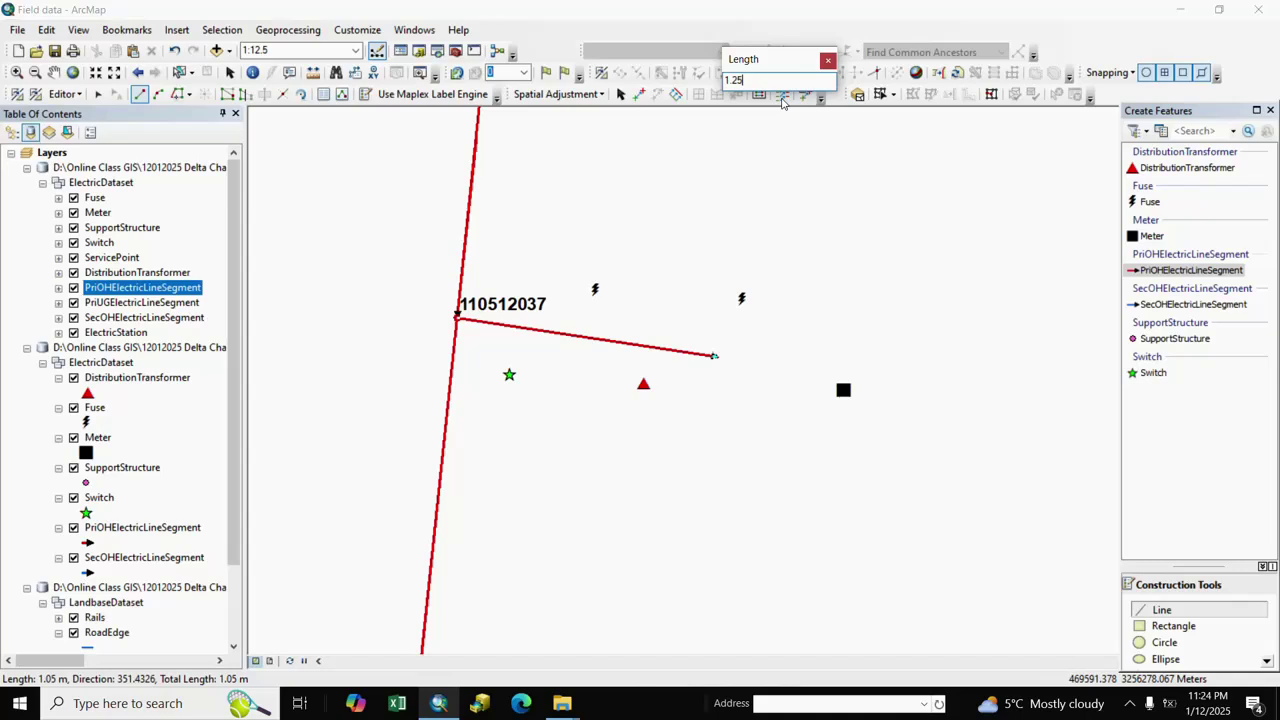
key(Return)
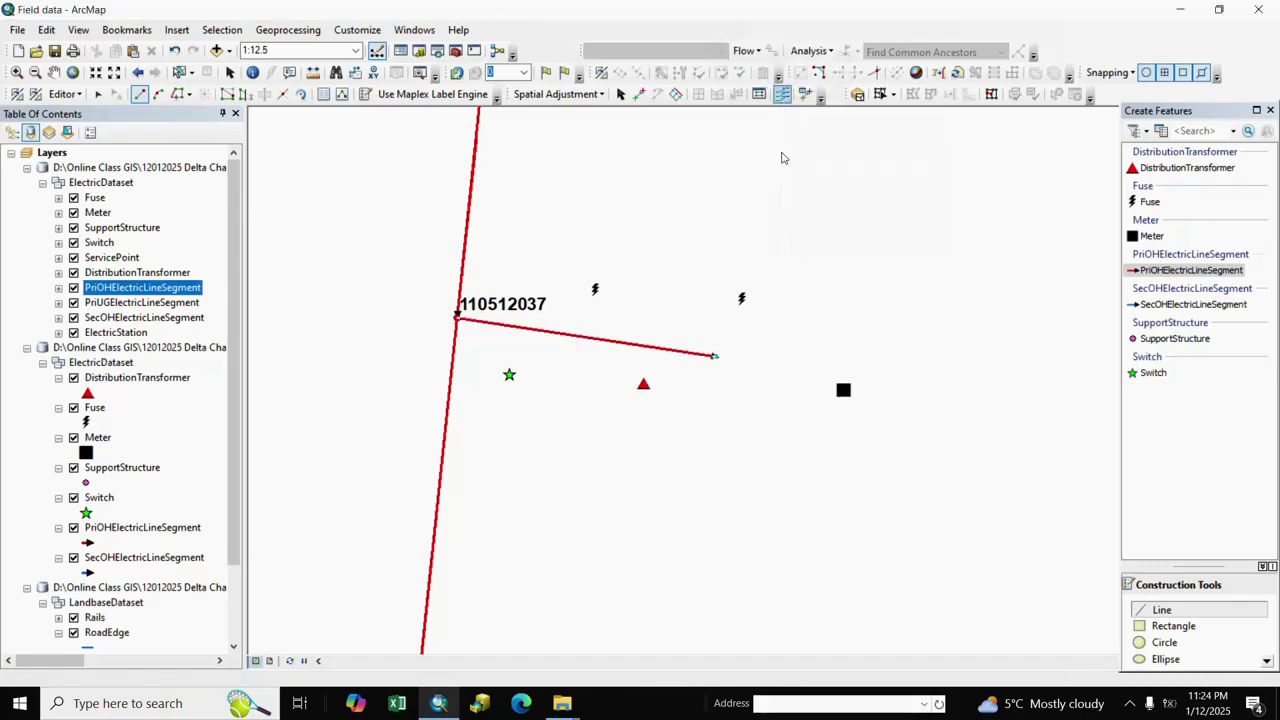
double_click(729, 343)
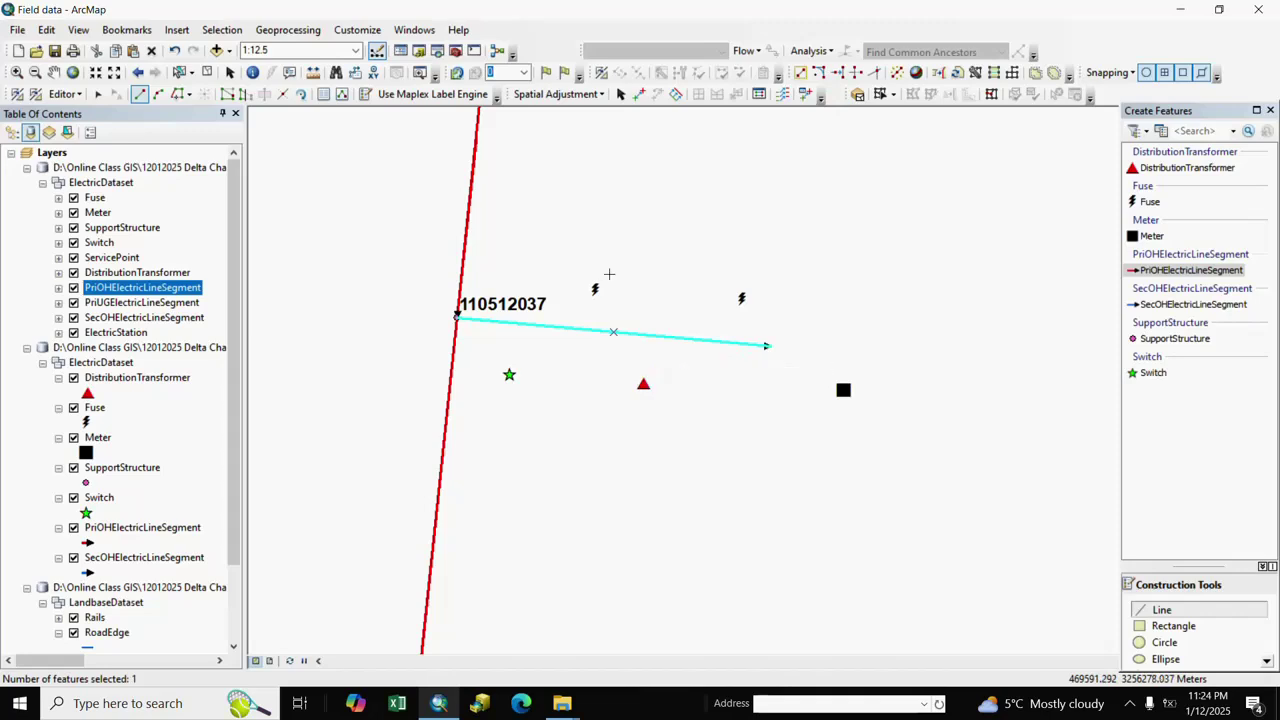
Step: Split the new 1.25 m line into 5 equal parts and clear the selection
click(79, 96)
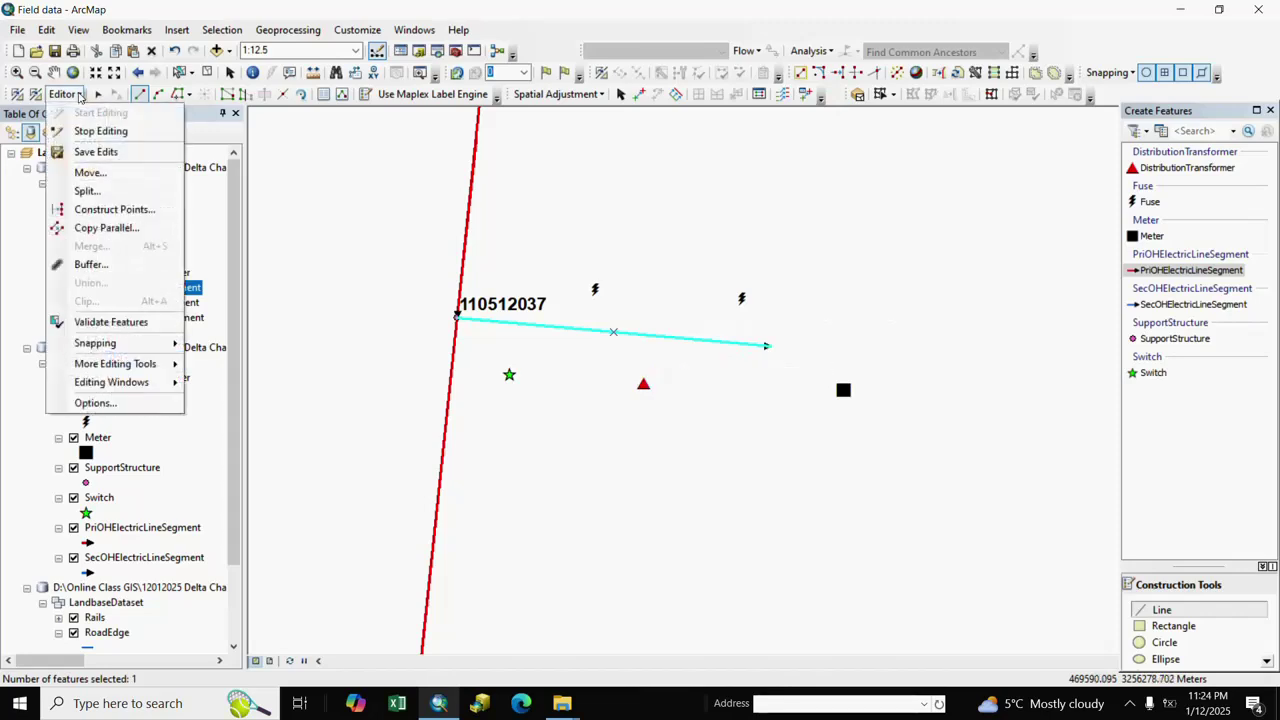
click(88, 191)
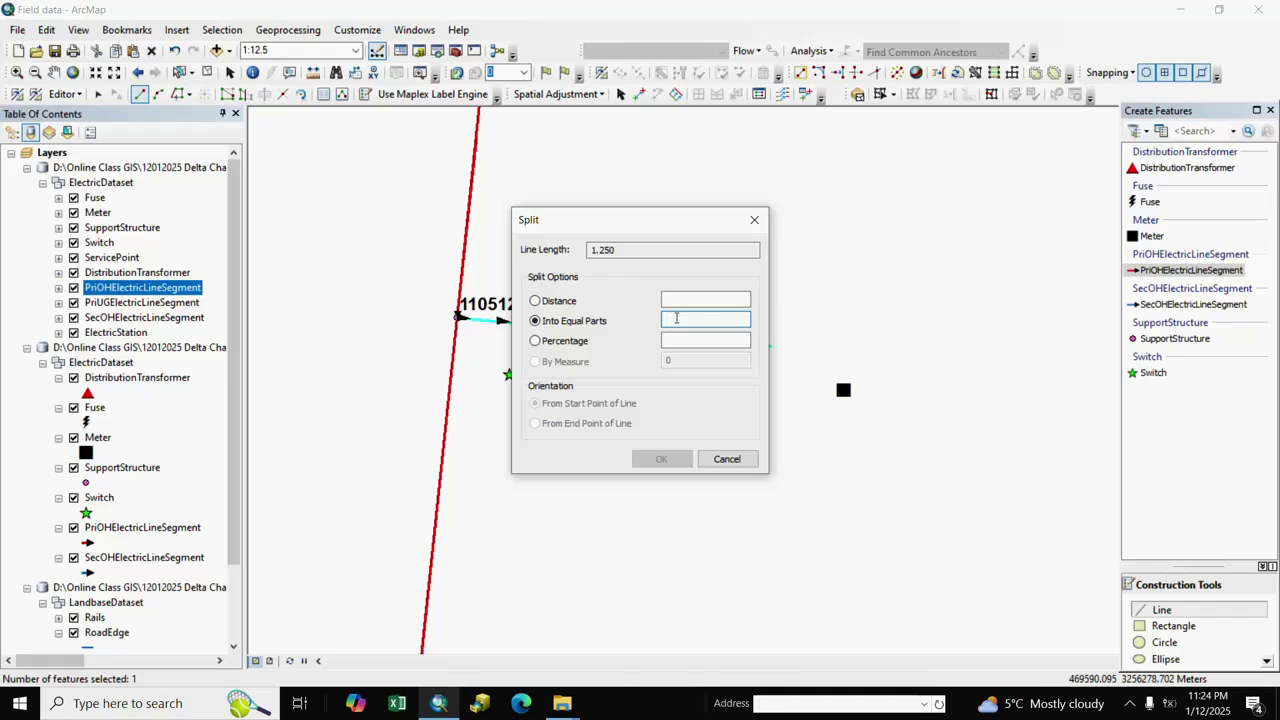
text(5)
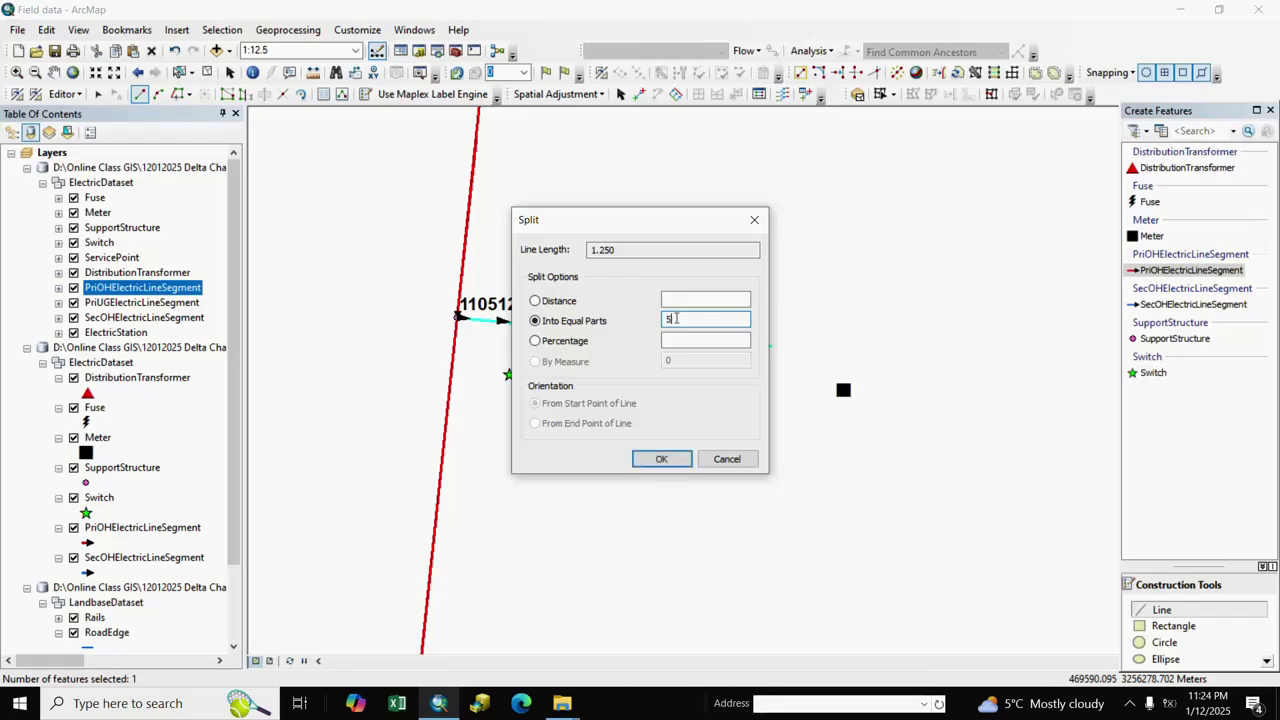
click(668, 461)
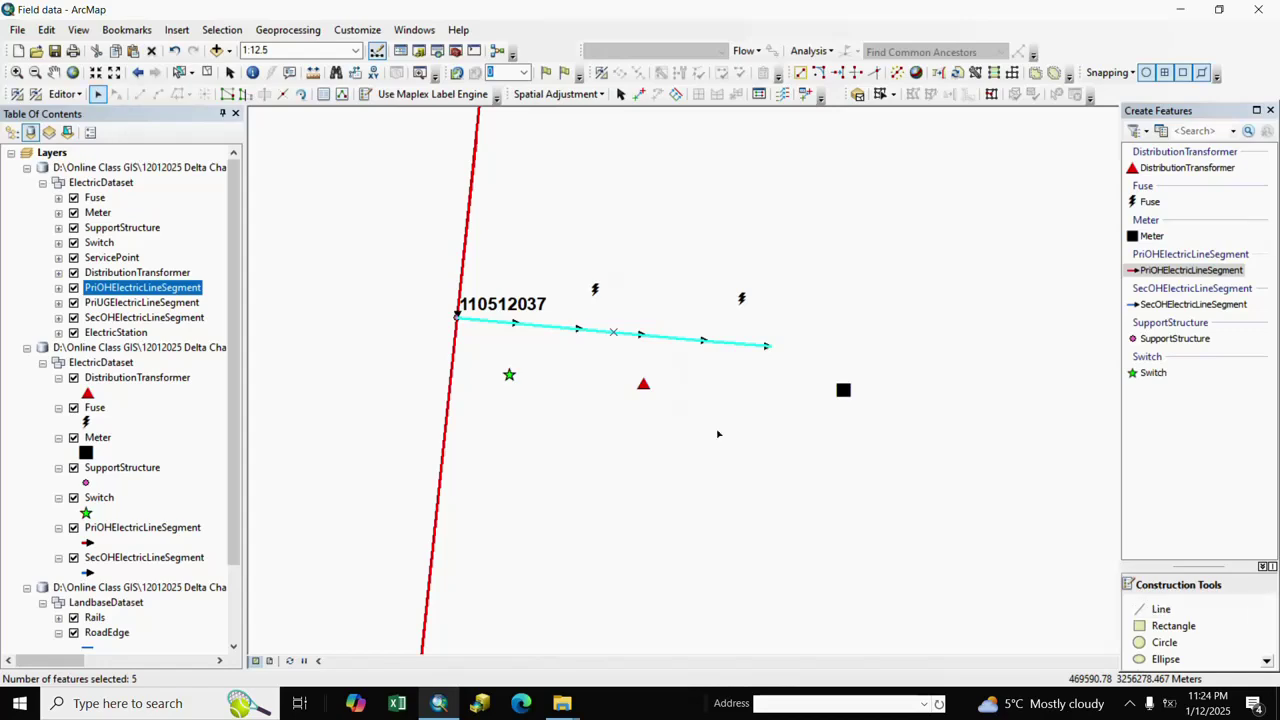
click(698, 403)
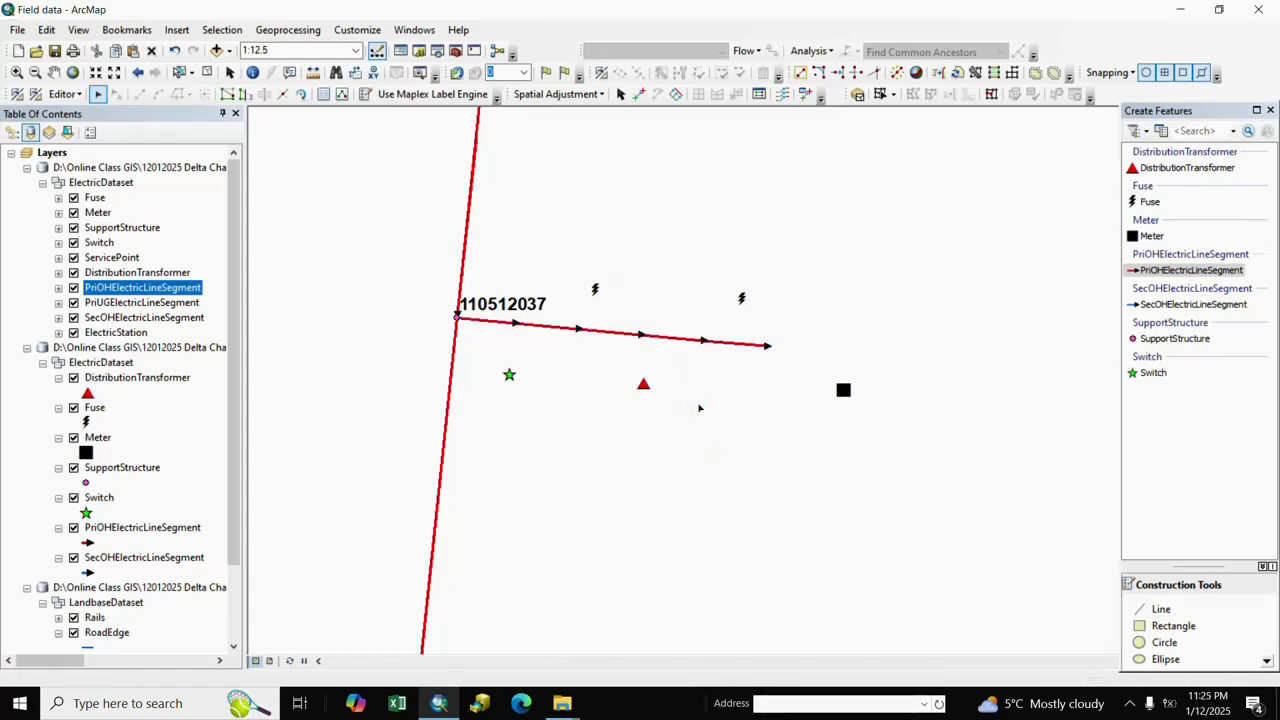
Step: Copy the last two parts of the split line and paste them into SecOHElectricLineSegment as Three Phase LT Overhead
drag(683, 326, 718, 372)
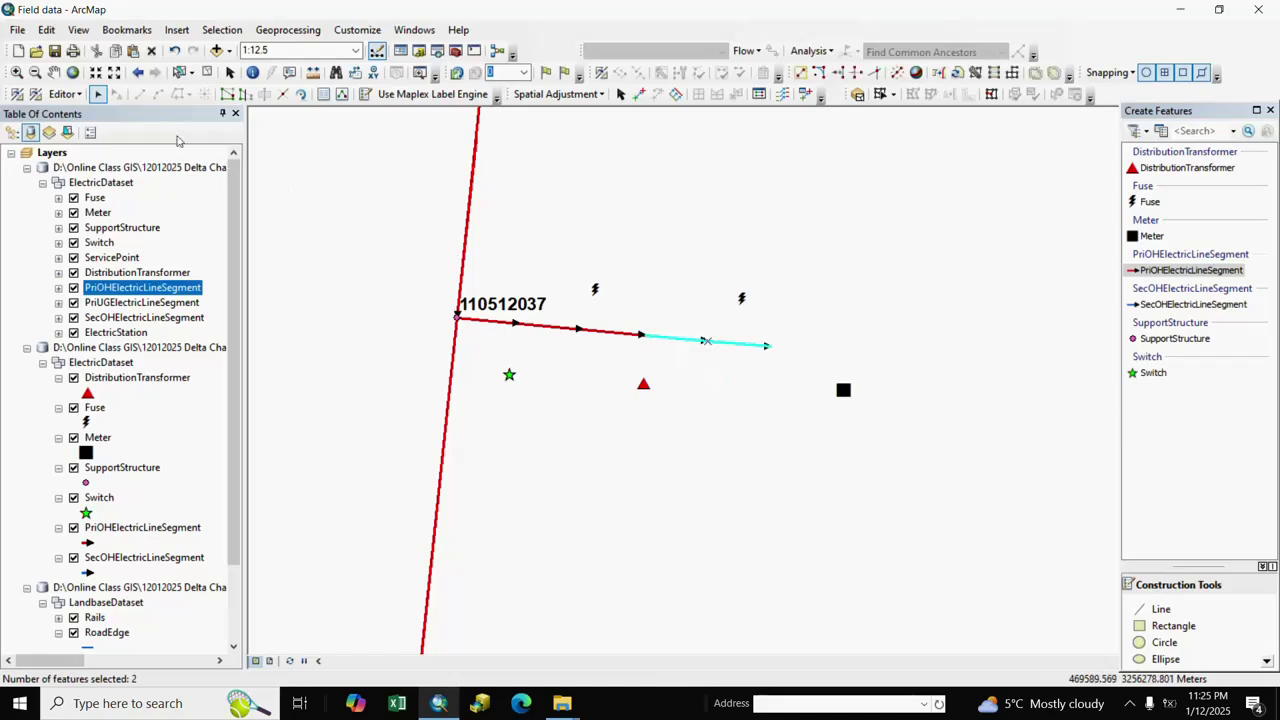
click(133, 51)
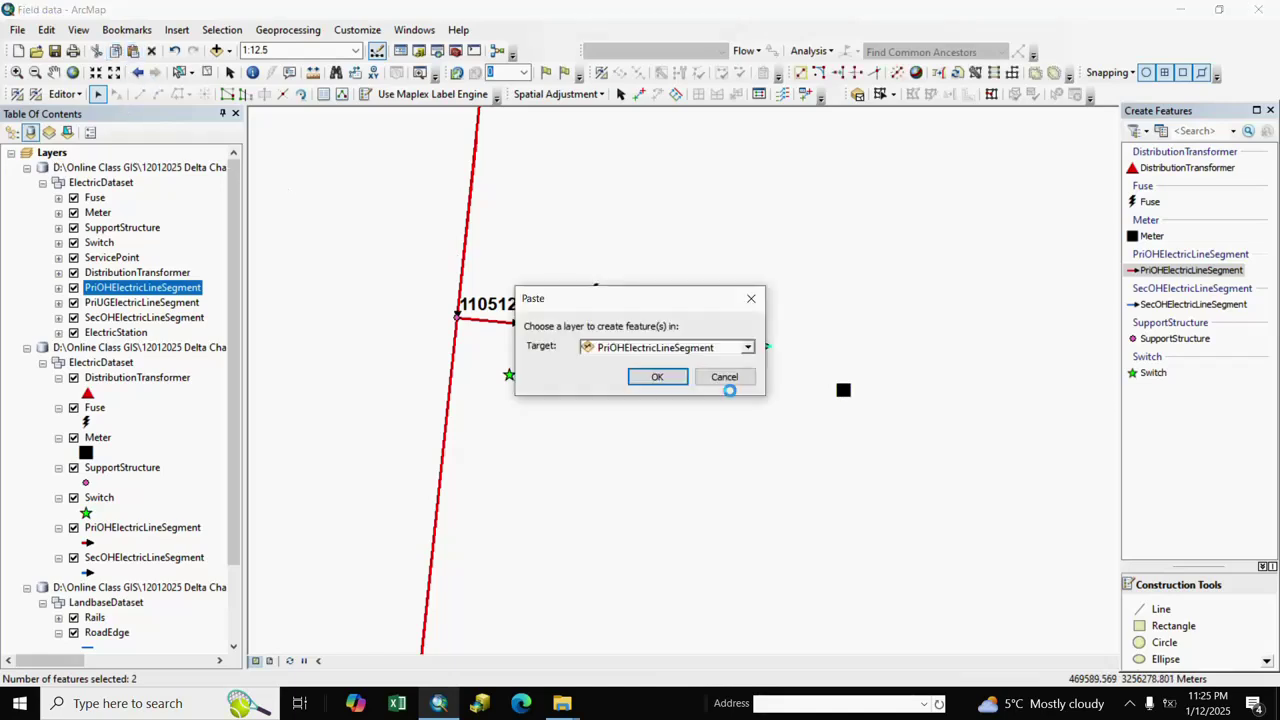
click(747, 347)
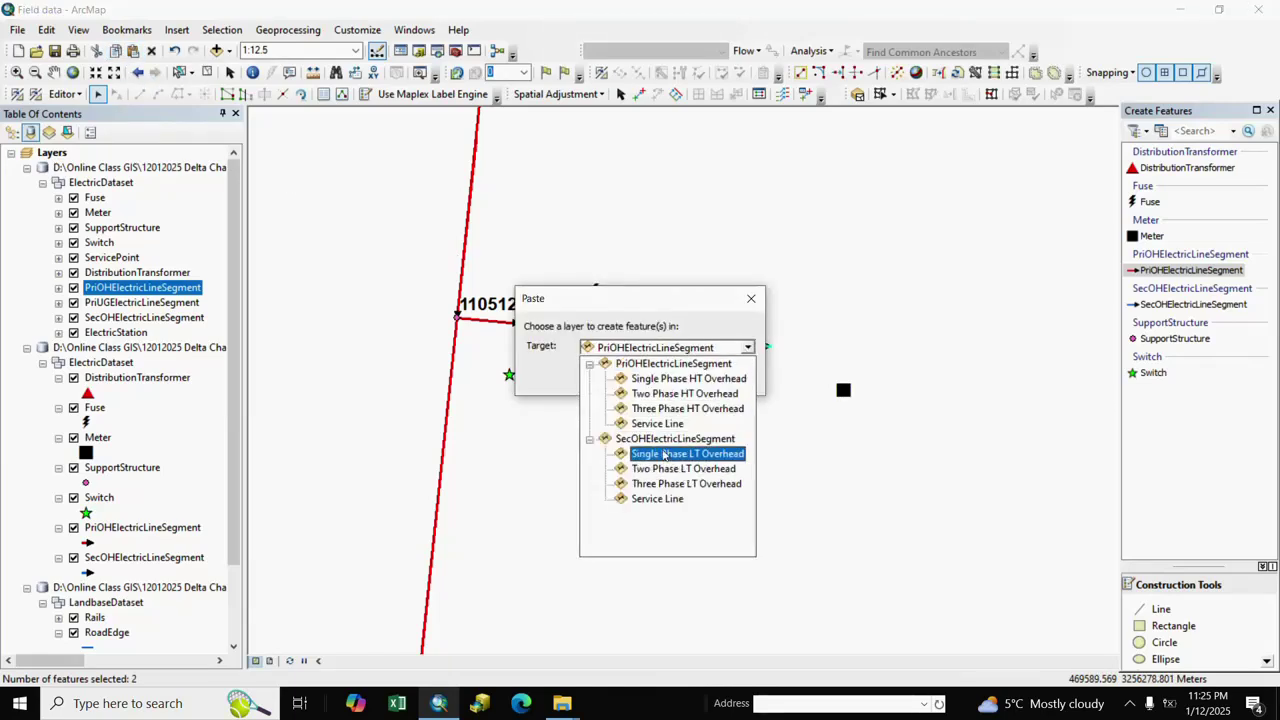
click(652, 488)
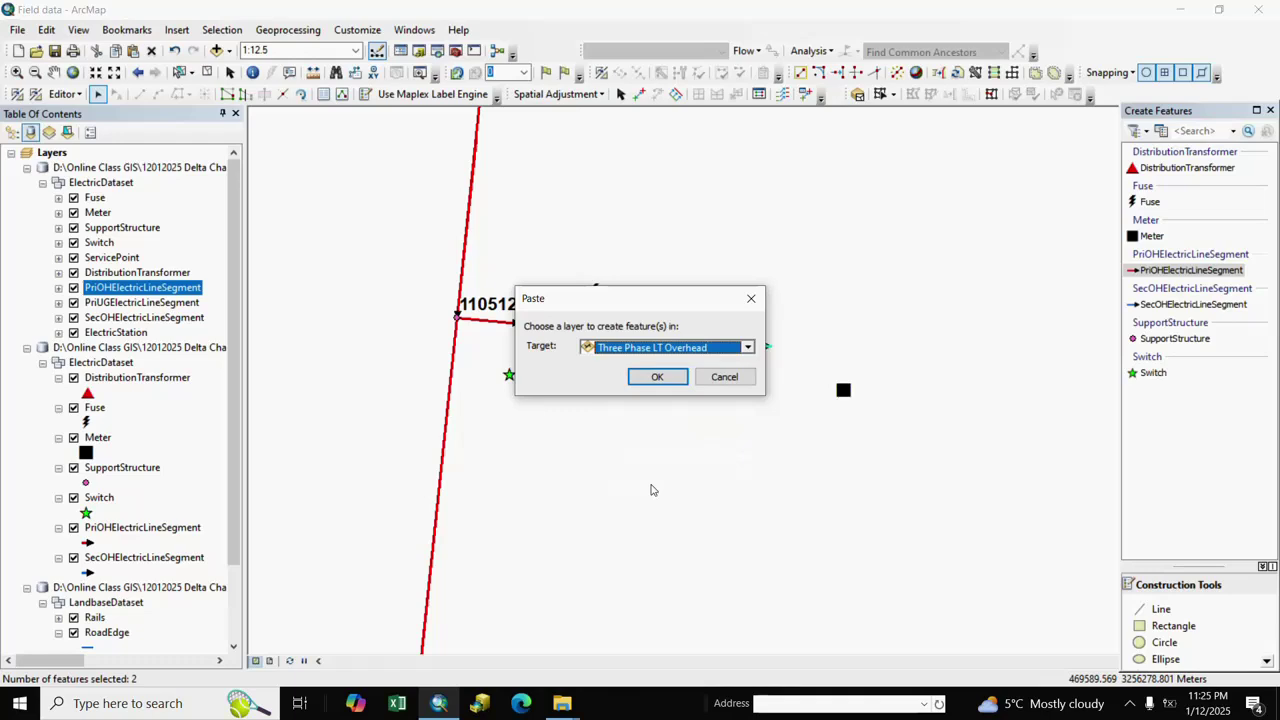
click(657, 378)
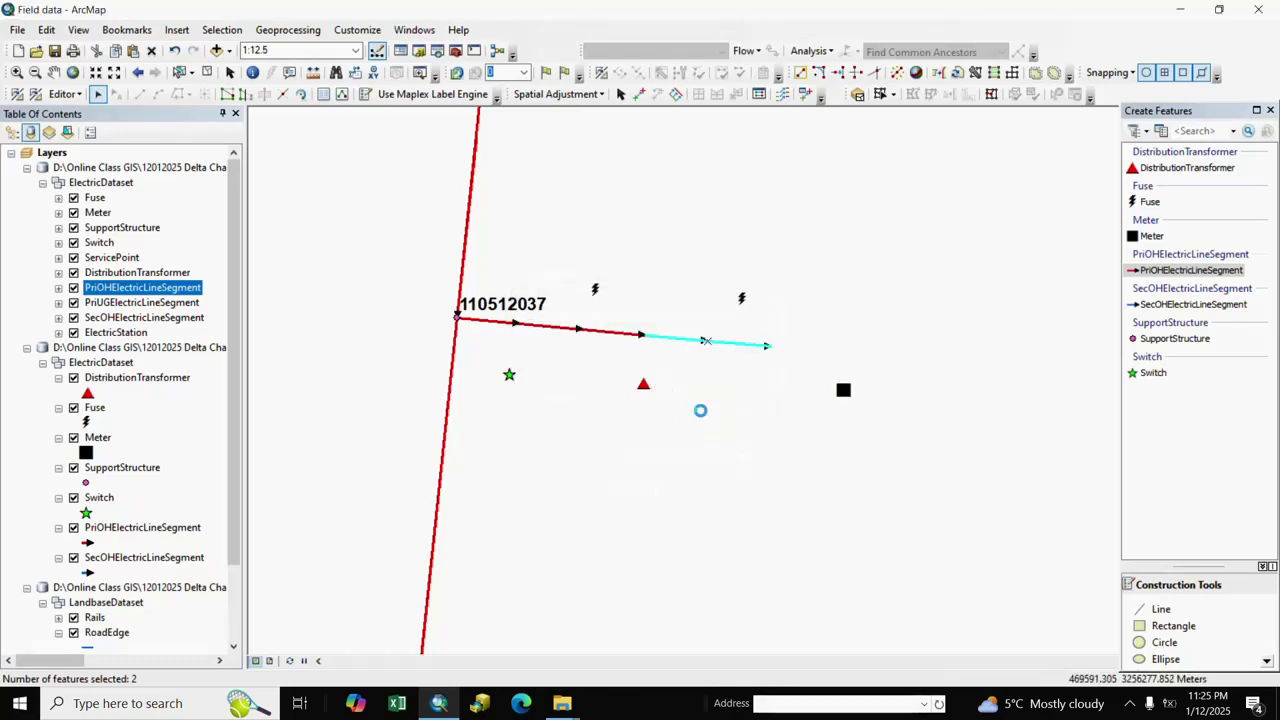
Step: Temporarily hide the new SecOHElectricLineSegment layer to delete the last two primary parts of the split line, and save the edits
click(73, 559)
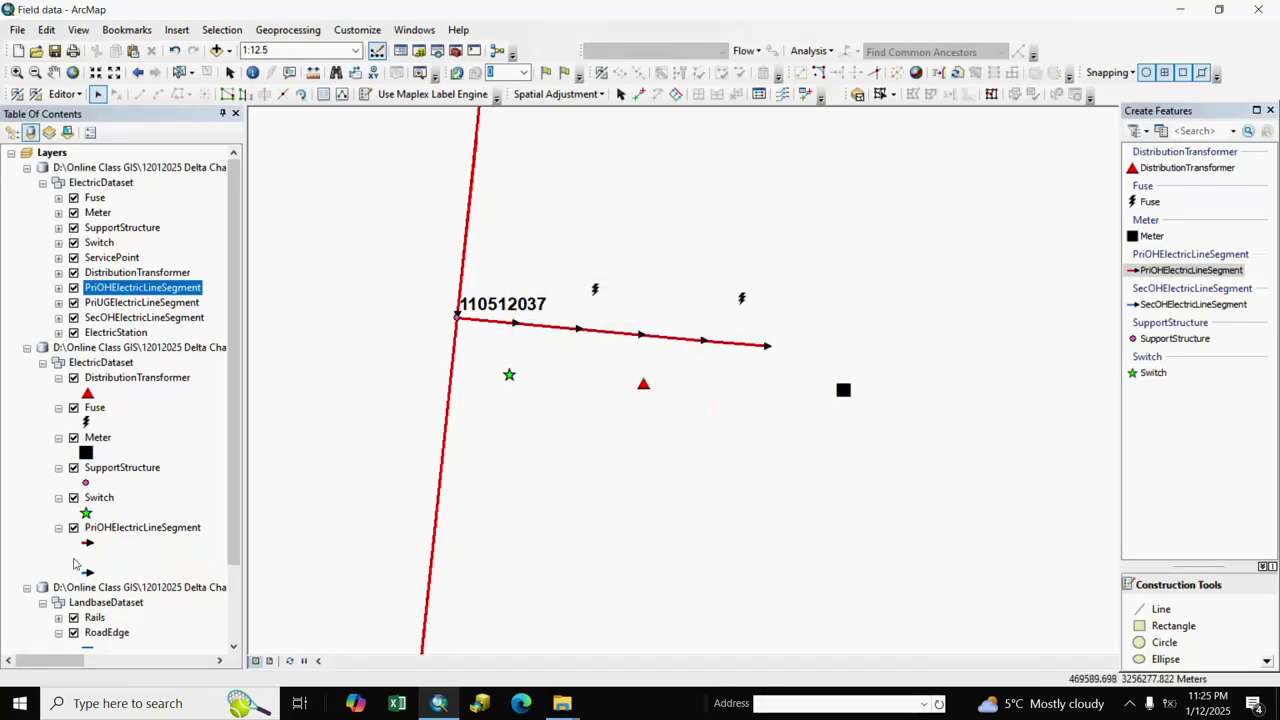
click(727, 366)
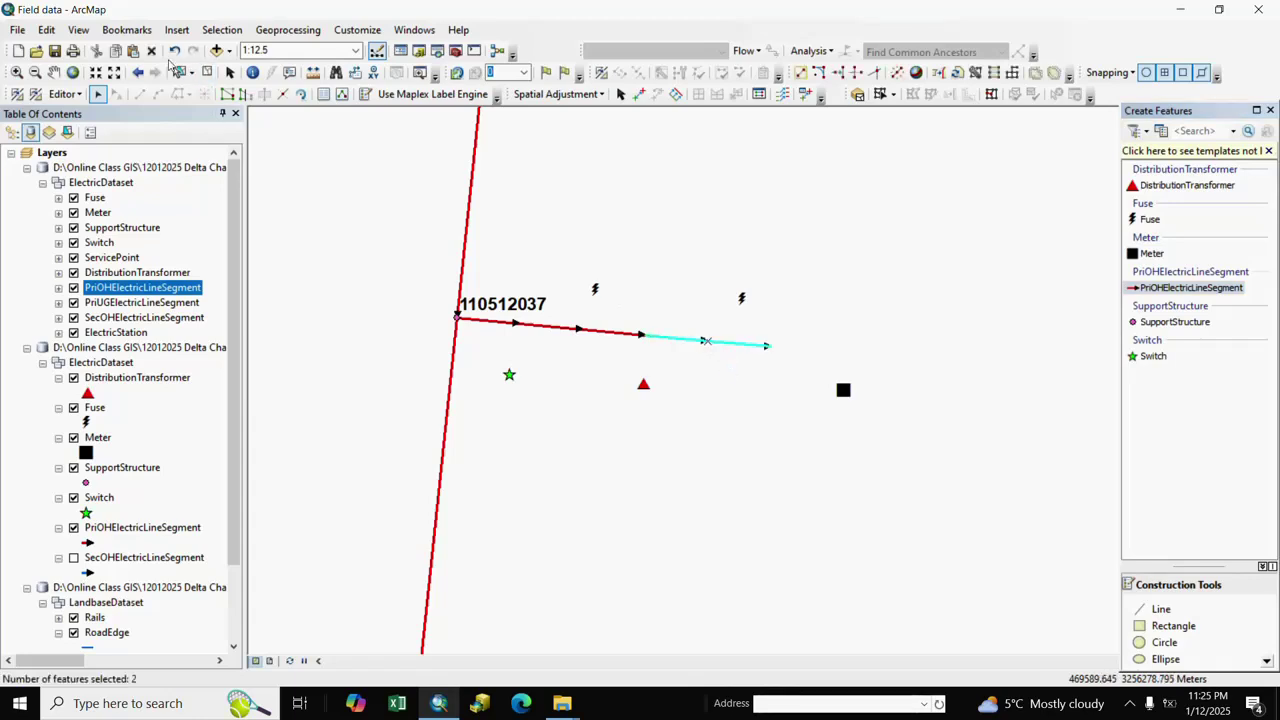
click(73, 557)
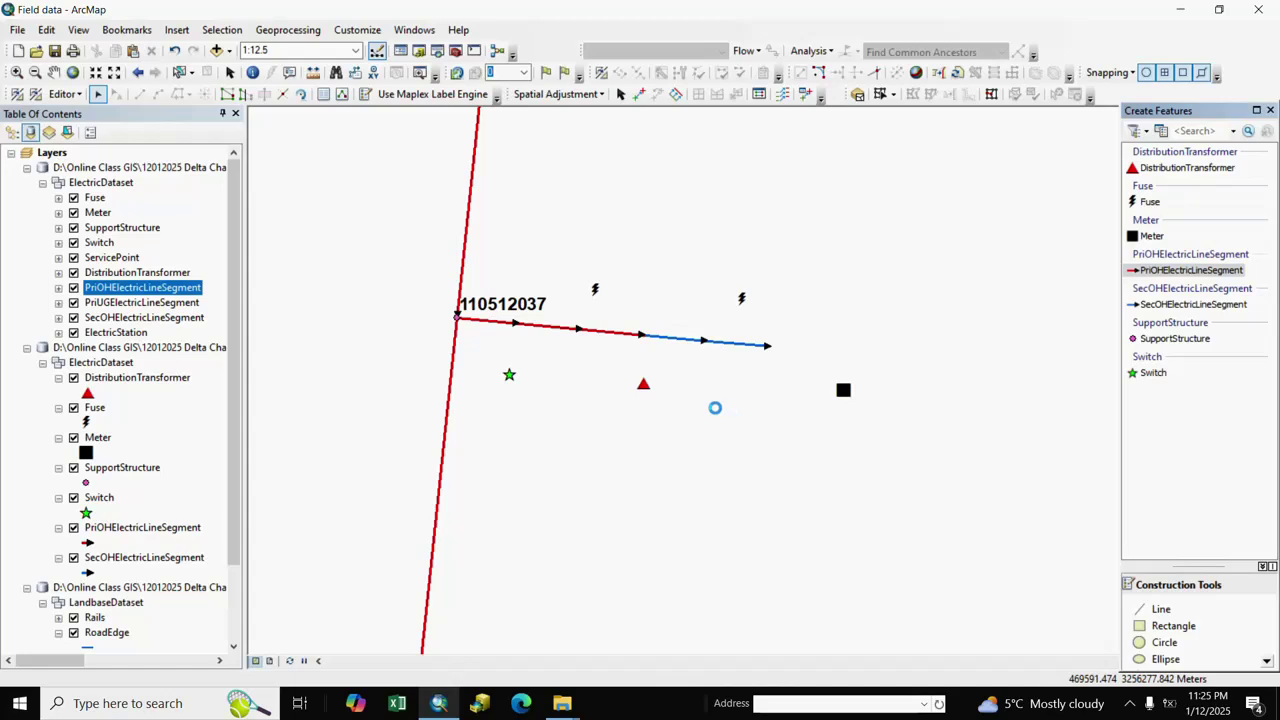
click(65, 94)
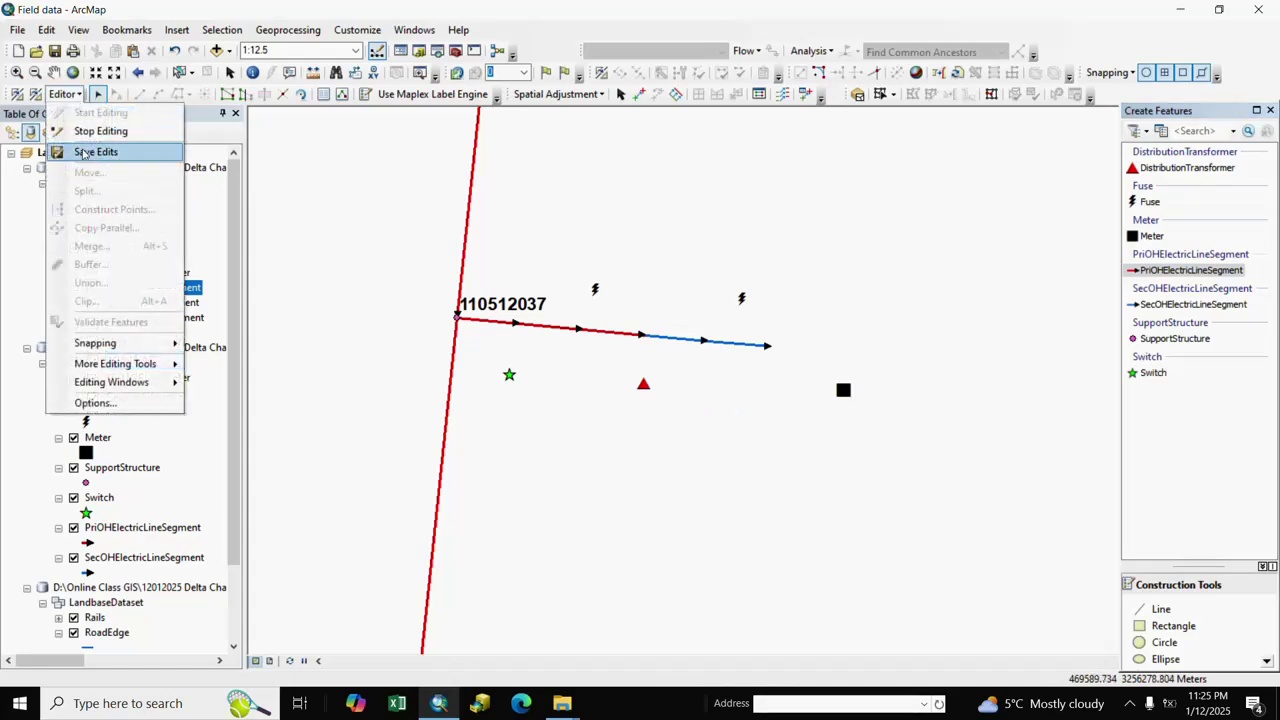
click(92, 149)
Step: Move the switch near pole 110512037 onto the first split point of the branch line and deselect it
scroll(760, 400, down, 2)
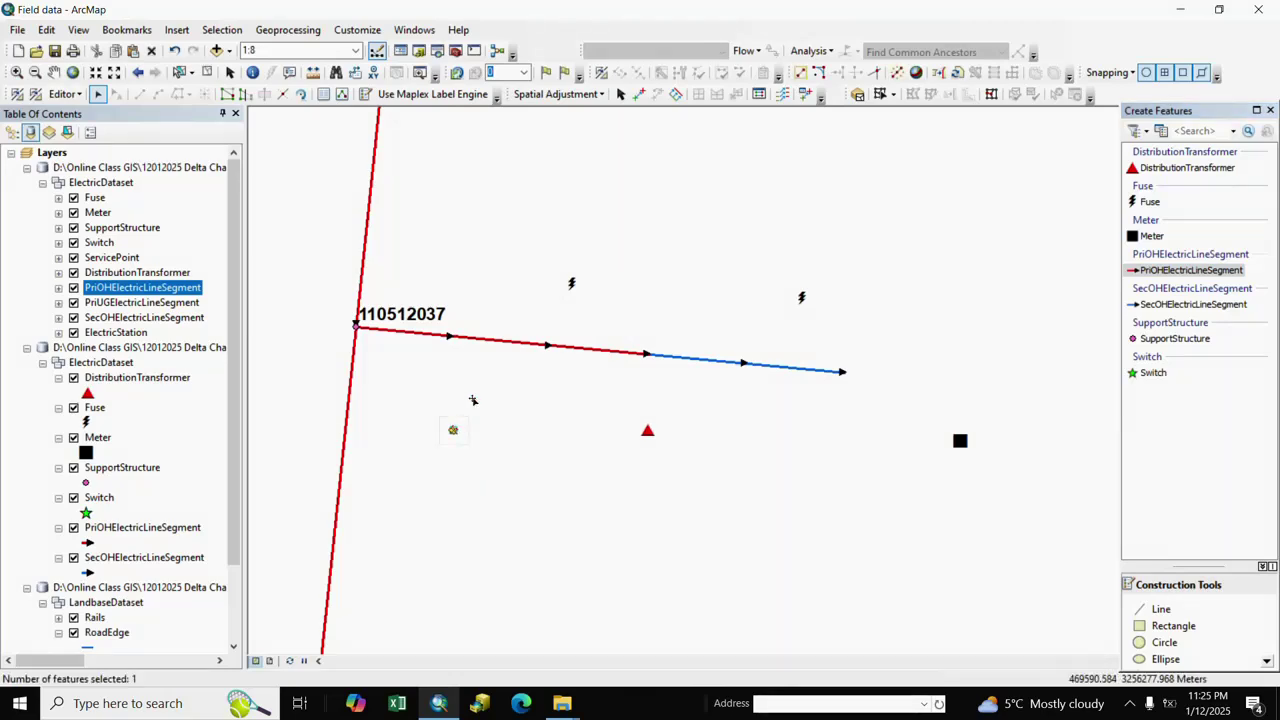
drag(453, 429, 453, 336)
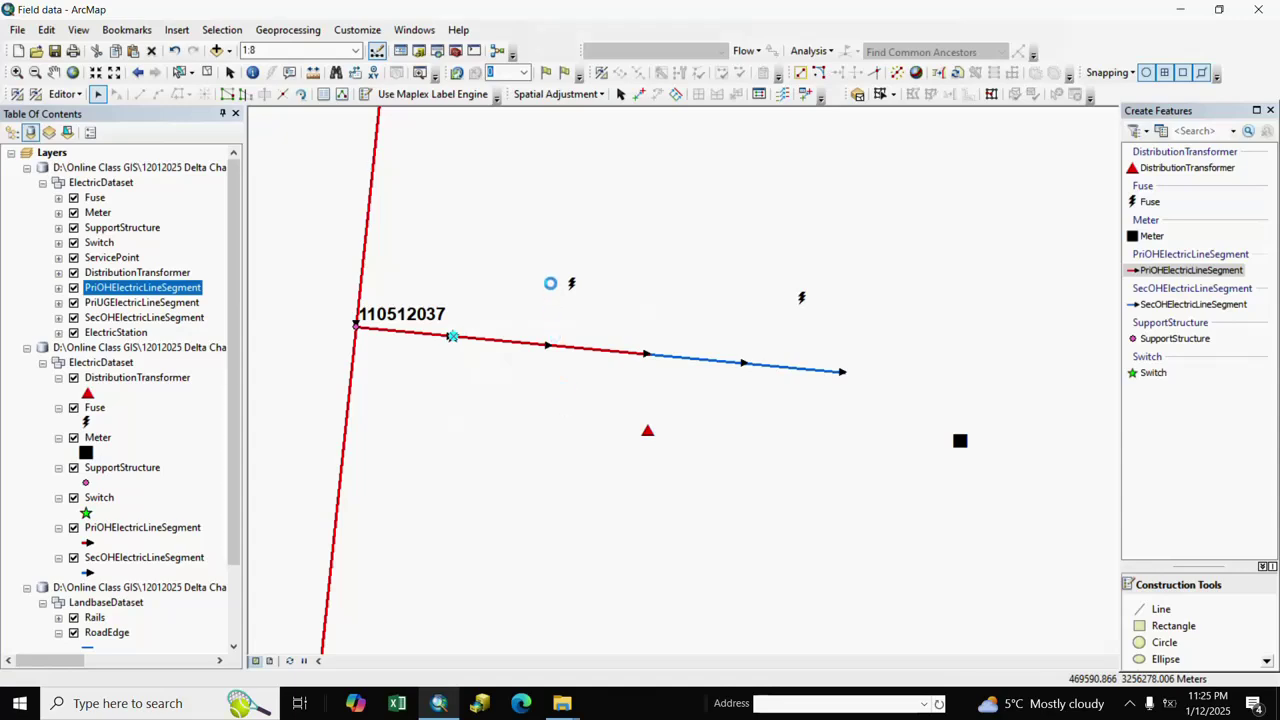
click(551, 273)
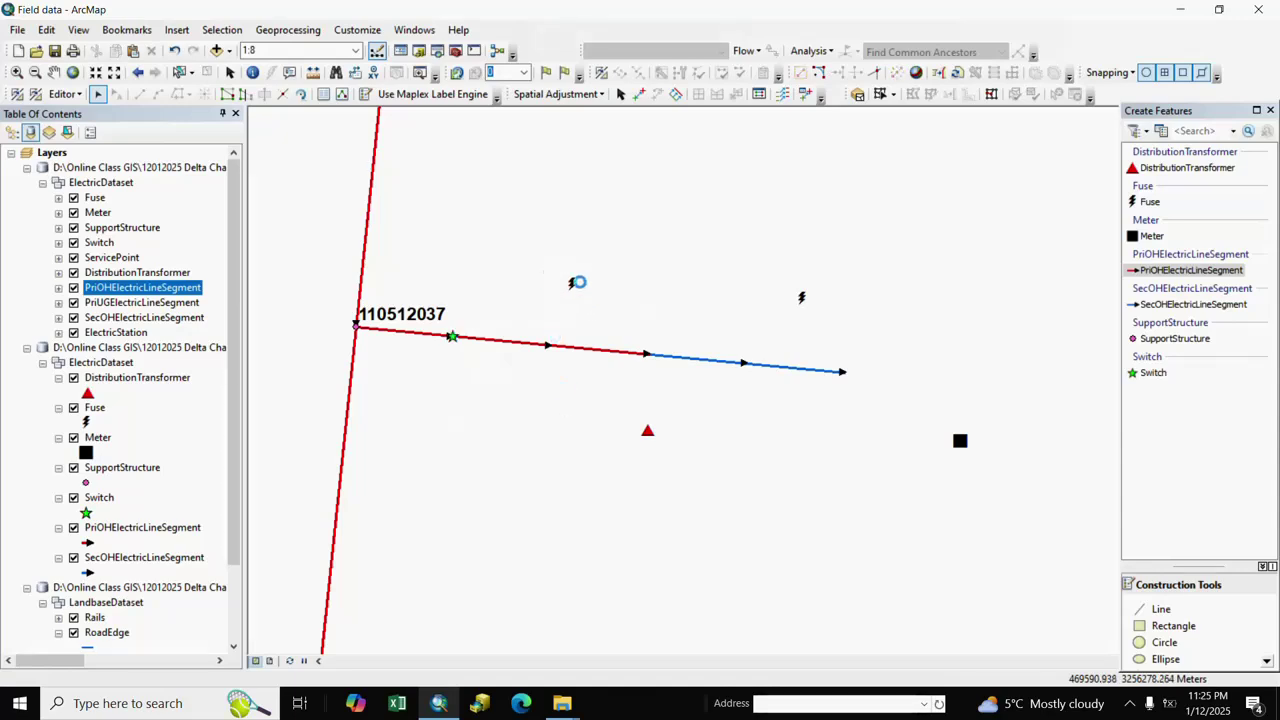
Step: Move the two fuses onto the branch line's second and fourth split points, and the transformer onto the junction between the primary and secondary lines
click(575, 282)
drag(575, 282, 549, 345)
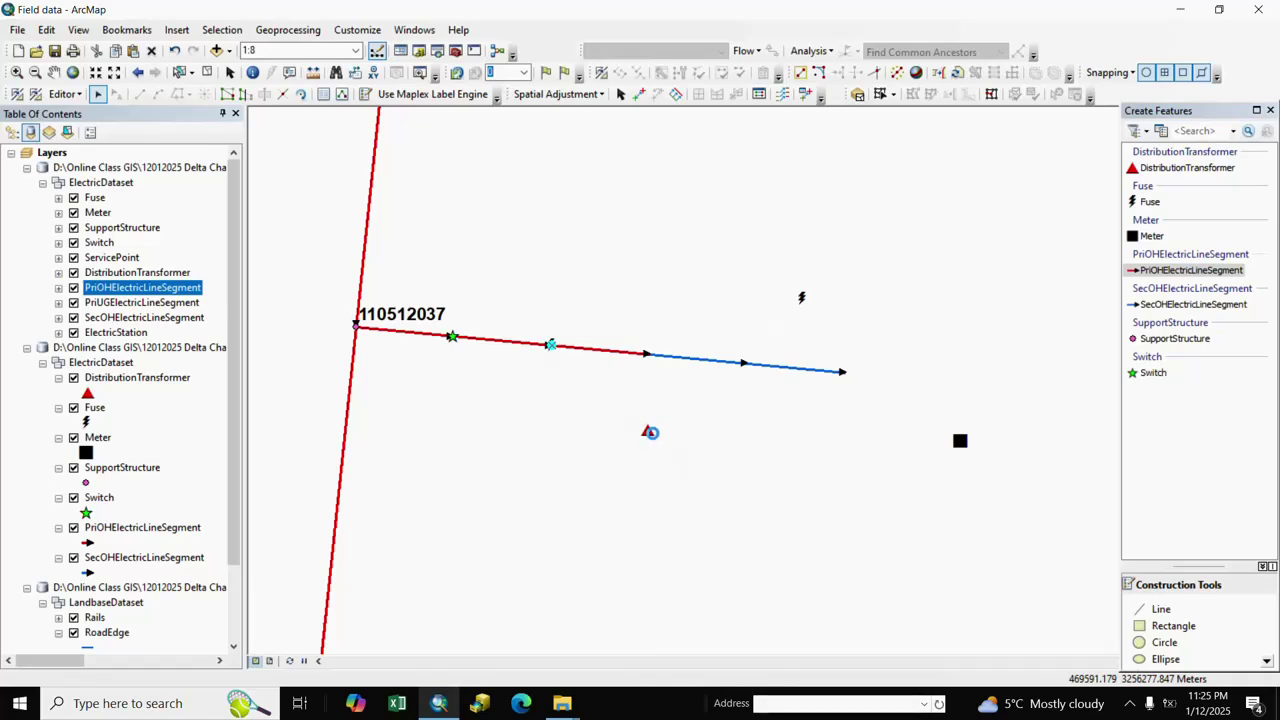
click(648, 431)
drag(648, 431, 649, 358)
drag(770, 294, 745, 363)
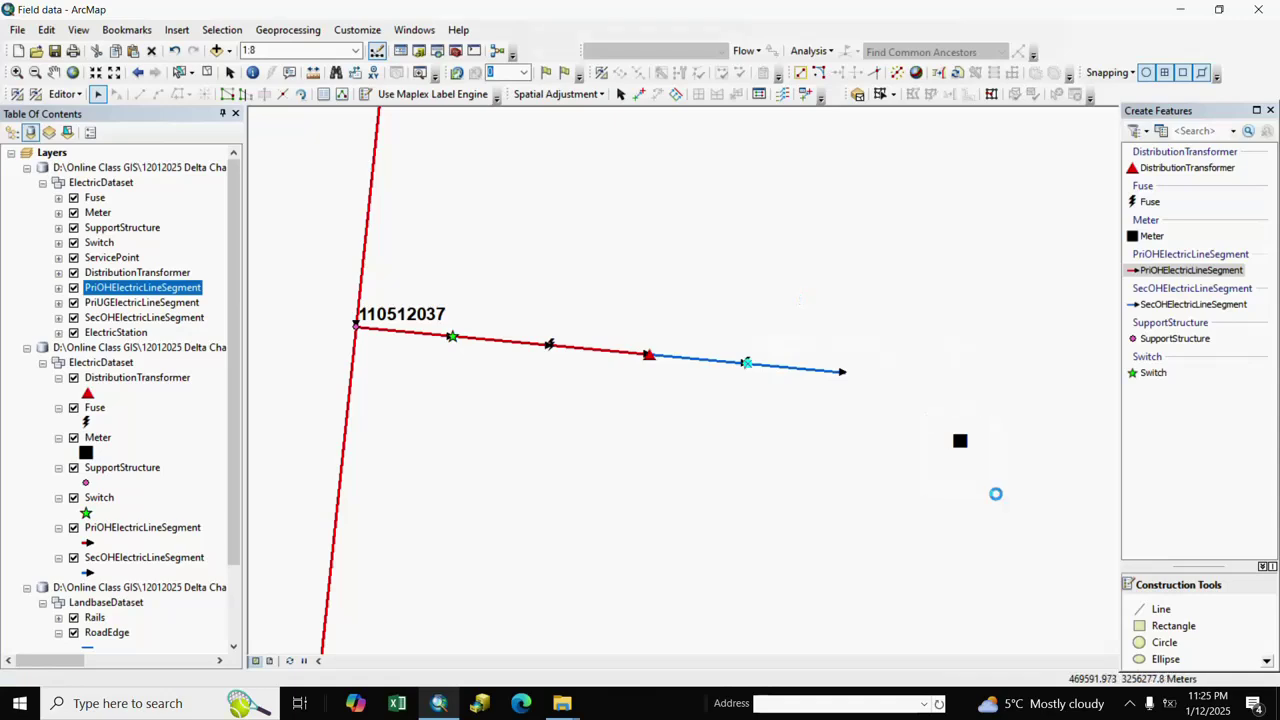
Step: Move the meter onto the free end of the secondary line, deselect it, and save the edits
click(960, 441)
drag(960, 441, 845, 372)
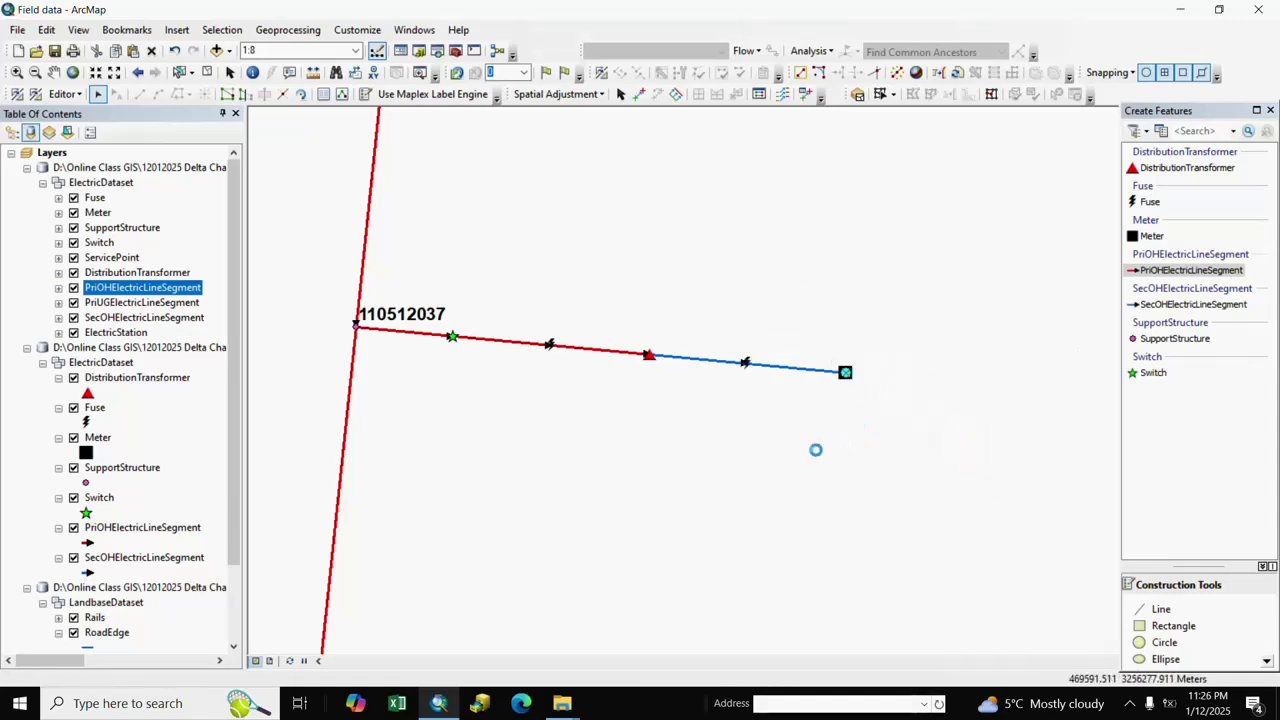
click(815, 450)
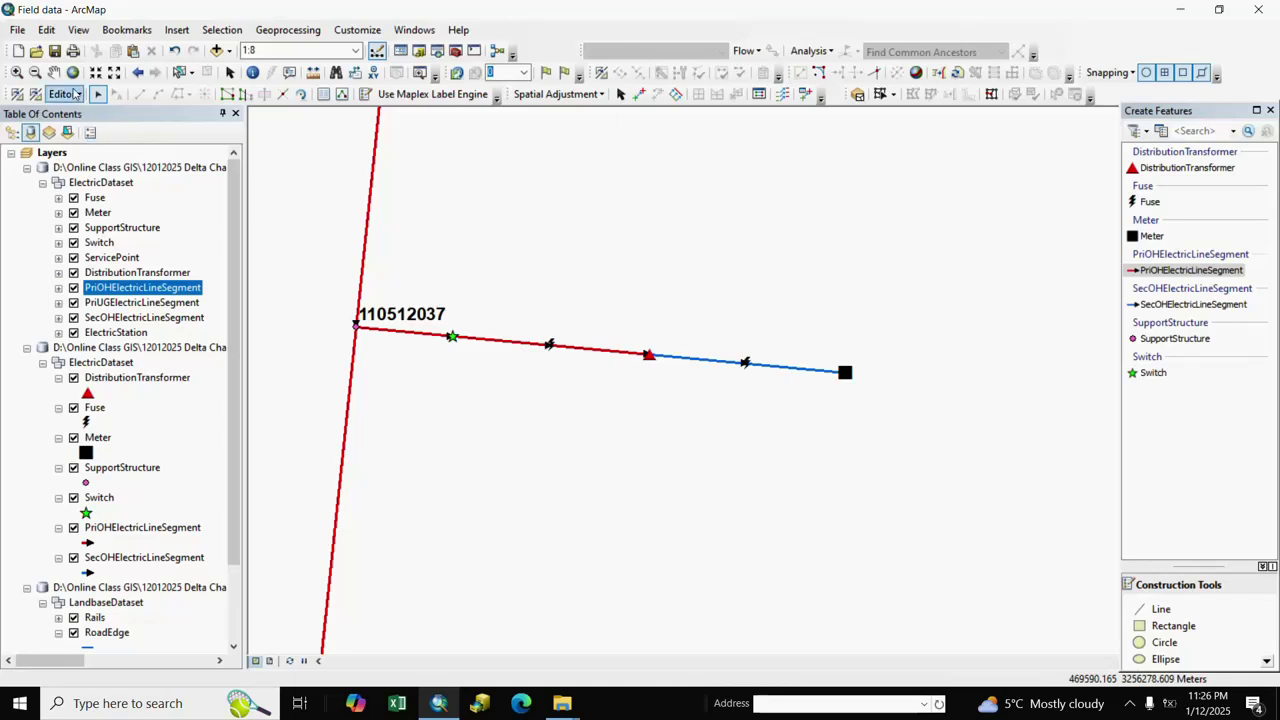
click(79, 96)
click(82, 150)
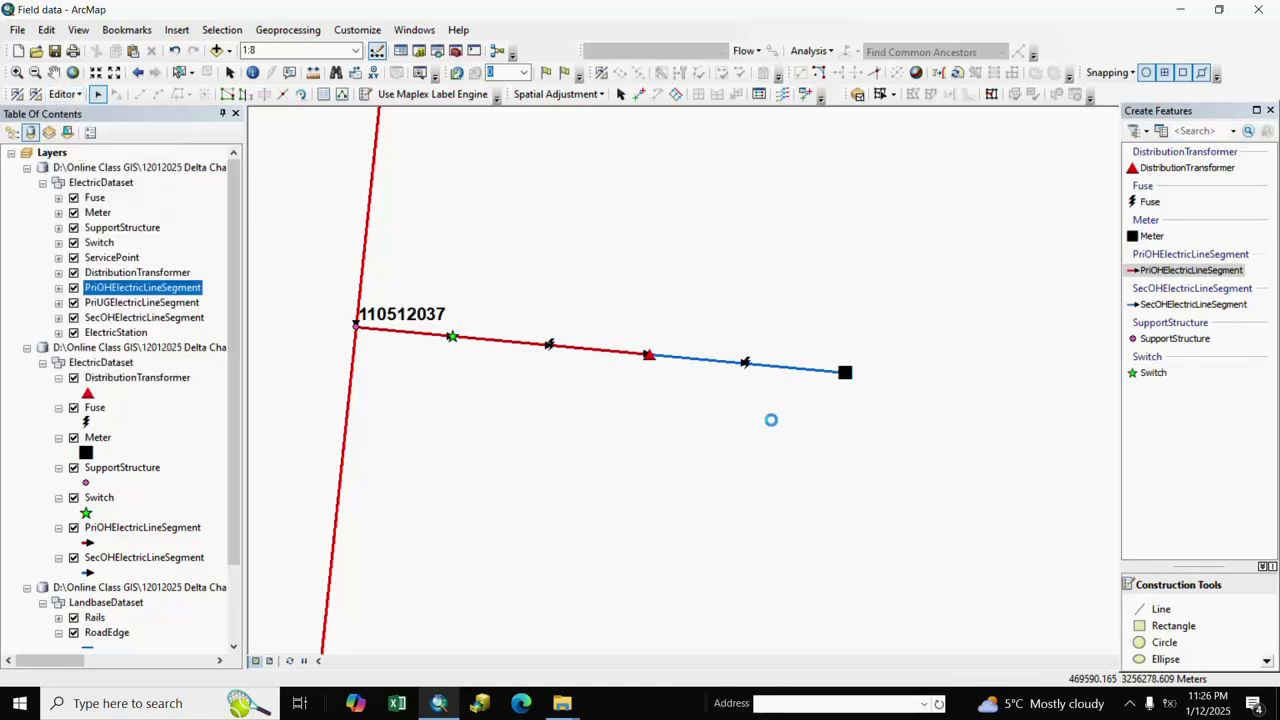
Step: Hide all LandbaseDataset layers, from Rails through Building
scroll(770, 419, down, 3)
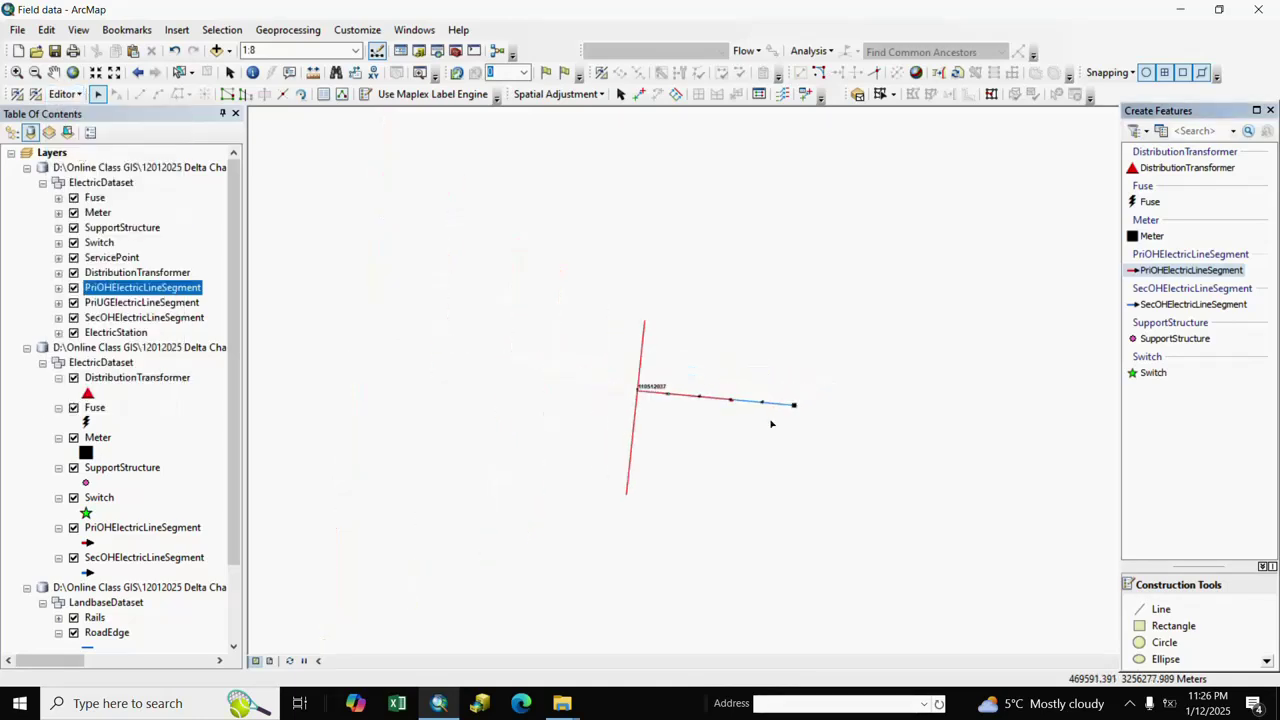
scroll(770, 423, down, 3)
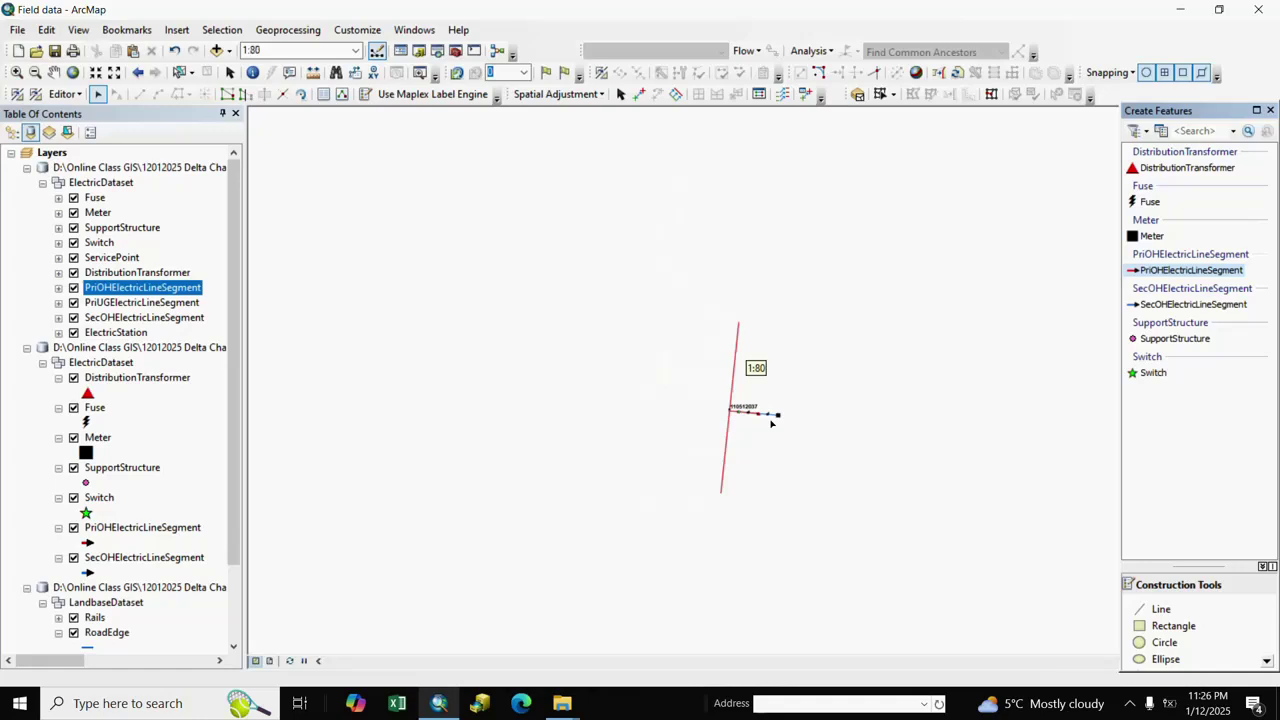
scroll(771, 421, down, 3)
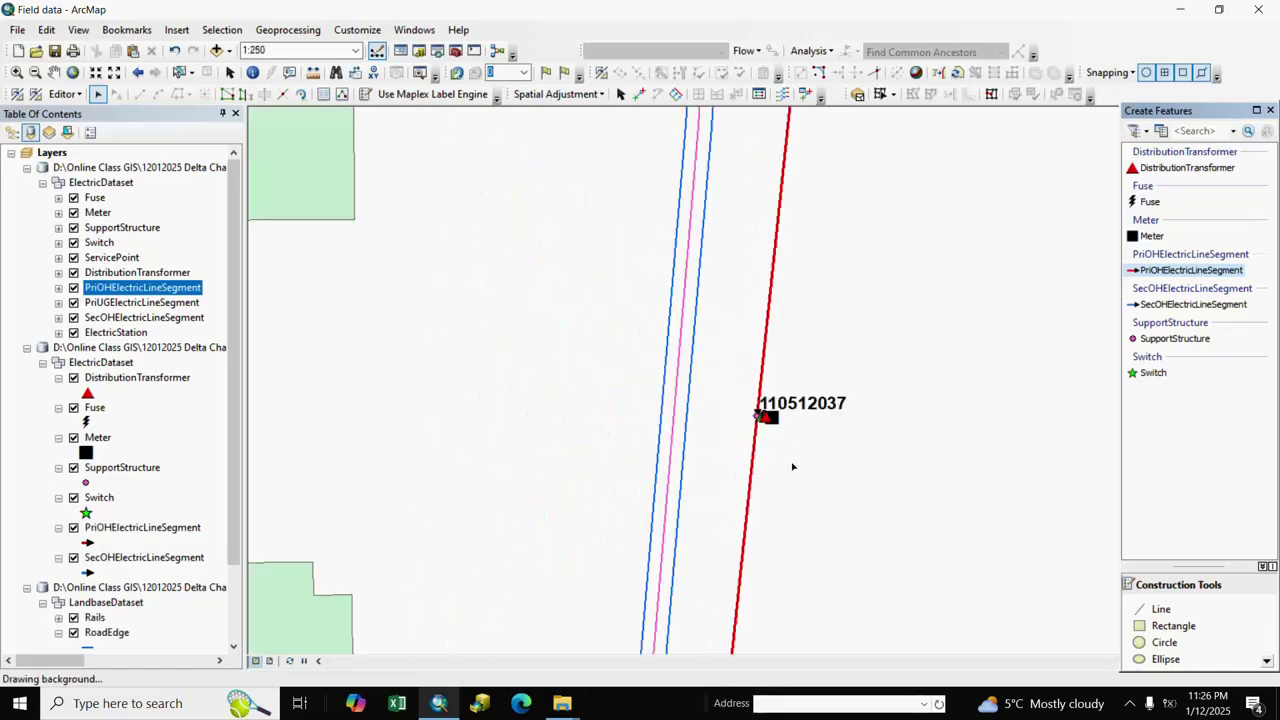
scroll(640, 382, down, 3)
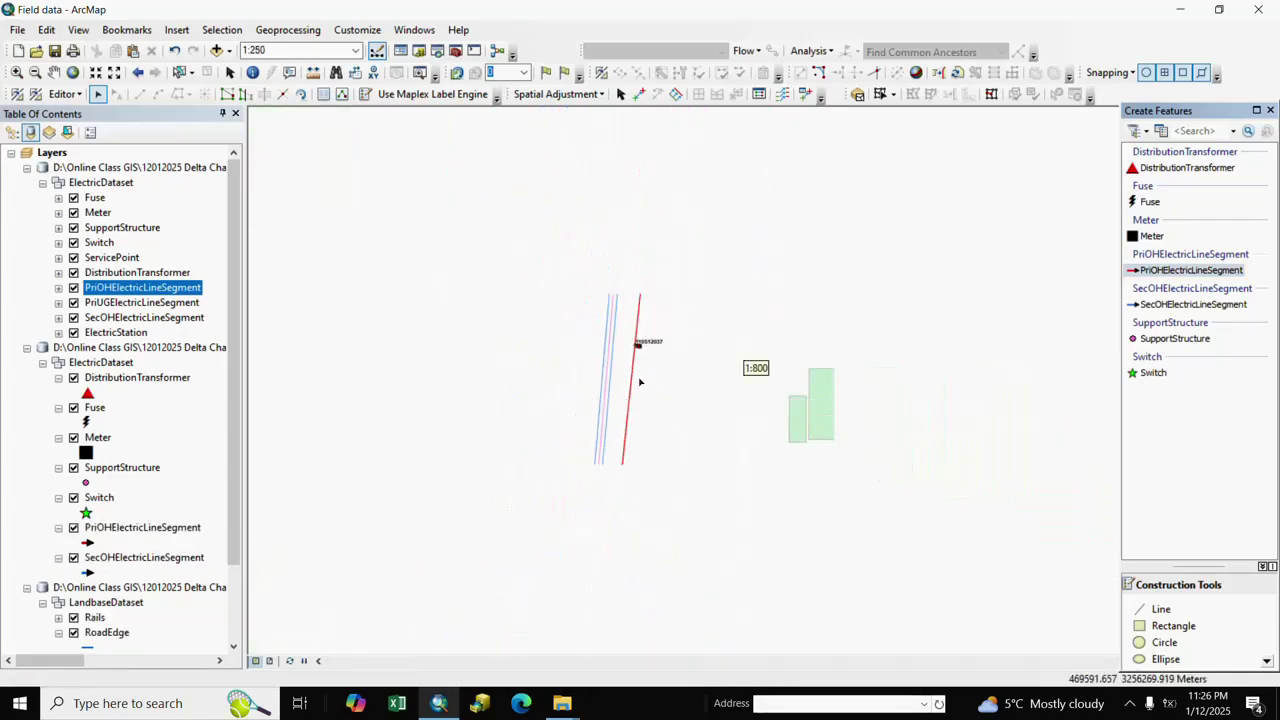
drag(636, 284, 623, 260)
drag(659, 375, 698, 429)
scroll(86, 598, down, 2)
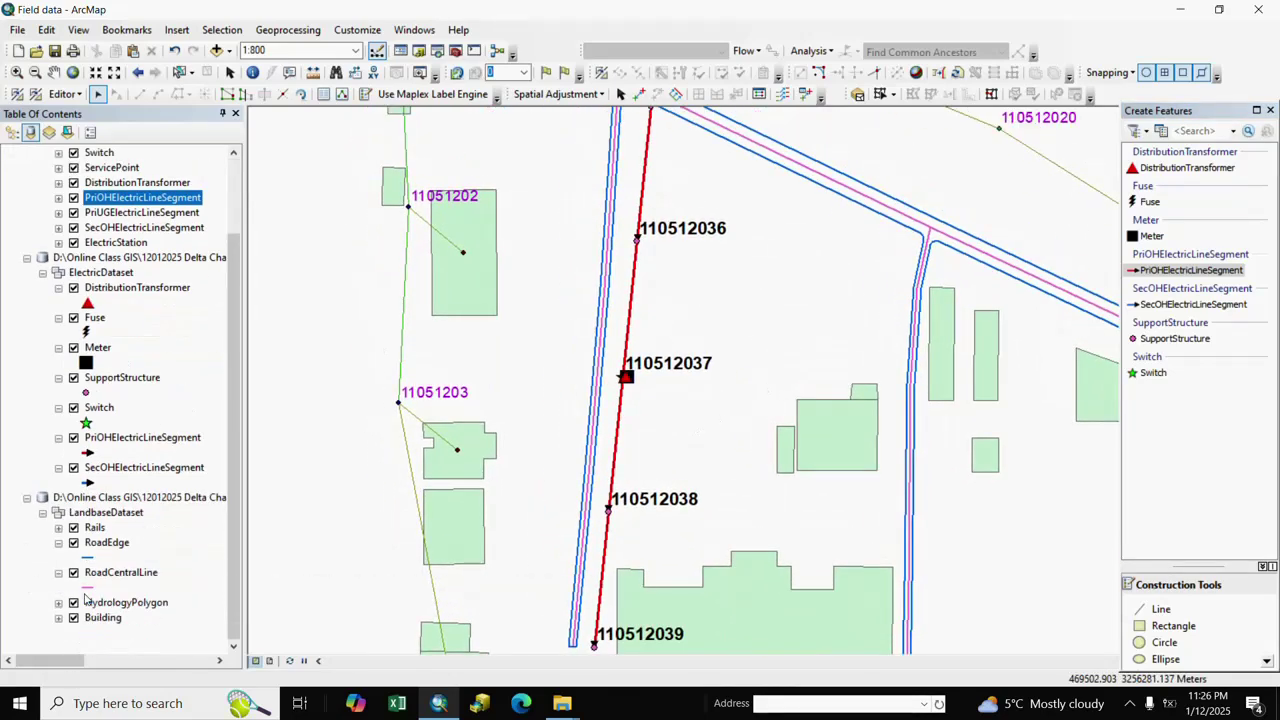
click(96, 528)
shift+click(104, 618)
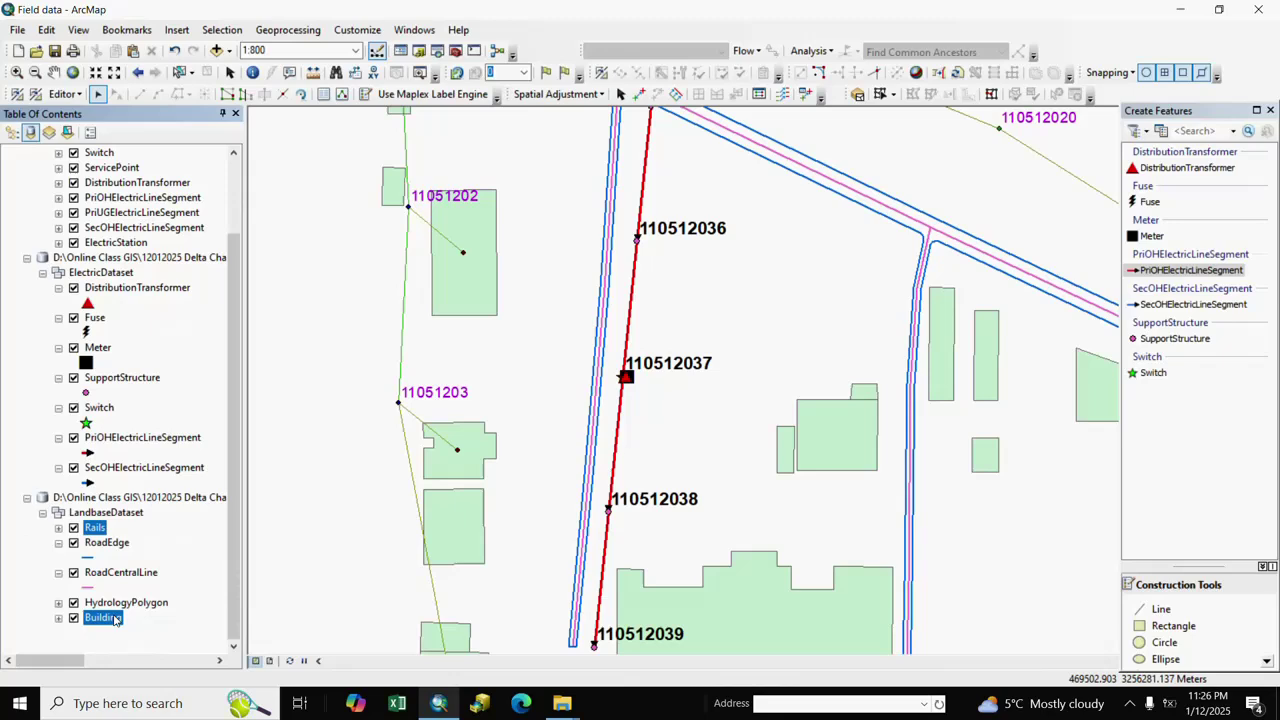
click(76, 532)
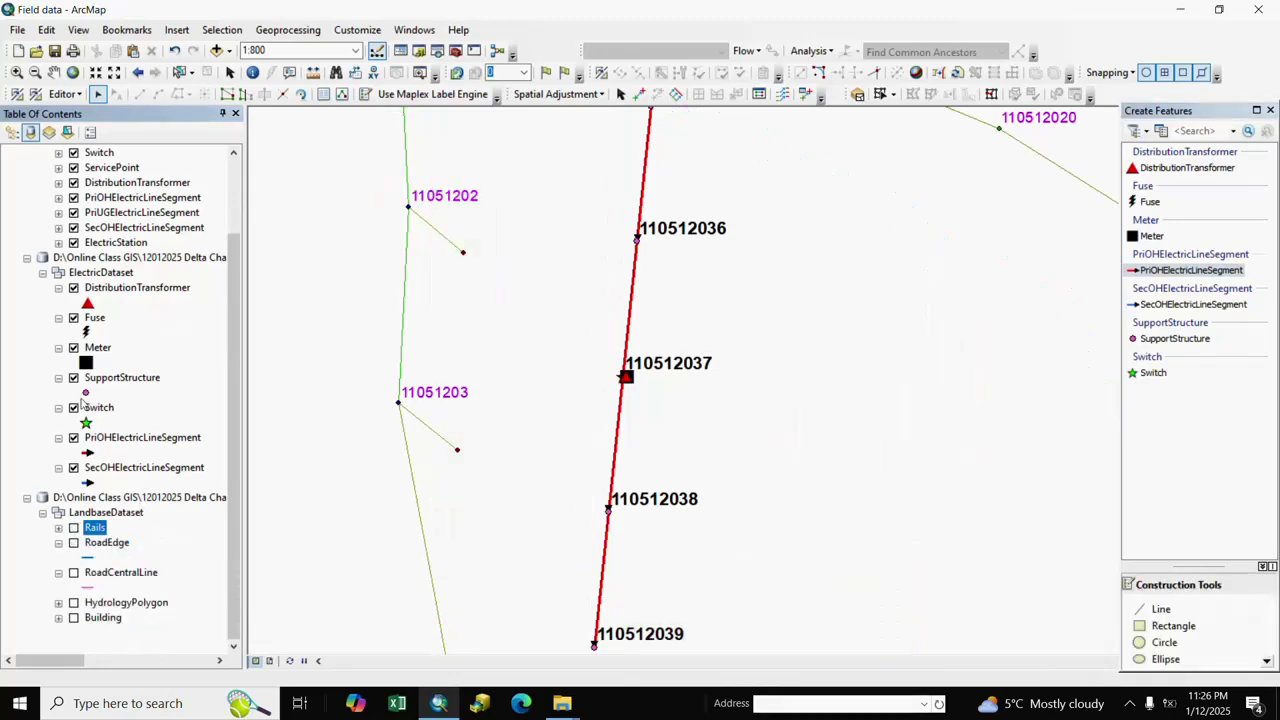
Step: Hide all layers of the first ElectricDataset group, from Fuse through ElectricStation, keeping the new field data layers displayed
scroll(85, 405, up, 2)
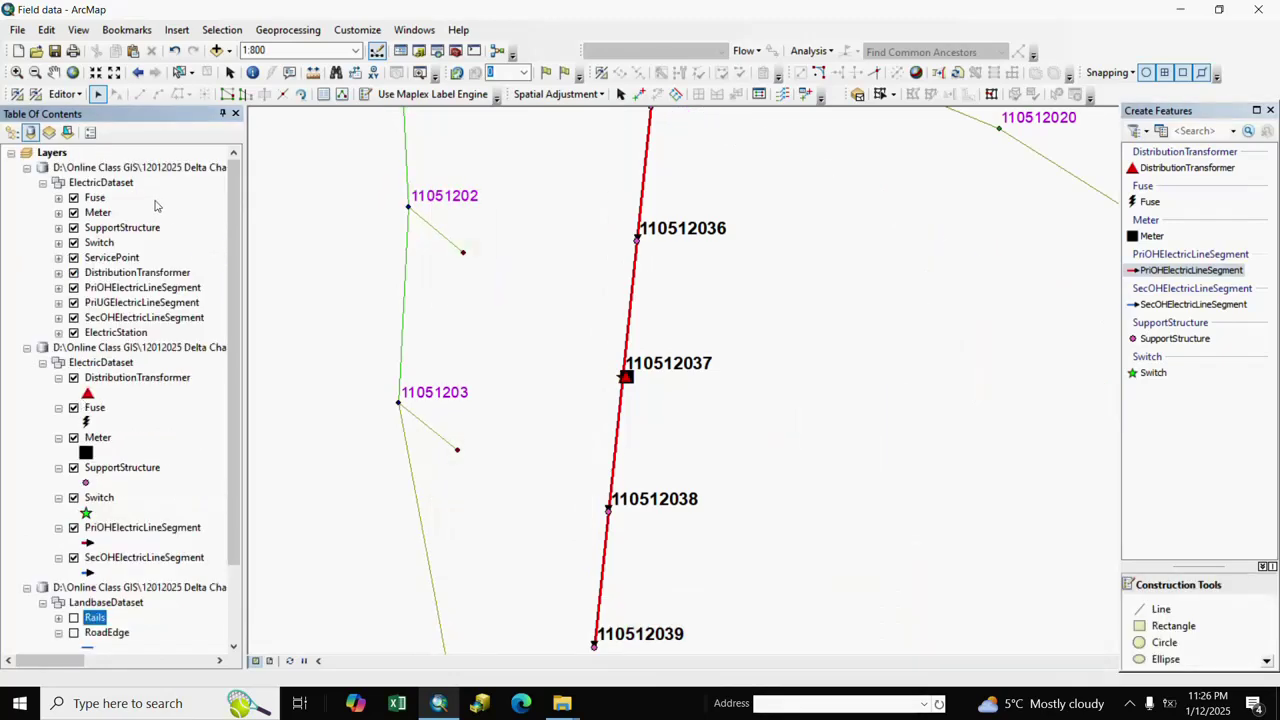
shift+click(120, 332)
ctrl+click(74, 198)
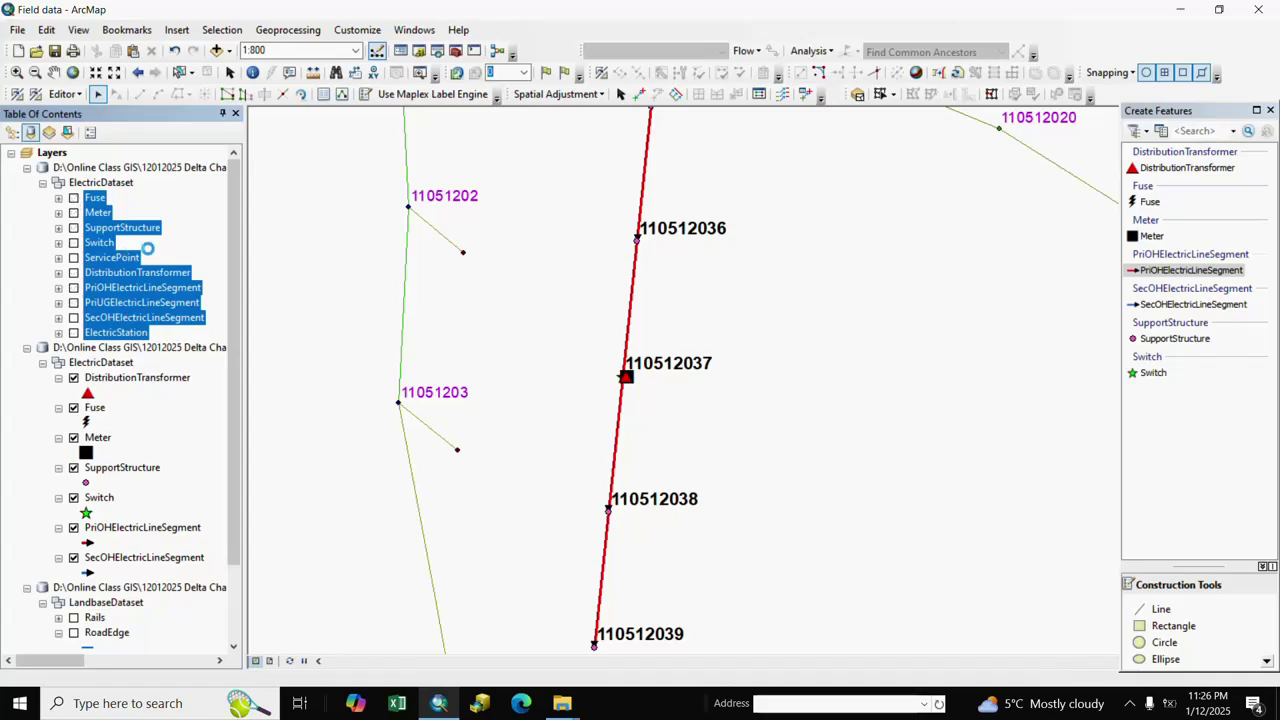
click(190, 229)
Step: Look over the new line around pole 110512037 and save the edits
scroll(787, 410, down, 3)
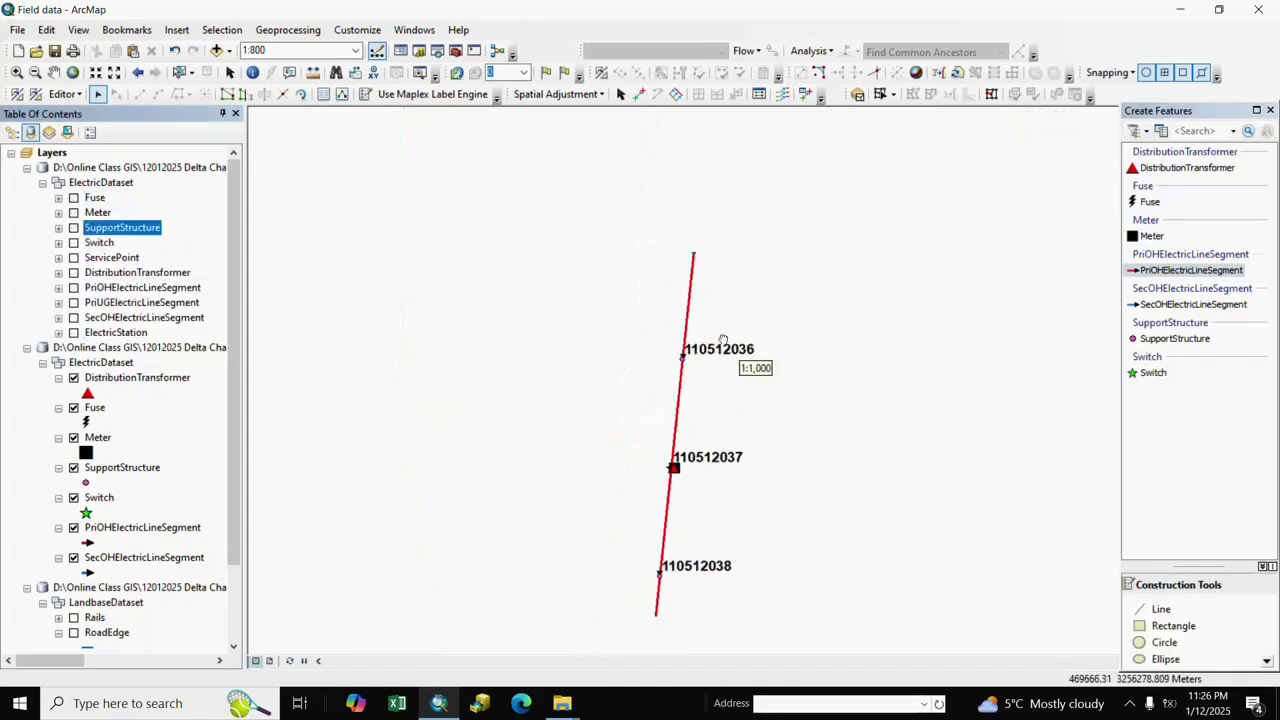
drag(758, 436, 706, 441)
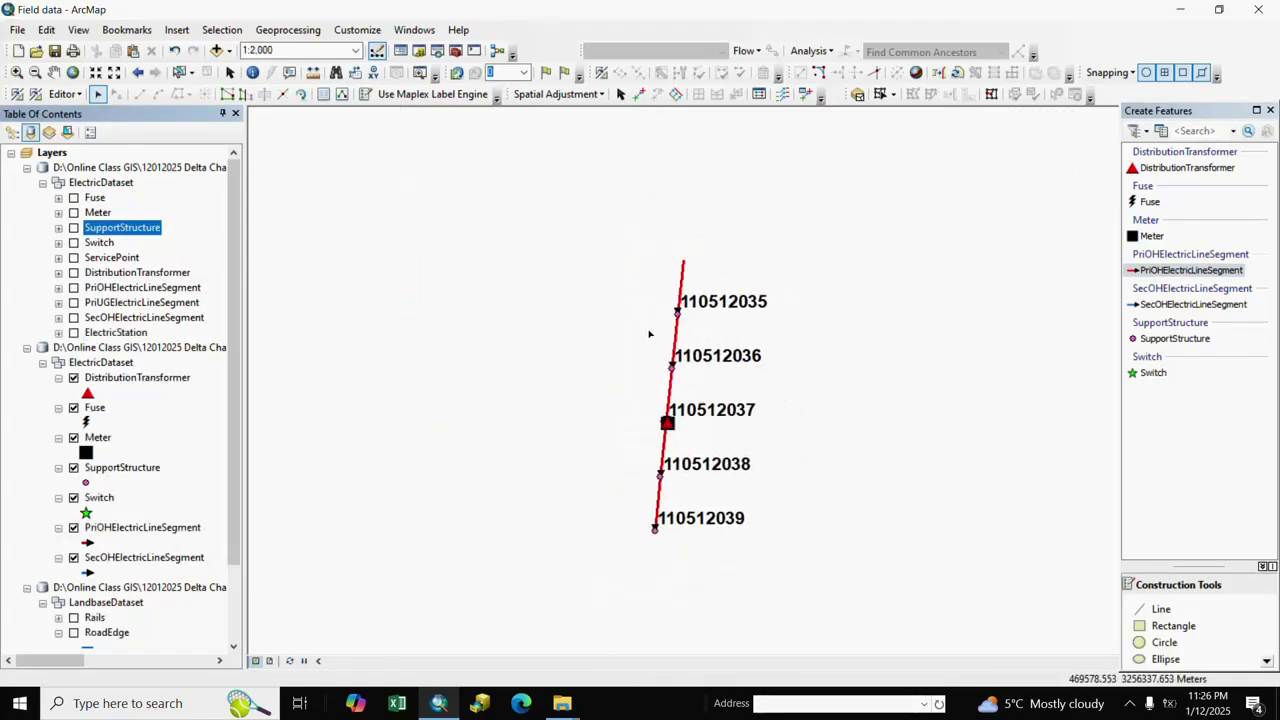
drag(859, 445, 788, 417)
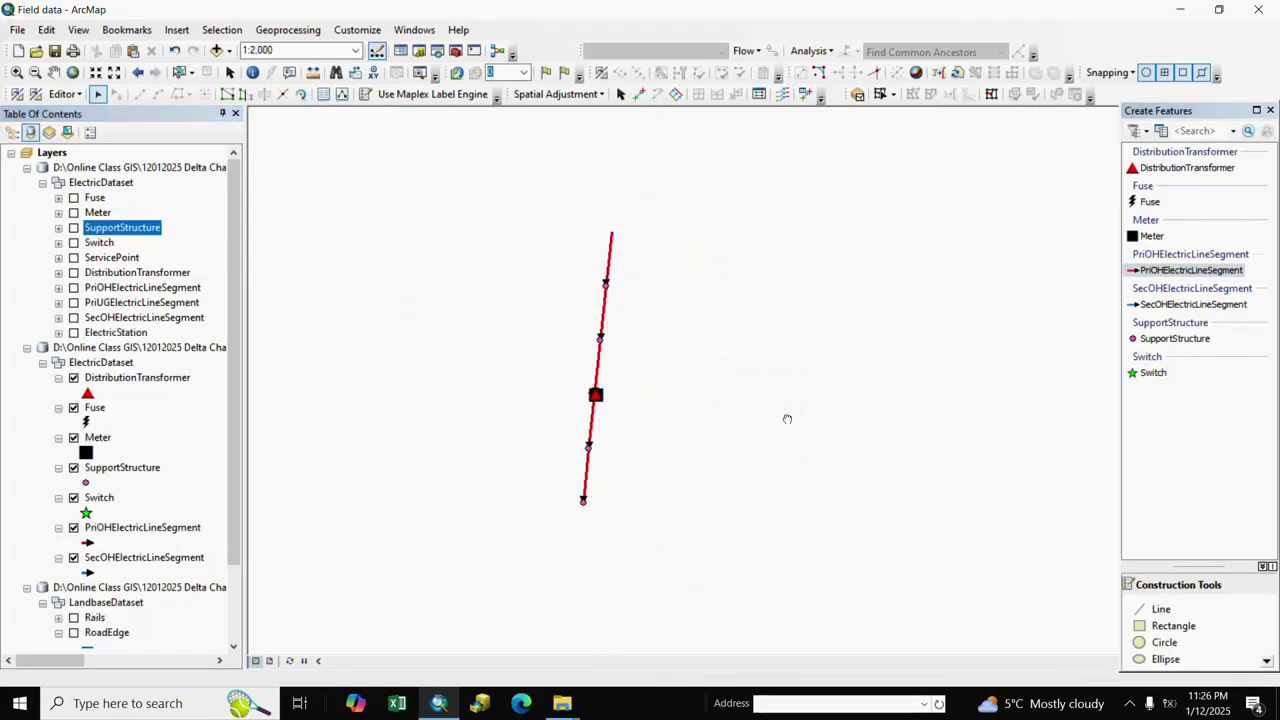
click(65, 93)
click(100, 149)
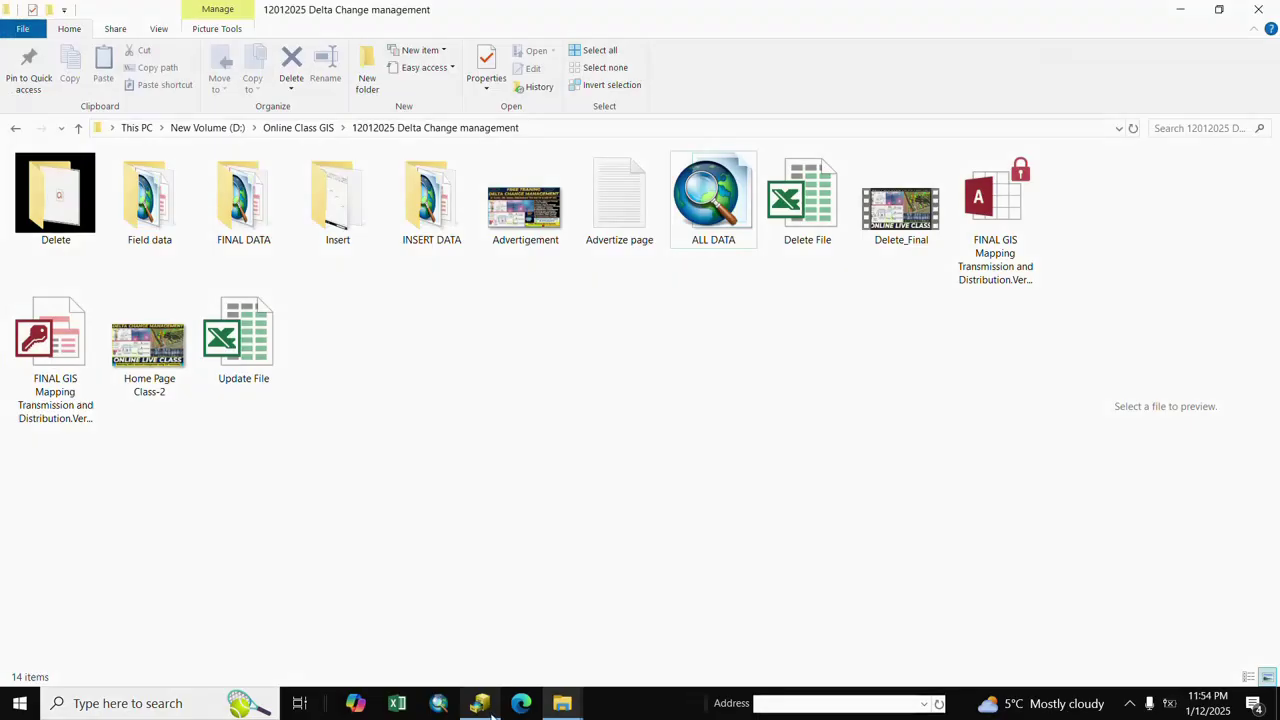
Step: Switch to ArcCatalog and open the ElectricDataset in FINAL GIS Mapping Transmission and Distribution.Version.mdb
click(480, 703)
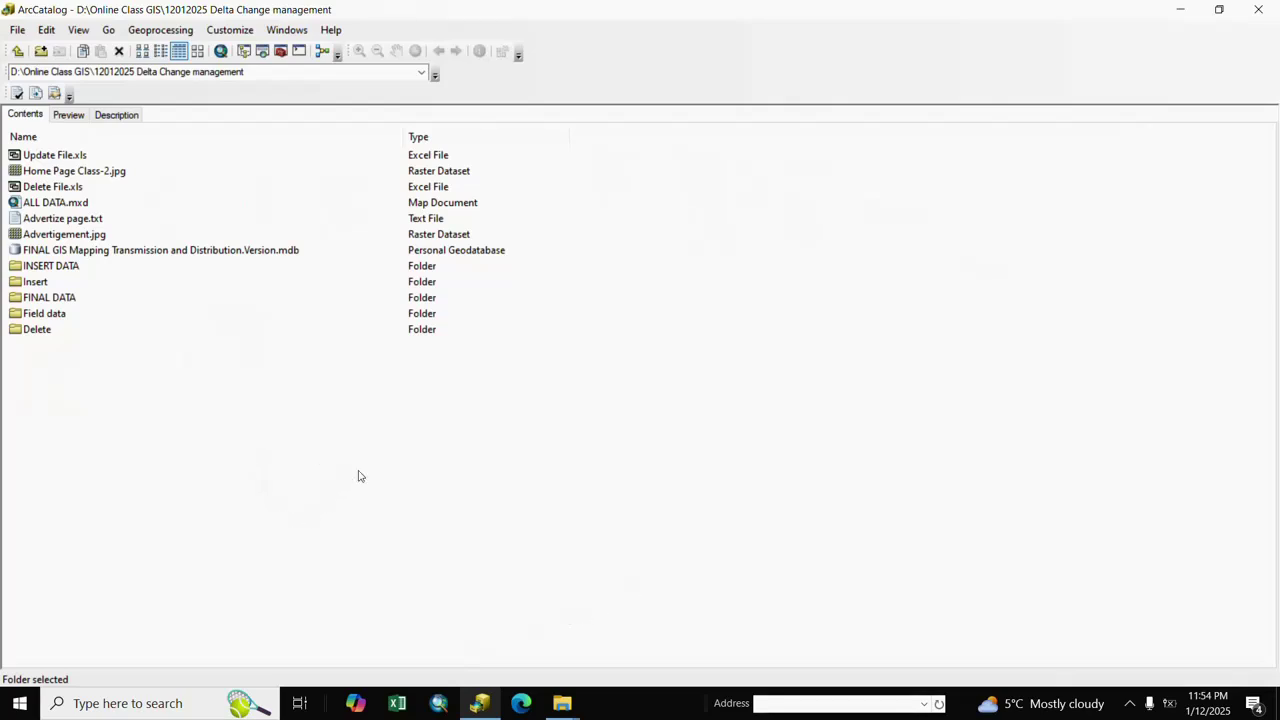
double_click(88, 251)
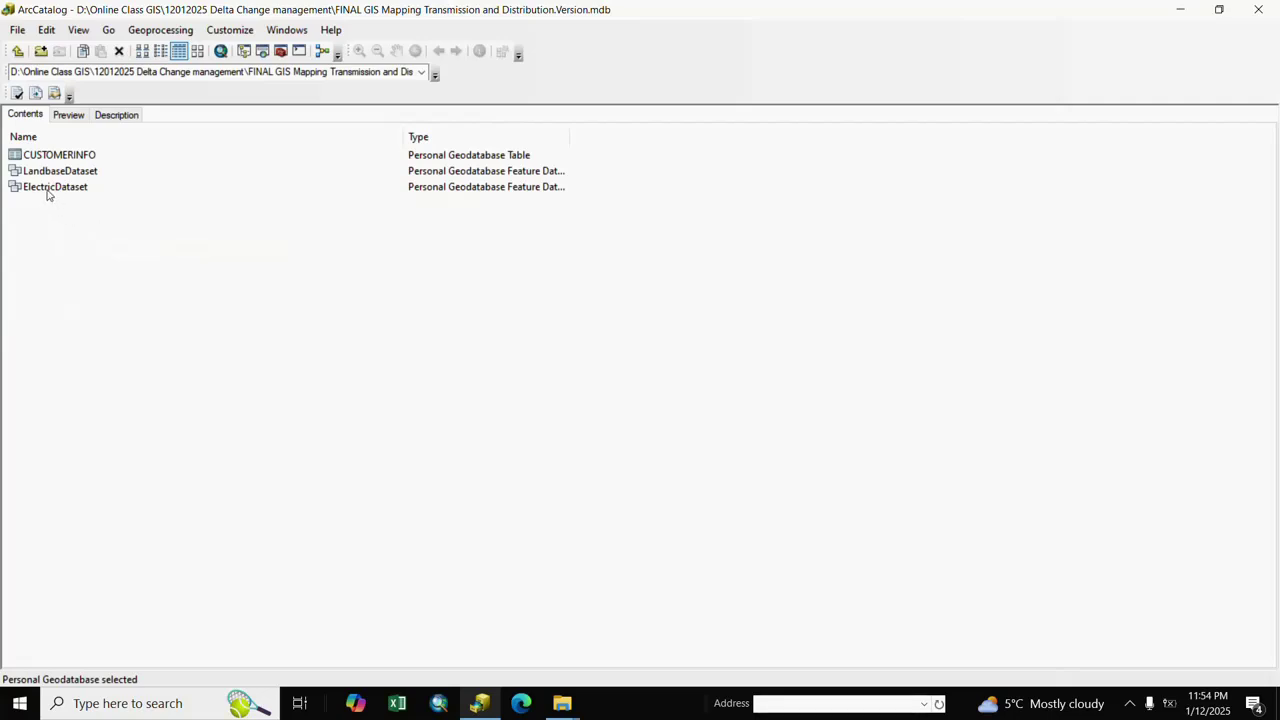
double_click(47, 190)
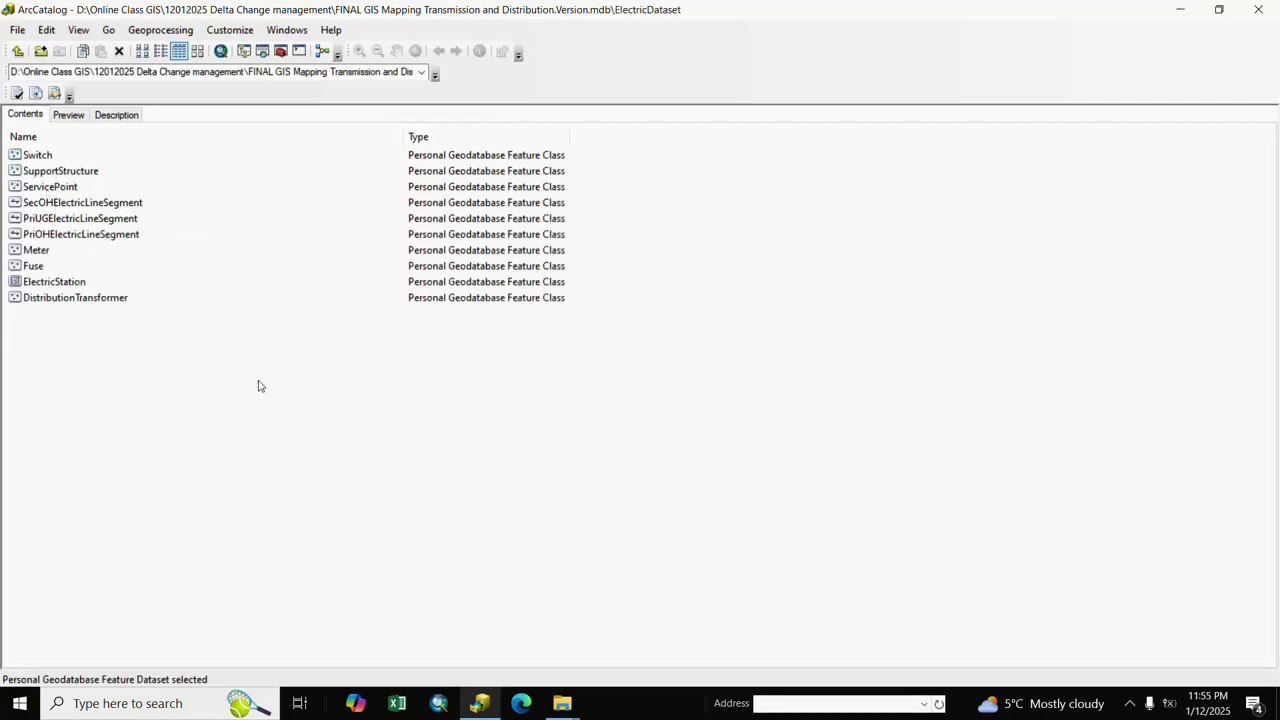
Step: Start loading data into the Switch feature class, adding Switch from the ElectricDataset of Field Data.Version.mdb as the source
right_click(40, 156)
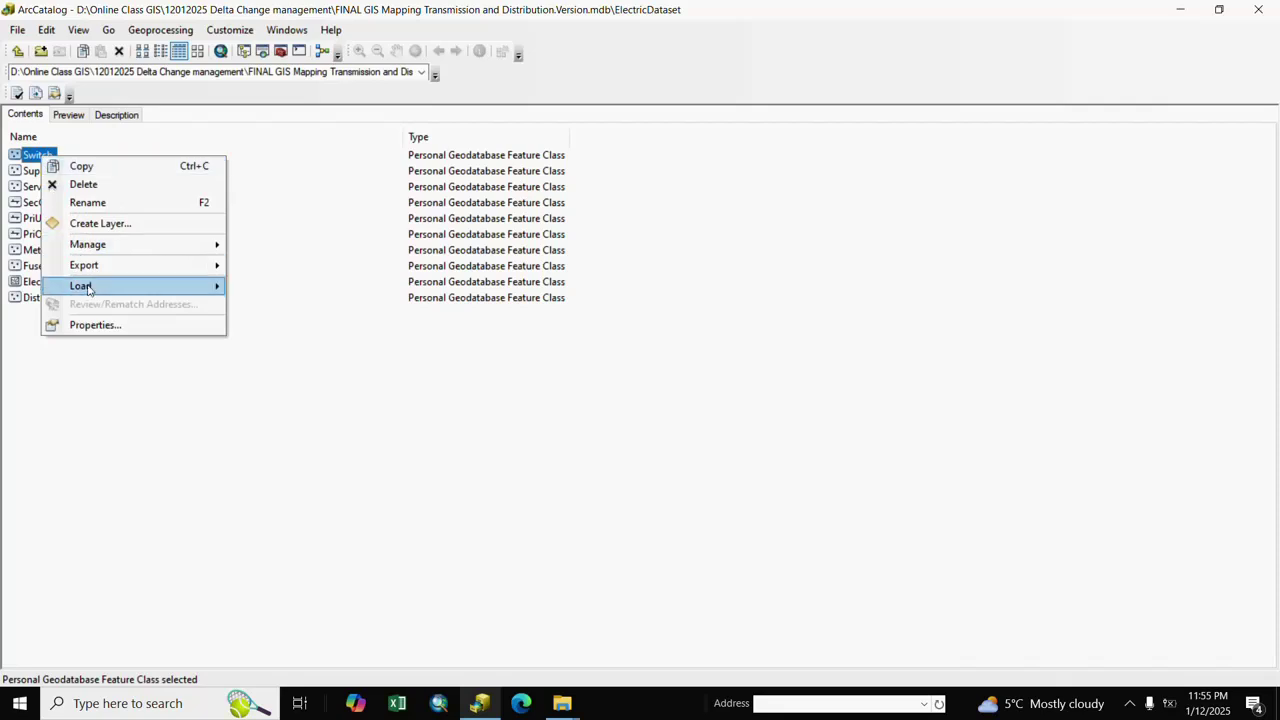
mouse_move(88, 290)
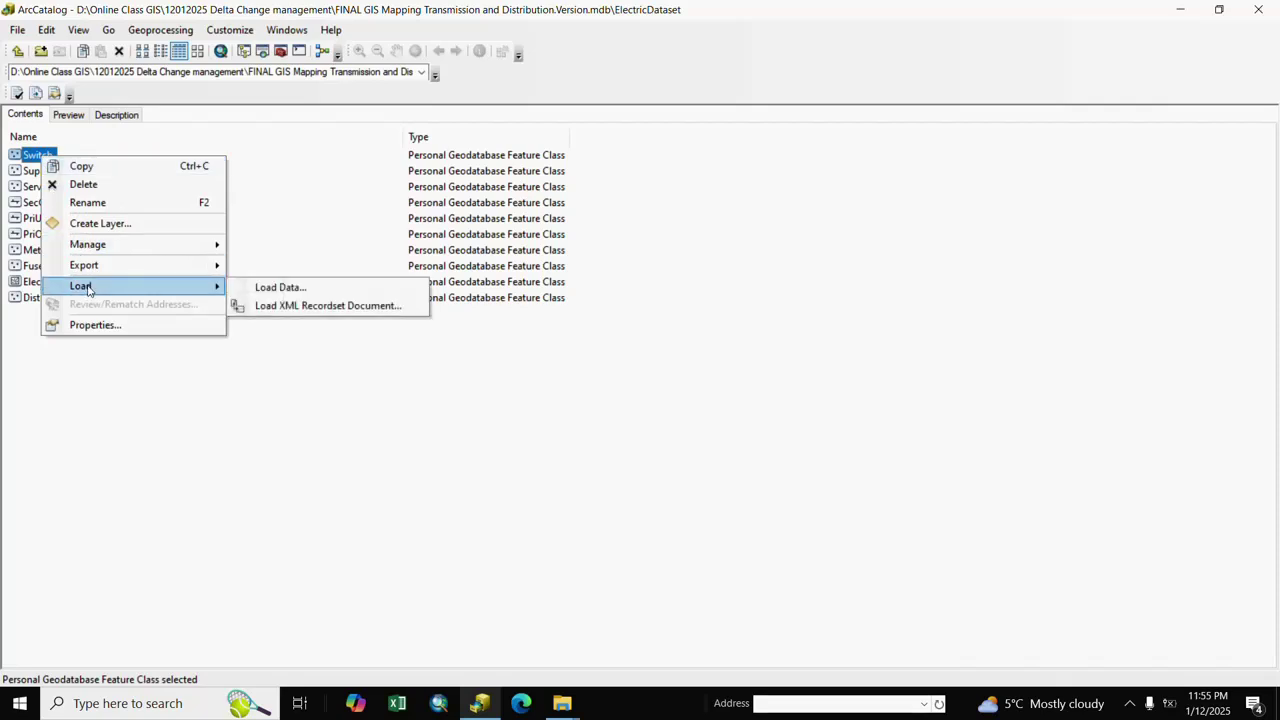
click(268, 289)
click(728, 494)
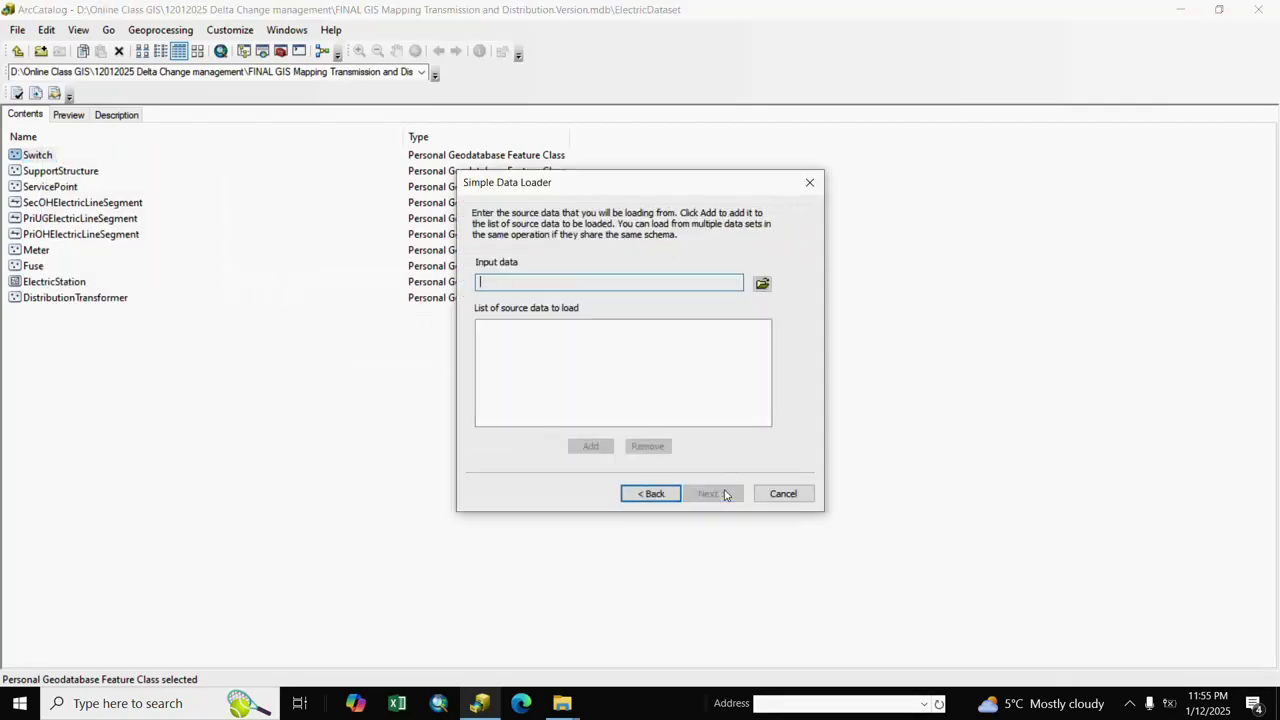
click(762, 285)
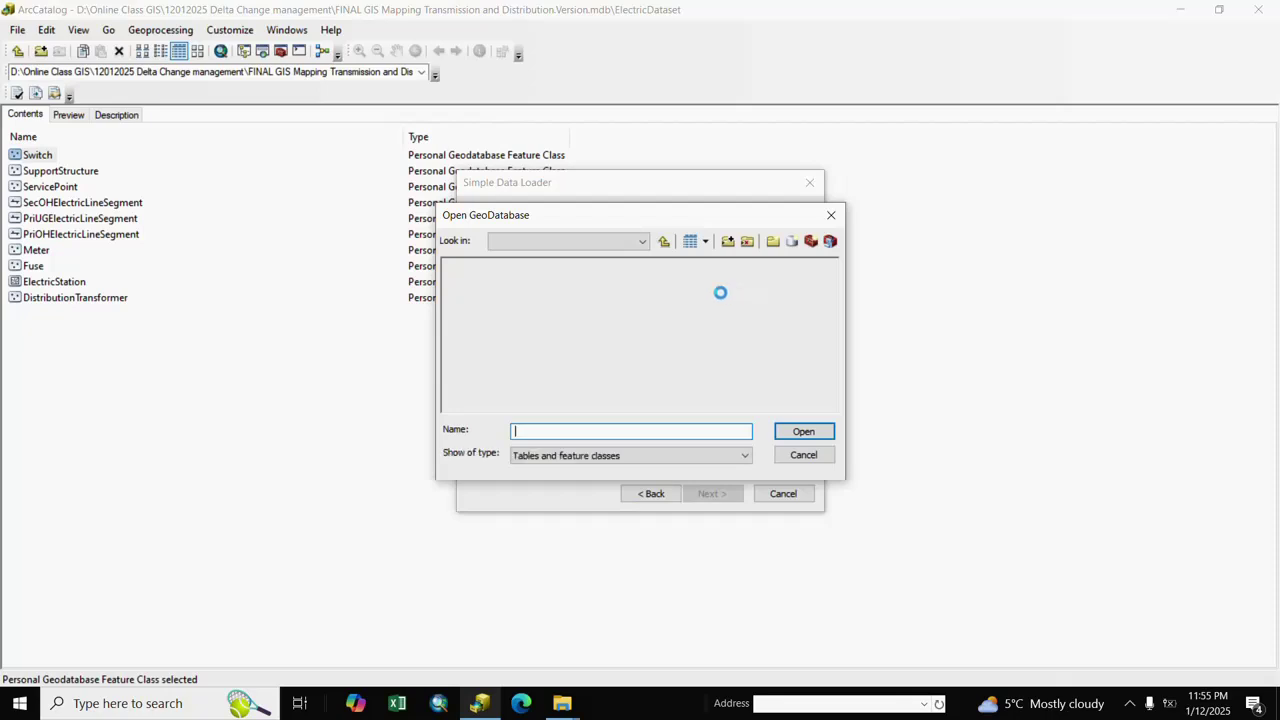
click(664, 241)
click(664, 241)
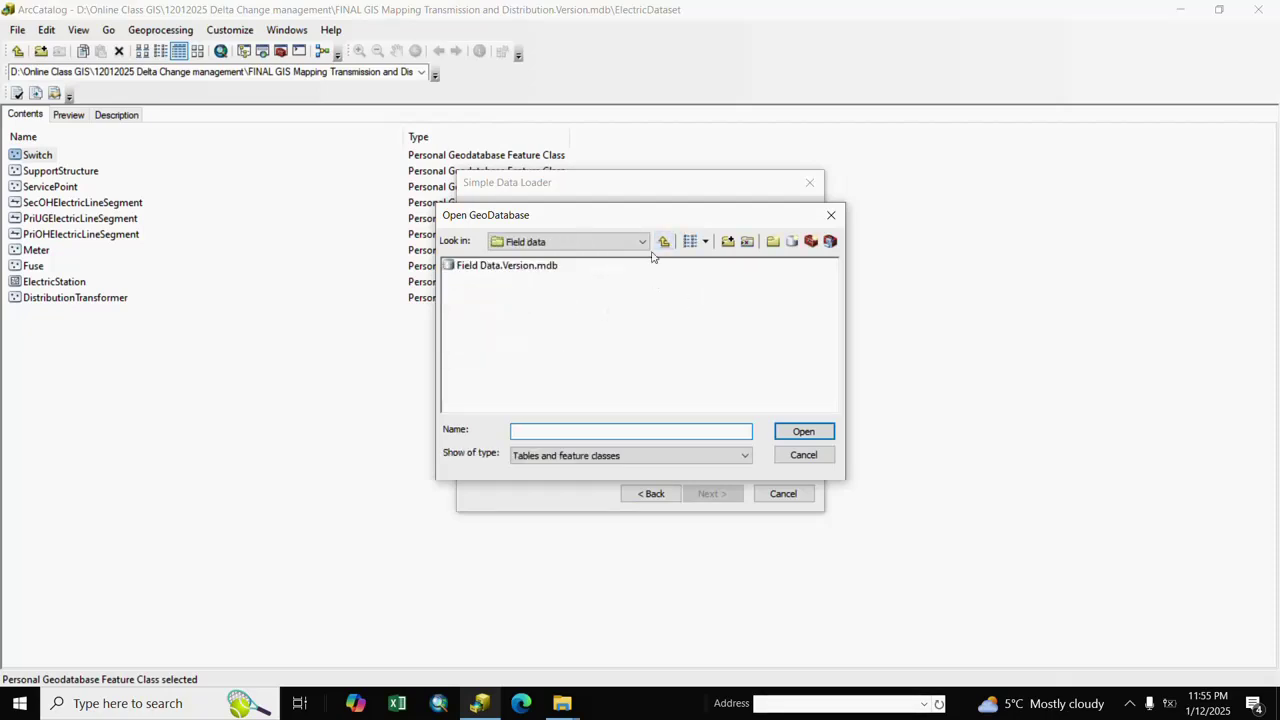
click(664, 241)
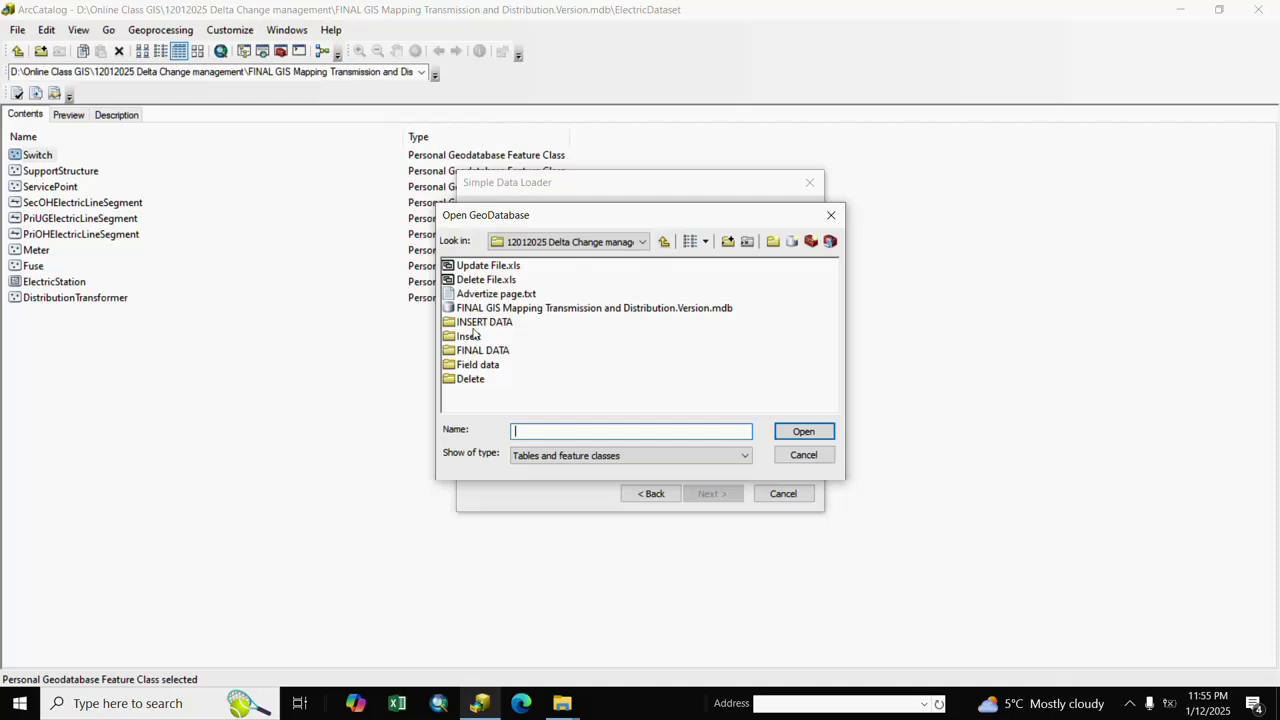
double_click(476, 365)
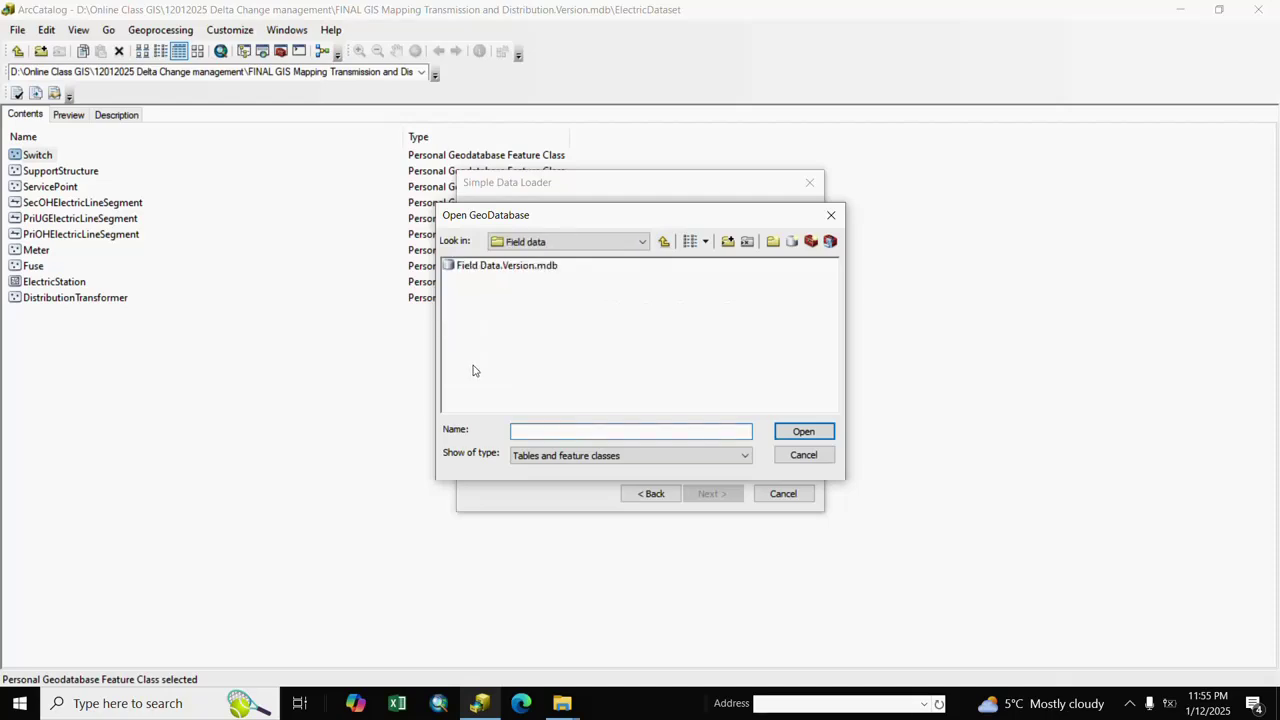
double_click(480, 268)
double_click(487, 280)
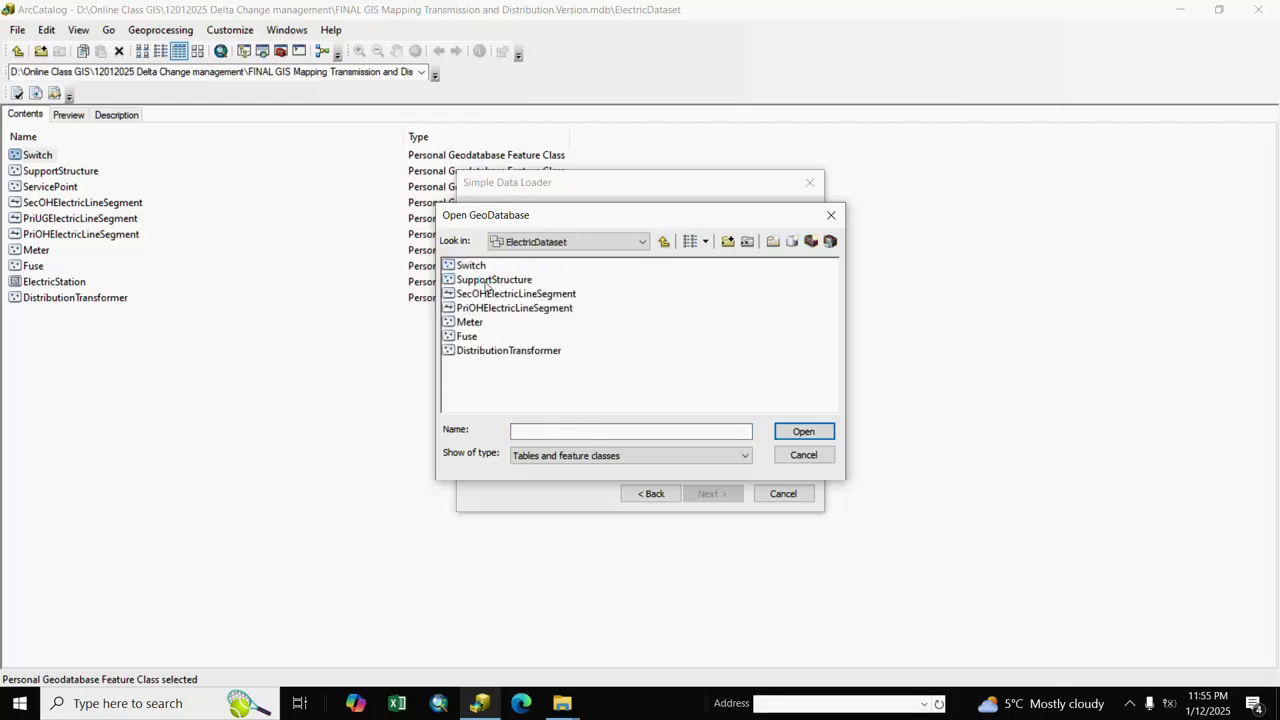
click(470, 266)
click(815, 443)
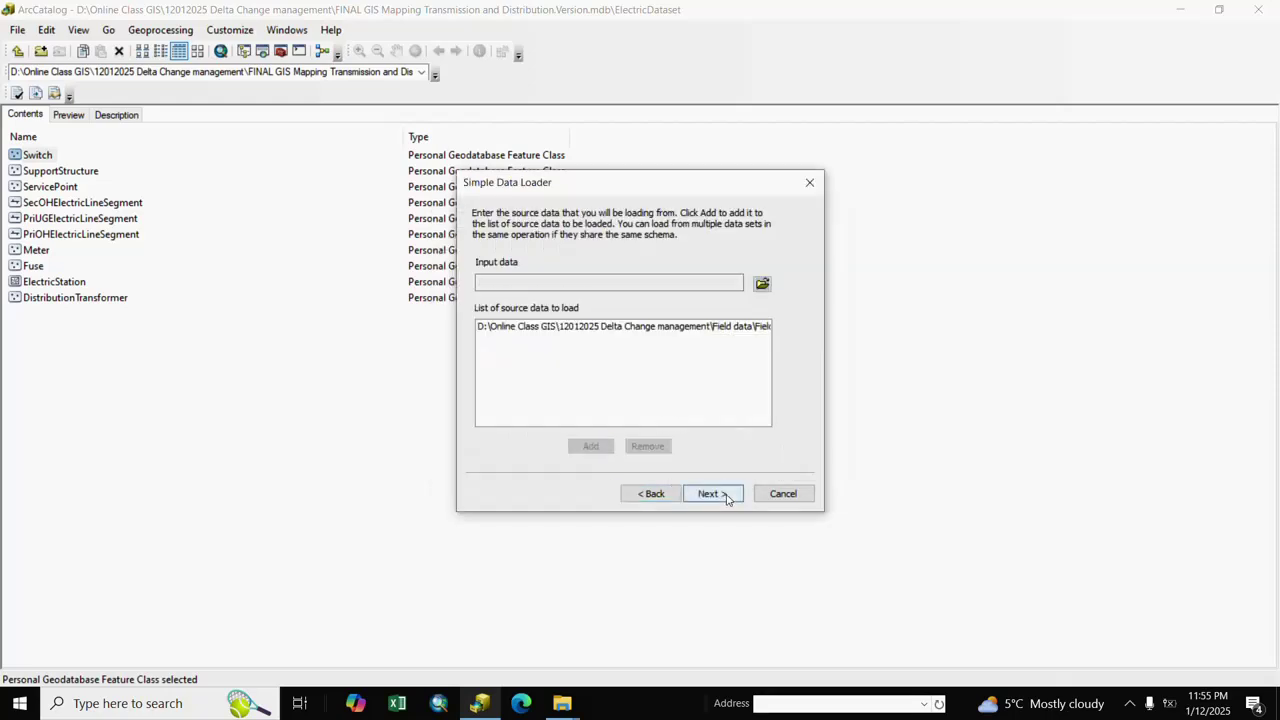
Step: Accept the matching source fields and load all of the source data into the Switch feature class
click(722, 495)
click(720, 497)
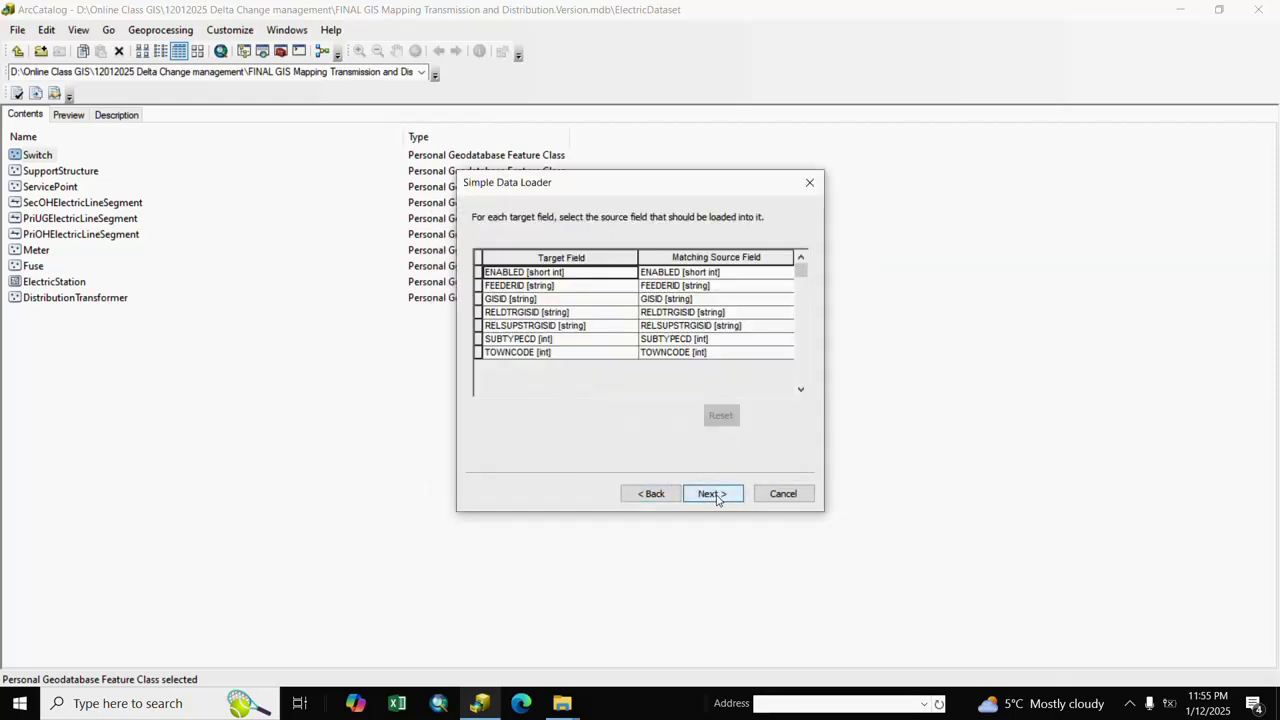
click(717, 497)
click(714, 495)
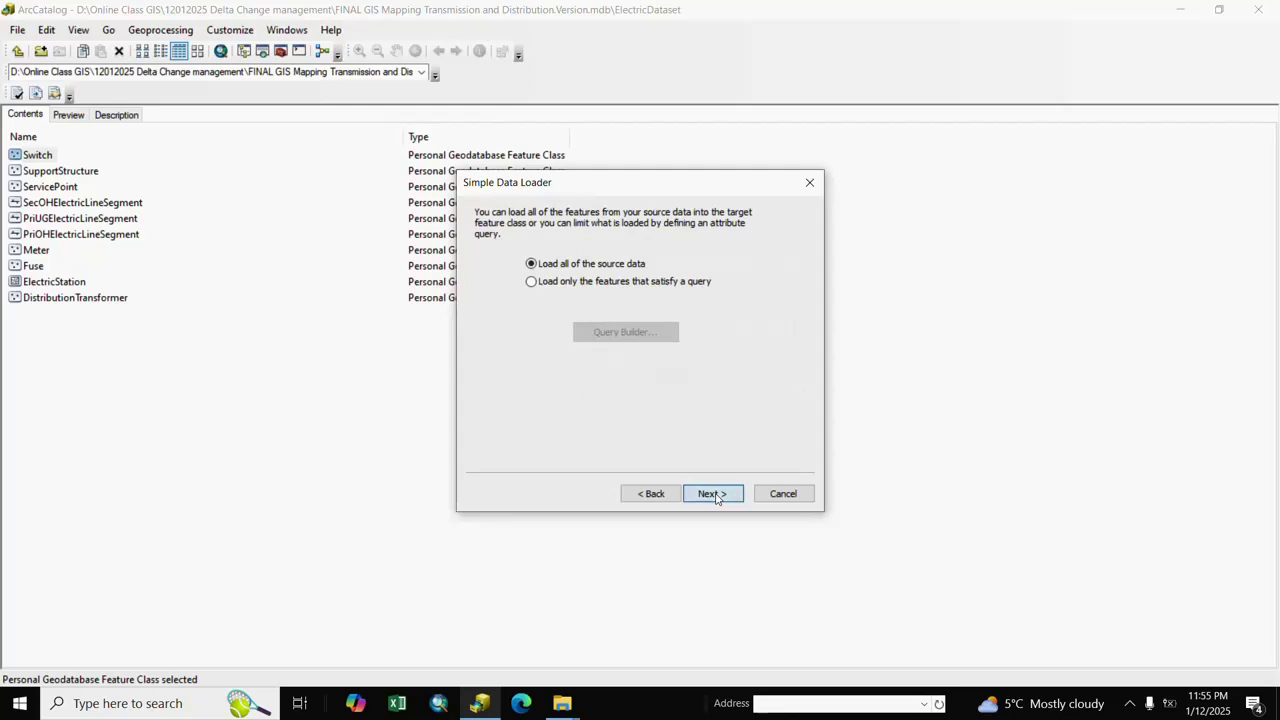
click(714, 495)
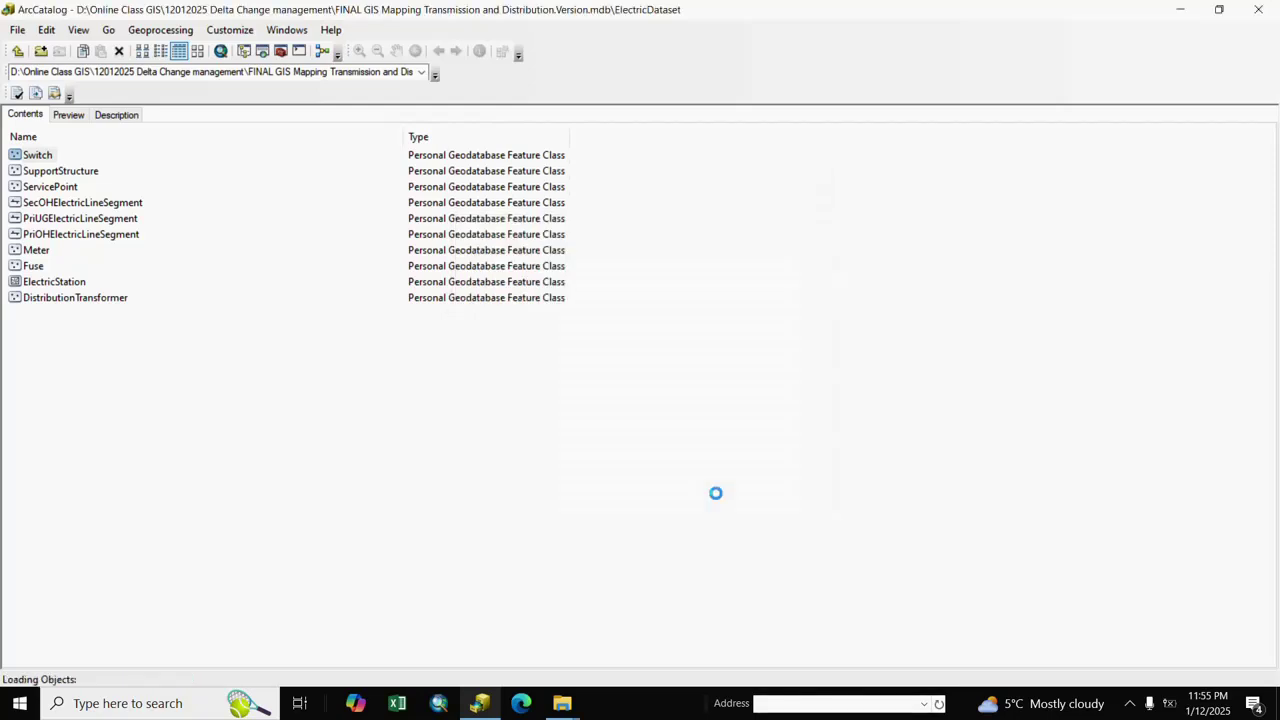
Step: Start loading data into the SupportStructure feature class, adding SupportStructure from the field data ElectricDataset as the source
right_click(62, 171)
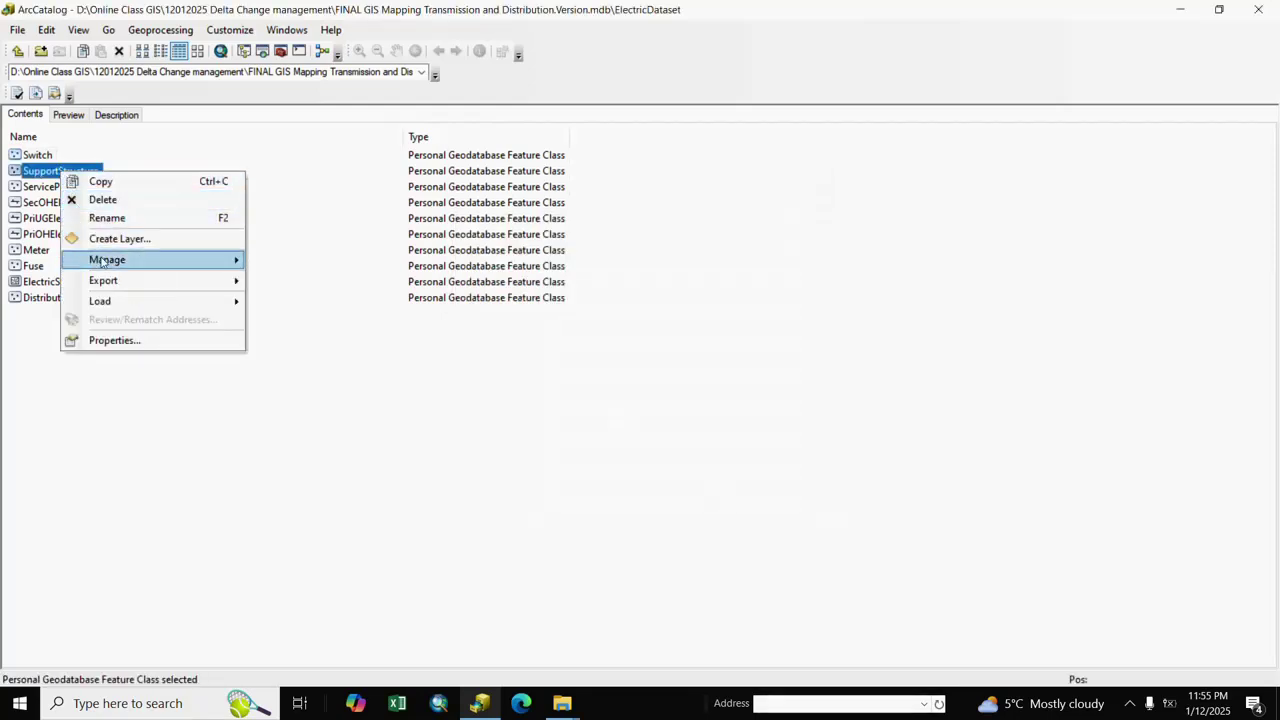
mouse_move(150, 301)
click(287, 303)
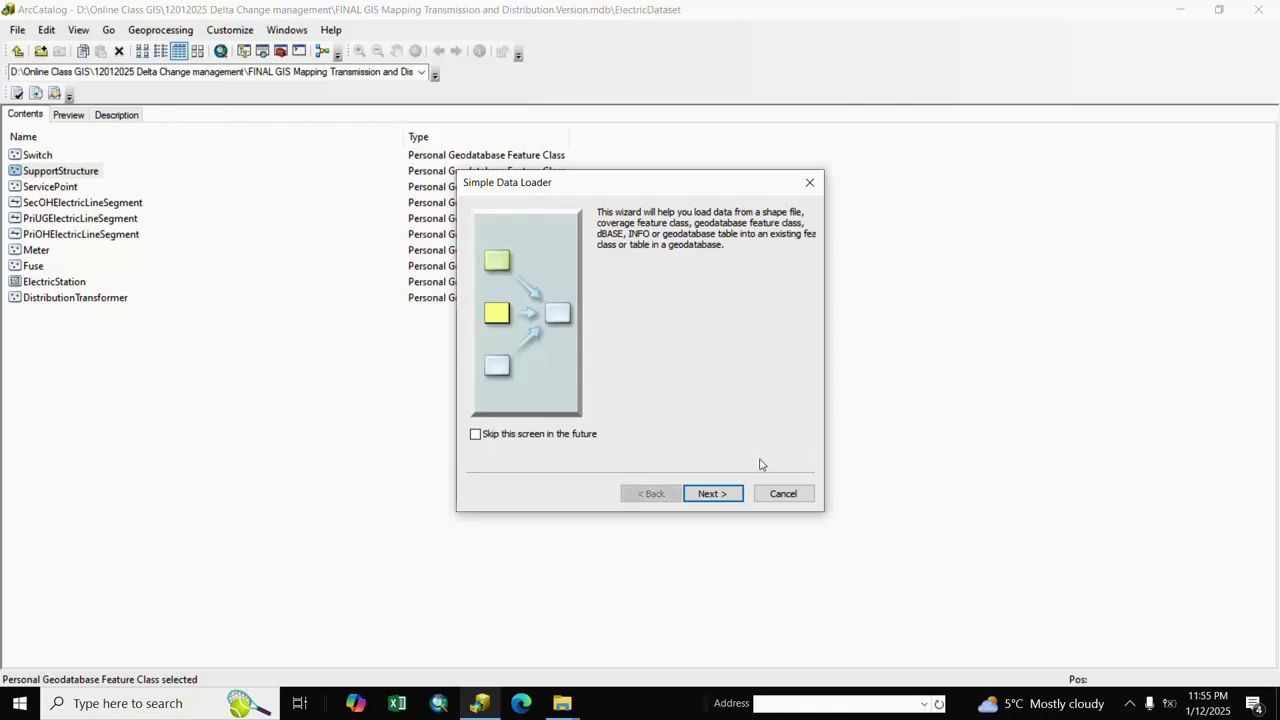
click(712, 494)
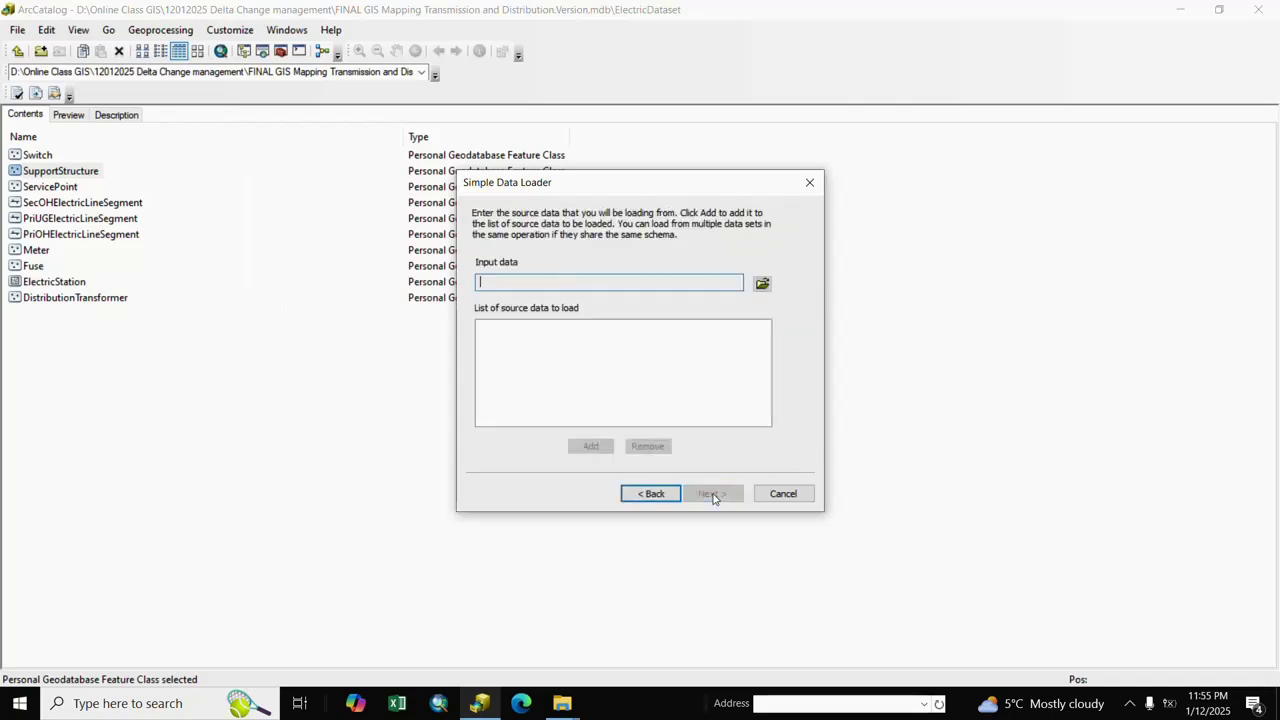
click(762, 283)
click(480, 287)
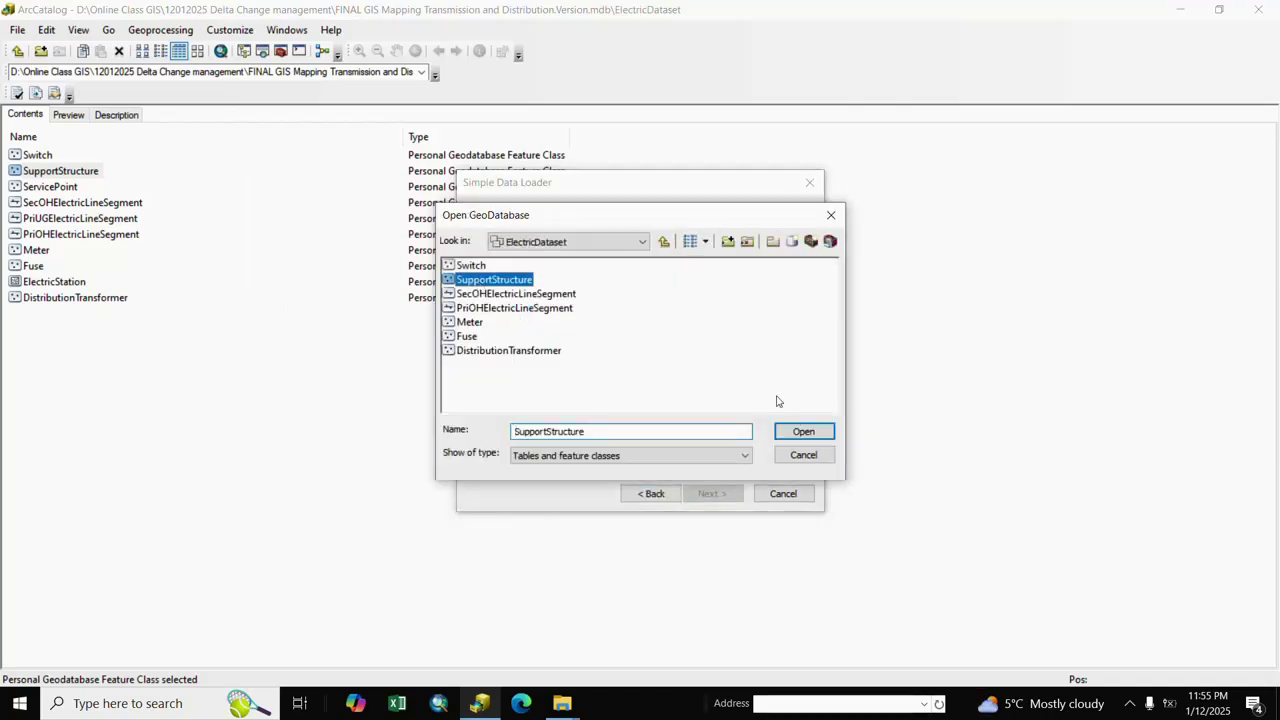
click(801, 431)
click(590, 446)
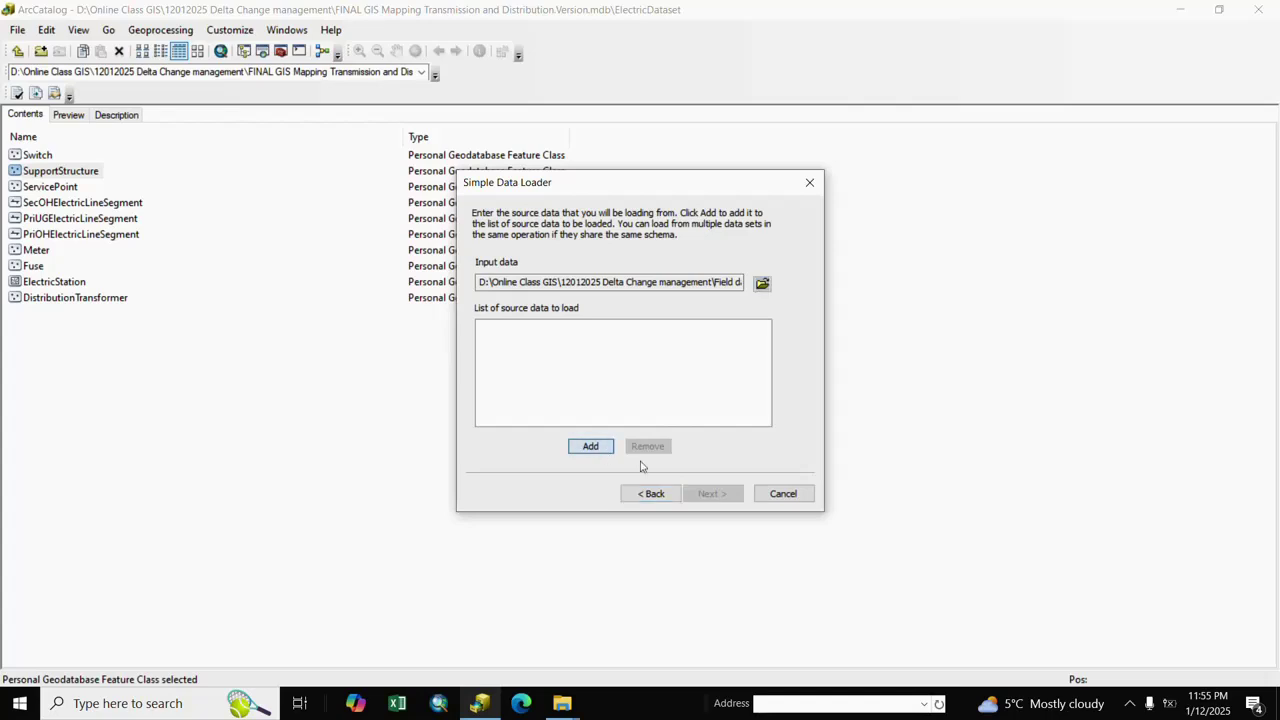
Step: Keep the no-subtype option and matching source fields, and load all of the source data into SupportStructure
click(712, 494)
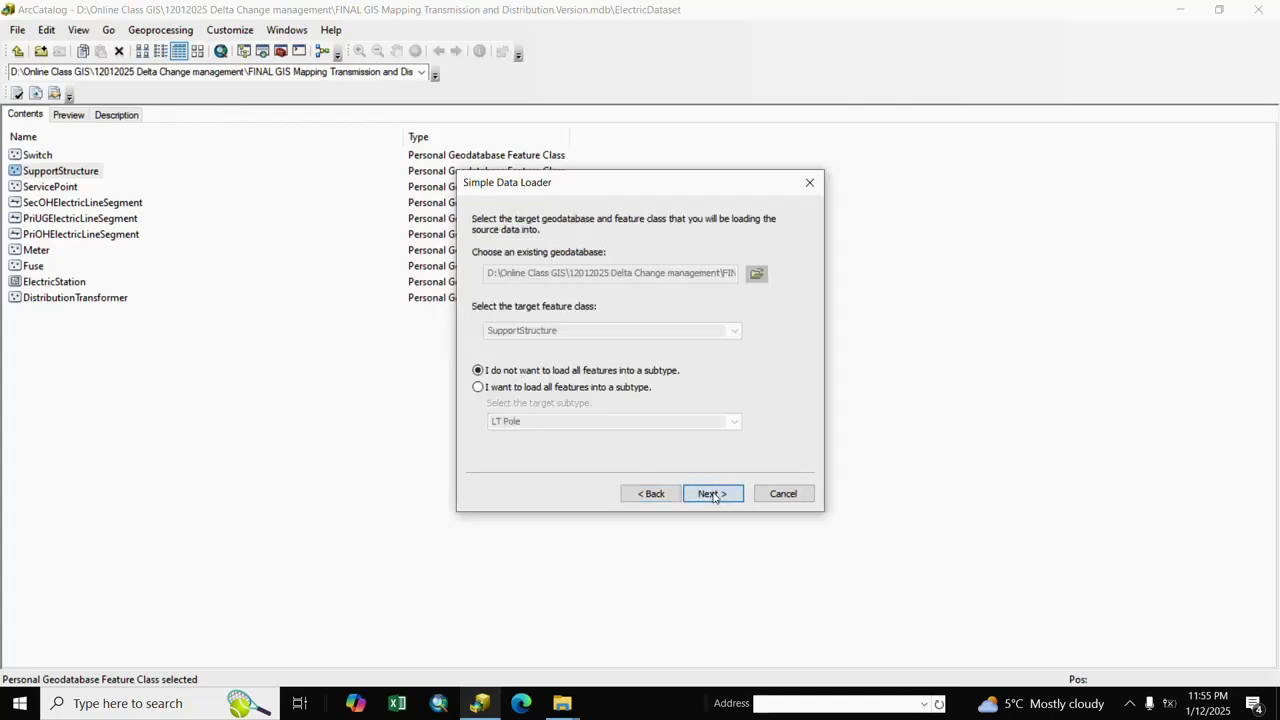
click(713, 494)
click(713, 494)
click(713, 494)
click(713, 494)
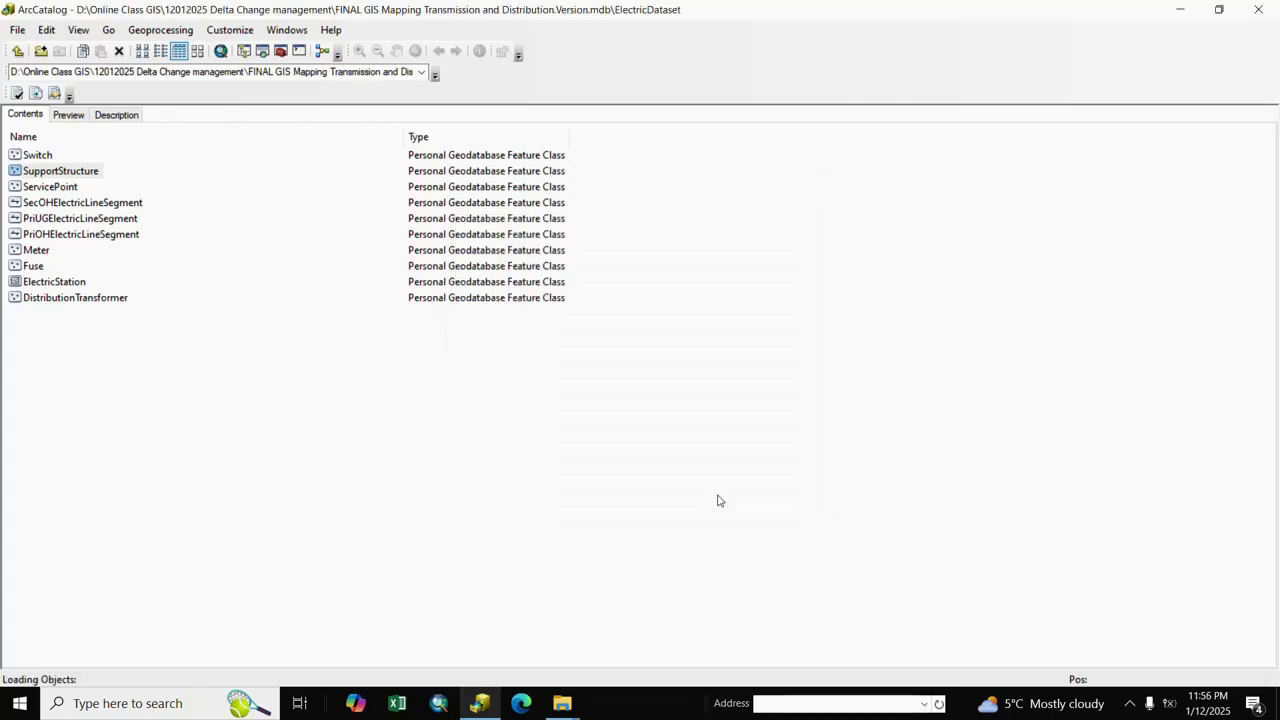
Step: Start loading data into the SecOHElectricLineSegment feature class, adding SecOHElectricLineSegment from Field Data.Version.mdb as the source
click(63, 204)
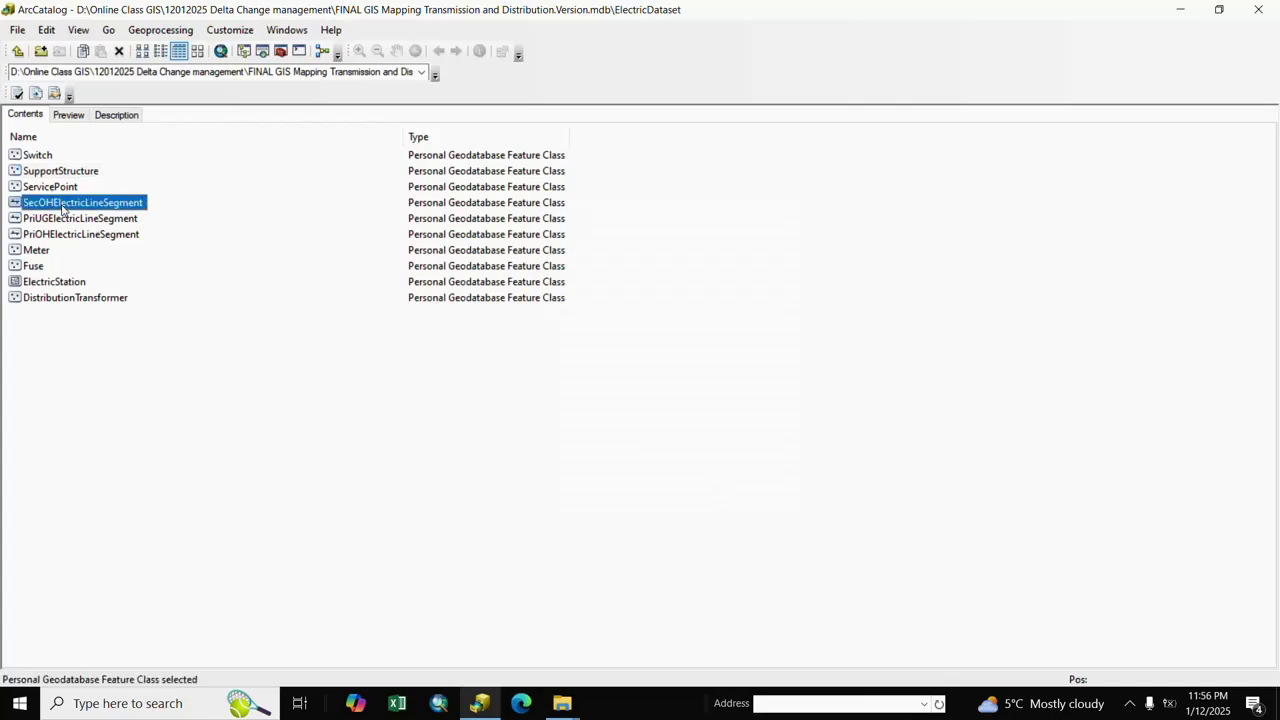
right_click(62, 207)
mouse_move(217, 340)
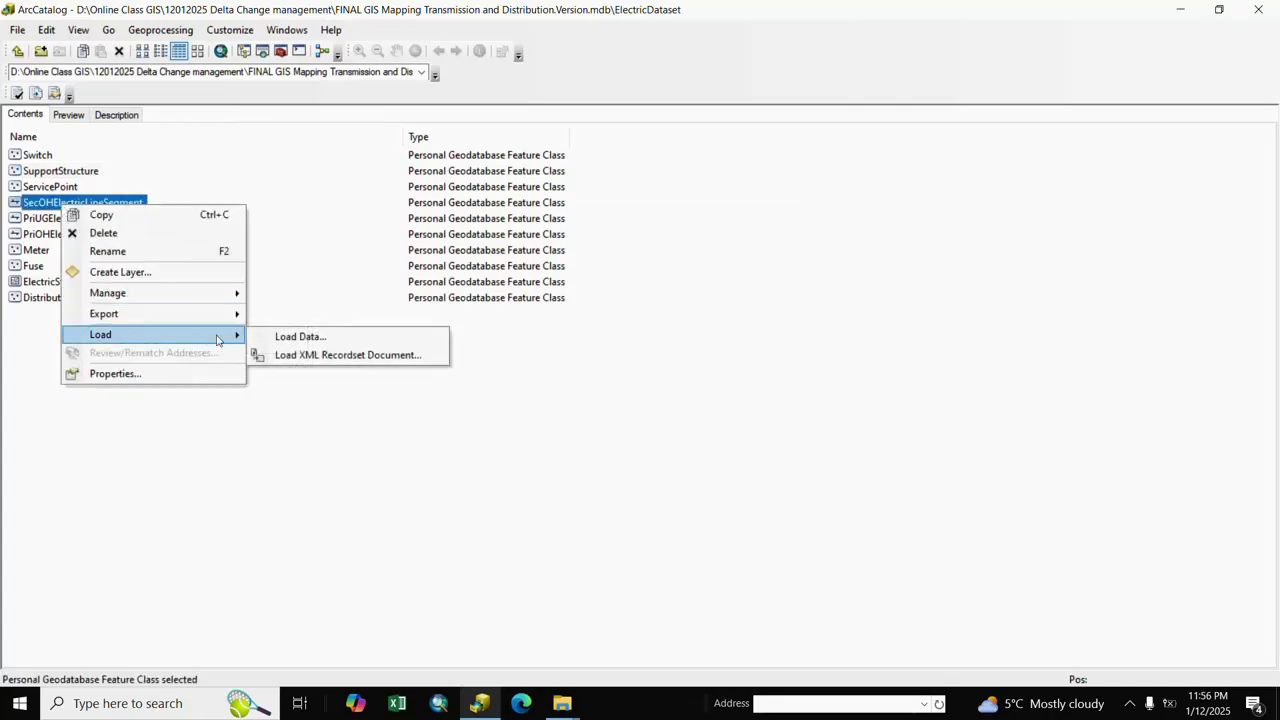
click(305, 338)
click(712, 493)
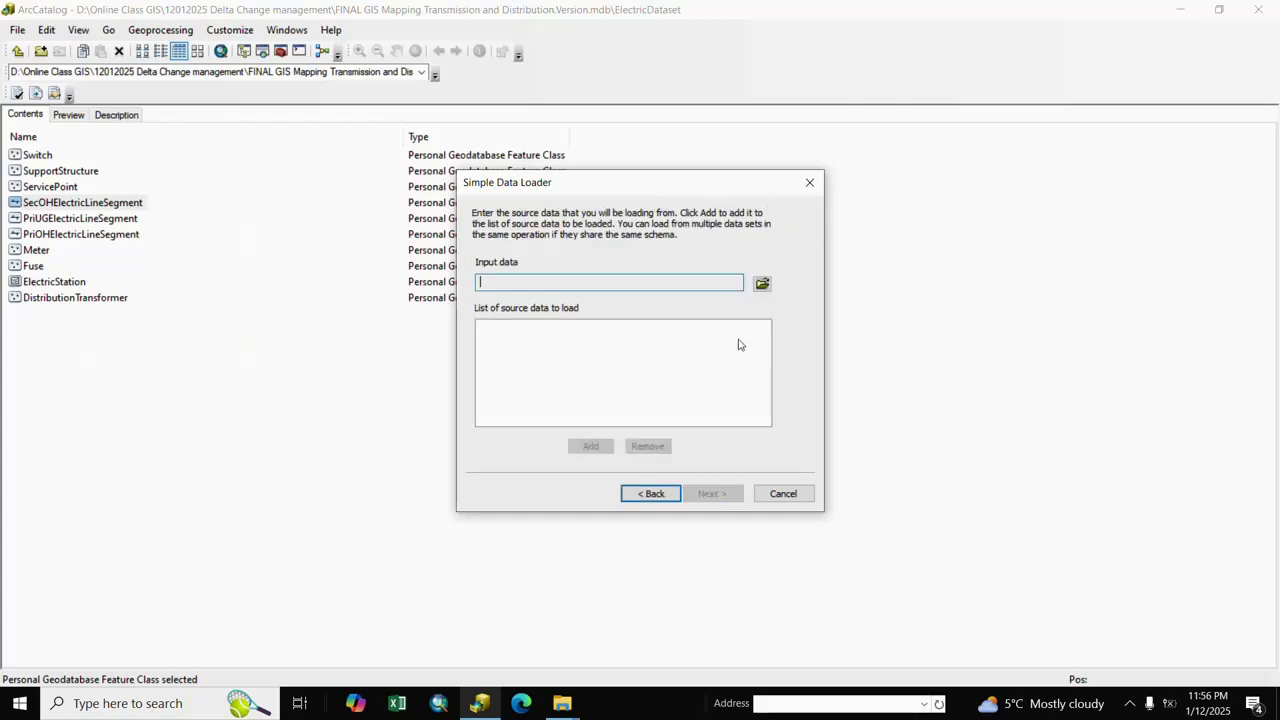
click(762, 285)
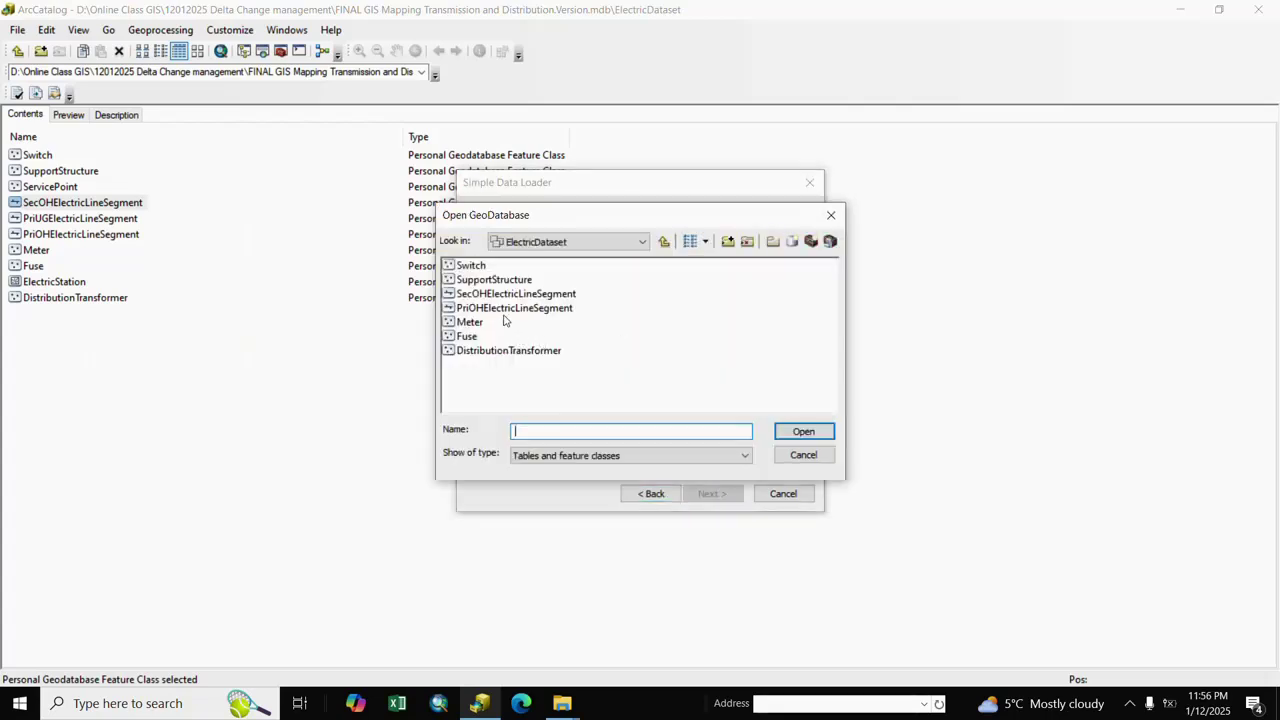
click(481, 296)
click(803, 431)
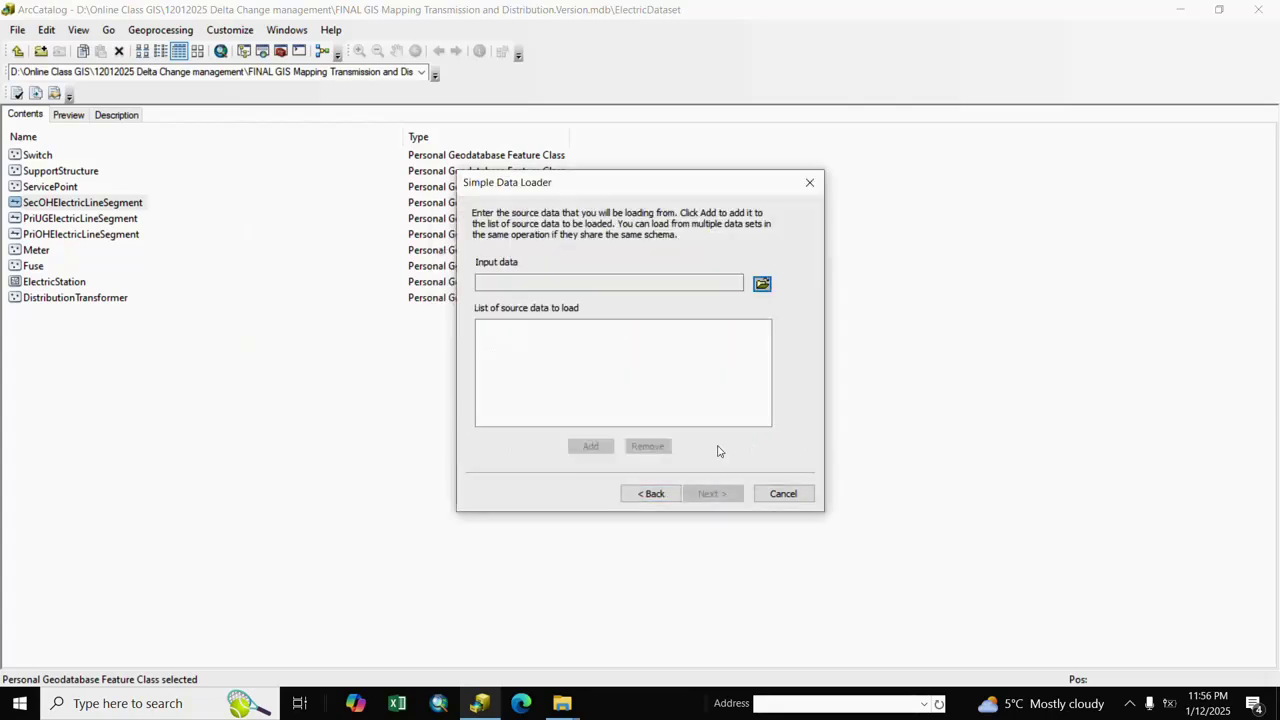
click(591, 447)
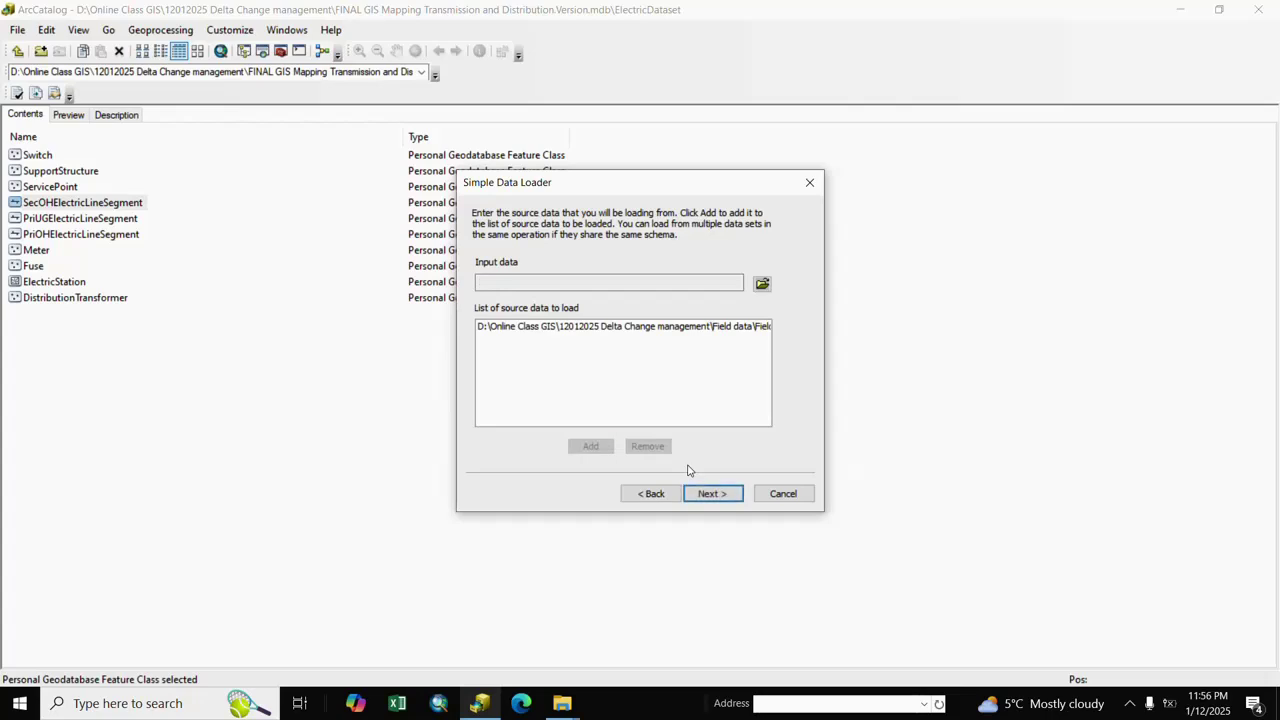
Step: Accept the default target and field matching, and load all of the source data into SecOHElectricLineSegment
click(728, 494)
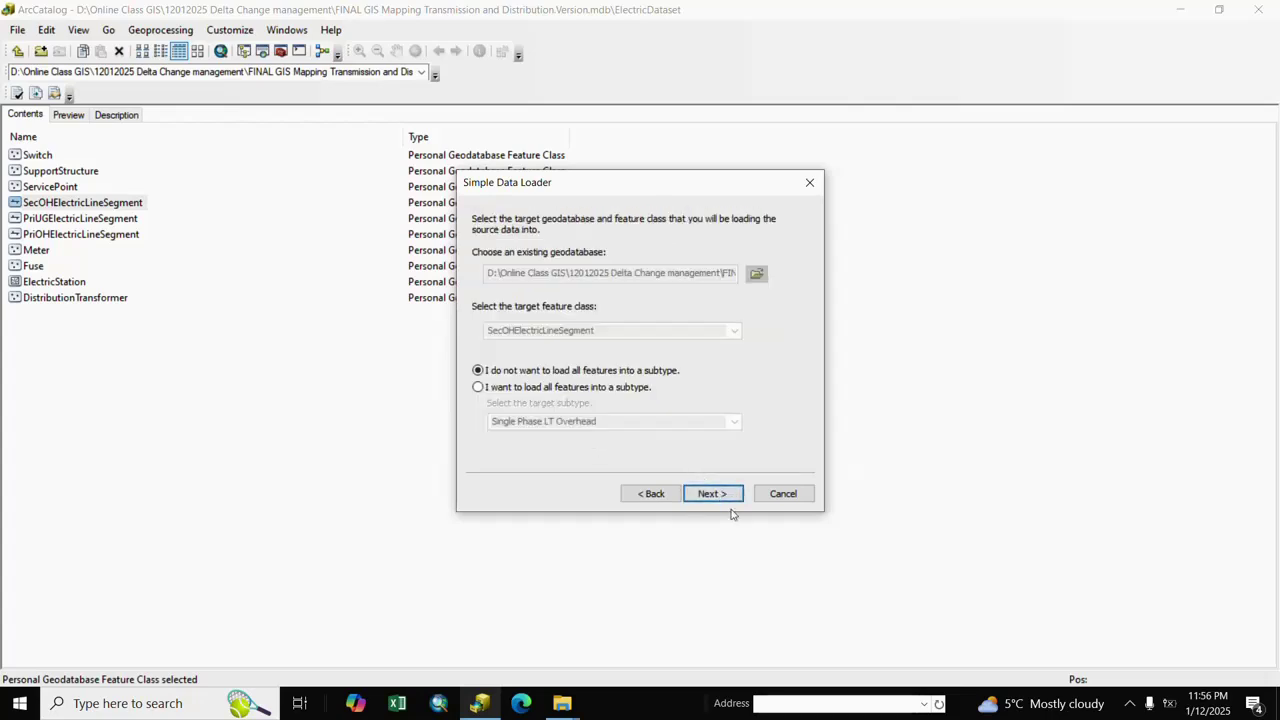
click(712, 494)
click(712, 494)
click(712, 494)
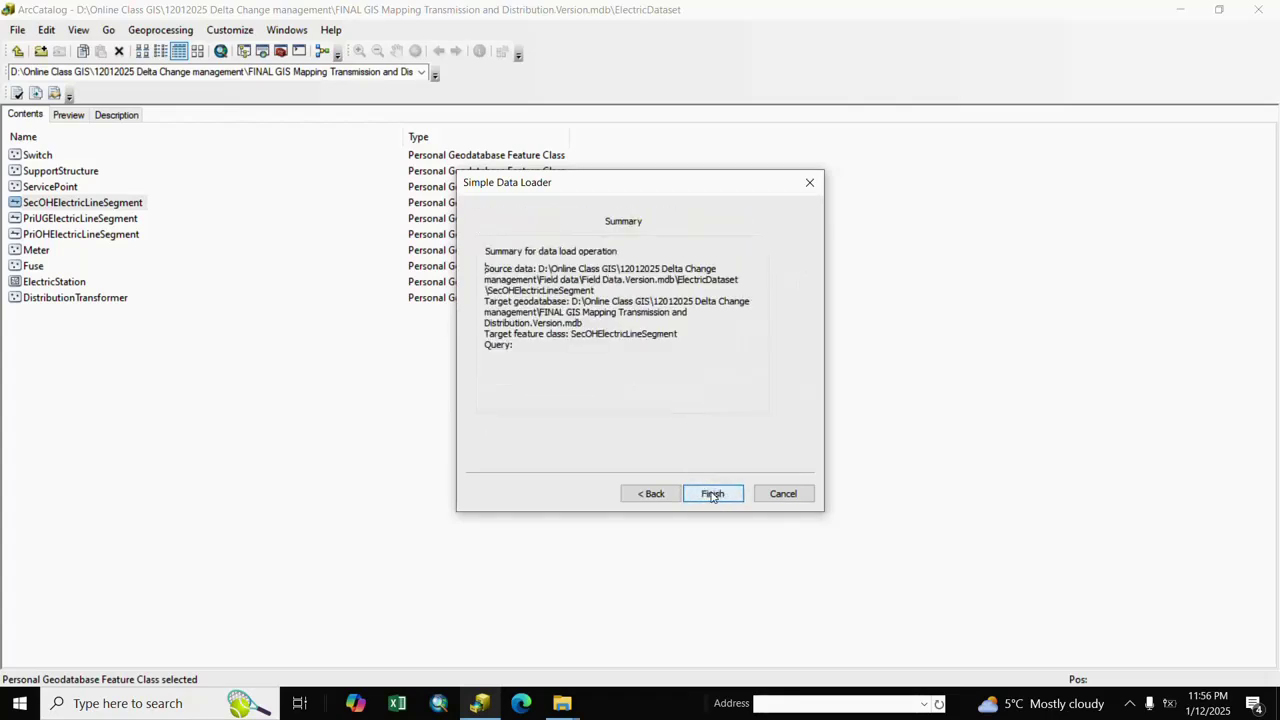
click(712, 494)
Step: Start loading data into the PriOHElectricLineSegment feature class, adding PriOHElectricLineSegment from the field data ElectricDataset as the source
right_click(70, 218)
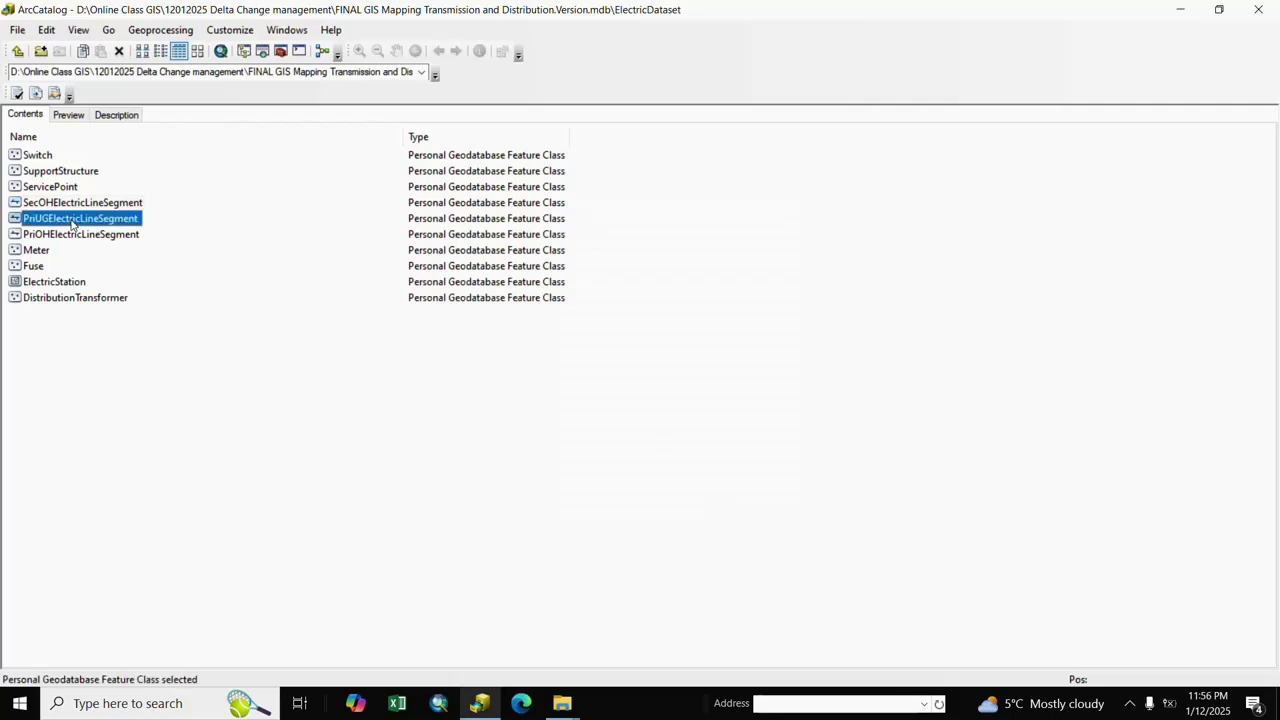
right_click(37, 236)
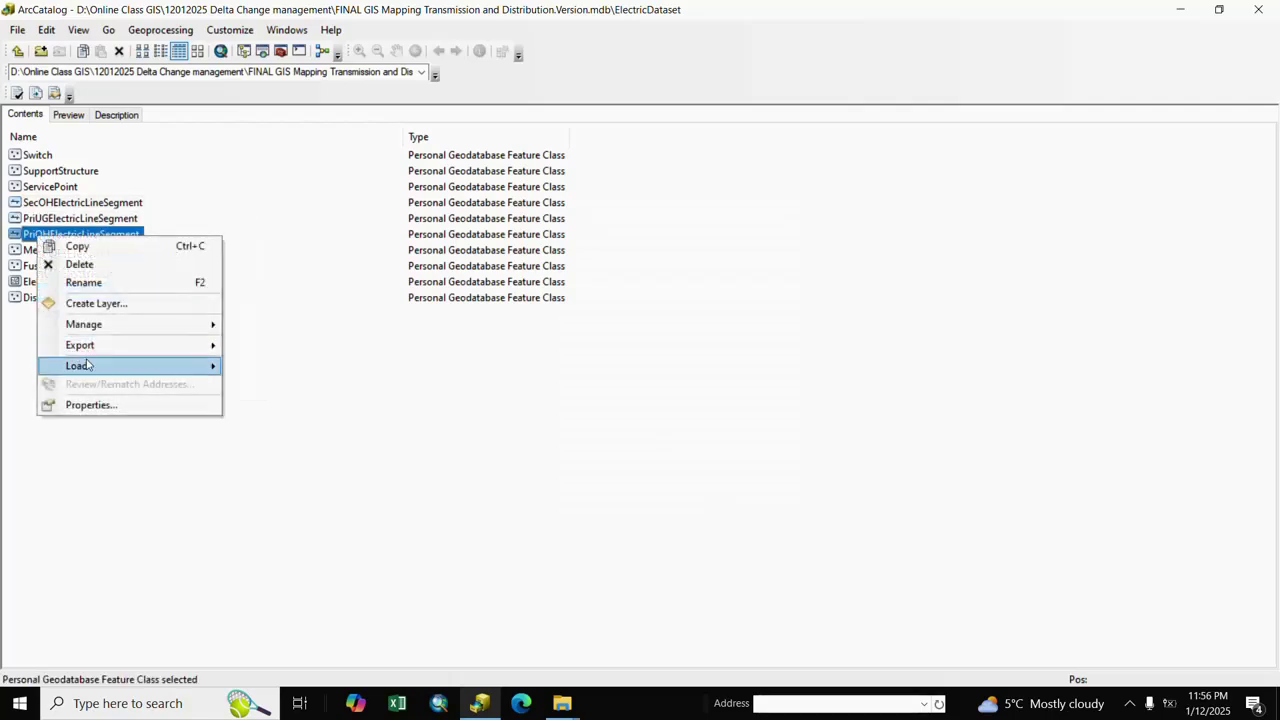
mouse_move(197, 366)
click(266, 366)
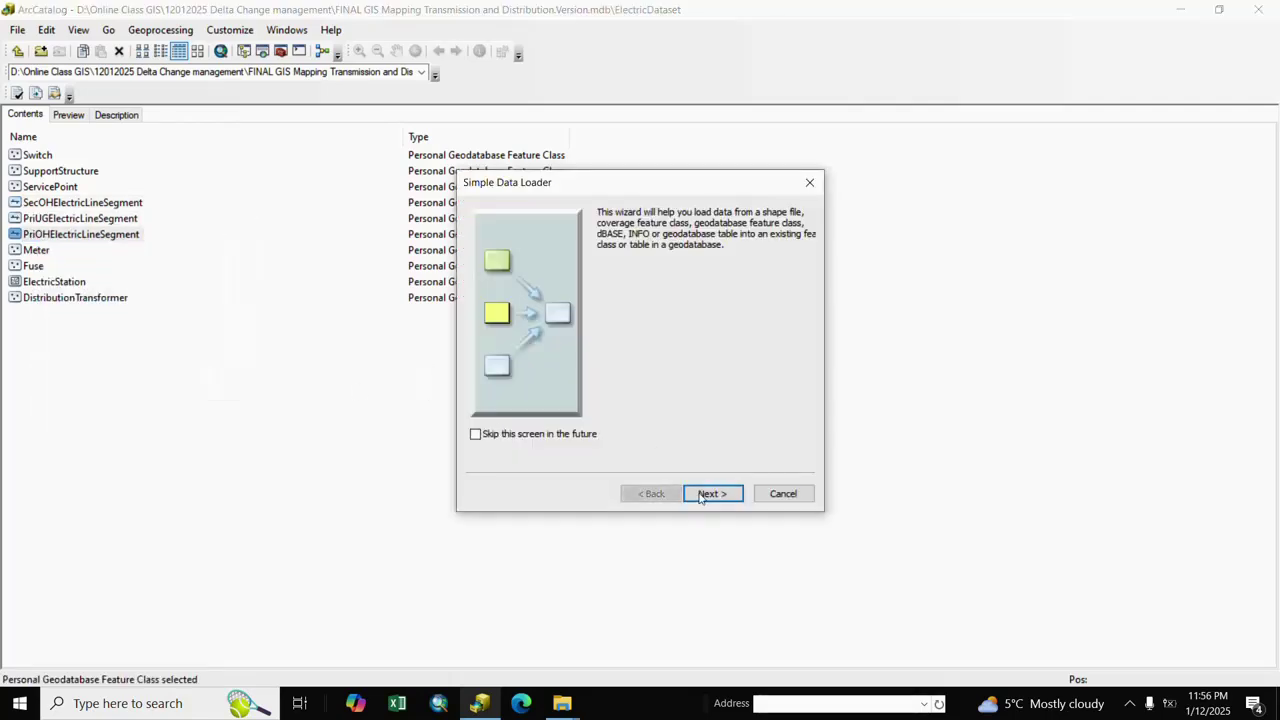
click(700, 494)
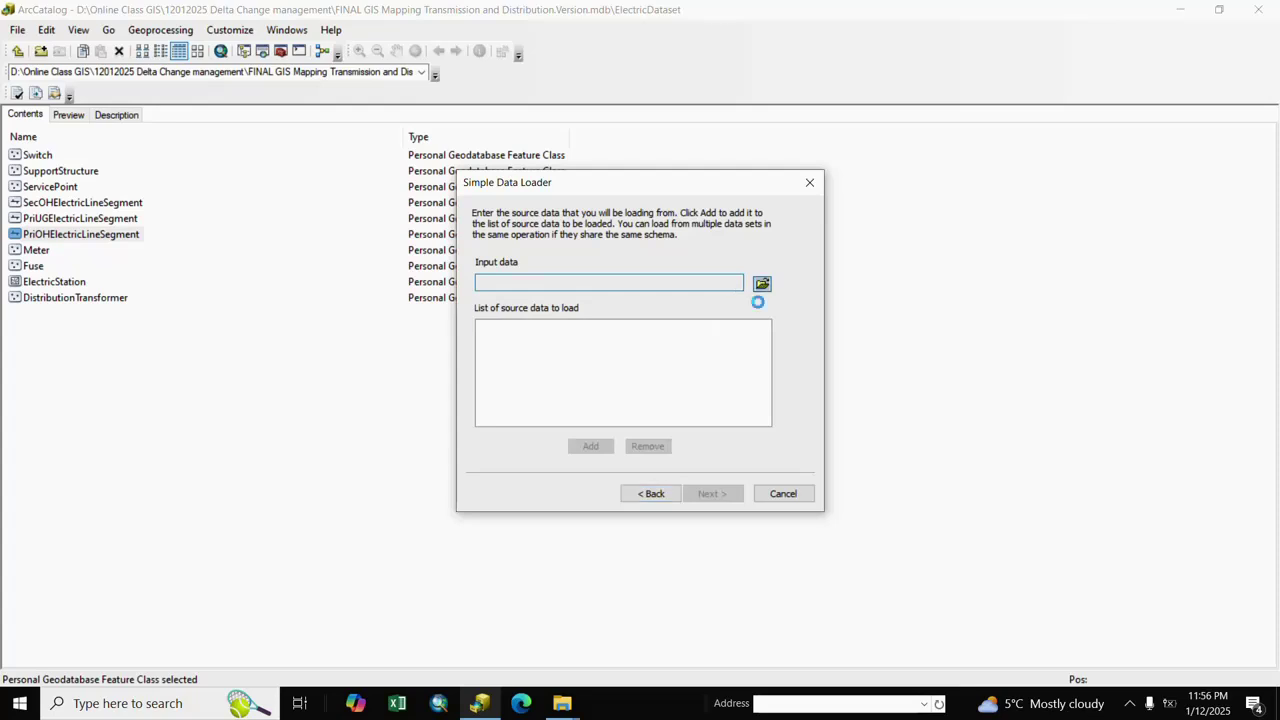
click(762, 284)
click(480, 309)
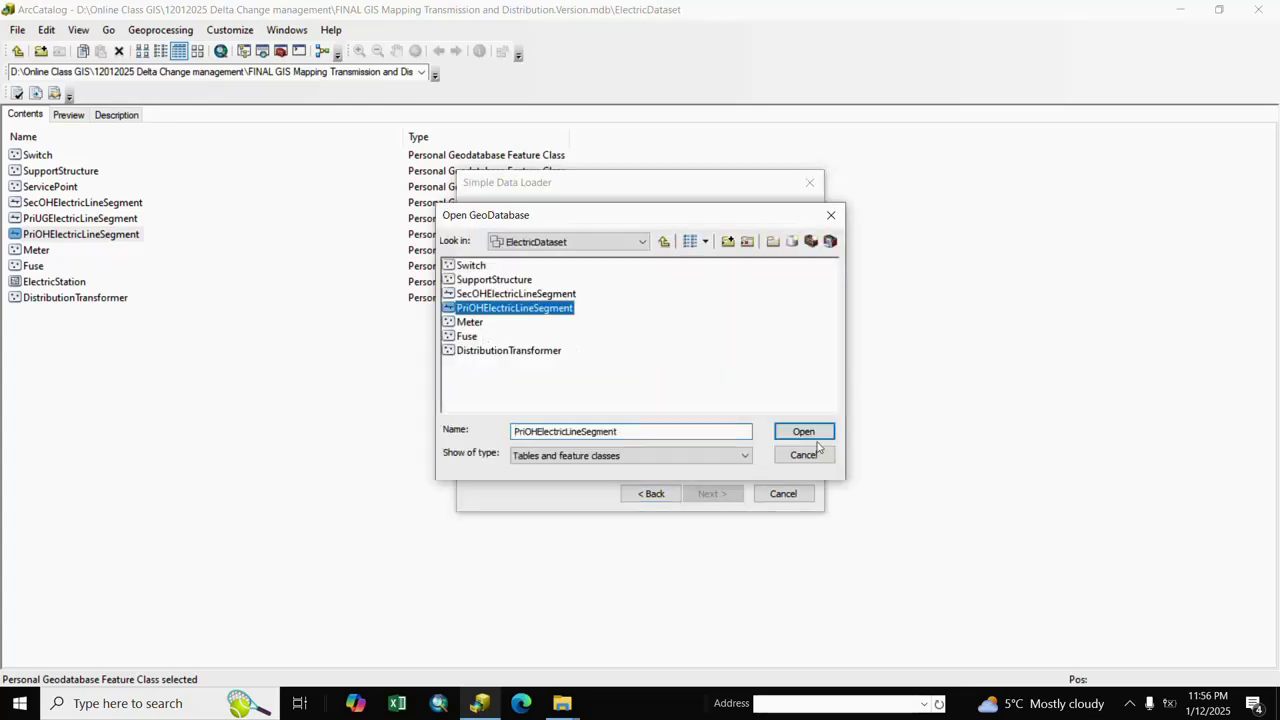
click(803, 431)
click(591, 447)
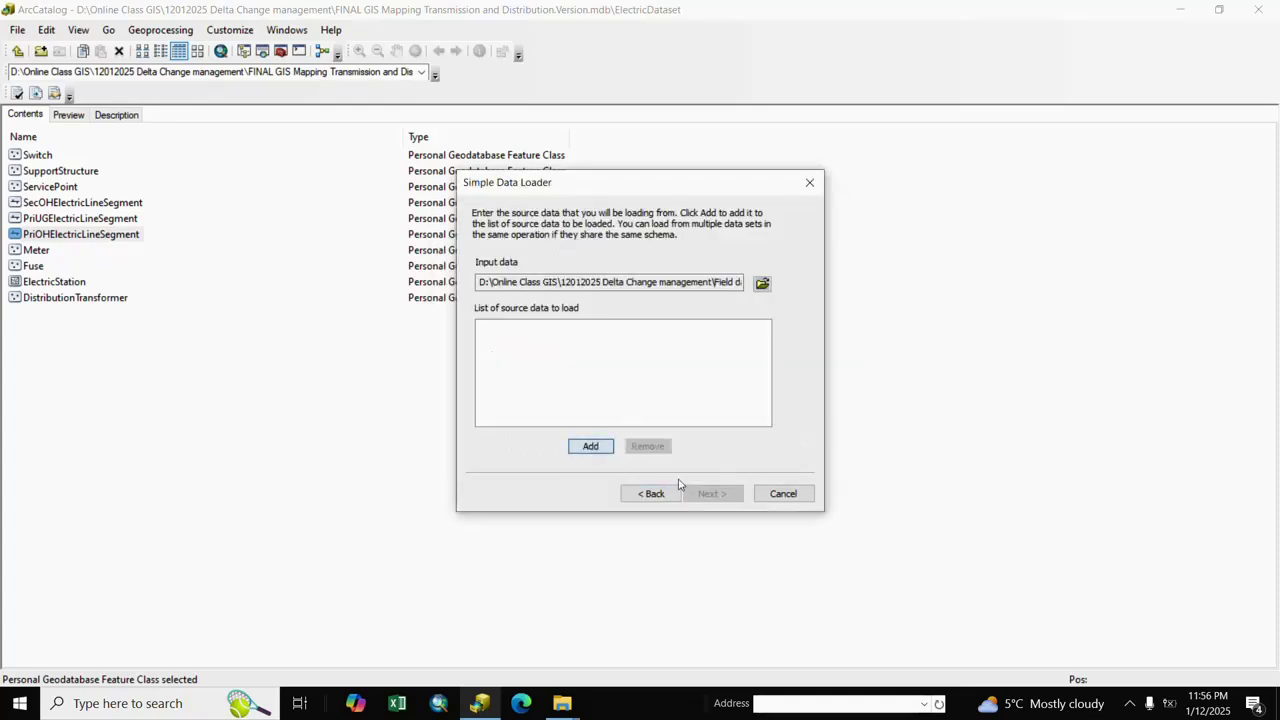
Step: Accept the matching source fields and load all of the source data into PriOHElectricLineSegment
click(714, 494)
click(716, 495)
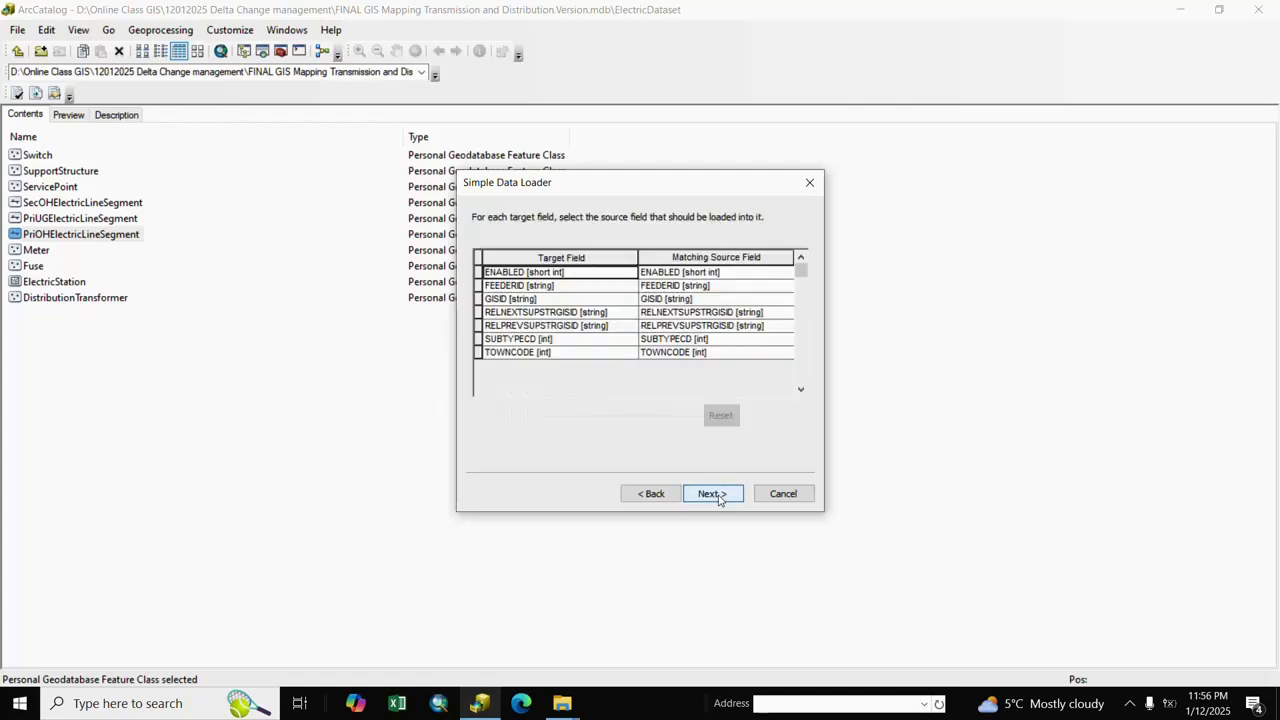
click(716, 495)
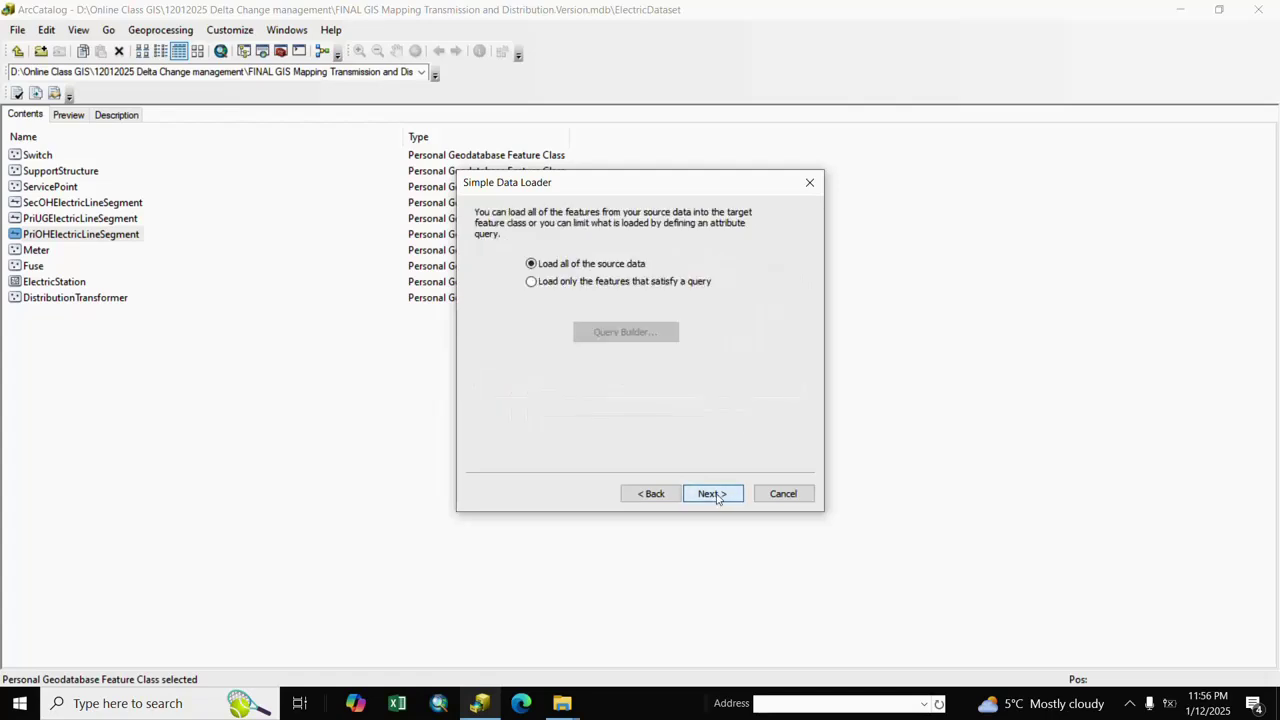
click(716, 495)
click(714, 494)
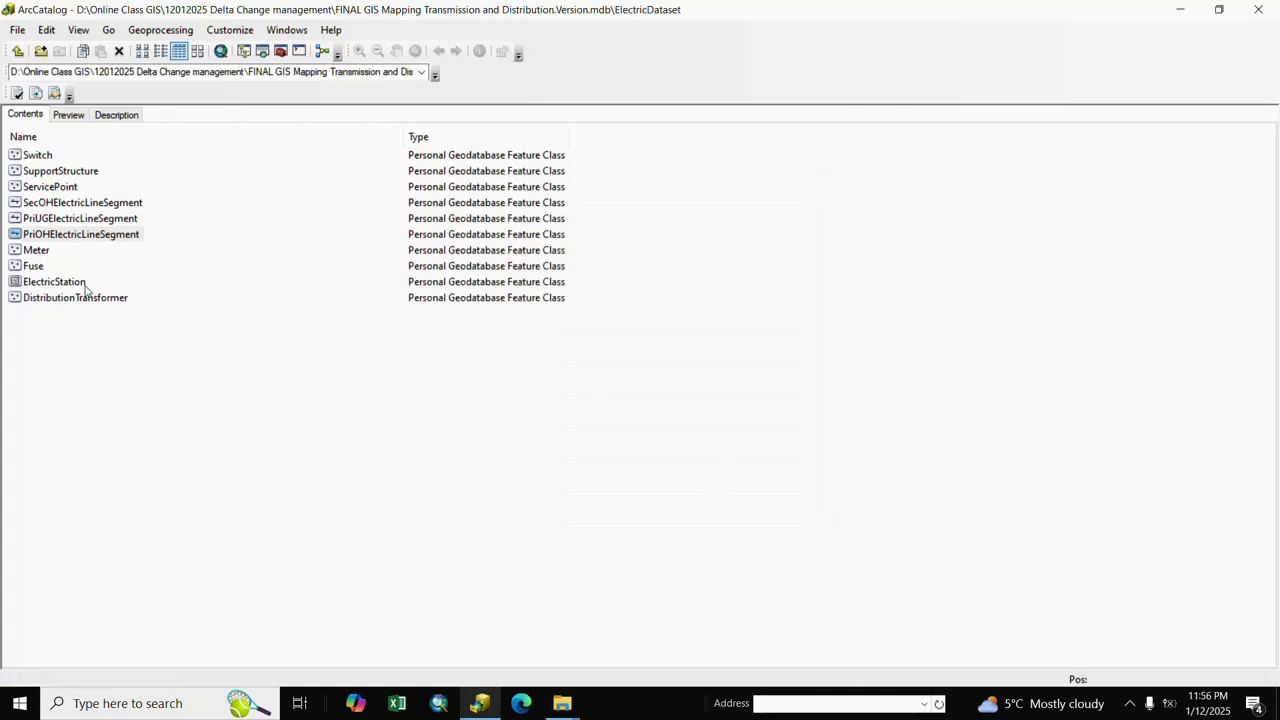
Step: Start loading data into the Meter feature class, adding Meter from Field Data.Version.mdb as the source
click(36, 251)
right_click(36, 253)
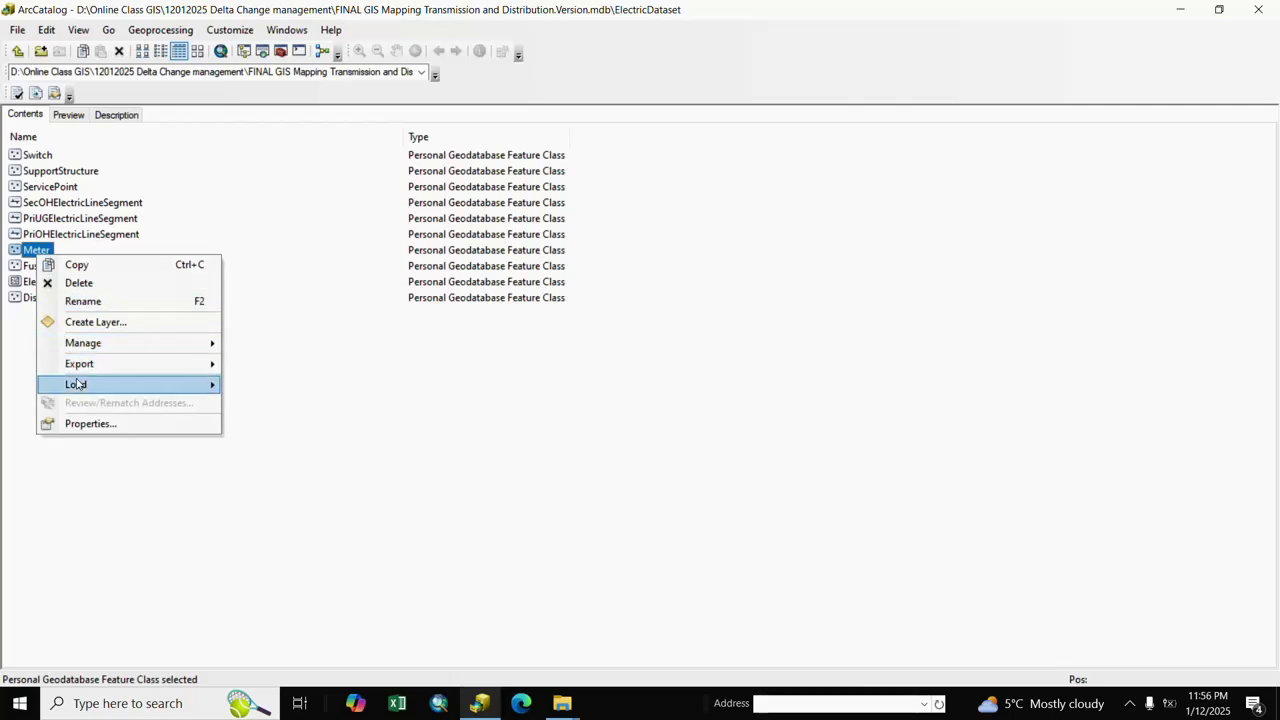
mouse_move(78, 385)
click(275, 388)
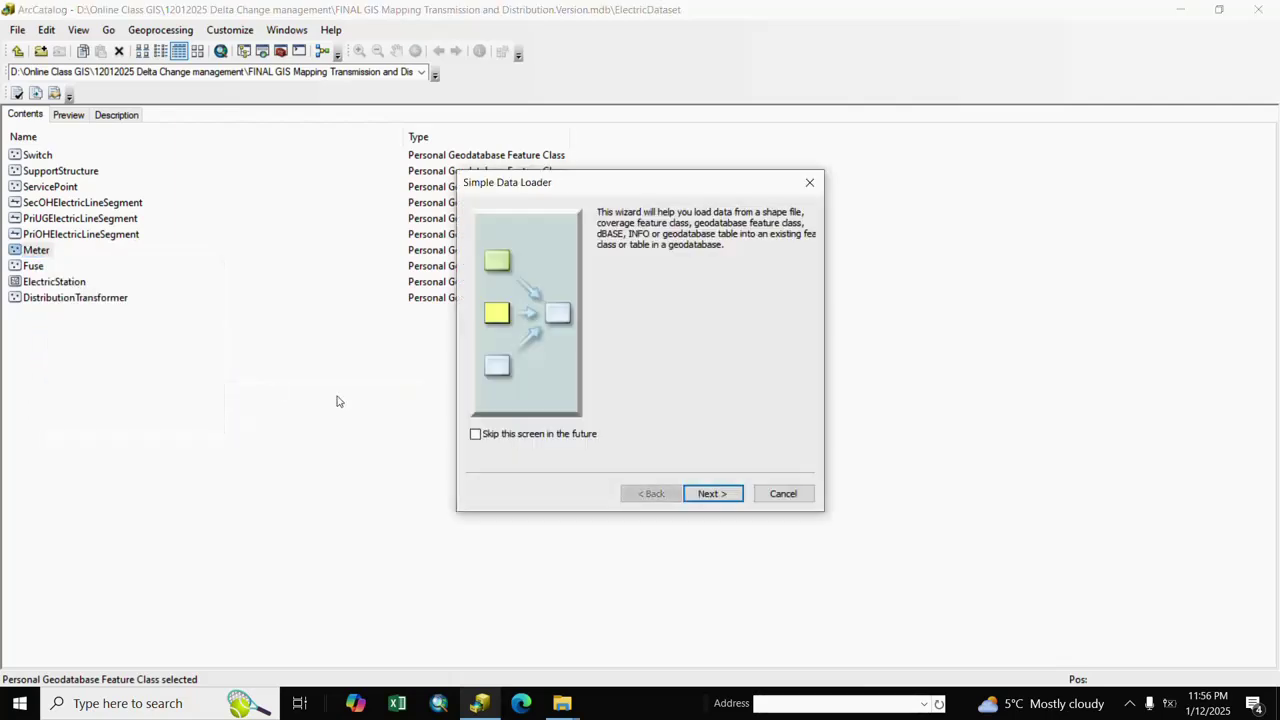
click(718, 494)
click(762, 285)
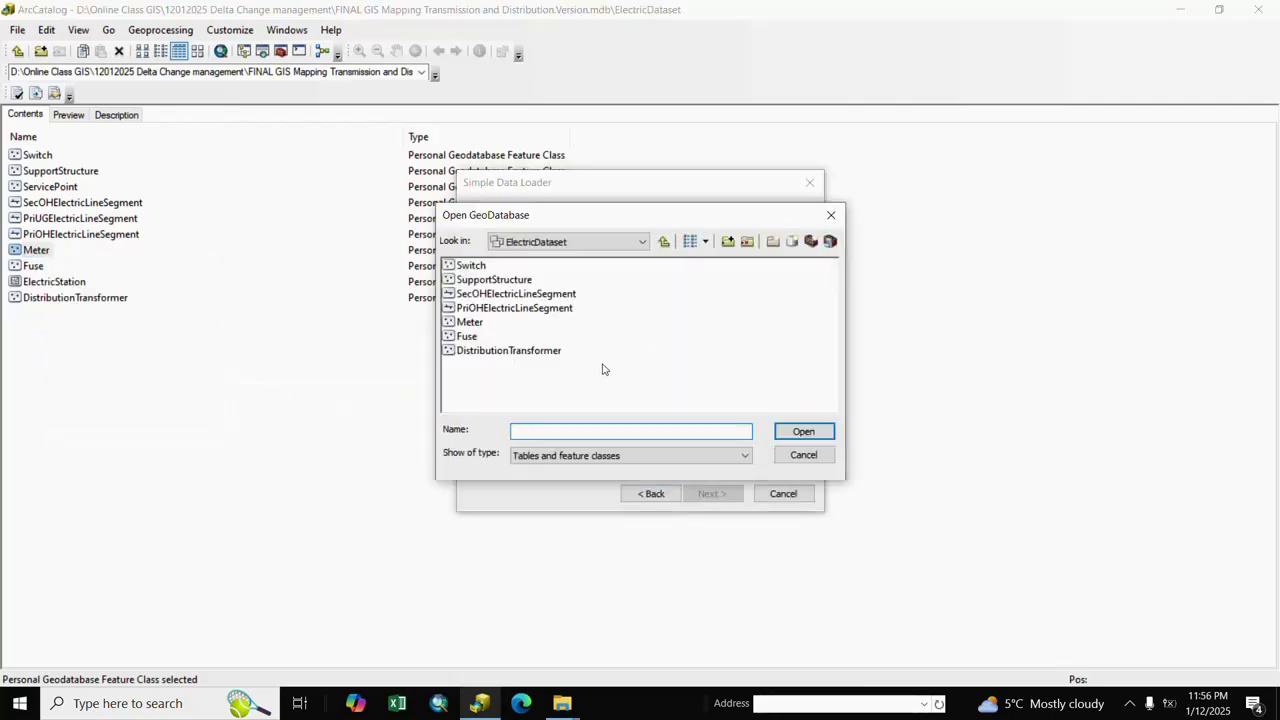
click(469, 324)
click(806, 431)
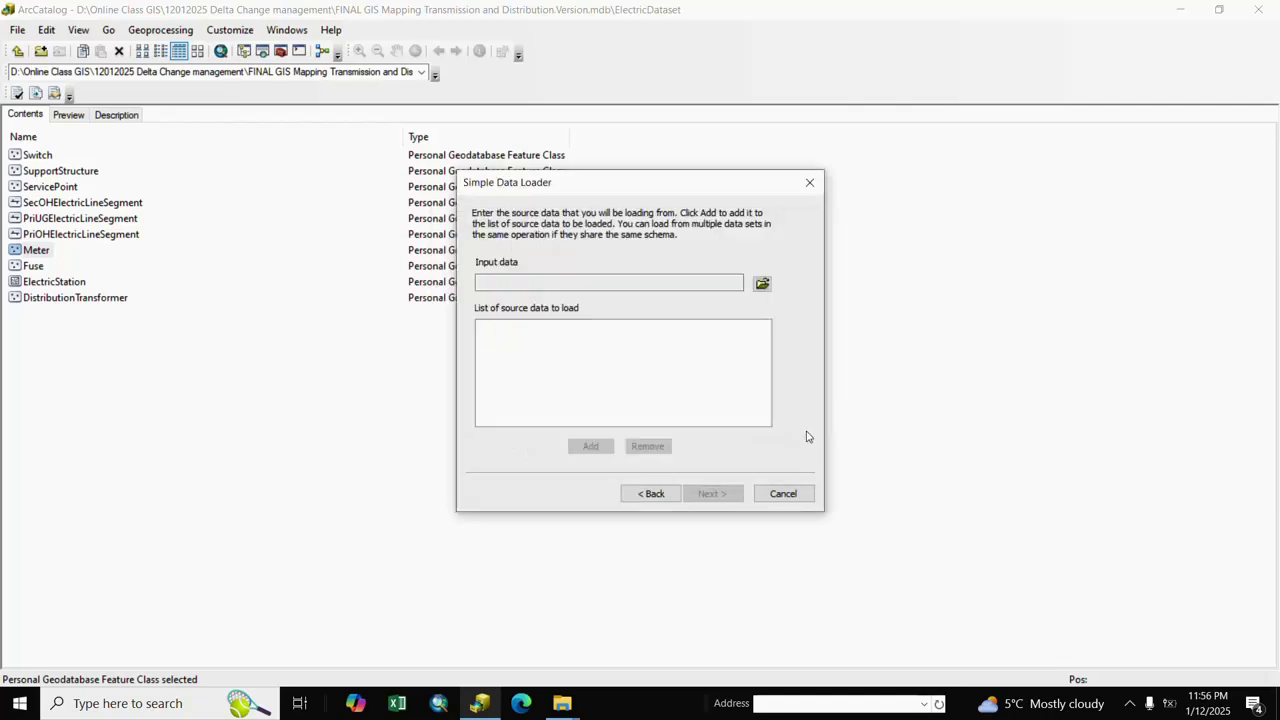
click(588, 446)
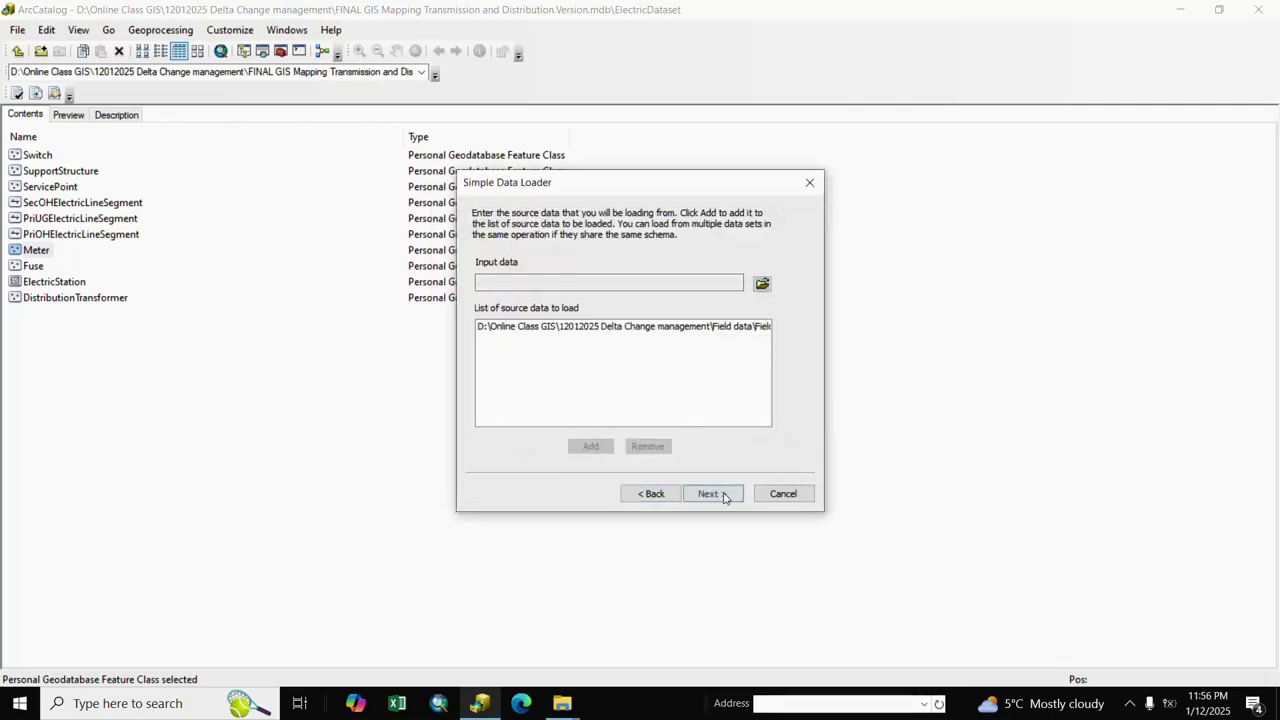
Step: Accept the matching source fields and load all of the source data into the Meter feature class
click(716, 494)
click(716, 495)
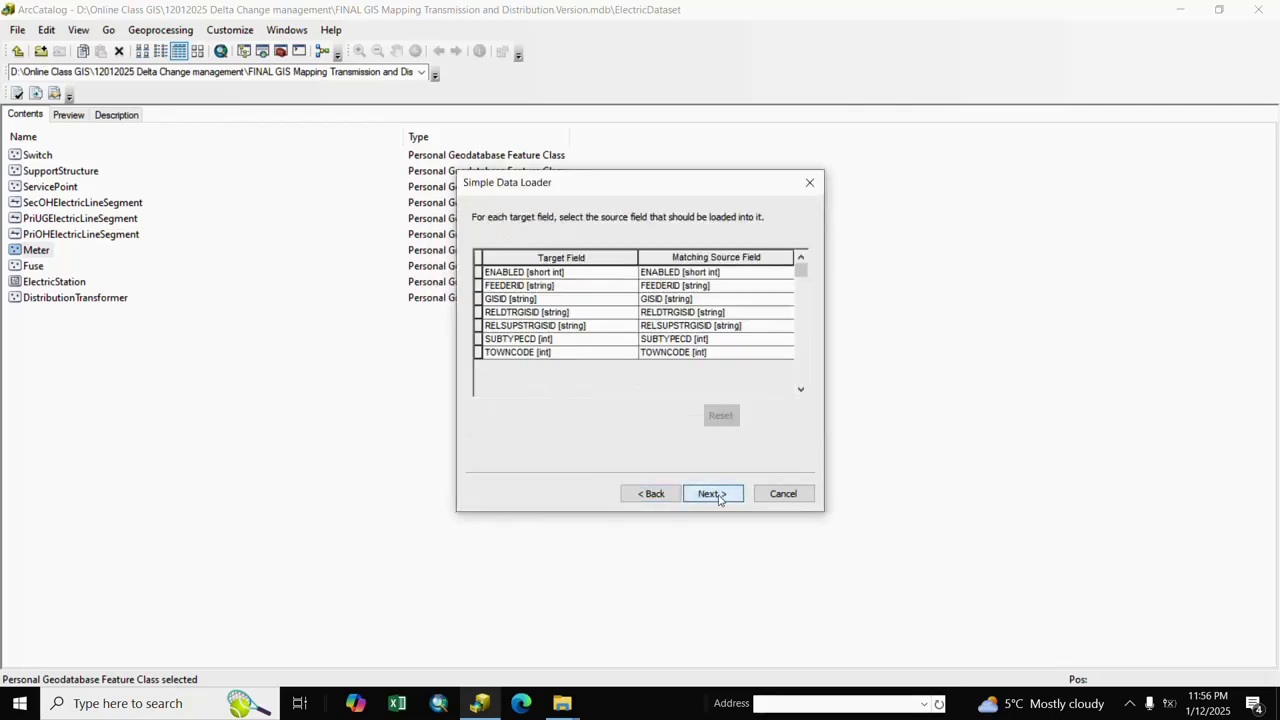
click(716, 495)
click(720, 494)
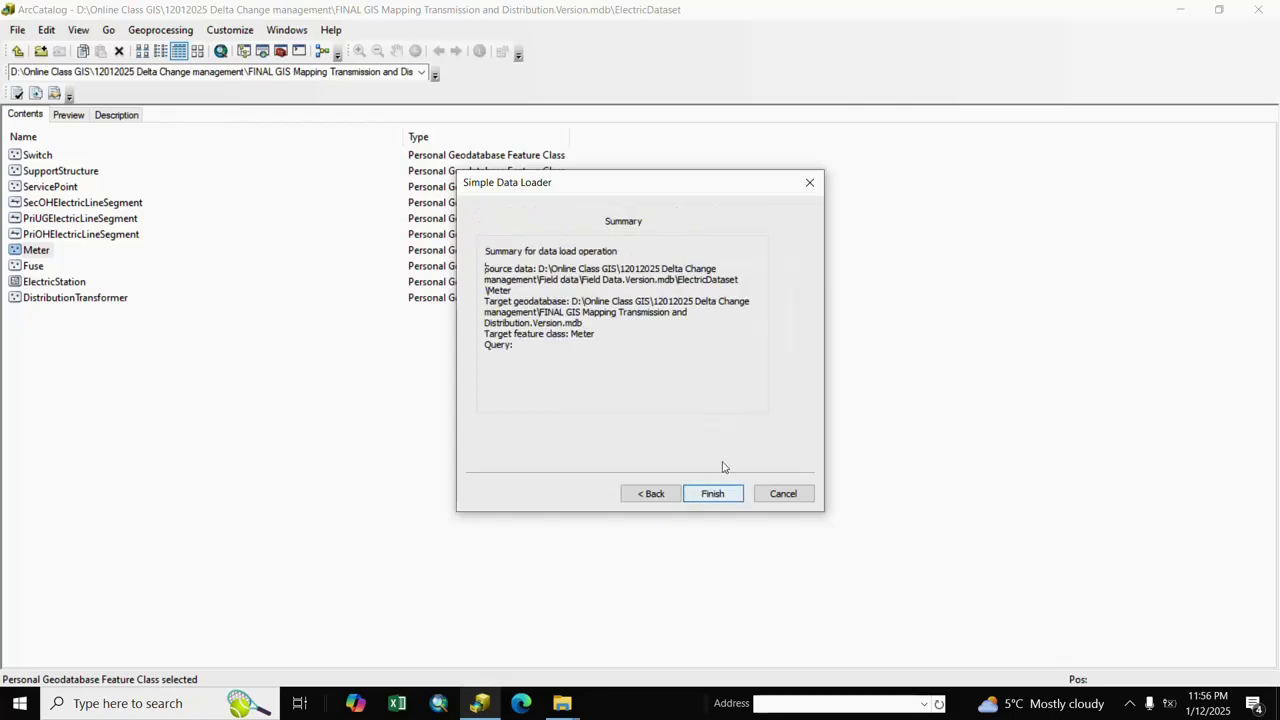
click(715, 494)
Step: Start loading data into the Fuse feature class, adding Fuse from the field data ElectricDataset as the source
right_click(40, 266)
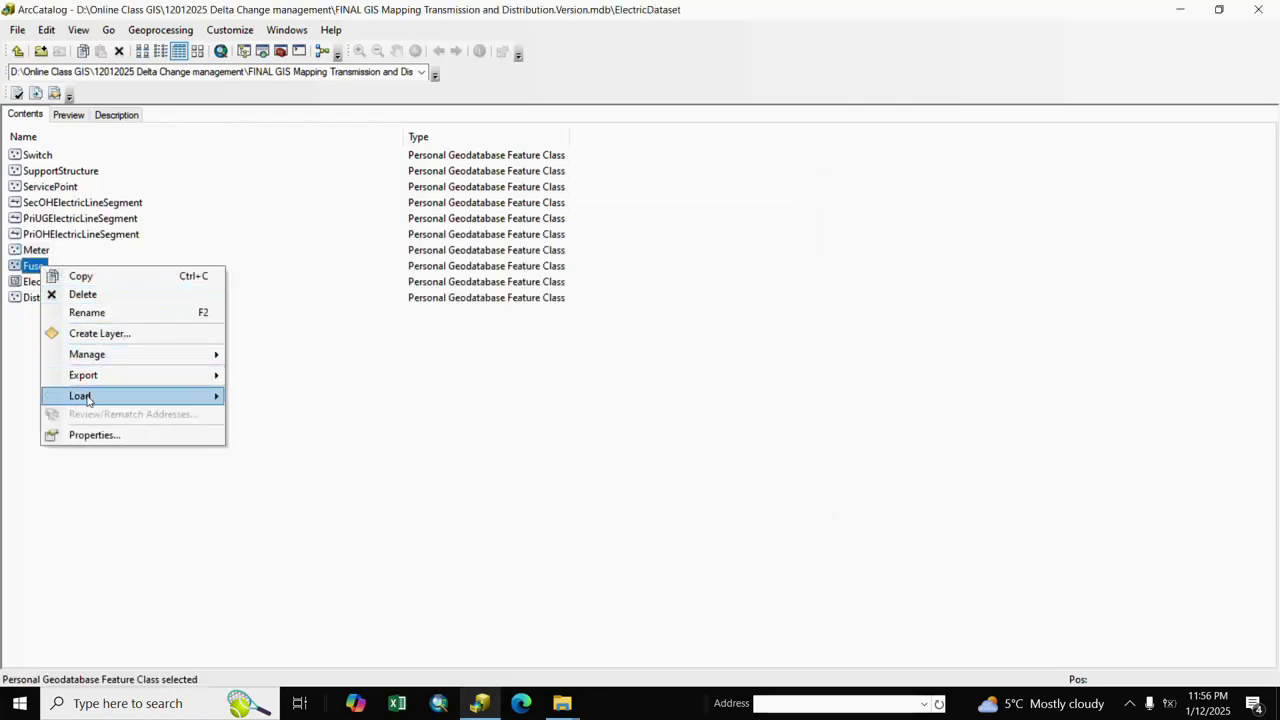
mouse_move(166, 397)
click(283, 398)
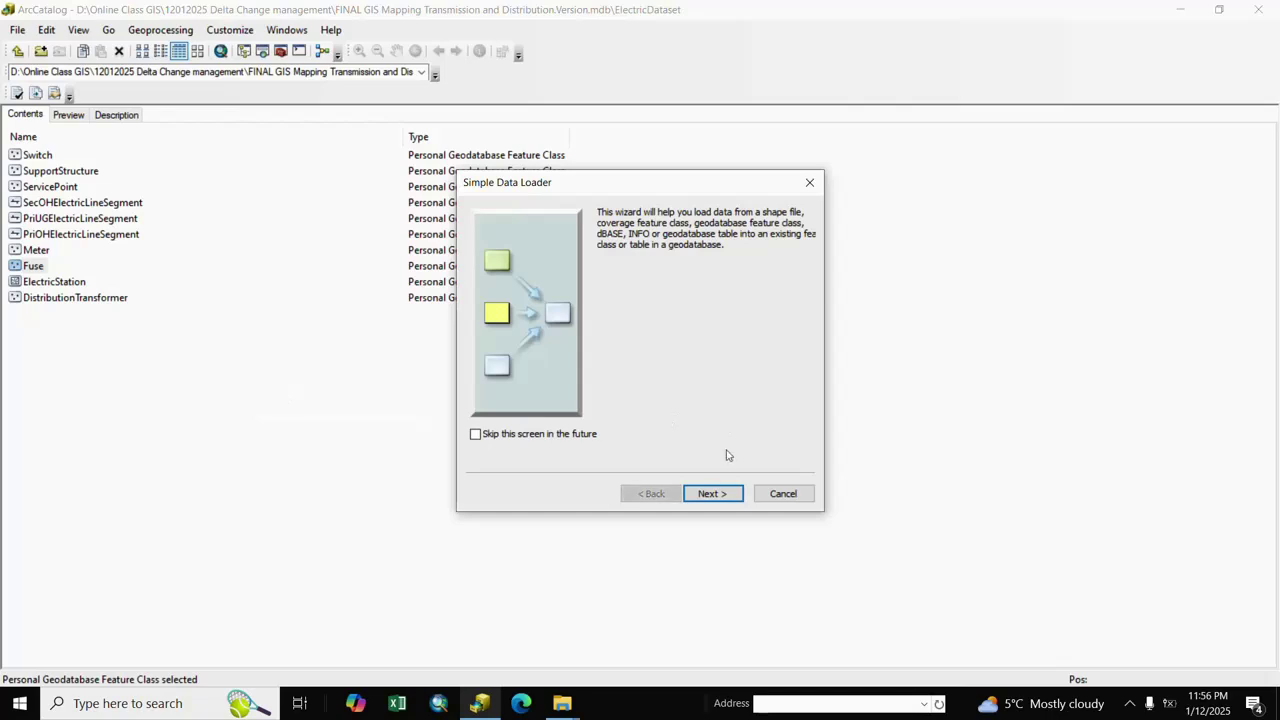
click(713, 494)
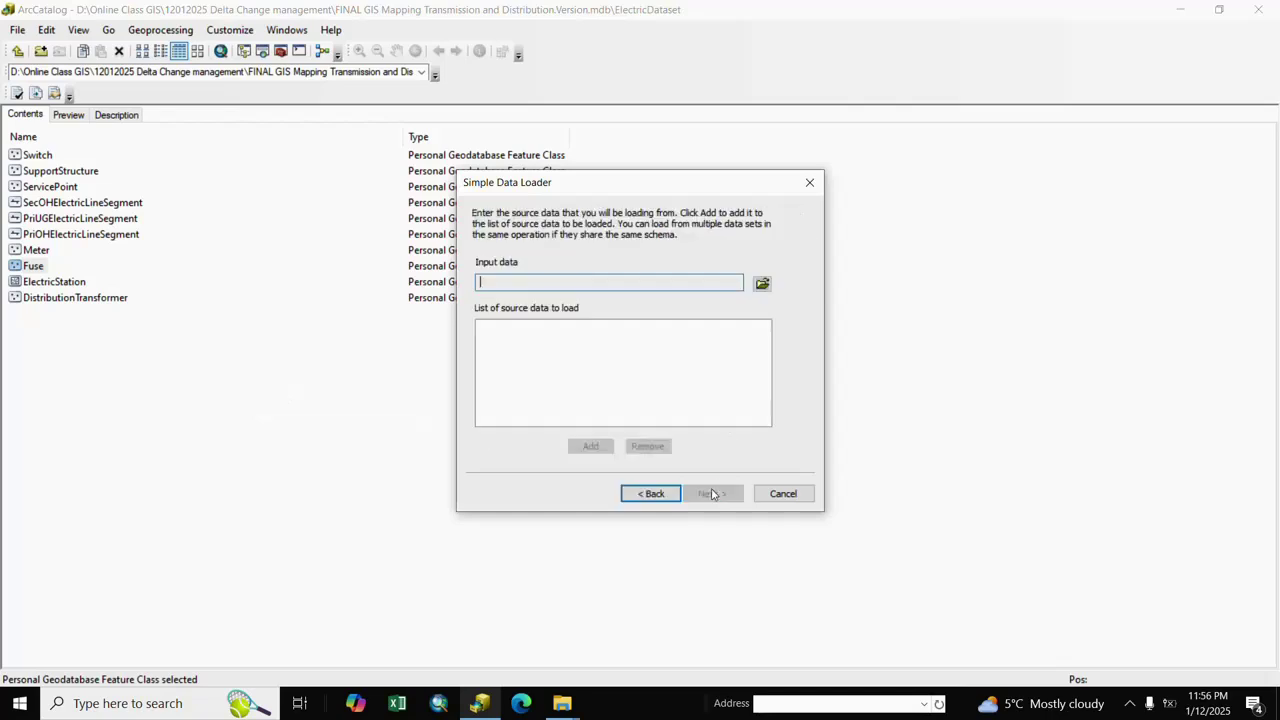
click(762, 284)
click(468, 337)
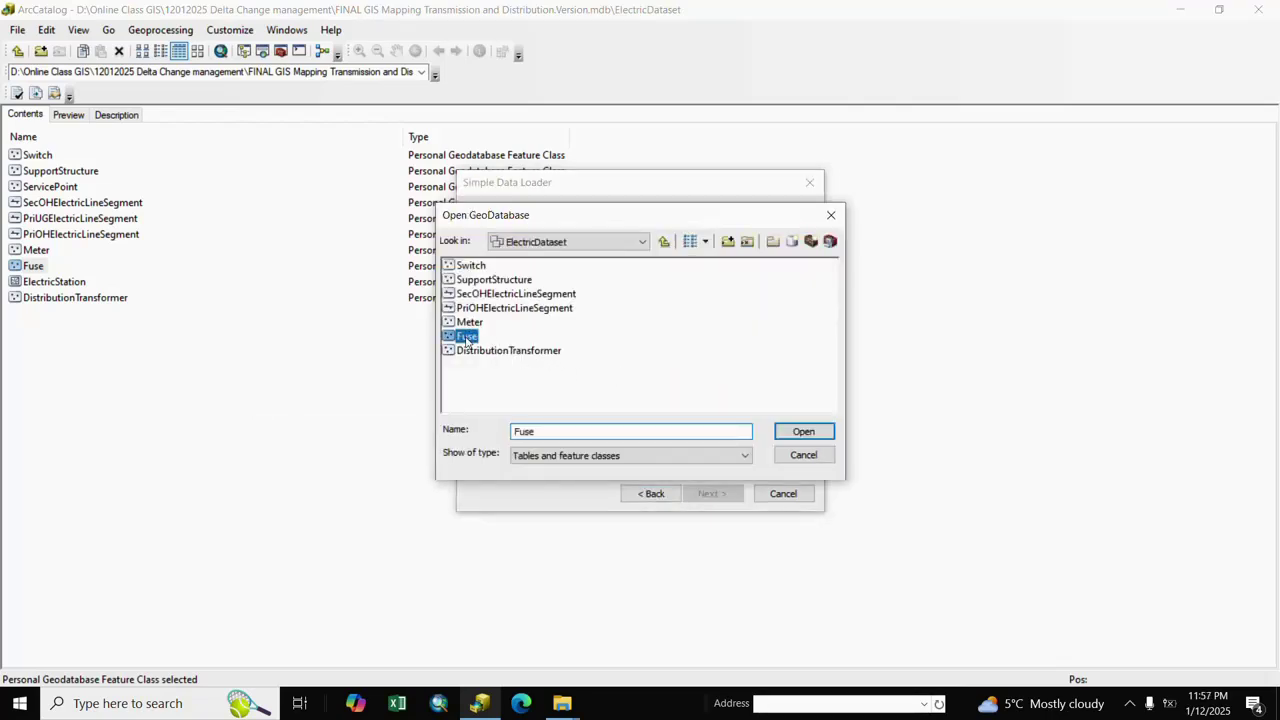
click(804, 431)
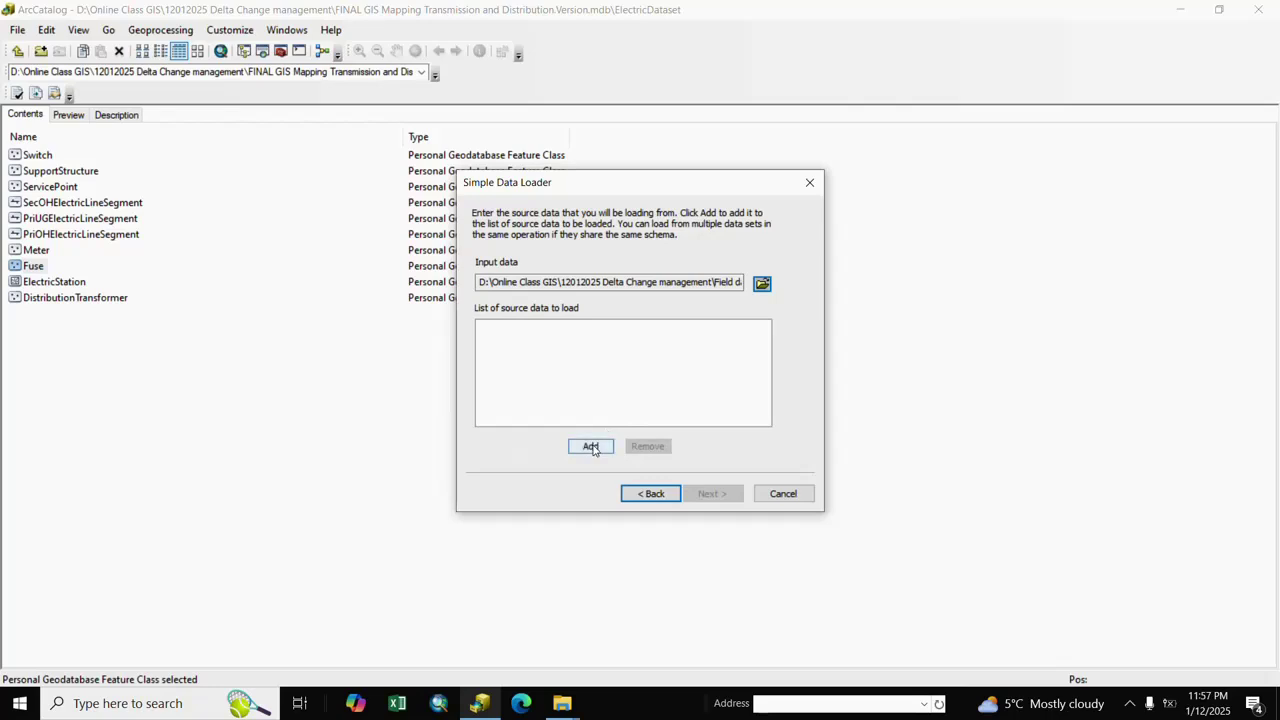
click(590, 446)
Step: Accept the matching source fields and load all of the source data into the Fuse feature class without a subtype
click(712, 494)
click(720, 500)
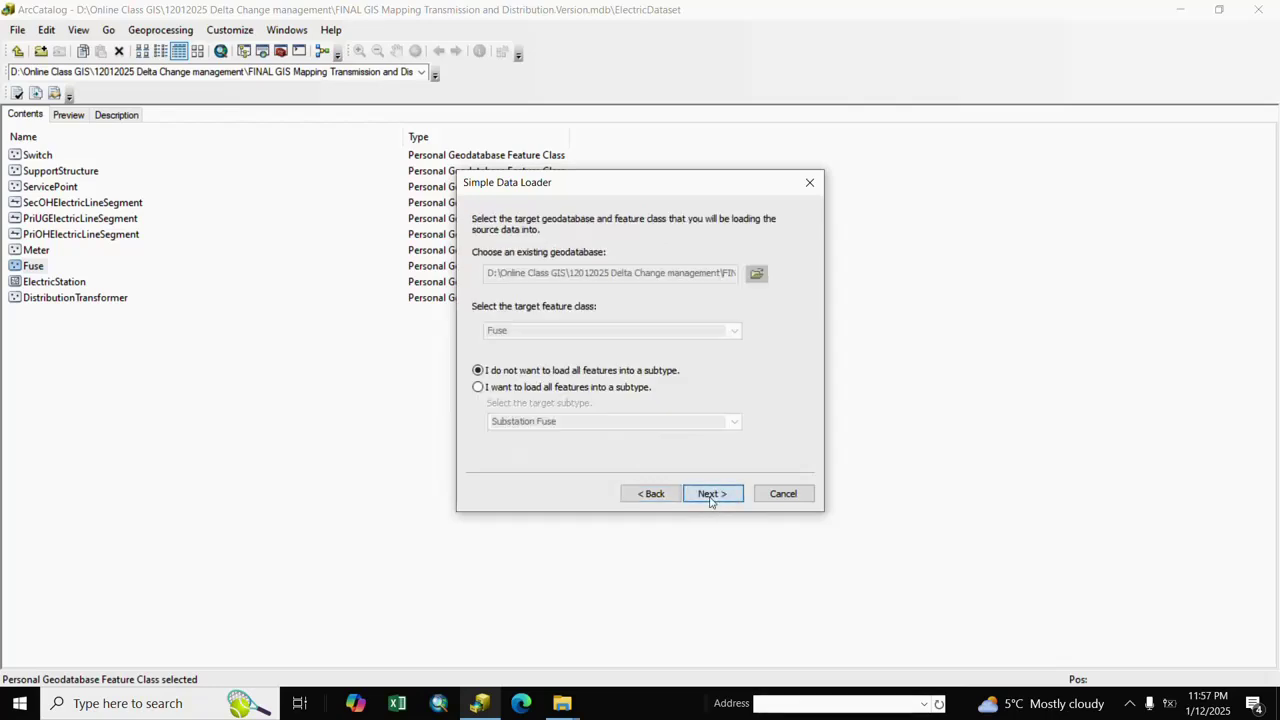
click(718, 495)
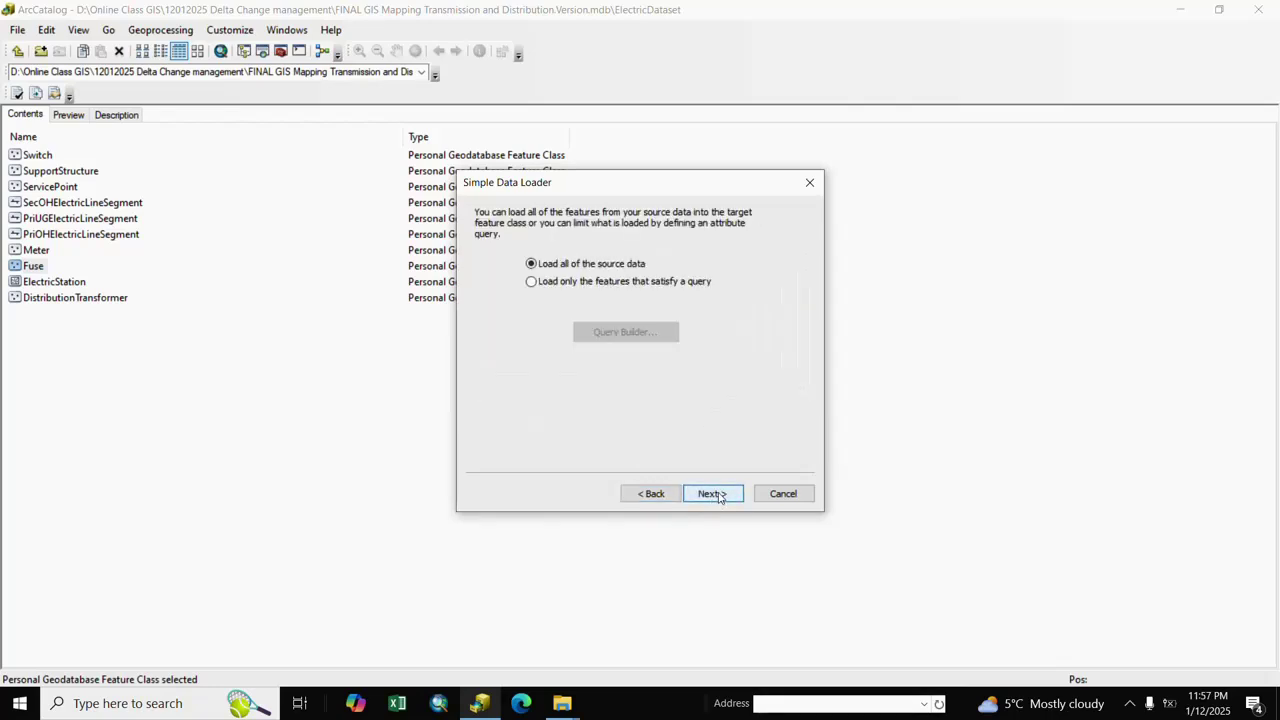
click(718, 495)
click(714, 494)
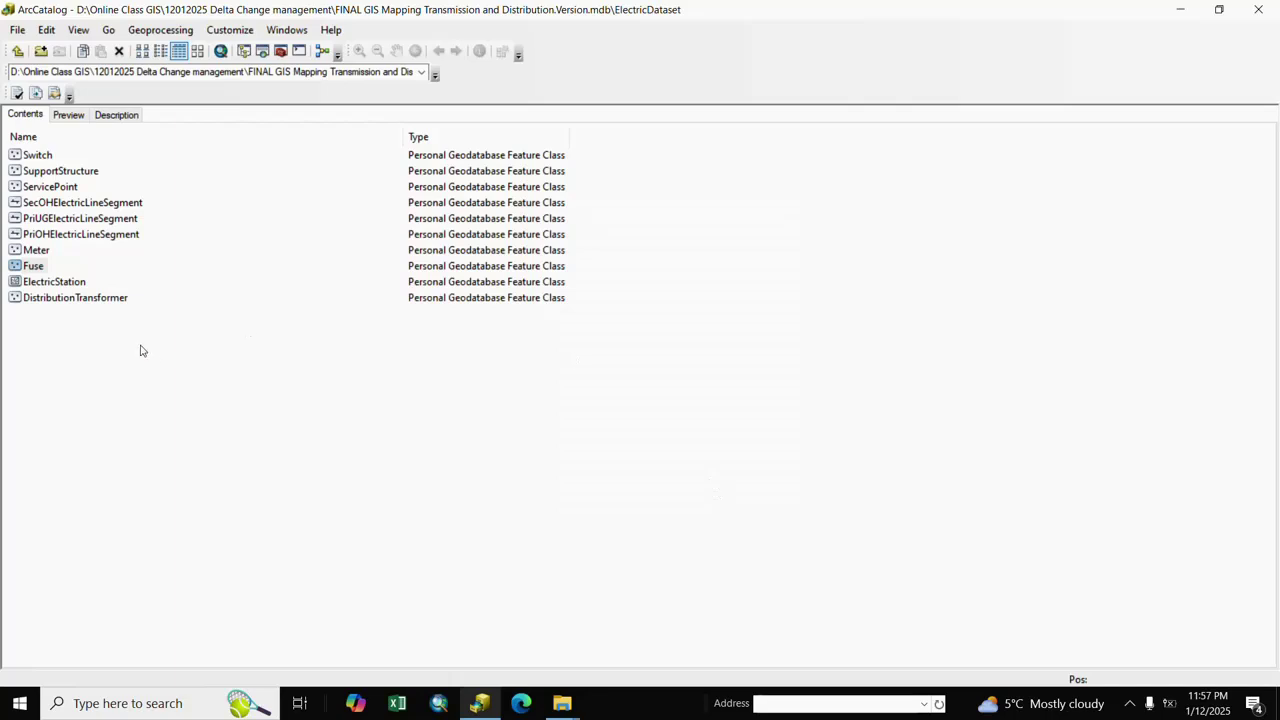
Step: Start loading data into the DistributionTransformer feature class, adding DistributionTransformer from the field data ElectricDataset as the source
right_click(77, 298)
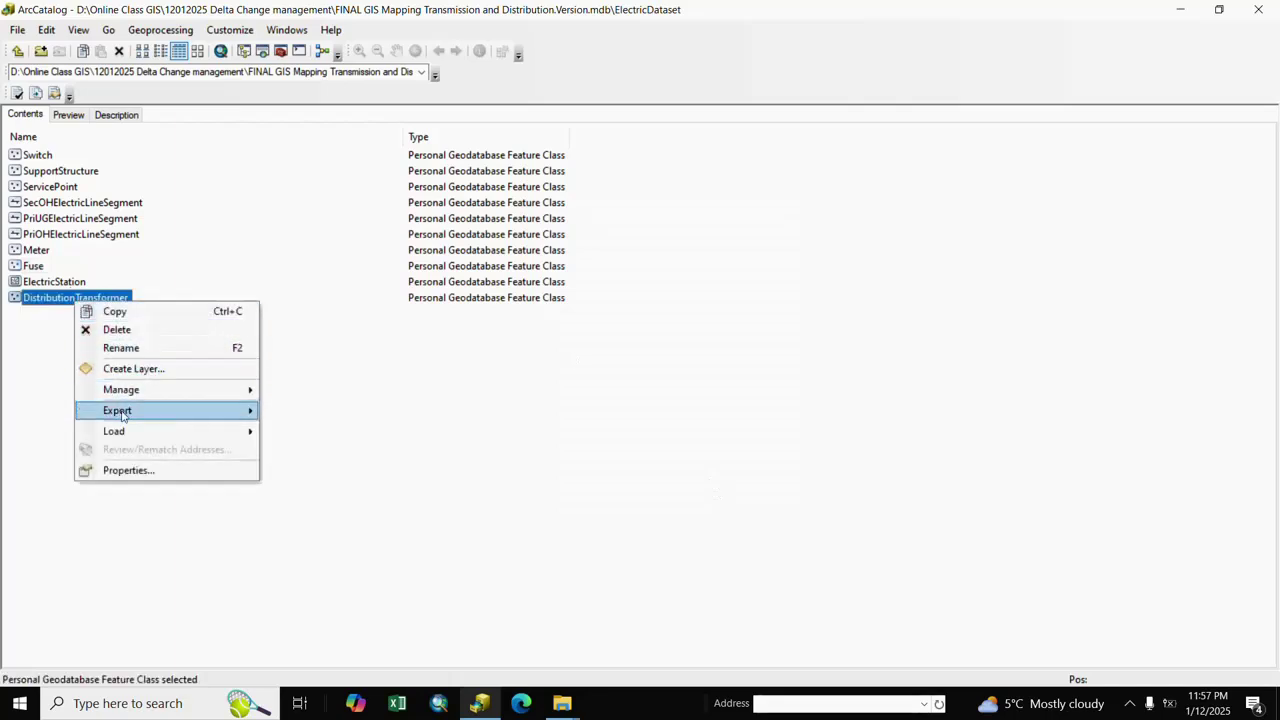
mouse_move(110, 432)
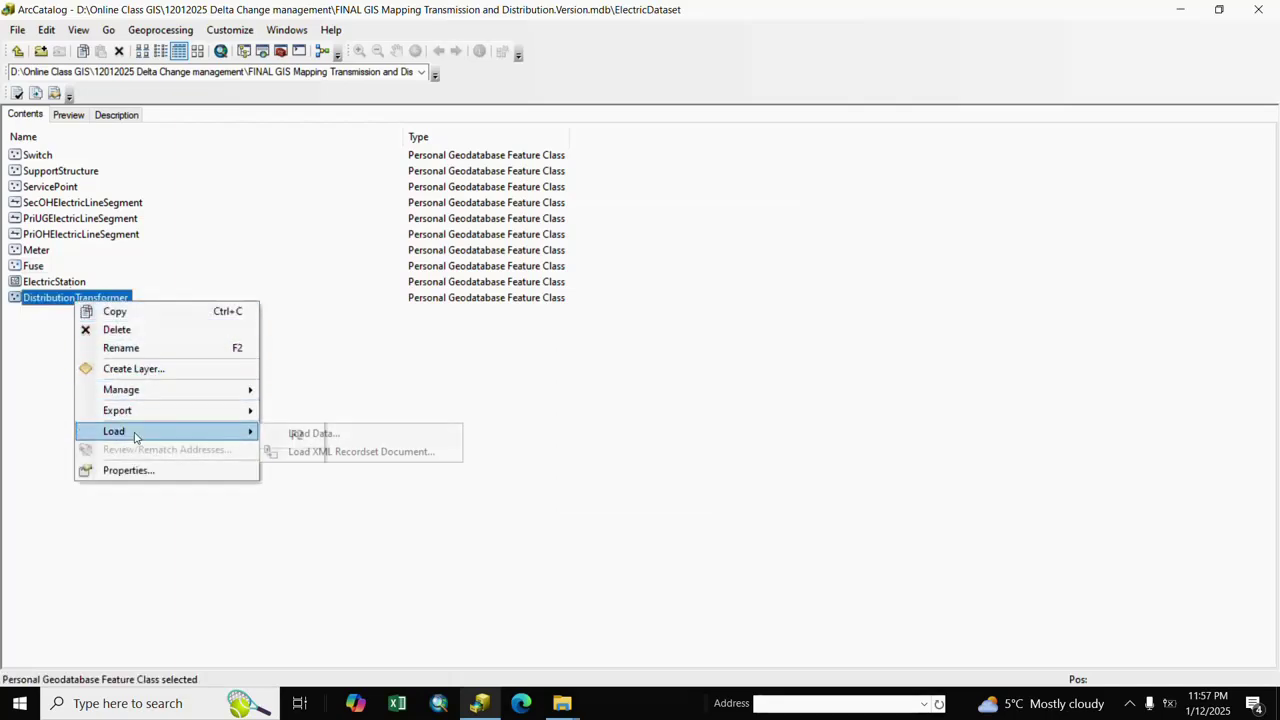
click(320, 434)
click(725, 494)
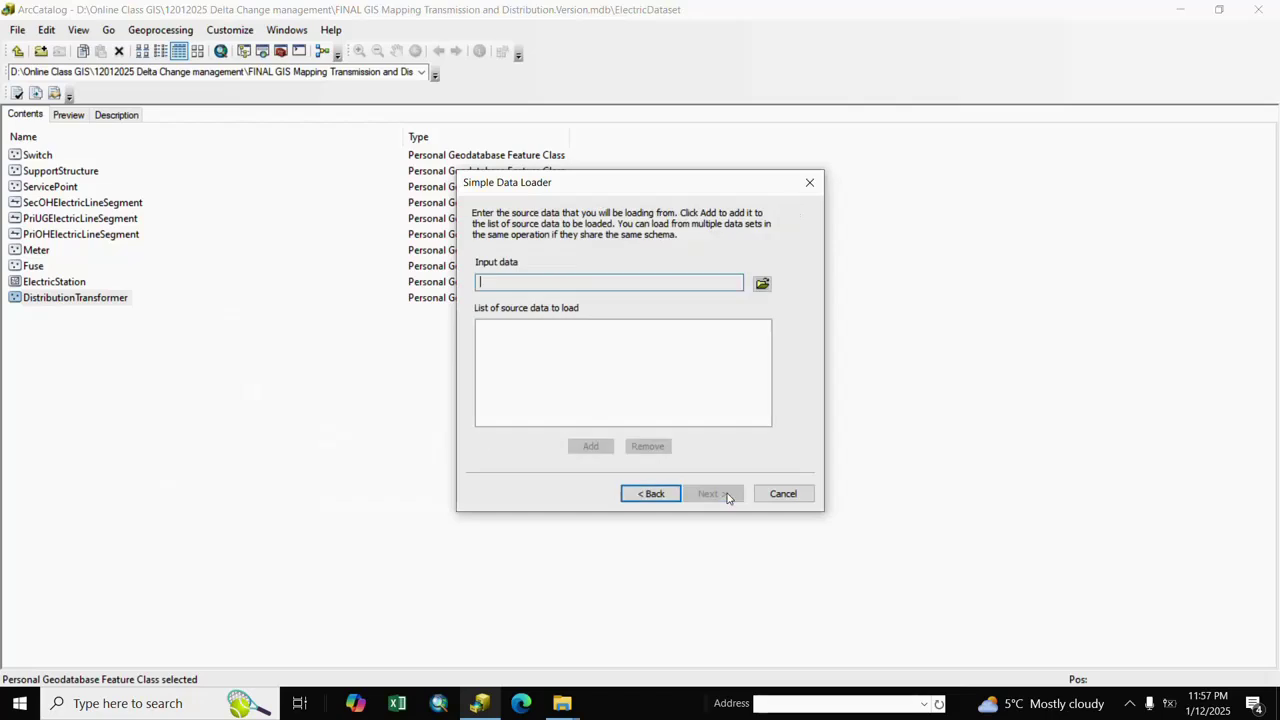
click(762, 284)
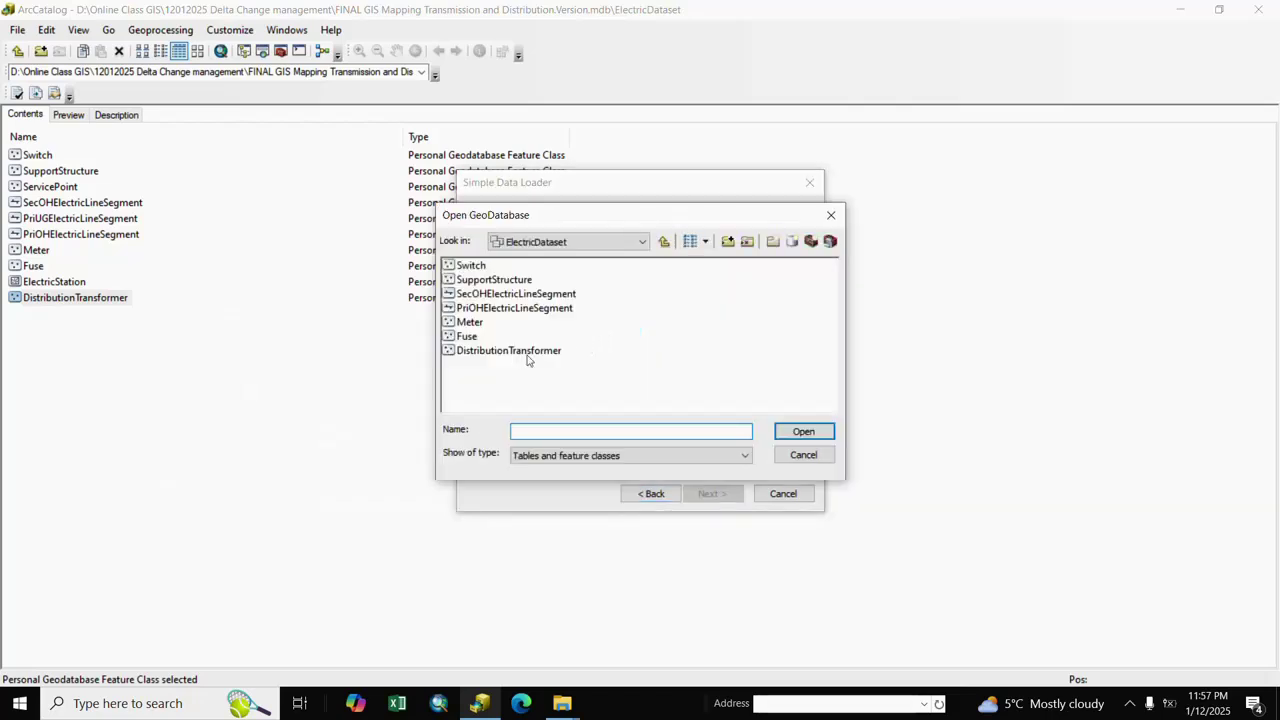
click(516, 352)
click(804, 431)
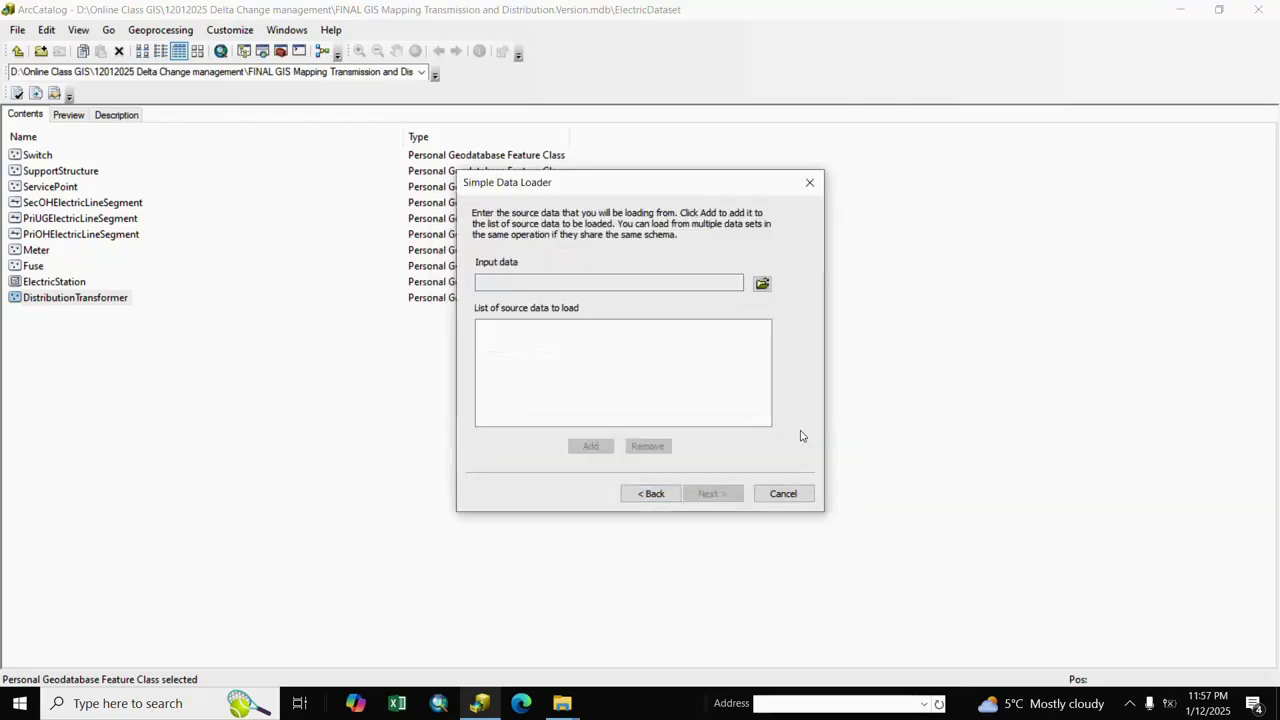
click(588, 446)
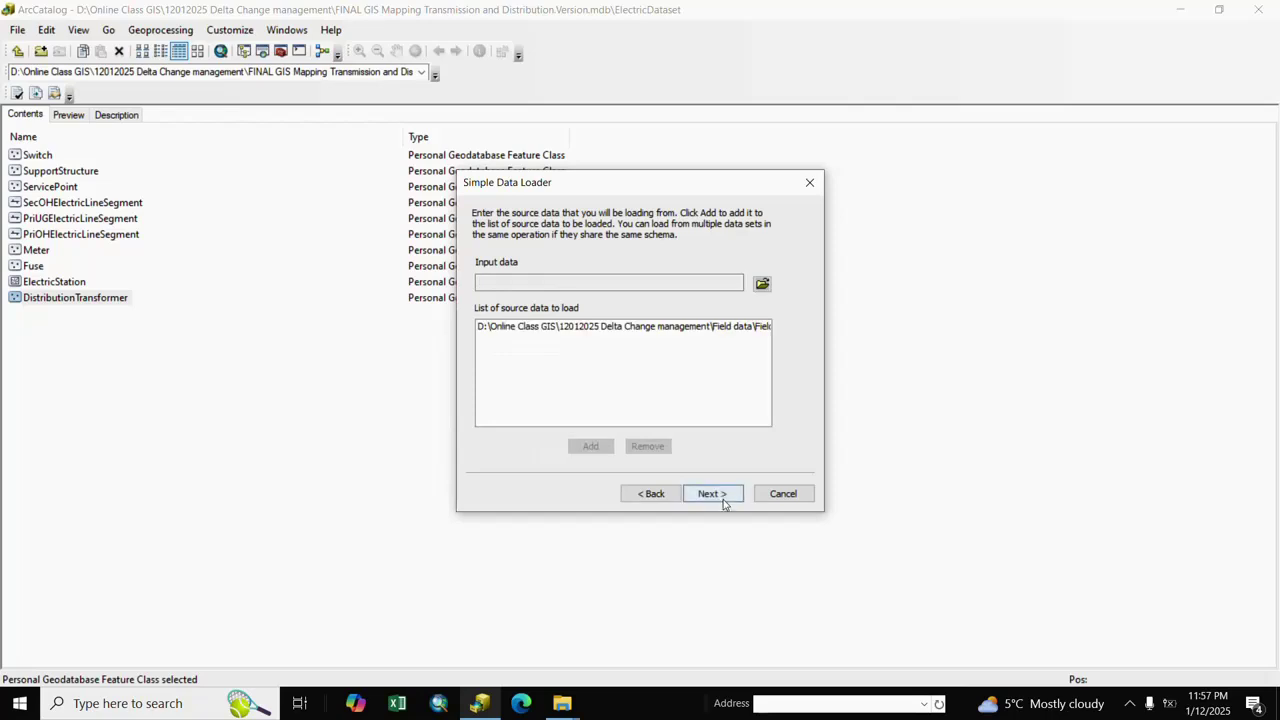
Step: Accept the matching source fields and load all of the source data into the DistributionTransformer feature class
click(713, 494)
click(713, 494)
click(713, 494)
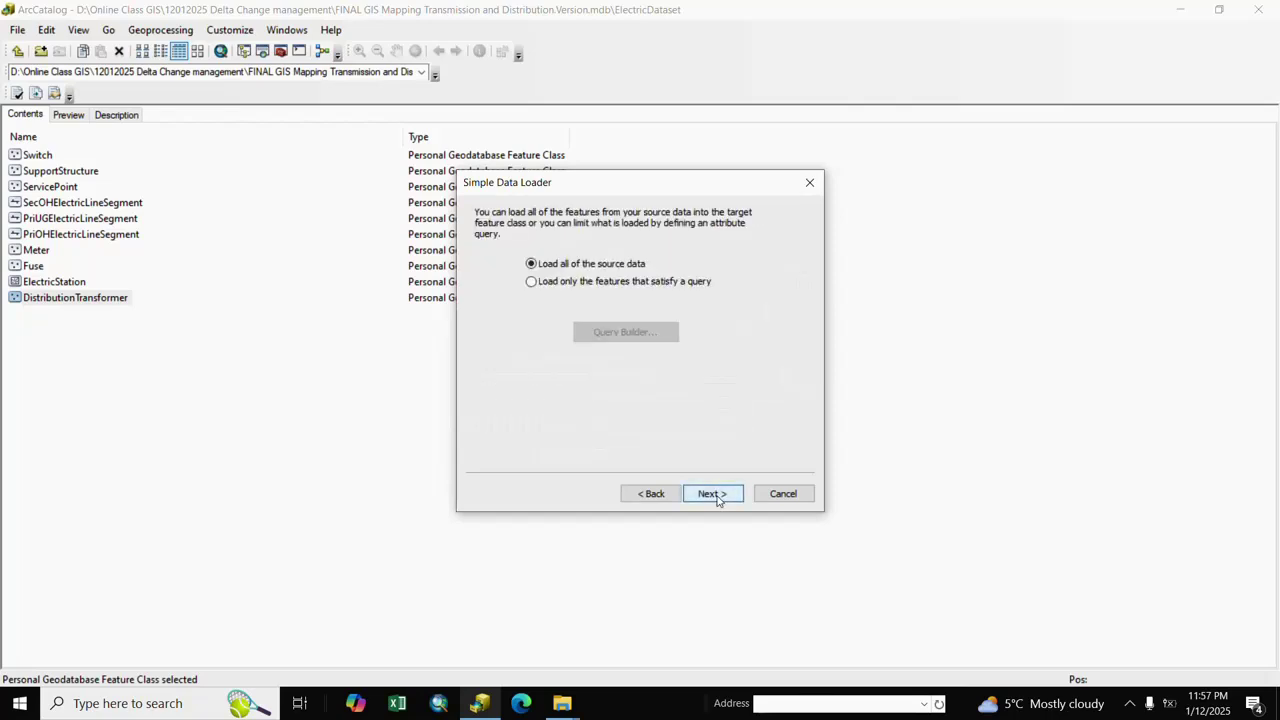
click(713, 494)
click(713, 494)
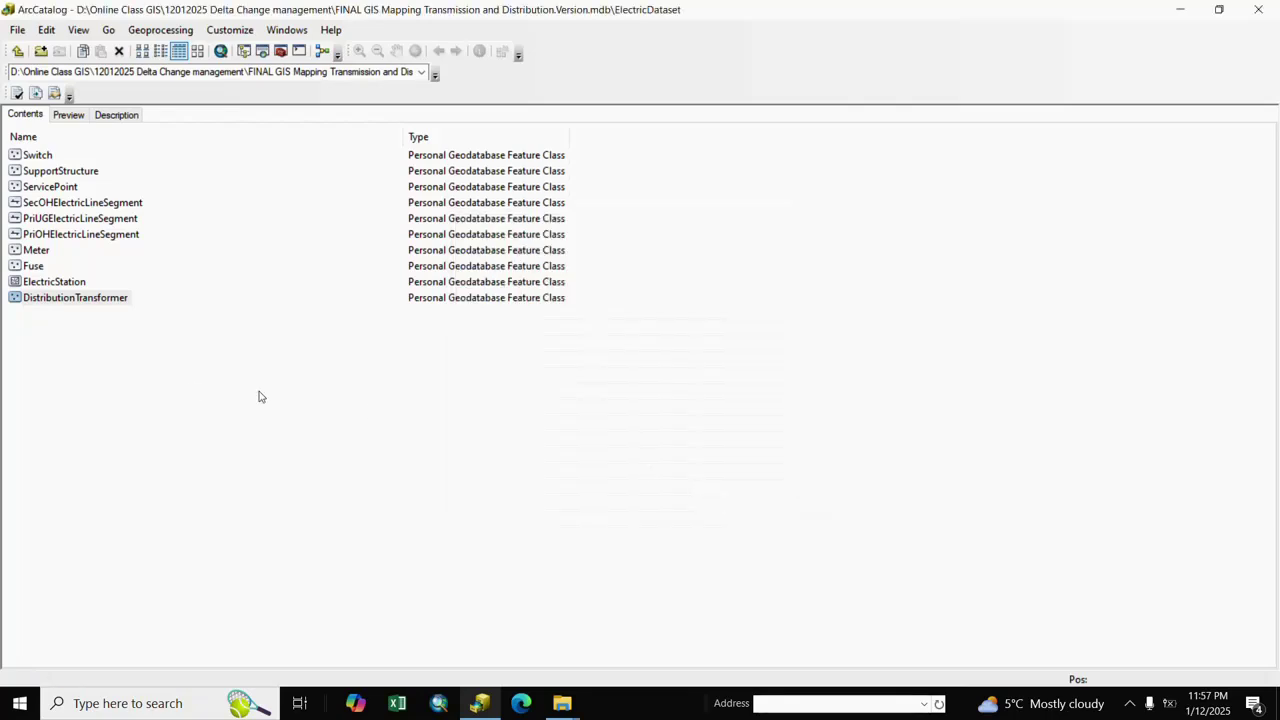
click(136, 403)
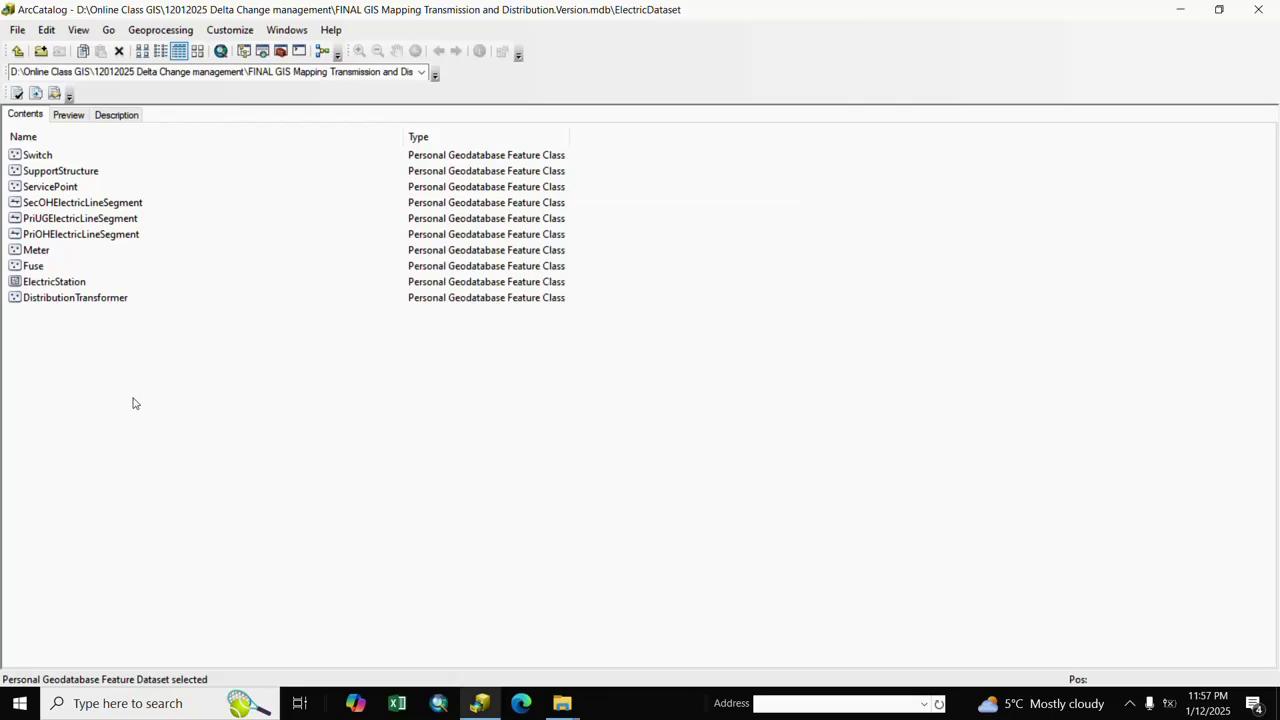
drag(129, 362, 37, 138)
click(171, 422)
Step: Start a new geometric network in the ElectricDataset, keeping the name ElectricDataset_Net and no feature snapping
right_click(76, 332)
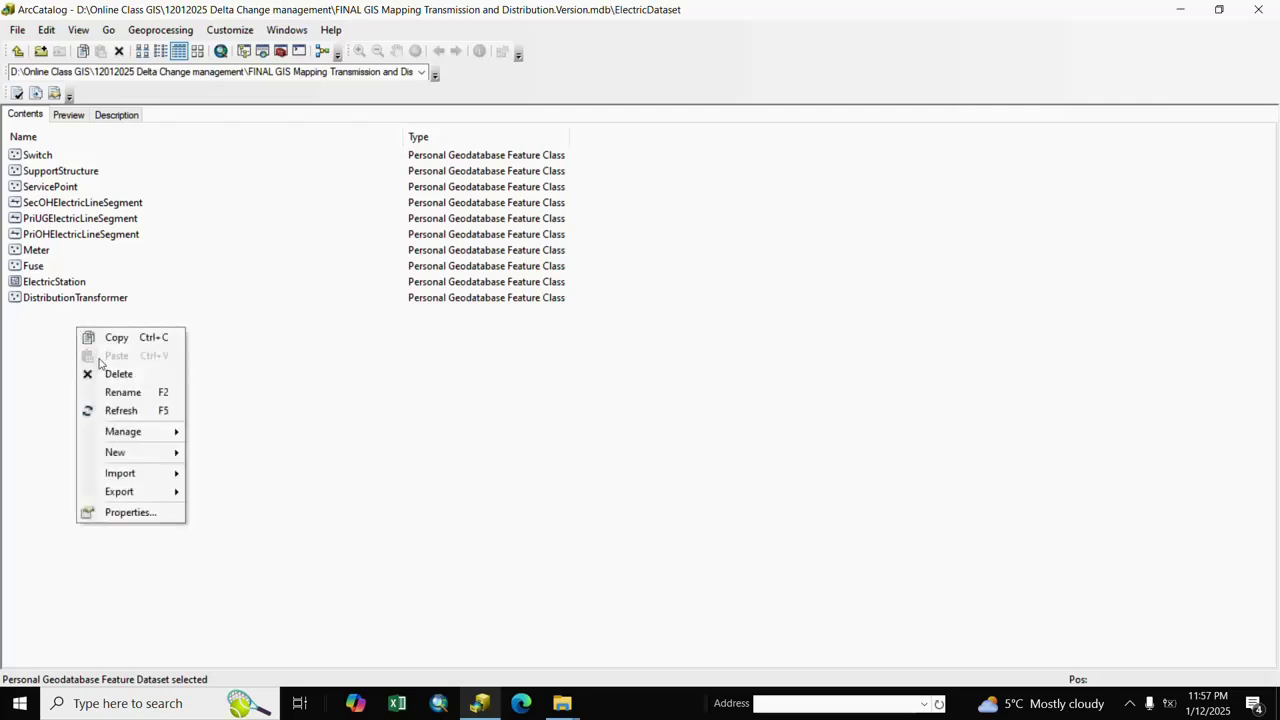
mouse_move(124, 463)
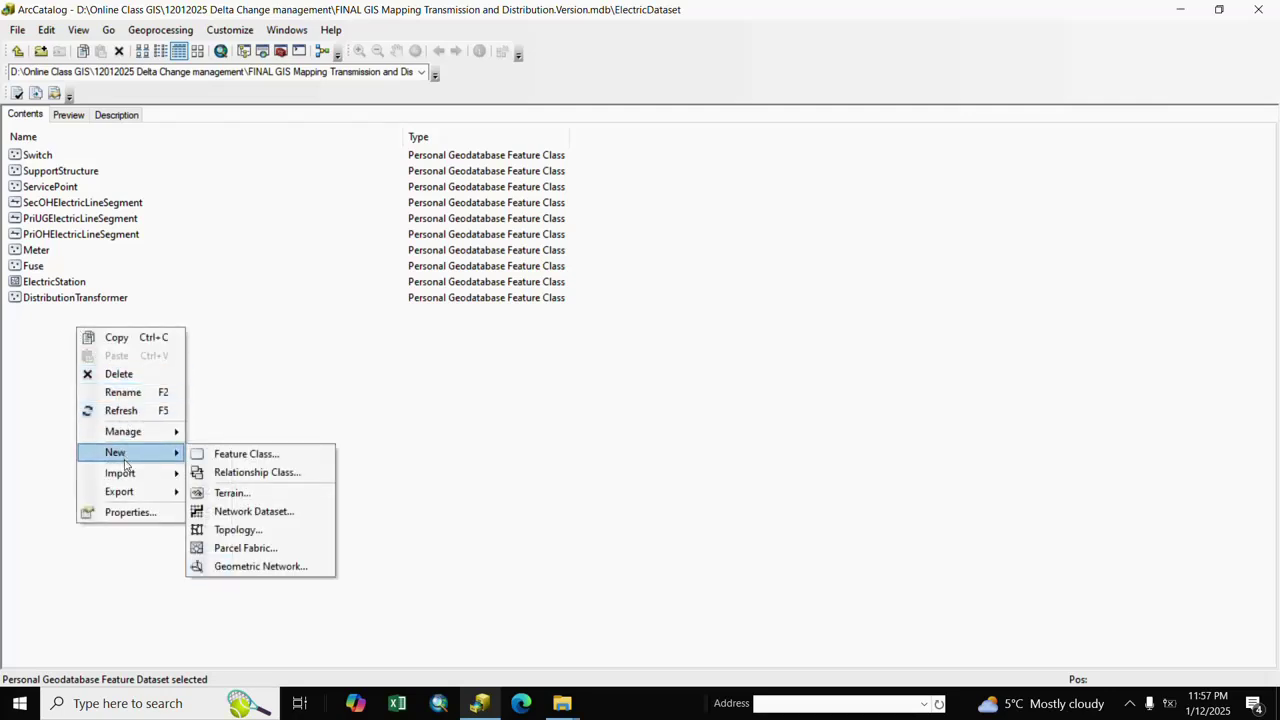
click(260, 567)
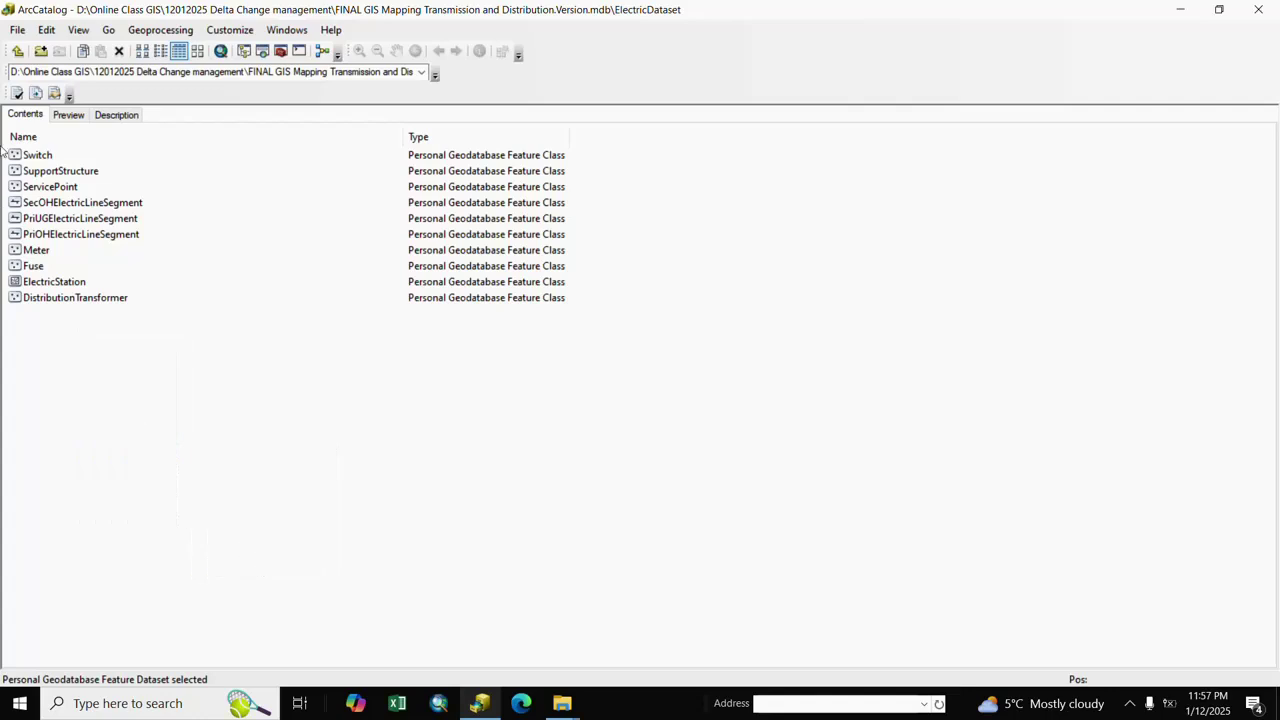
click(707, 483)
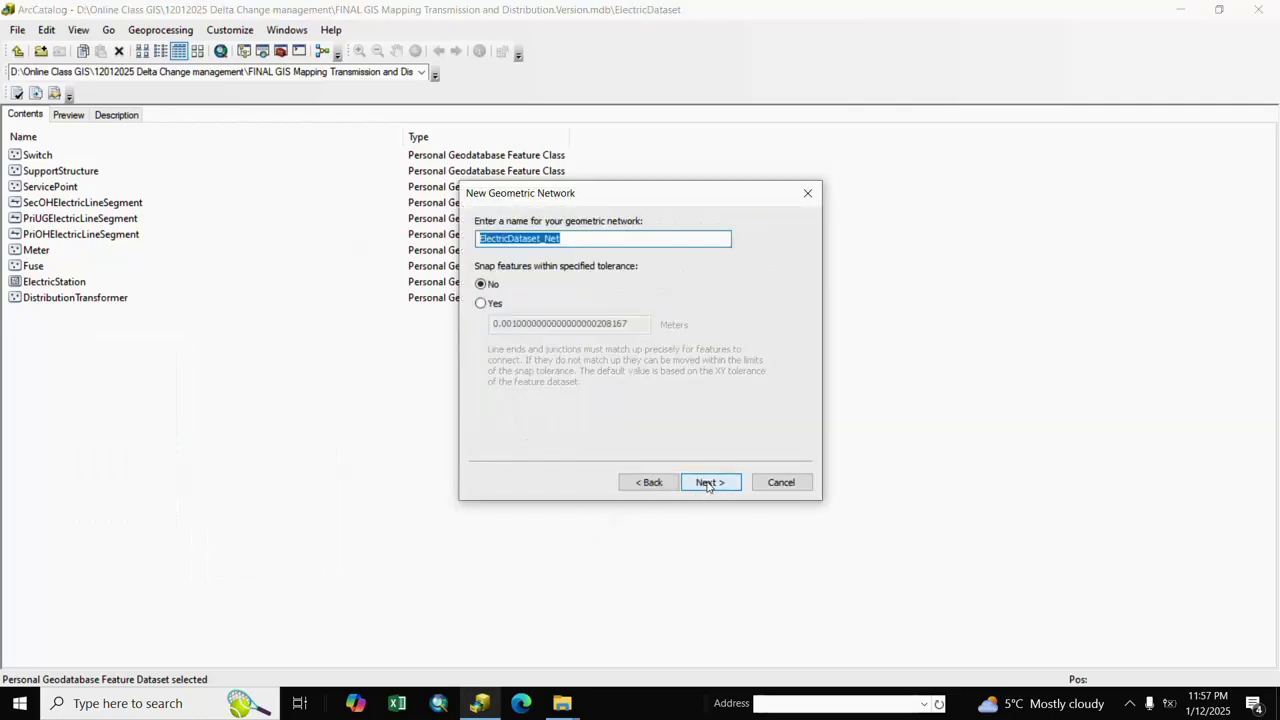
click(707, 483)
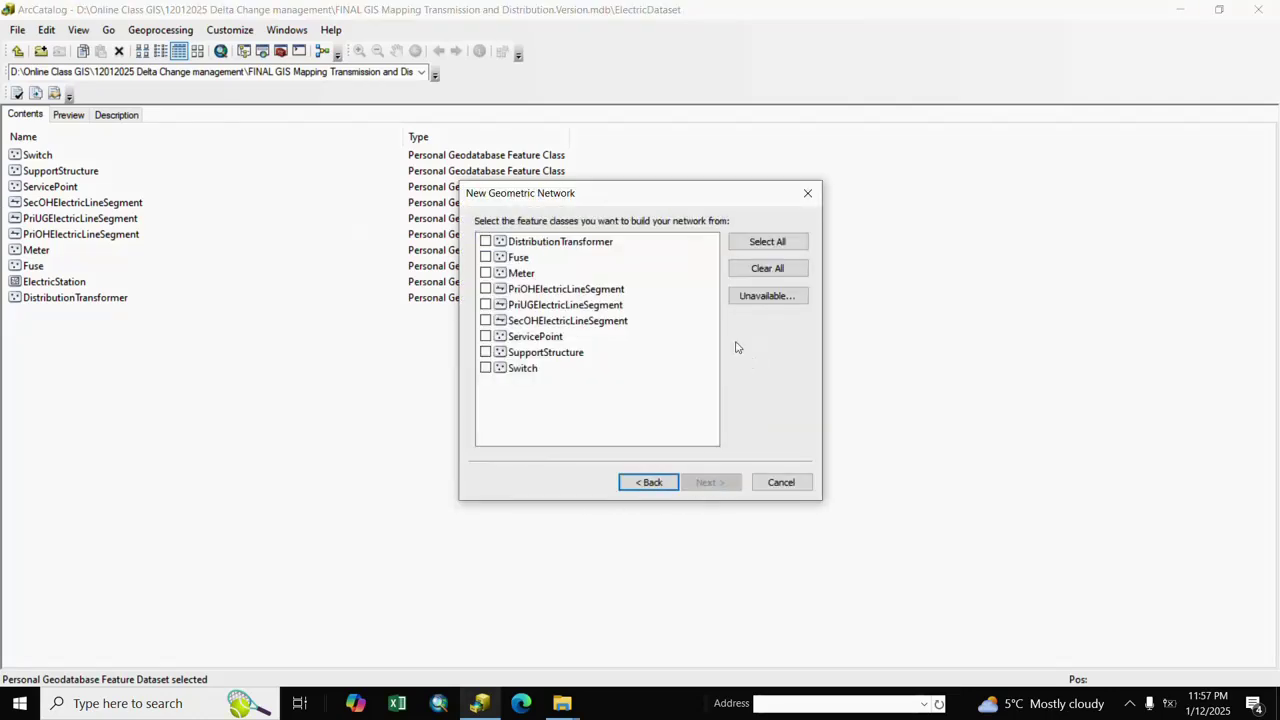
Step: Build the geometric network from all available feature classes, preserving existing enabled values and adding no weights
click(745, 243)
click(709, 484)
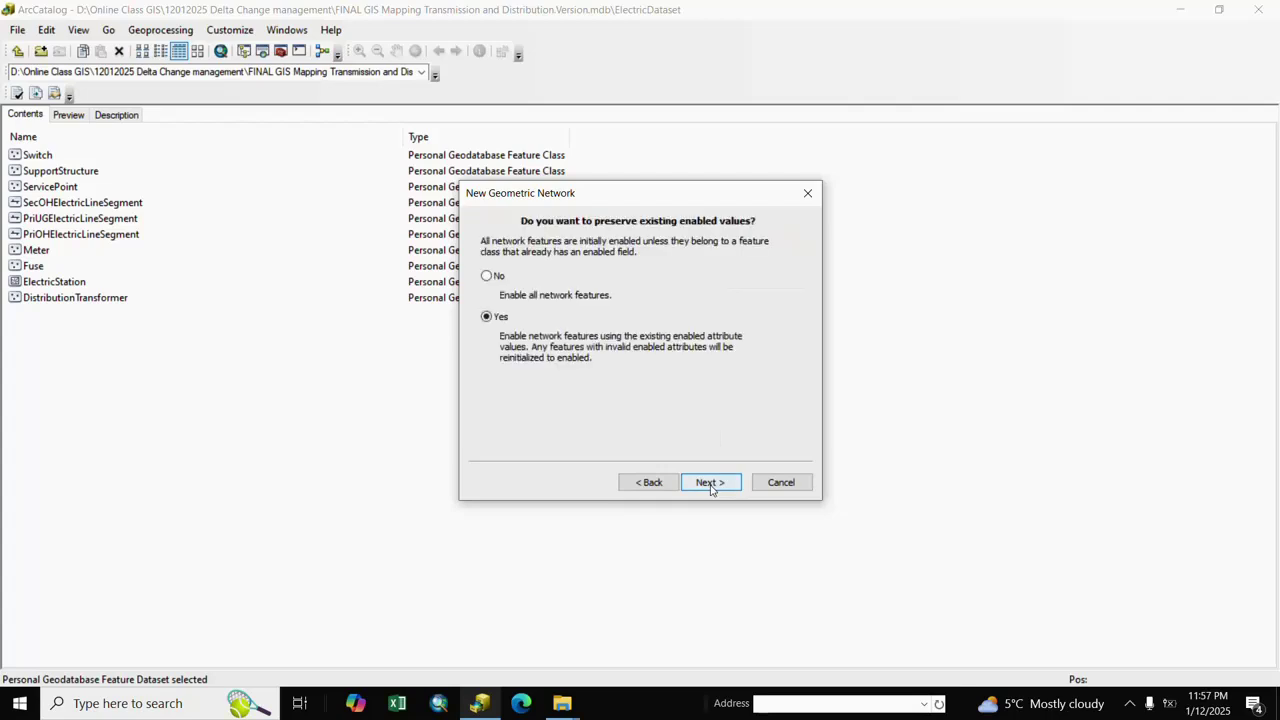
click(710, 484)
click(710, 484)
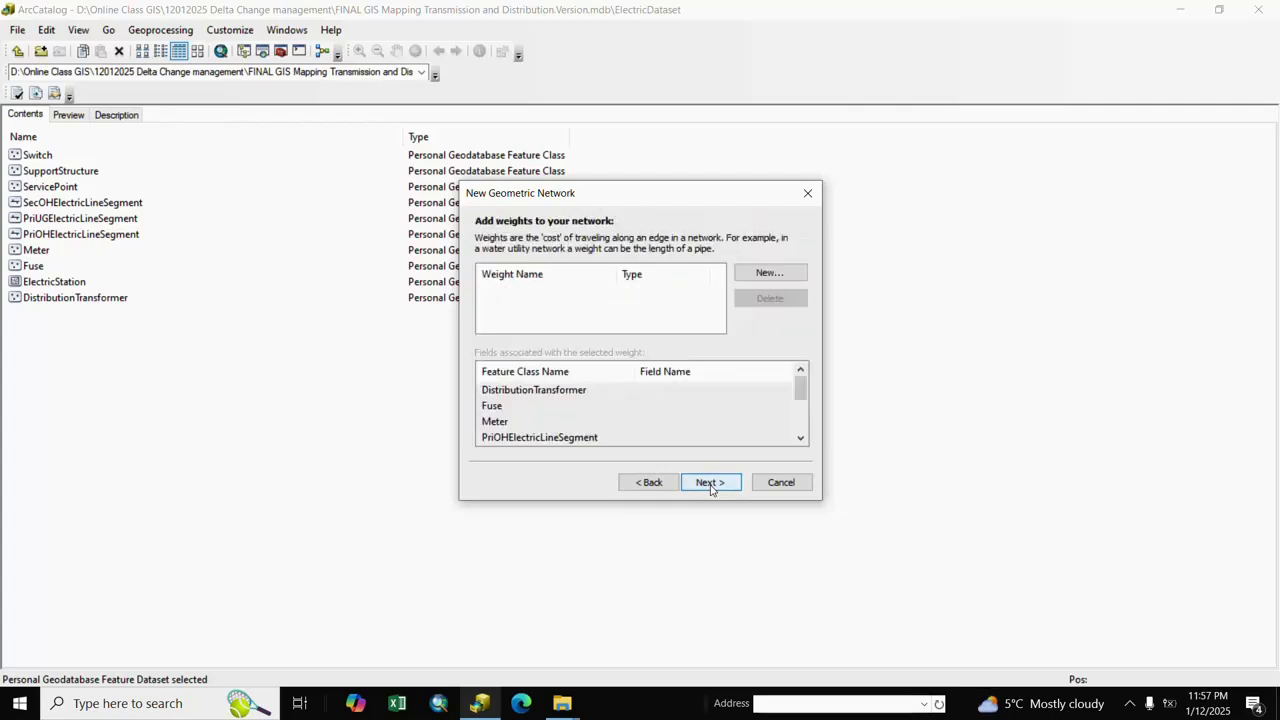
click(710, 484)
click(710, 484)
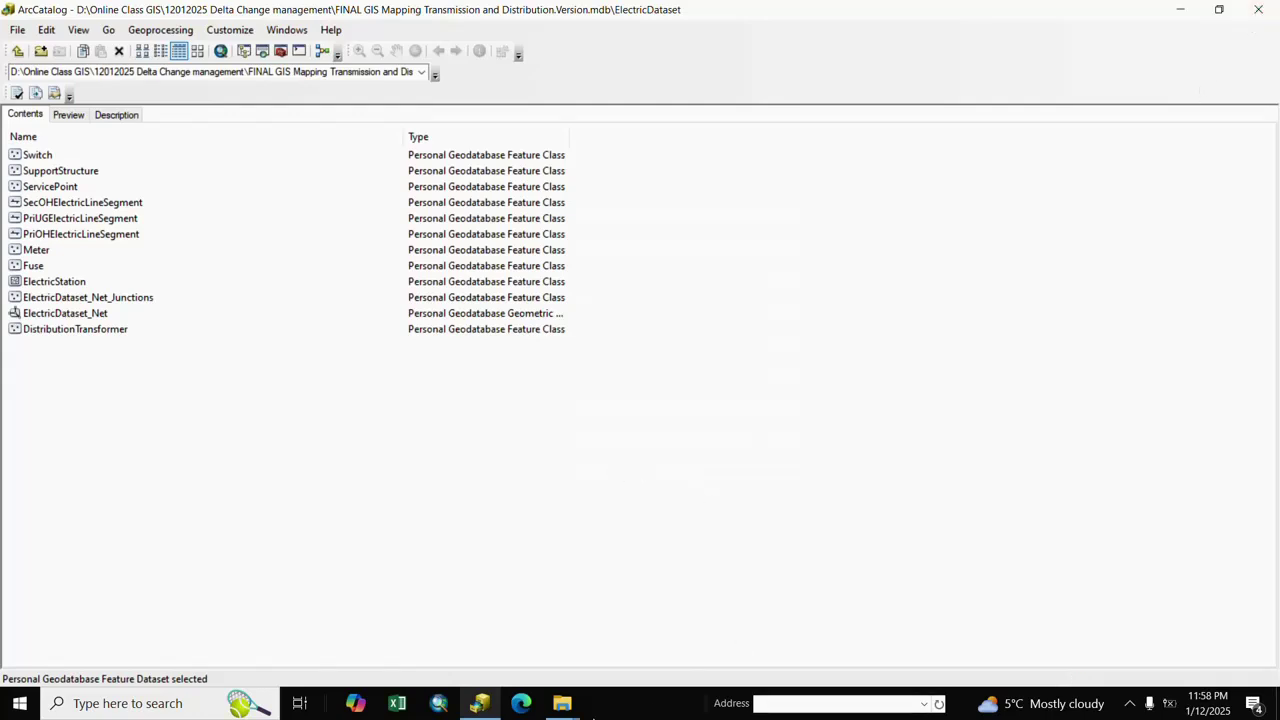
Step: Switch to the 12012025 Delta Change management folder in File Explorer and open the ALL DATA map in ArcMap
click(562, 703)
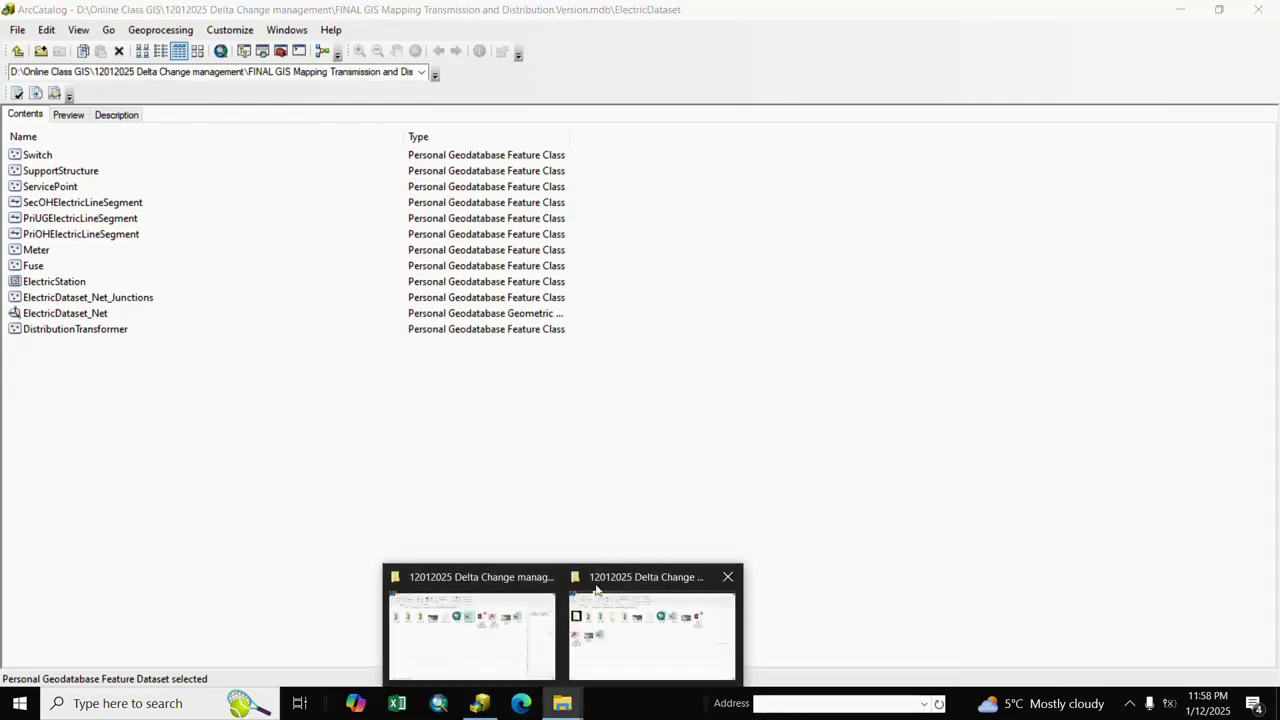
click(626, 655)
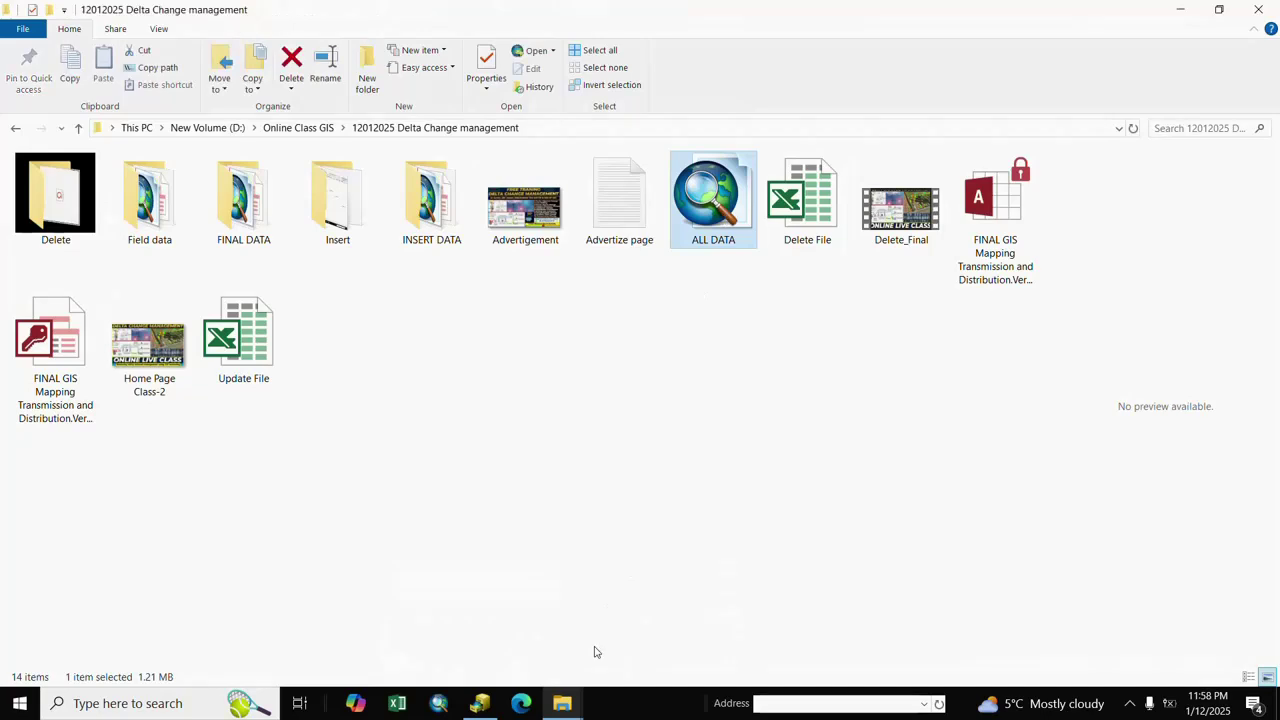
click(485, 705)
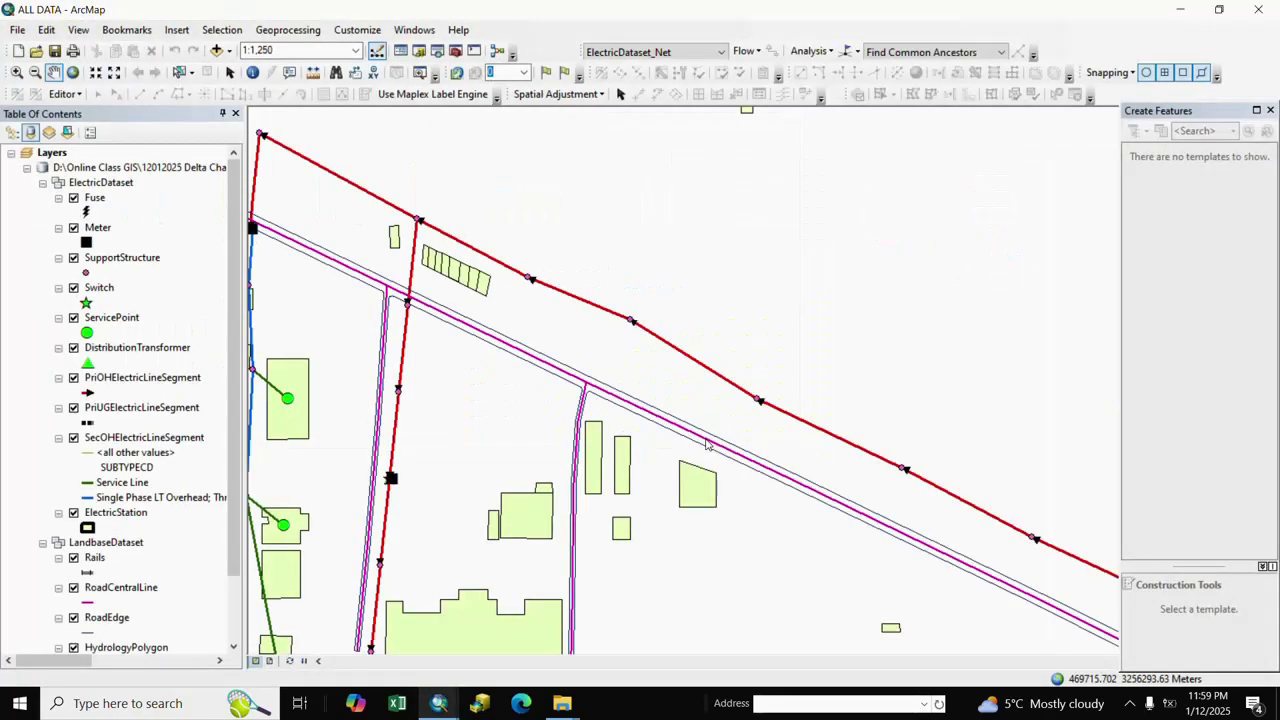
Step: Examine the loaded electric network on the map, including the switch, fuses, distribution transformer and meter beside the primary overhead line
drag(440, 425, 506, 385)
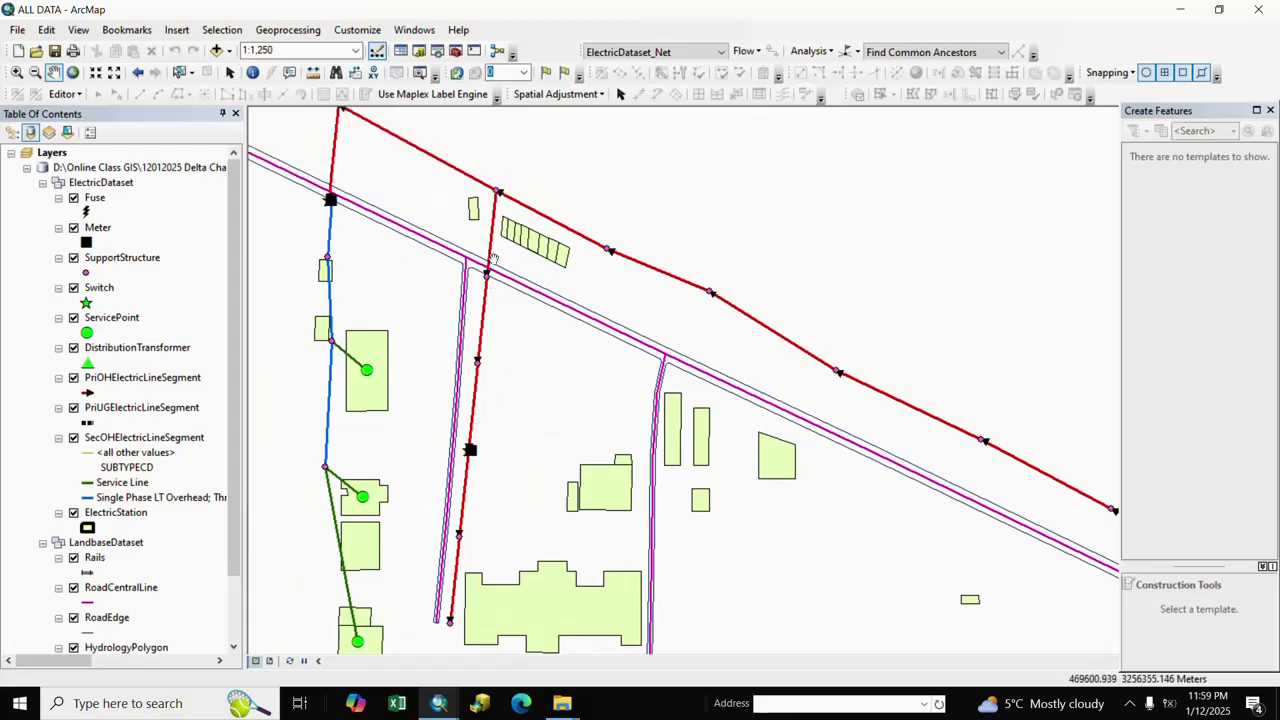
scroll(496, 240, up, 3)
drag(483, 427, 537, 152)
drag(484, 492, 484, 268)
scroll(529, 217, up, 6)
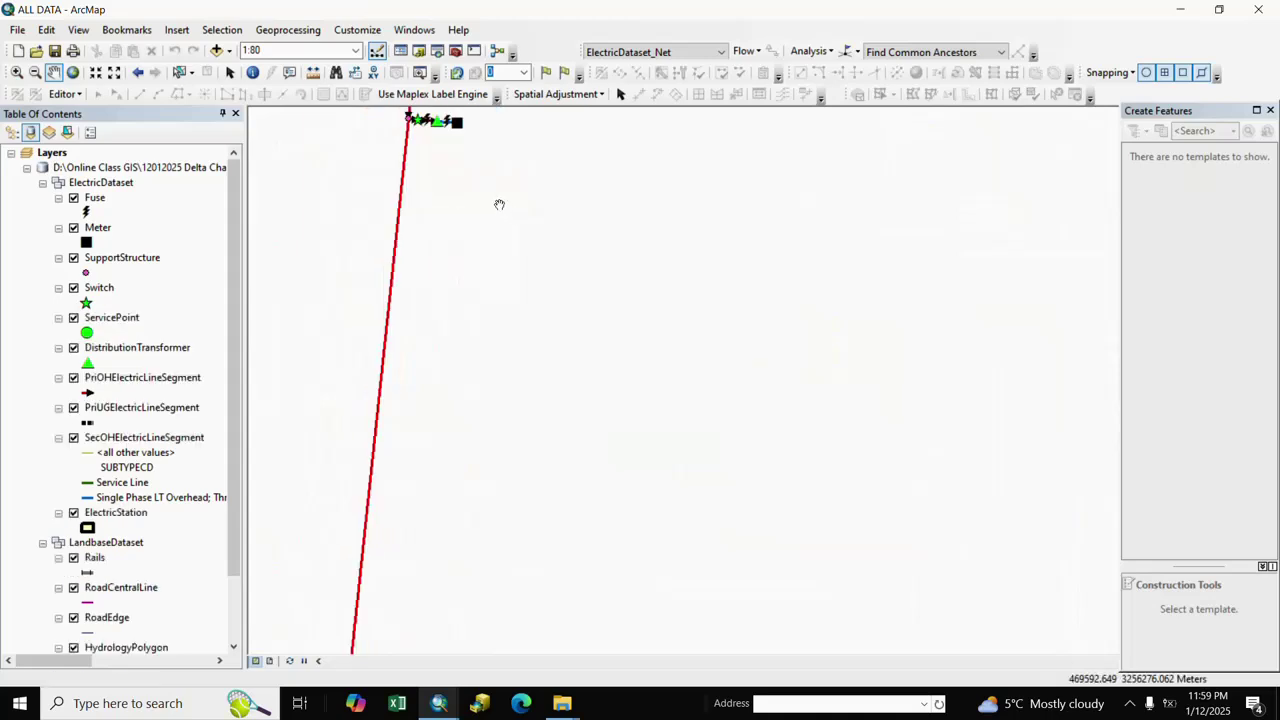
drag(450, 118, 558, 310)
scroll(535, 332, up, 2)
scroll(536, 332, up, 2)
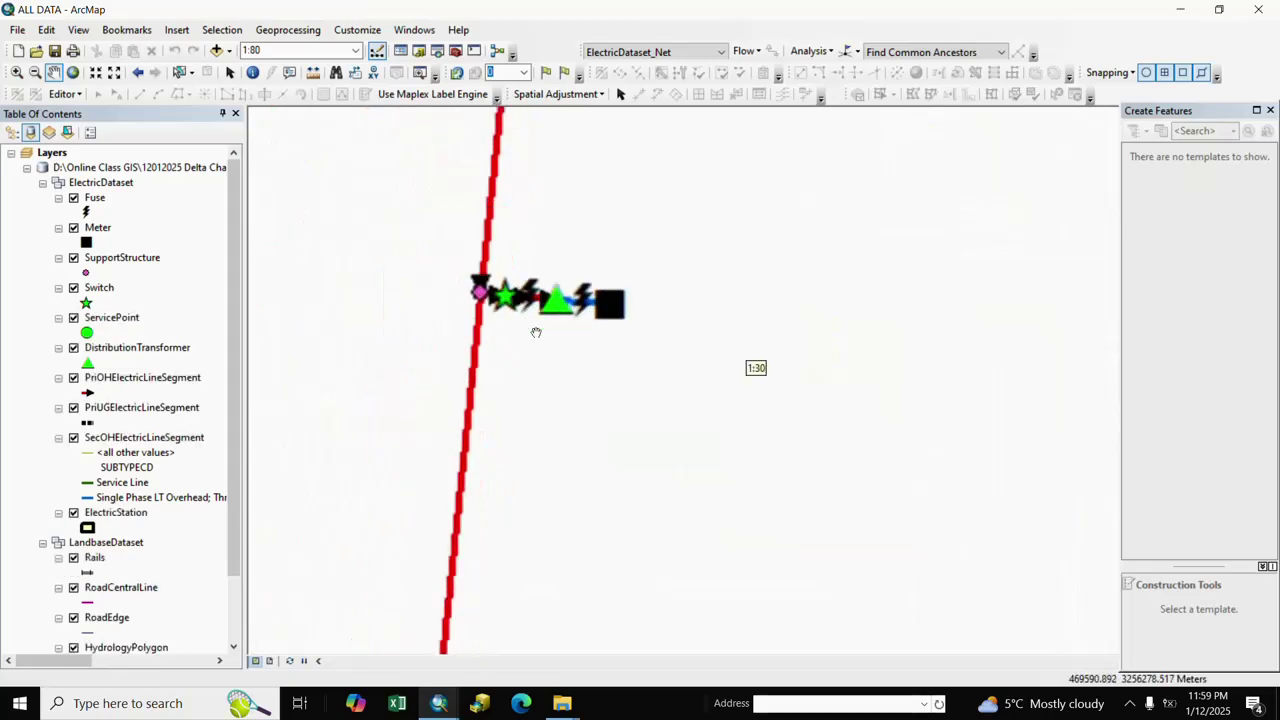
scroll(536, 332, down, 4)
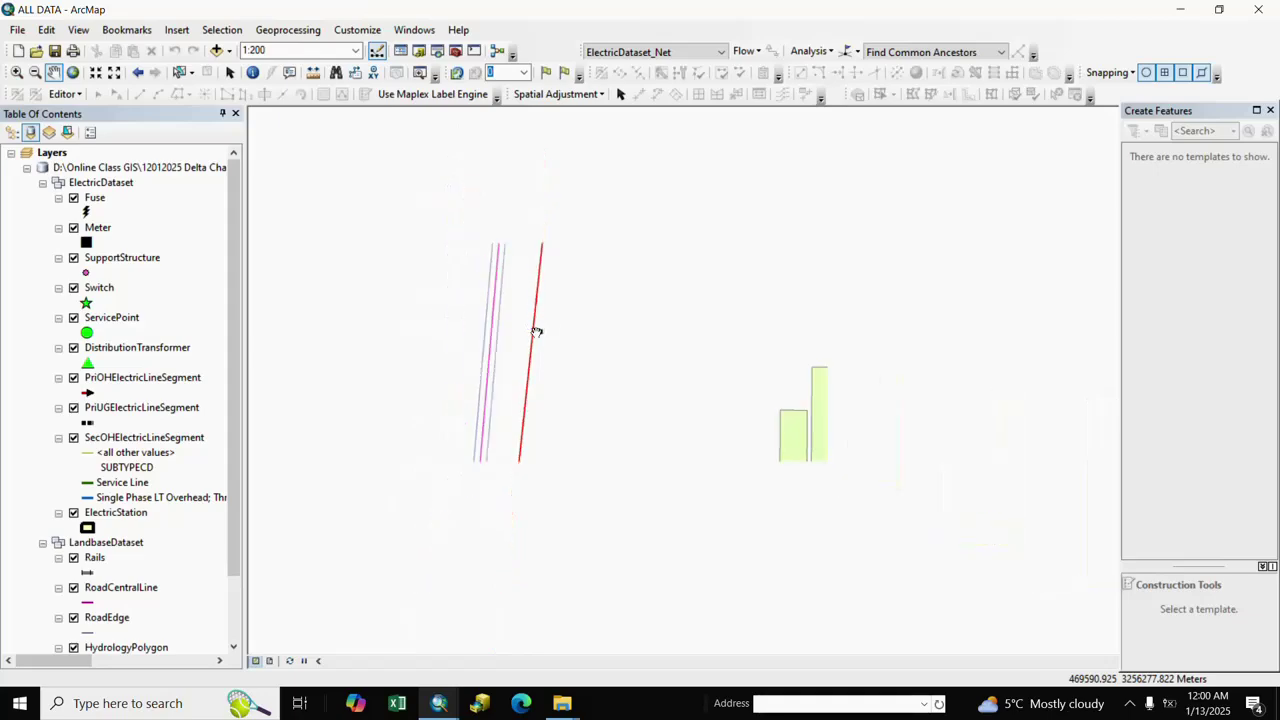
scroll(600, 374, down, 2)
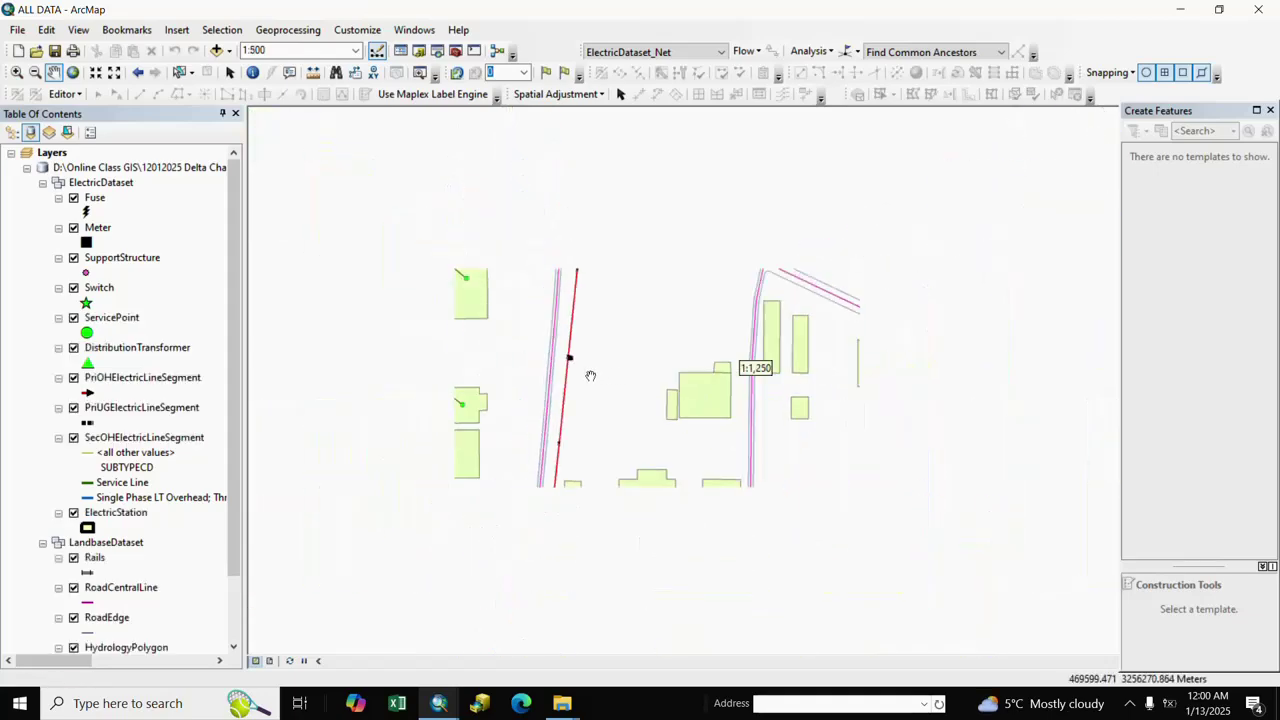
scroll(593, 378, down, 1)
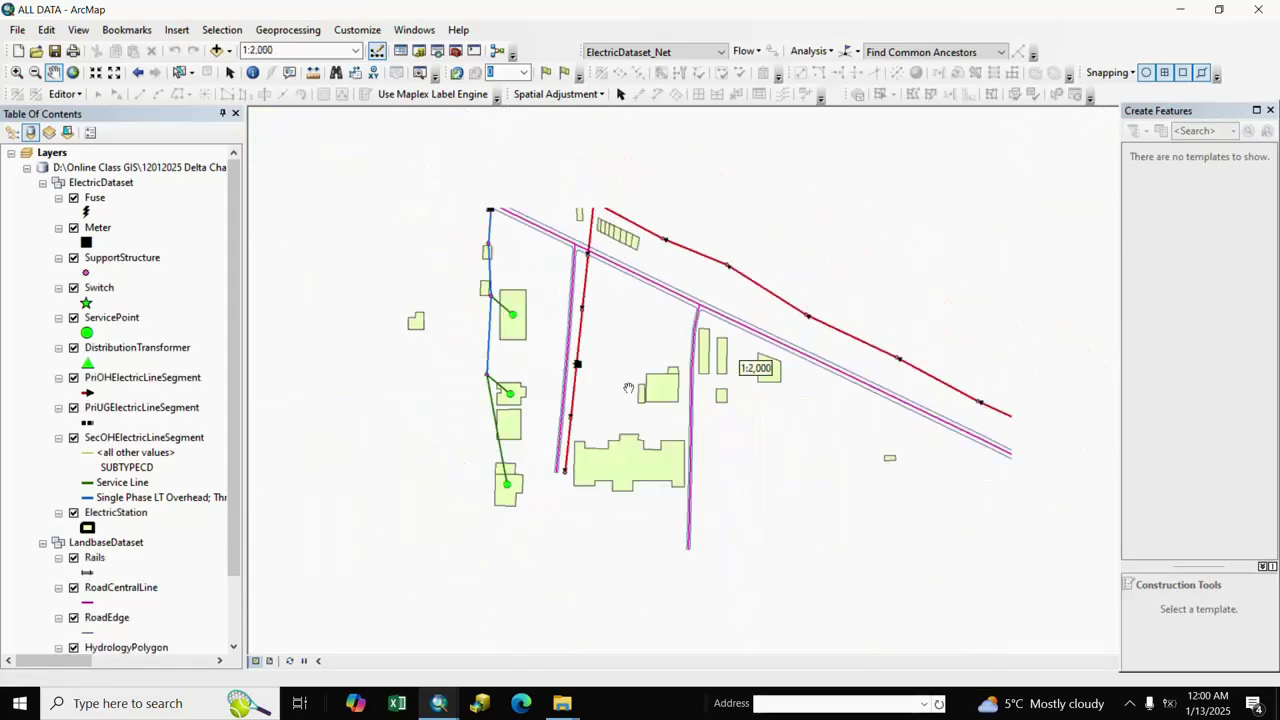
drag(596, 385, 458, 307)
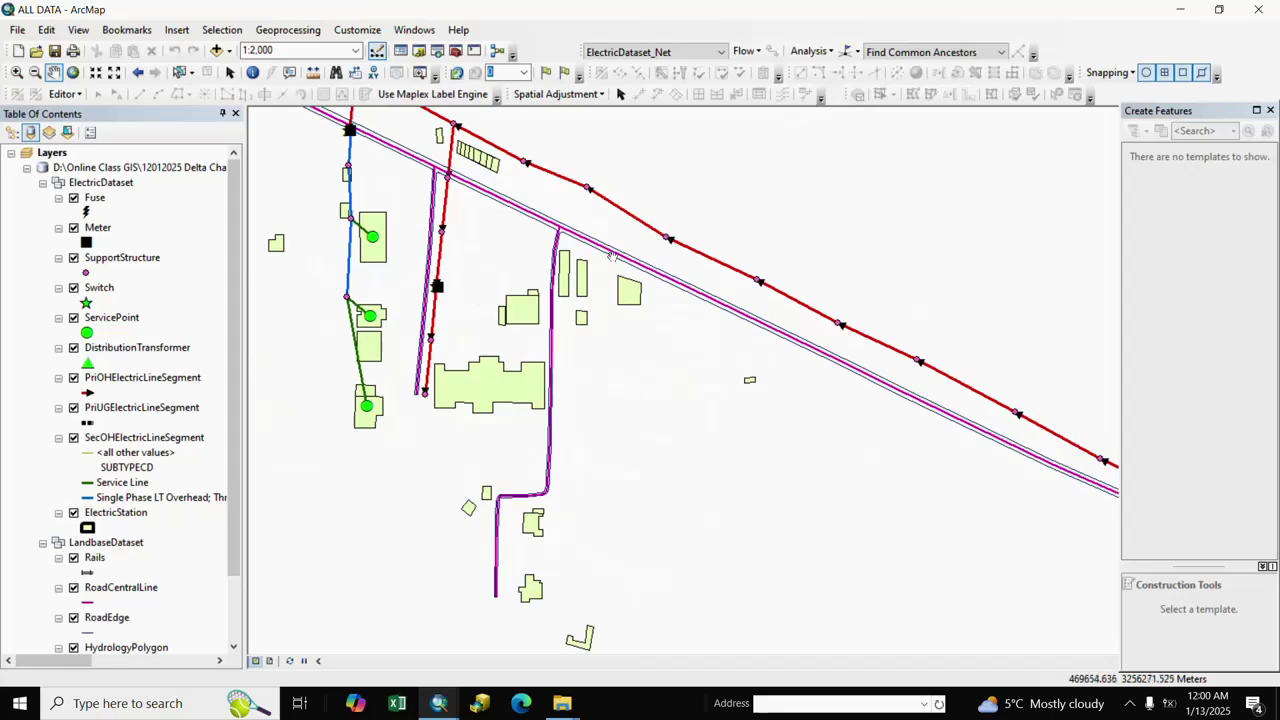
Step: Set the network analysis options to return trace results as a selection, including all features, edges and junctions
click(829, 53)
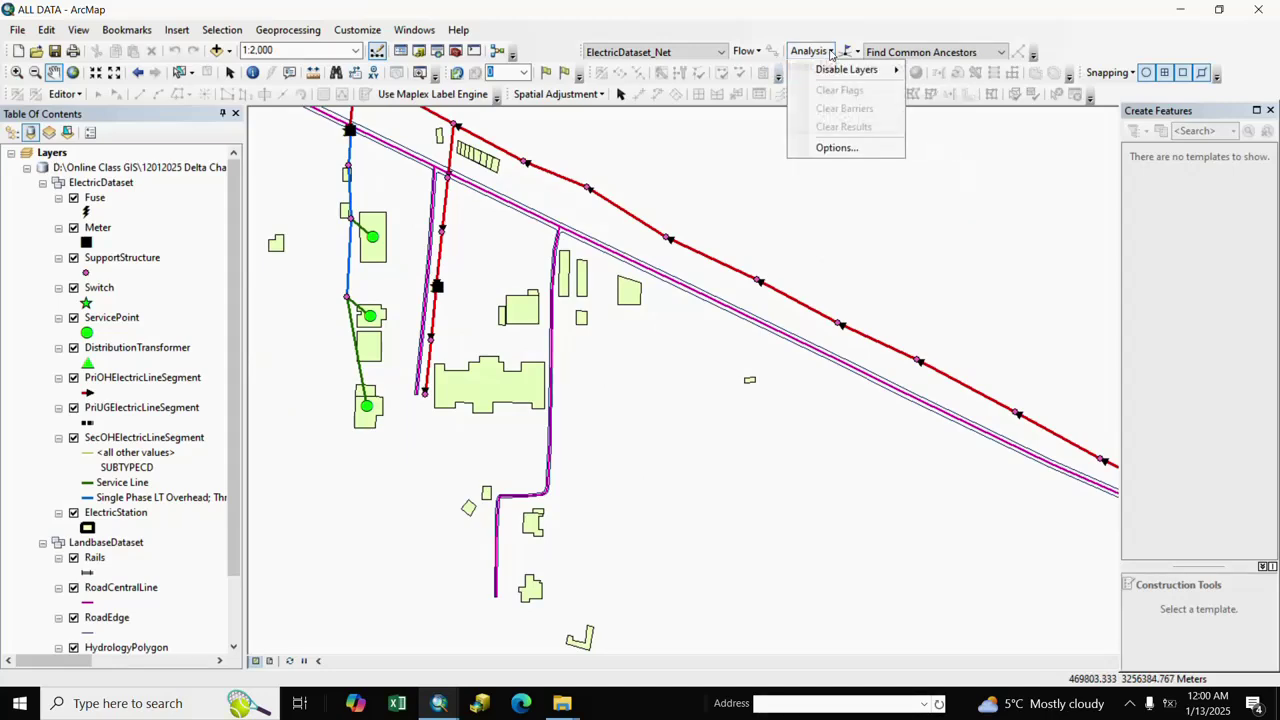
click(826, 157)
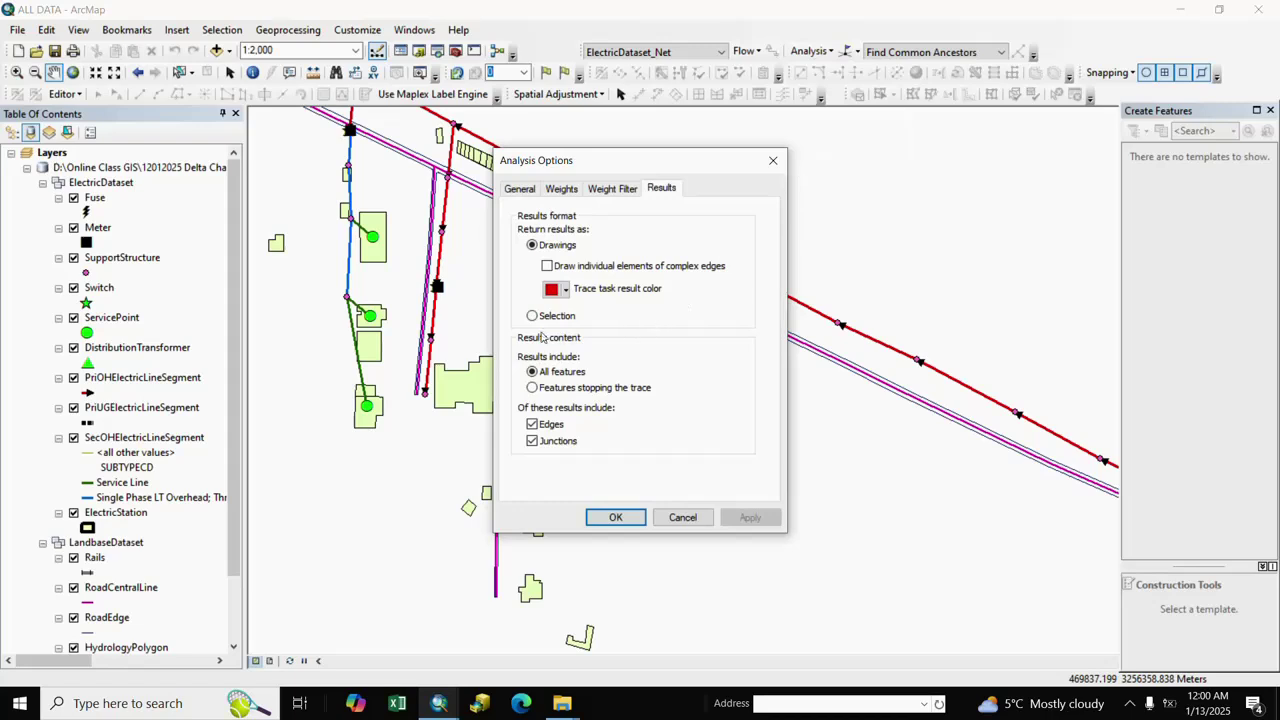
click(532, 316)
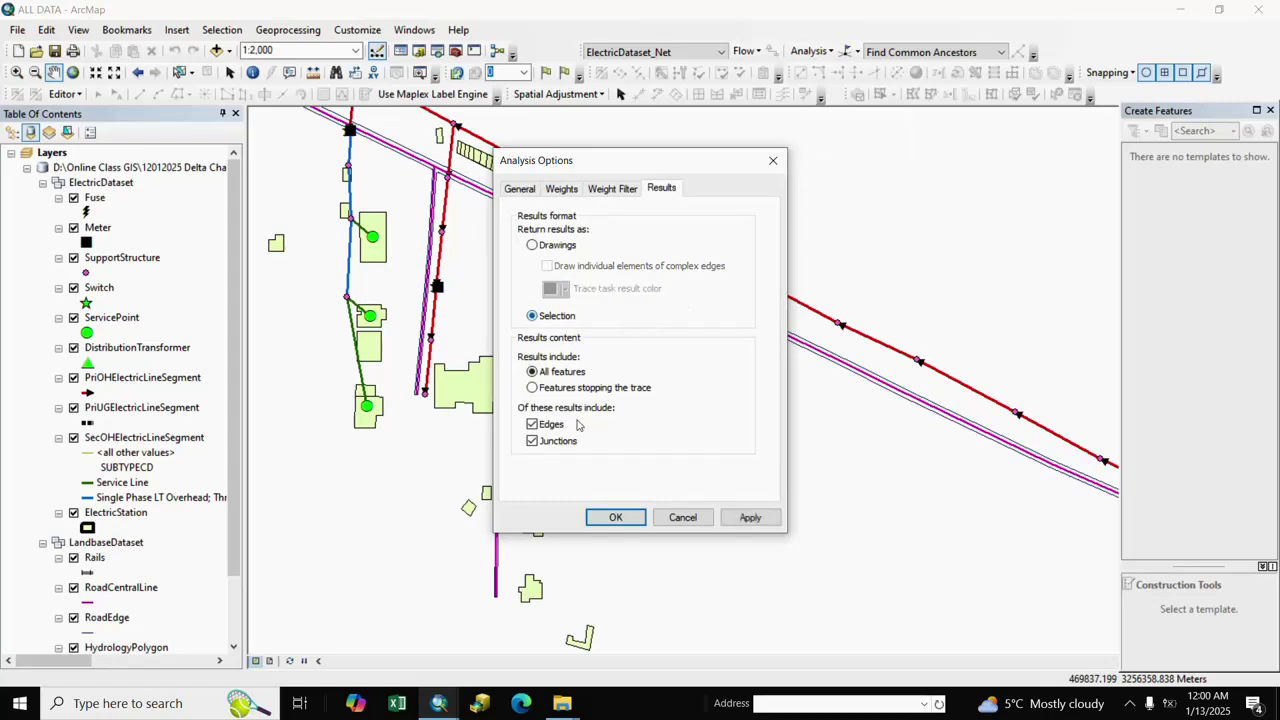
click(748, 518)
click(613, 517)
Step: Check the Utility Network Analyst toolbar in the list of available toolbars, keeping it docked
drag(770, 428, 617, 350)
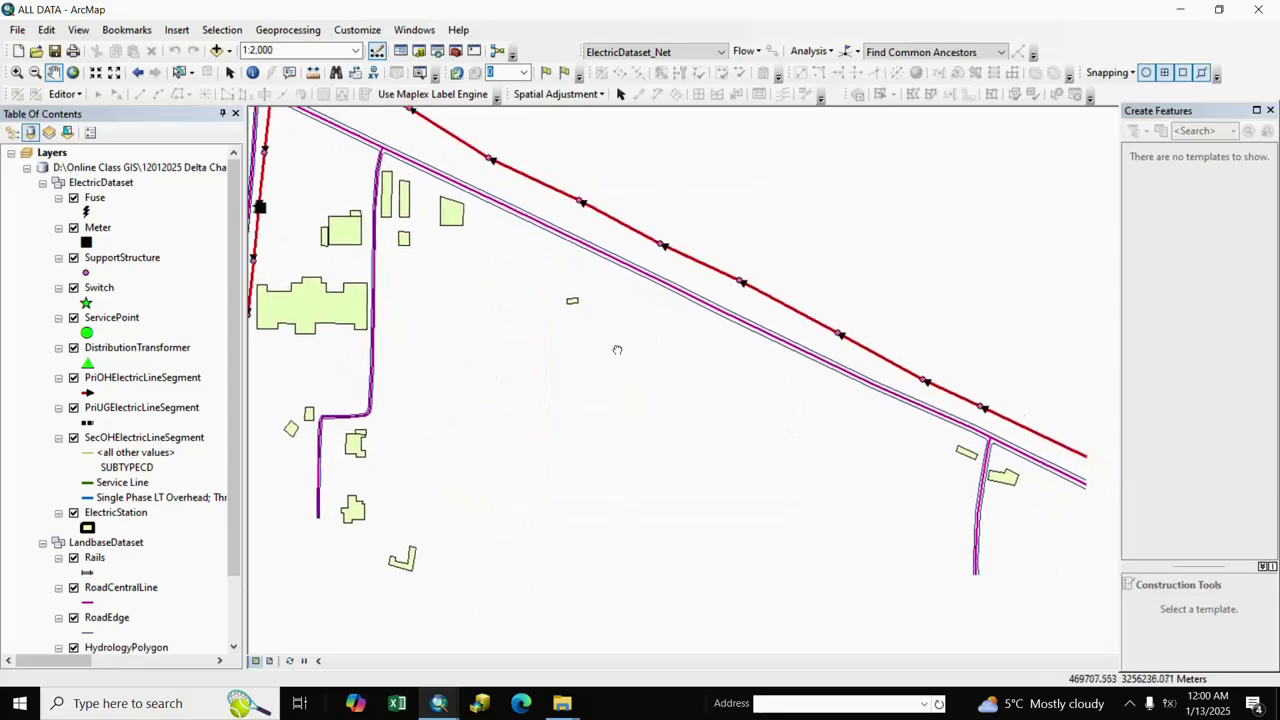
scroll(617, 350, up, 2)
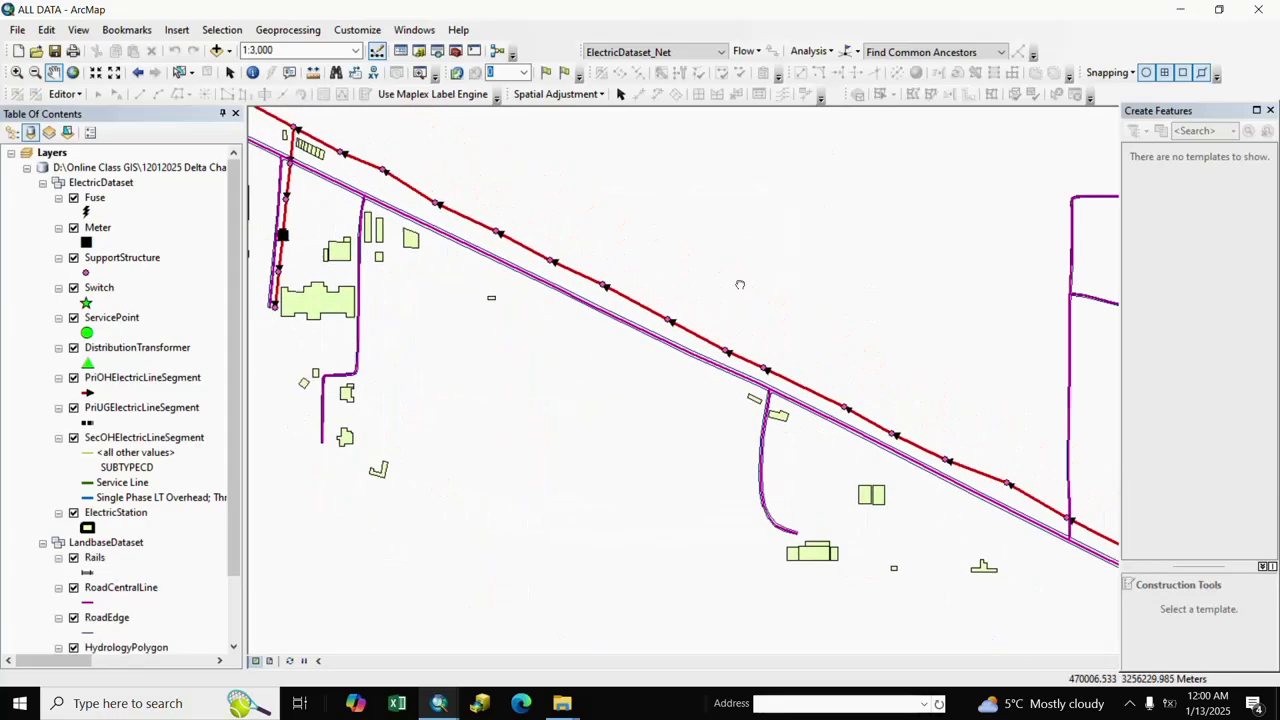
scroll(666, 251, up, 2)
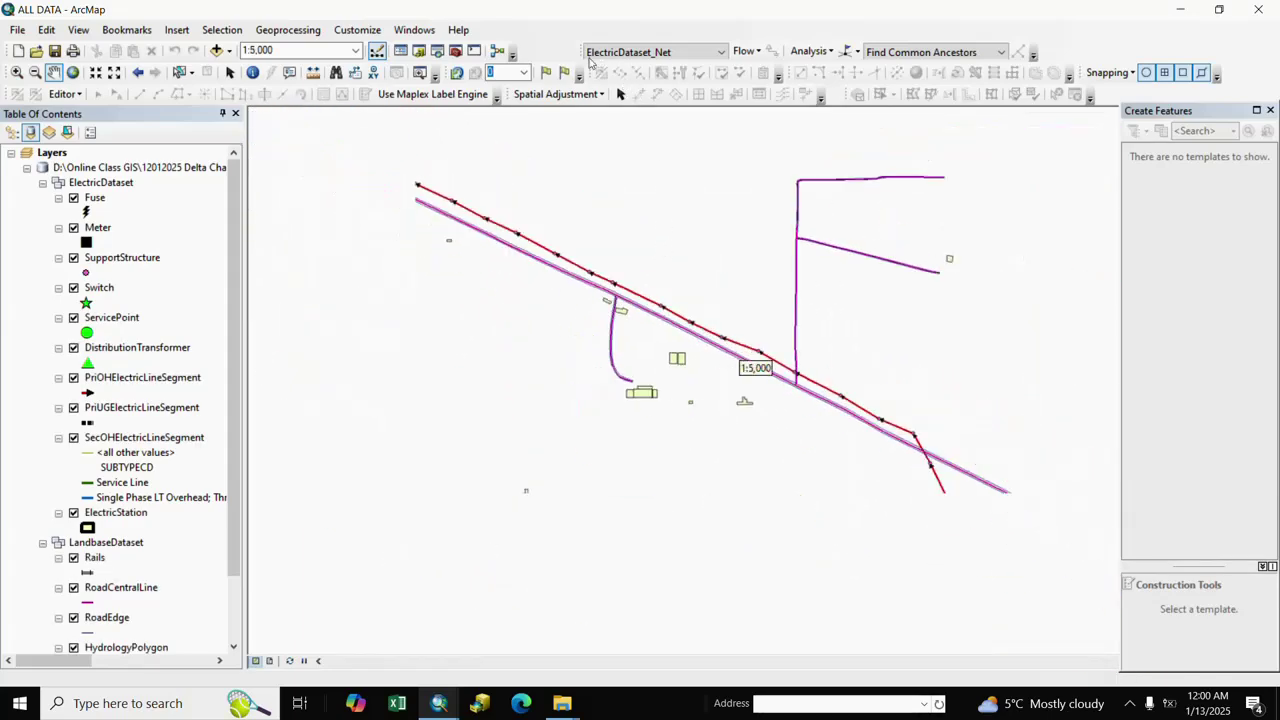
drag(578, 51, 580, 170)
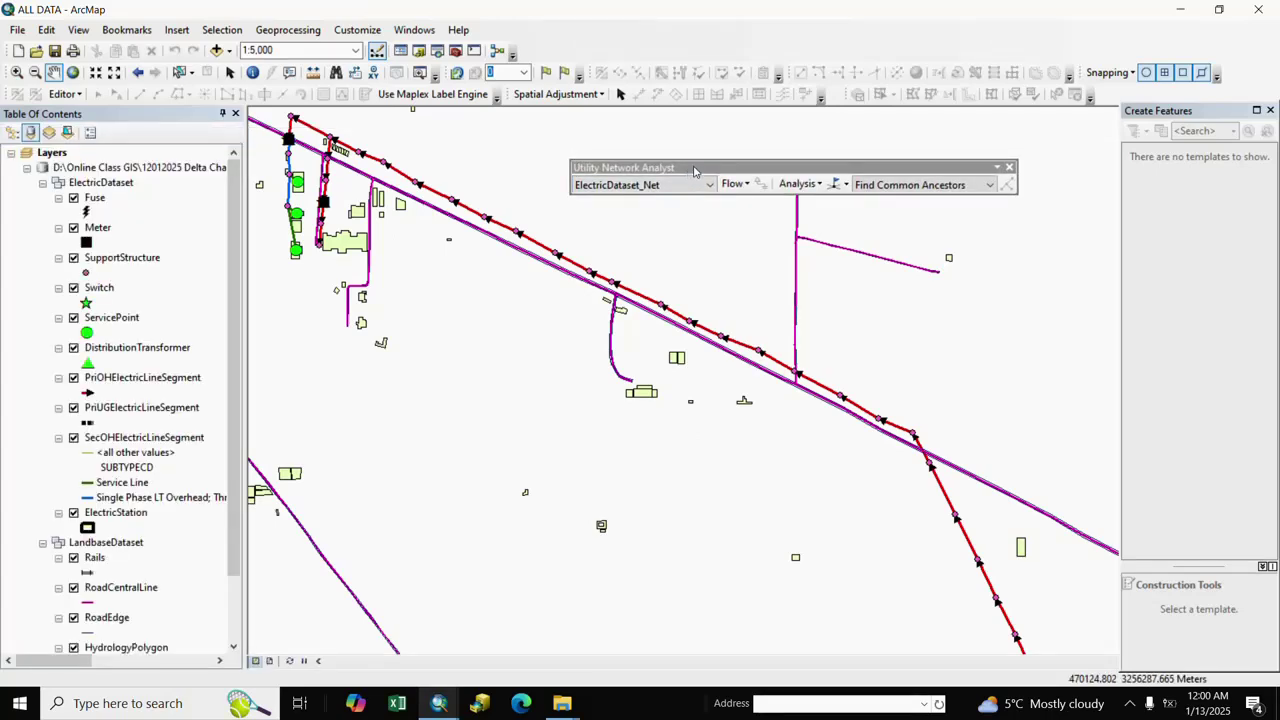
right_click(993, 51)
mouse_move(1086, 690)
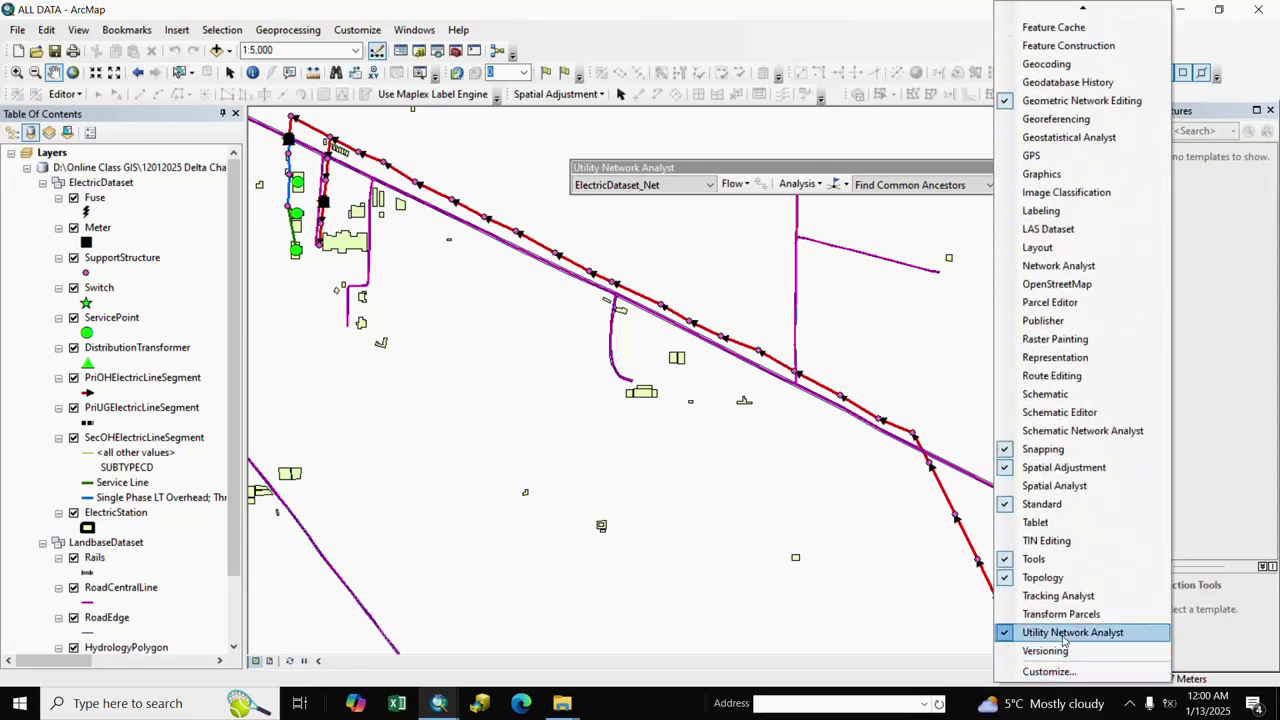
click(730, 167)
drag(737, 172, 755, 52)
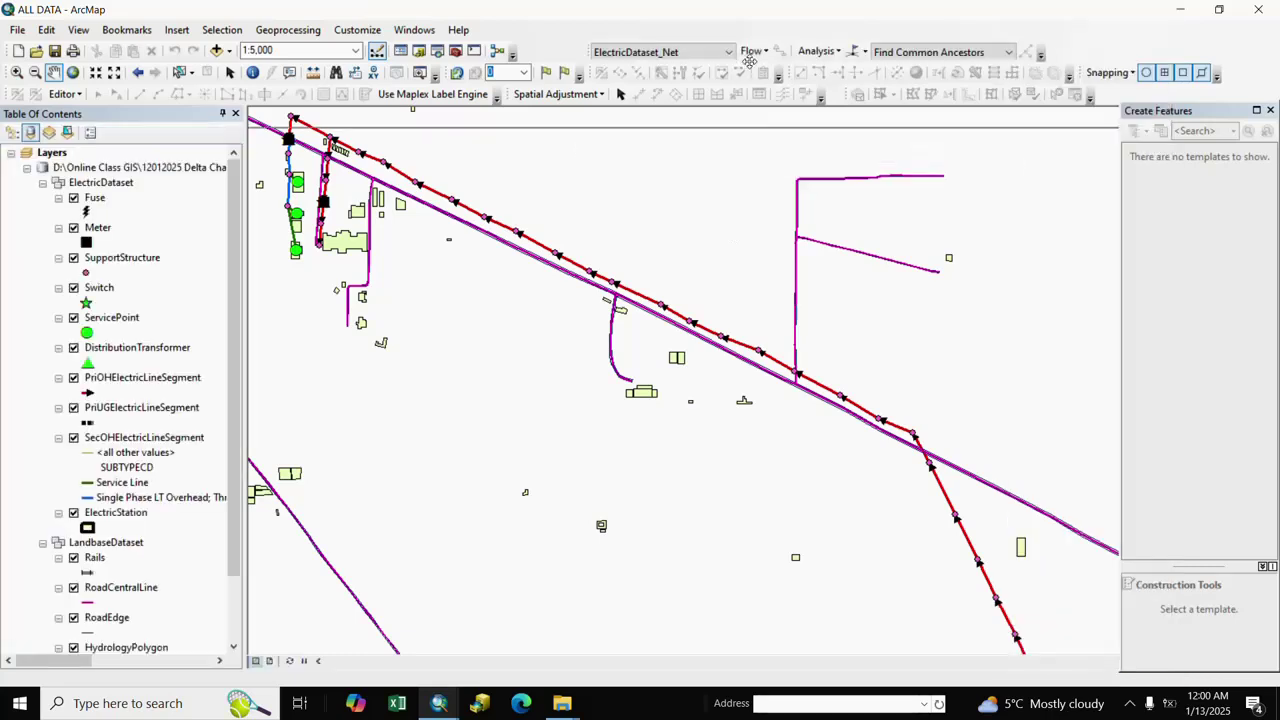
Step: Place a junction flag at the start of the primary underground line inside the electric station
drag(762, 345, 664, 249)
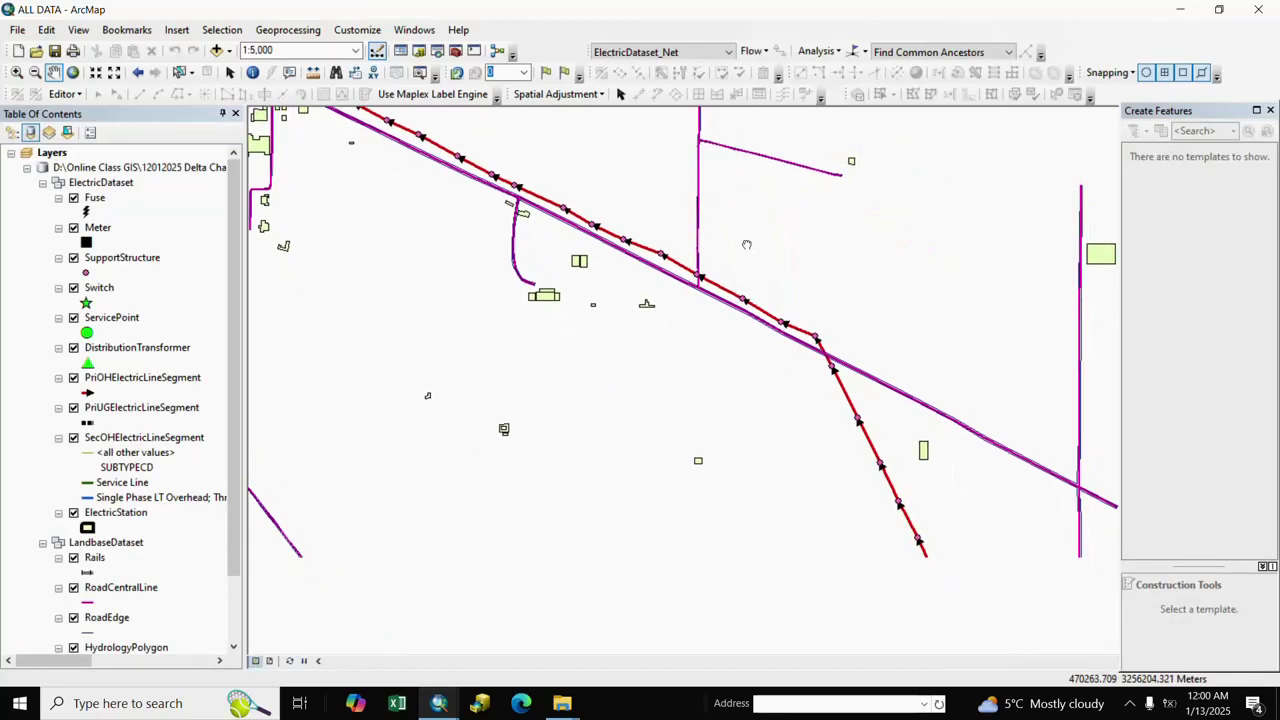
click(857, 54)
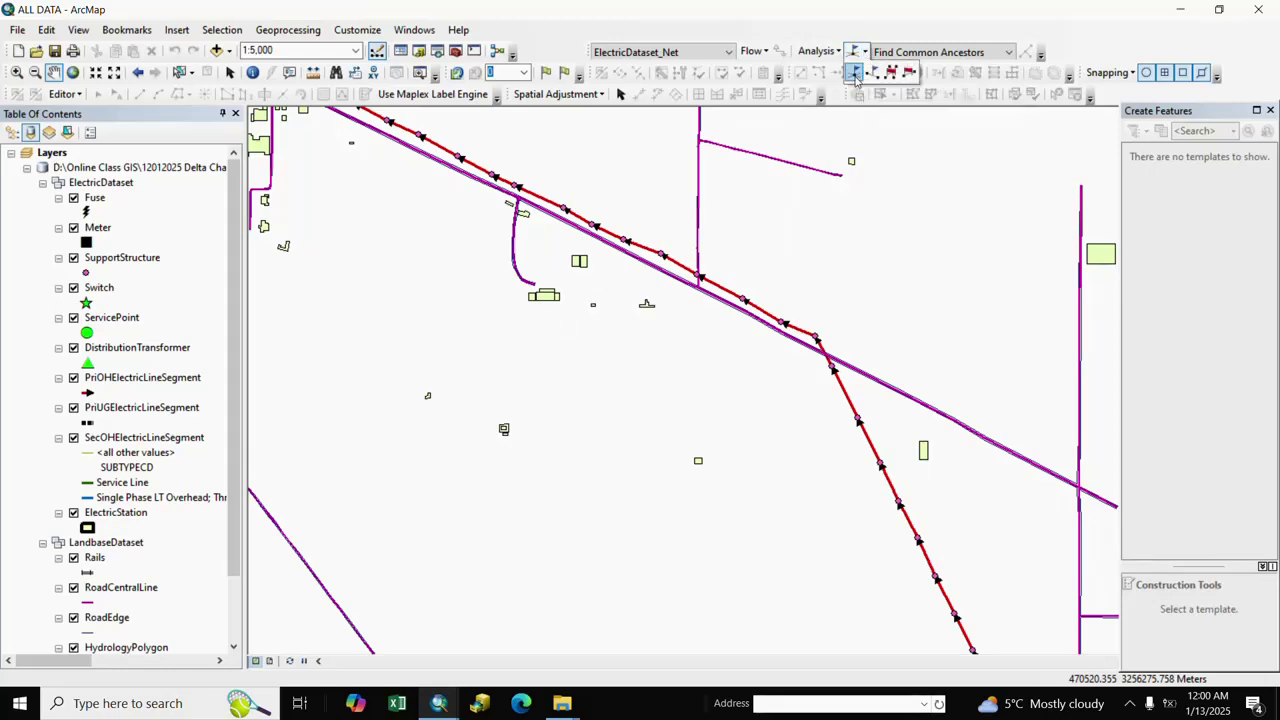
click(925, 445)
drag(922, 448, 740, 84)
scroll(855, 428, down, 5)
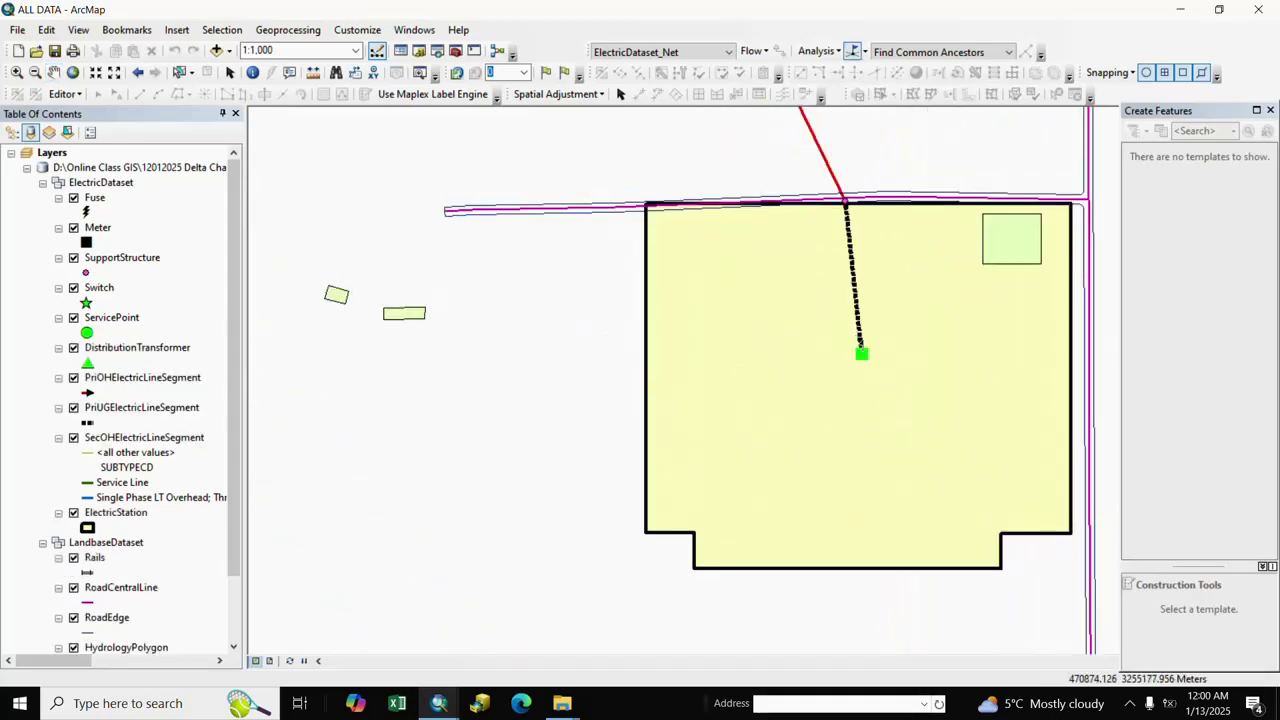
Step: Turn off the Rails, RoadCentralLine, RoadEdge, HydrologyPolygon and Building layers of the LandbaseDataset
scroll(834, 441, up, 5)
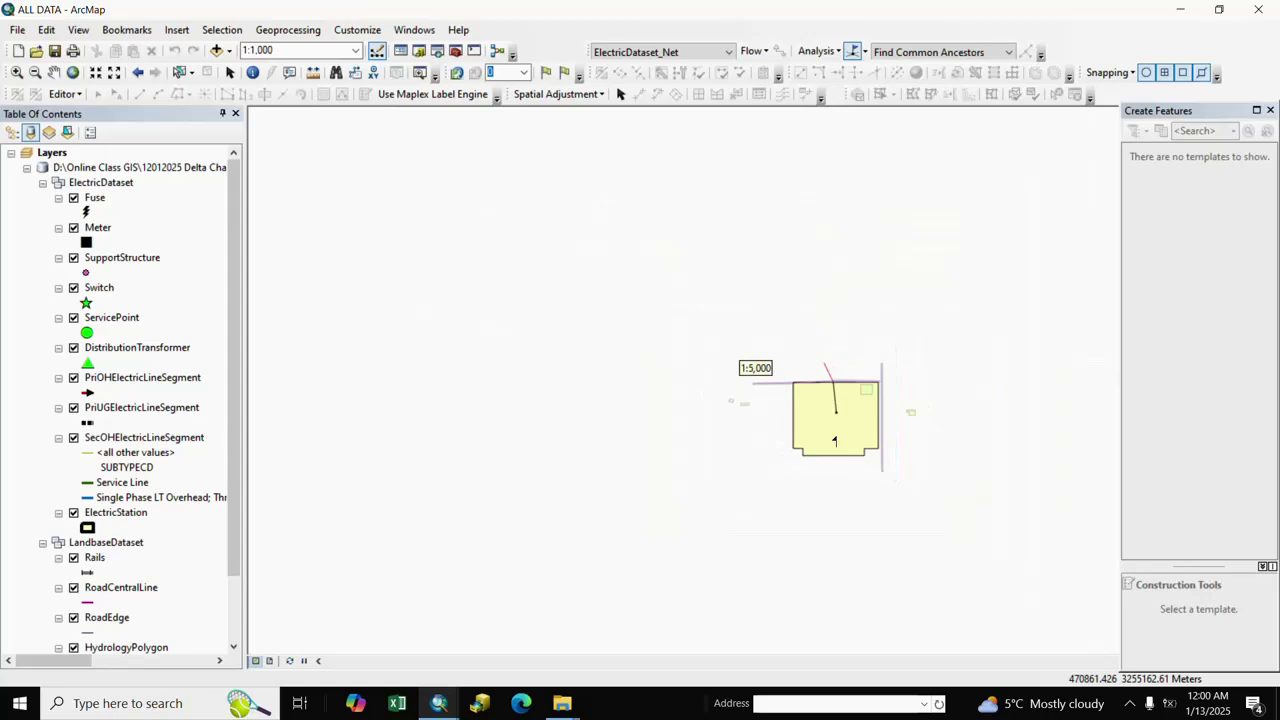
scroll(834, 441, up, 4)
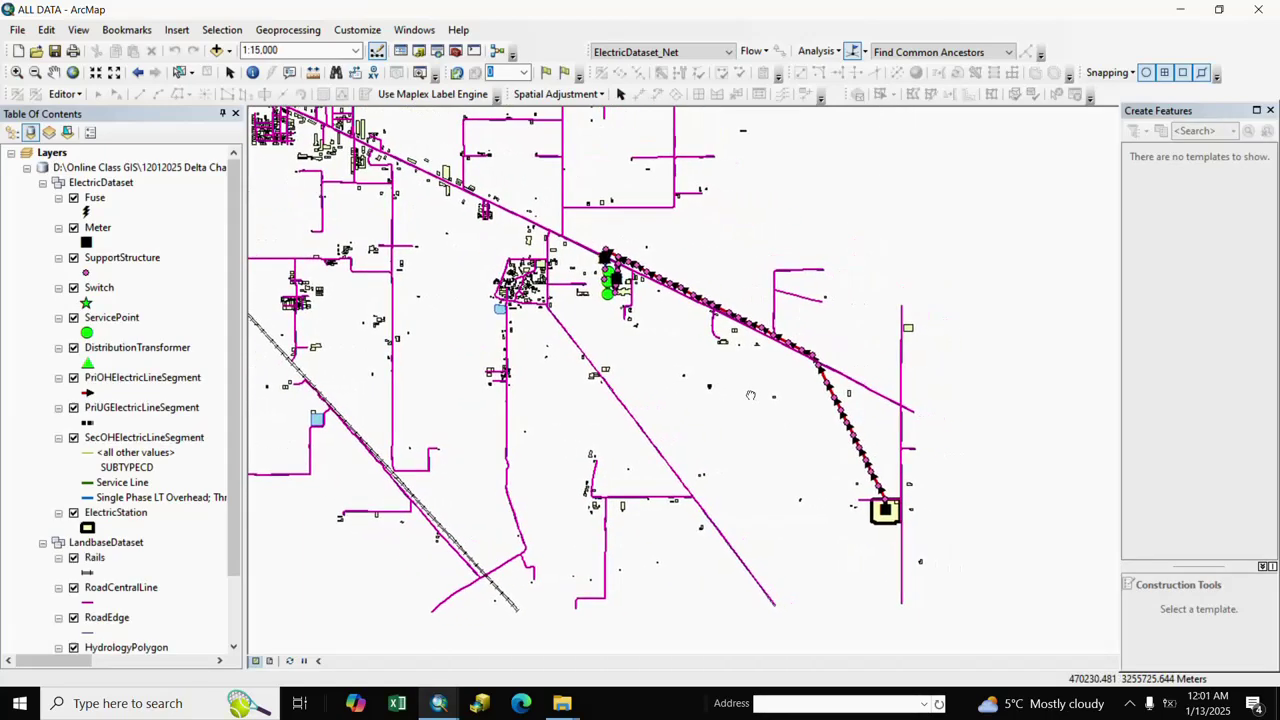
scroll(750, 395, up, 1)
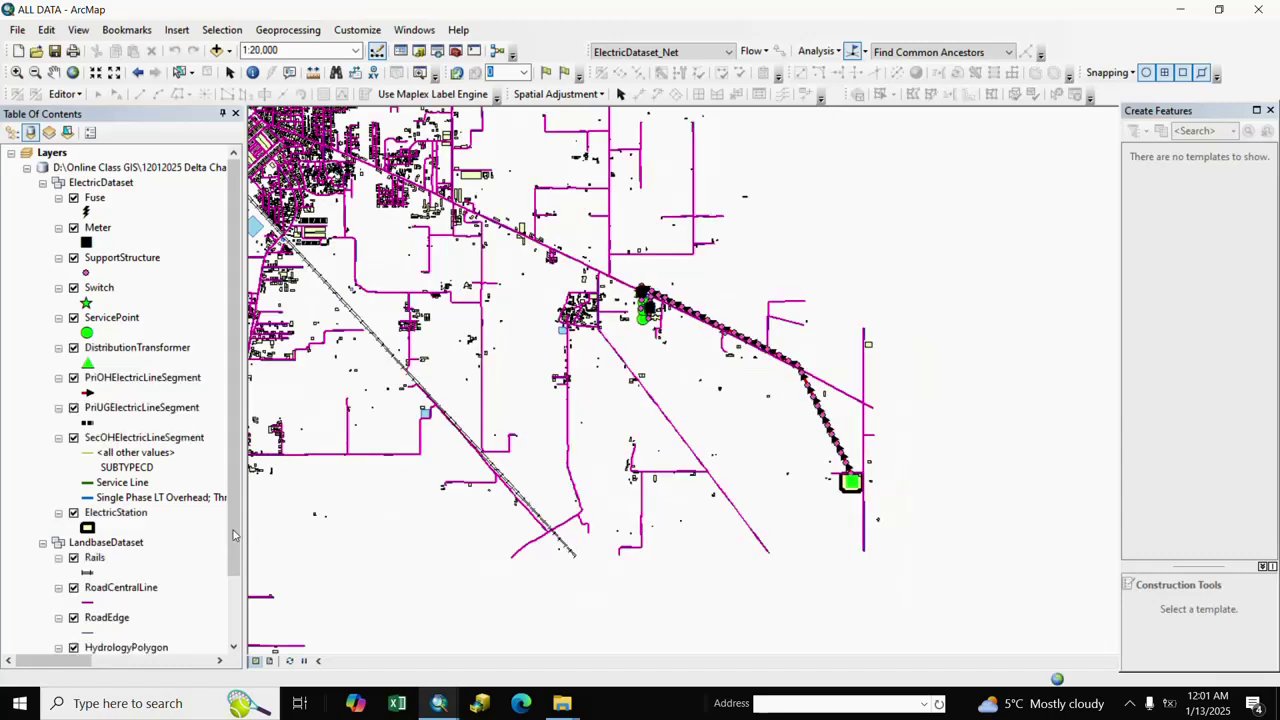
scroll(160, 510, down, 2)
click(95, 484)
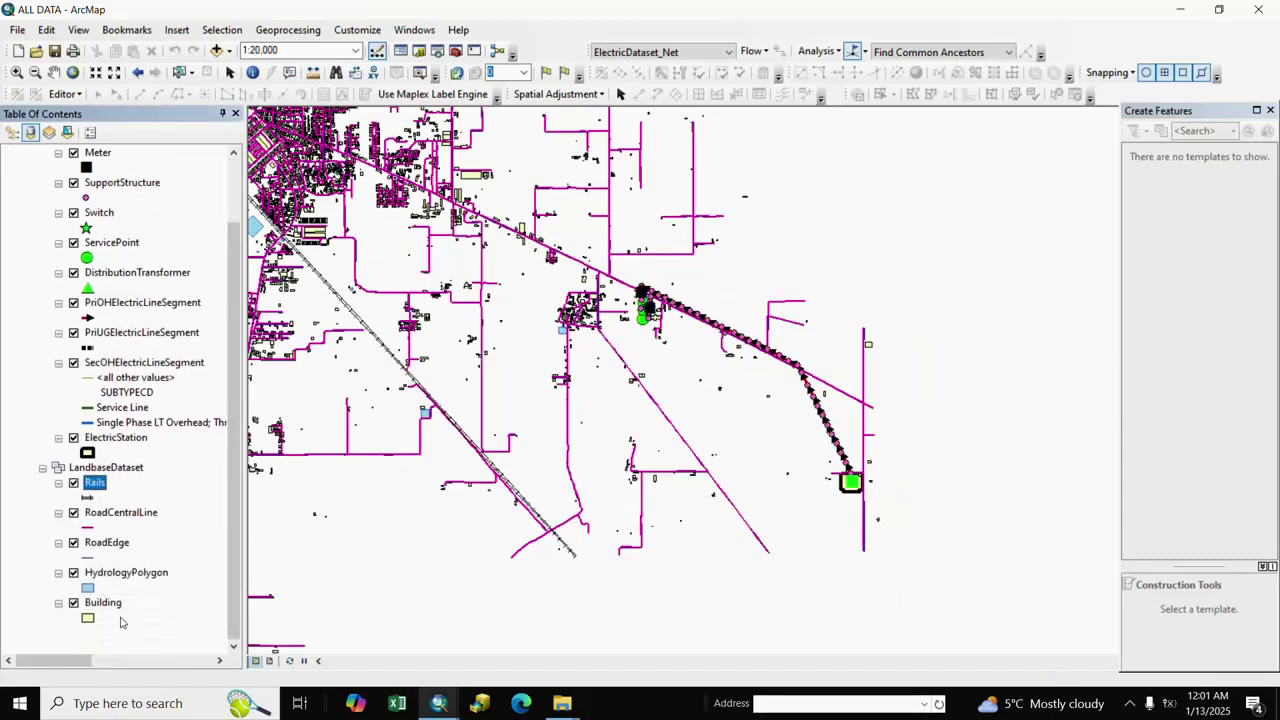
shift+click(113, 603)
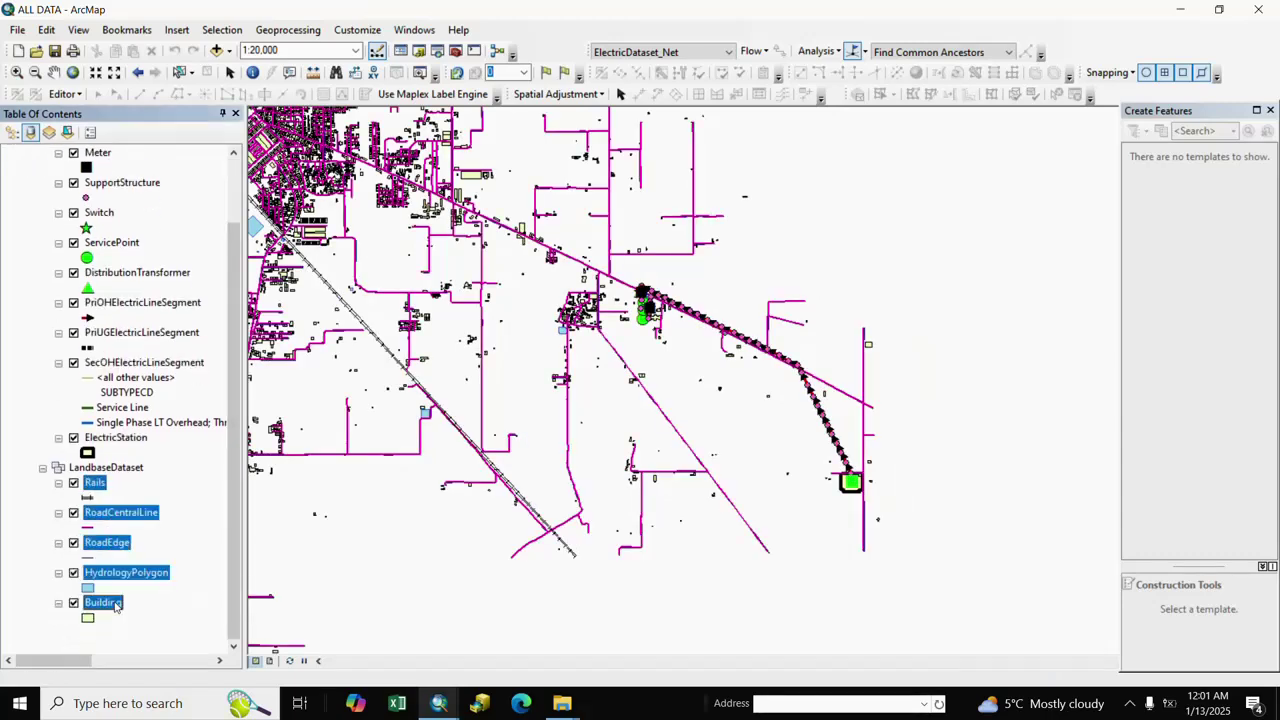
click(203, 515)
Step: Run a Find Connected trace on ElectricDataset_Net from the flag at the electric station
scroll(840, 341, down, 2)
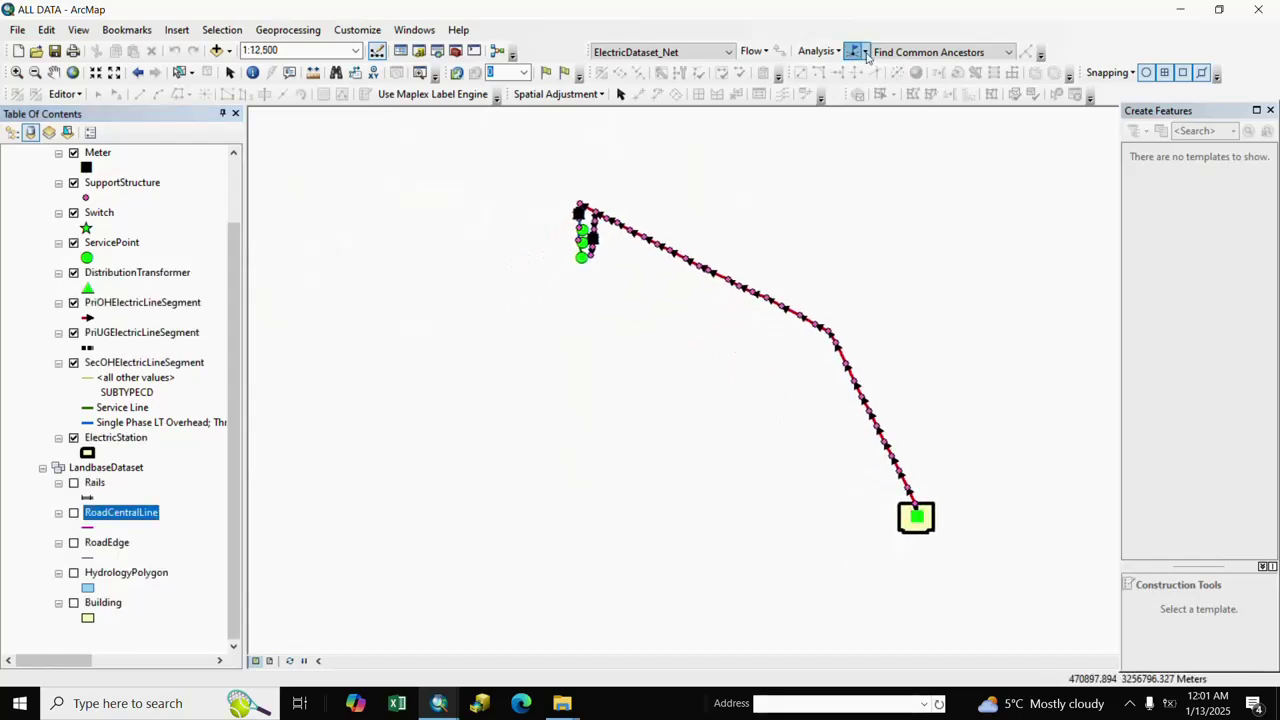
click(1007, 53)
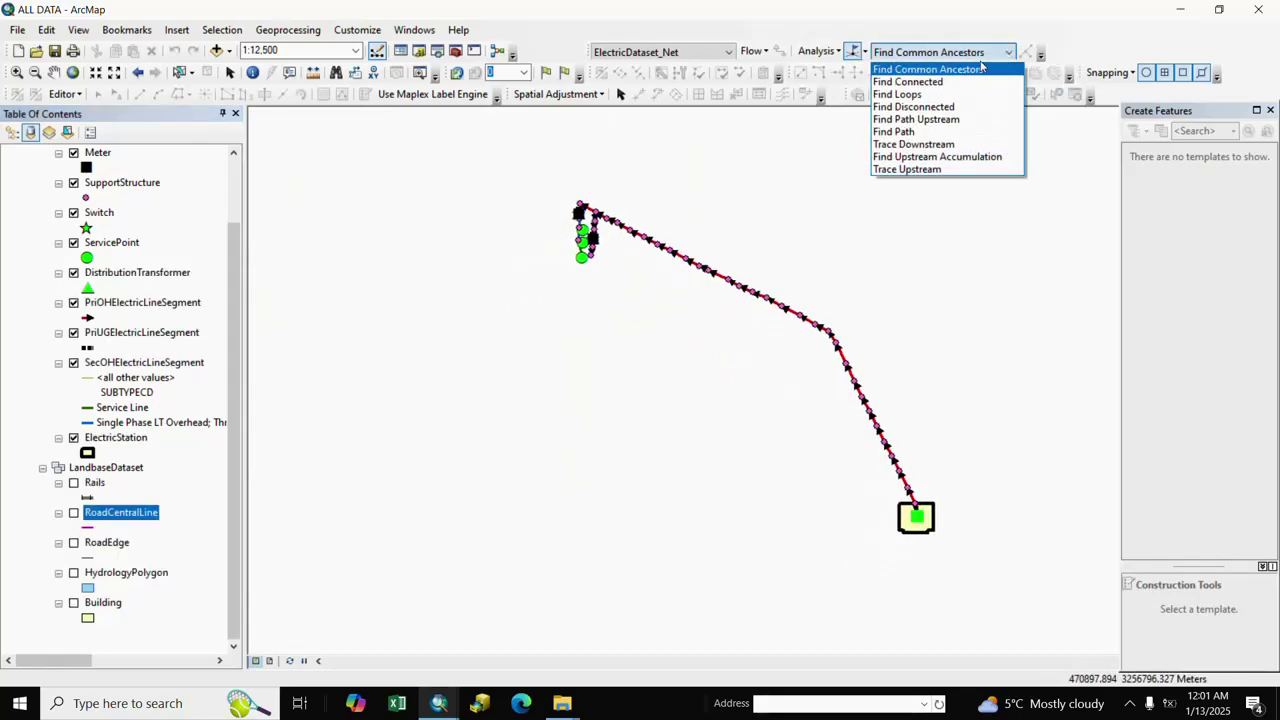
click(927, 84)
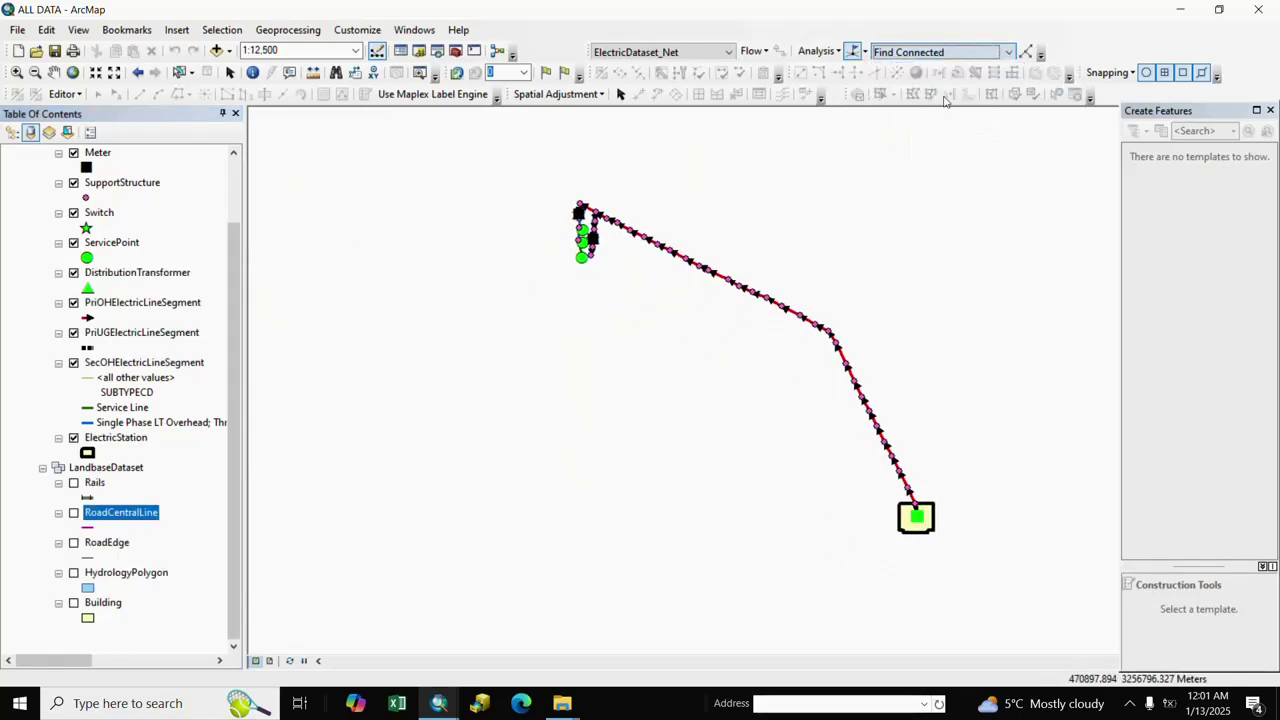
click(1024, 55)
Step: Examine the traced features along both branch lines, the service points and the main primary line for connectivity
scroll(898, 355, up, 3)
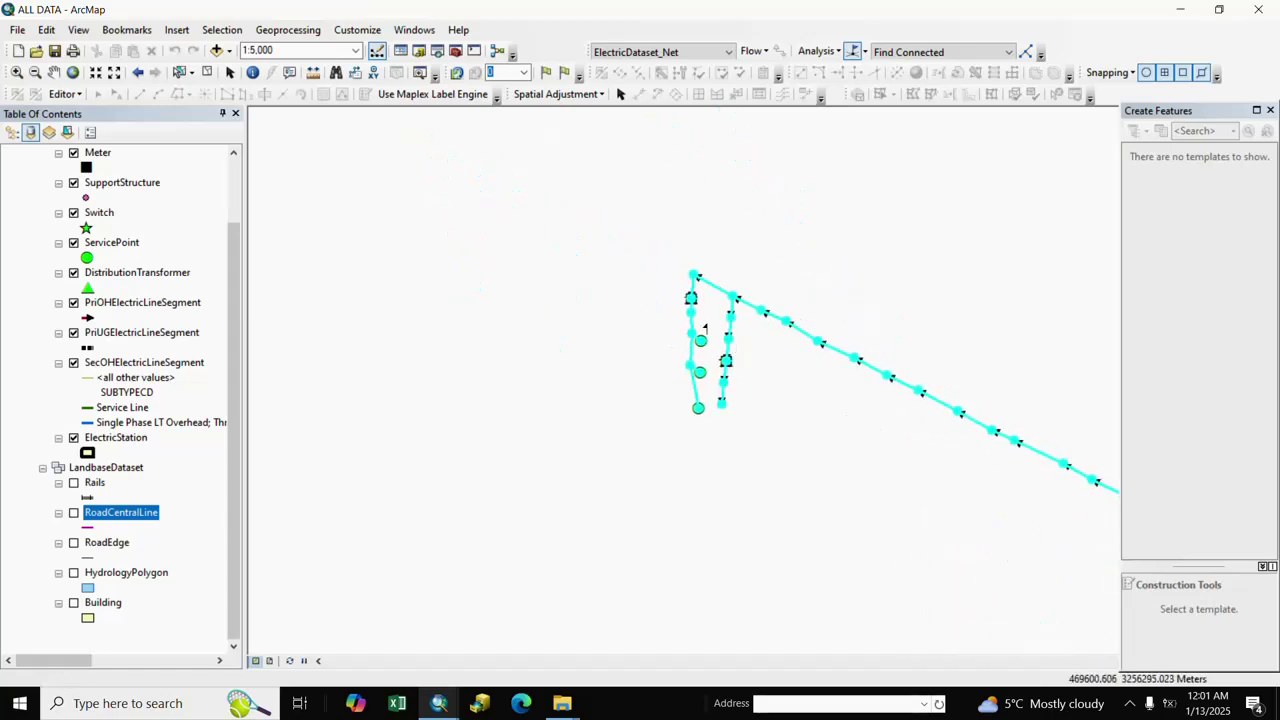
scroll(704, 326, up, 3)
scroll(704, 326, up, 2)
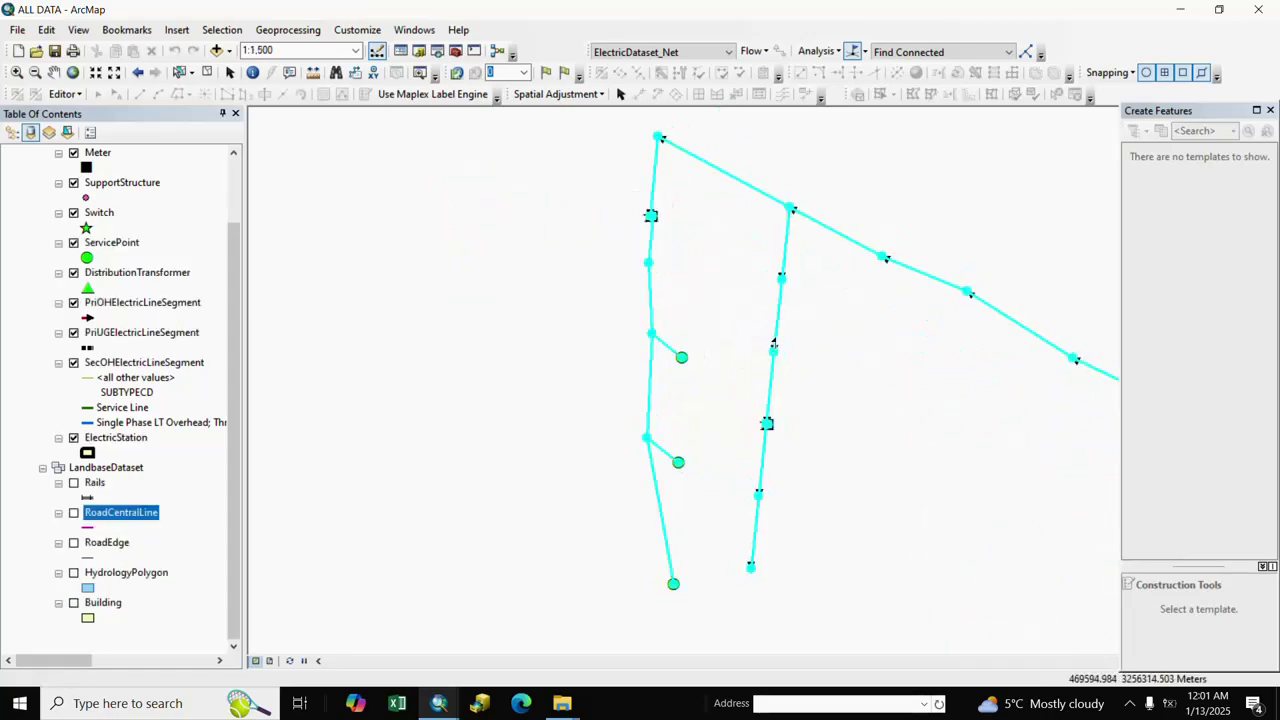
scroll(750, 250, up, 3)
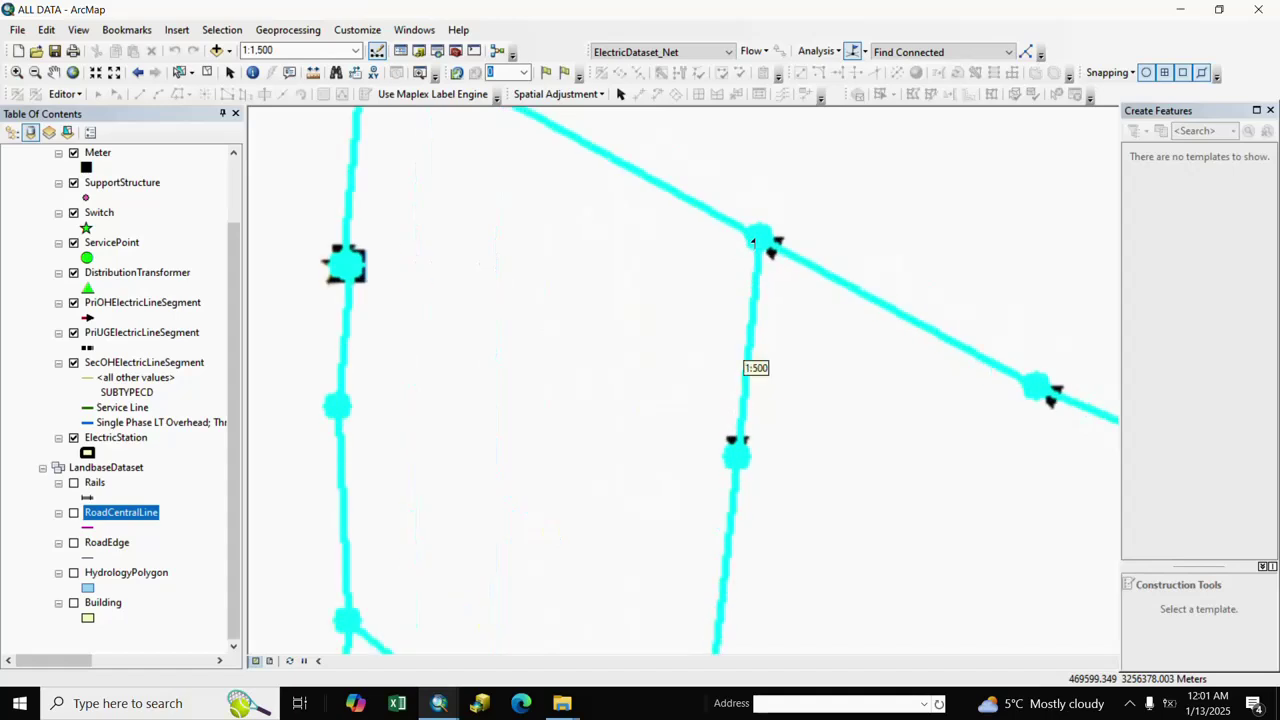
drag(748, 531, 714, 266)
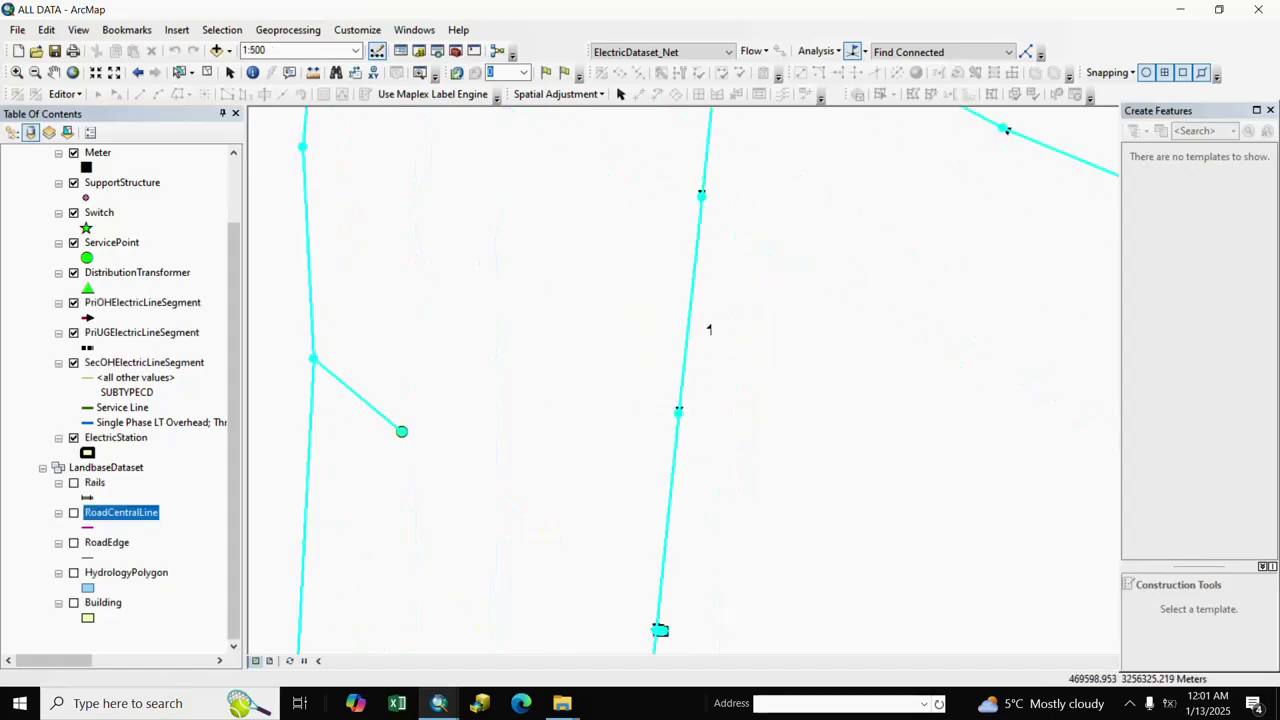
scroll(709, 329, down, 1)
scroll(713, 408, down, 2)
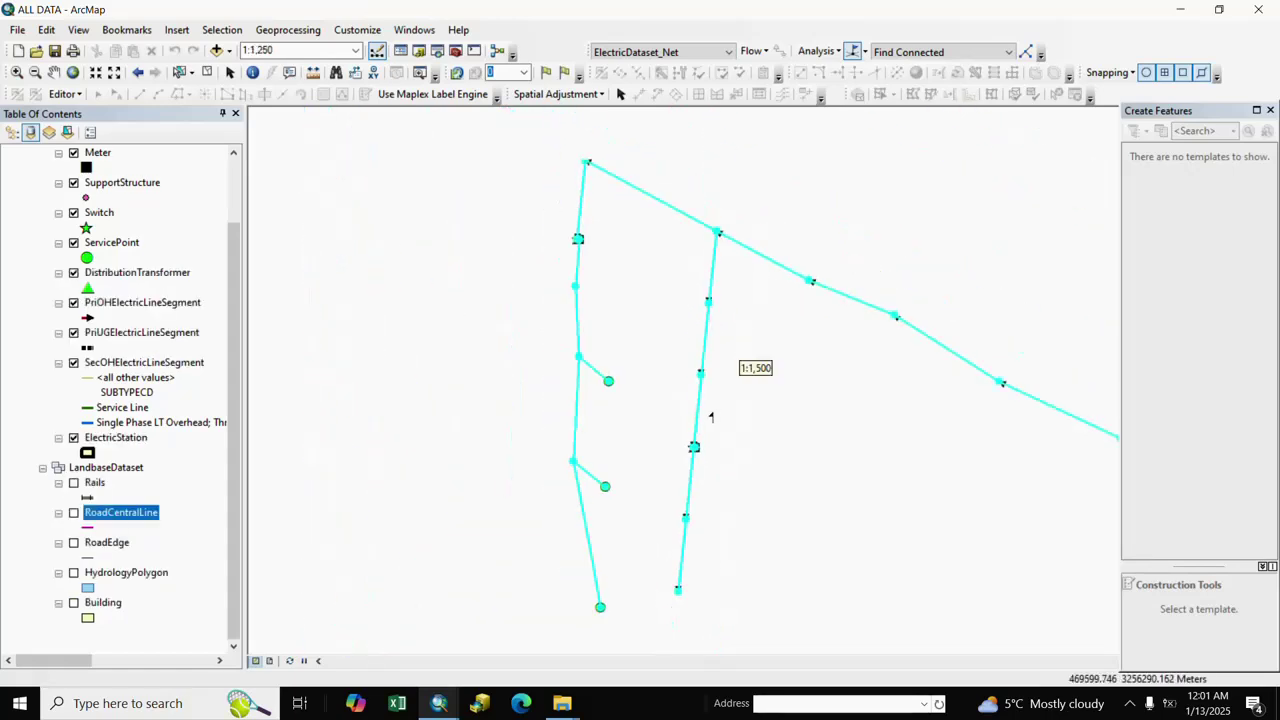
scroll(720, 480, down, 1)
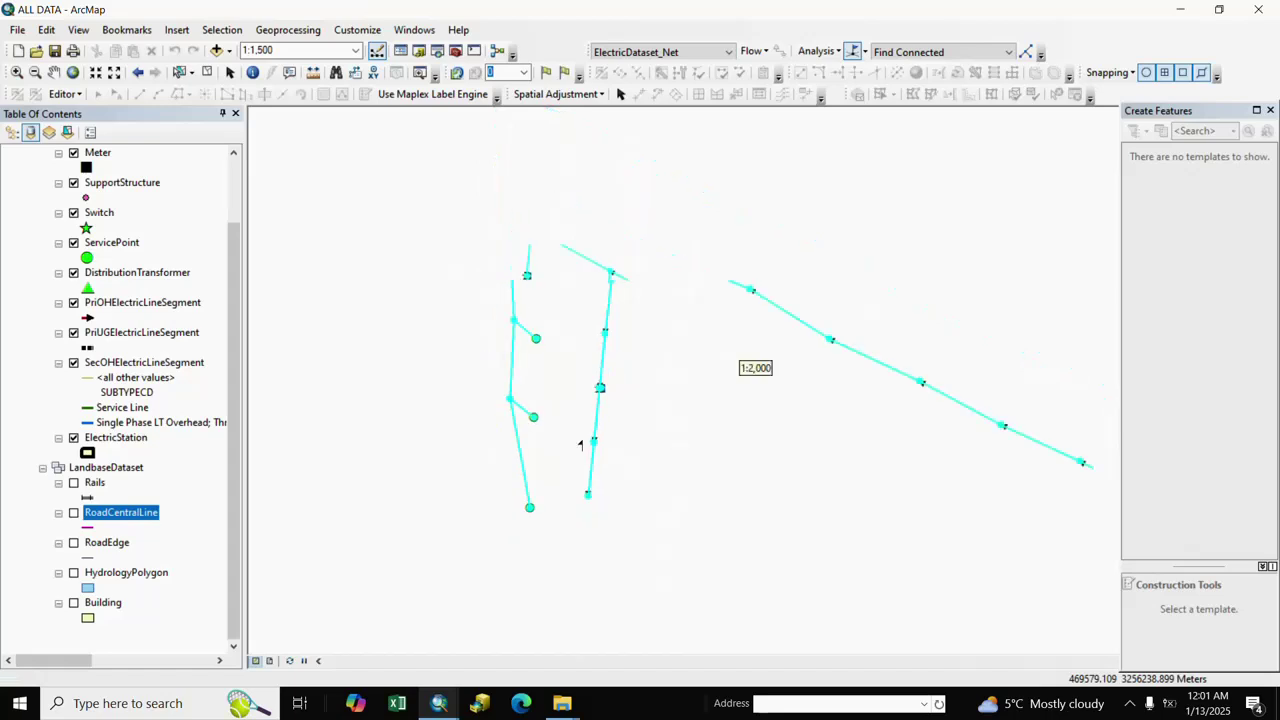
scroll(586, 377, down, 1)
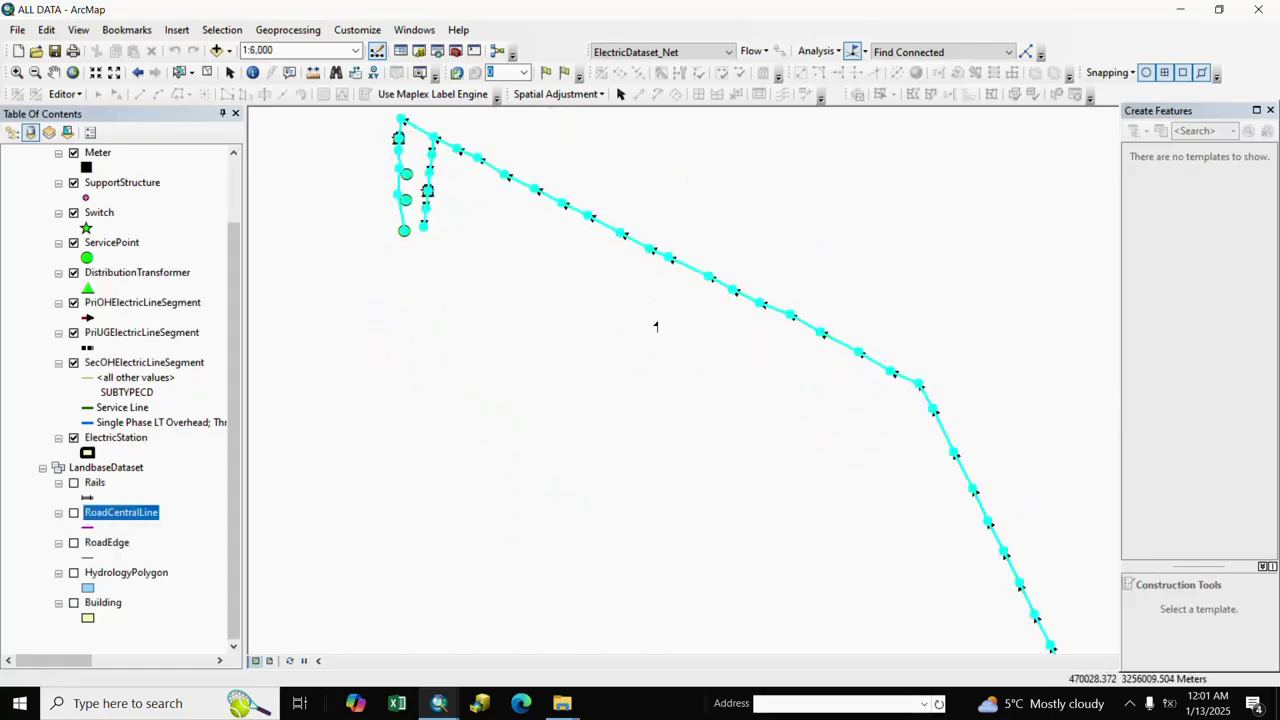
scroll(656, 326, down, 1)
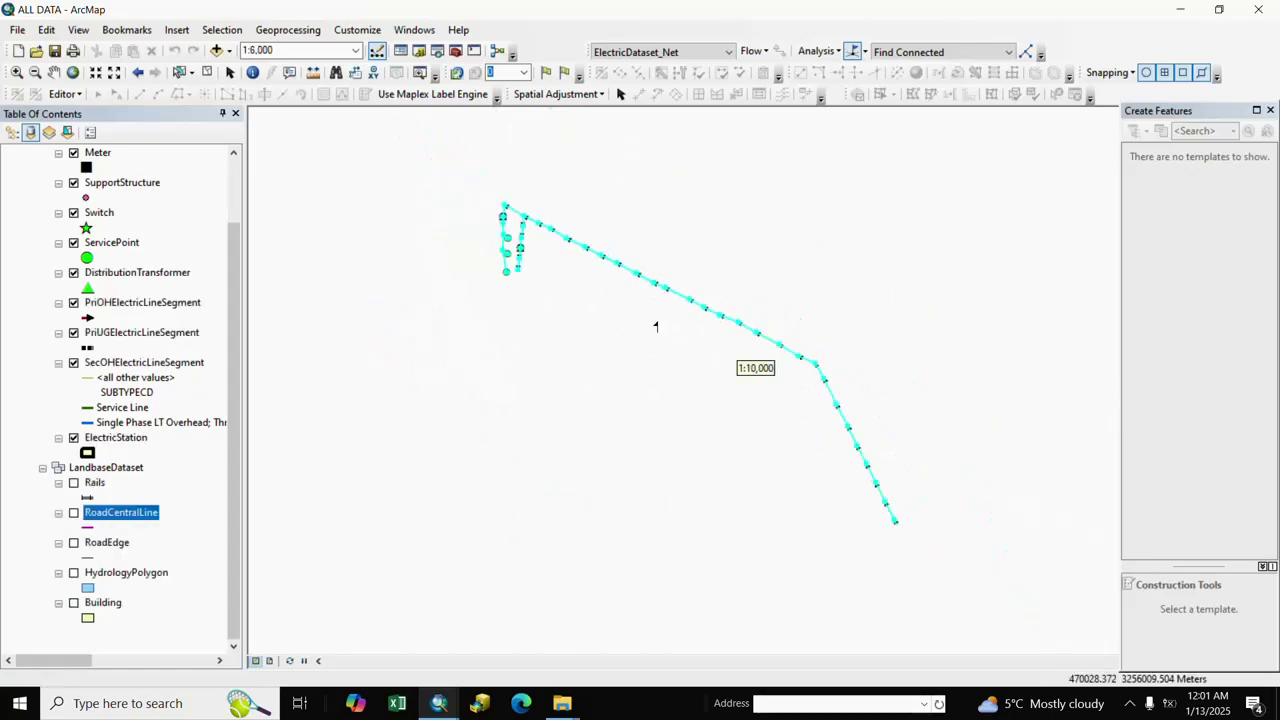
Step: Run a Find Loops trace on ElectricDataset_Net from the same flag
click(1008, 53)
click(913, 95)
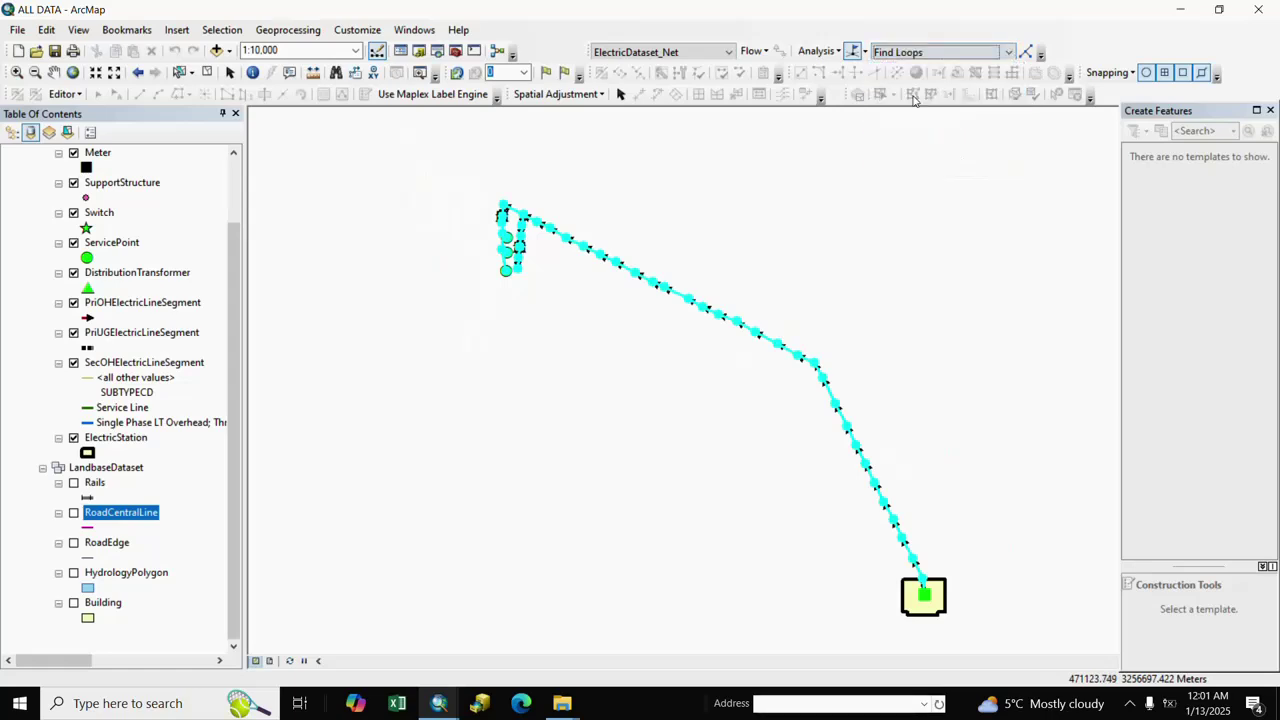
click(1025, 52)
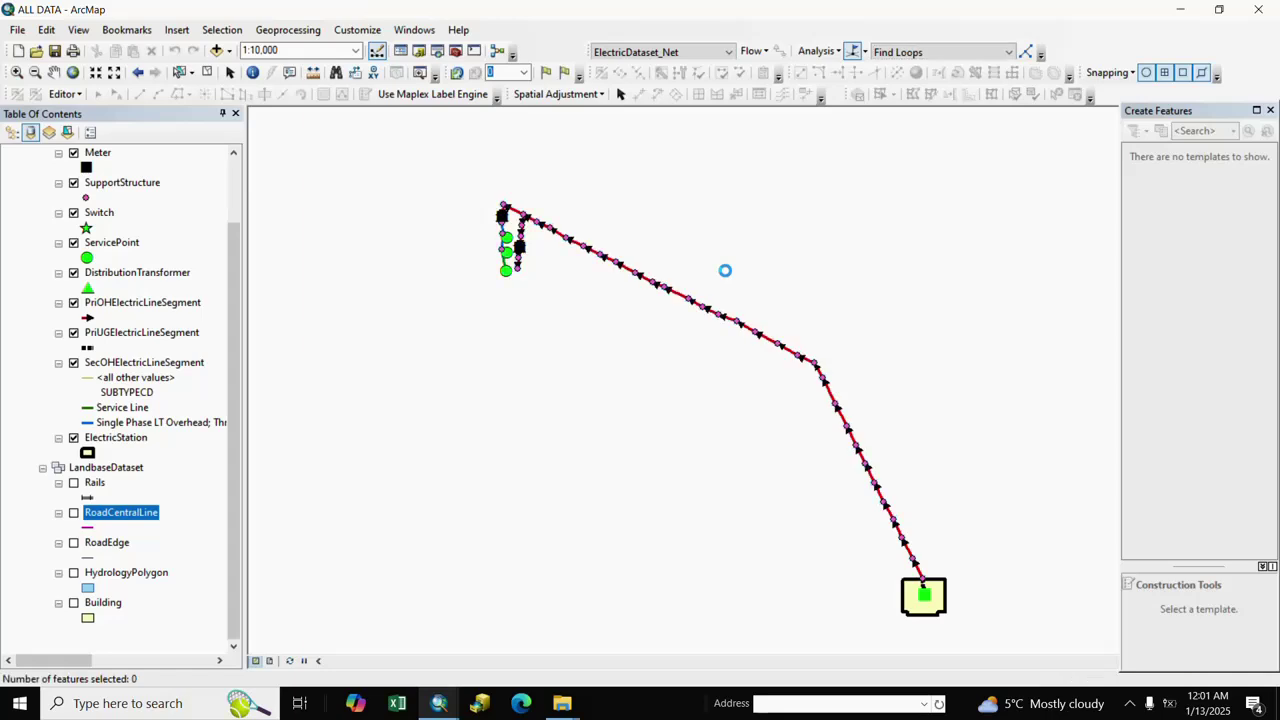
Step: Run a Find Disconnected trace from the station flag and inspect the network for disconnected features
click(1007, 52)
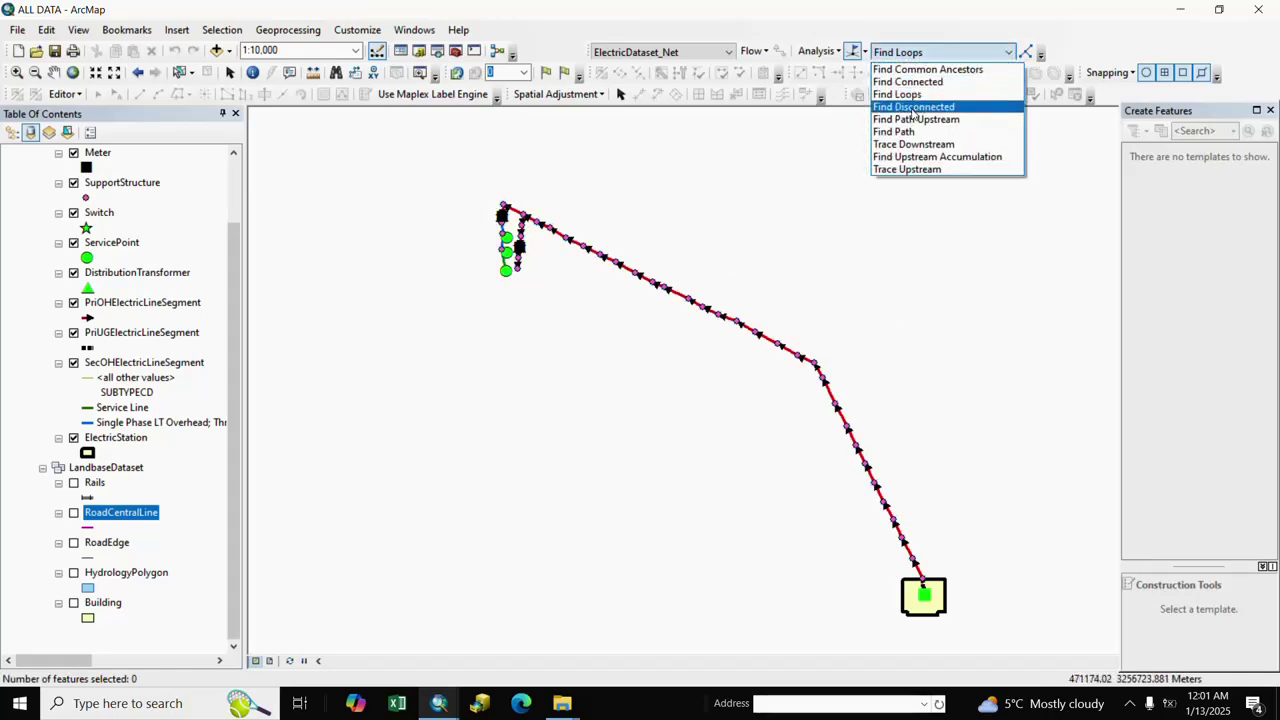
click(913, 107)
click(1026, 51)
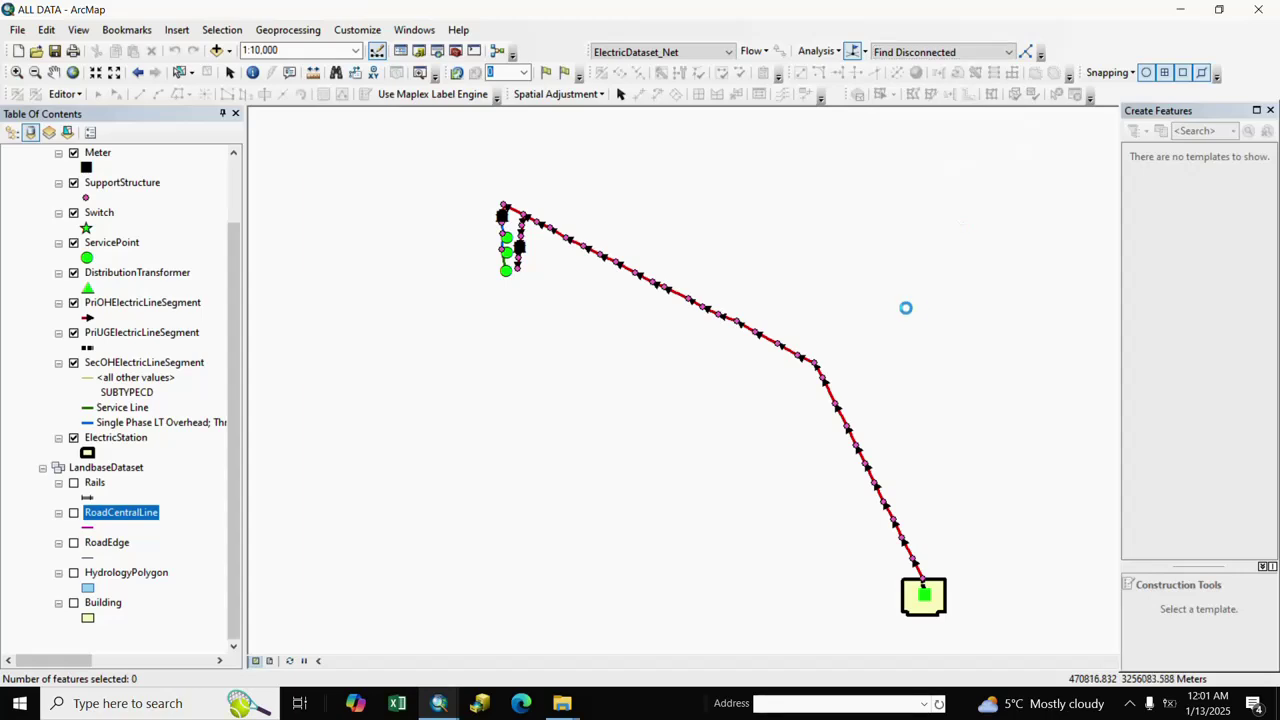
scroll(566, 276, down, 2)
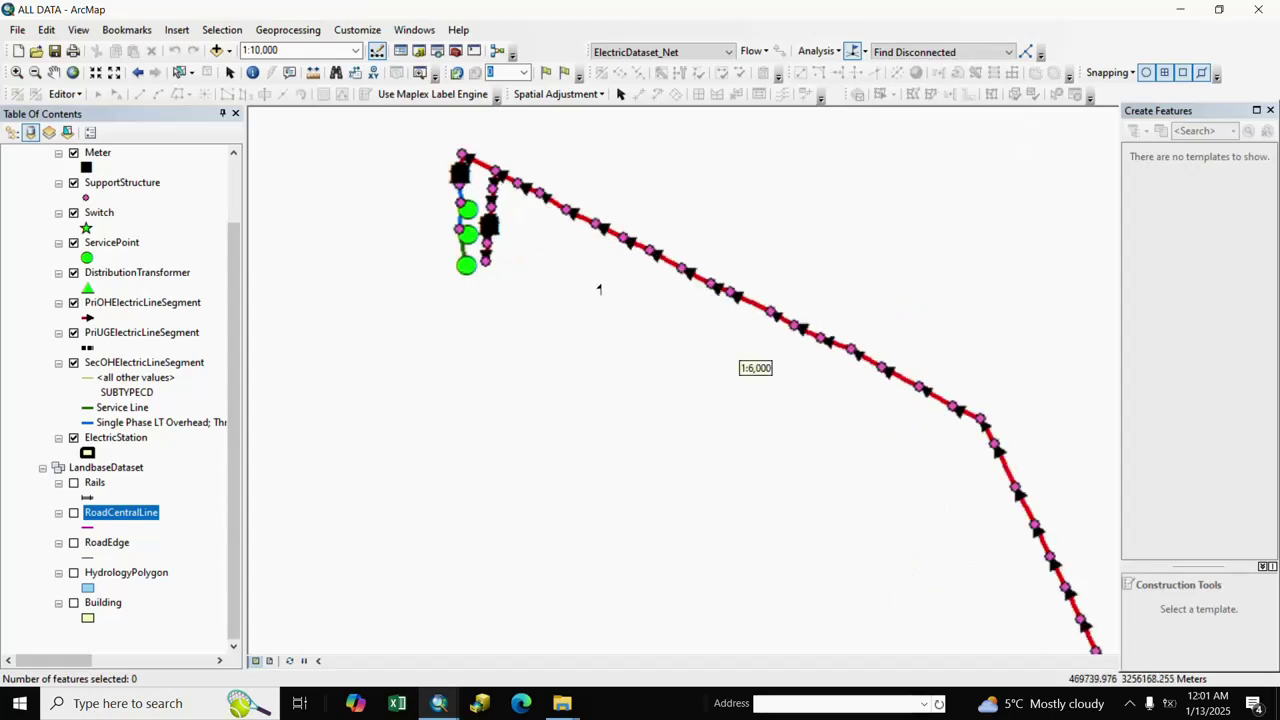
scroll(644, 309, up, 1)
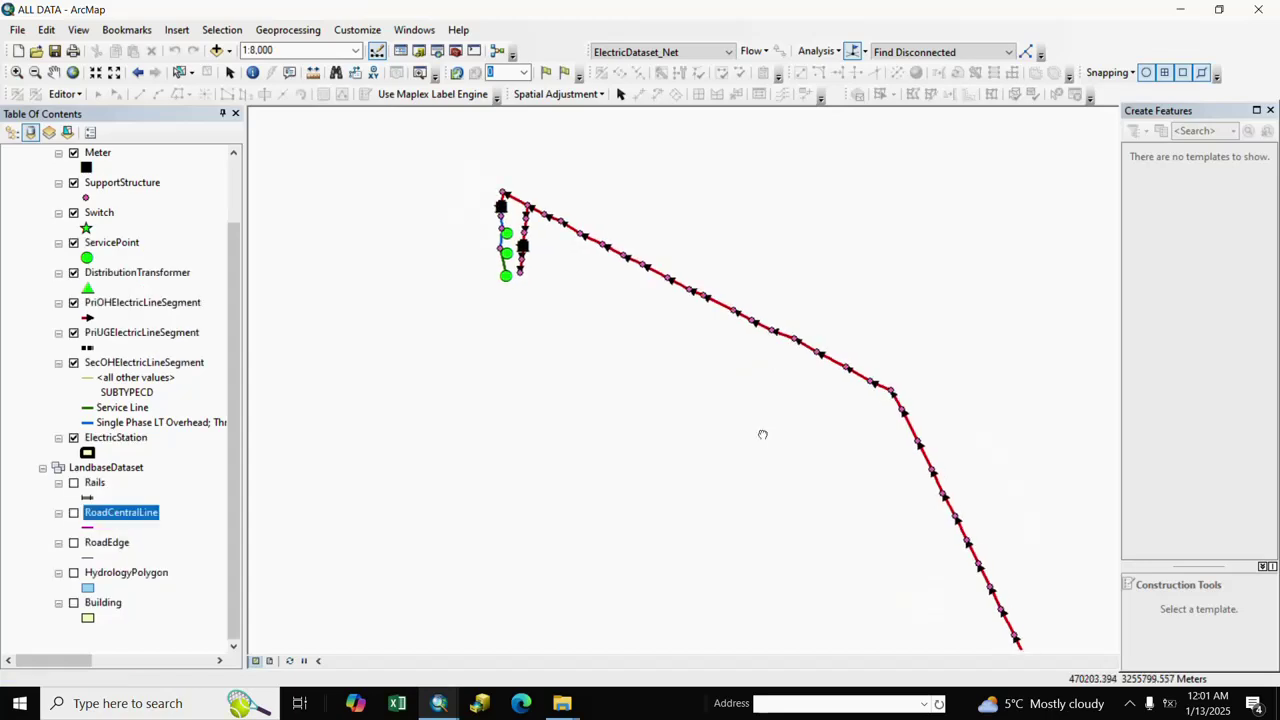
scroll(712, 377, up, 1)
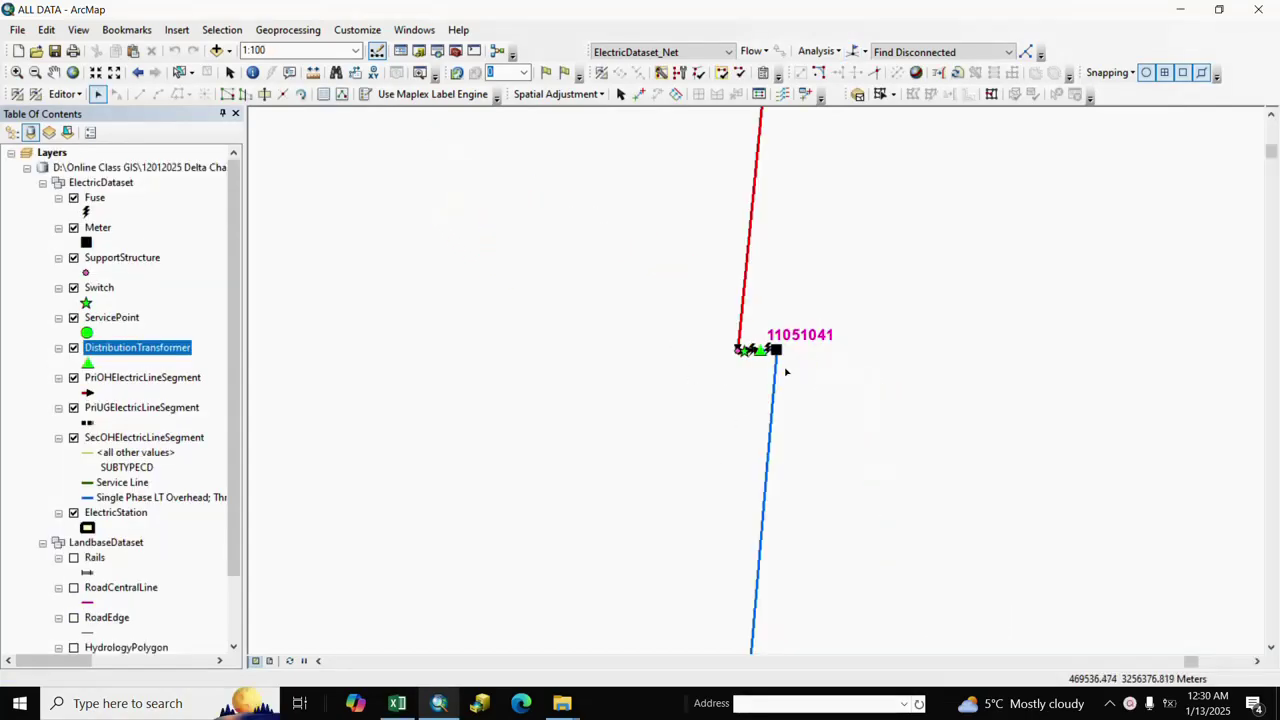
Step: Label the DistributionTransformer layer's features with the RATEDKVA field
scroll(770, 352, down, 3)
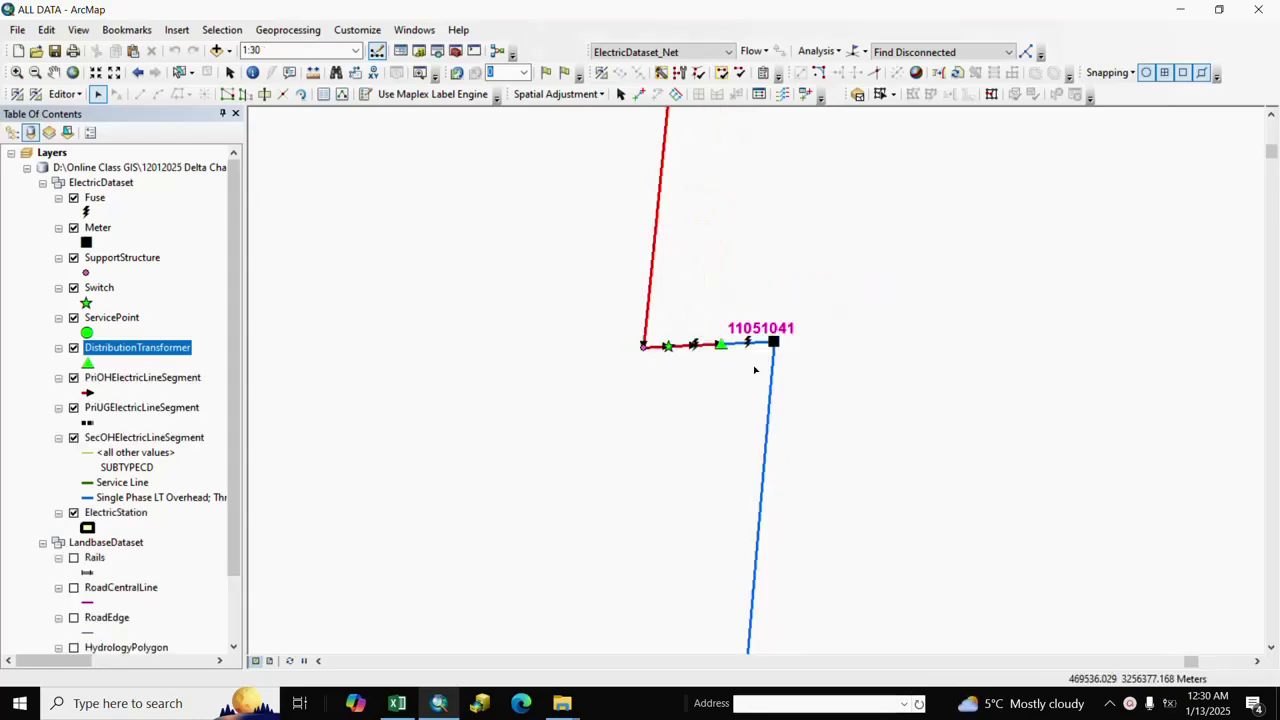
scroll(734, 360, down, 1)
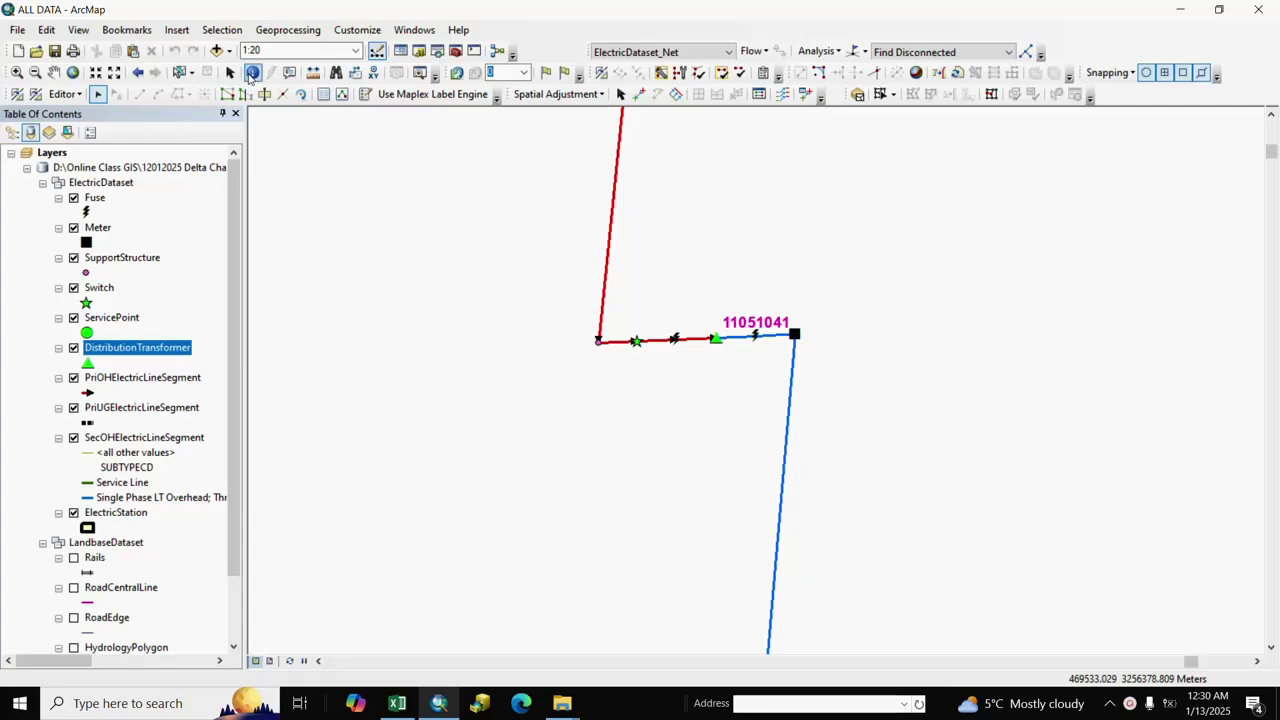
right_click(157, 350)
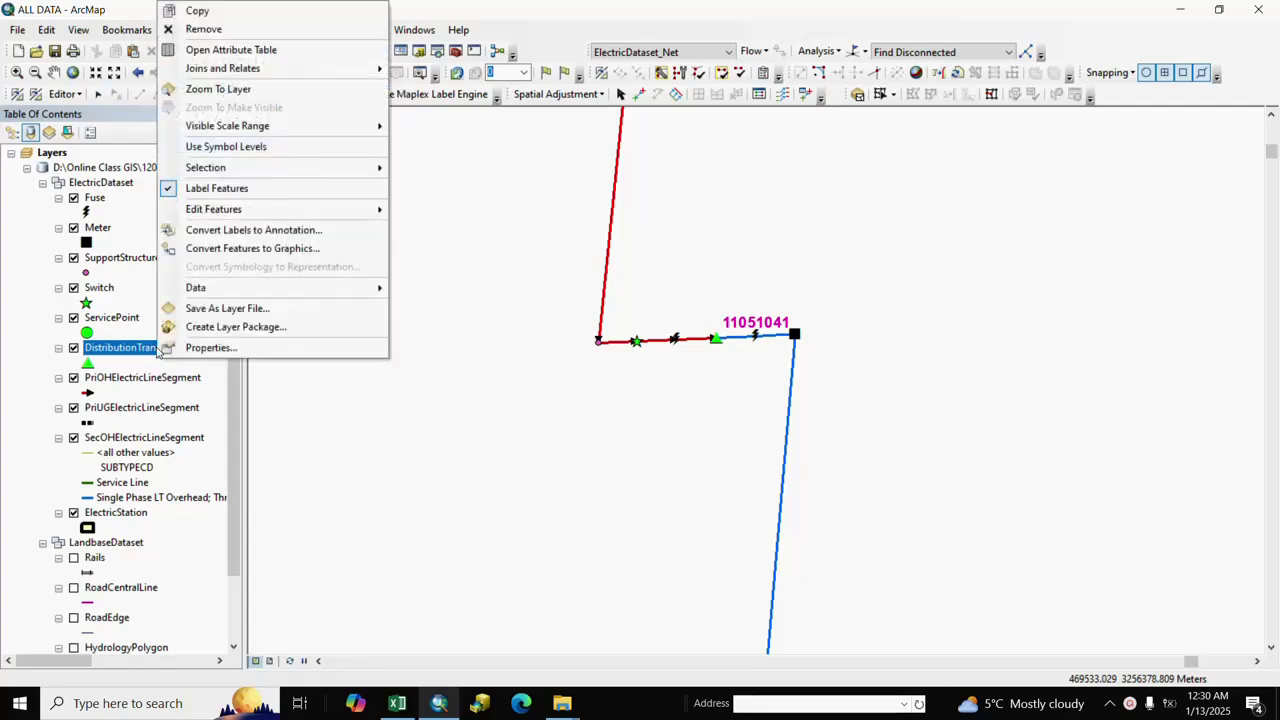
click(212, 347)
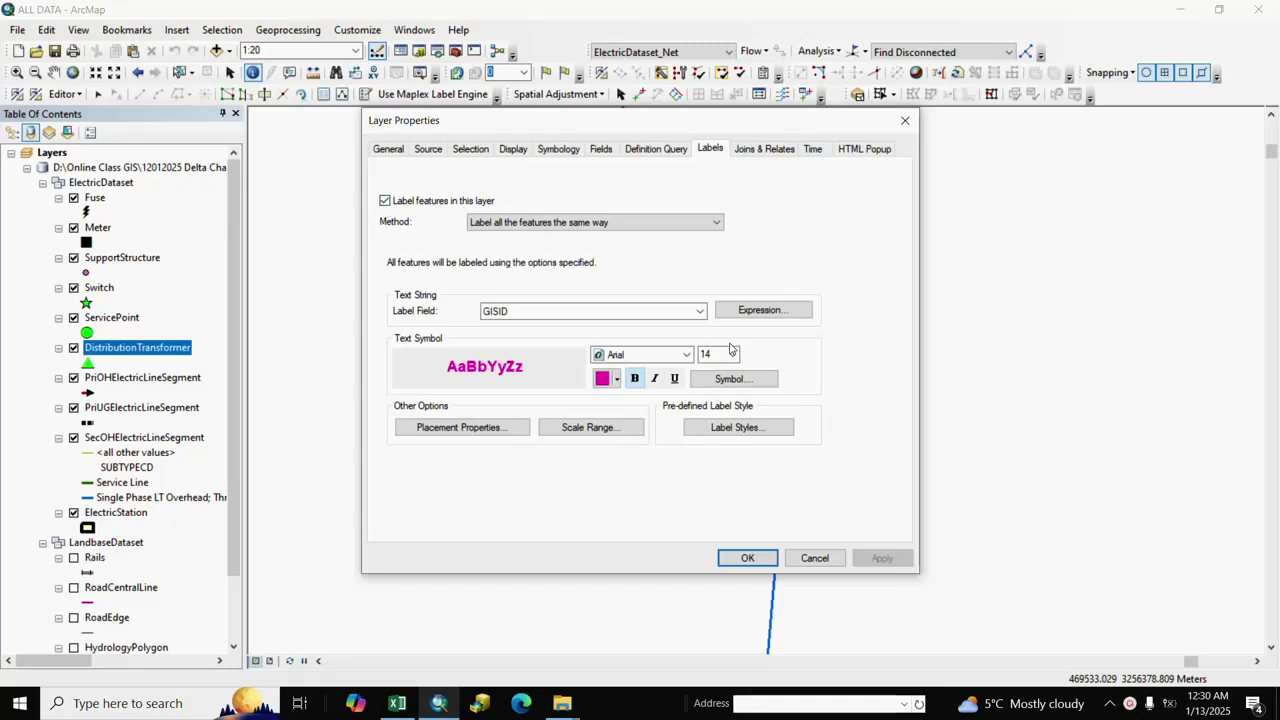
click(699, 311)
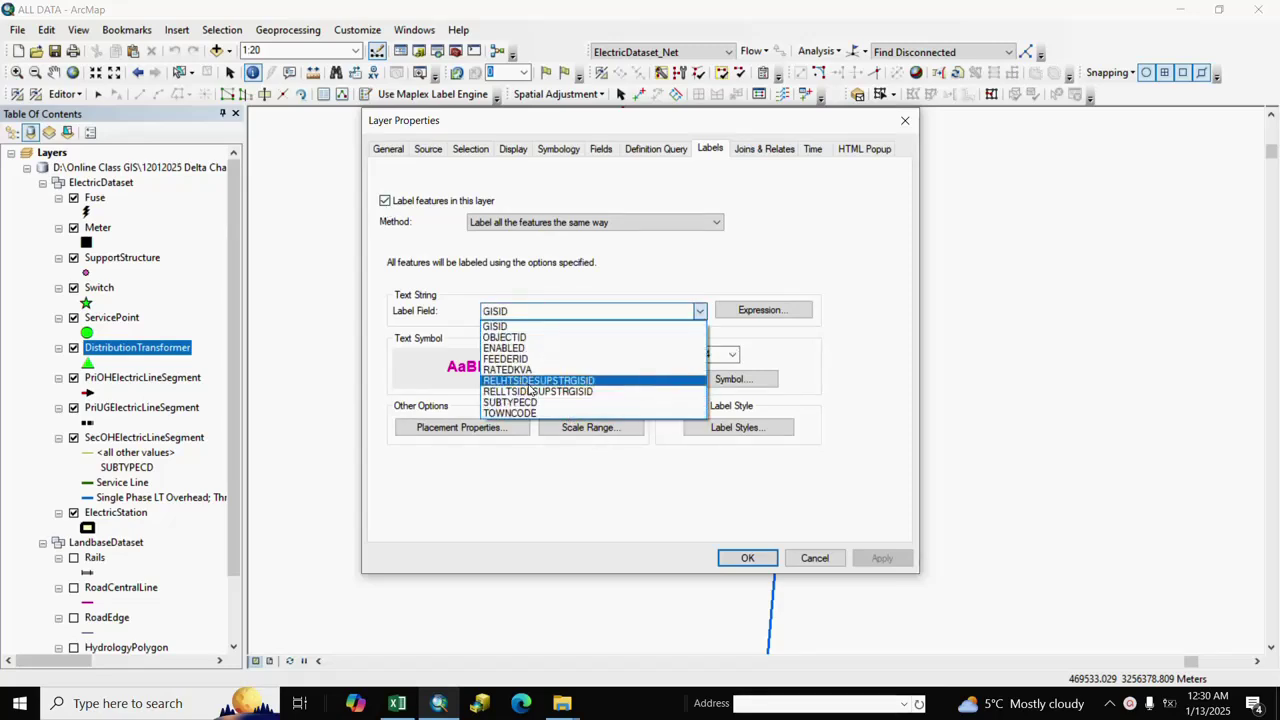
click(515, 369)
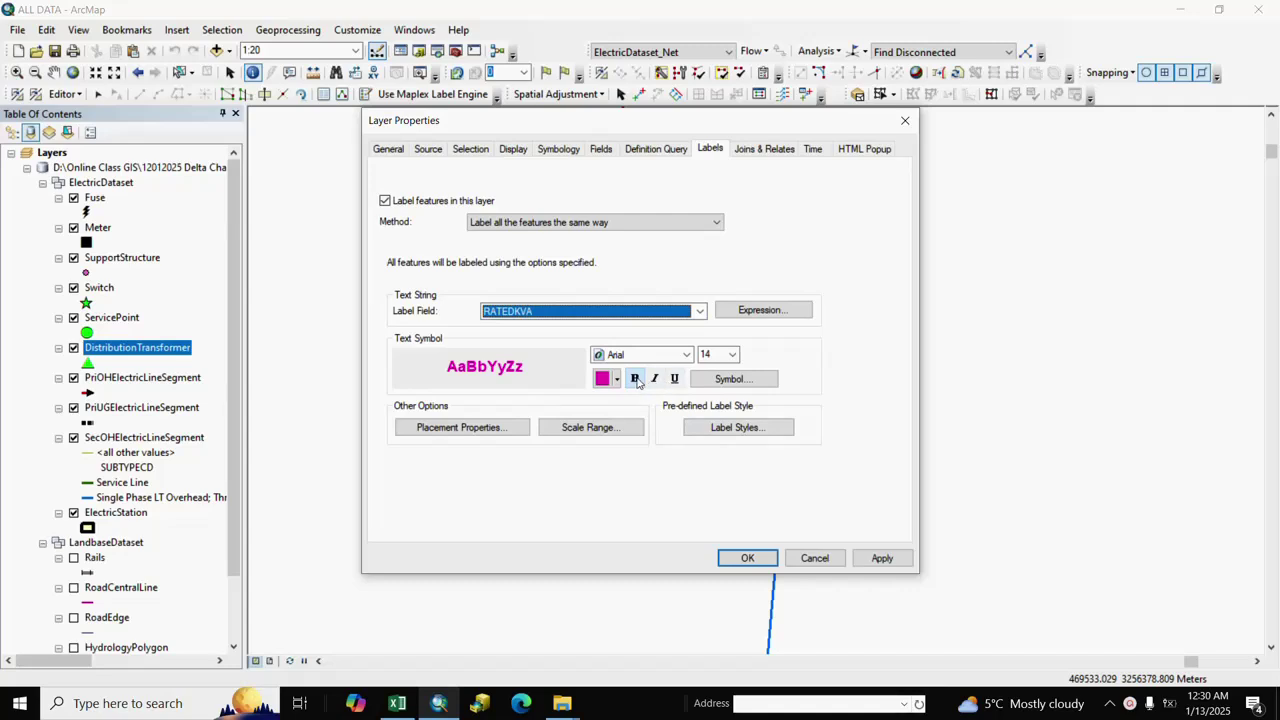
click(880, 558)
click(760, 559)
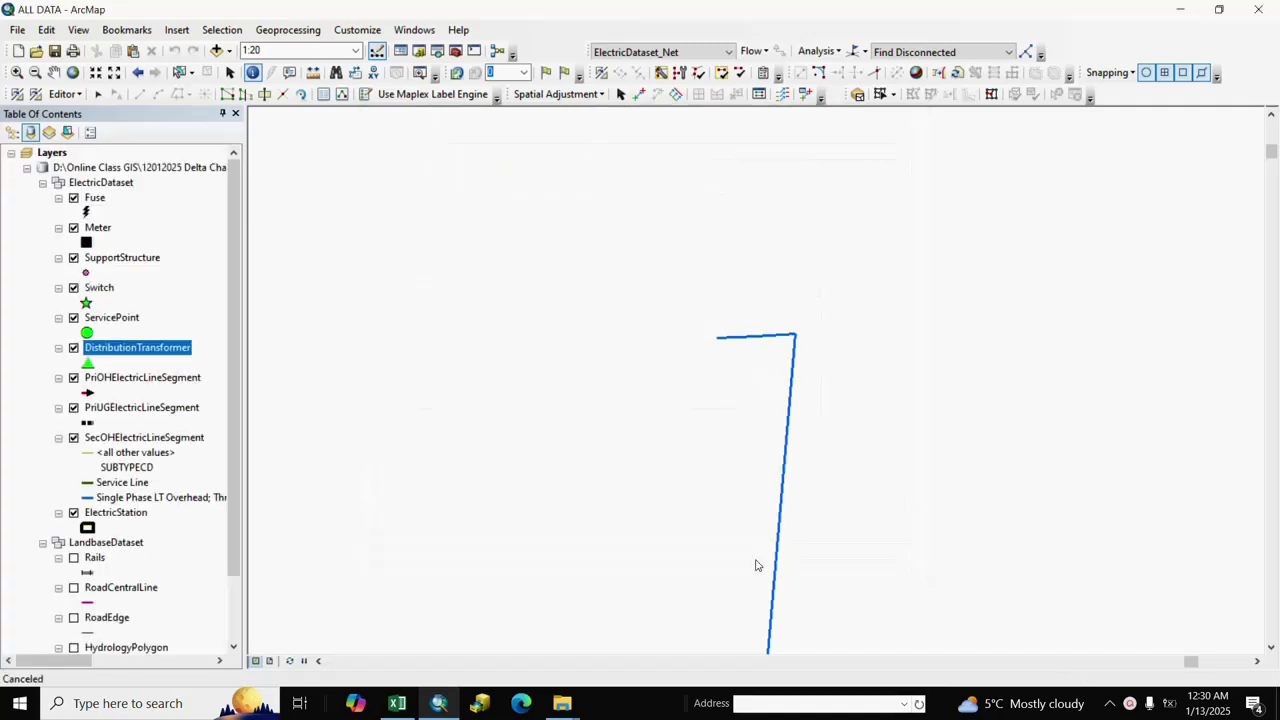
Step: Identify the distribution transformer on the map and inspect its GISID attribute
scroll(740, 349, down, 1)
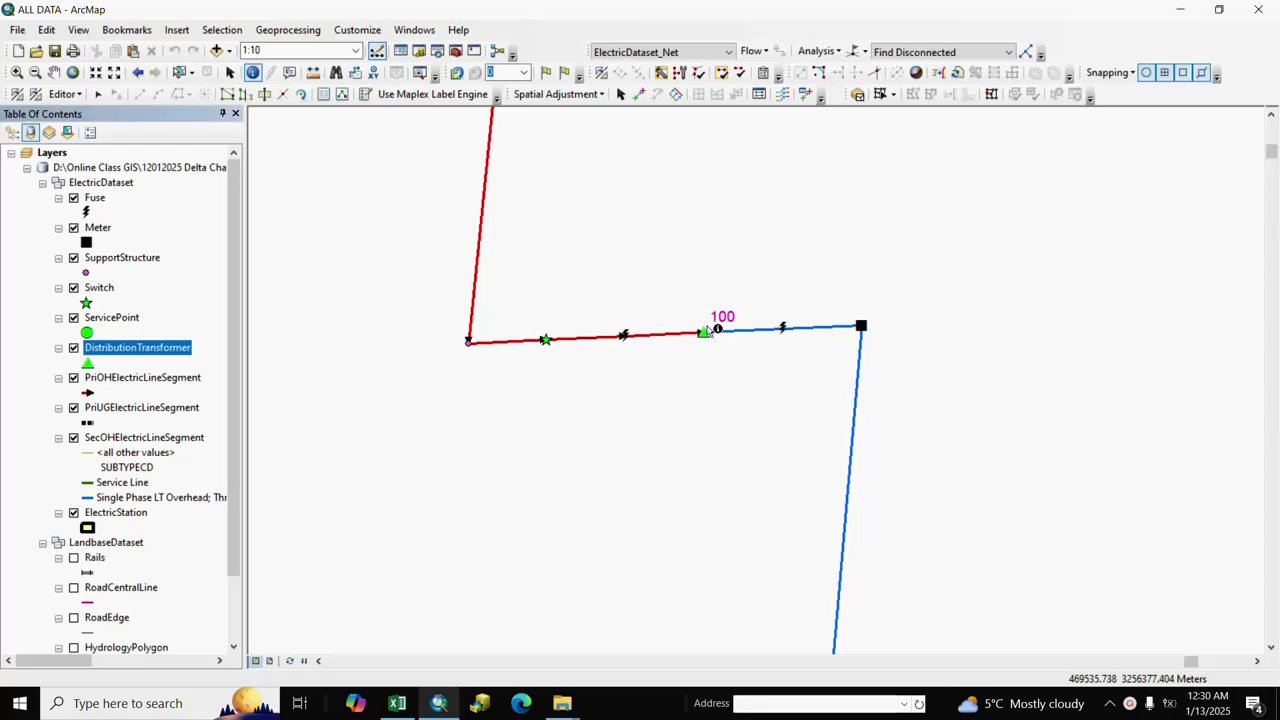
click(720, 351)
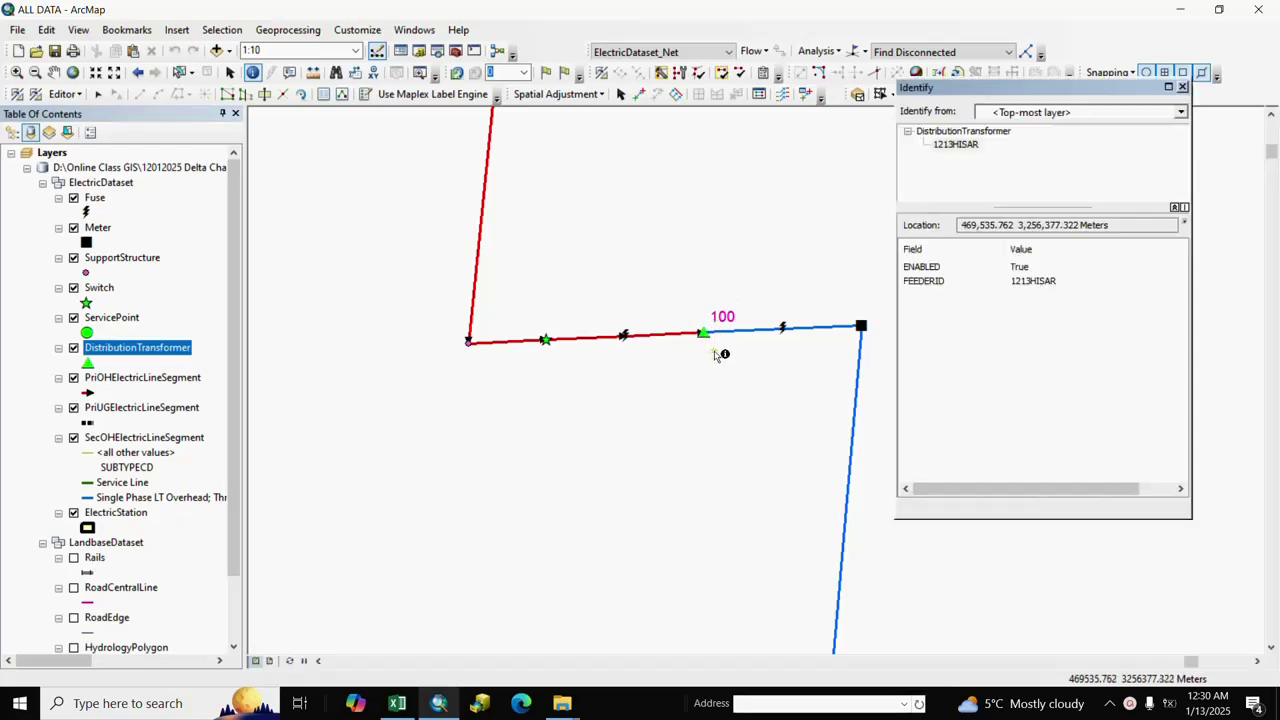
click(1041, 296)
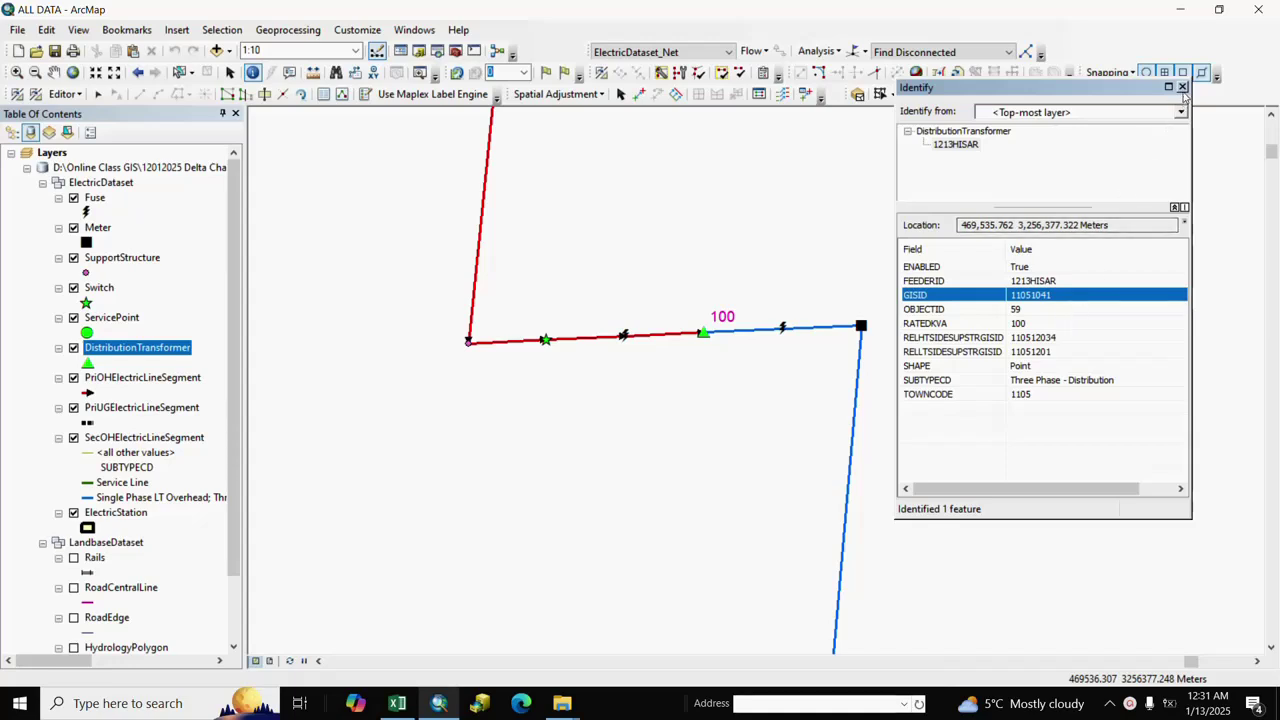
Step: Switch to the Update File workbook in Excel and colour the text of the Remark header and its value red
click(397, 703)
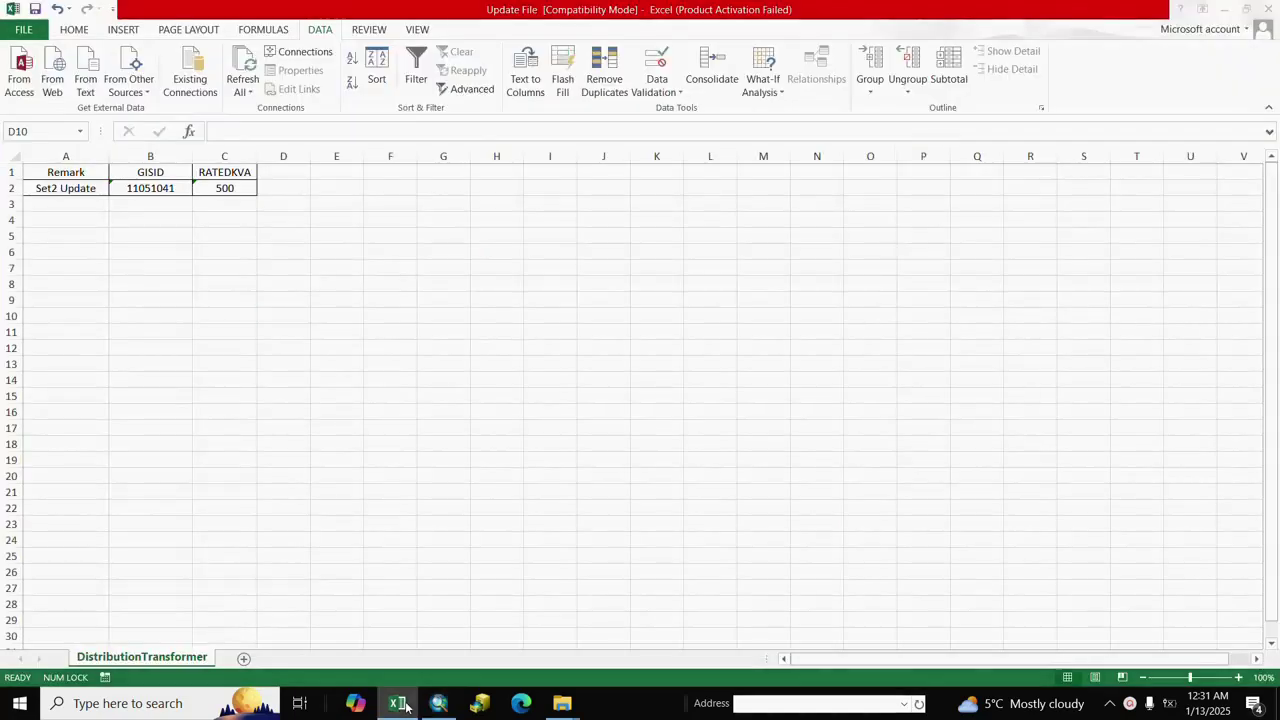
click(224, 412)
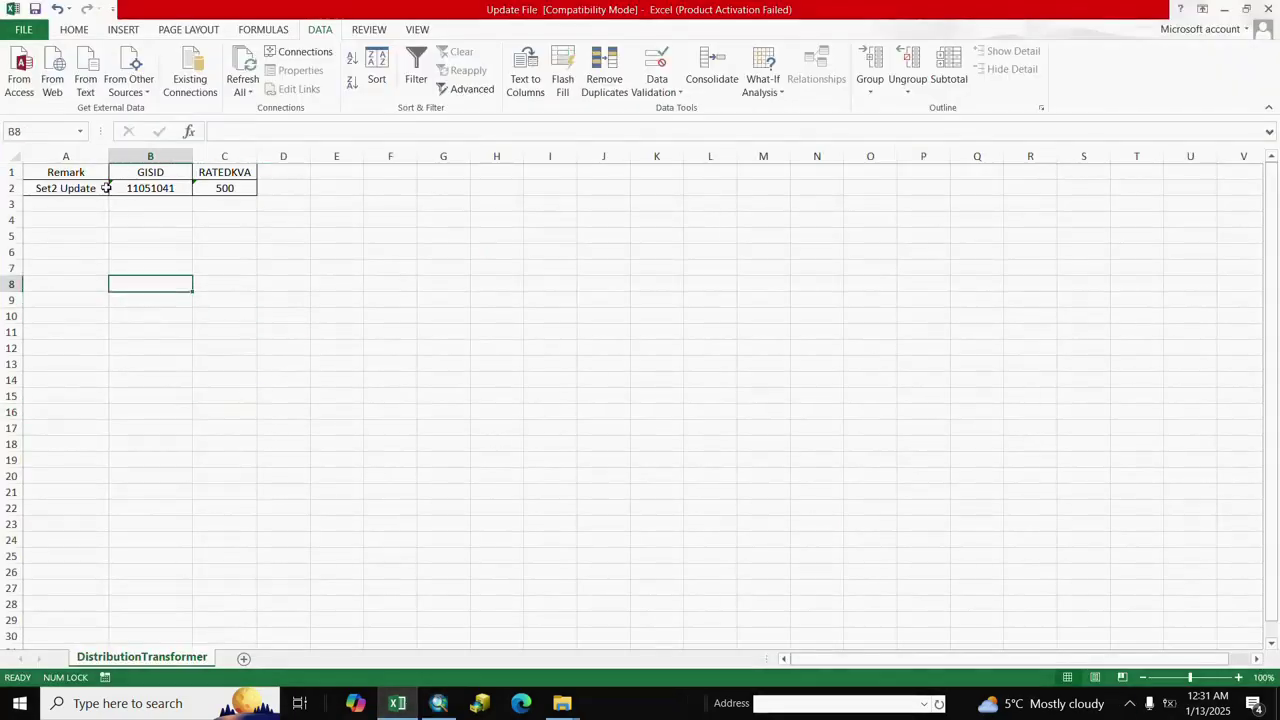
drag(63, 172, 226, 188)
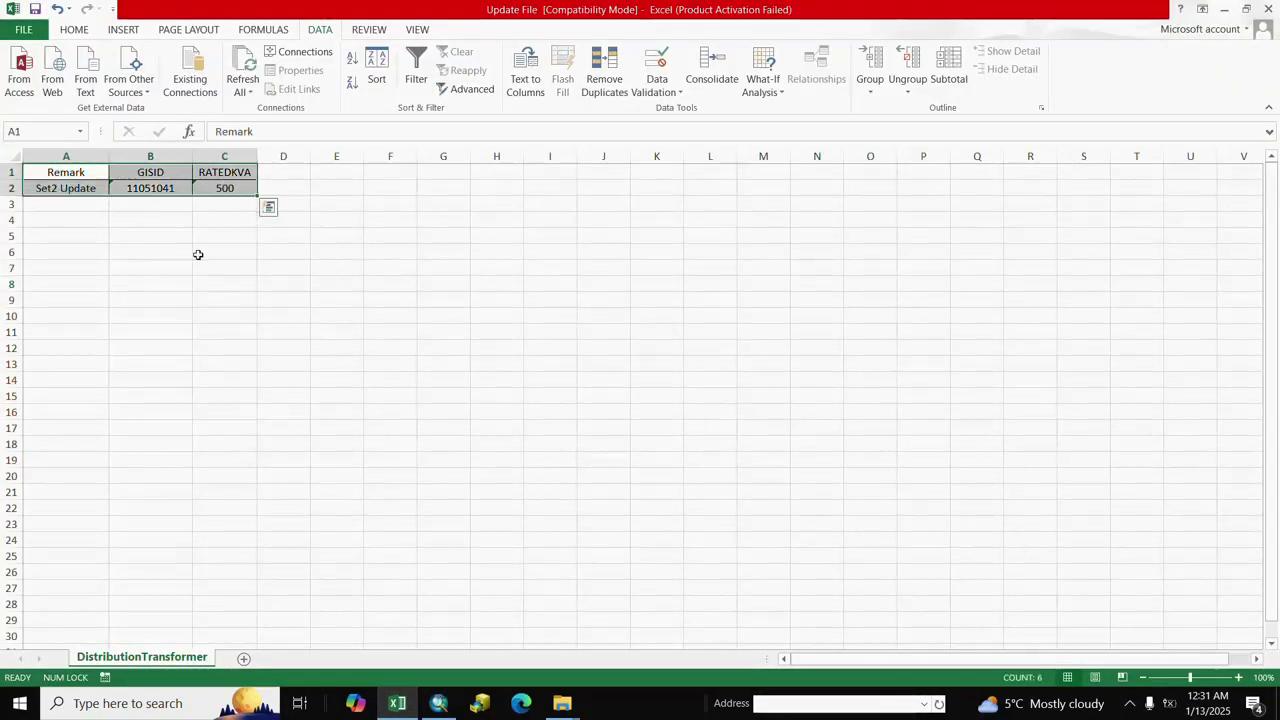
click(166, 314)
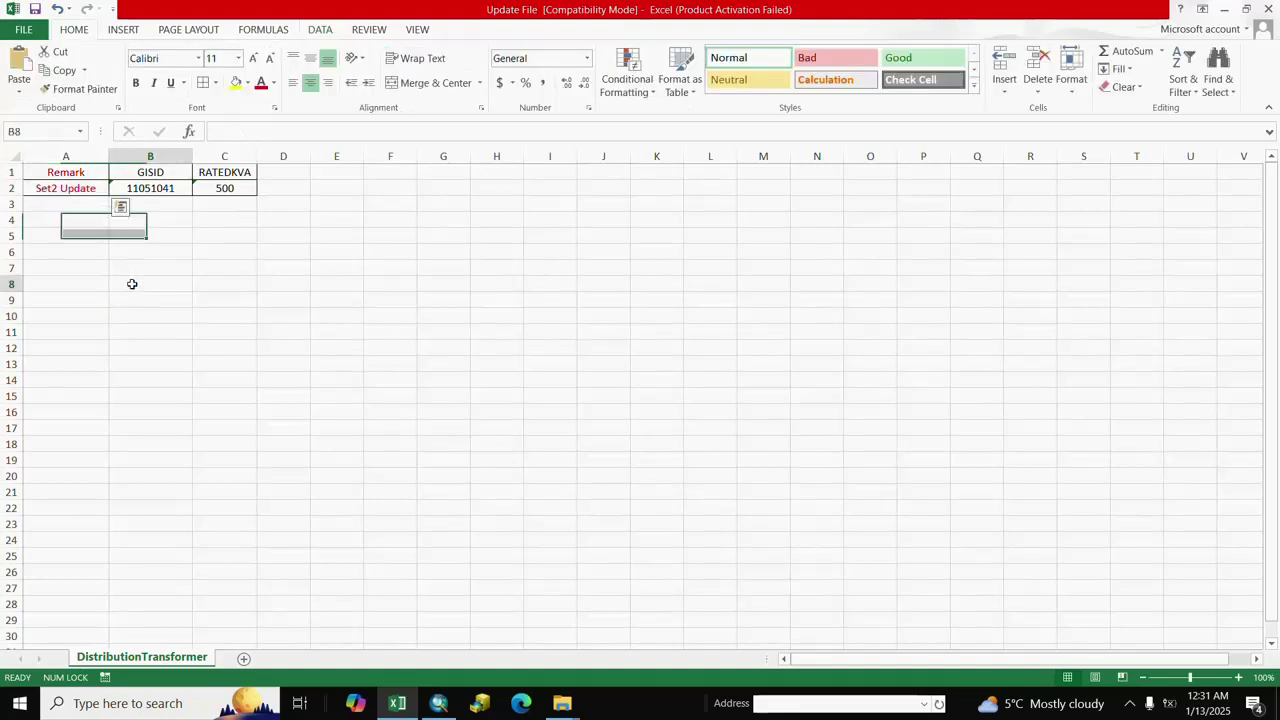
click(131, 283)
Step: Review the GISID and RATEDKVA columns of the transformer update record
click(172, 228)
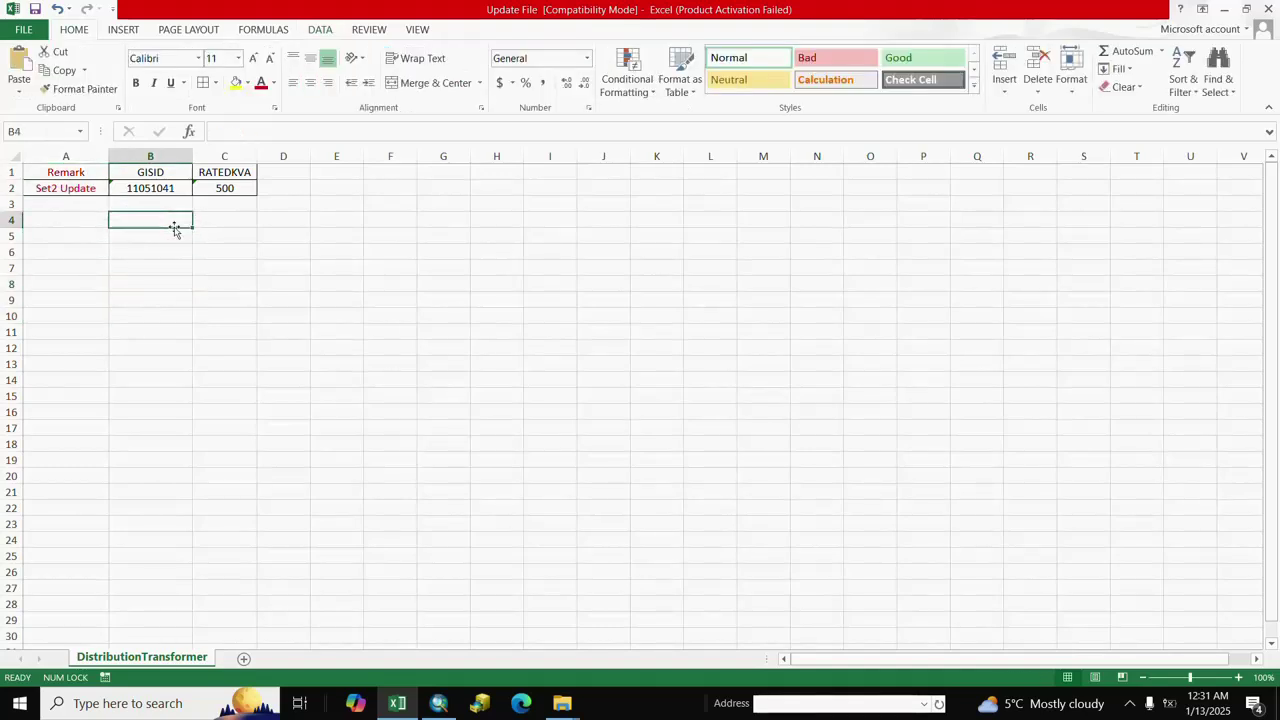
click(170, 176)
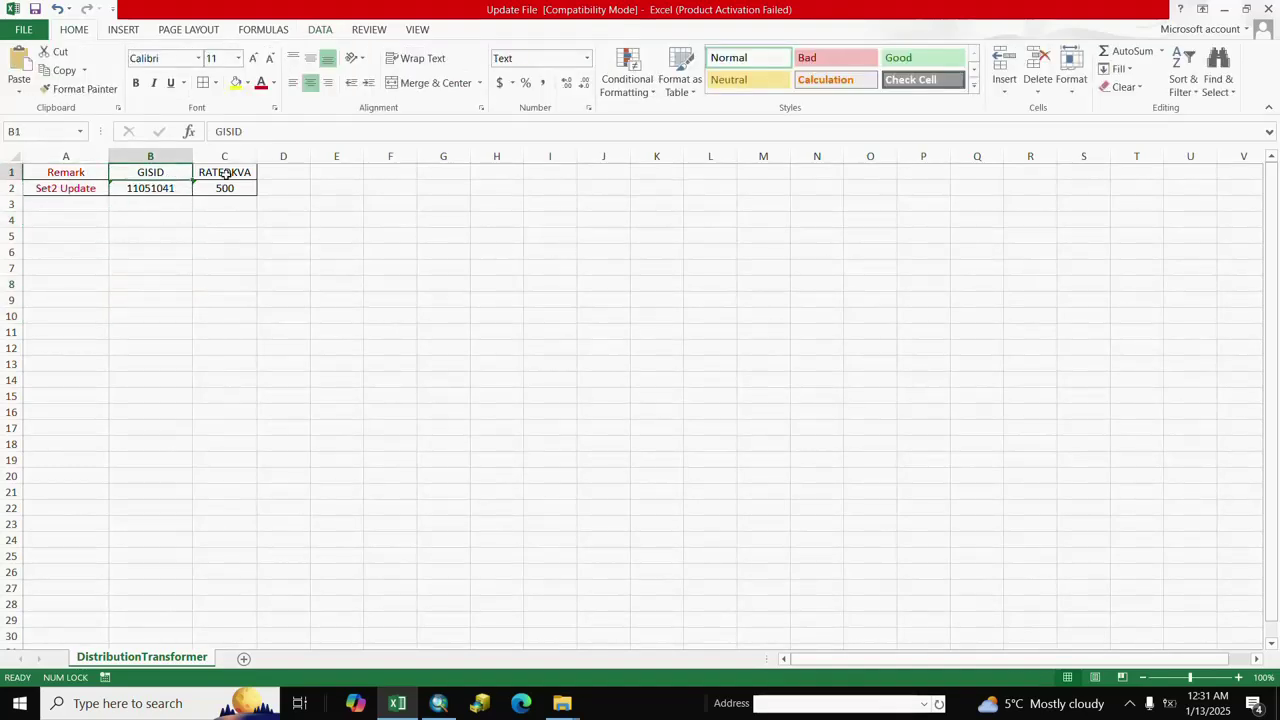
click(227, 175)
click(234, 231)
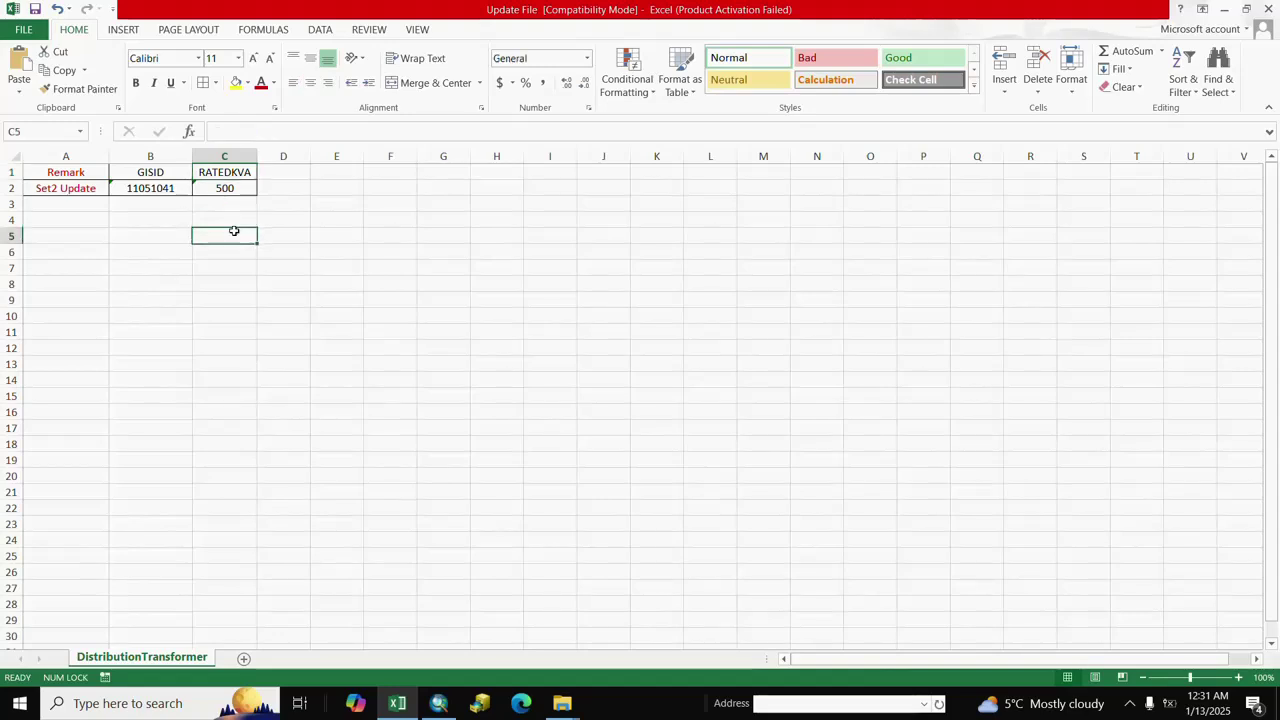
click(181, 192)
click(202, 270)
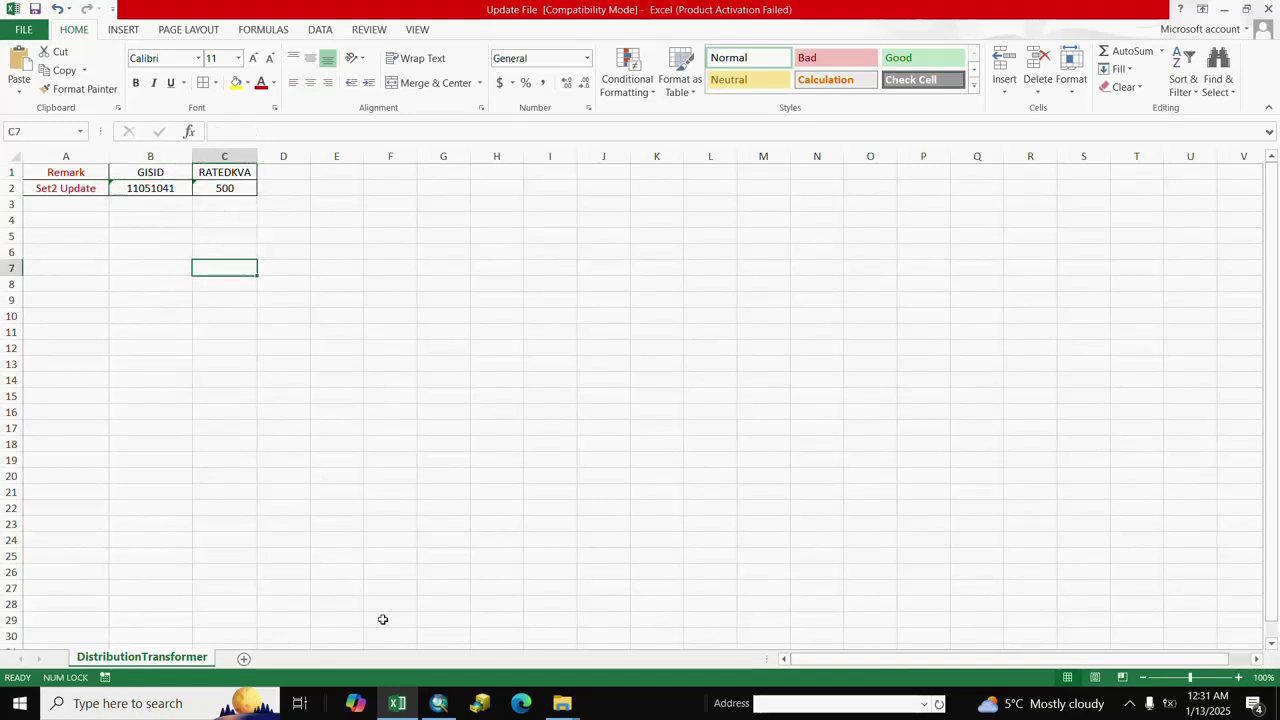
Step: Switch back to ArcMap and identify the transformer again to compare its GISID with the update record
key(alt+Tab)
click(720, 375)
click(1052, 298)
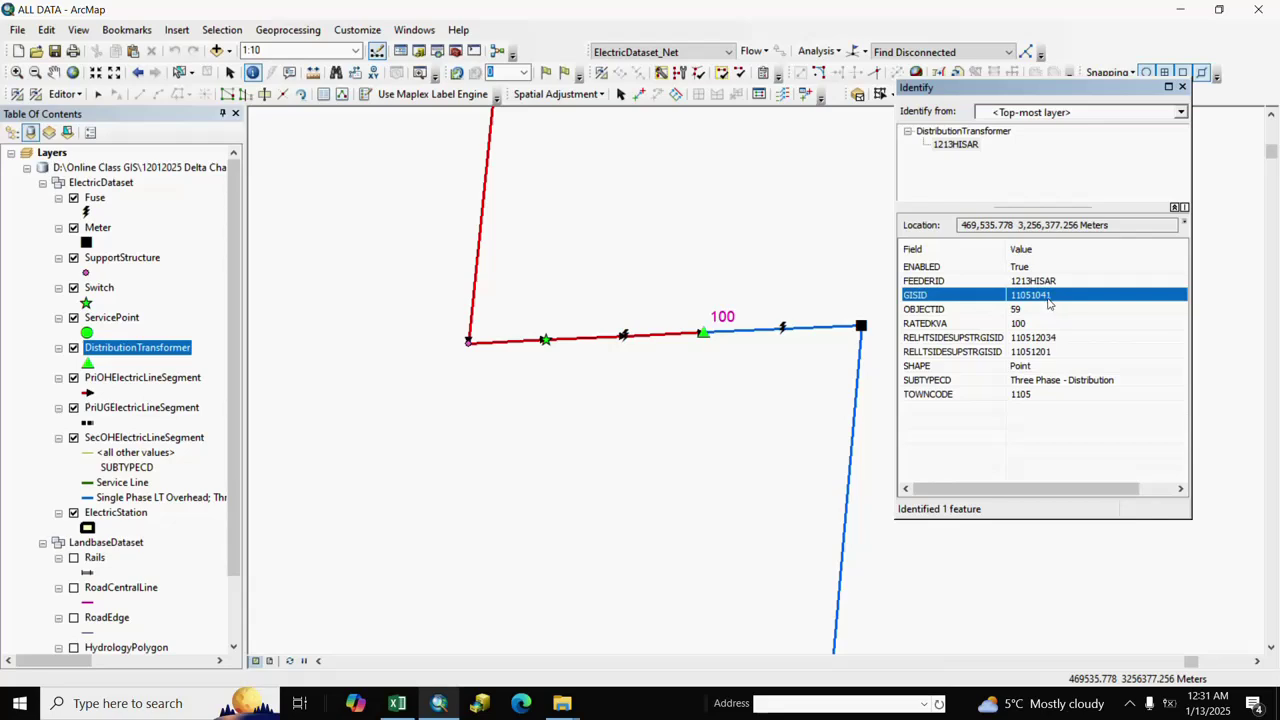
click(1182, 87)
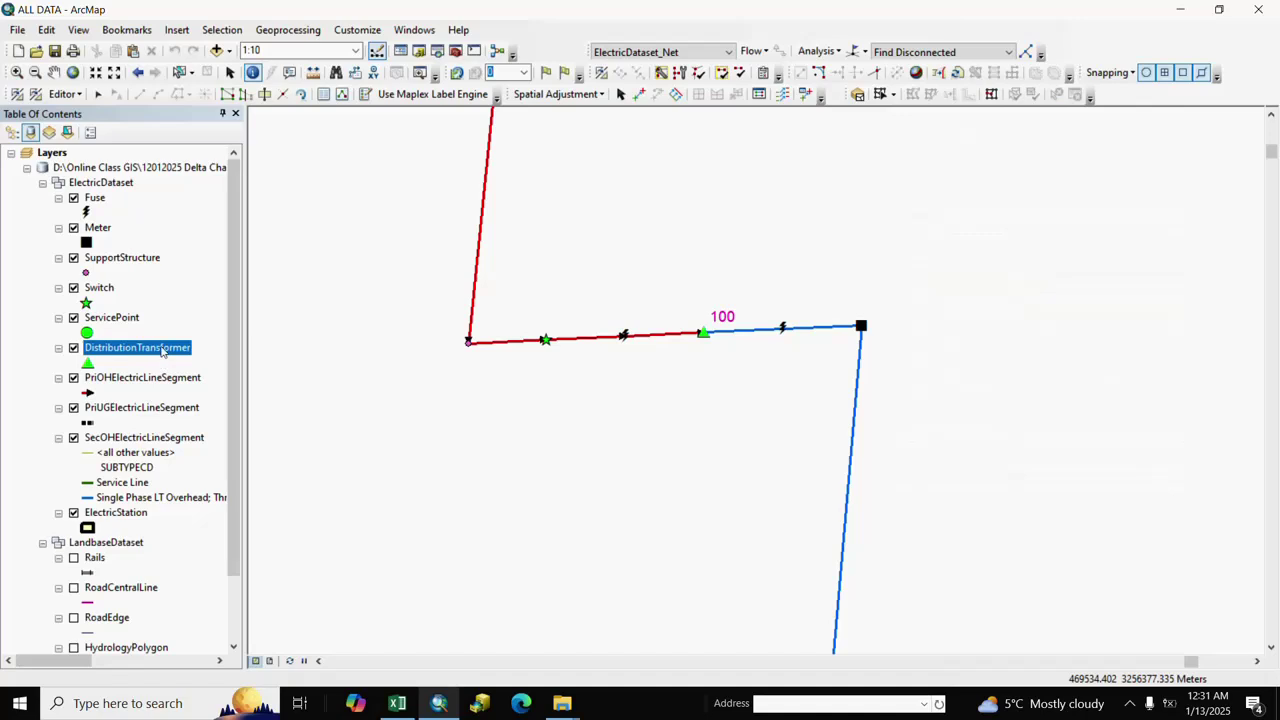
Step: Start an attribute join on the DistributionTransformer layer based on its GISID field
right_click(161, 350)
mouse_move(268, 76)
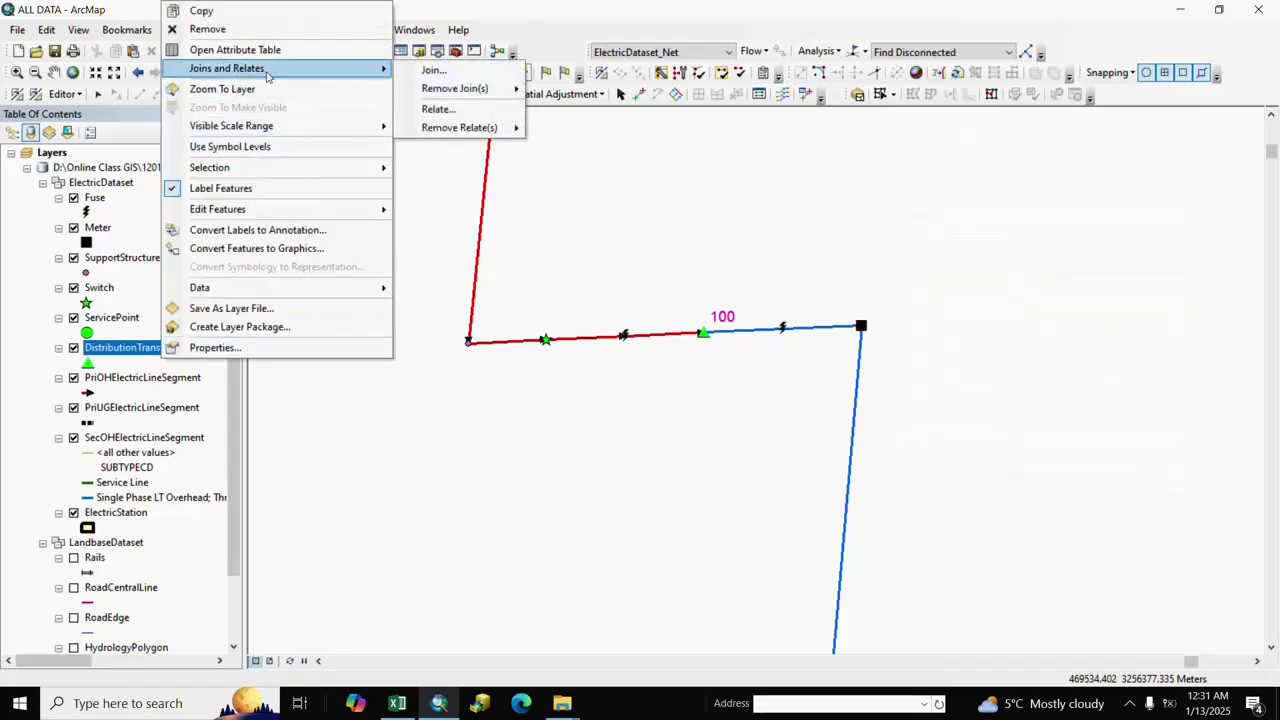
click(434, 70)
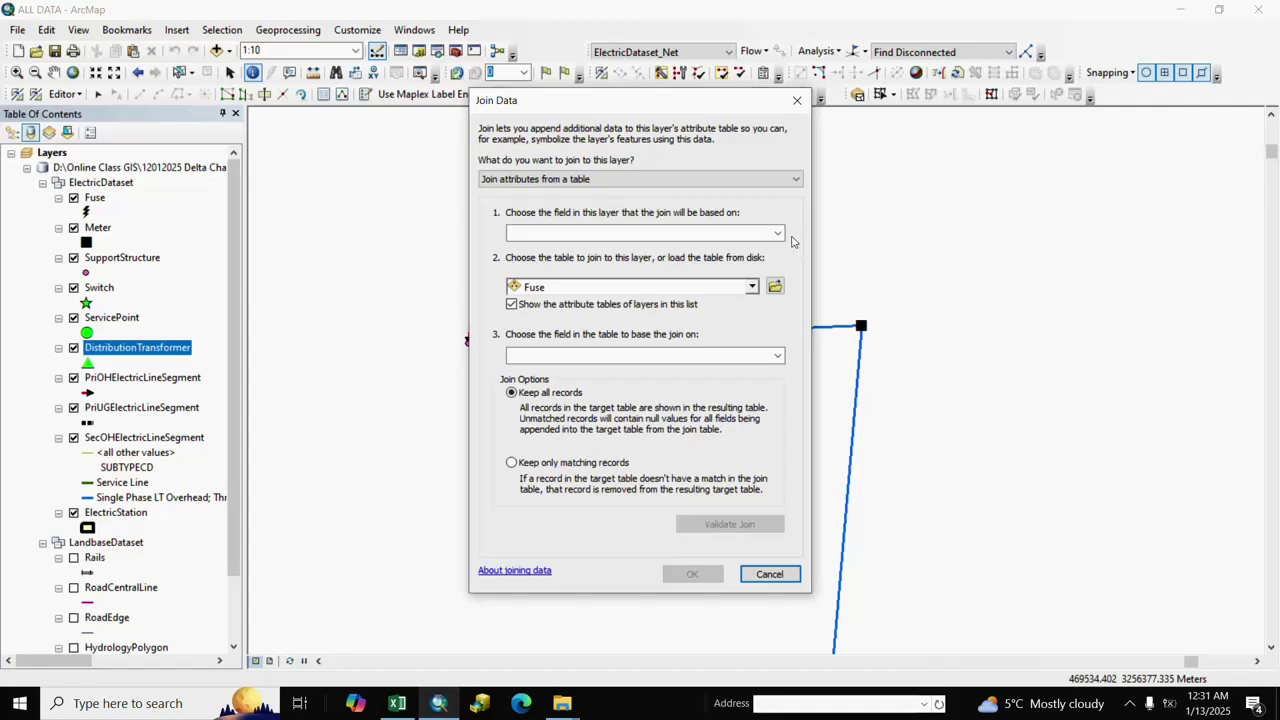
click(778, 234)
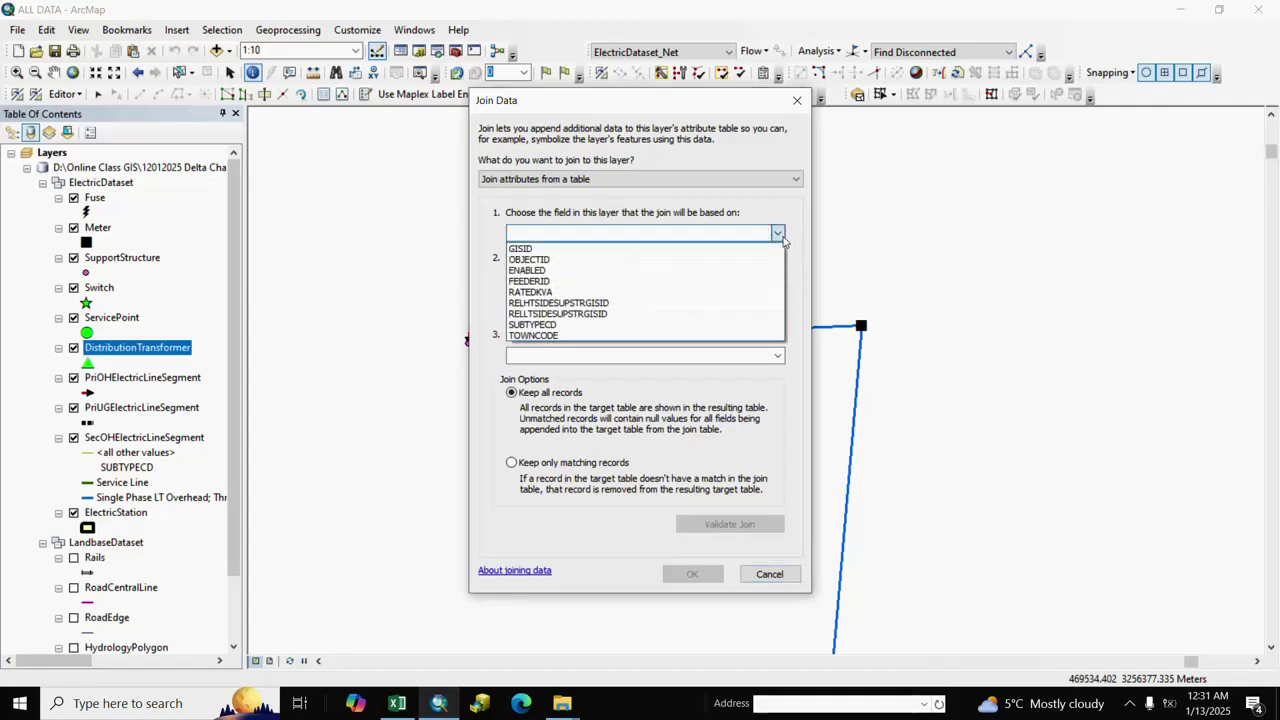
click(534, 250)
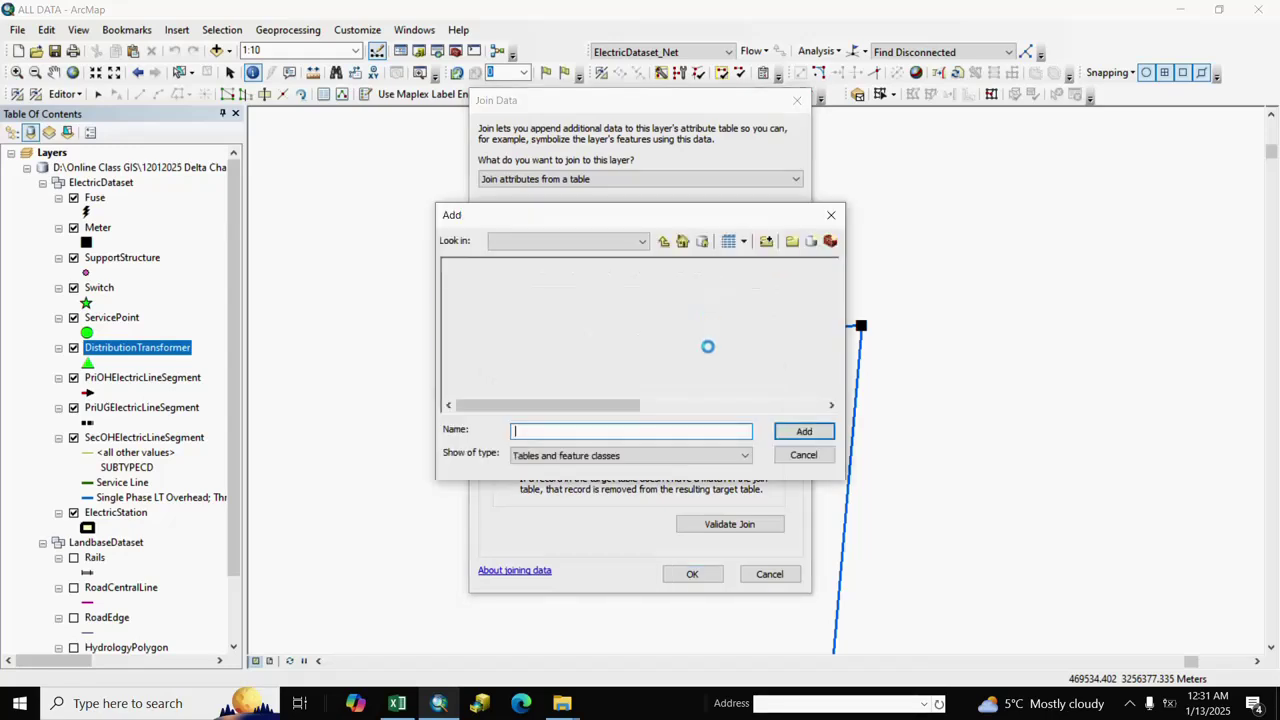
Step: Load the DistributionTransformer$ sheet from Update File.xls as the table to join
click(664, 242)
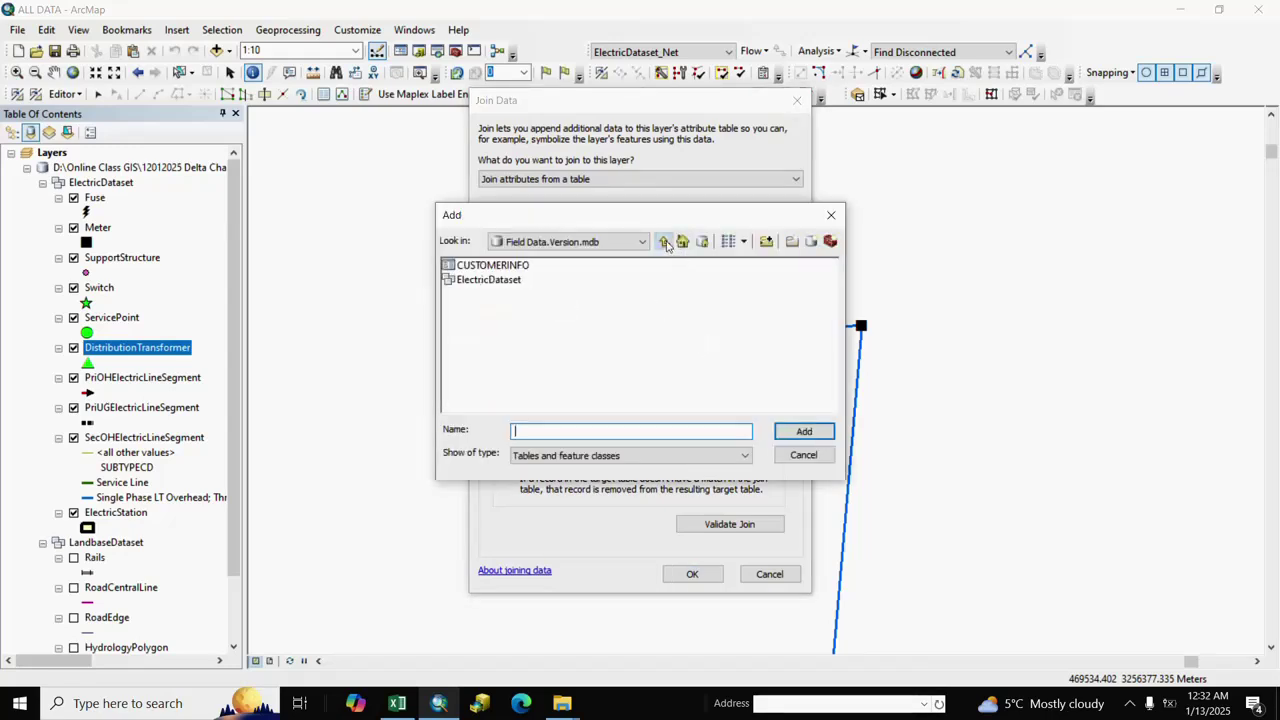
click(664, 242)
click(664, 242)
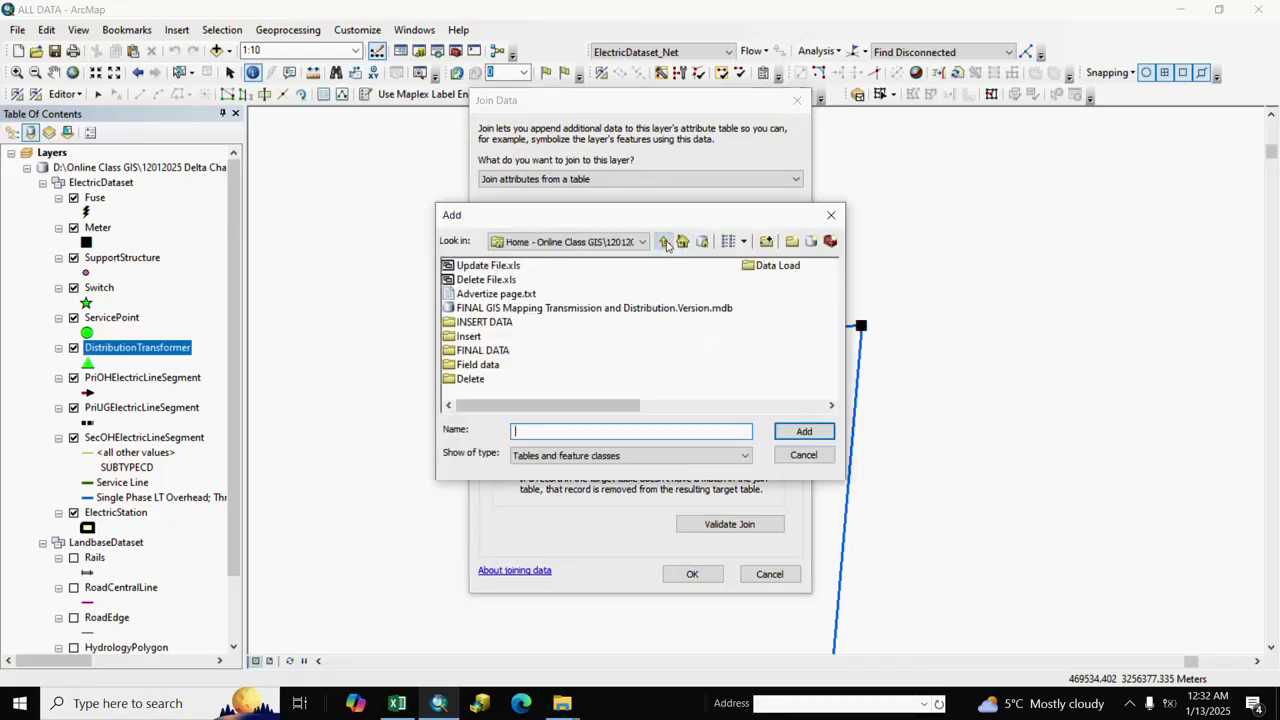
double_click(474, 267)
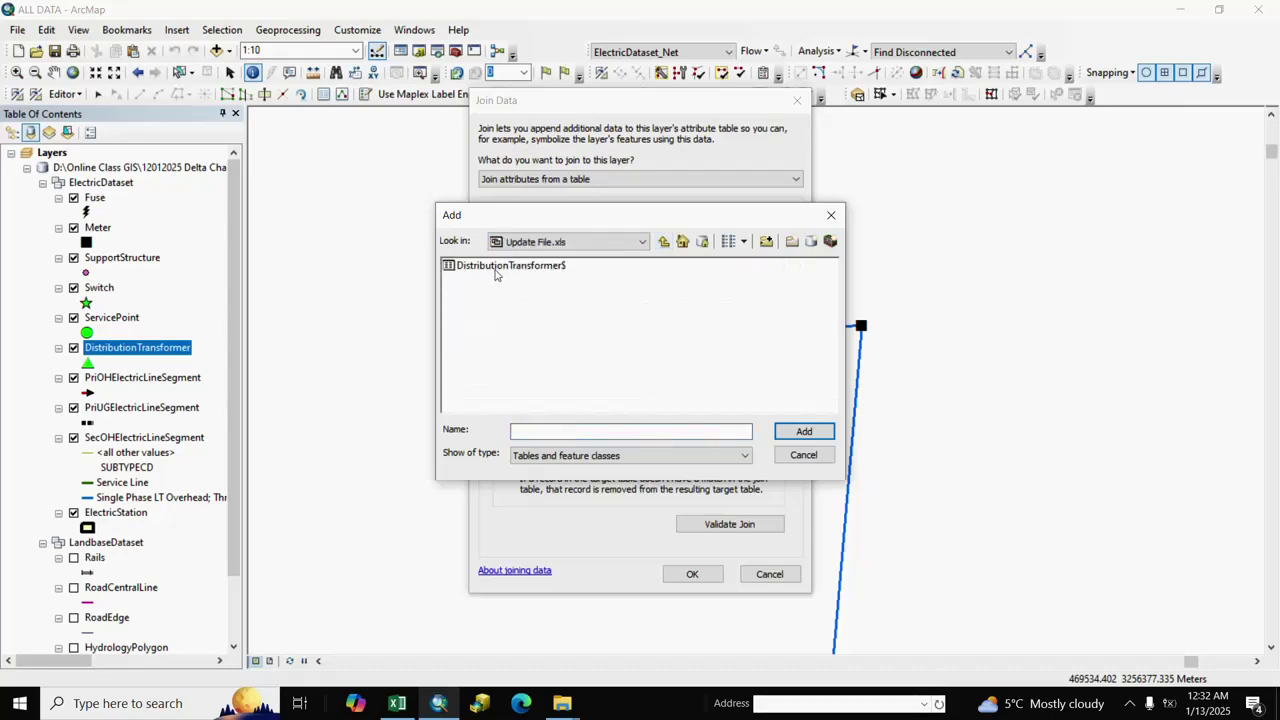
click(495, 267)
click(804, 431)
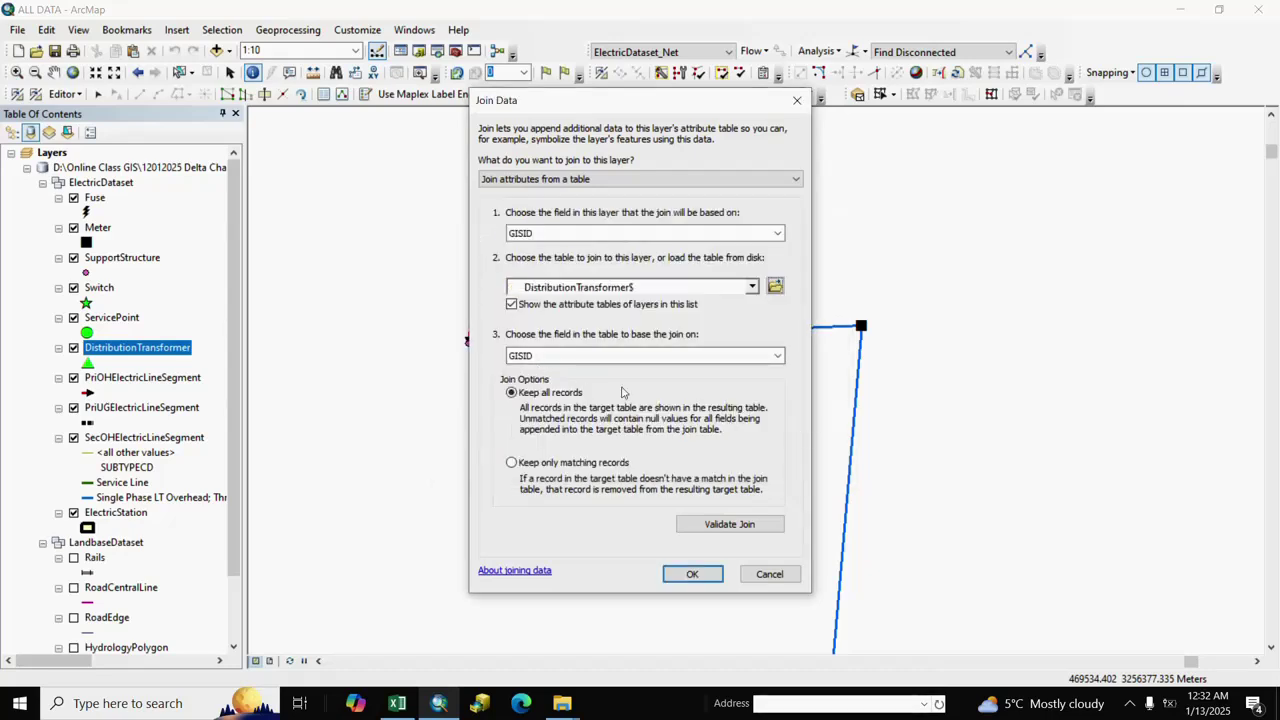
Step: Base the join on the table's GISID field, keep only matching records, and apply it
click(545, 356)
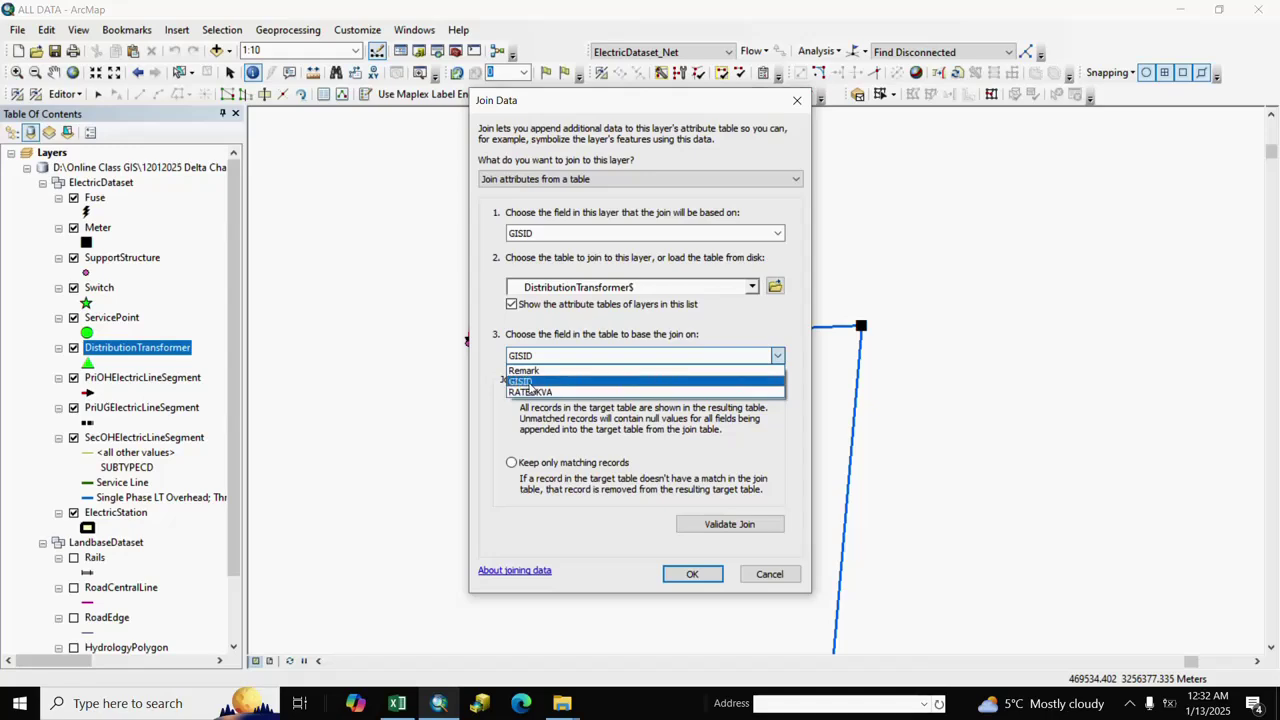
click(531, 382)
click(512, 463)
click(692, 574)
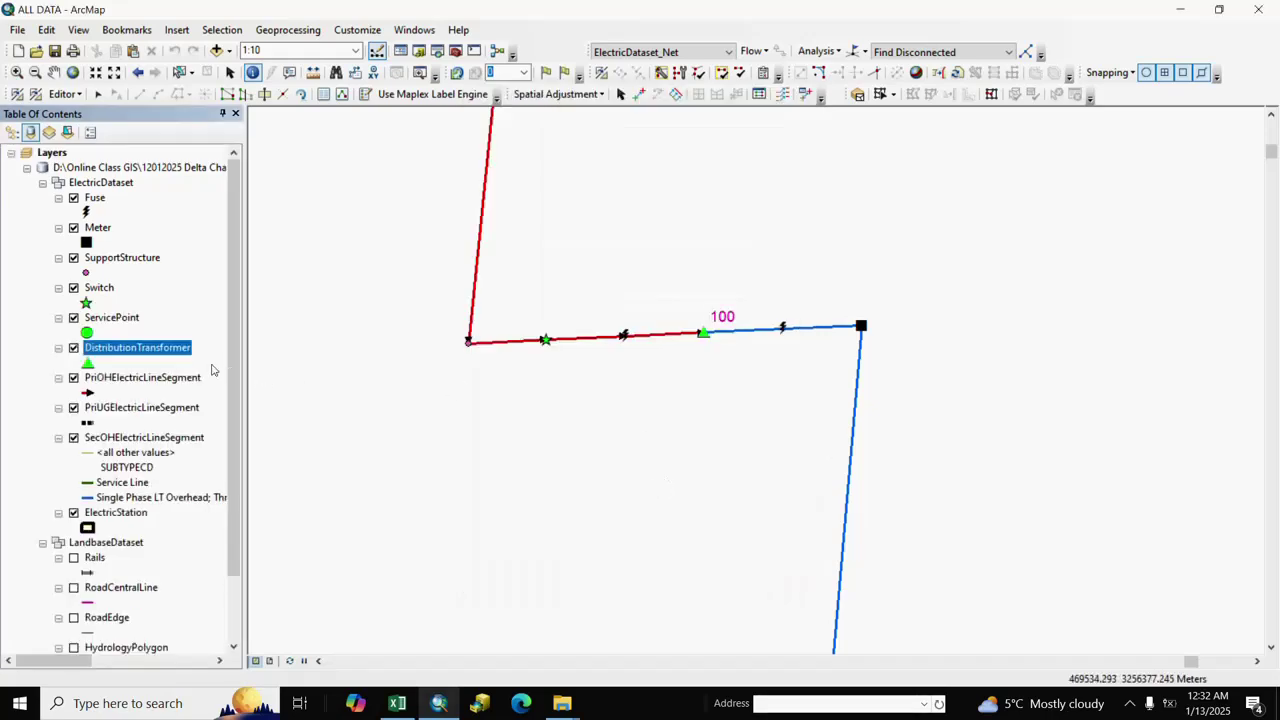
Step: Open the joined DistributionTransformer attribute table, freeze the layer's RATEDKVA column and compare it with the update sheet's RATEDKVA column
right_click(172, 352)
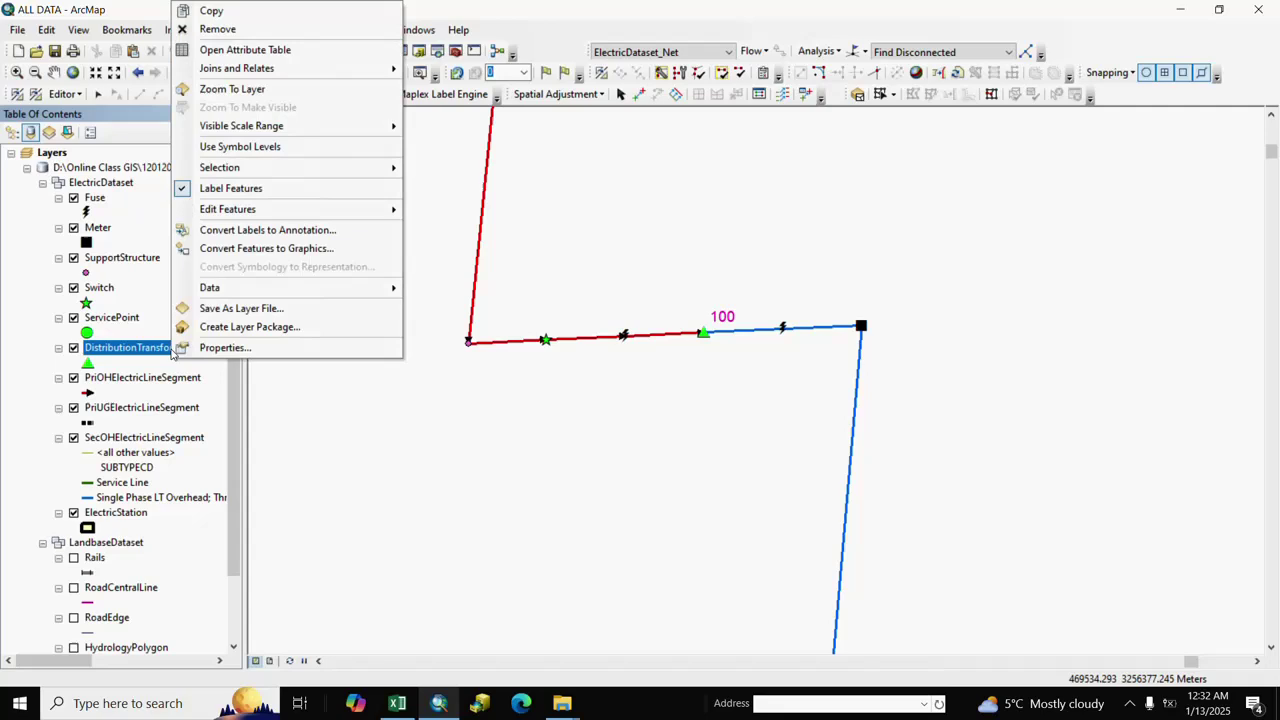
click(230, 49)
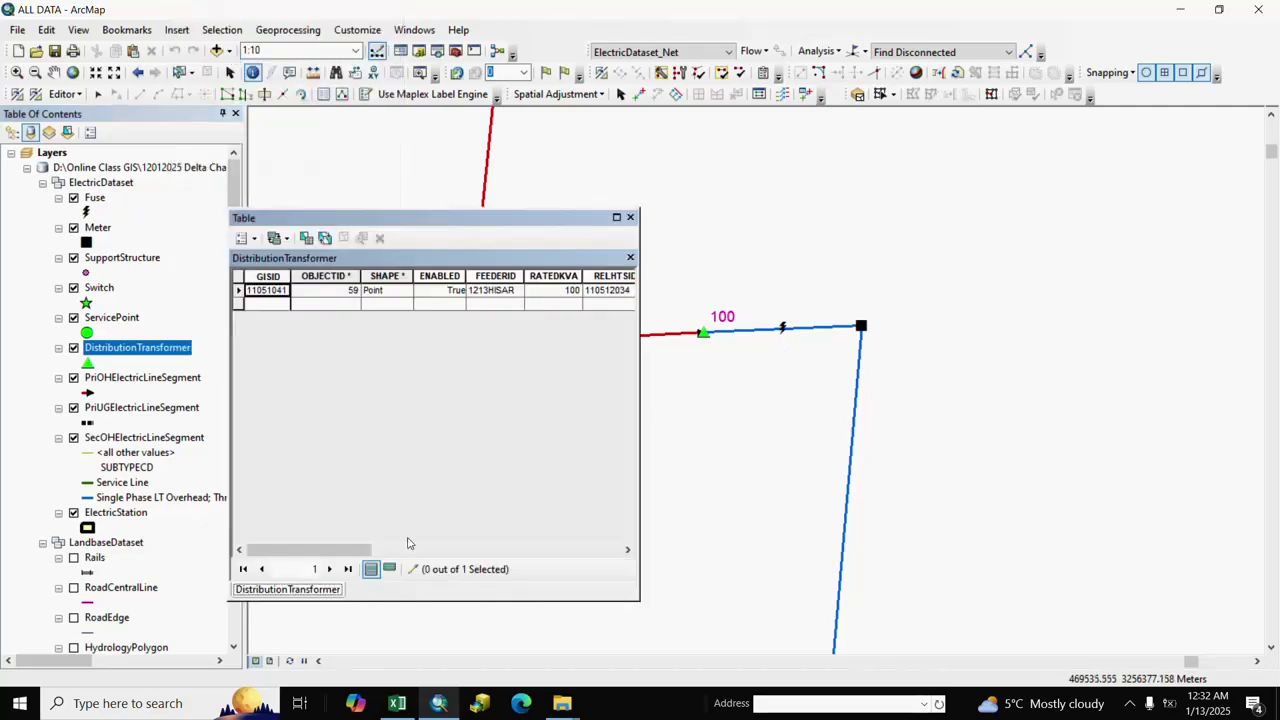
drag(355, 553, 386, 553)
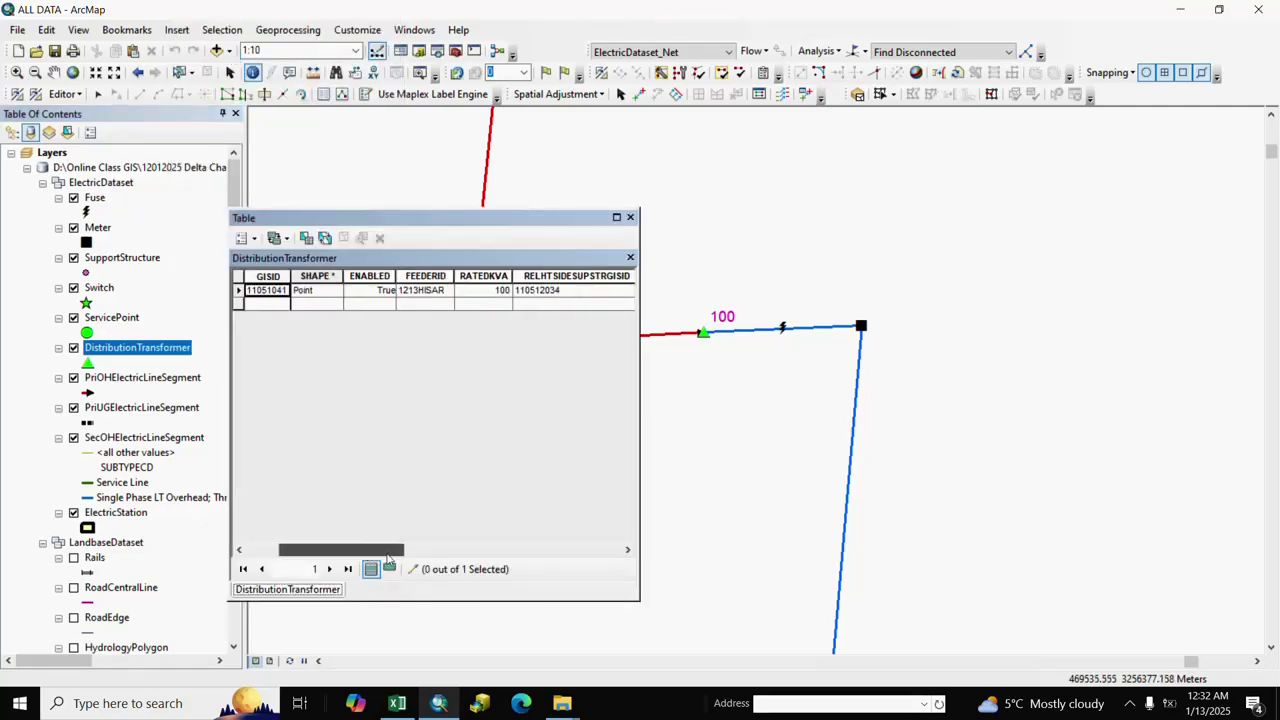
click(500, 278)
right_click(500, 278)
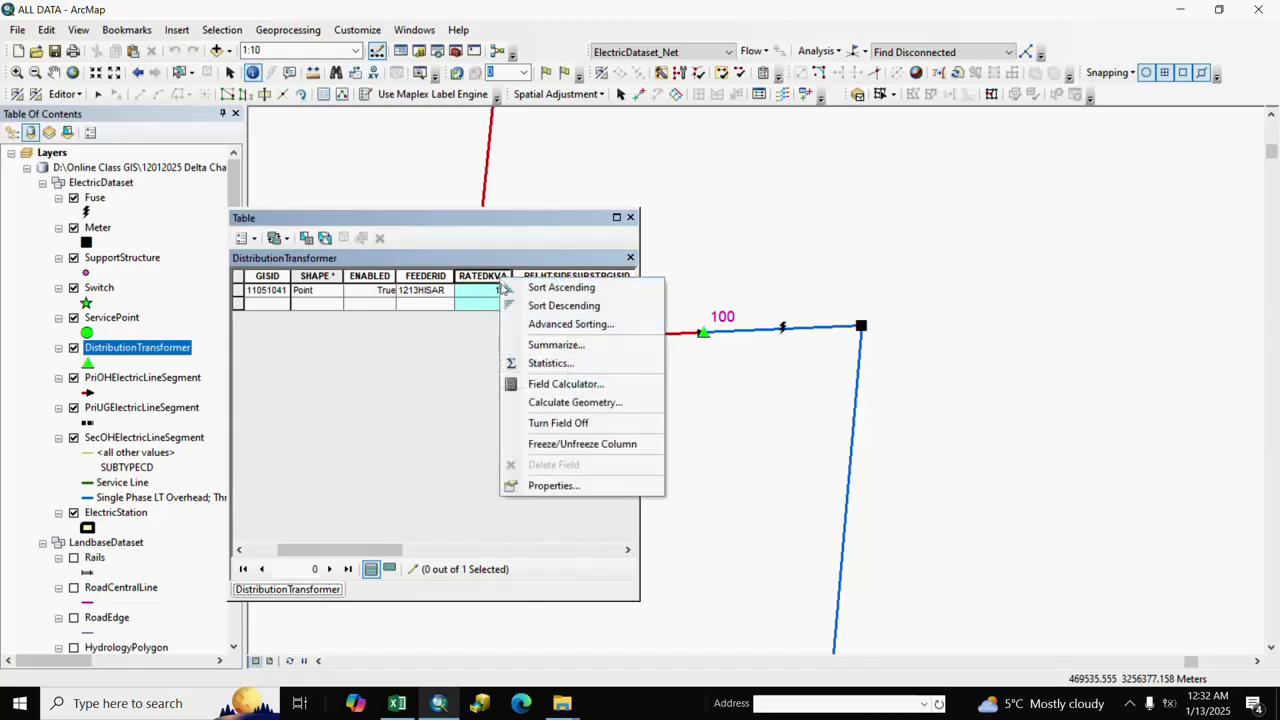
click(530, 444)
drag(314, 550, 552, 550)
click(549, 279)
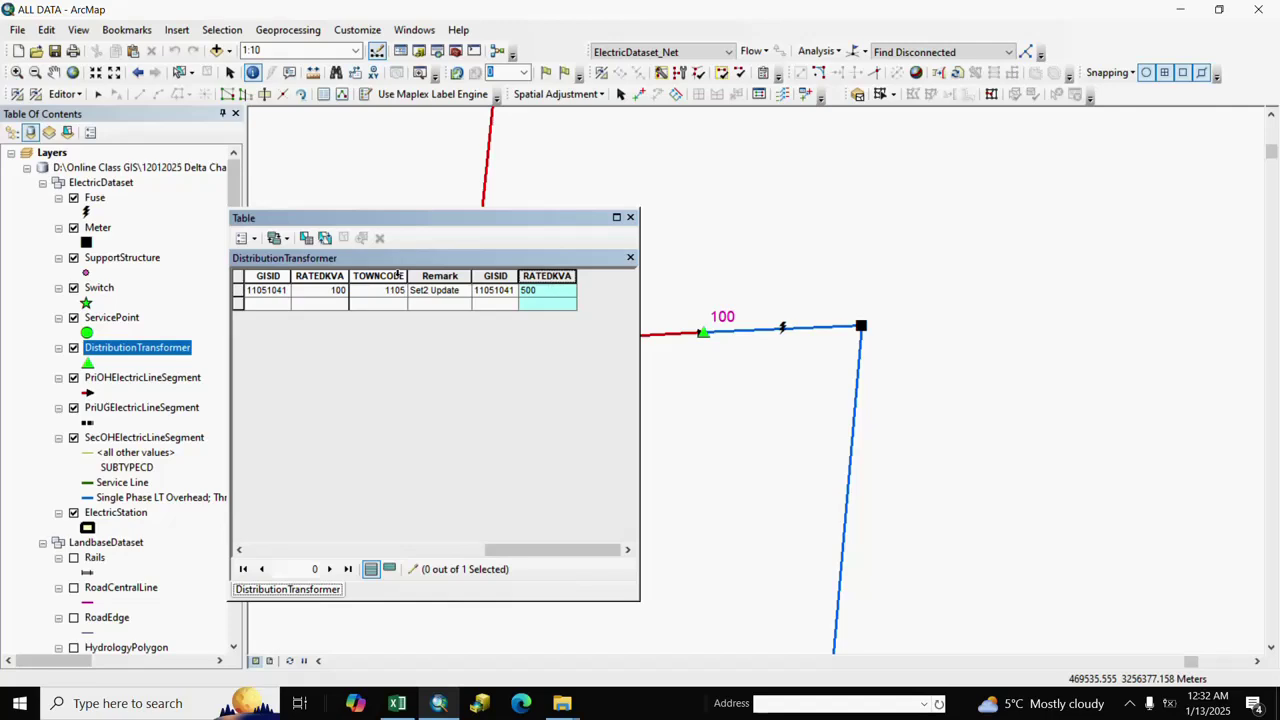
Step: Calculate the layer's RATEDKVA field with the Field Calculator expression [DistributionTransformer$.RATEDKVA] from the joined sheet
click(329, 278)
right_click(333, 281)
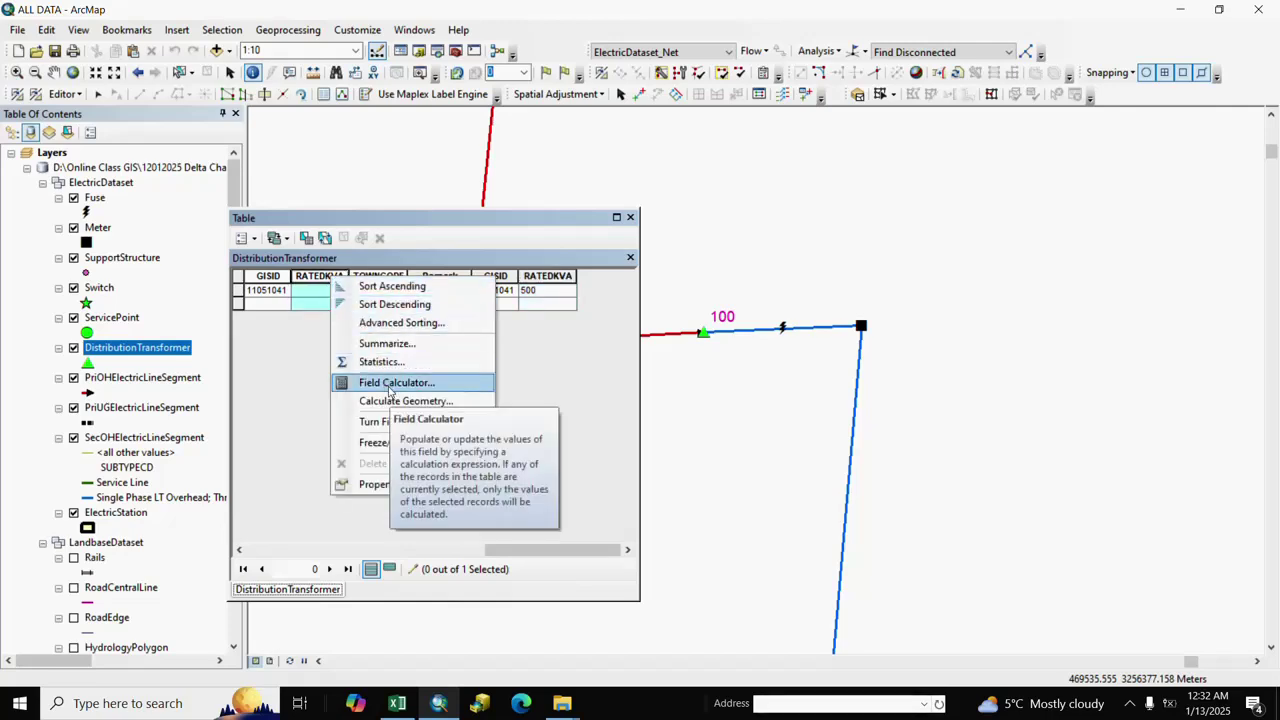
click(392, 385)
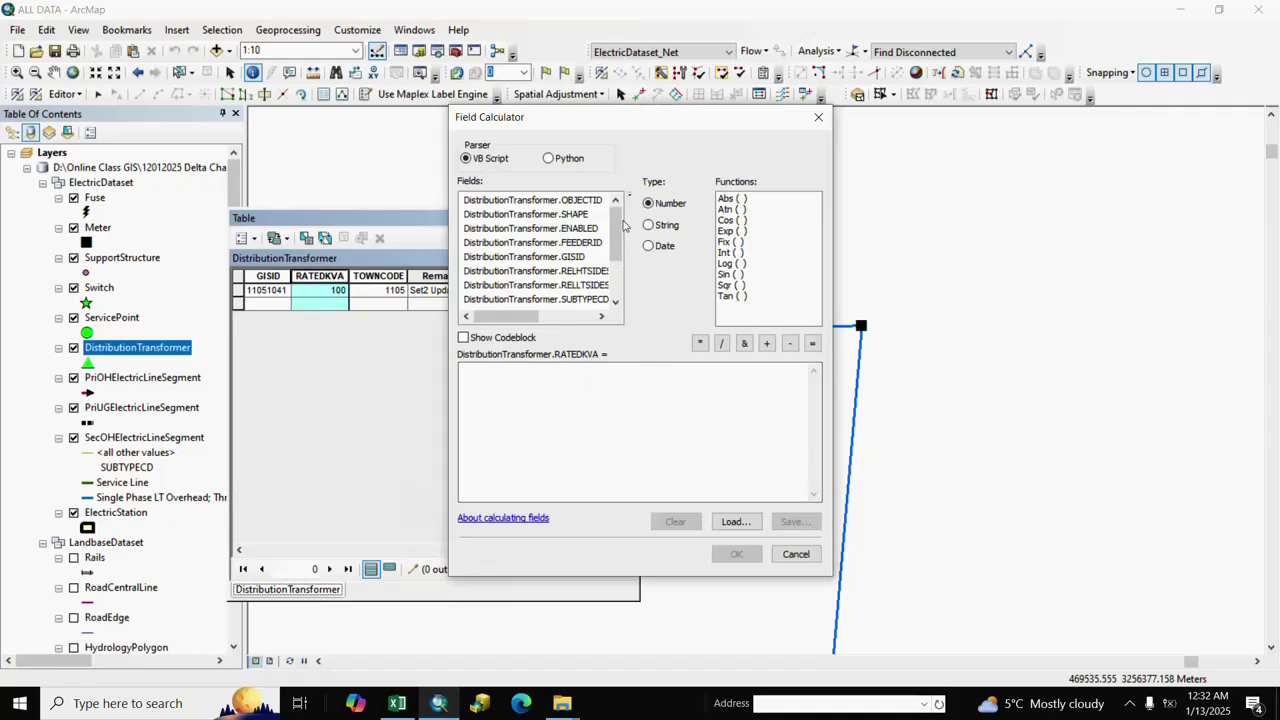
scroll(535, 270, down, 2)
drag(524, 322, 486, 318)
click(520, 300)
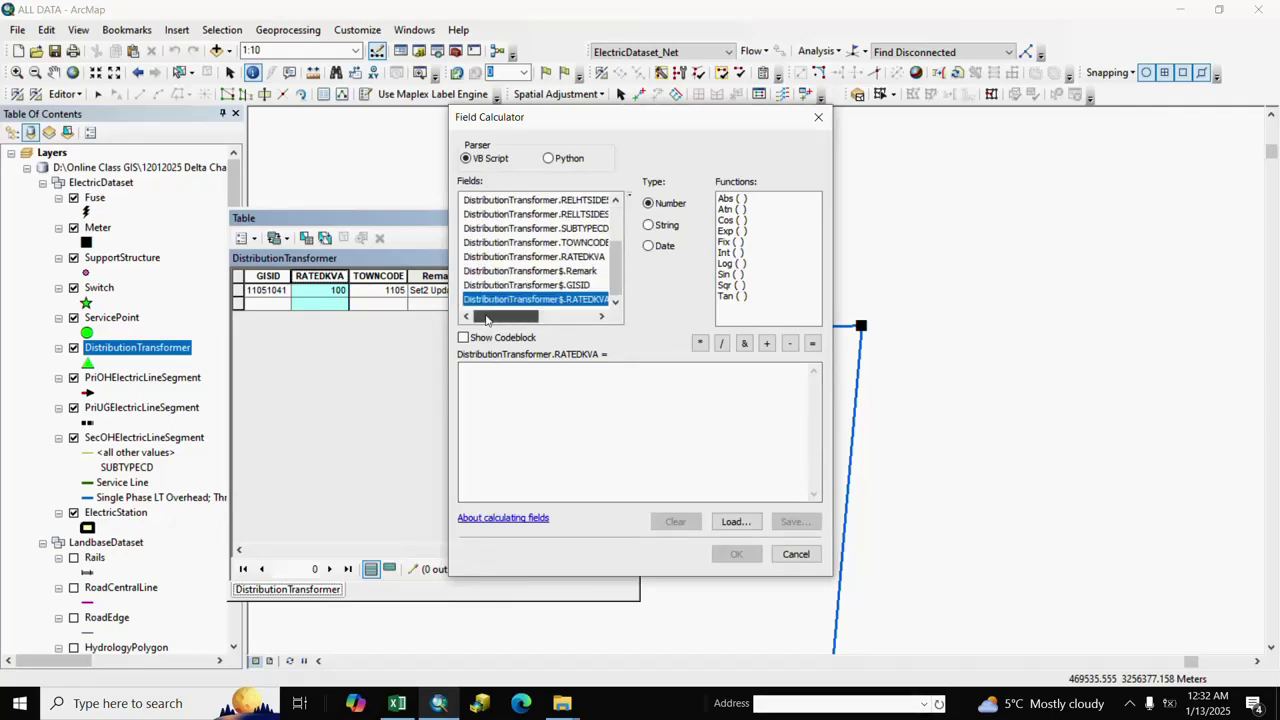
double_click(512, 299)
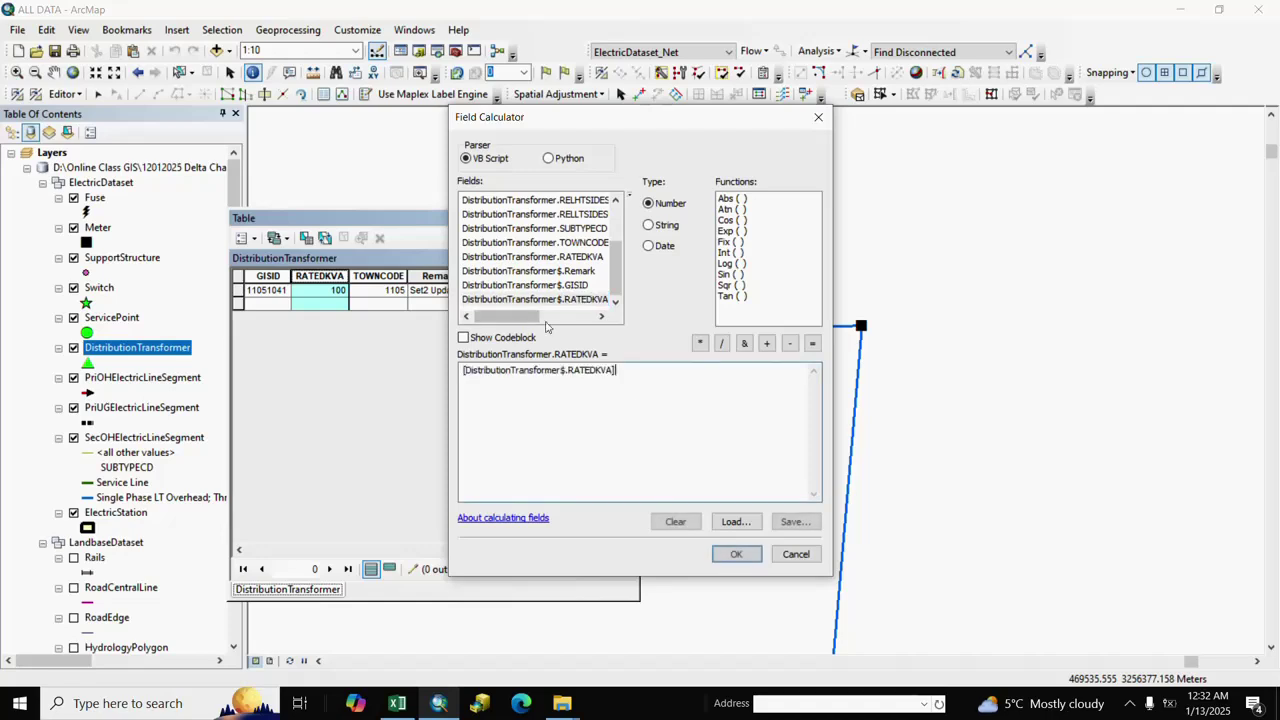
click(736, 555)
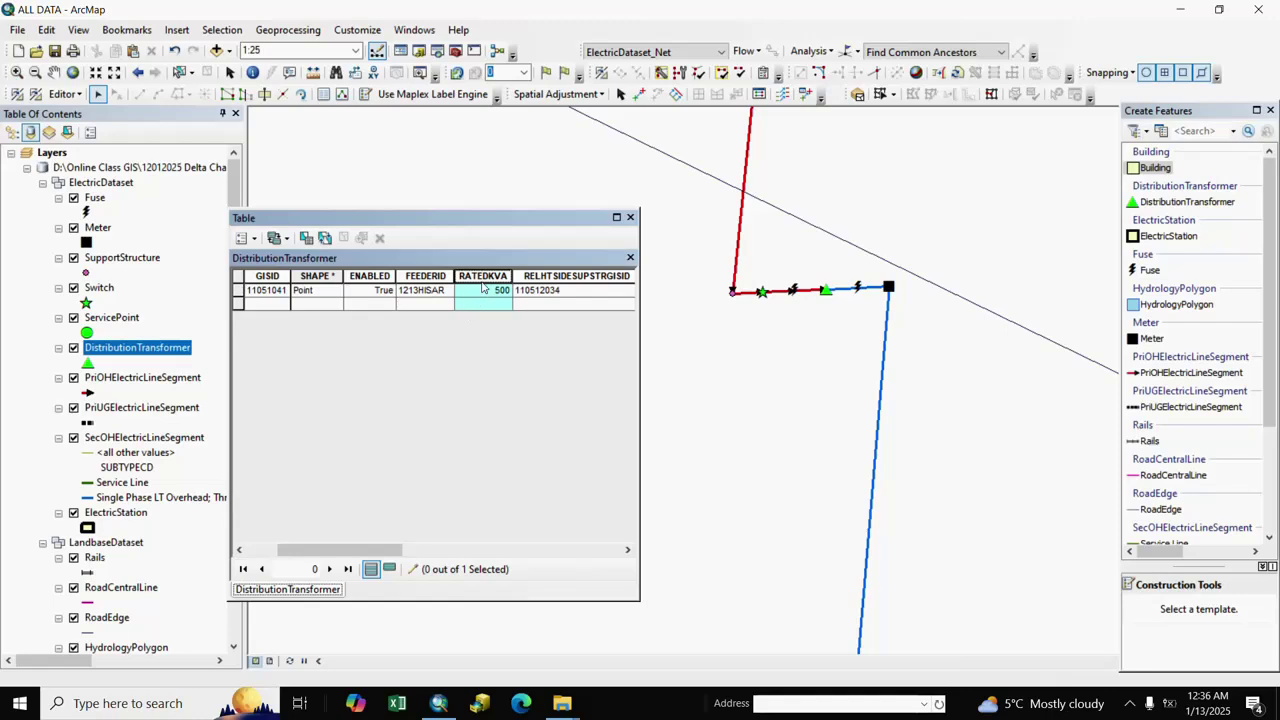
Step: Turn on labels for the DistributionTransformer layer and use its own RATEDKVA field as the label field
right_click(137, 352)
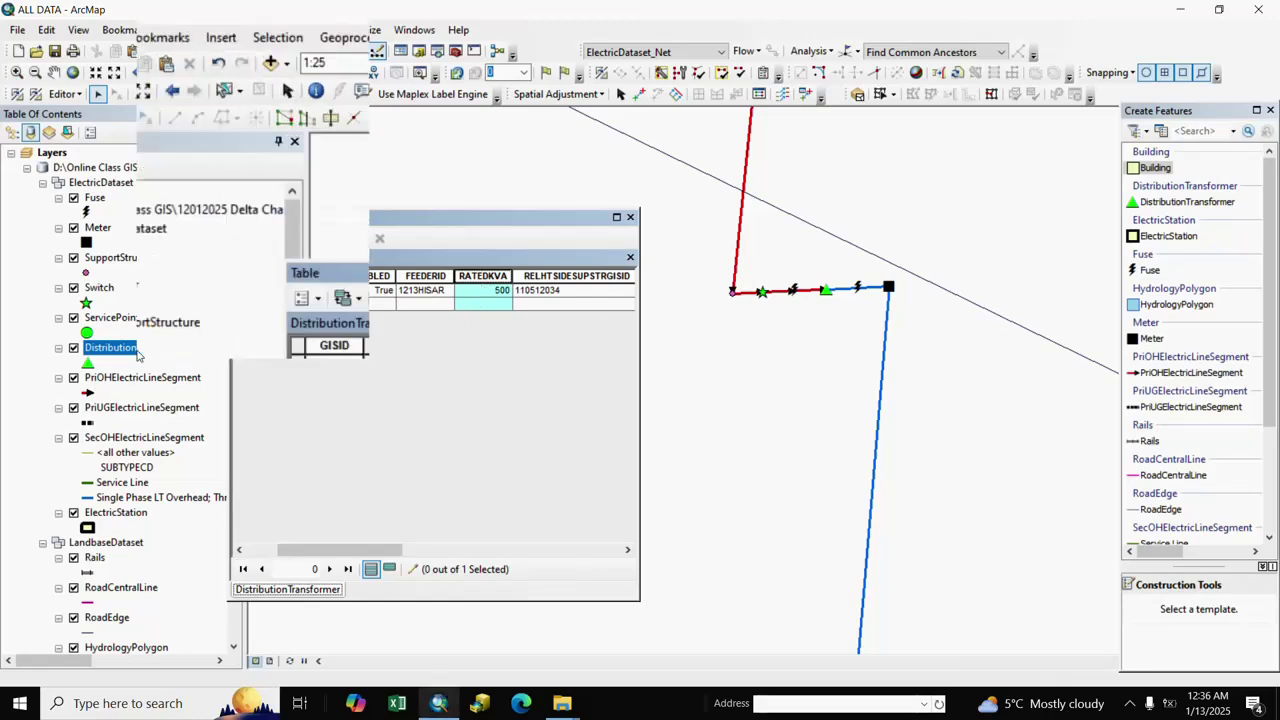
click(190, 349)
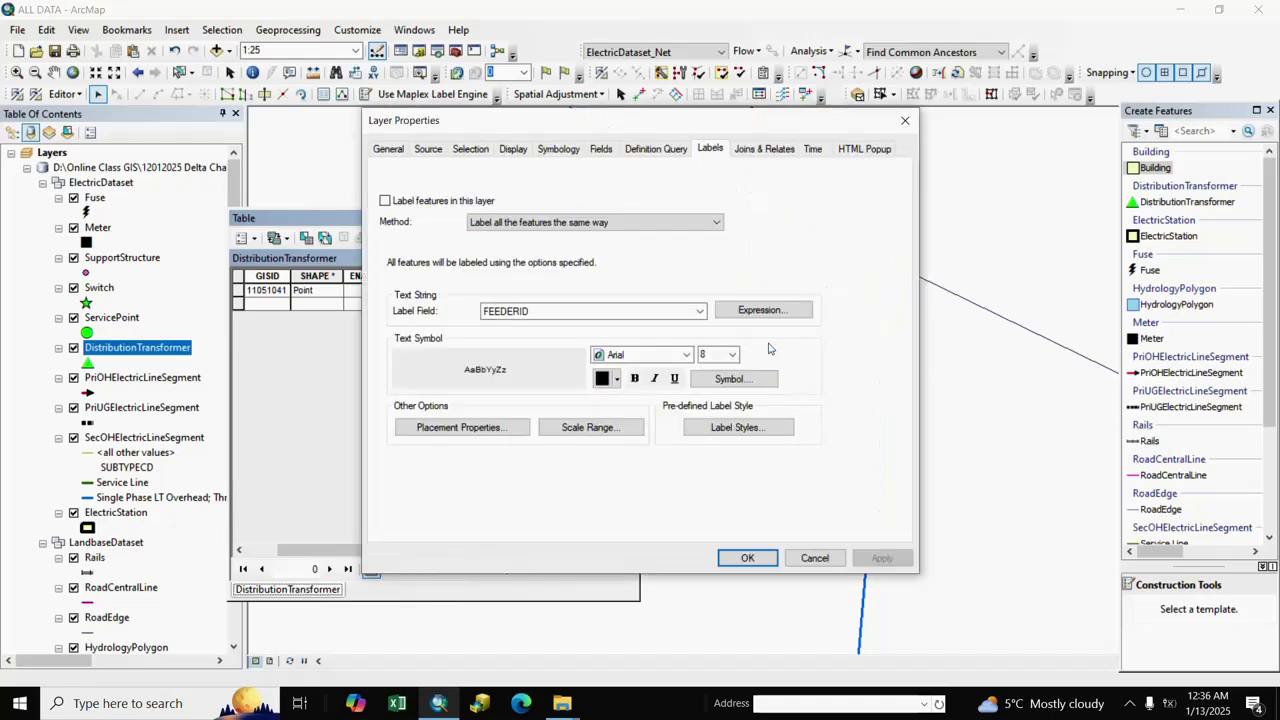
click(385, 201)
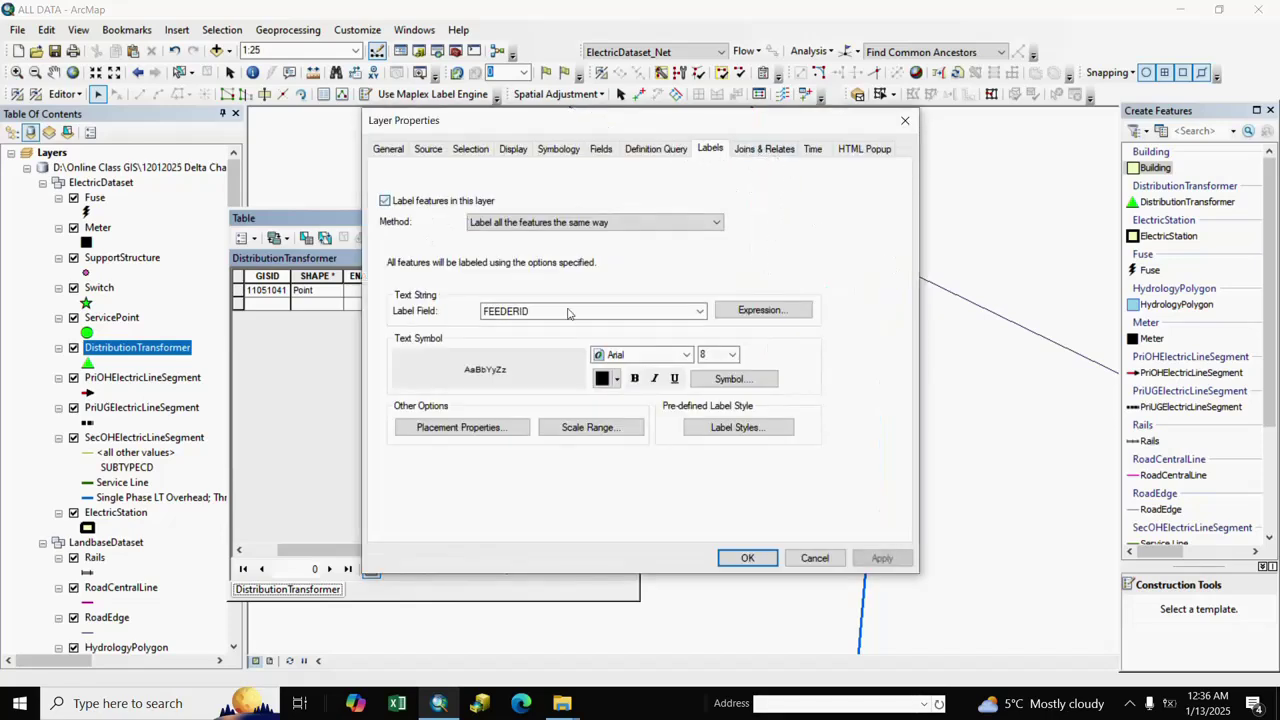
click(570, 311)
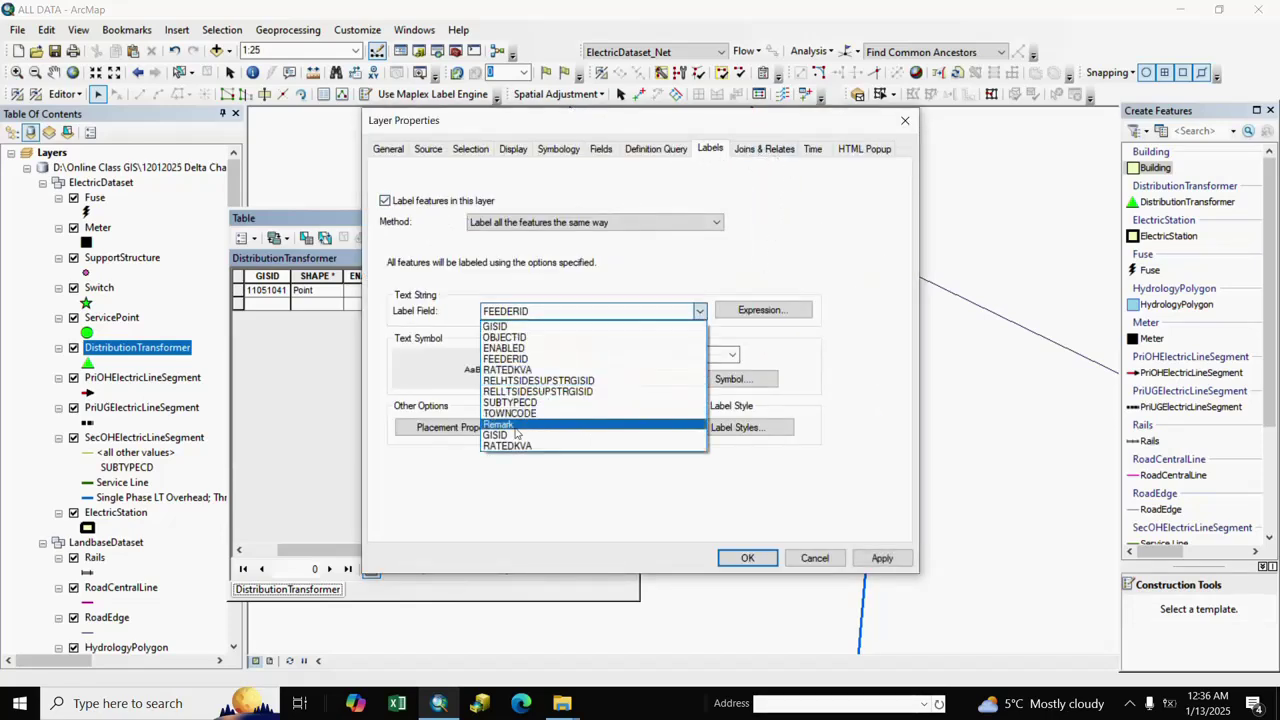
click(535, 369)
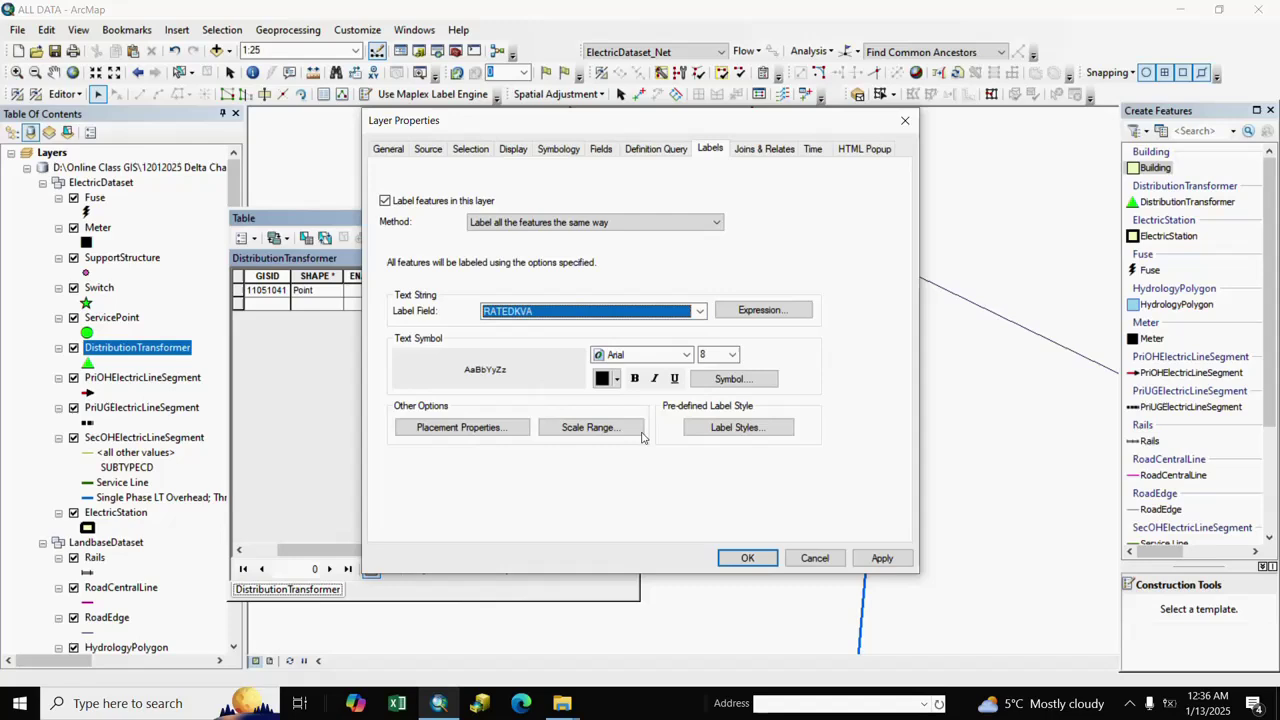
Step: Colour the transformer labels orange-red, enlarge their font size, apply the settings and check the label on the map
click(615, 386)
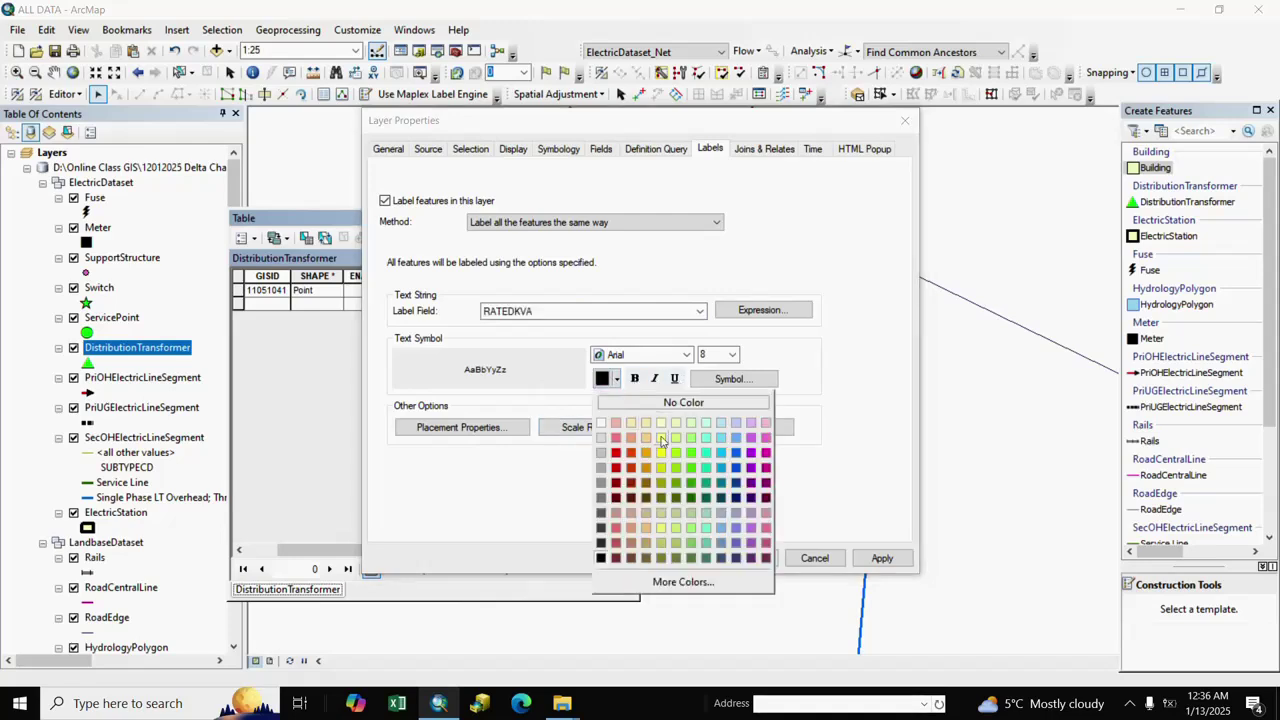
click(632, 459)
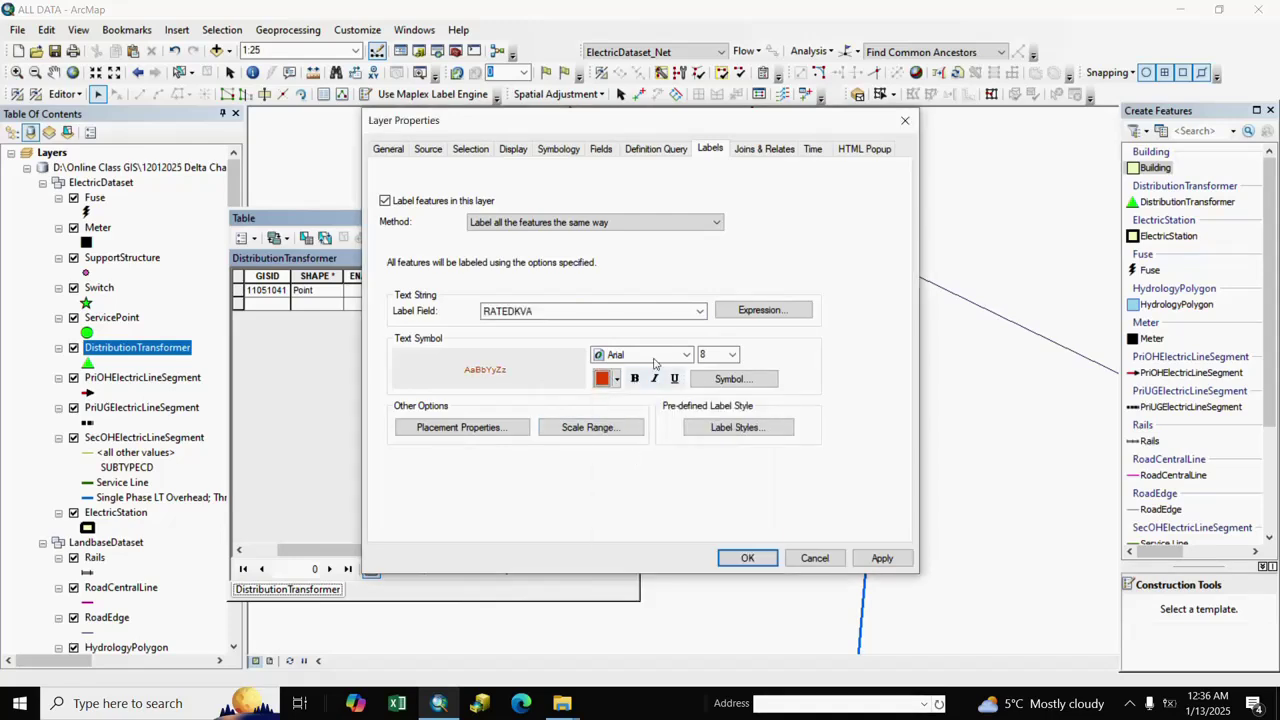
click(732, 355)
click(710, 414)
click(750, 557)
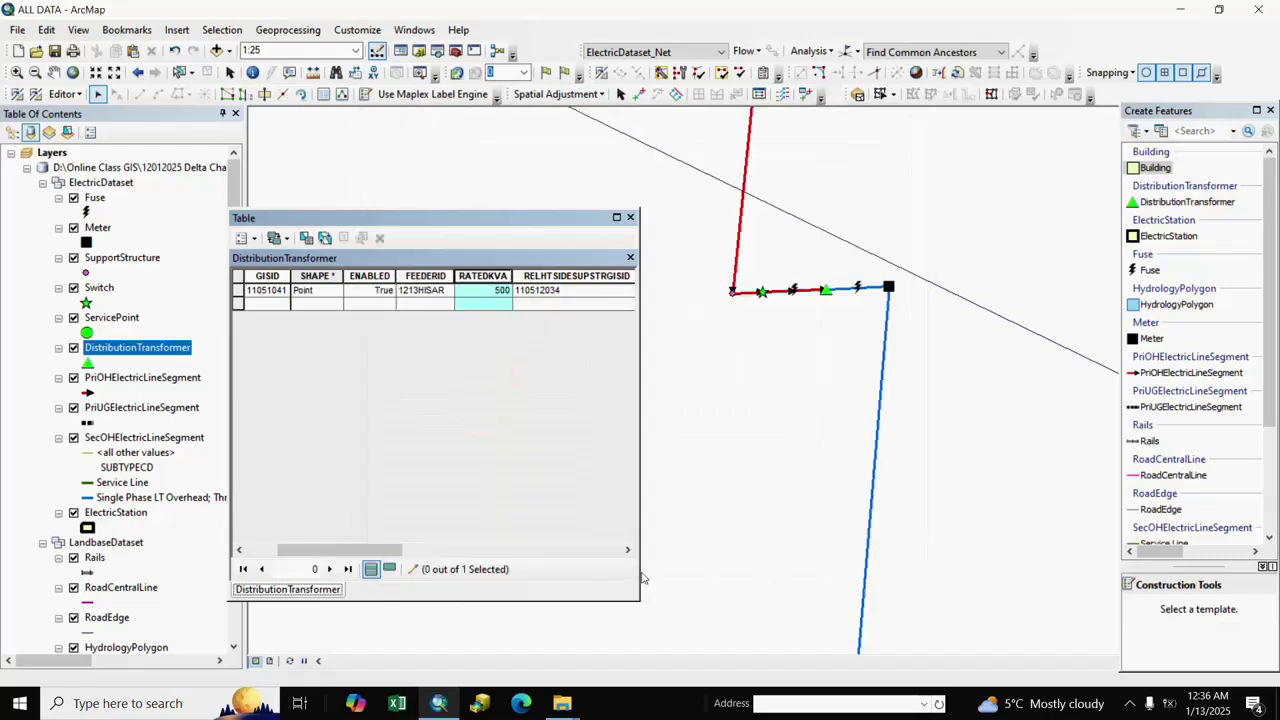
scroll(870, 372, up, 3)
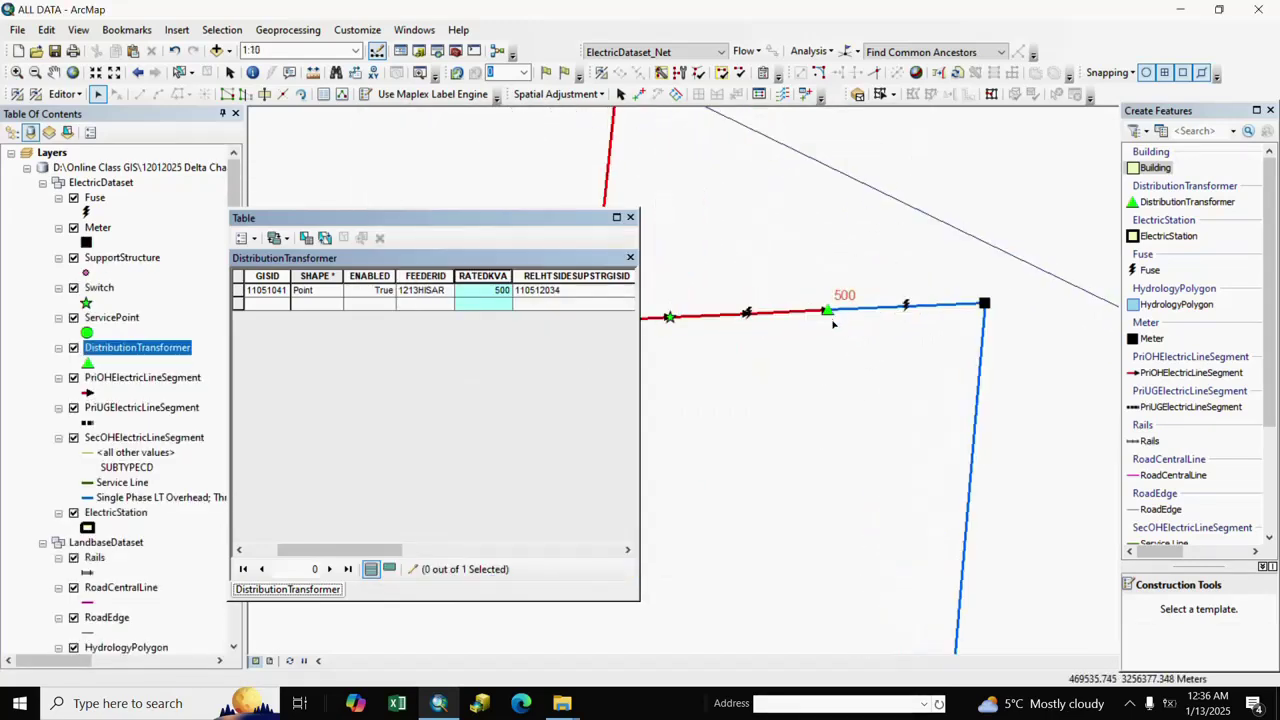
scroll(838, 372, up, 1)
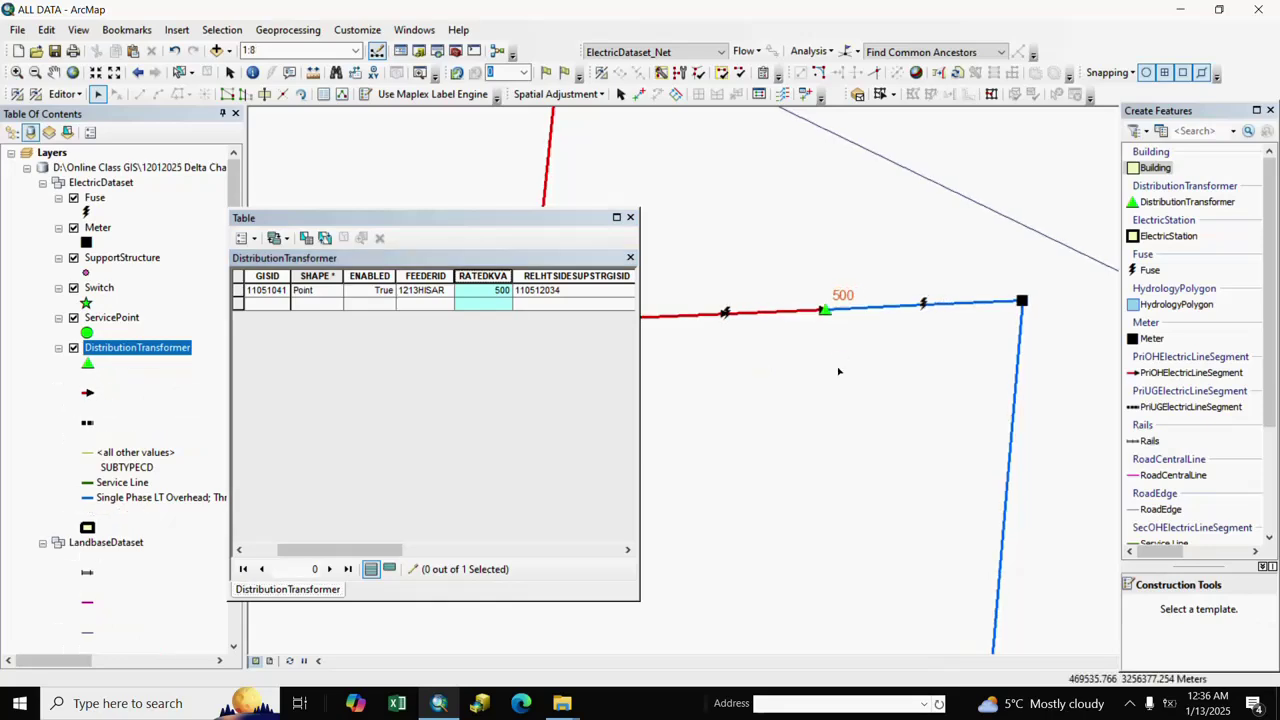
scroll(838, 372, down, 1)
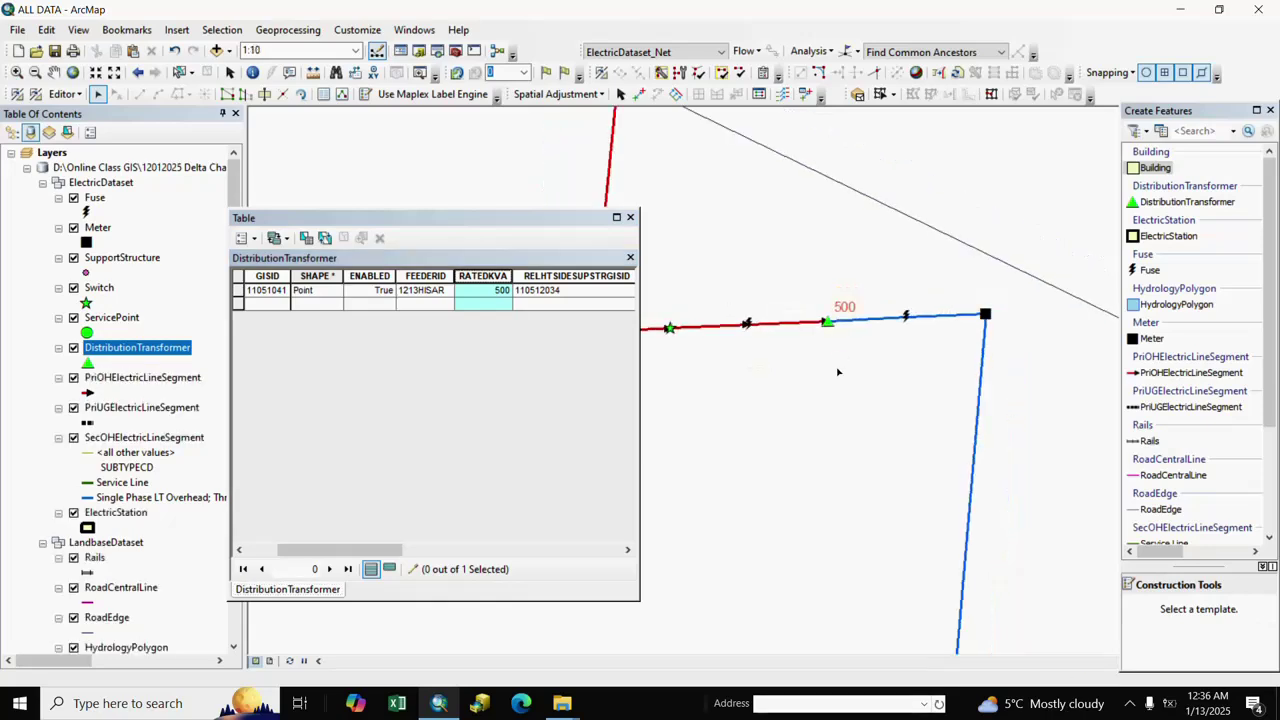